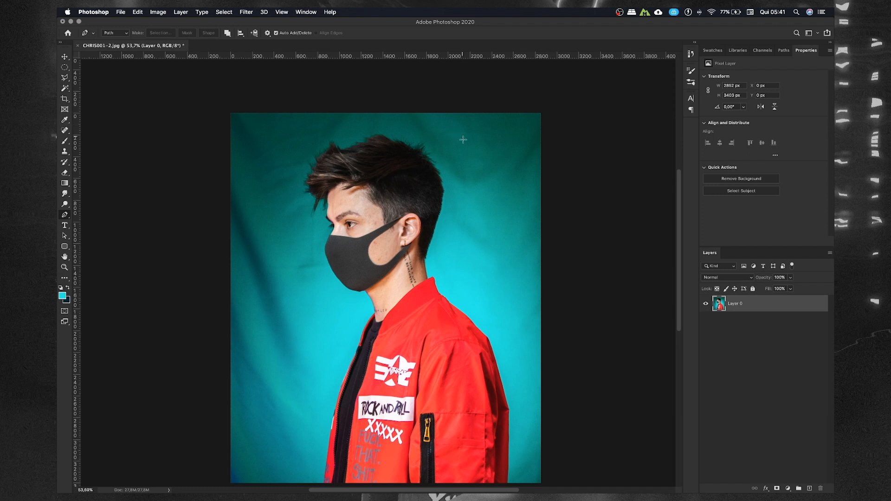
- Start a pen path just below the photo and trace the jacket's lower front edge upward, bending the segment to its contour
scroll(320, 370, "down", 2)
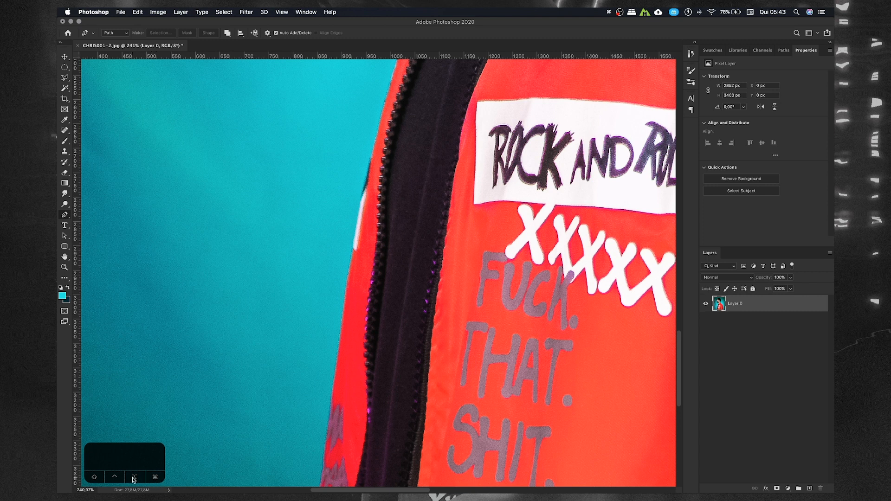
left_click_drag(249, 444, 274, 423)
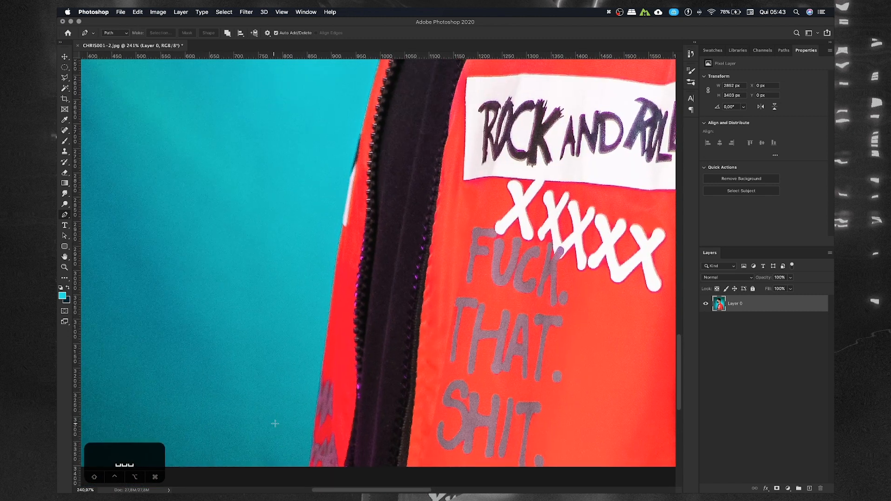
left_click_drag(314, 457, 322, 435)
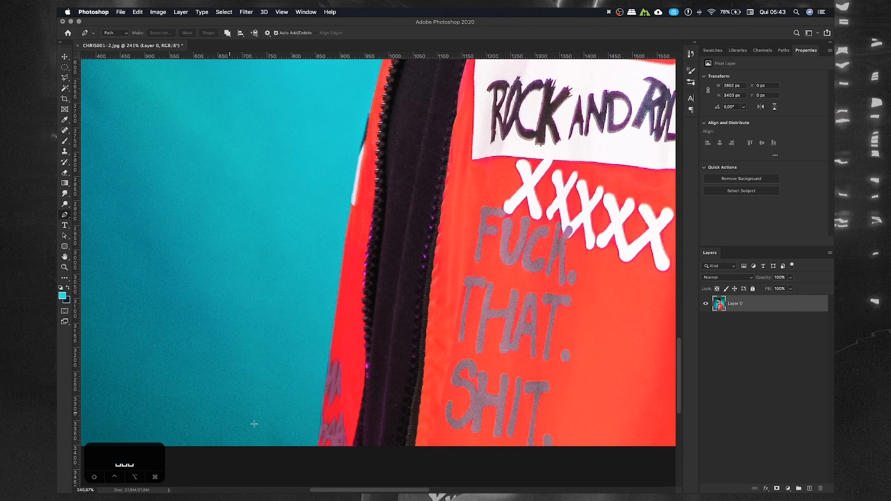
left_click(315, 458)
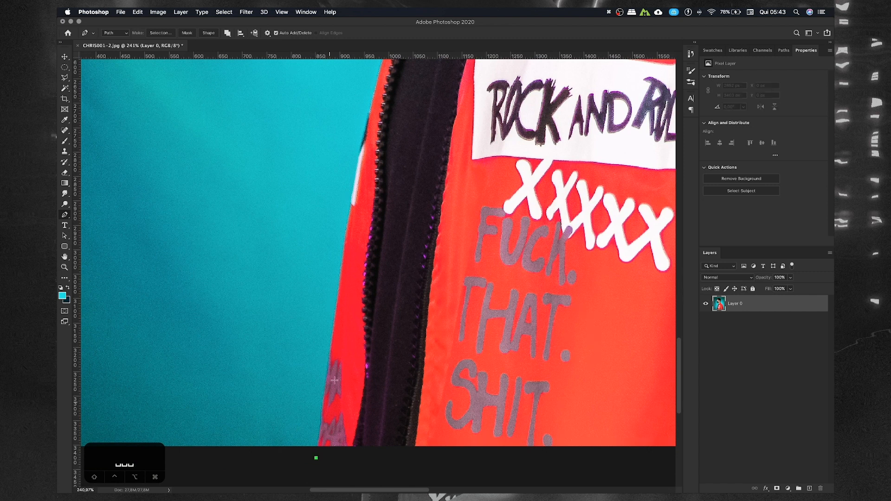
left_click(332, 310)
left_click(349, 206)
left_click_drag(345, 240, 350, 261)
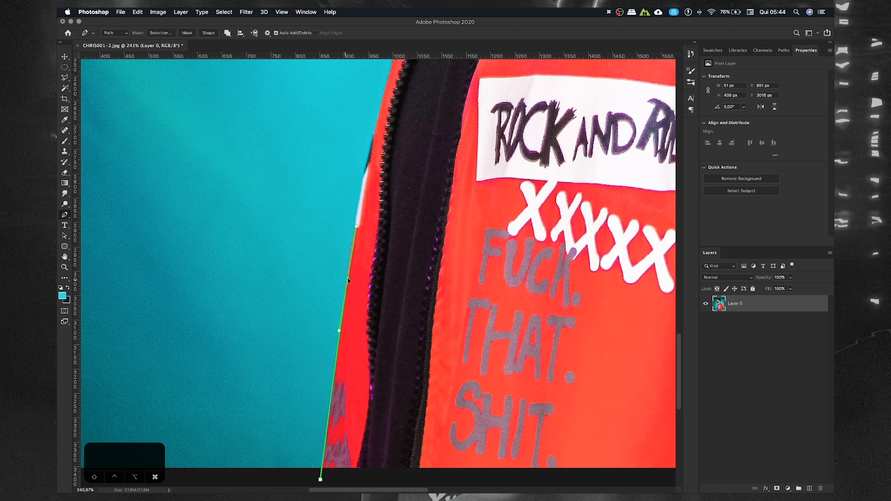
left_click(346, 280)
key("super")
left_click_drag(347, 279, 349, 277)
- Extend the path up the jacket's front edge beside the zipper and curve the segment to match it
key("space")
left_click_drag(383, 217, 356, 335)
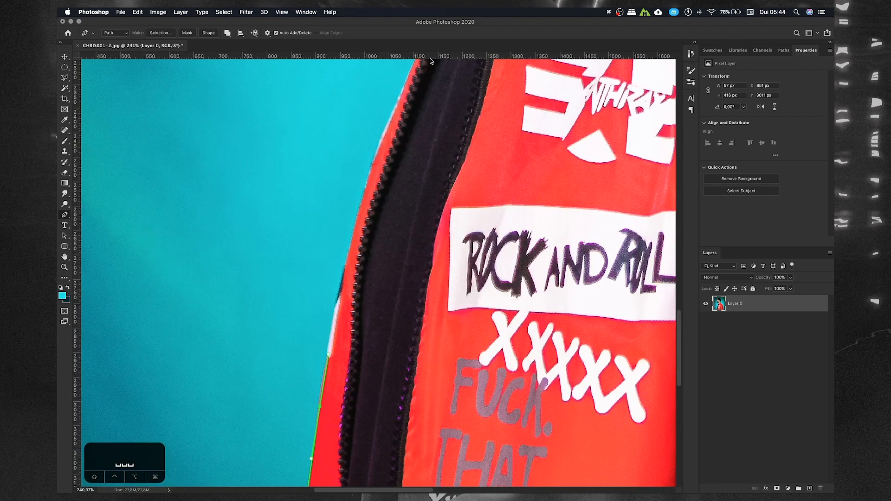
left_click(410, 74)
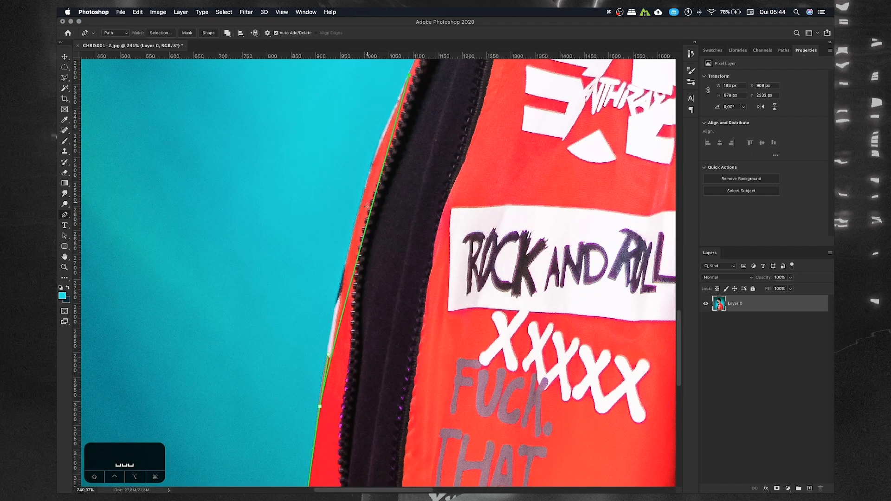
left_click(366, 236)
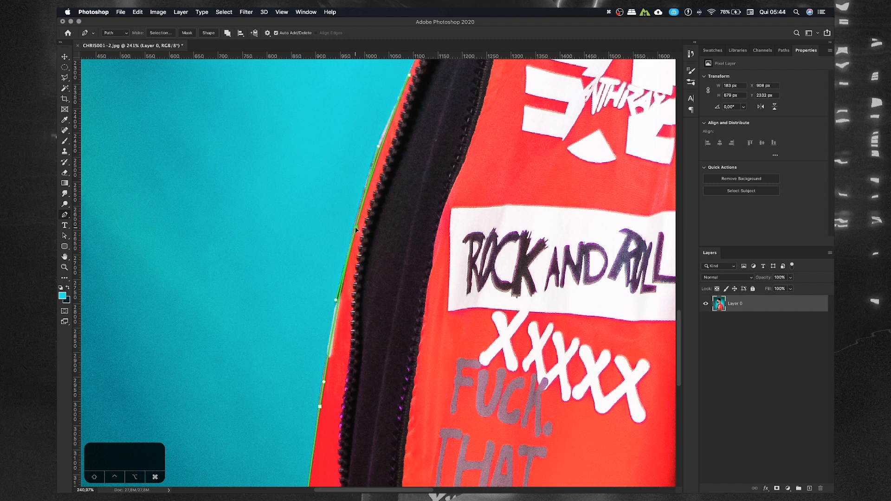
- Trace the upper front edge of the jacket up to where the collar meets the neck
left_click_drag(408, 129, 384, 366)
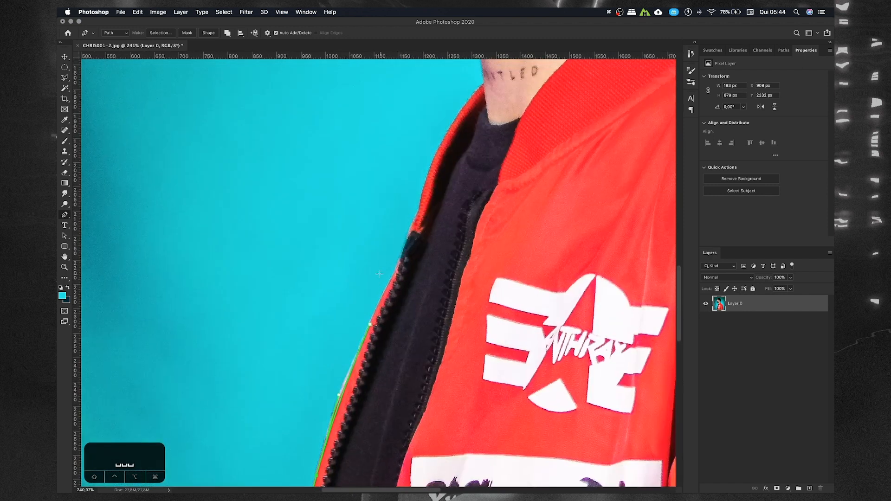
scroll(379, 273, "up", 3)
left_click_drag(412, 252, 386, 356)
left_click_drag(402, 304, 396, 331)
left_click_drag(436, 214, 430, 252)
- Trace the front of the neck from the collar up to the underside of the mask
left_click(462, 210)
left_click_drag(443, 123, 421, 244)
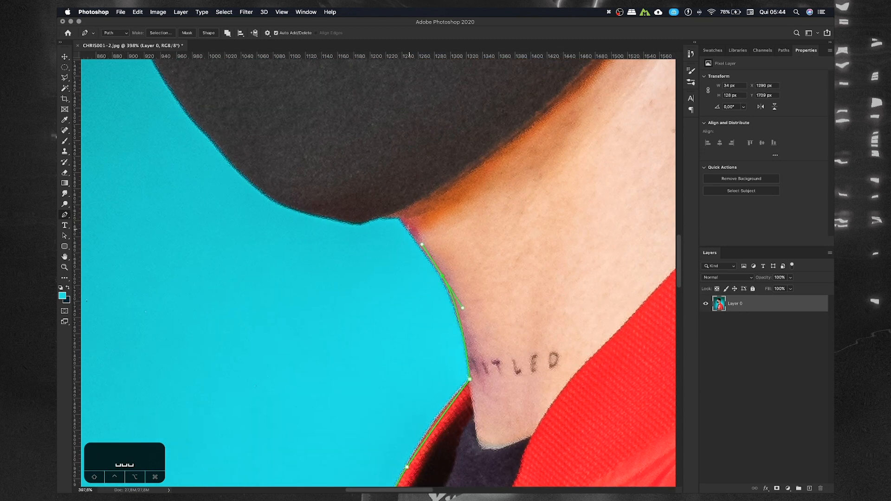
left_click(401, 219)
- Trace the mask's lower edge around the chin, bending the long segment to follow its curve
left_click_drag(385, 217, 426, 267)
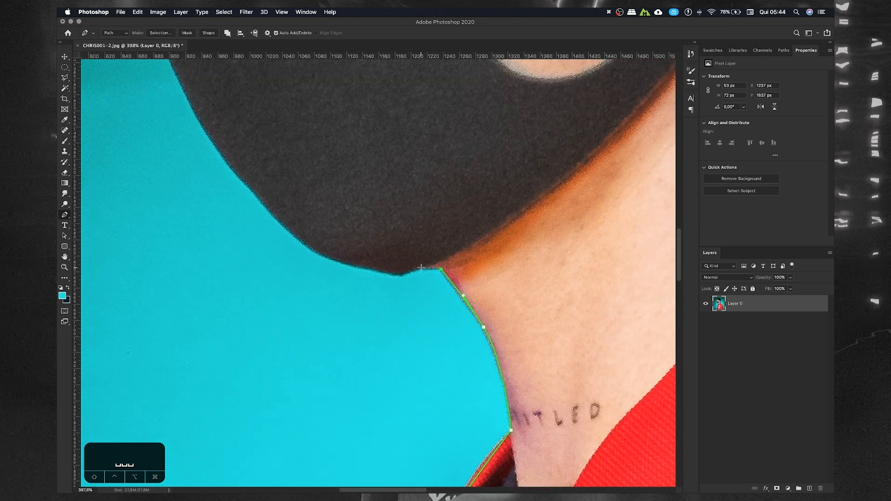
left_click(400, 275)
left_click_drag(236, 122, 308, 233)
left_click(245, 125)
left_click(387, 281)
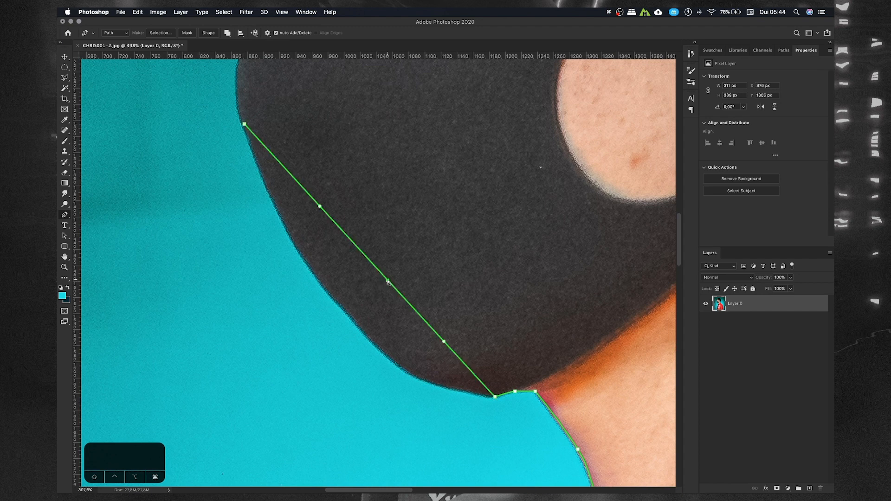
left_click_drag(387, 281, 347, 312)
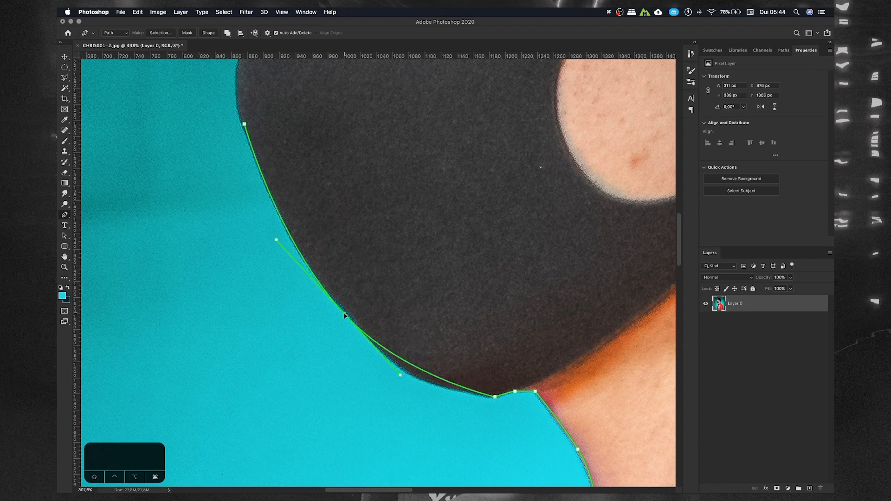
left_click(418, 366)
left_click(279, 204)
left_click_drag(279, 204, 276, 207)
- Trace the mask's front edge up to its upper corner at the nose and bow the segment outward
key("space")
left_click_drag(280, 152, 356, 366)
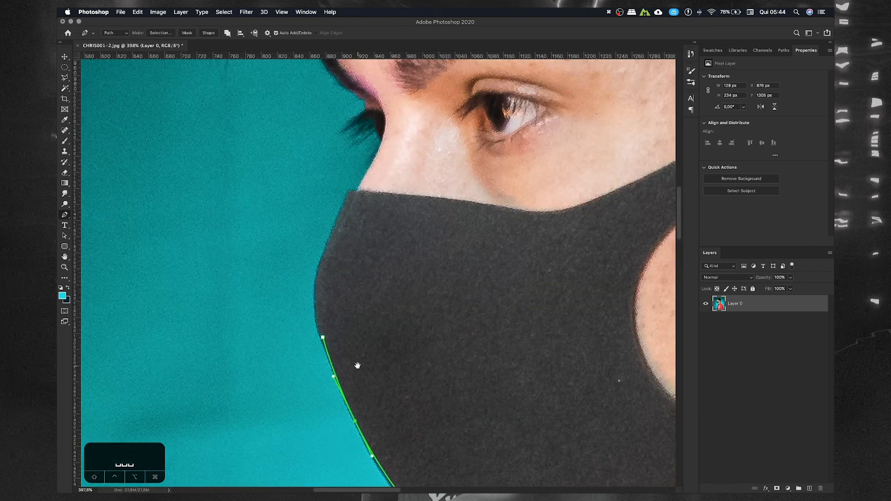
left_click(350, 196)
key("super+z")
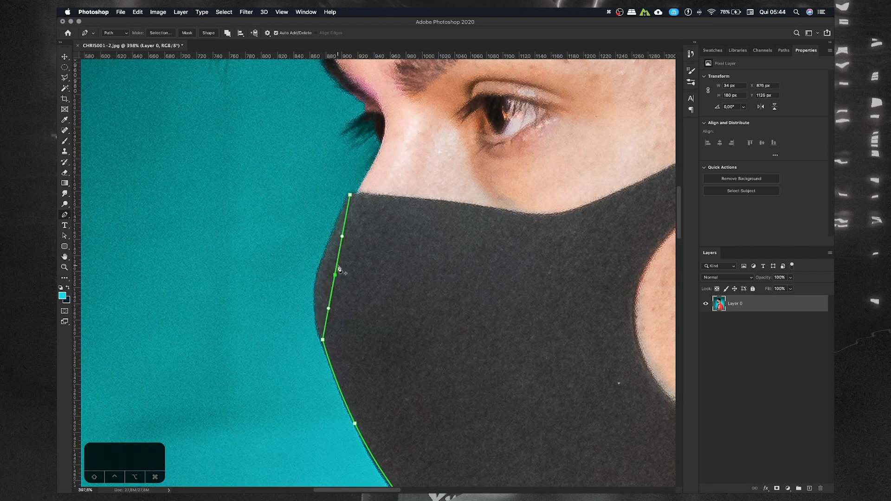
left_click_drag(335, 275, 319, 276)
- Trace the short visible stretch of nose above the mask and lead the path outward below the eyelashes into the background
left_click_drag(357, 183, 360, 370)
left_click(356, 339)
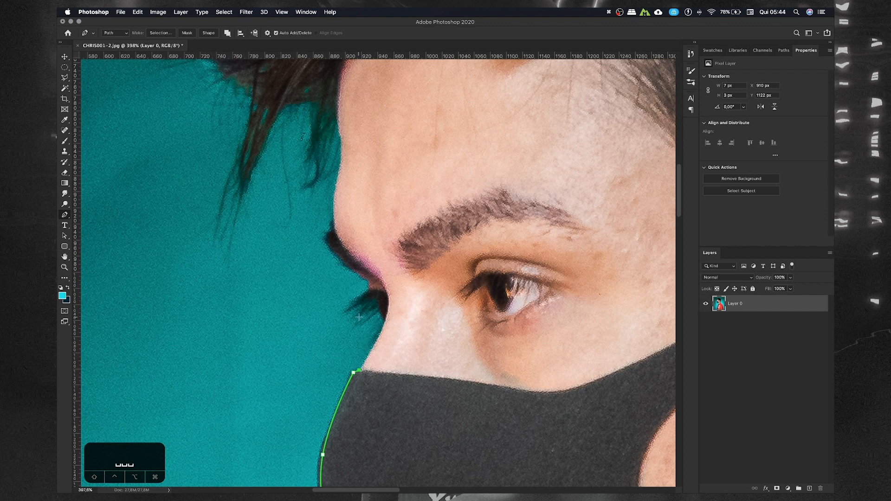
left_click(376, 342)
left_click_drag(323, 336, 312, 322)
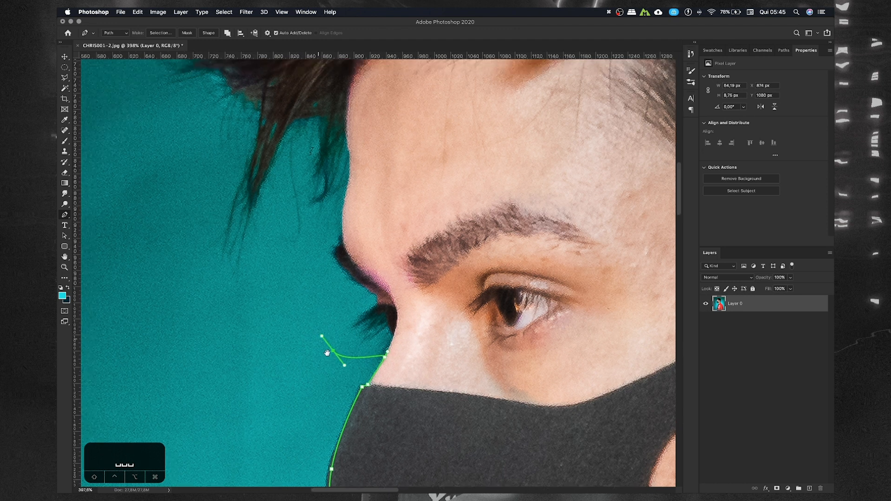
scroll(229, 333, "up", 2)
scroll(229, 333, "left", 1)
left_click_drag(231, 329, 213, 301)
scroll(196, 247, "down", 5)
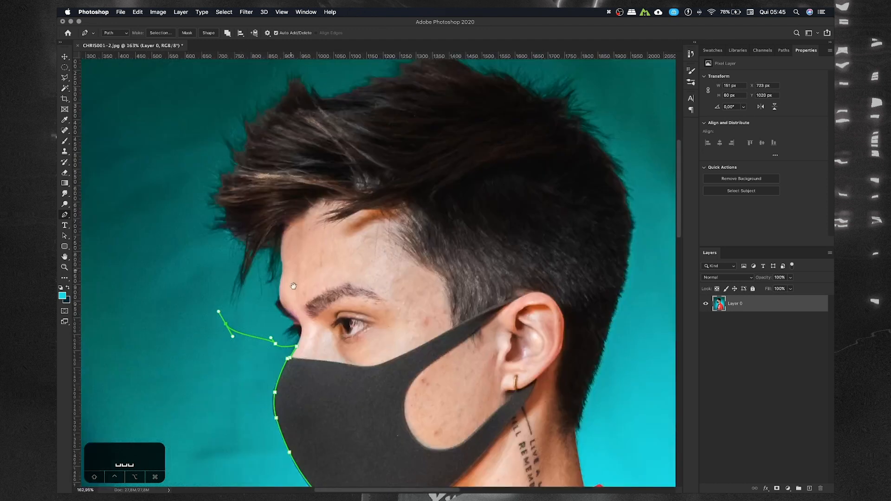
- Loop the path loosely around the hair, from in front of the forehead over the head and down behind it
left_click_drag(192, 240, 205, 180)
left_click_drag(244, 112, 278, 90)
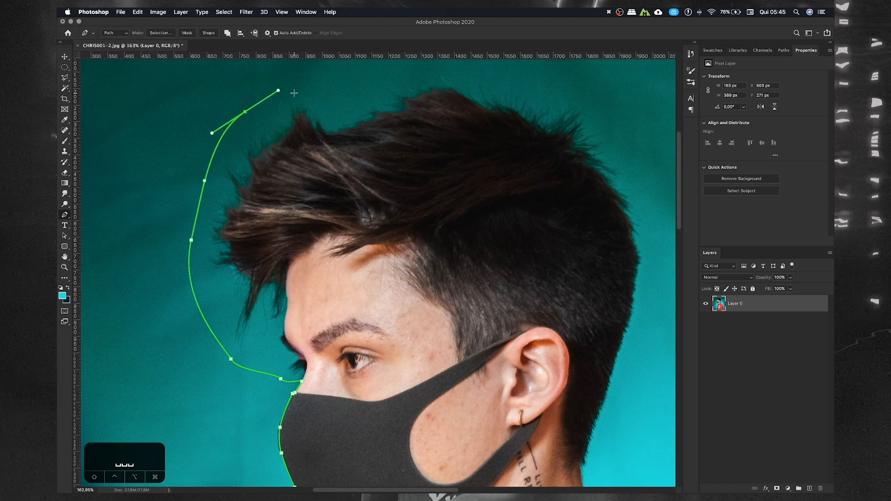
left_click_drag(439, 60, 483, 65)
left_click_drag(598, 104, 621, 140)
left_click_drag(648, 183, 652, 215)
left_click_drag(648, 304, 647, 337)
- Bring the path back in at the nape below the hairline and trace the back of the neck to the collar
scroll(642, 350, "down", 5)
scroll(642, 350, "right", 4)
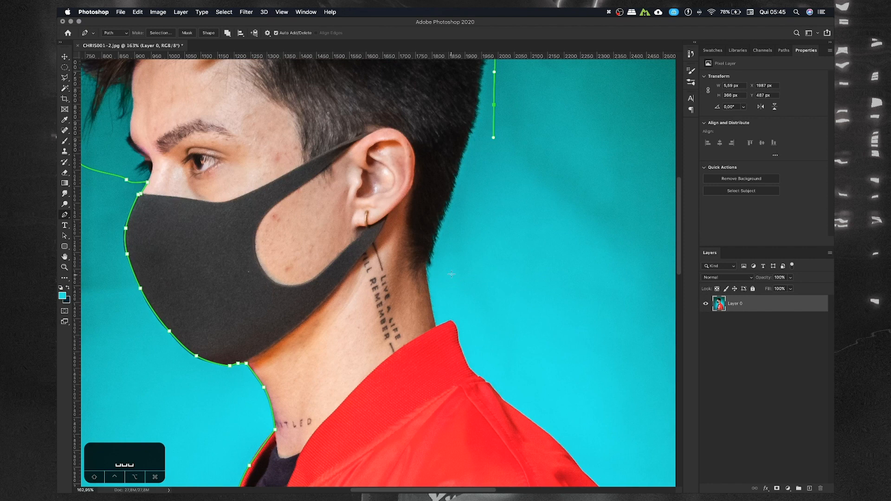
scroll(443, 256, "up", 5)
left_click_drag(415, 243, 398, 251)
left_click(385, 244)
scroll(384, 250, "down", 3)
scroll(384, 250, "right", 1)
left_click(379, 261)
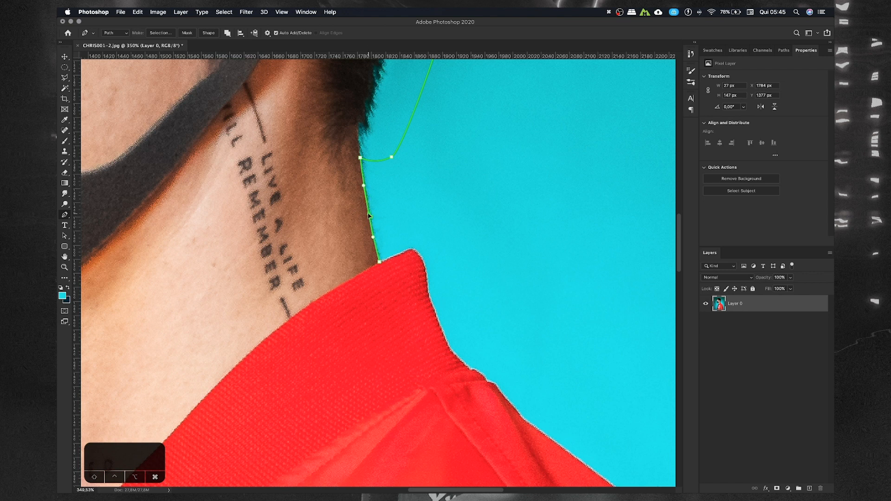
- Trace the back of the jacket collar from the neck down to the shoulder seam, shaping the curve around its tip
scroll(383, 263, "down", 3)
scroll(382, 264, "right", 2)
left_click(400, 287)
left_click_drag(348, 222, 347, 186)
left_click(360, 182)
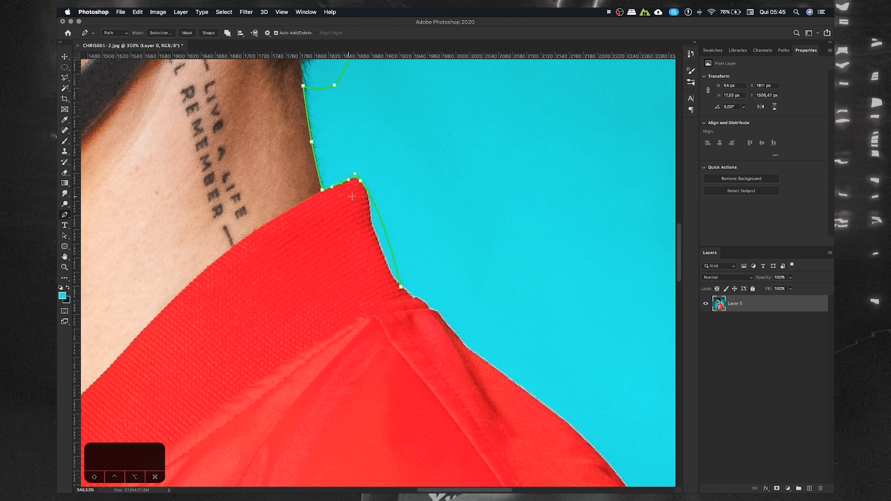
left_click_drag(388, 234, 378, 238)
- Continue the path over the shoulder seam and along the slope of the jacket's shoulder
left_click_drag(467, 377, 373, 251)
left_click(319, 176)
left_click(337, 186)
left_click_drag(349, 197, 353, 204)
left_click_drag(467, 340, 405, 248)
left_click(463, 314)
left_click(399, 255)
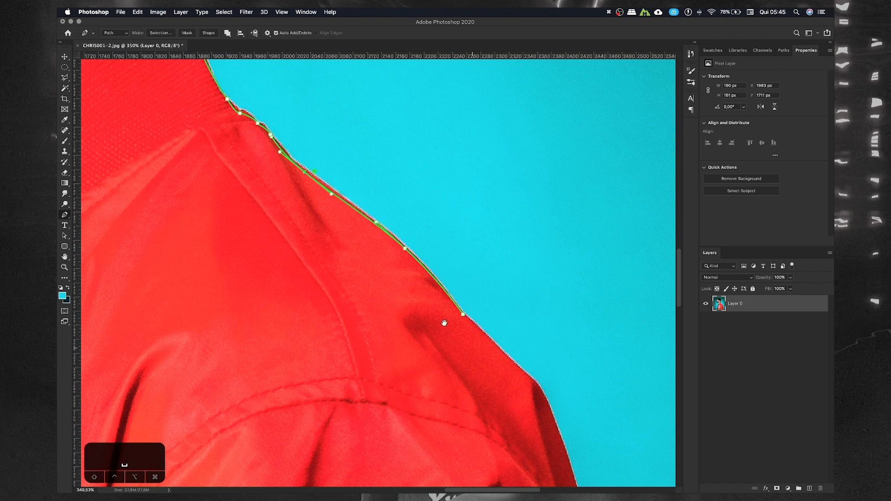
- Trace the rounded outer shoulder onto the upper sleeve and bend the segments to fit the red edge
left_click_drag(482, 357, 356, 233)
left_click_drag(456, 384, 461, 410)
left_click(413, 306)
left_click_drag(413, 305, 415, 267)
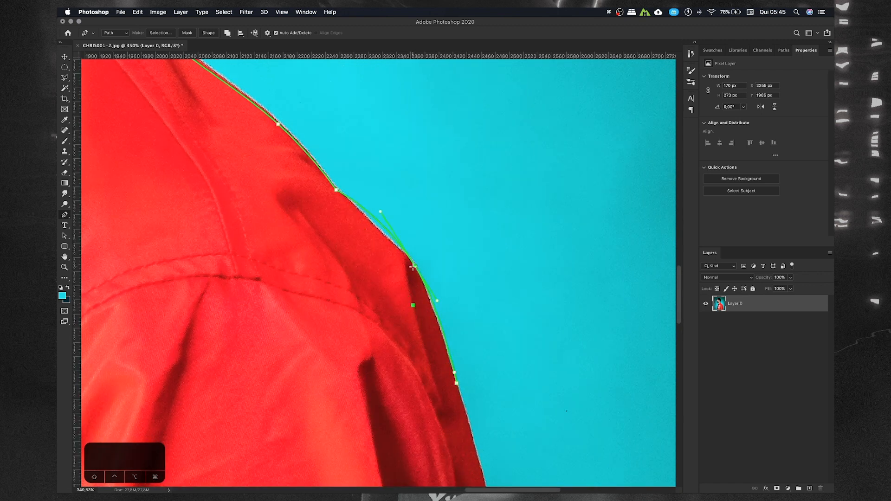
left_click(376, 221)
left_click_drag(376, 221, 372, 228)
left_click_drag(424, 368, 379, 239)
left_click(397, 204)
left_click_drag(397, 205, 395, 203)
- Trace the outer edge of the sleeve down to the fold near the elbow and fit the segment to the fabric
left_click_drag(431, 340, 358, 199)
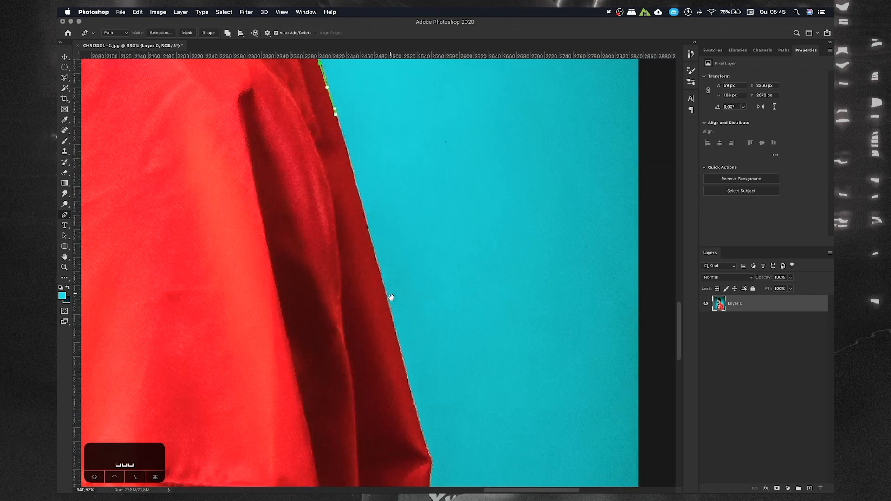
left_click_drag(400, 272, 403, 254)
left_click_drag(410, 305, 416, 253)
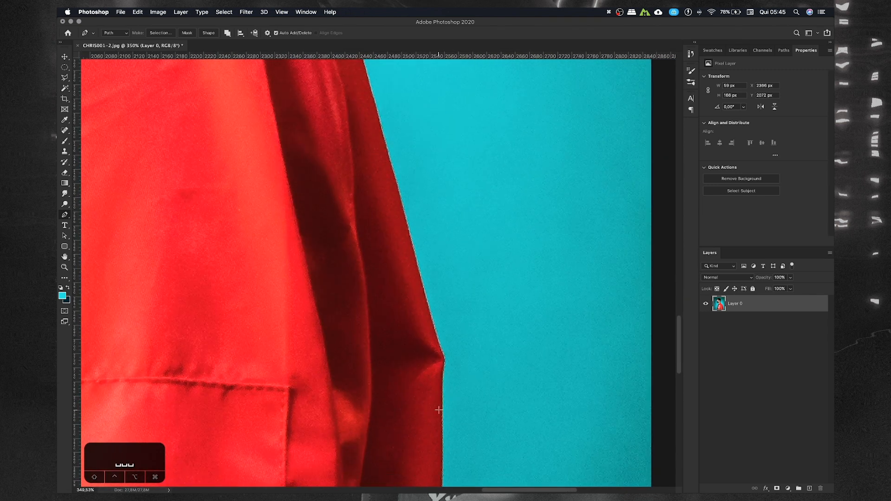
left_click(440, 409)
left_click_drag(399, 330, 433, 422)
left_click(421, 424)
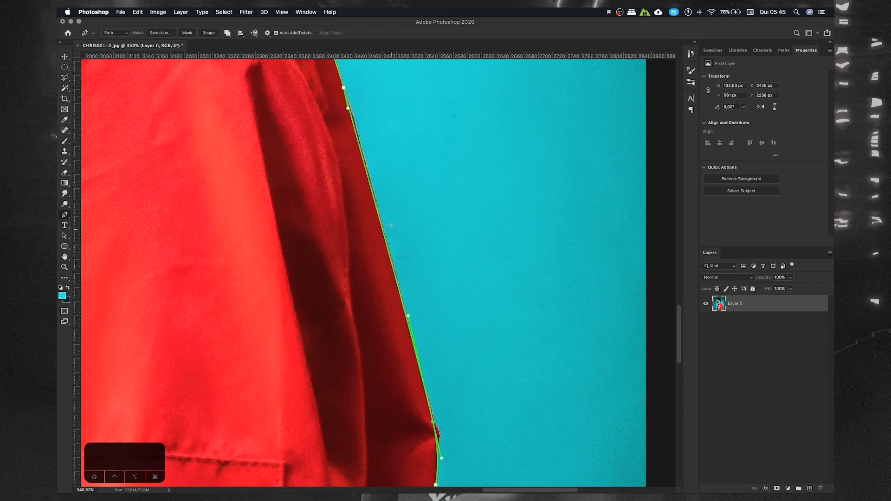
left_click(379, 215)
left_click_drag(379, 216, 377, 216)
- Trace the lower sleeve edge from the elbow fold to just below the photo's lower border
left_click_drag(435, 484, 451, 158)
left_click(452, 158)
left_click_drag(449, 299, 447, 147)
left_click(438, 446)
left_click_drag(443, 278, 448, 279)
- Close the path beneath the photo by joining it to its starting anchor below the jacket's front edge
left_click_drag(428, 227, 427, 295)
scroll(427, 294, "down", 5)
left_click_drag(223, 328, 354, 333)
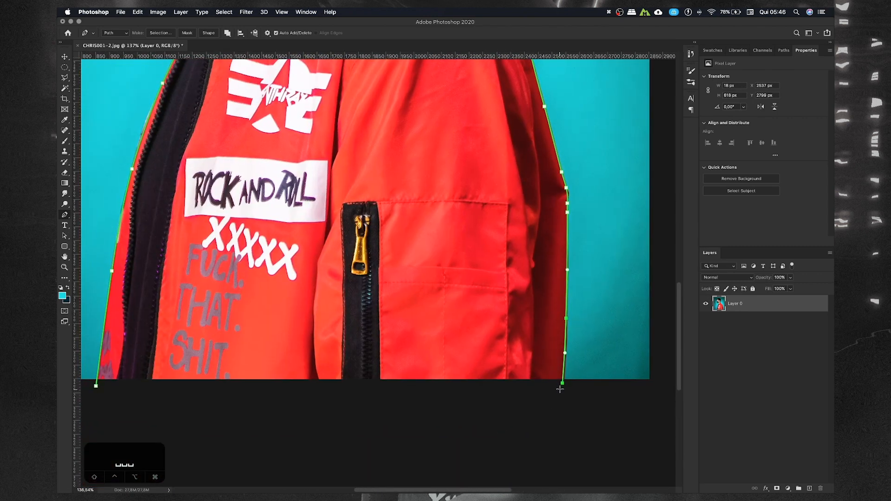
left_click(96, 386)
left_click(96, 388)
- Check the closed path around the whole figure, from the jacket's lower edge up to the hair
left_click_drag(297, 216, 349, 306)
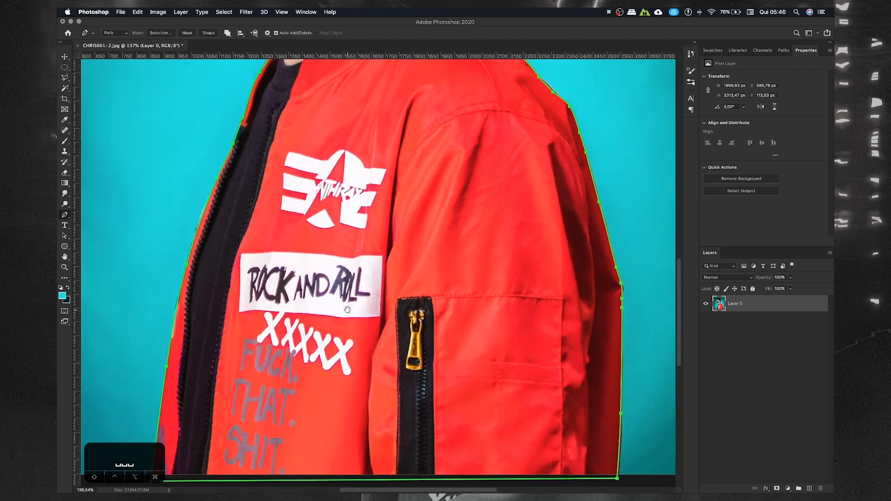
scroll(348, 305, "down", 5)
left_click_drag(321, 212, 353, 286)
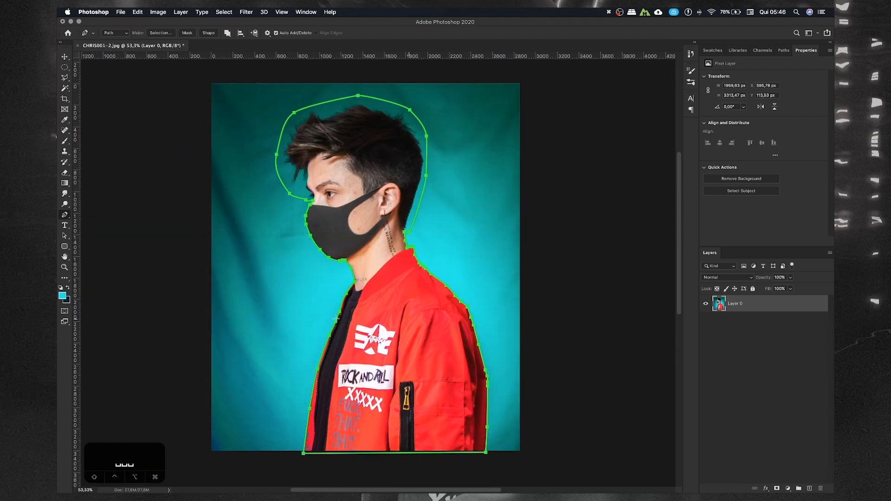
scroll(371, 239, "up", 1)
scroll(371, 239, "down", 3)
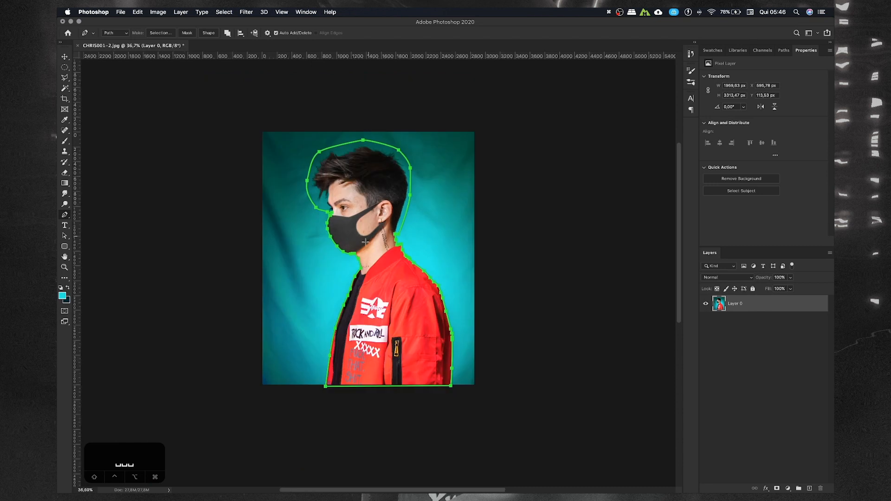
scroll(383, 257, "up", 5)
left_click_drag(366, 236, 400, 315)
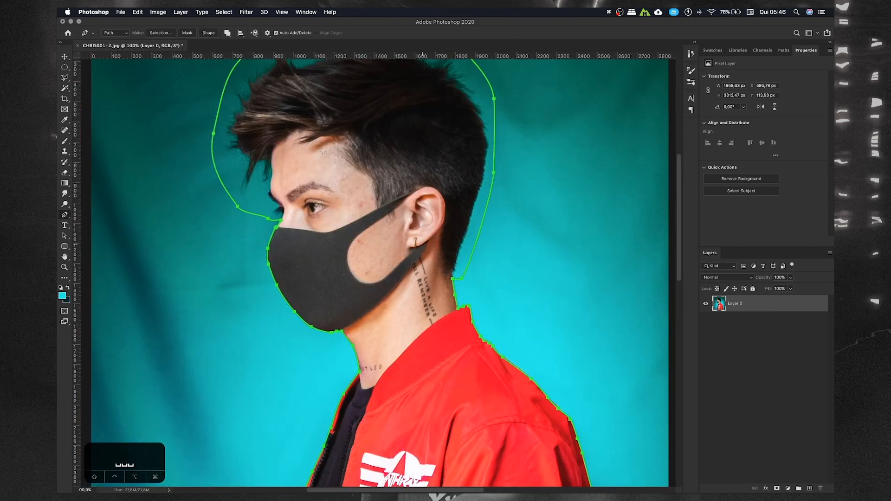
- Convert the closed path into a new anti-aliased selection with a feather radius of 0,1 pixels
right_click(382, 268)
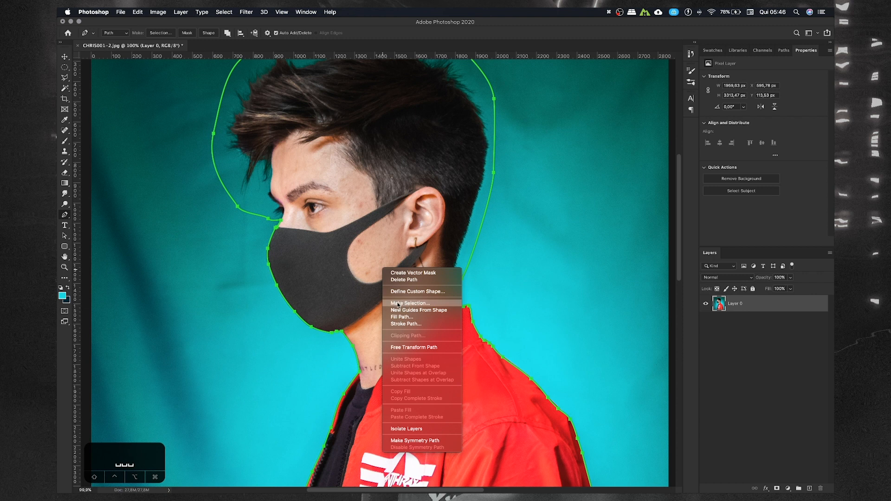
left_click(398, 303)
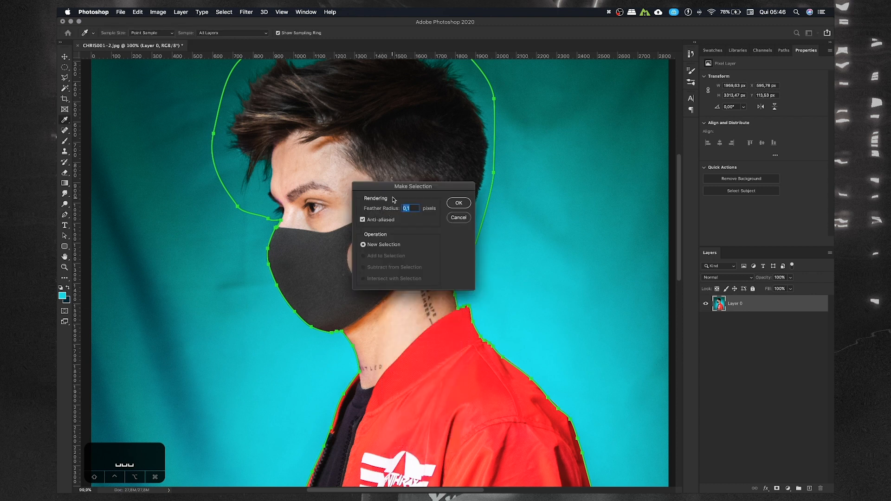
left_click_drag(394, 188, 369, 224)
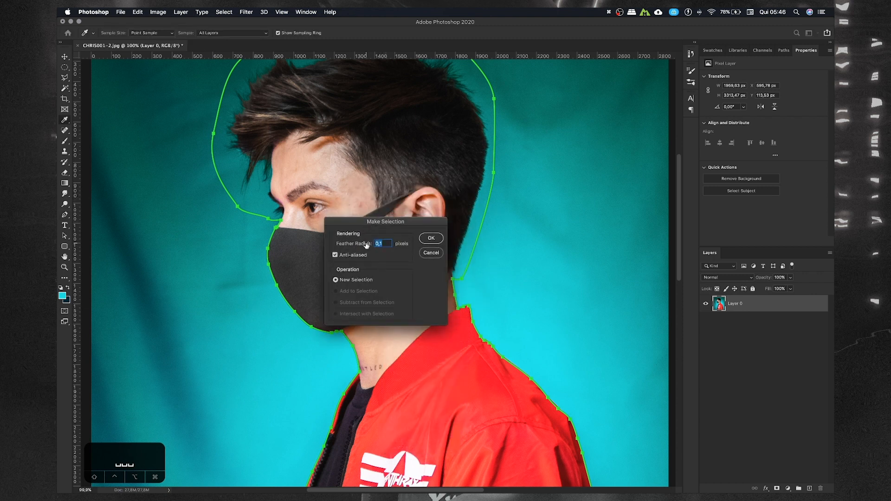
type("0,1")
mouse_move(389, 225)
left_mouse_down()
mouse_move(404, 222)
mouse_move(383, 223)
left_mouse_up()
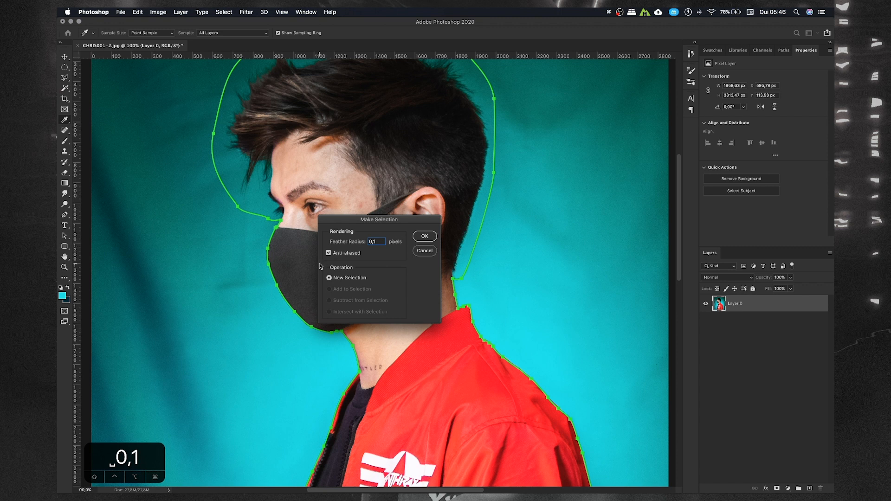
left_click(418, 243)
- Copy the selected figure onto its own layer and hide the original photo on Layer 0
scroll(393, 288, "down", 3)
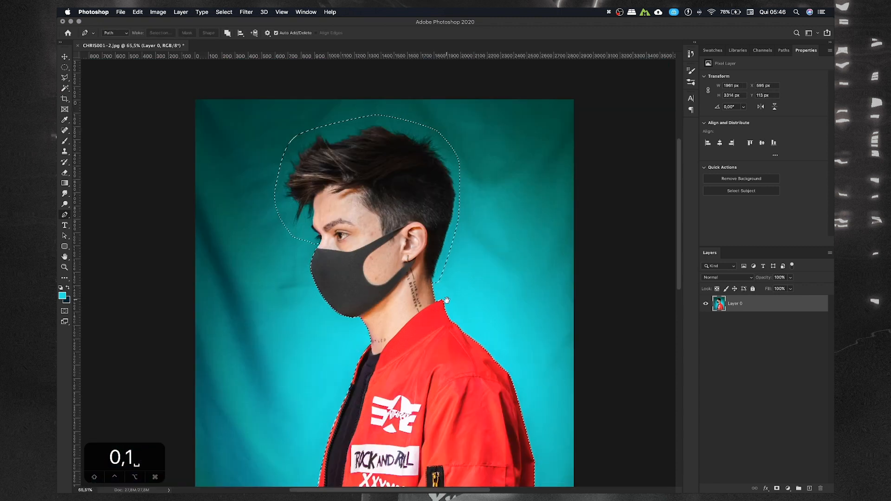
scroll(446, 297, "down", 1)
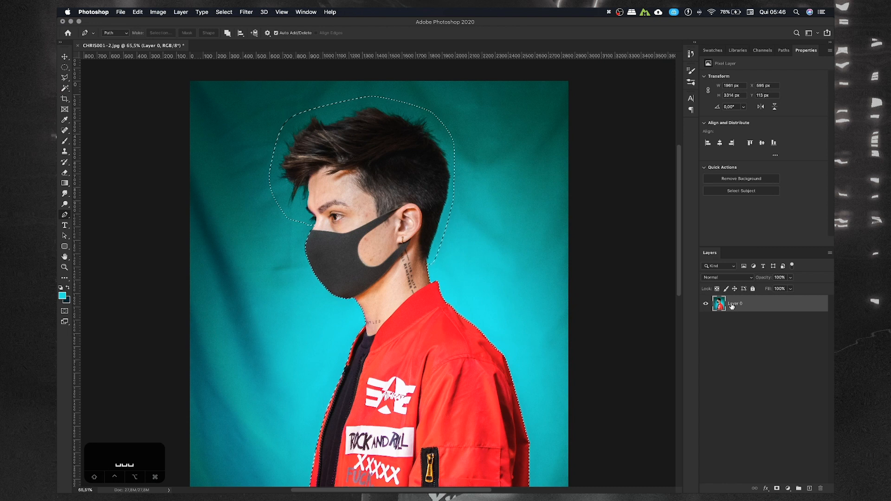
key("super+j")
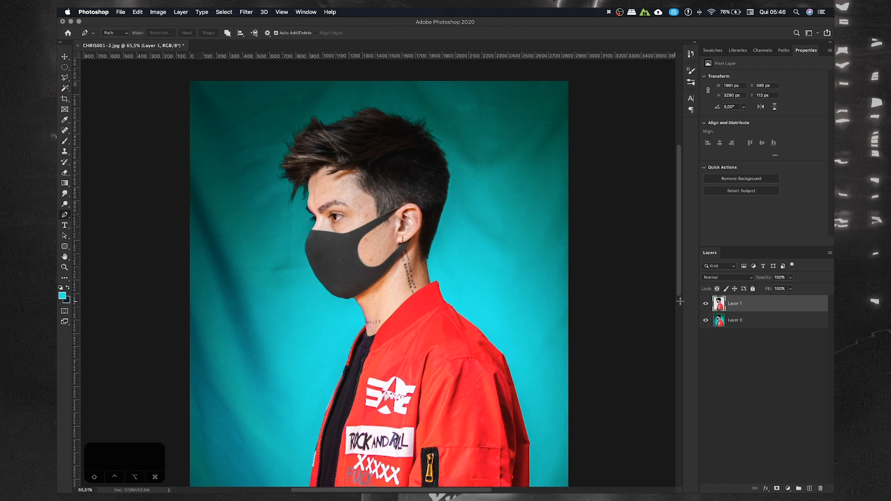
left_click(705, 320)
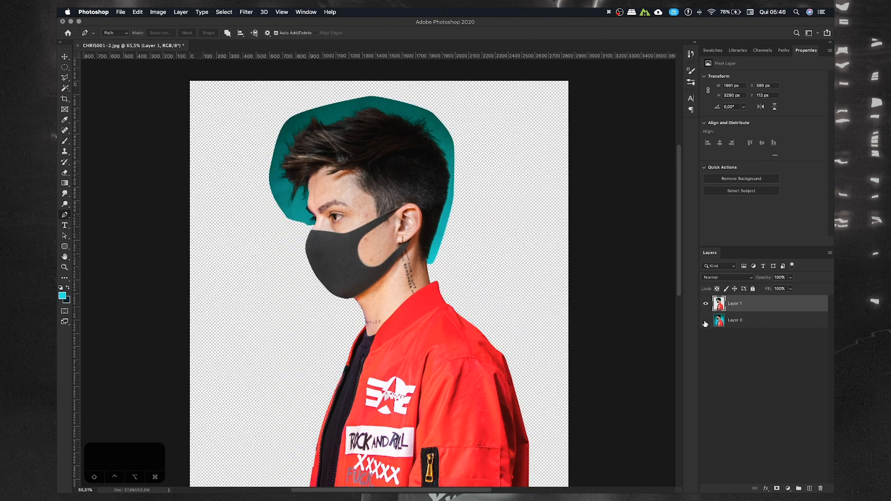
left_click_drag(481, 331, 479, 234)
left_click_drag(431, 218, 431, 261)
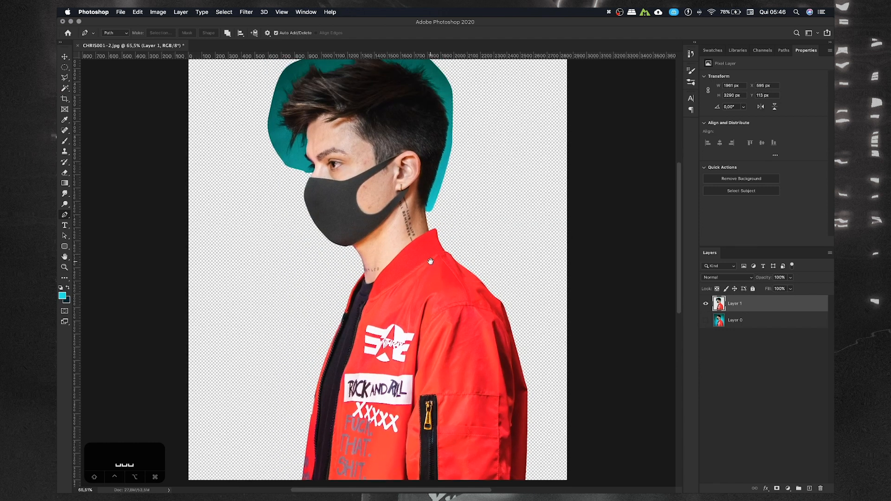
scroll(230, 255, "up", 2)
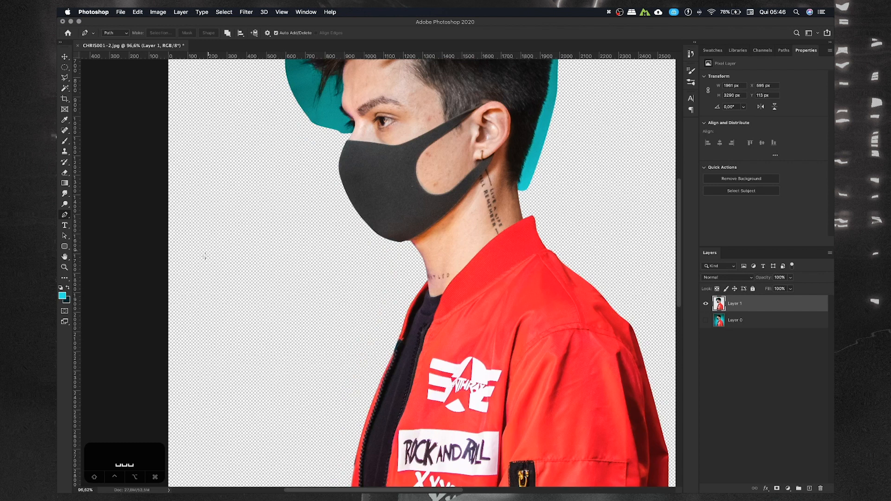
scroll(340, 327, "down", 2)
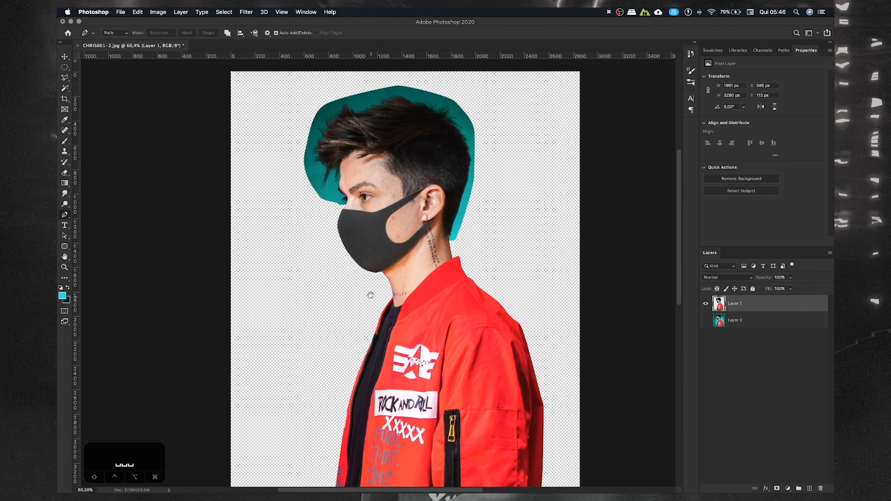
left_click(750, 320)
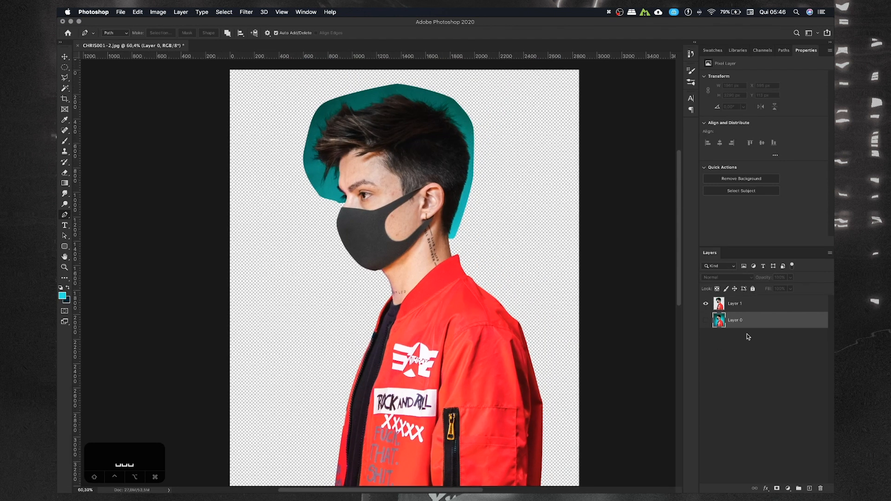
left_click(810, 488)
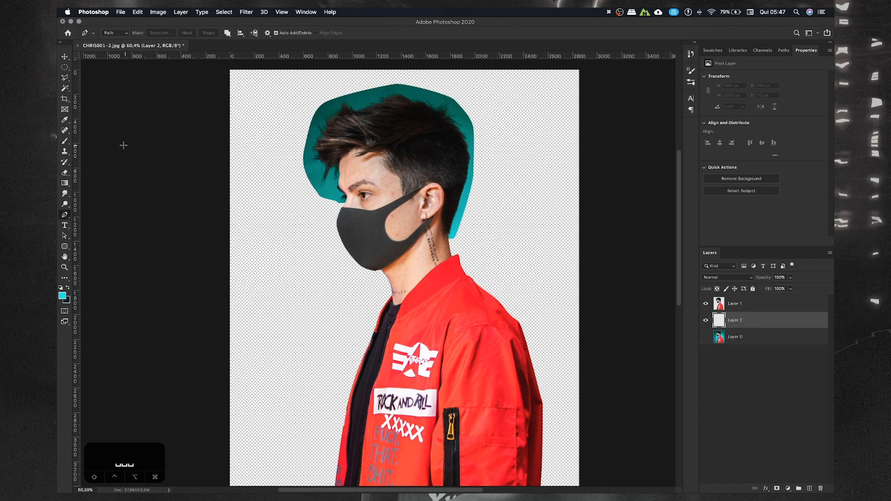
left_click(65, 141)
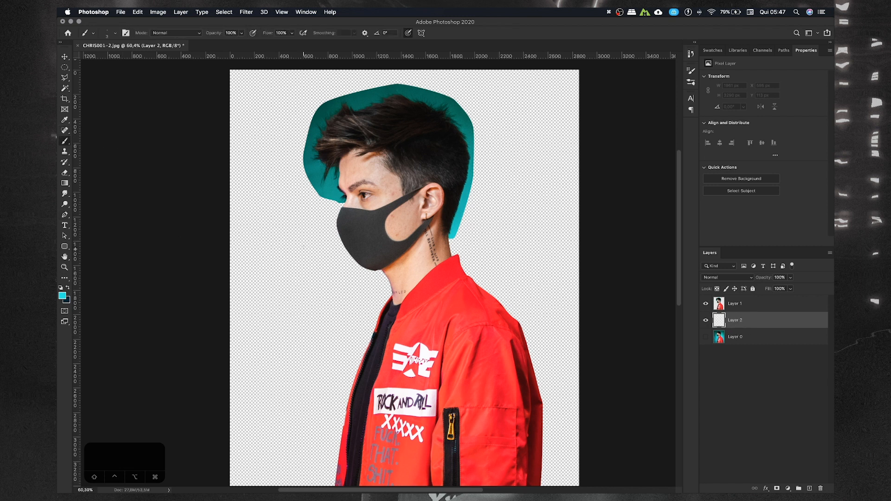
right_click(305, 263)
left_click(361, 282)
left_click(290, 216)
mouse_move(286, 219)
left_mouse_down()
mouse_move(468, 277)
mouse_move(376, 344)
mouse_move(346, 400)
mouse_move(580, 411)
left_mouse_up()
key("super+z")
left_click(748, 341)
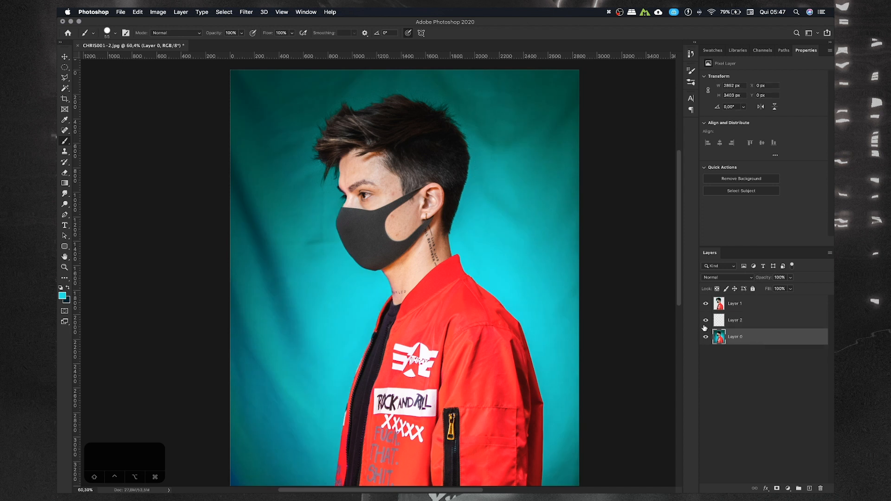
left_click(714, 325)
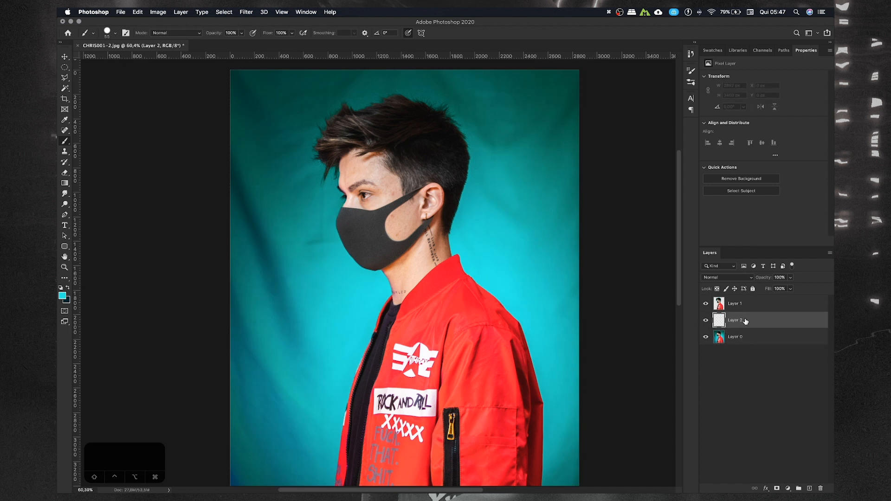
key("BackSpace")
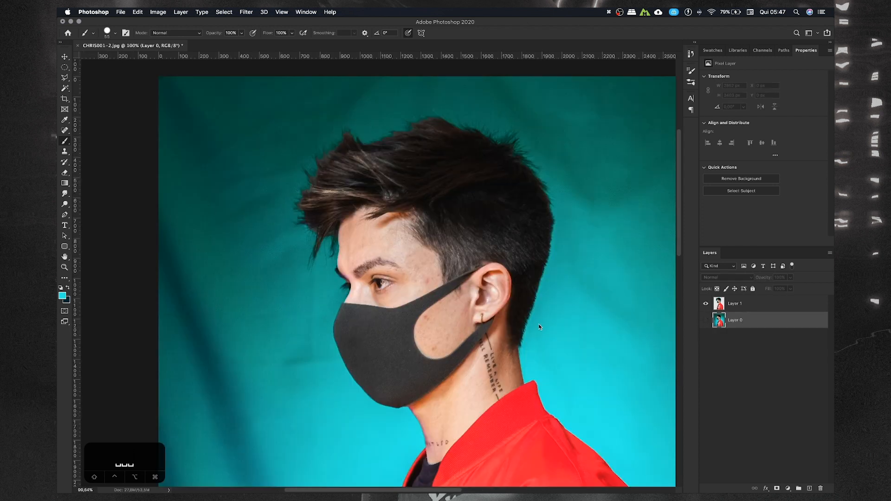
left_click(706, 320)
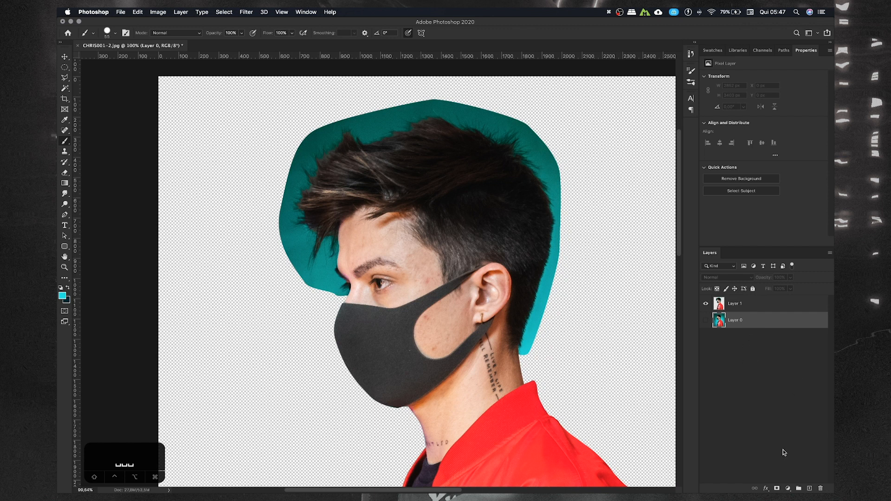
- Add a new layer beneath the cutout and fill it with dark grey #171717 using the Paint Bucket
left_click(809, 487)
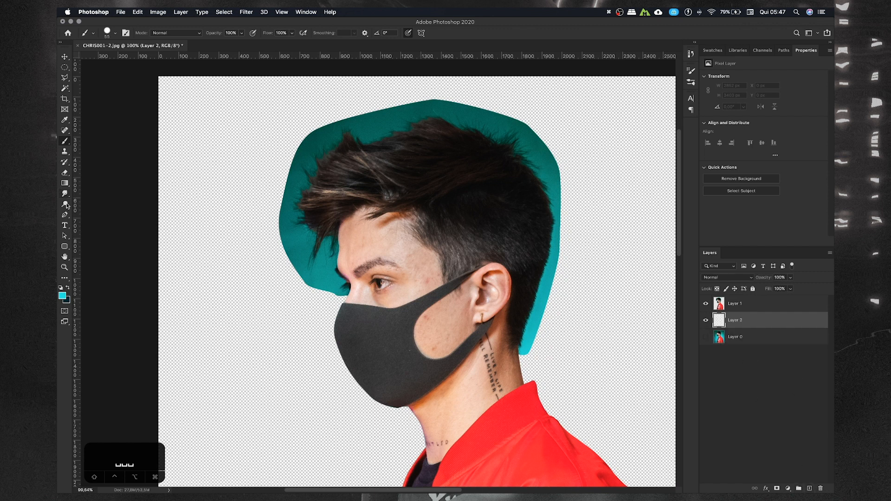
left_click(61, 296)
mouse_move(503, 373)
left_mouse_down()
mouse_move(406, 389)
mouse_move(401, 381)
left_mouse_up()
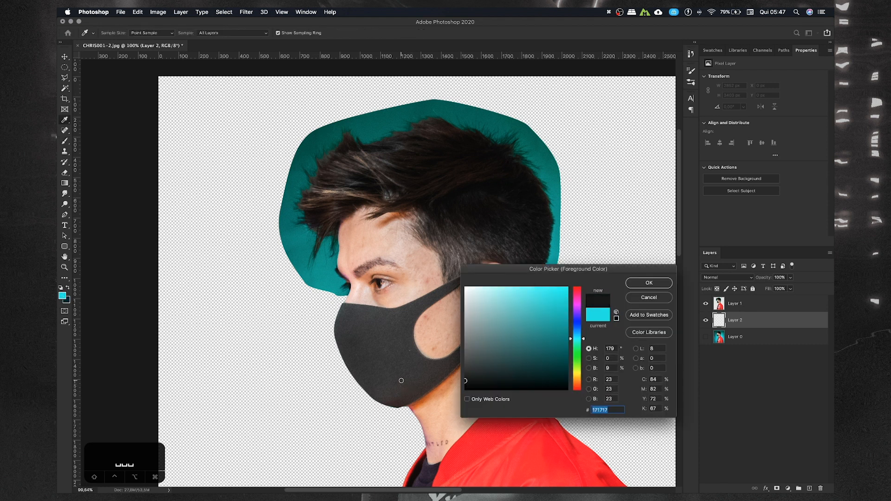
left_click(648, 283)
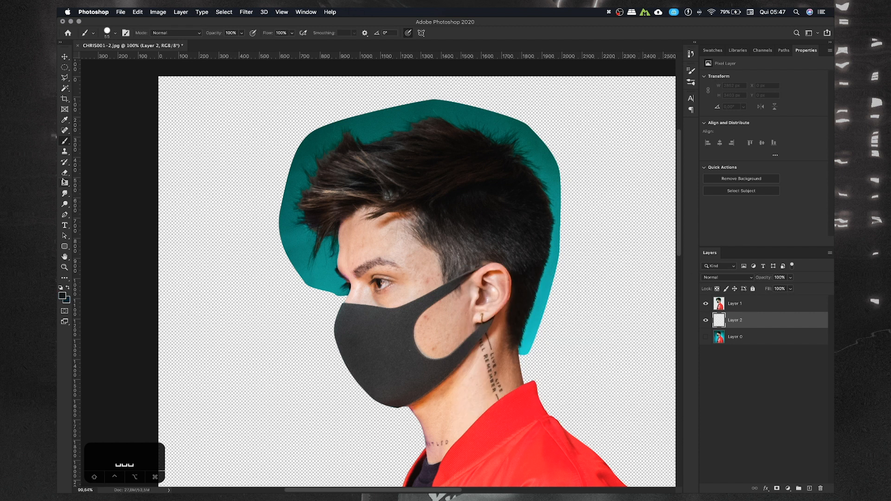
left_click(65, 174)
left_click(63, 179)
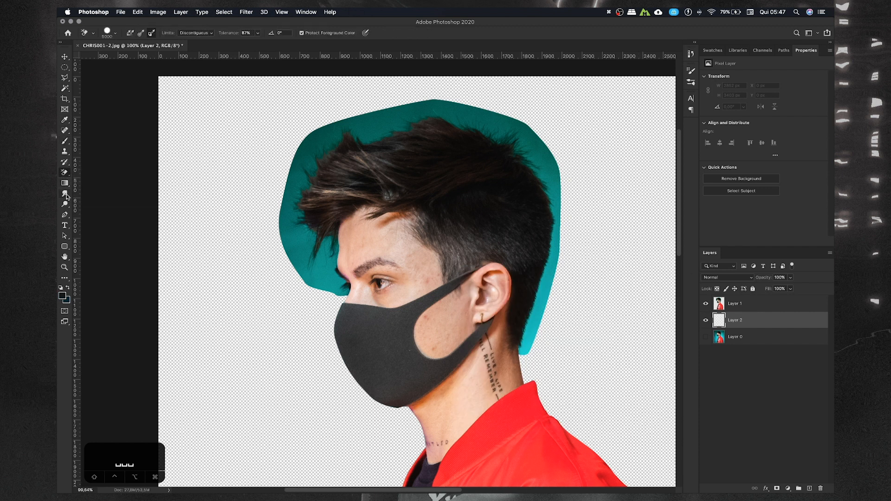
left_click(65, 184)
left_click(83, 190)
left_click(236, 309)
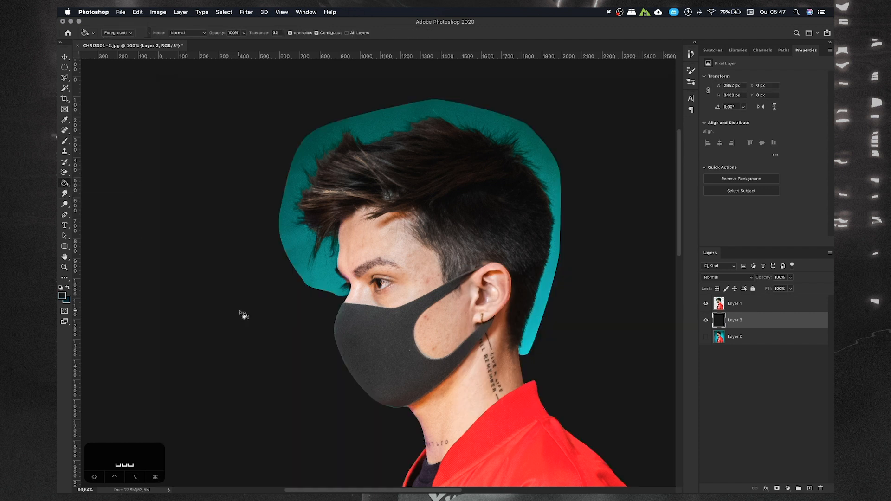
scroll(326, 332, "up", 1)
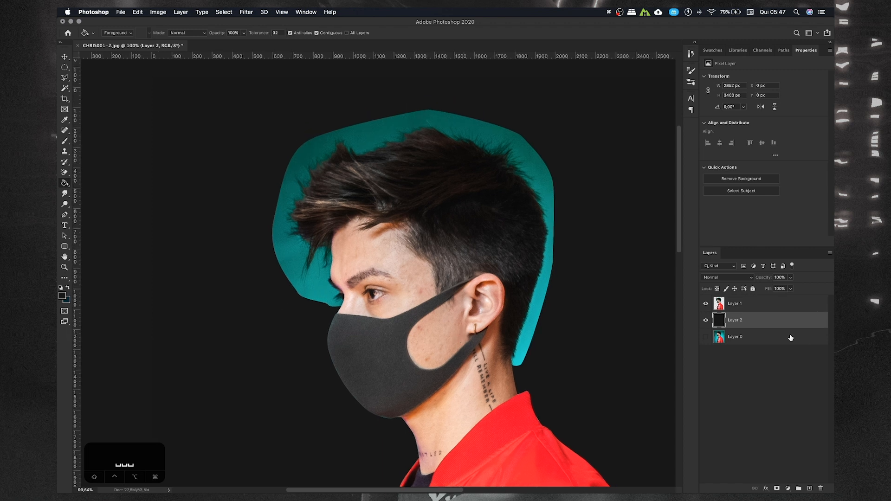
- Make the cutout on Layer 1 active and choose the Background Eraser Tool
left_click(740, 308)
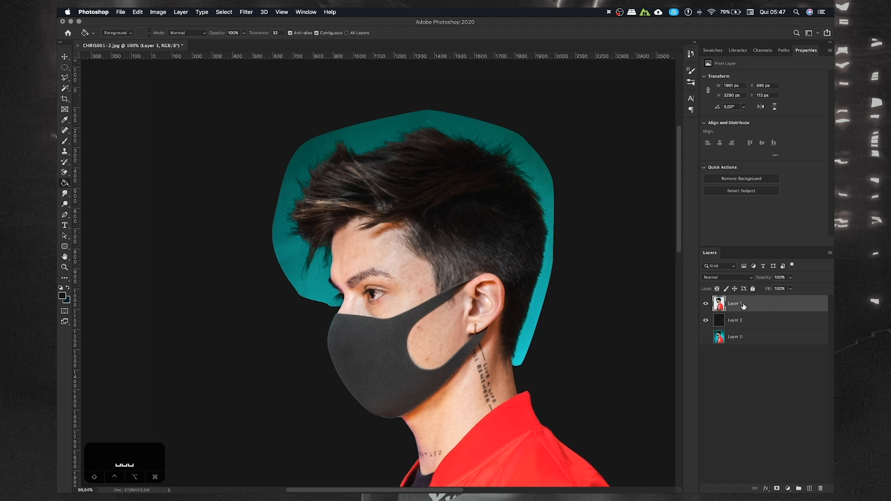
scroll(332, 245, "up", 6)
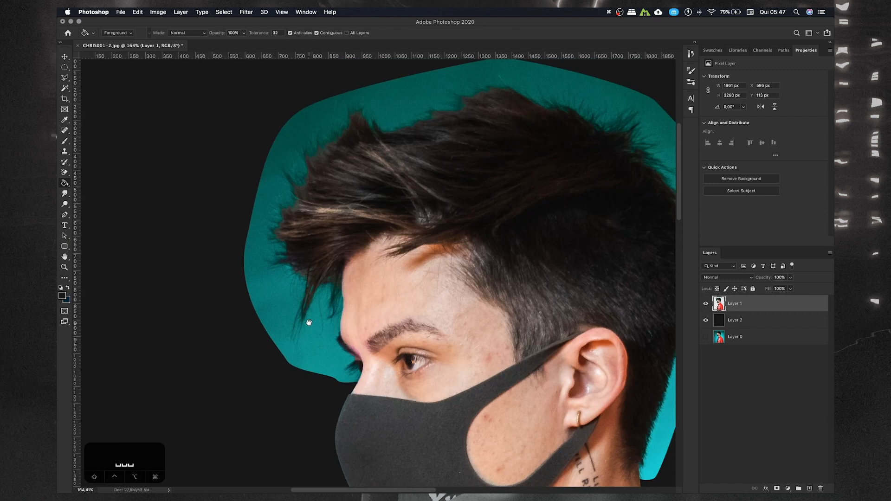
scroll(311, 327, "up", 2)
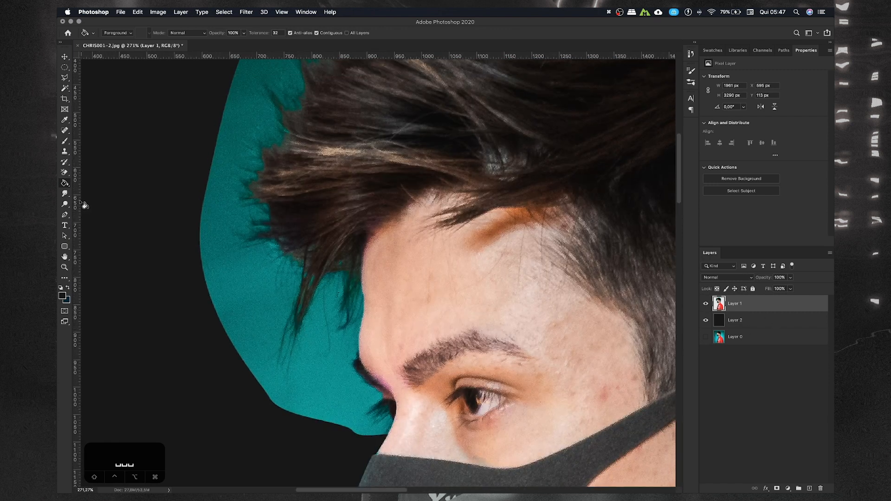
left_click(64, 173)
right_click(64, 174)
left_click(86, 171)
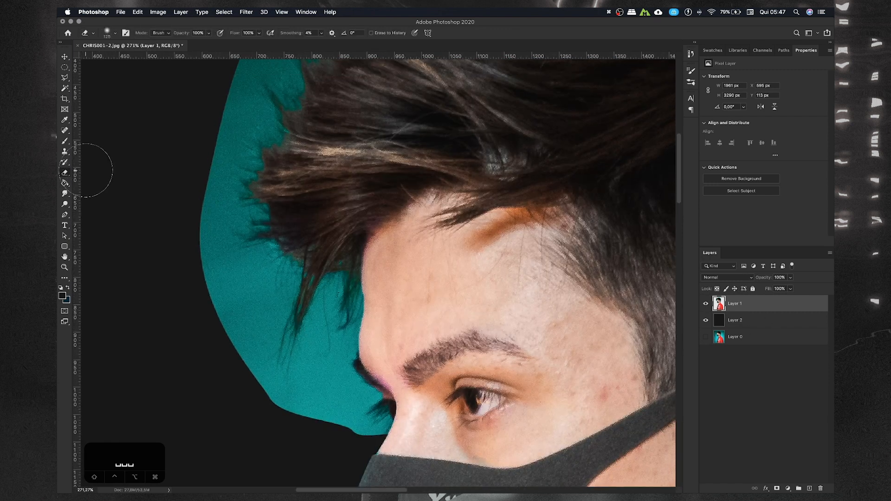
right_click(69, 174)
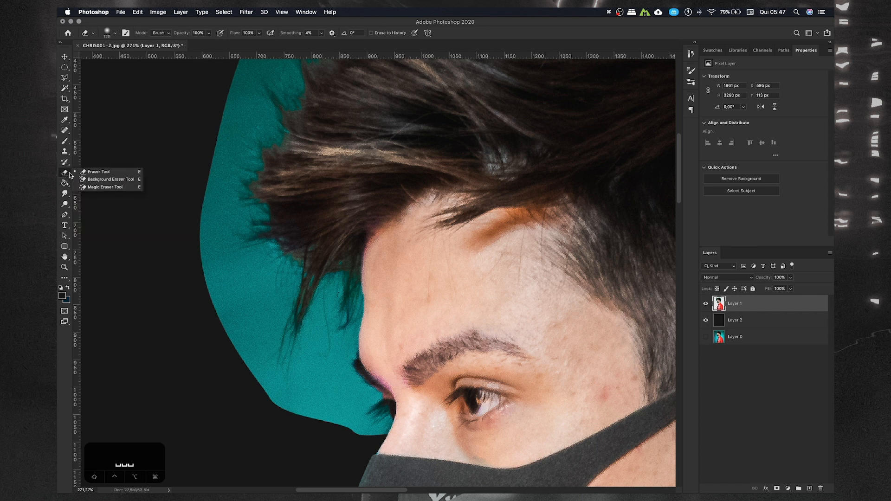
left_click(95, 179)
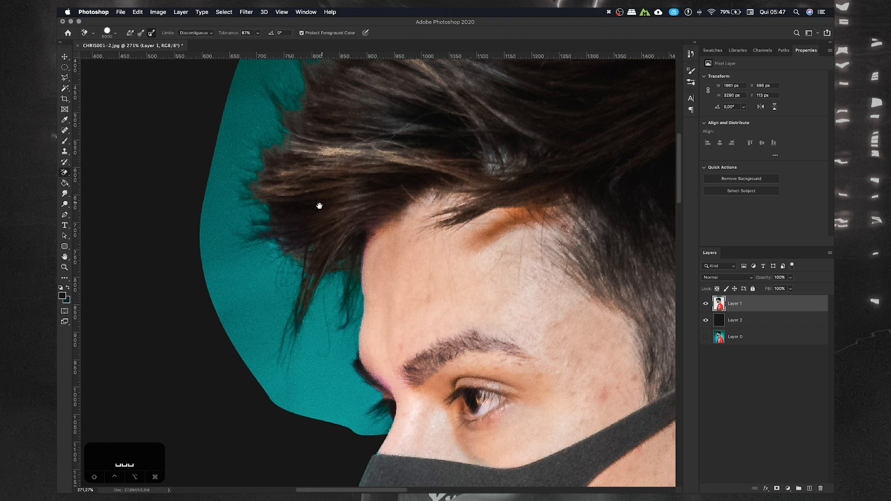
- Configure the Background Eraser to sample once, with Discontiguous limits and a tolerance of 82%
left_click_drag(321, 204, 303, 227)
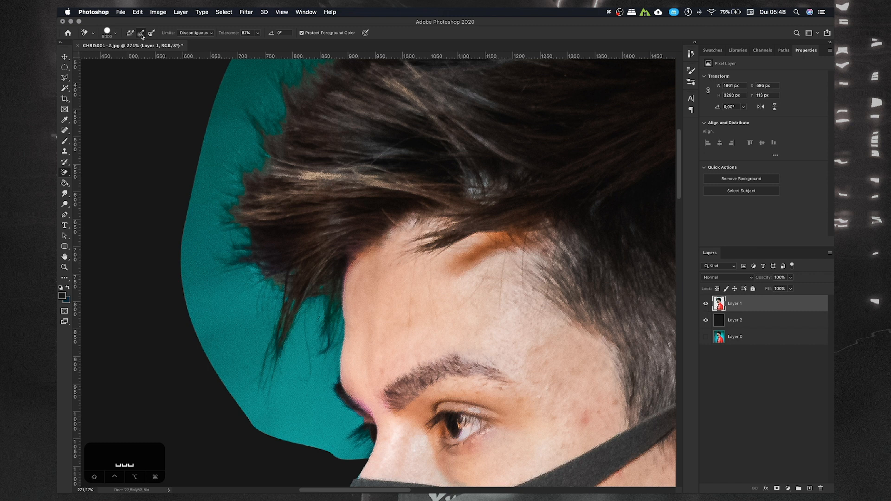
left_click(194, 33)
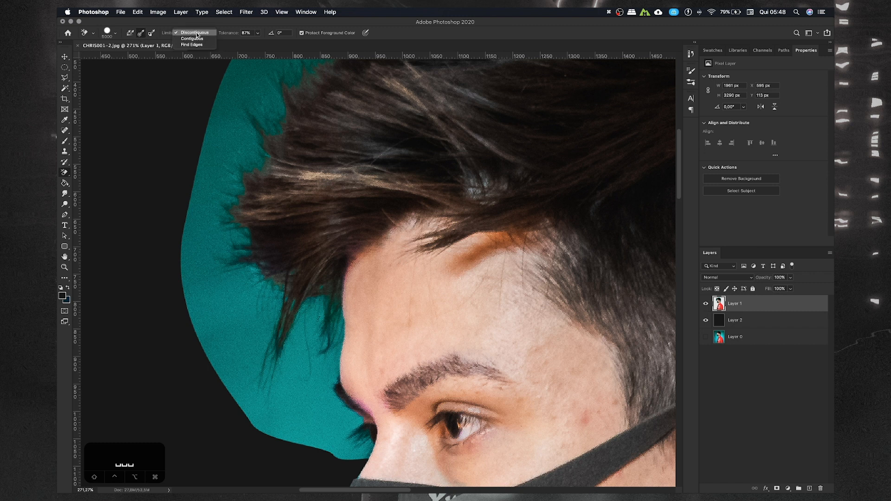
left_click(183, 34)
left_click_drag(219, 35, 205, 36)
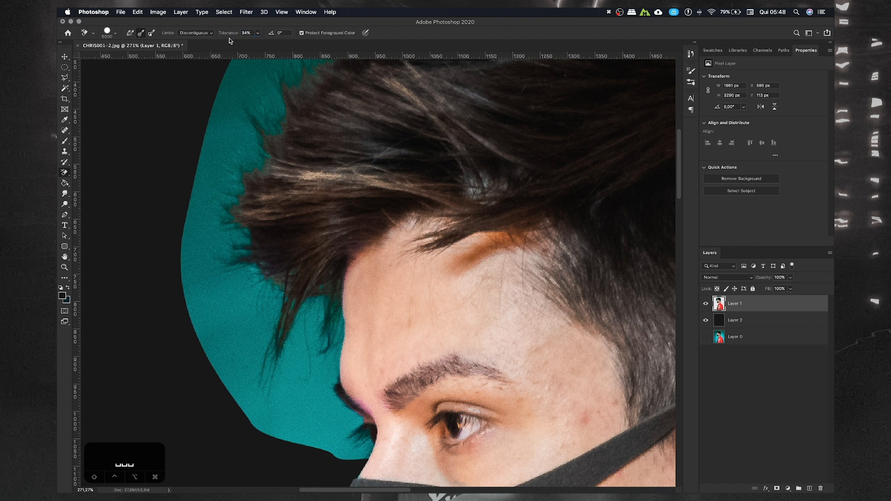
left_click_drag(227, 33, 219, 35)
- Reduce the Background Eraser brush to 111 px, enlarging it by one increment to 125 px
right_click(242, 159)
mouse_move(306, 175)
left_mouse_down()
mouse_move(286, 174)
mouse_move(262, 193)
mouse_move(294, 174)
left_mouse_up()
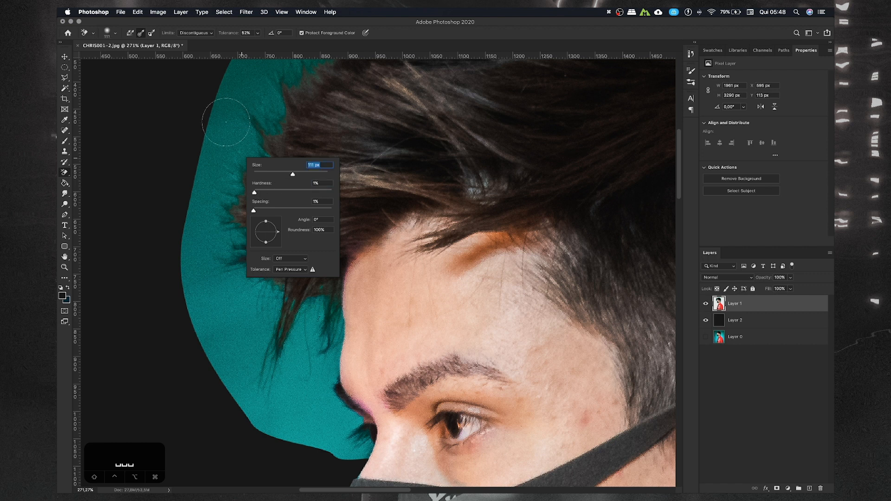
left_click(66, 176)
scroll(234, 160, "up", 3)
key("bracketright")
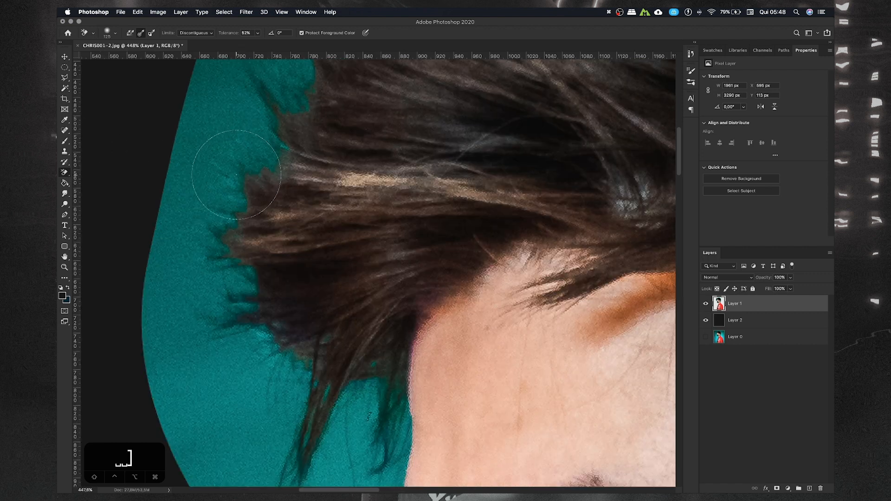
- Try several smaller and larger eraser brush sizes over the fringe, ending at 250 px
scroll(248, 214, "down", 5)
scroll(237, 212, "up", 3)
key("bracketleft")
key("bracketleft")
key("bracketleft")
key("bracketleft")
key("bracketleft")
key("bracketleft")
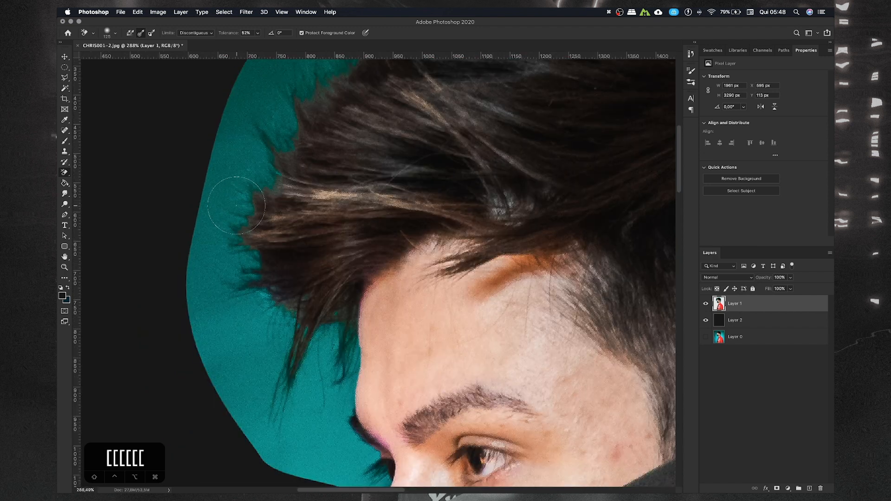
key("bracketright")
key("bracketright")
key("bracketright")
key("bracketright")
key("bracketright")
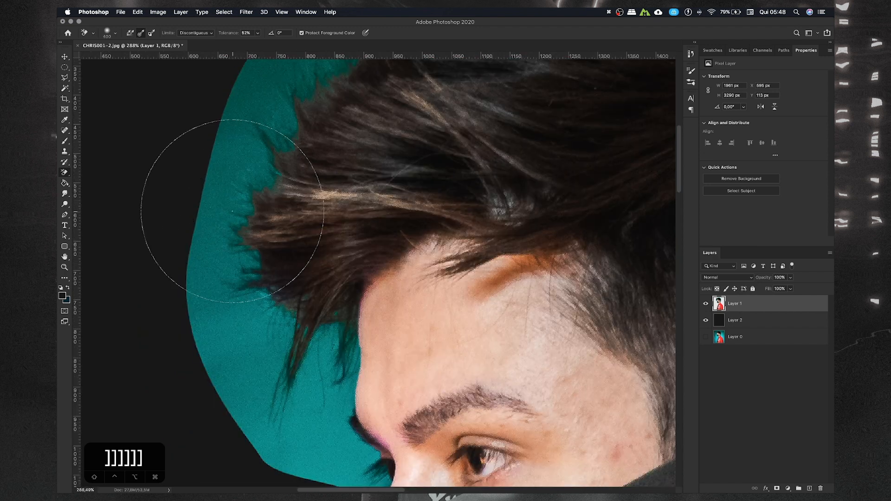
key("bracketleft")
key("bracketleft")
key("bracketleft")
key("bracketright")
key("bracketright")
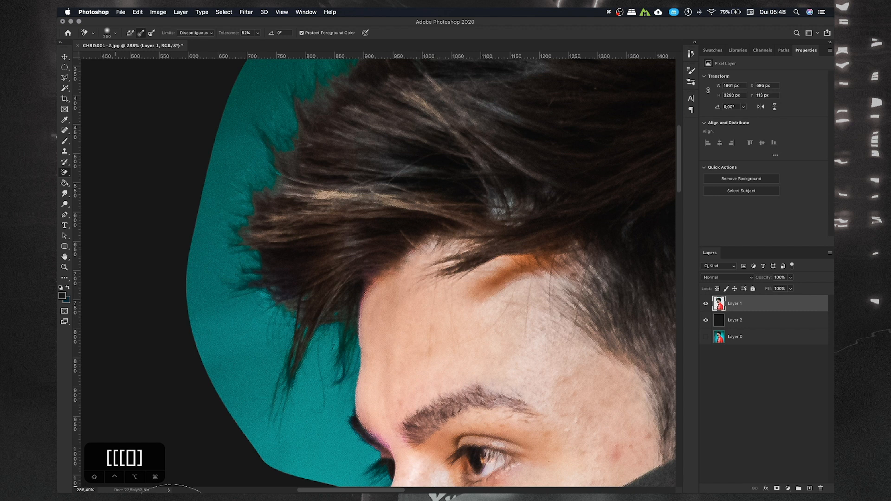
- Reduce the eraser brush to 175 px for the teal area between the fringe and the forehead
left_click_drag(284, 339, 260, 273)
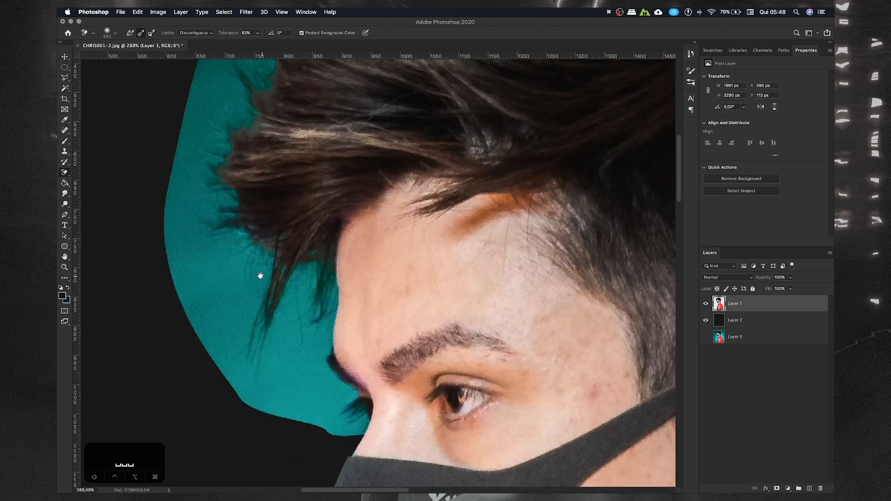
key("bracketleft")
key("bracketleft")
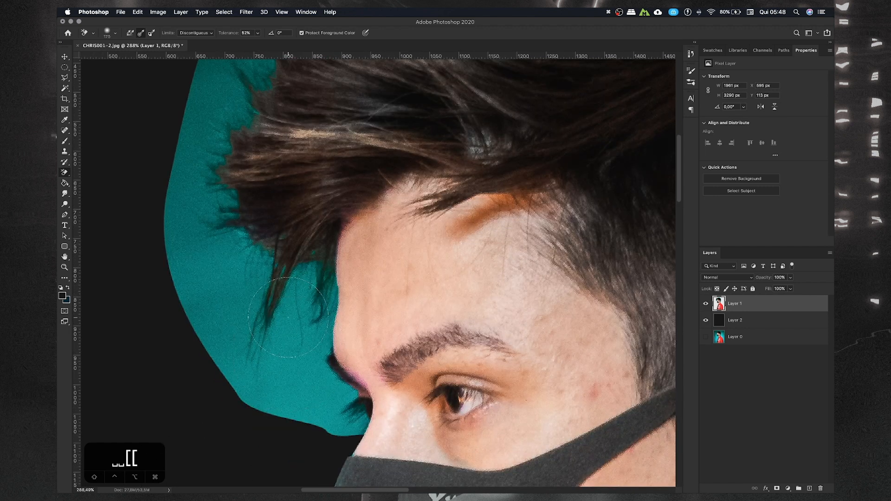
scroll(287, 306, "up", 3)
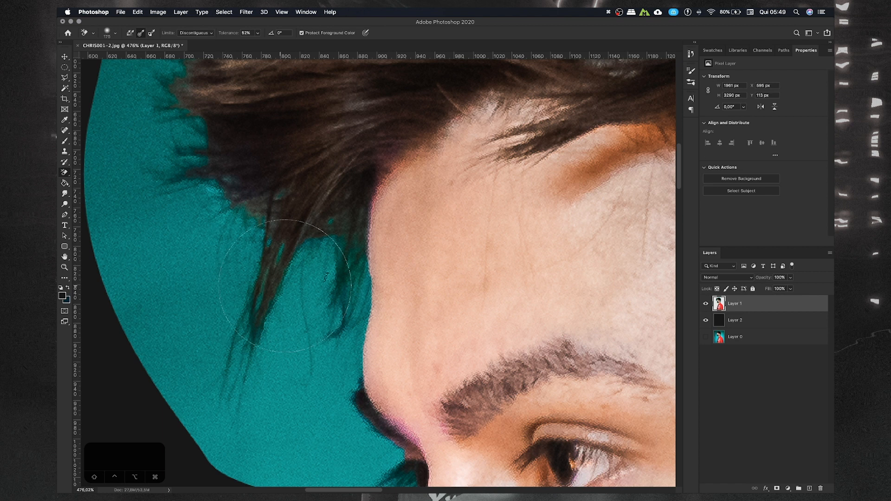
left_click_drag(292, 330, 297, 270)
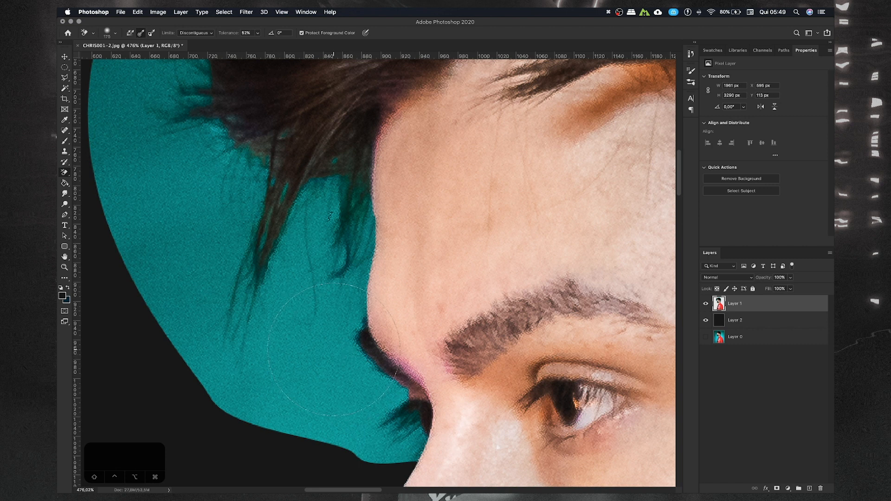
- Try the Background Eraser on the teal in front of the brow and at the forehead, undoing each attempt
left_click_drag(333, 359, 336, 360)
scroll(328, 376, "down", 3)
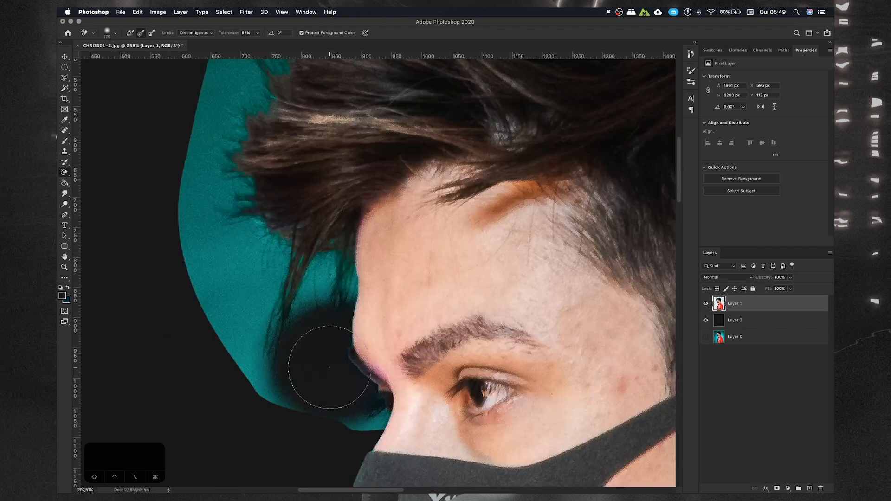
scroll(325, 362, "down", 2)
key("cmd+z")
scroll(334, 351, "up", 2)
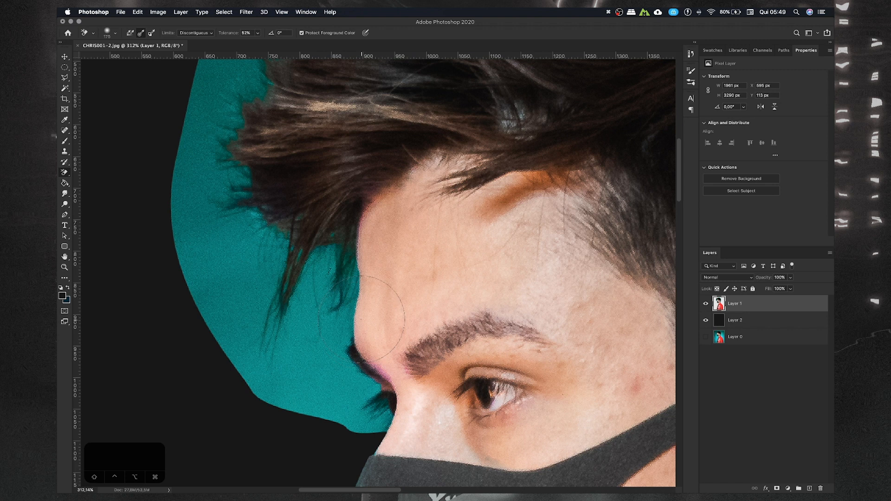
mouse_move(395, 352)
left_mouse_down()
mouse_move(388, 241)
mouse_move(446, 218)
mouse_move(534, 260)
mouse_move(420, 320)
left_mouse_up()
key("super+z")
- Reduce the eraser brush to 125 px for working around the loose strands in front of the face
left_click_drag(347, 357, 358, 344)
key("bracketleft")
key("bracketleft")
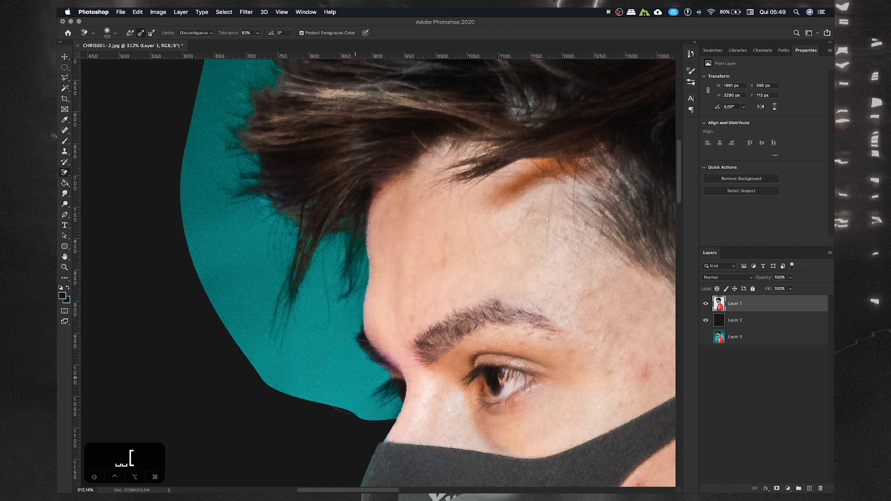
- Try erasing the teal in front of the forehead and under the fringe, and undo the erasure
mouse_move(350, 381)
left_mouse_down()
mouse_move(348, 369)
mouse_move(364, 388)
mouse_move(320, 326)
mouse_move(325, 274)
mouse_move(297, 258)
mouse_move(273, 302)
mouse_move(256, 307)
mouse_move(274, 247)
mouse_move(295, 332)
left_mouse_up()
key("space")
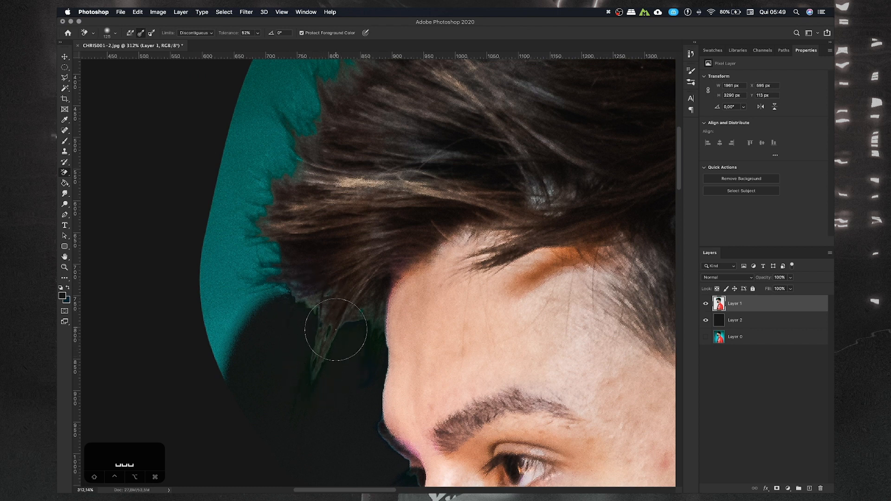
key("super+z")
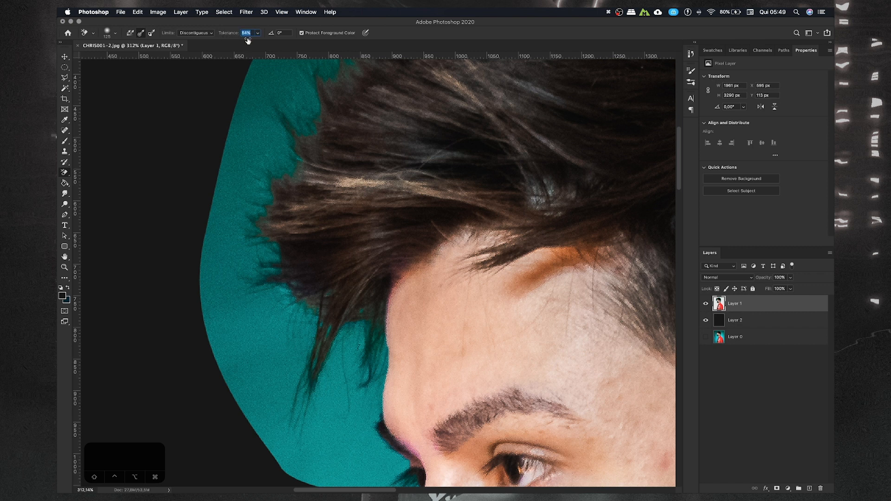
- Raise the eraser tolerance to 86% and erase the teal in front of the face and beneath the hanging fringe
mouse_move(335, 436)
left_mouse_down()
mouse_move(298, 356)
mouse_move(320, 336)
mouse_move(283, 316)
mouse_move(373, 345)
mouse_move(352, 367)
mouse_move(342, 402)
mouse_move(348, 291)
left_mouse_up()
key("space")
mouse_move(325, 352)
left_mouse_down()
mouse_move(365, 358)
mouse_move(385, 376)
mouse_move(378, 383)
mouse_move(347, 356)
mouse_move(344, 378)
left_mouse_up()
key("space")
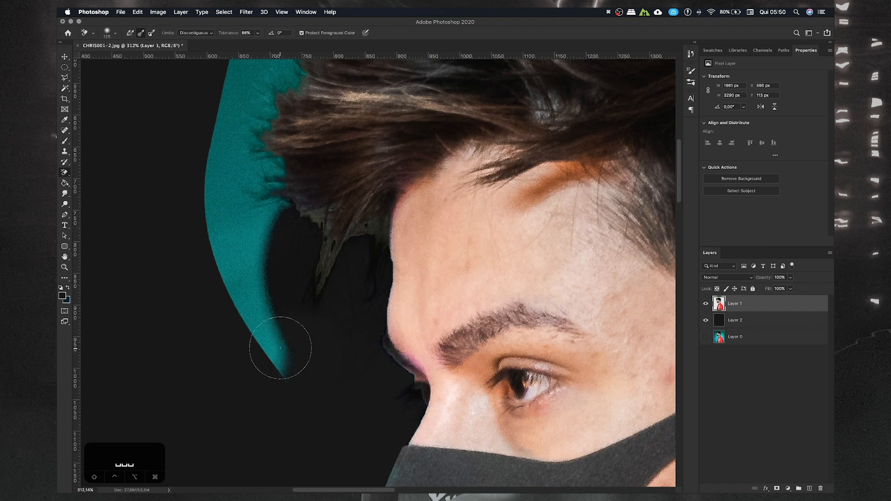
mouse_move(278, 349)
left_mouse_down()
mouse_move(260, 302)
mouse_move(248, 209)
left_mouse_up()
key("space")
left_click_drag(256, 258, 258, 303)
scroll(255, 338, "up", 5)
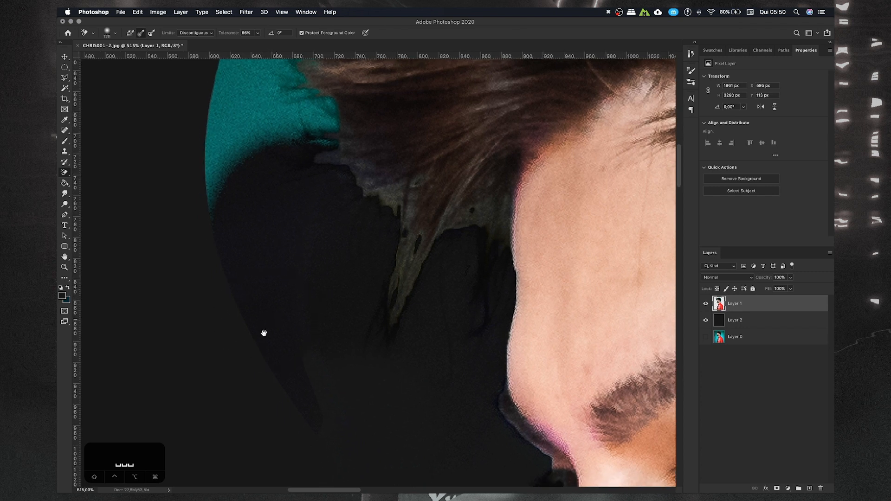
- Lighten the dark grey background on Layer 2 using Hue/Saturation with a Lightness of +6
left_click(742, 322)
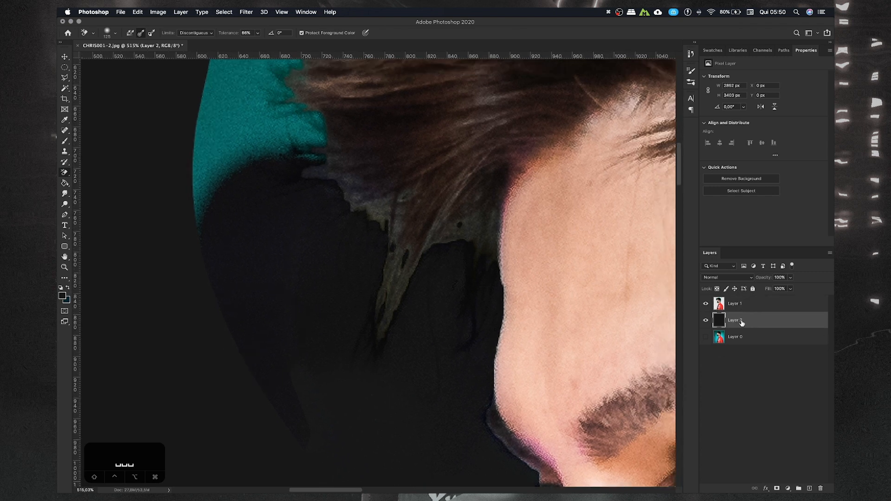
key("super+u")
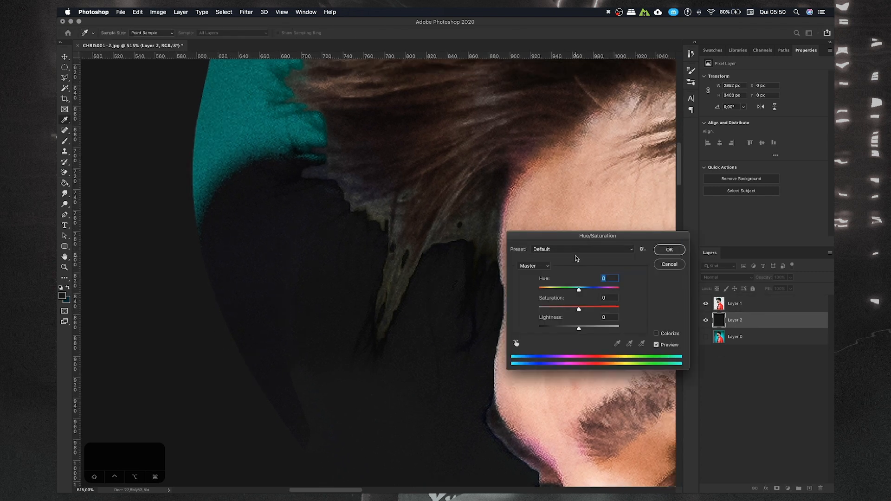
left_click_drag(574, 229, 366, 219)
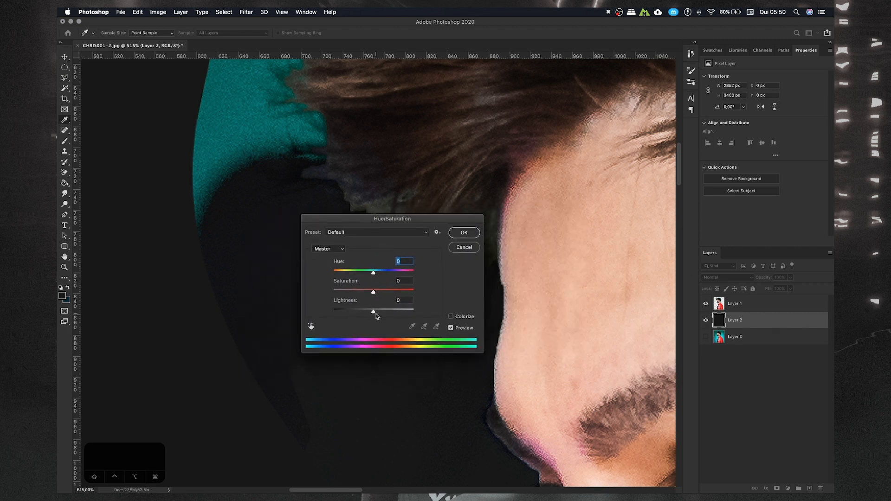
left_click_drag(375, 313, 376, 313)
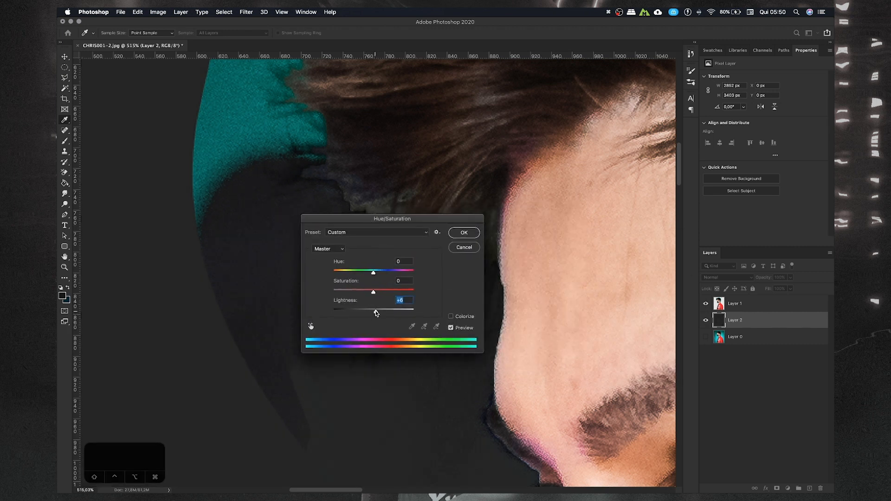
left_click(452, 234)
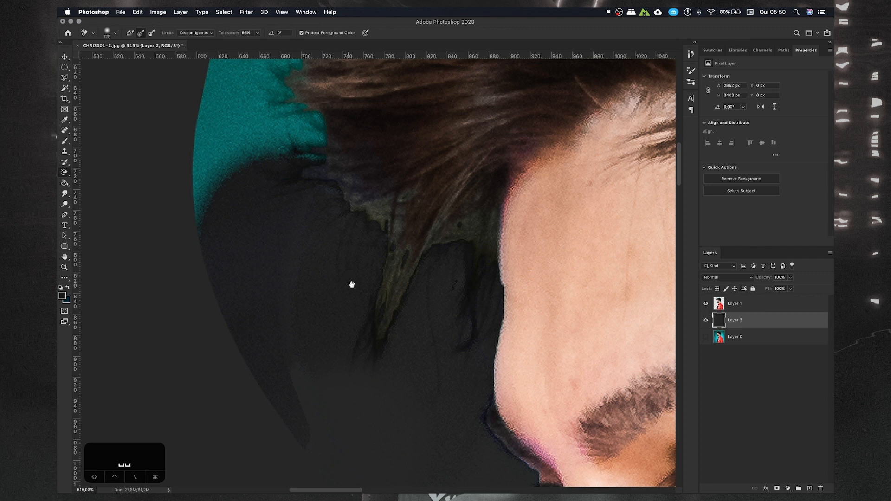
- Return to Layer 1 and erase the teal along the front tips of the fringe
scroll(464, 292, "up", 1)
key("e")
left_click(733, 302)
scroll(310, 301, "up", 2)
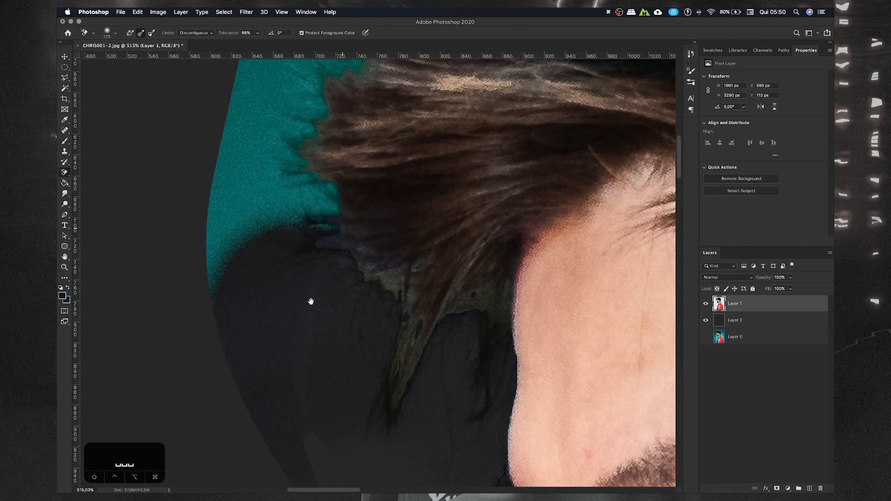
mouse_move(254, 359)
left_mouse_down()
mouse_move(308, 398)
mouse_move(322, 334)
mouse_move(279, 275)
mouse_move(279, 422)
left_mouse_up()
mouse_move(209, 318)
left_mouse_down()
mouse_move(213, 366)
mouse_move(233, 301)
mouse_move(280, 298)
mouse_move(272, 306)
mouse_move(244, 234)
mouse_move(243, 254)
mouse_move(256, 198)
mouse_move(234, 282)
mouse_move(247, 239)
mouse_move(245, 357)
left_mouse_up()
mouse_move(273, 277)
left_mouse_down()
mouse_move(296, 265)
mouse_move(312, 235)
left_mouse_up()
scroll(301, 311, "down", 4)
left_click_drag(301, 310, 304, 253)
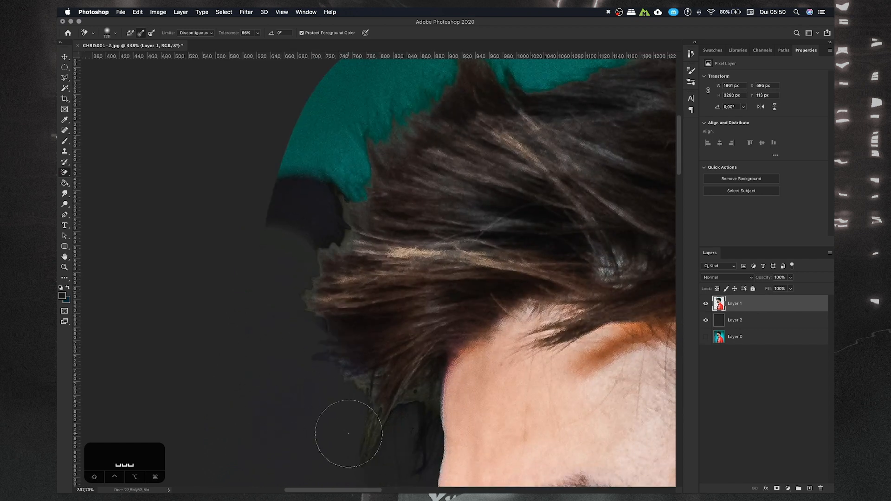
- Erase the teal above the fringe and along the front of the hair up to the crown
mouse_move(316, 327)
left_mouse_down()
mouse_move(286, 310)
mouse_move(295, 312)
mouse_move(288, 306)
mouse_move(309, 240)
mouse_move(283, 281)
mouse_move(307, 247)
mouse_move(306, 268)
mouse_move(313, 243)
mouse_move(316, 257)
mouse_move(328, 188)
mouse_move(294, 229)
left_mouse_up()
left_click_drag(238, 308, 173, 382)
mouse_move(285, 253)
left_mouse_down()
mouse_move(289, 275)
mouse_move(341, 216)
mouse_move(324, 257)
mouse_move(387, 197)
mouse_move(418, 189)
mouse_move(328, 213)
mouse_move(336, 219)
mouse_move(329, 203)
mouse_move(348, 234)
mouse_move(406, 222)
mouse_move(474, 190)
mouse_move(347, 230)
left_mouse_up()
scroll(332, 208, "right", 5)
mouse_move(377, 200)
left_mouse_down()
mouse_move(345, 223)
mouse_move(413, 202)
mouse_move(379, 231)
mouse_move(331, 214)
mouse_move(341, 206)
mouse_move(349, 205)
mouse_move(331, 216)
mouse_move(358, 228)
mouse_move(397, 206)
mouse_move(334, 246)
mouse_move(259, 263)
left_mouse_up()
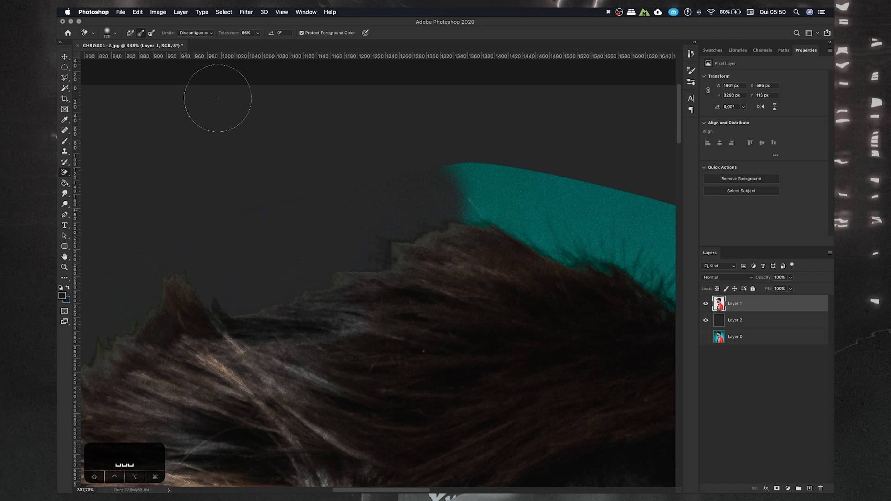
- Erase the teal above the crown and around the upper back of the hair on Layer 1, and undo the last stroke
left_click_drag(468, 238, 377, 250)
mouse_move(392, 207)
left_mouse_down()
mouse_move(345, 195)
mouse_move(416, 213)
left_mouse_up()
mouse_move(453, 219)
left_mouse_down()
mouse_move(400, 205)
mouse_move(509, 235)
mouse_move(447, 240)
mouse_move(275, 219)
left_mouse_up()
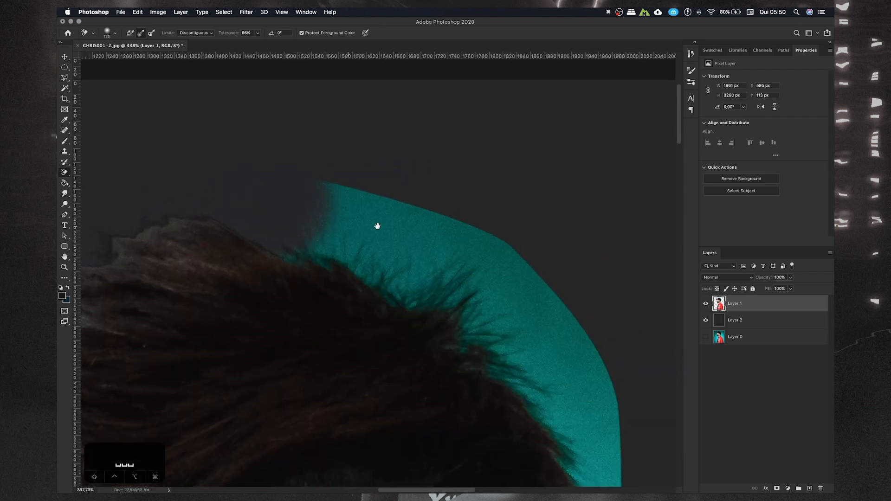
mouse_move(328, 209)
left_mouse_down()
mouse_move(406, 236)
mouse_move(295, 216)
mouse_move(345, 222)
mouse_move(443, 264)
mouse_move(310, 208)
mouse_move(425, 250)
mouse_move(380, 201)
left_mouse_up()
left_click_drag(541, 351, 496, 304)
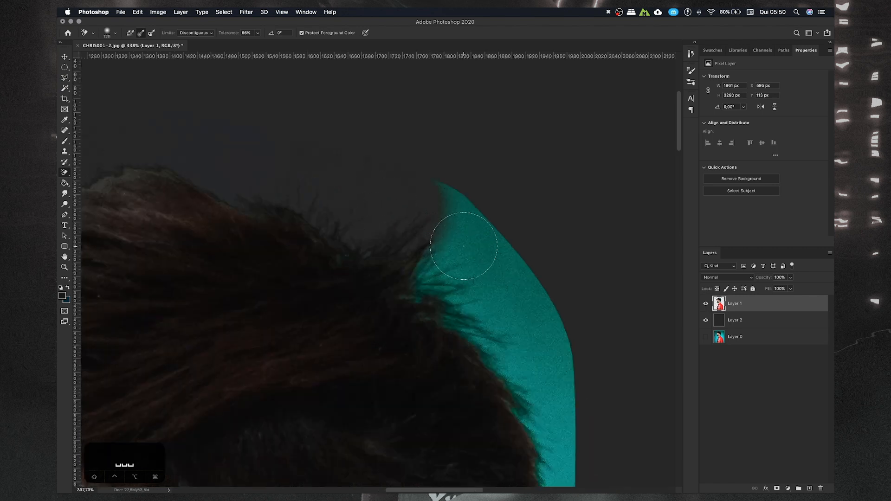
mouse_move(469, 220)
left_mouse_down()
mouse_move(441, 193)
mouse_move(440, 263)
mouse_move(464, 280)
mouse_move(505, 287)
mouse_move(483, 292)
mouse_move(496, 317)
mouse_move(501, 303)
mouse_move(476, 257)
mouse_move(506, 304)
mouse_move(432, 177)
left_mouse_up()
key("super+z")
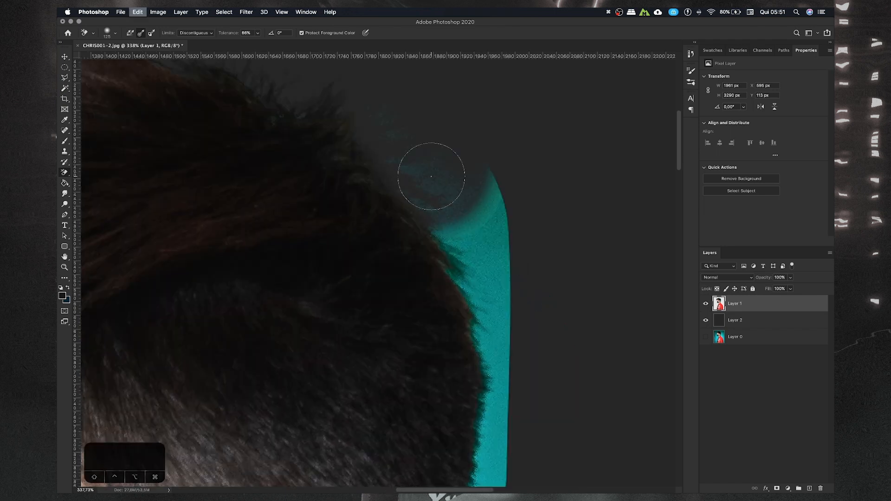
- Reduce the eraser brush size and erase the remaining teal along the back of the head down to the nape
key("bracketleft")
key("bracketleft")
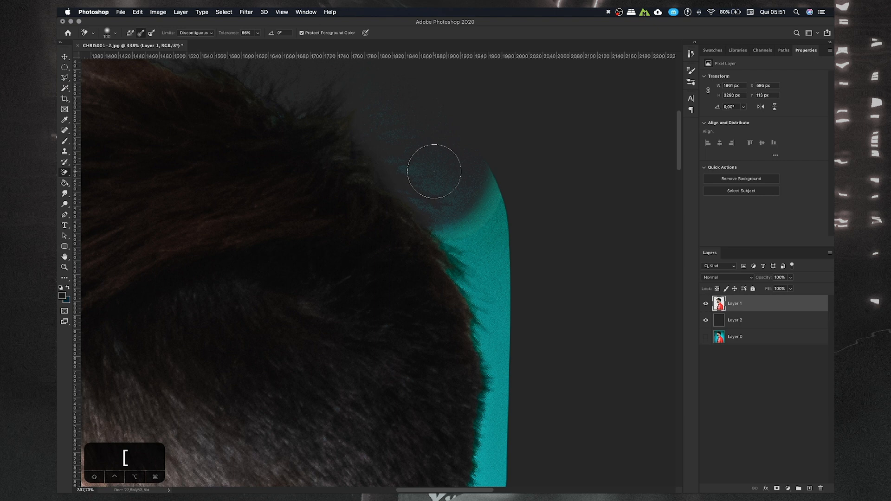
left_click_drag(461, 178, 458, 153)
left_click_drag(494, 271, 466, 184)
mouse_move(464, 180)
left_mouse_down()
mouse_move(455, 131)
mouse_move(457, 329)
left_mouse_up()
mouse_move(448, 473)
left_mouse_down()
mouse_move(454, 373)
mouse_move(498, 100)
left_mouse_up()
left_click_drag(486, 157, 420, 331)
mouse_move(436, 278)
left_mouse_down()
mouse_move(380, 277)
mouse_move(398, 264)
left_mouse_up()
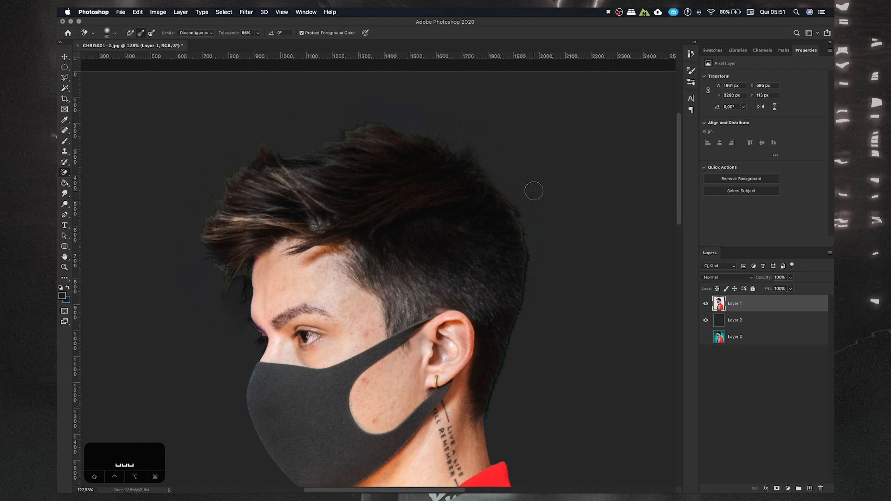
- Lighten the dark background on Layer 2 to a mid grey using Hue/Saturation
scroll(527, 183, "up", 3)
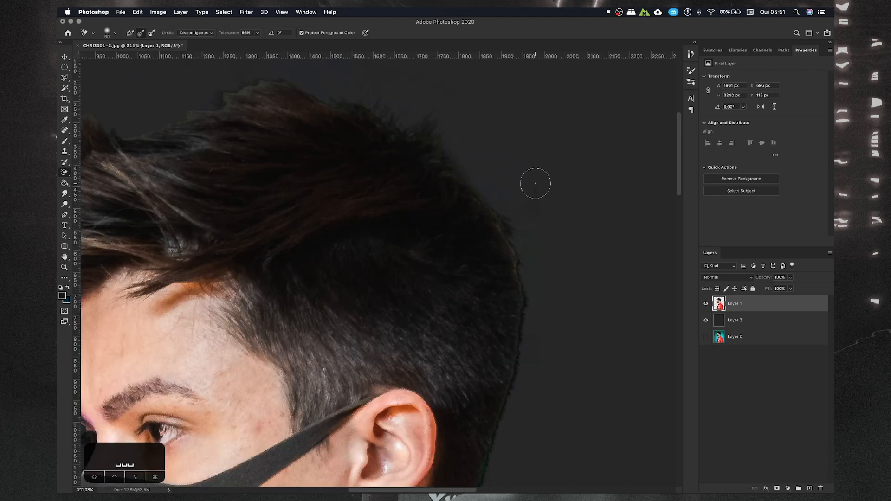
left_click_drag(487, 249, 484, 208)
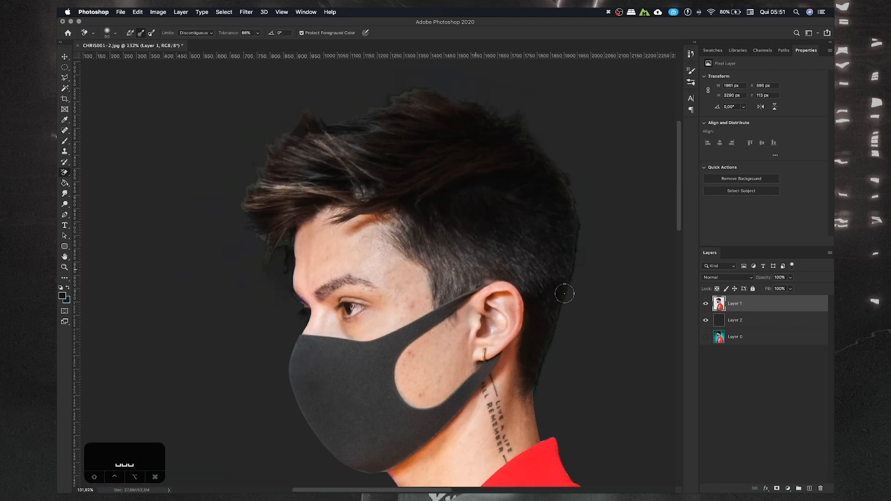
left_click(731, 324)
key("super+u")
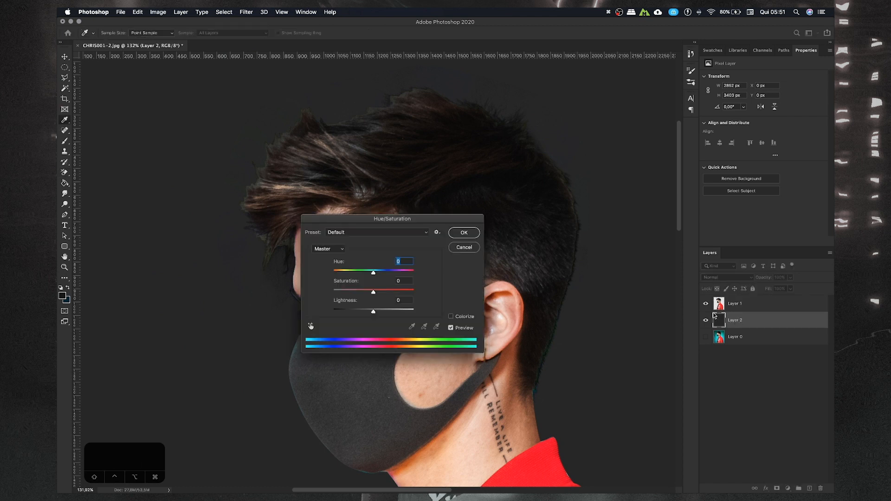
mouse_move(373, 310)
left_mouse_down()
mouse_move(395, 312)
mouse_move(387, 313)
left_mouse_up()
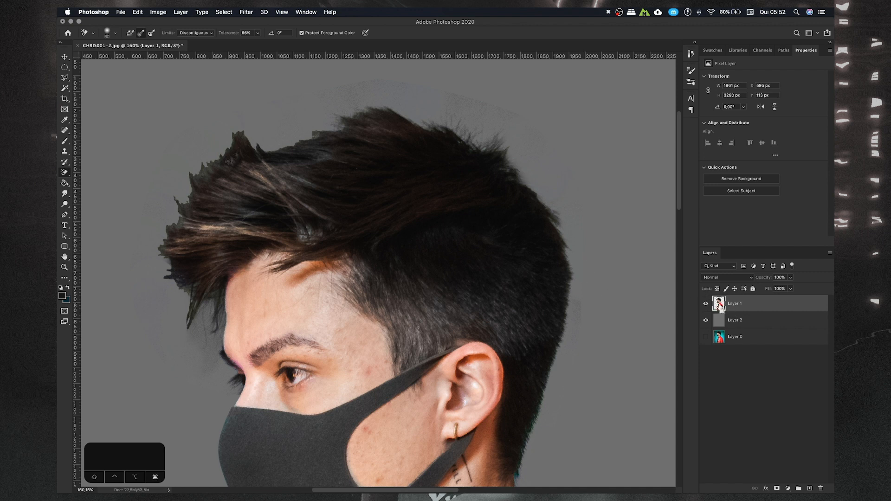
- Load Layer 1's pixels as a selection, copy and paste them onto a new layer, and hide Layer 1
left_click(719, 304, "super")
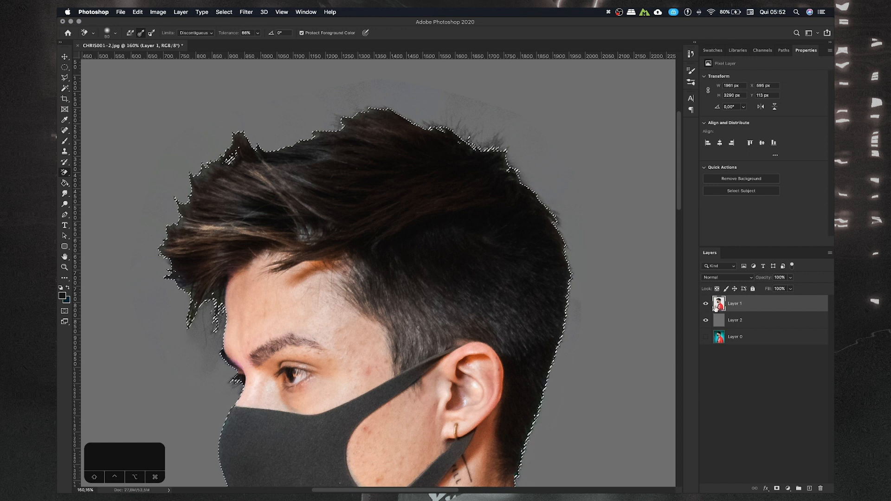
key("super+c")
key("super+v")
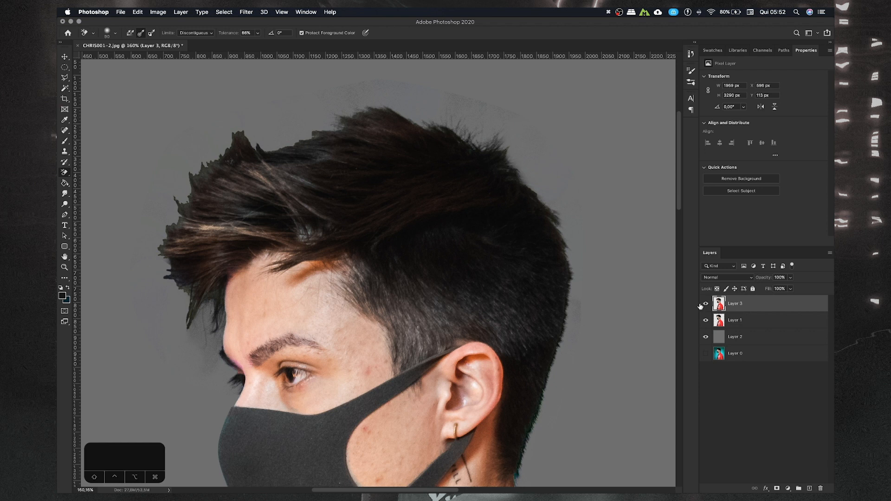
left_click(706, 321)
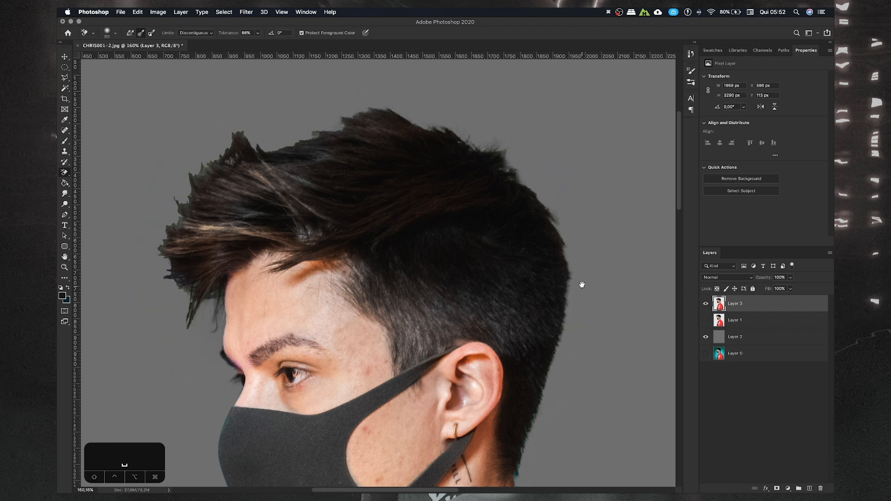
- Try lighter and colorized backgrounds on Layer 2 with Hue/Saturation, including Colorize at Saturation +18 and Lightness +24, and discard the changes
left_click_drag(582, 284, 545, 127)
mouse_move(470, 192)
left_mouse_down()
mouse_move(521, 257)
mouse_move(485, 329)
left_mouse_up()
left_click(748, 338)
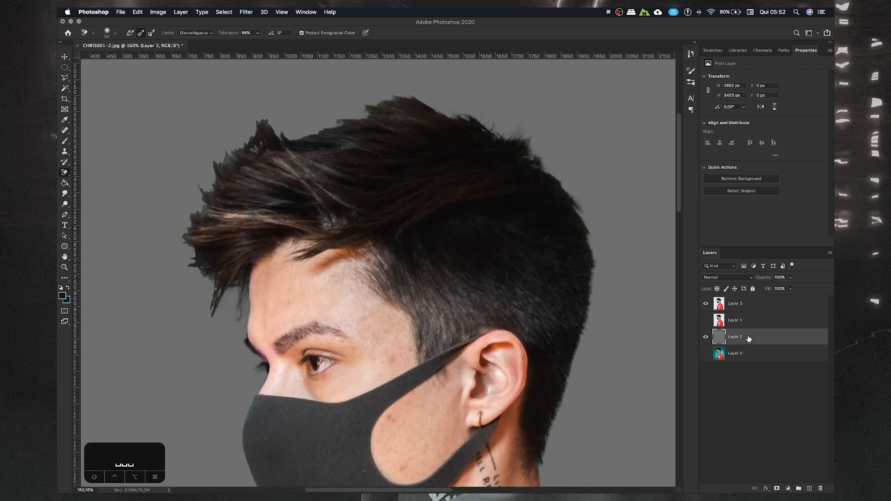
key("super+u")
left_click_drag(374, 310, 397, 312)
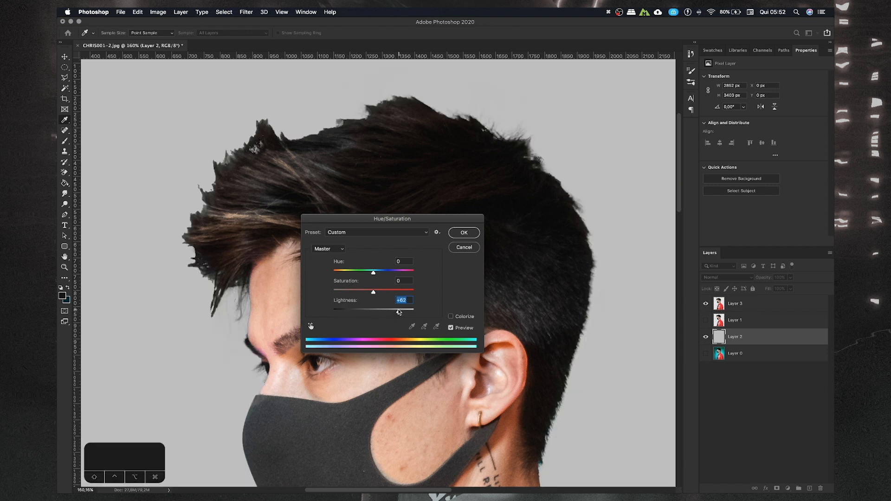
left_click_drag(390, 225, 457, 196)
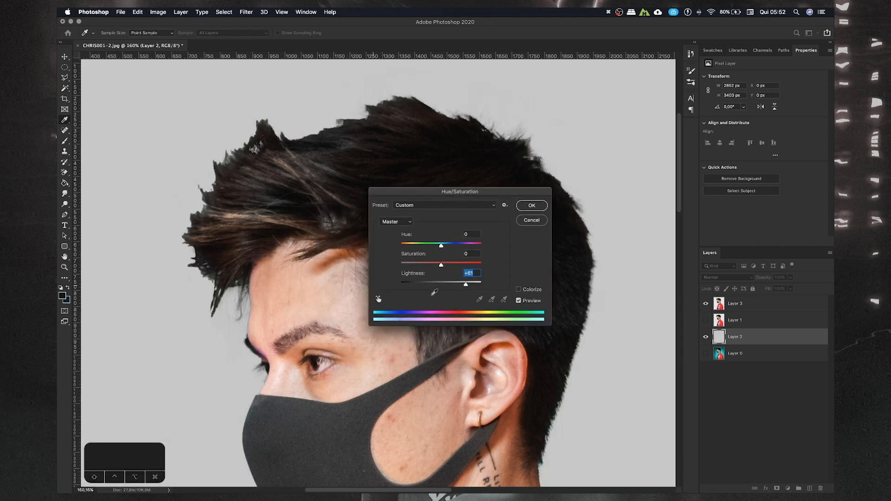
left_click(519, 290)
left_click_drag(441, 284, 417, 244)
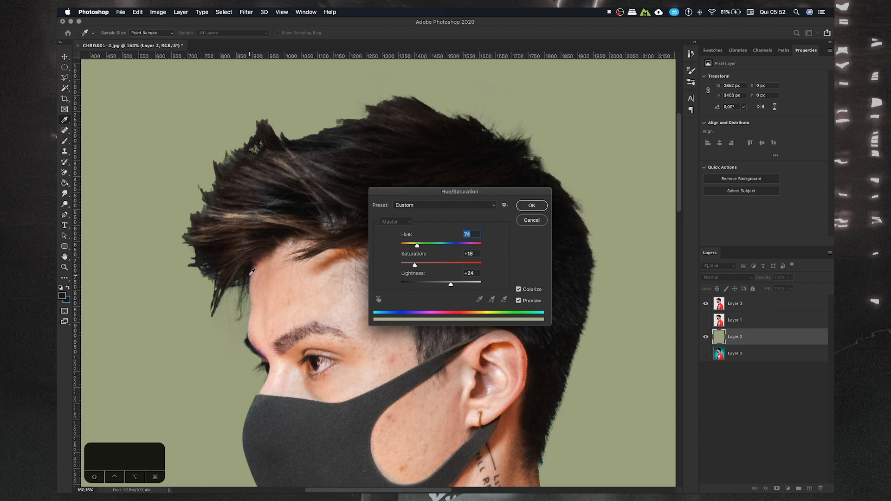
left_click_drag(416, 246, 451, 246)
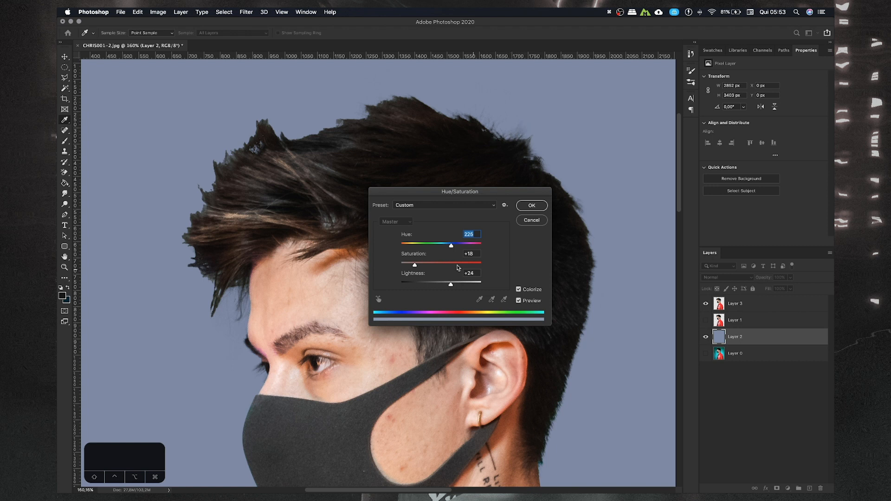
left_click(520, 224)
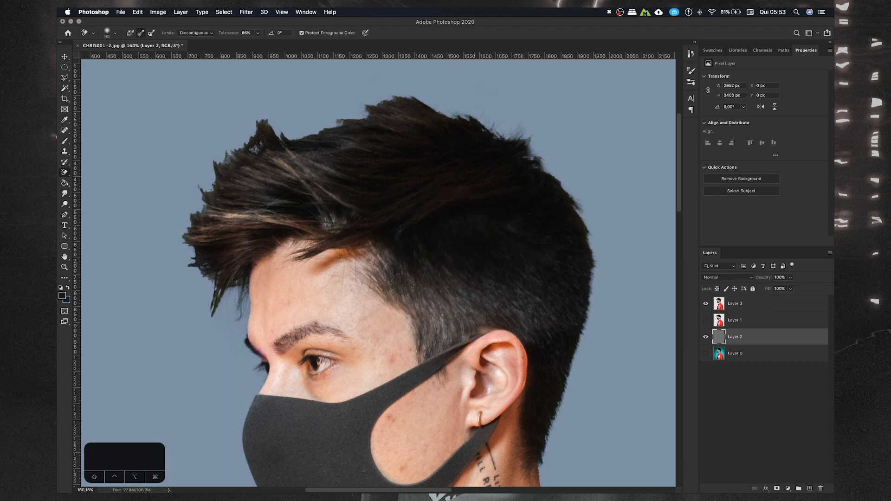
- Delete the hidden Layer 1
scroll(403, 284, "down", 10)
left_click_drag(390, 297, 393, 244)
scroll(393, 244, "up", 5)
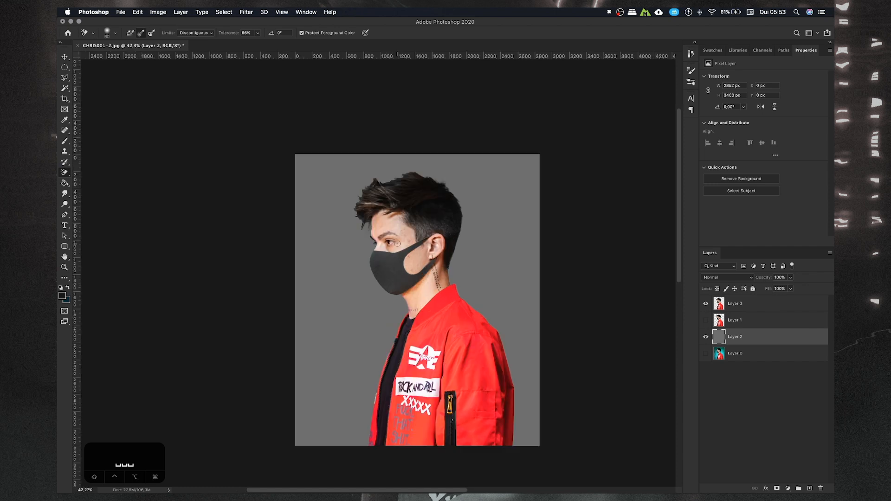
mouse_move(344, 274)
left_mouse_down()
mouse_move(343, 287)
mouse_move(347, 261)
left_mouse_up()
scroll(344, 288, "up", 3)
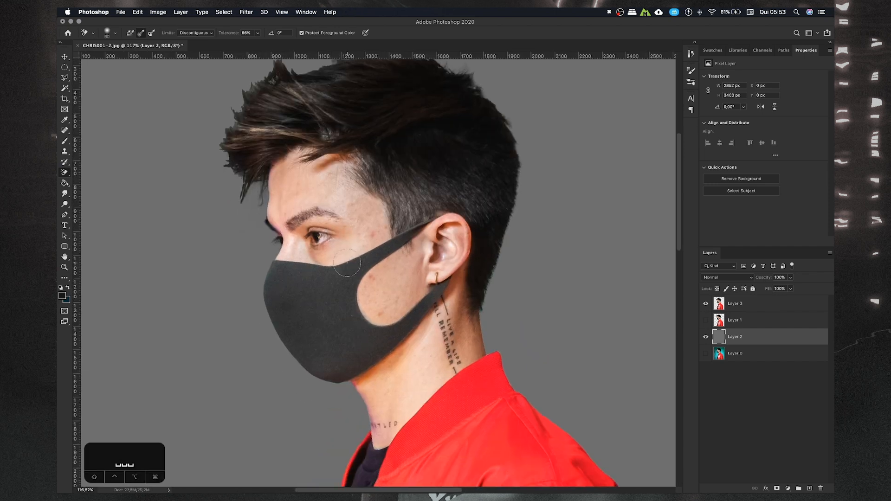
scroll(349, 260, "up", 3)
left_click(737, 321)
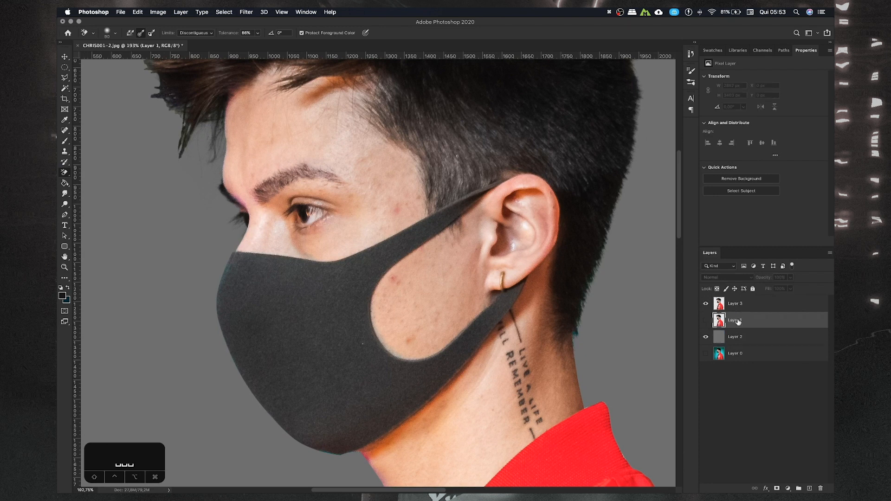
key("BackSpace")
- Select Layer 3 and use the Spot Healing Brush to remove the red blemishes at the temple and on the upper cheek
left_click_drag(436, 240, 415, 282)
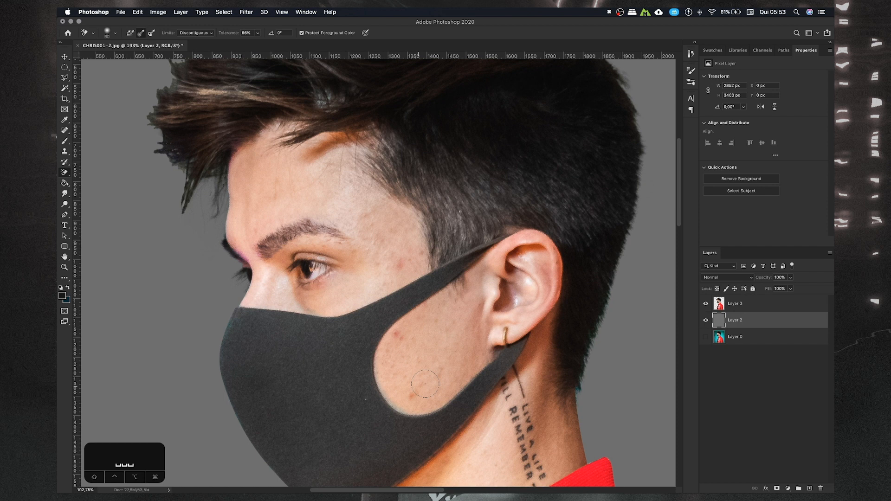
left_click(742, 306)
left_click(65, 131)
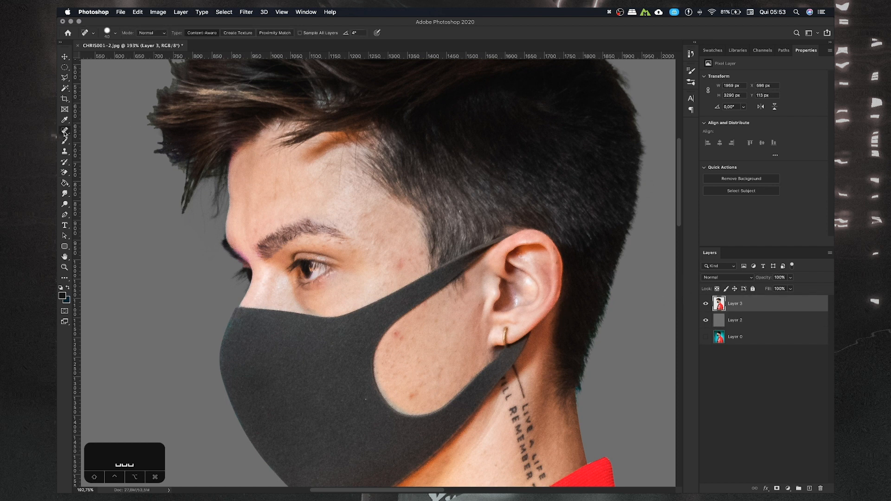
right_click(64, 131)
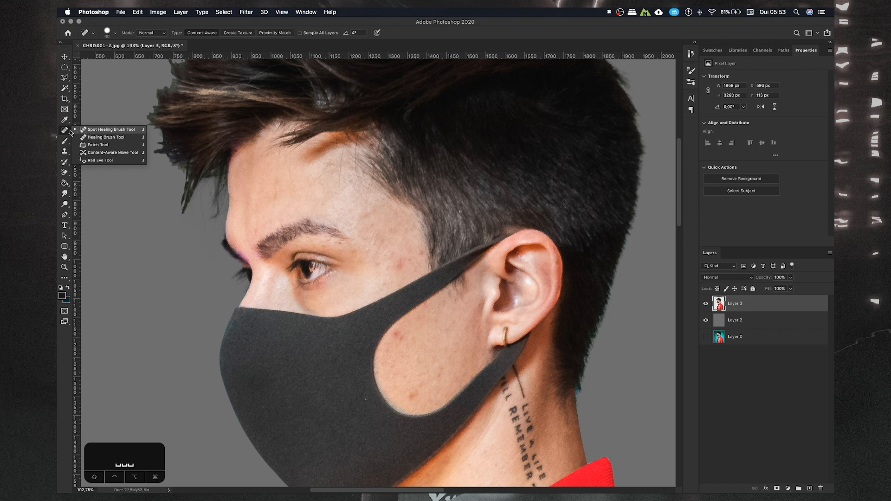
left_click(90, 133)
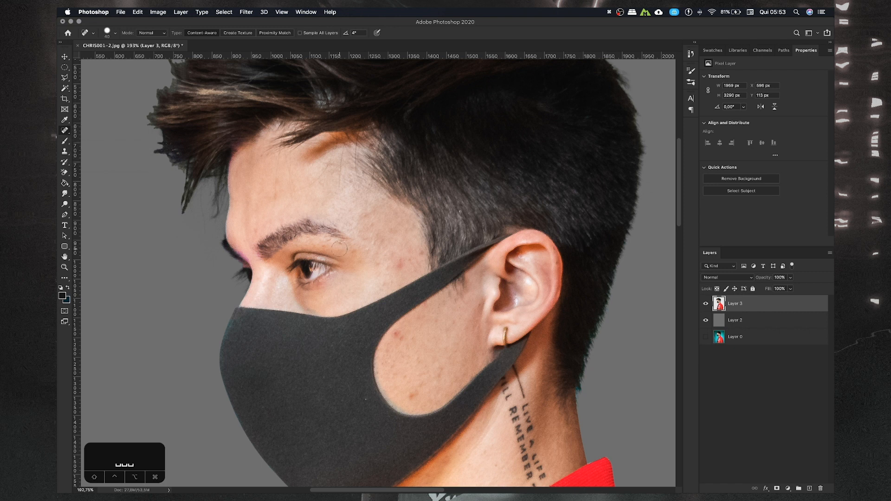
scroll(402, 266, "up", 3)
key("bracketright")
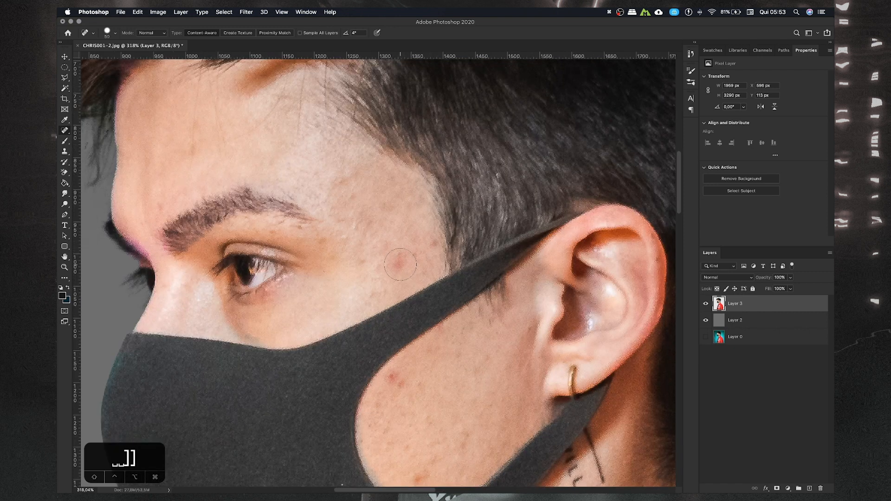
left_click(399, 263)
key("space")
left_click_drag(400, 263, 389, 227)
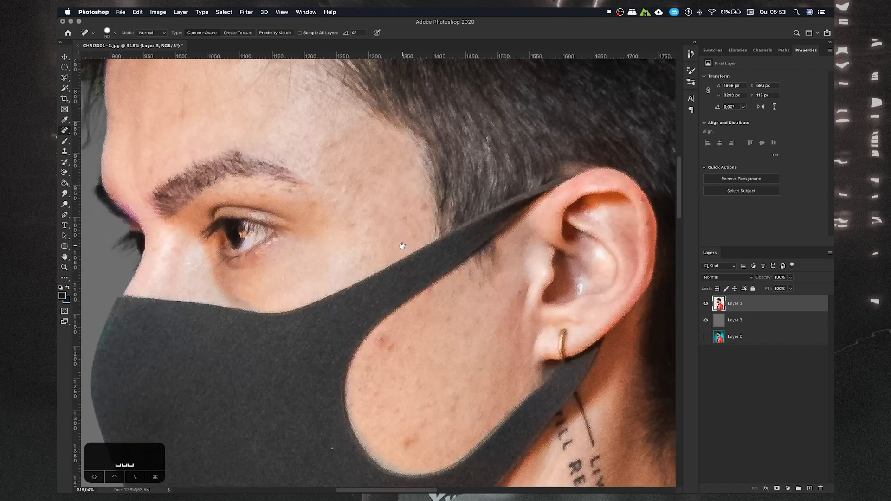
left_click(385, 344)
scroll(404, 347, "down", 4)
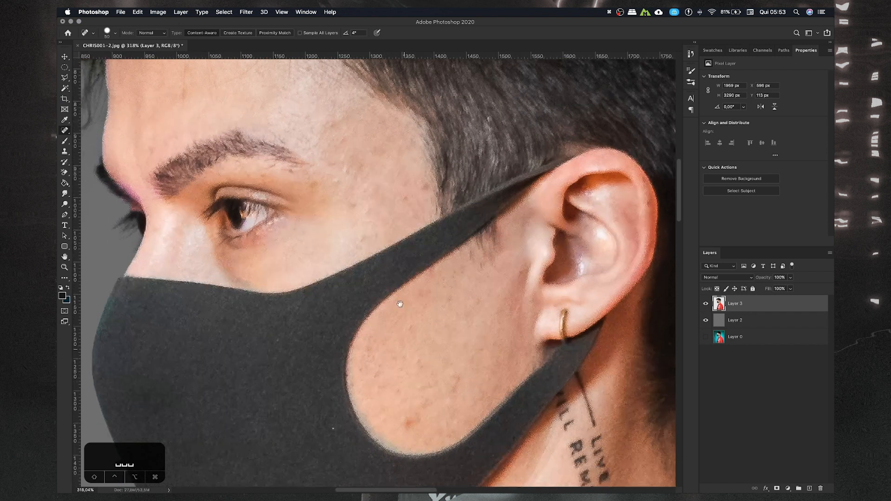
- Adjust the healing brush size and remove the blemish and small spots on the lower cheek inside the mask's opening
key("bracketright")
key("bracketright")
key("bracketright")
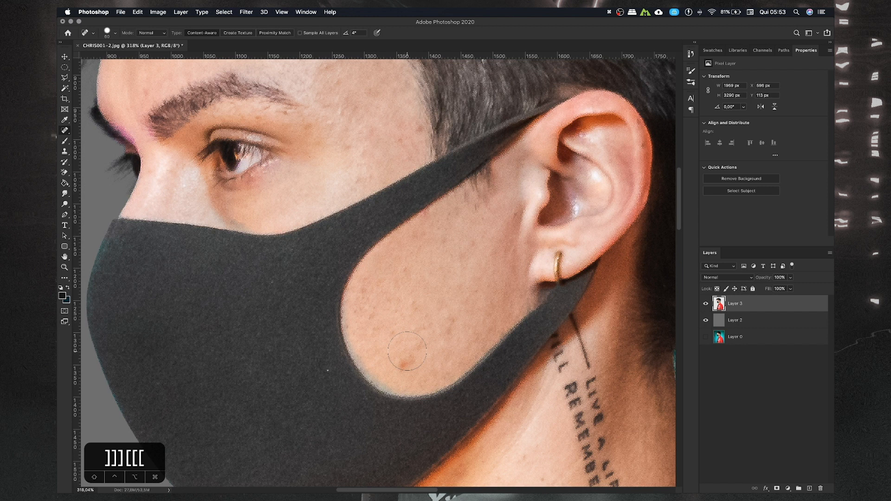
key("bracketleft")
key("bracketleft")
key("bracketleft")
key("bracketleft")
key("bracketleft")
key("bracketleft")
left_click(403, 364)
key("space")
left_click_drag(430, 321, 425, 352)
key("bracketleft")
key("bracketleft")
key("bracketleft")
key("bracketleft")
left_click(416, 375)
key("bracketleft")
key("bracketleft")
left_click(390, 363)
left_click_drag(448, 350, 445, 364)
- Heal the marks on the rim of the ear and the small spots at the temple above the mask strap
key("space")
left_click_drag(415, 323, 427, 350)
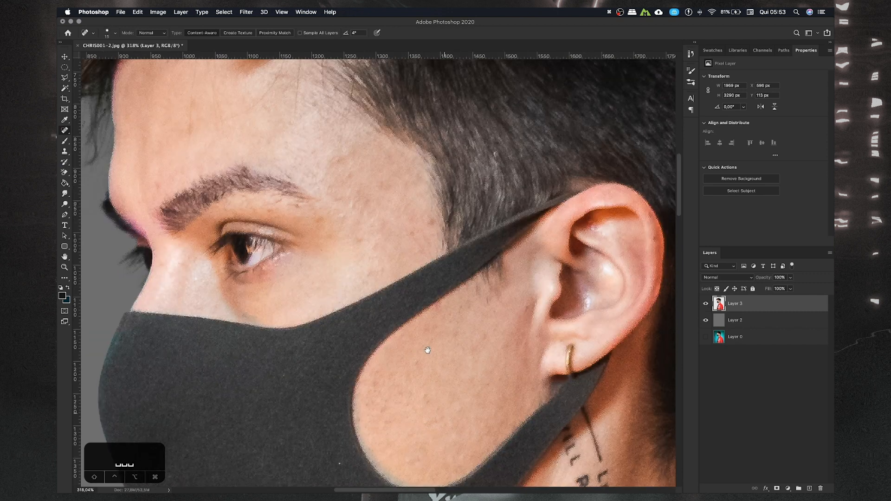
left_click(655, 238)
left_click(650, 216)
left_click_drag(426, 235, 431, 255)
left_click(418, 253)
- Try to smooth the temple and hairline skin with the healing brush enlarged to 100 px, and undo the strokes
key("bracketright")
key("bracketright")
key("bracketright")
key("bracketright")
key("bracketright")
key("bracketright")
key("bracketright")
key("bracketright")
left_click_drag(428, 211, 429, 186)
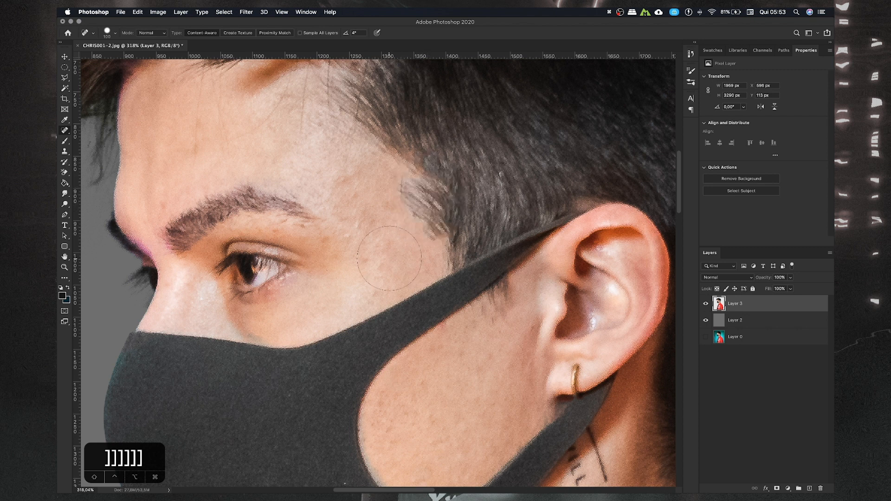
left_click_drag(389, 238, 390, 256)
key("super+z")
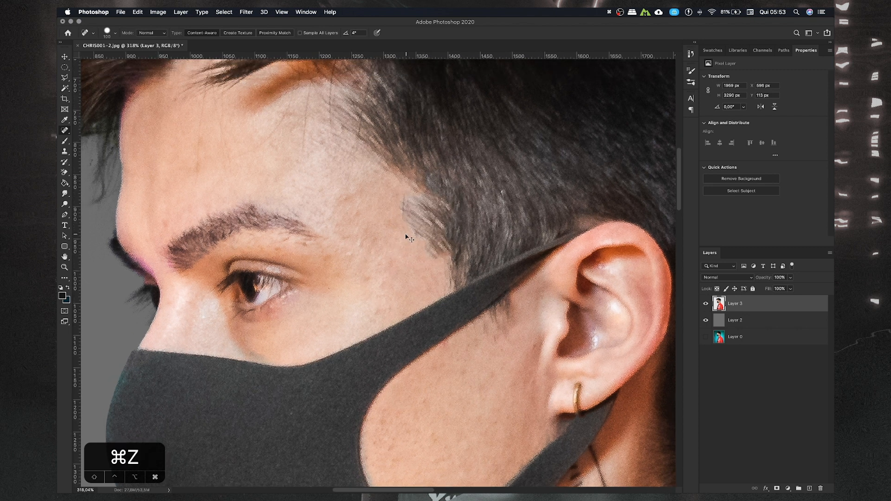
- Reduce the healing brush to 20 px and remove the spot beneath the outer end of the eyebrow
key("bracketleft")
key("bracketleft")
key("bracketleft")
key("bracketleft")
key("bracketleft")
key("bracketleft")
key("bracketleft")
key("bracketleft")
left_click(306, 247)
- Reduce the healing brush size and paint out the stray hairs across the temple and forehead below the hairline
left_click_drag(297, 248, 335, 329)
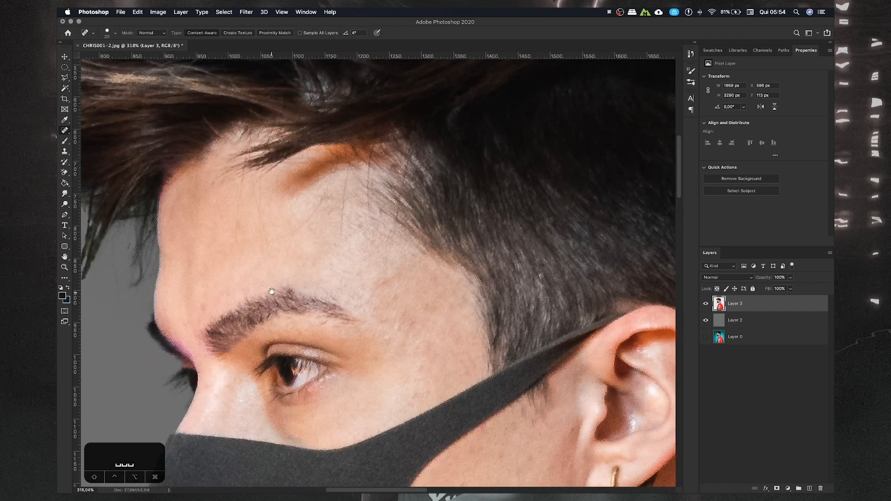
key("bracketleft")
key("bracketleft")
key("bracketleft")
key("bracketleft")
left_click_drag(394, 233, 411, 150)
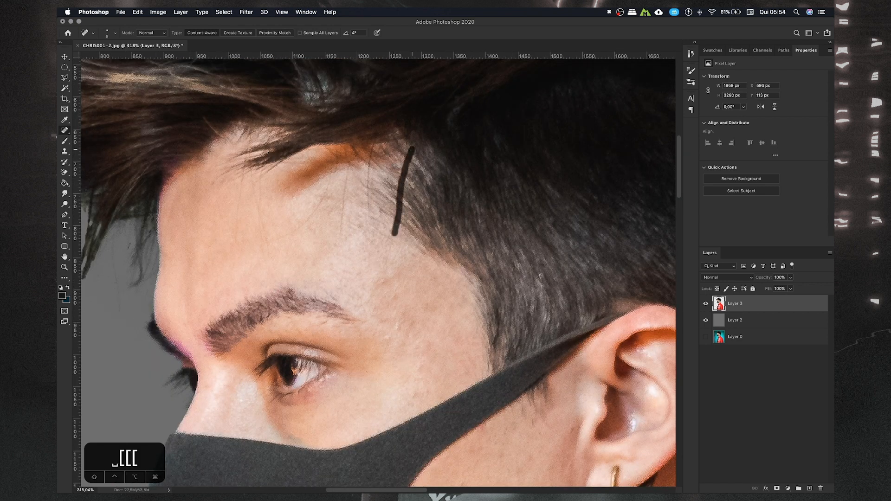
left_click_drag(368, 210, 372, 144)
left_click_drag(341, 235, 348, 164)
left_click_drag(294, 234, 324, 198)
left_click_drag(270, 248, 254, 176)
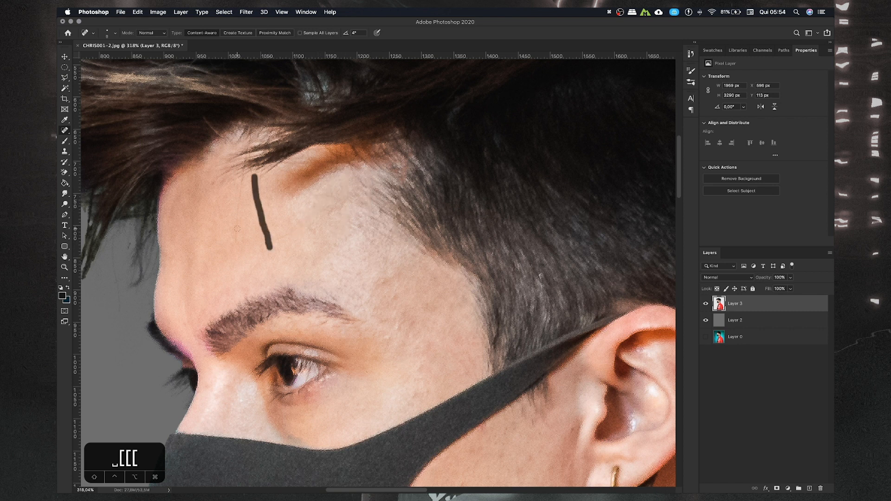
left_click_drag(243, 229, 237, 186)
scroll(242, 204, "down", 5)
left_click_drag(343, 325, 364, 199)
- Enlarge the healing brush slightly and remove small spots on the neck and on the temple beside the eyebrow
key("bracketright")
key("bracketright")
key("bracketright")
left_click(479, 385)
key("bracketleft")
scroll(486, 387, "down", 5)
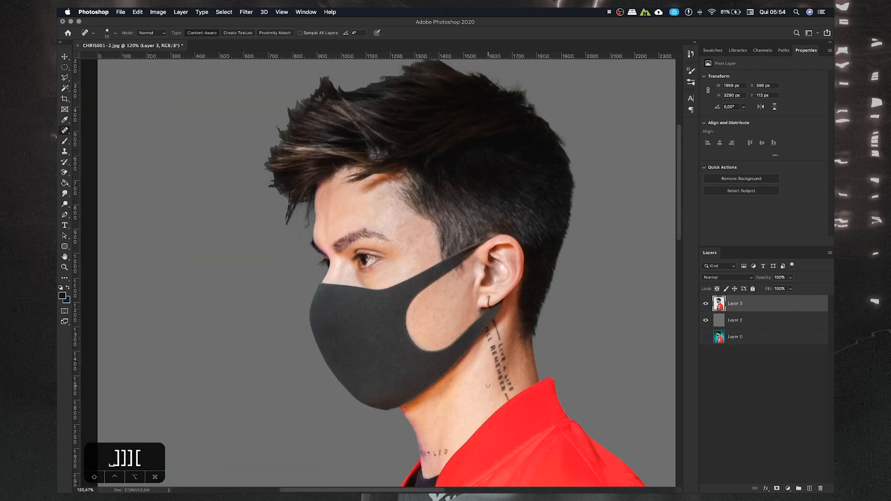
scroll(488, 385, "up", 3)
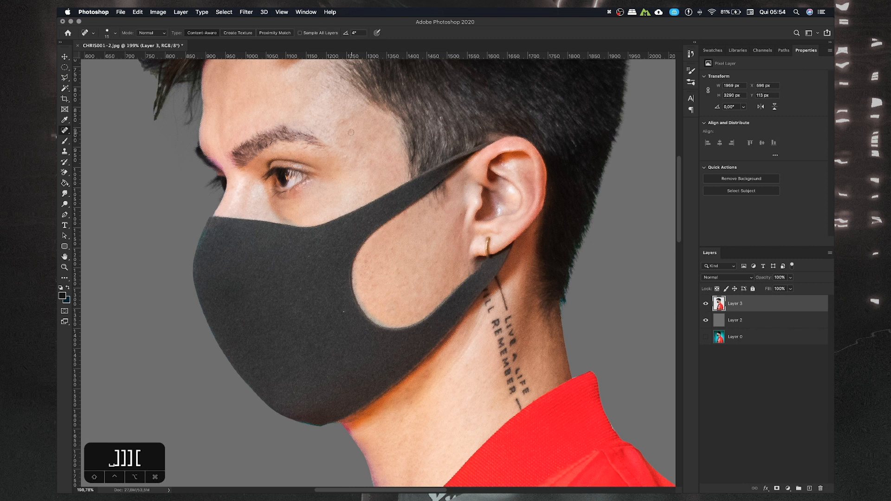
left_click(344, 122)
left_click(372, 138)
left_click(358, 142)
scroll(343, 312, "down", 6)
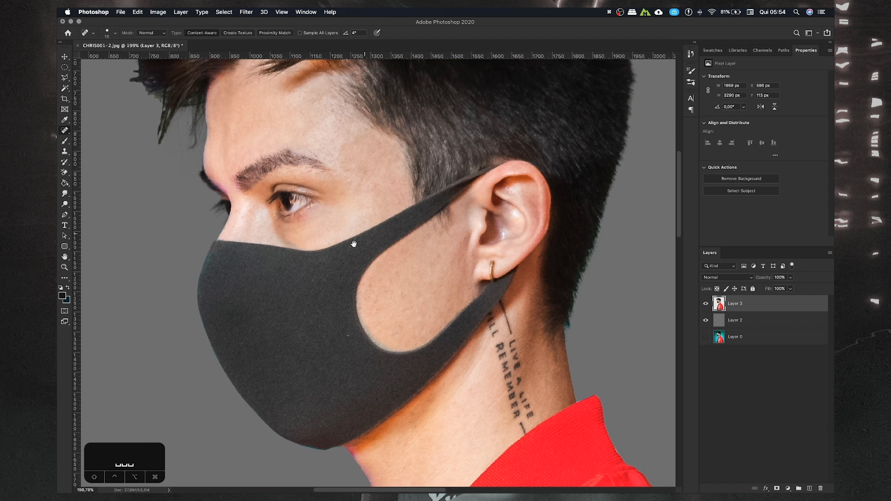
scroll(360, 277, "down", 3)
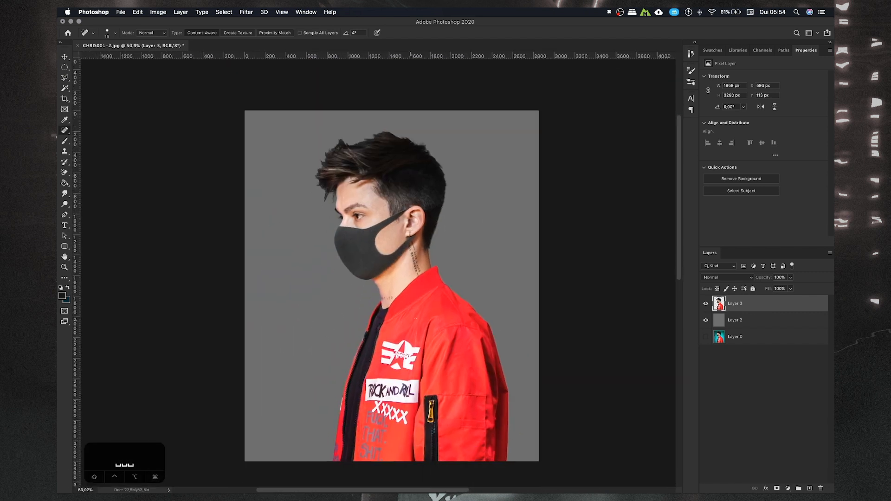
- Duplicate Layer 3, place the copy between Layer 2 and Layer 0, show Layer 0, and hide Layer 3 and Layer 2
left_click(706, 304)
left_click(706, 304)
key("super+j")
left_click_drag(737, 309, 732, 343)
left_click(706, 354)
left_click(706, 304)
left_click(706, 320)
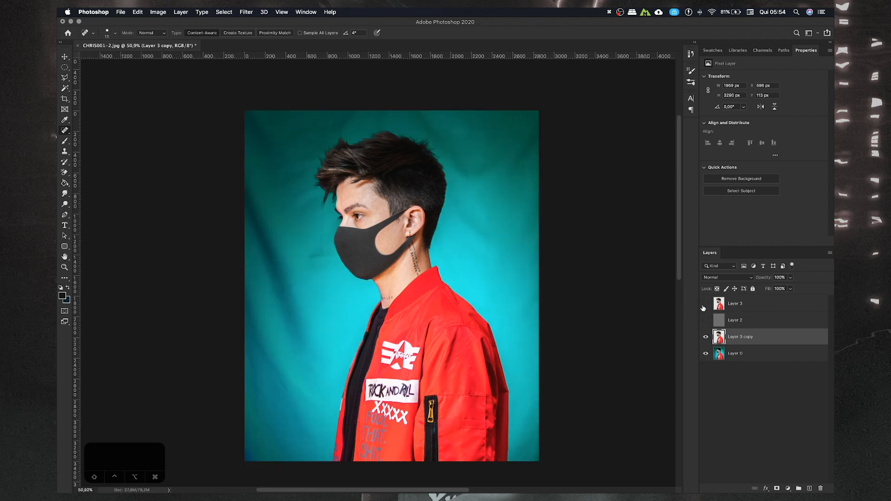
- Compare the cut-out copy with the original photo by switching the visibility of both layers
left_click(706, 339)
left_click(706, 356)
left_click(705, 356)
left_click(706, 339)
left_click(706, 354)
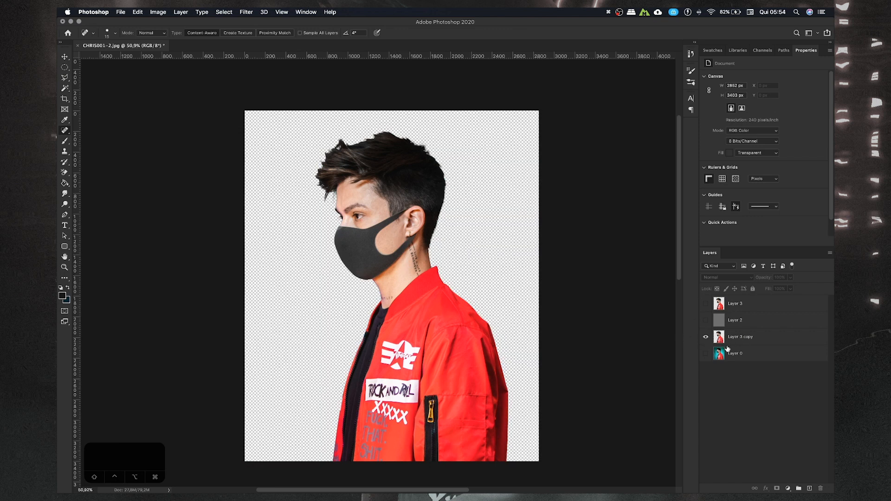
- Rename the Layer 3 copy as PNG
double_click(738, 337)
key("Return")
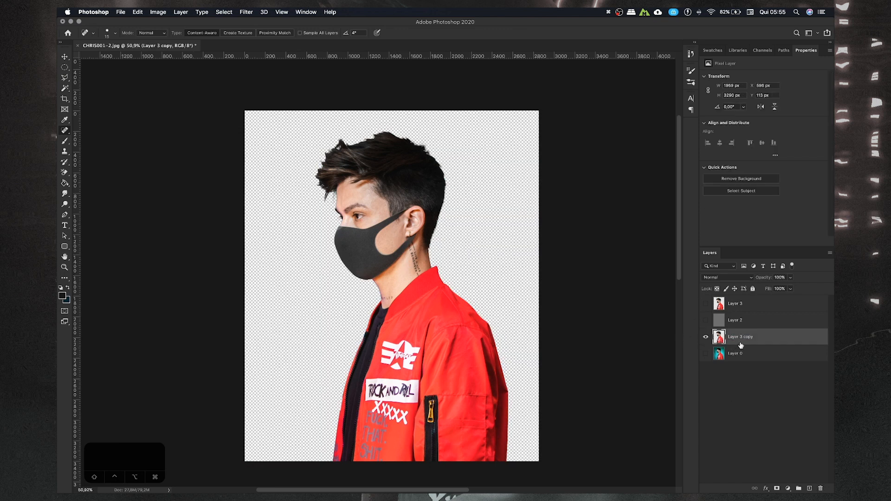
double_click(739, 338)
type("PNG")
key("Return")
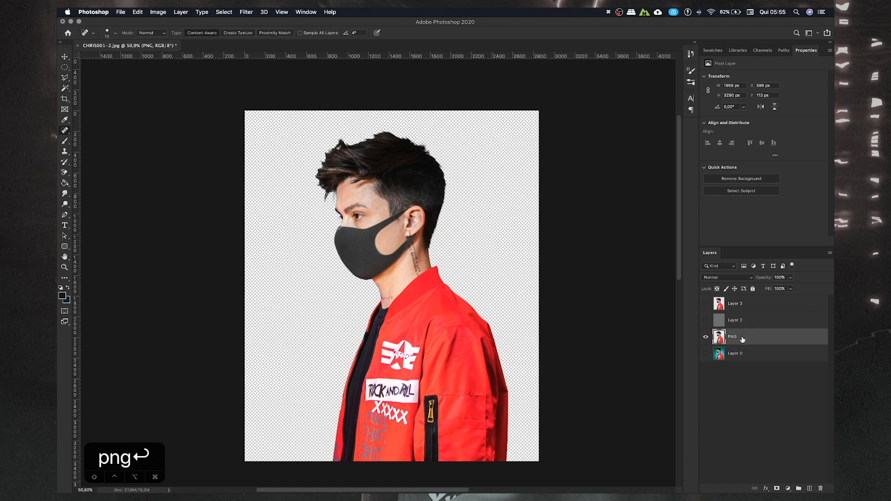
- Rename Layer 0 as ORIGINAL and make it visible
double_click(735, 354)
type("ORI")
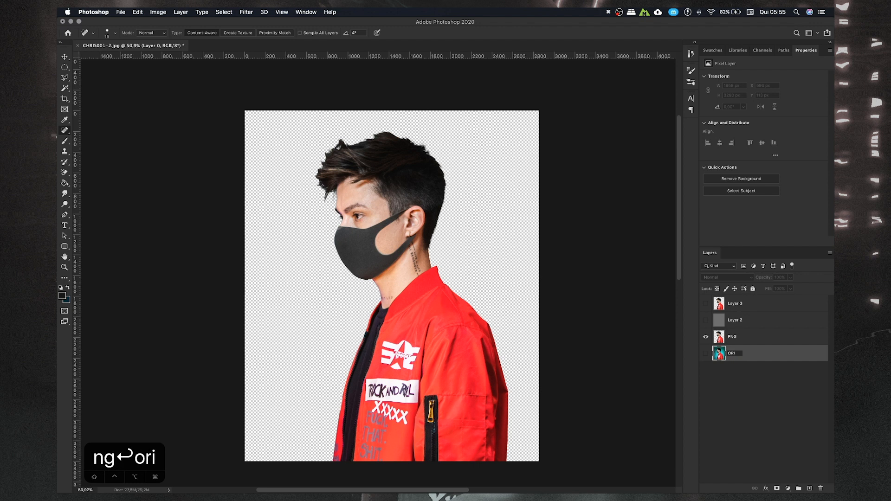
type("GINAL")
key("Return")
left_click(705, 353)
- Show the grey Layer 2 and rename it as FUNDO
left_click(706, 320)
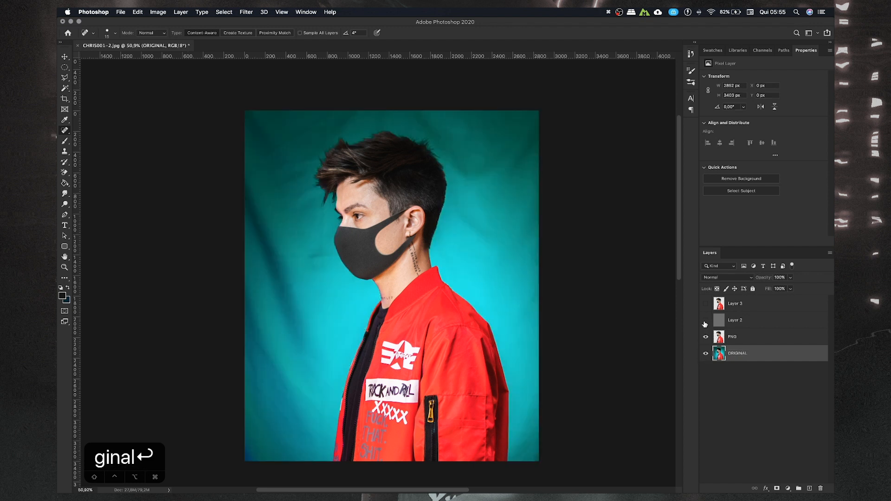
left_click(744, 324)
double_click(734, 319)
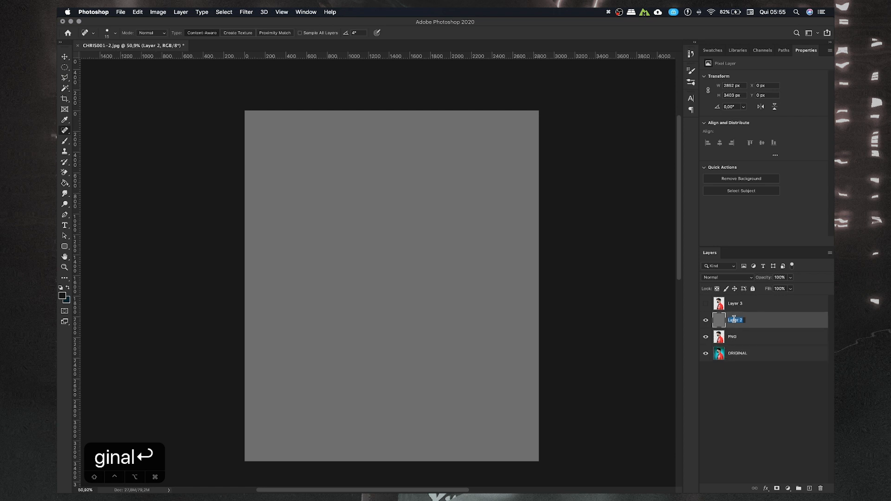
type("FUNDO")
key("Return")
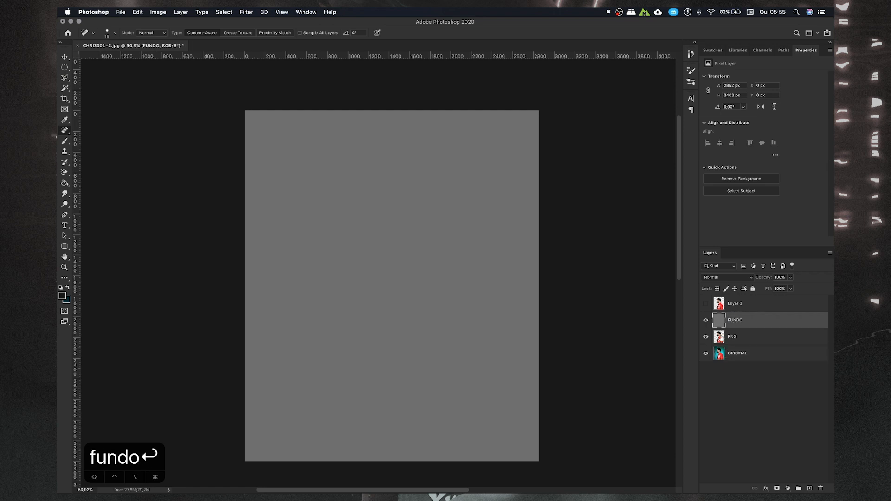
left_click(747, 377)
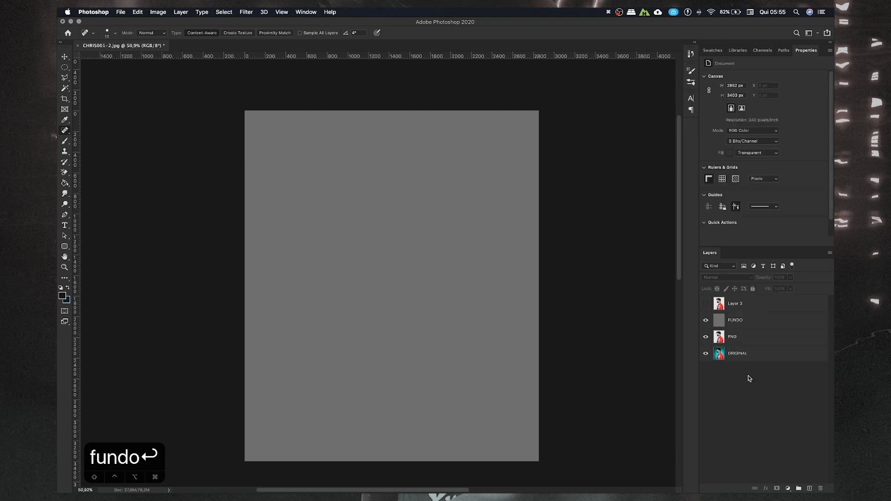
- Group the PNG and ORIGINAL layers and name the group IMAGENS
left_click(749, 344)
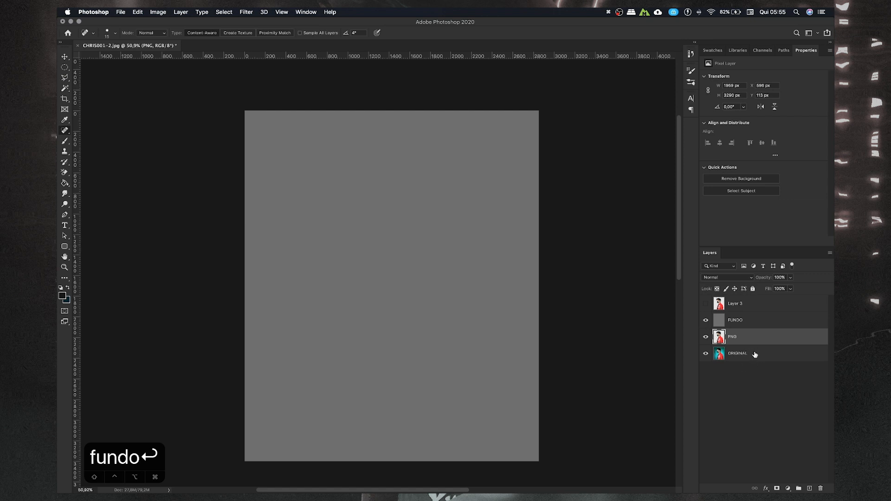
left_click(746, 325)
left_click(746, 344)
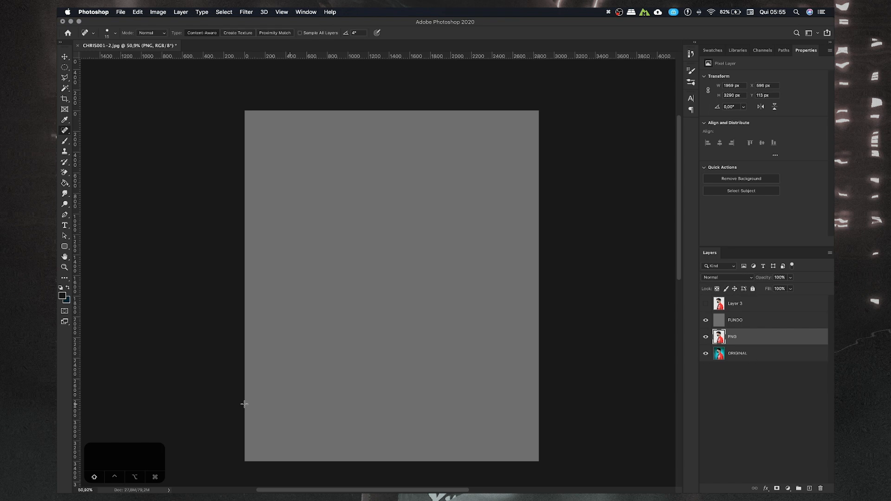
left_click(743, 360, "shift")
key("super+g")
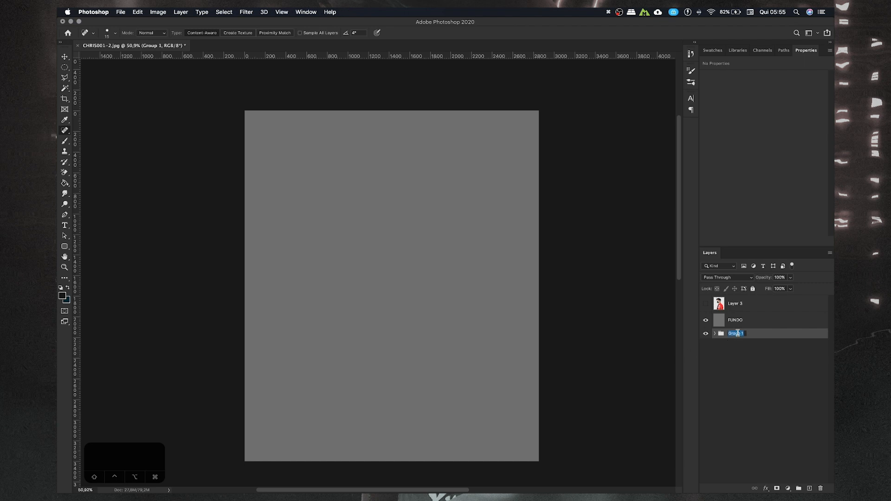
type("IMAGENS")
key("Return")
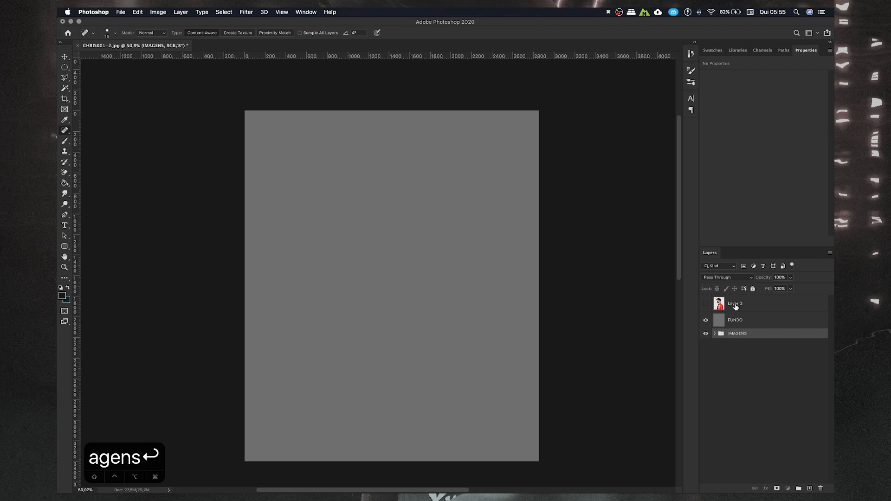
- Show Layer 3 above the grey background and rename it as PNG
left_click(735, 305)
left_click(706, 303)
double_click(739, 306)
type("PNG")
key("Return")
key("space")
left_click_drag(453, 298, 454, 300)
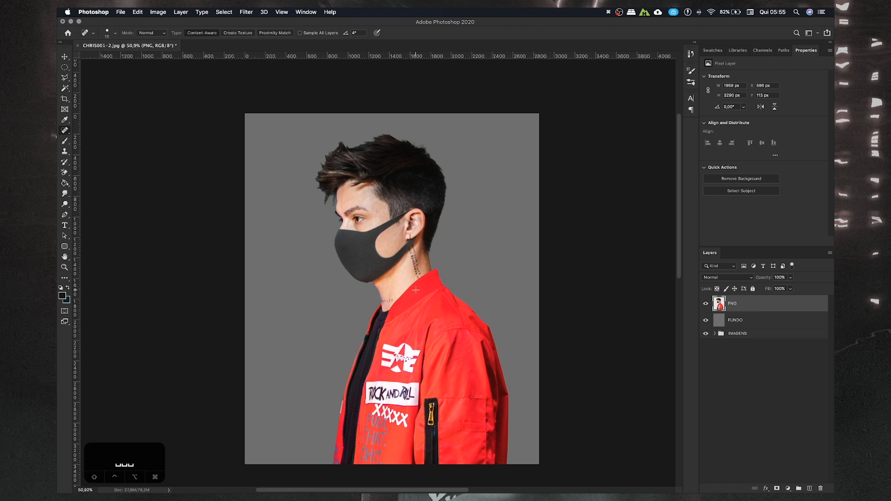
- Start a new document from the saved 2500 preset
left_click(121, 13)
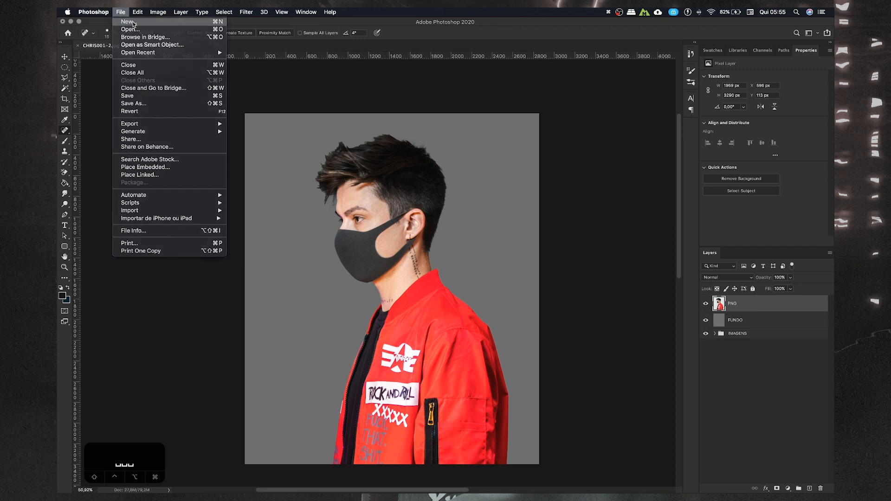
left_click(128, 22)
left_click_drag(438, 111, 424, 114)
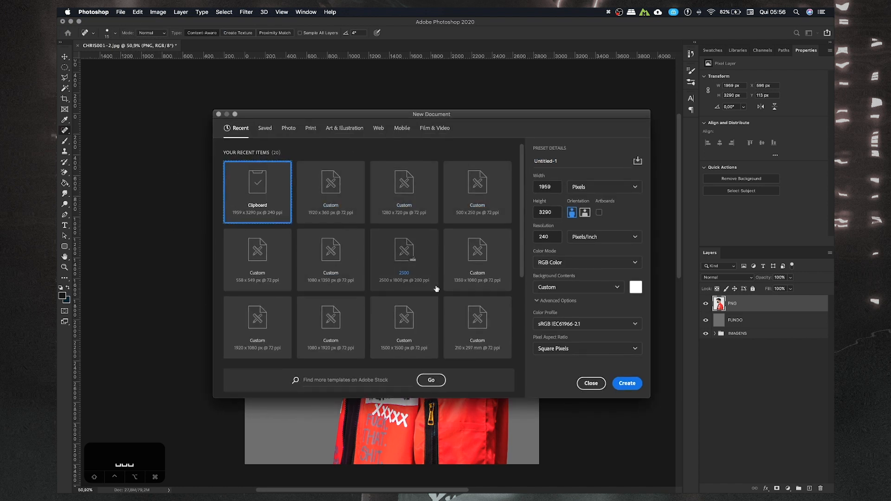
left_click(264, 129)
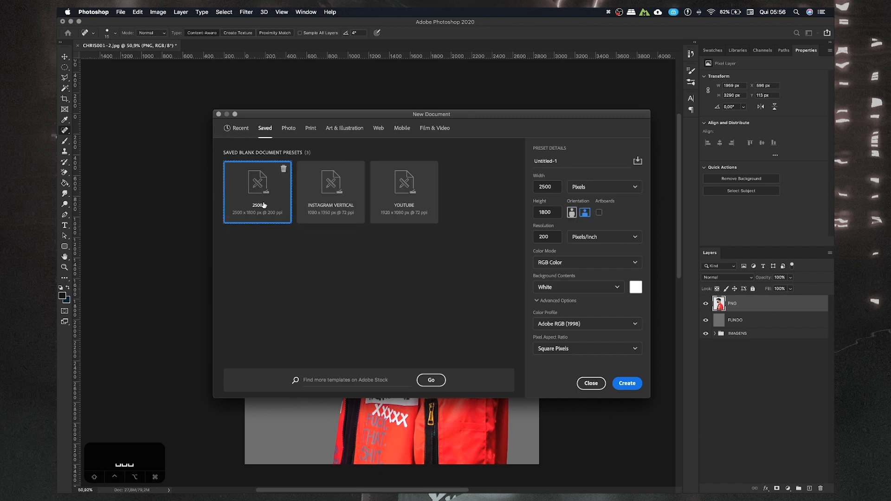
- Set the resolution to 72 pixels/inch and create the 2500 × 1800 px RGB document with a white background
left_click(557, 187)
left_click(580, 187)
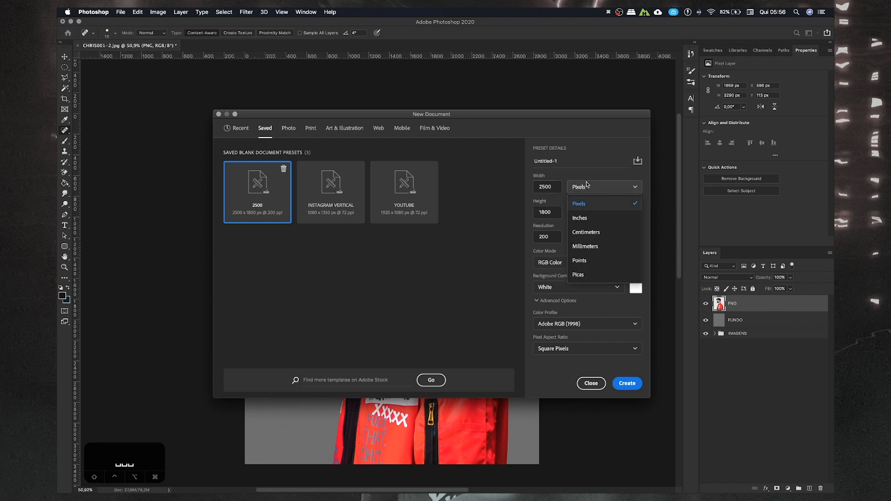
left_click(580, 187)
left_click_drag(550, 237, 530, 239)
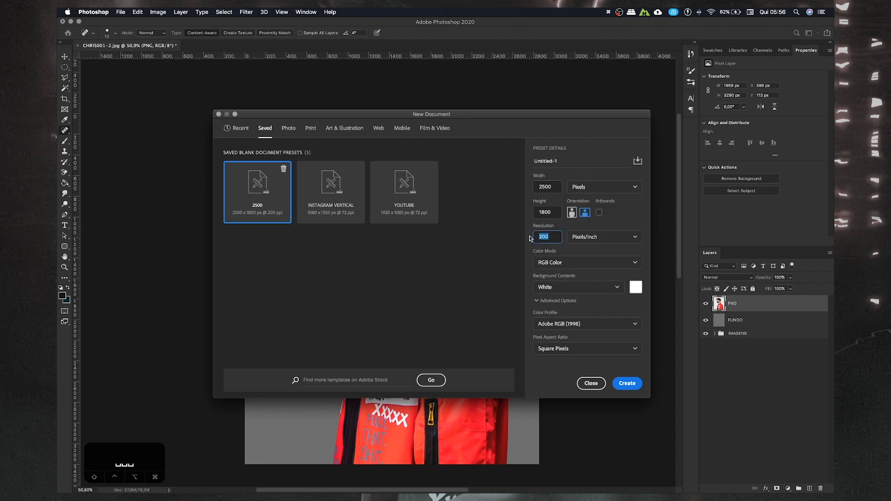
type("72")
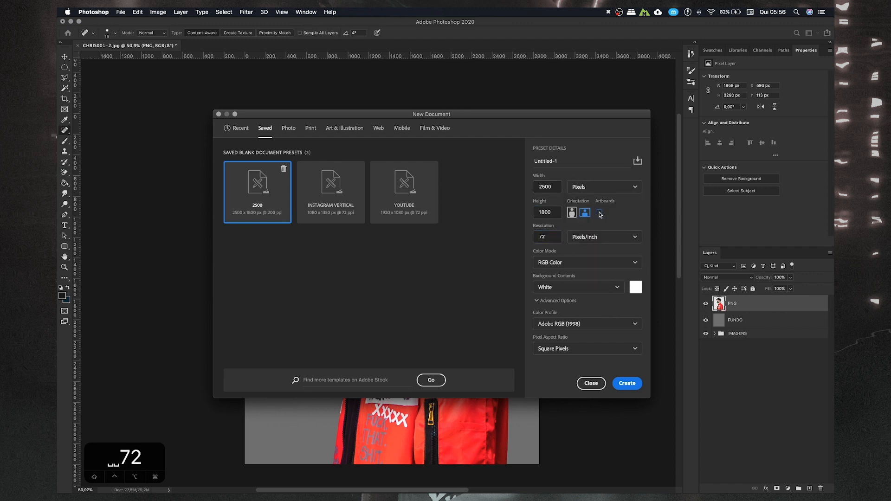
double_click(552, 187)
double_click(555, 214)
left_click(623, 241)
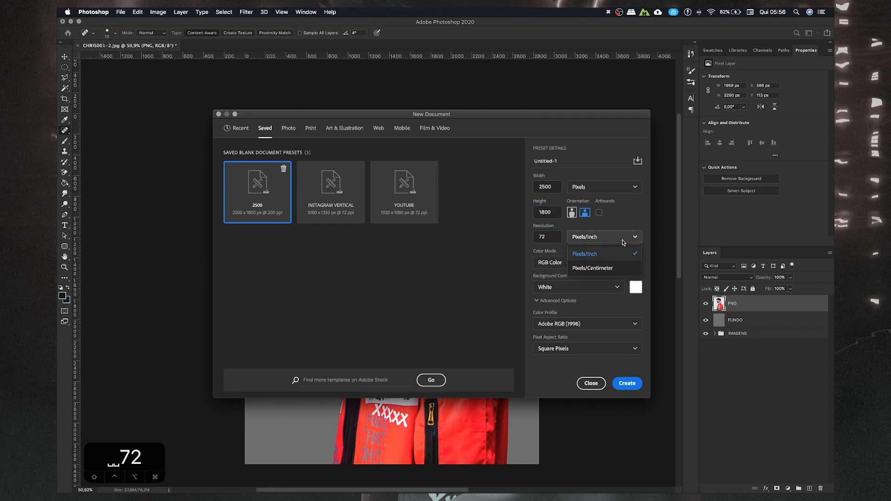
left_click(603, 255)
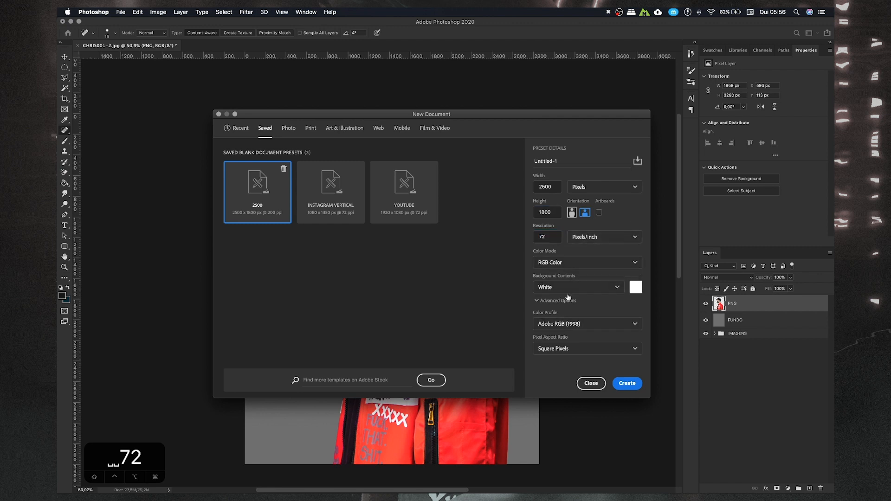
left_click(627, 383)
key("space")
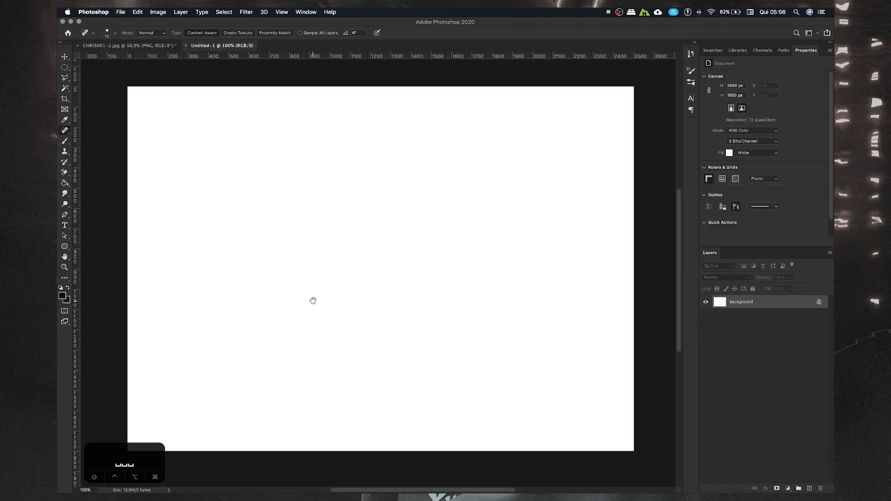
- Copy the PNG cut-out from CHRIS001-2.jpg into Untitled-1, converting it to preserve color appearance, and reposition it on the canvas
key("ctrl+Tab")
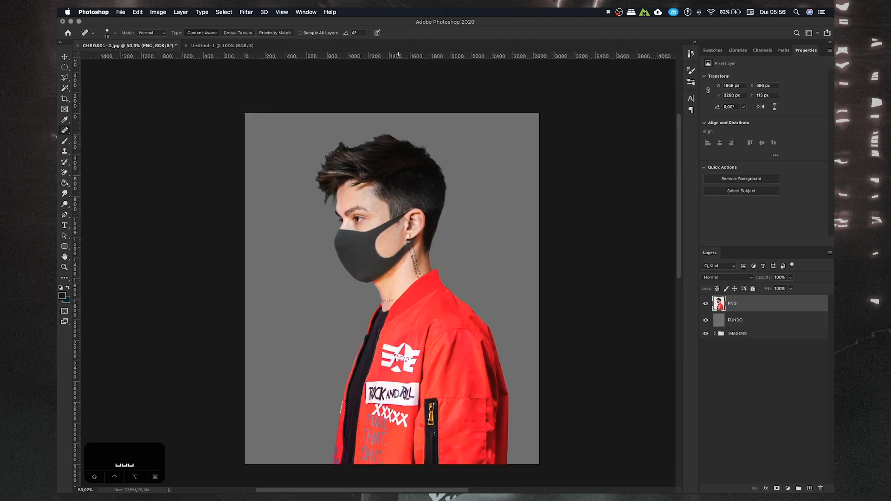
left_click(65, 57)
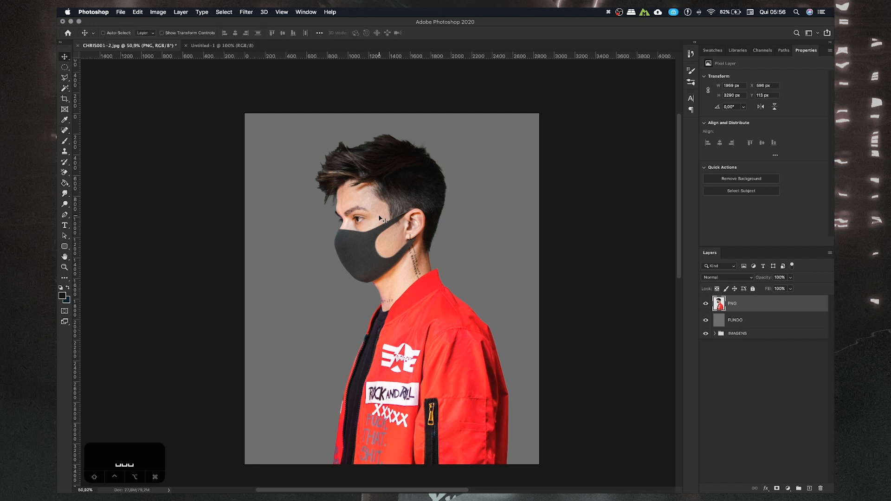
left_click_drag(390, 262, 262, 138)
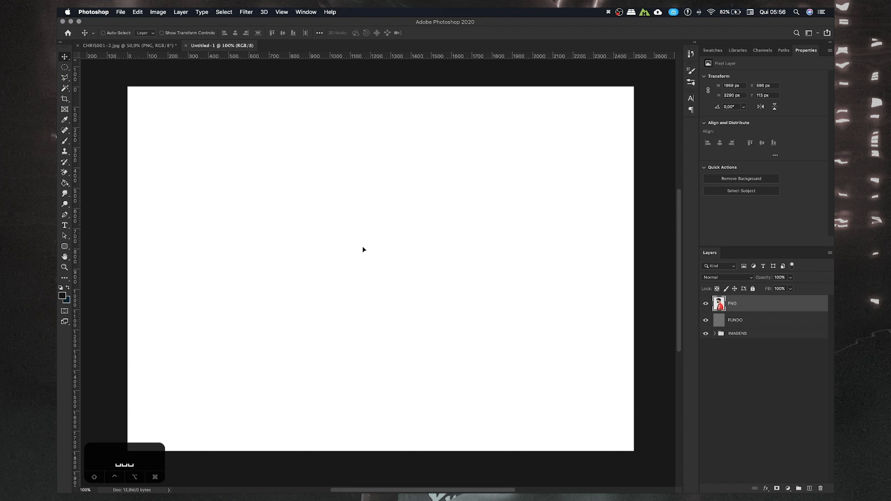
left_click_drag(363, 250, 363, 251)
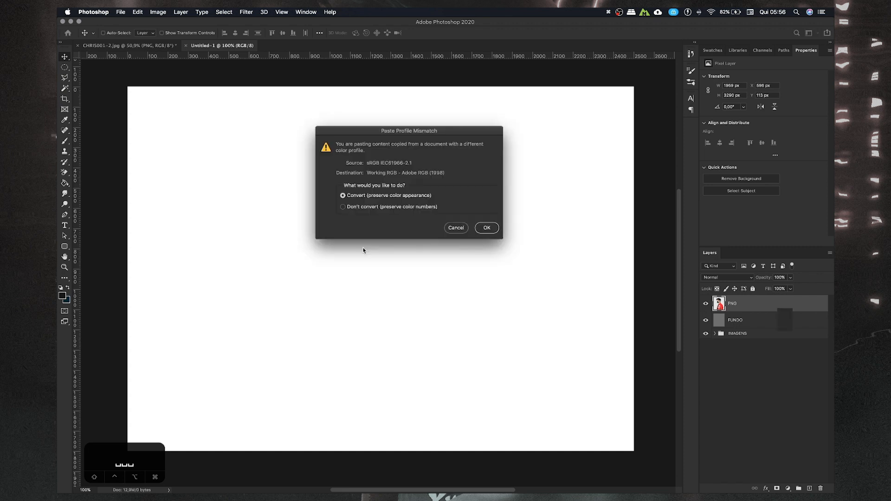
left_click(485, 228)
left_click_drag(426, 287, 447, 287)
scroll(376, 284, "down", 3)
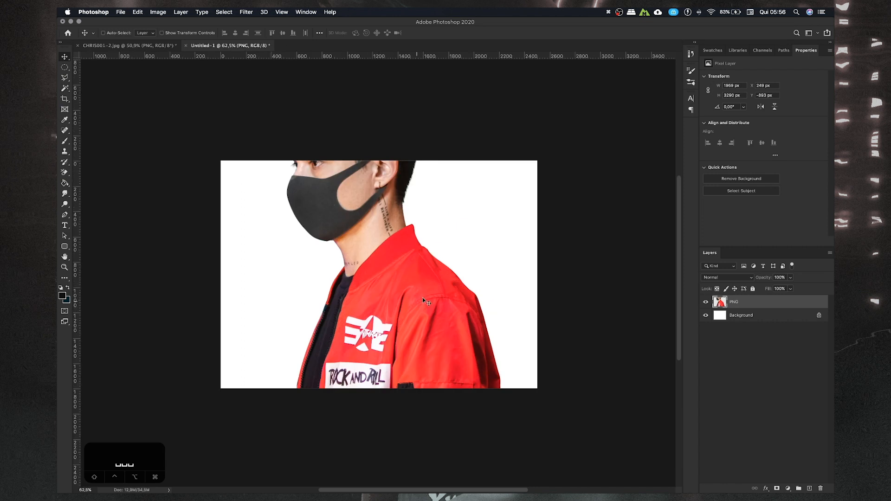
- Scale the PNG cut-out in Untitled-1 down to about 1283 × 2154 px
left_click(145, 49)
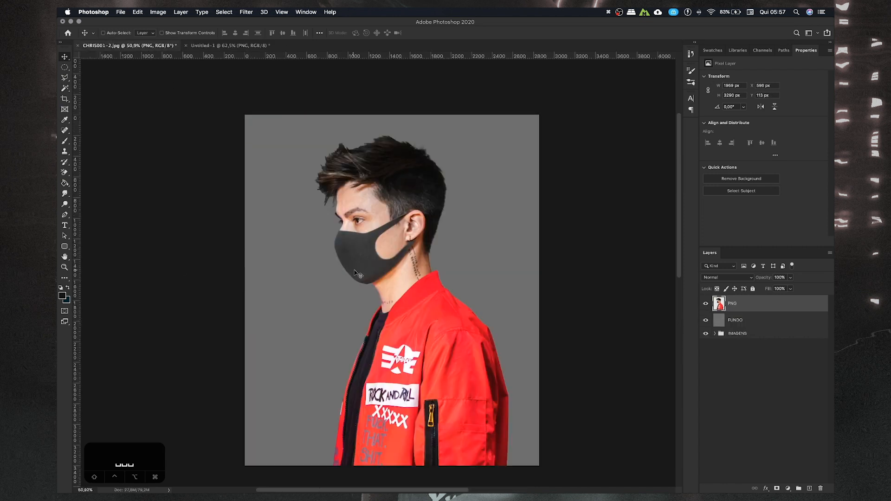
left_click(222, 45)
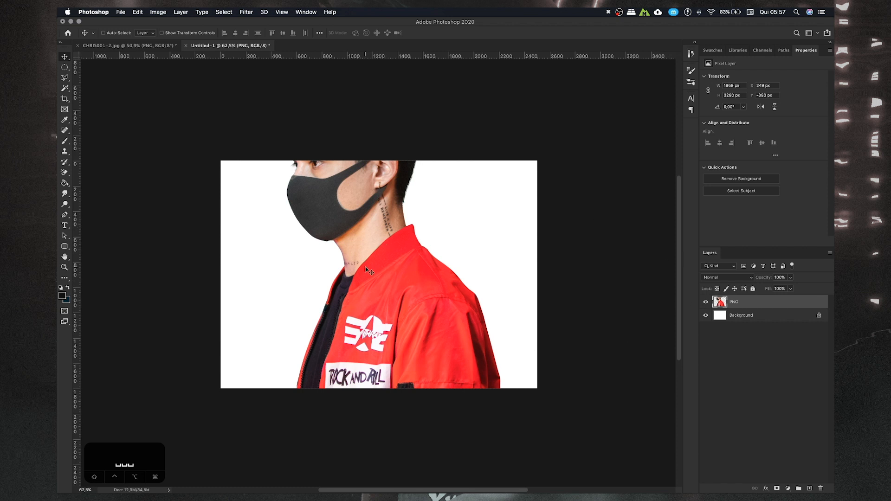
key("super+t")
scroll(380, 261, "down", 3)
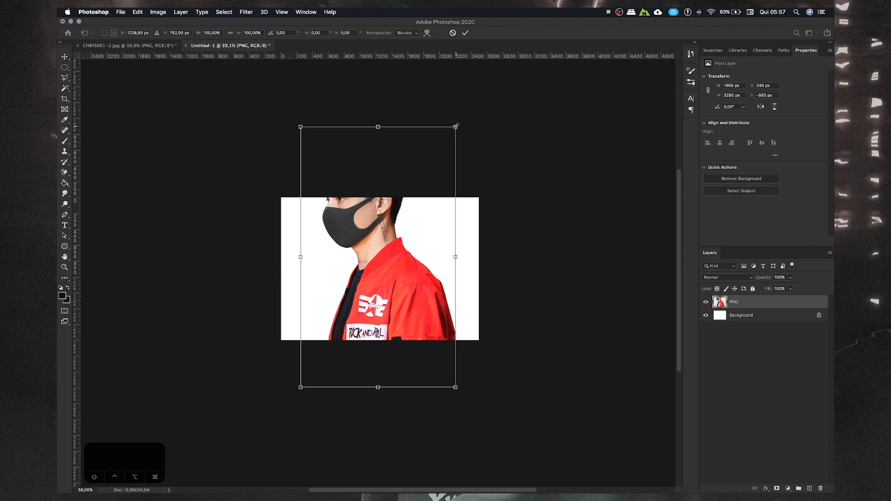
left_click_drag(456, 126, 401, 216)
key("Return")
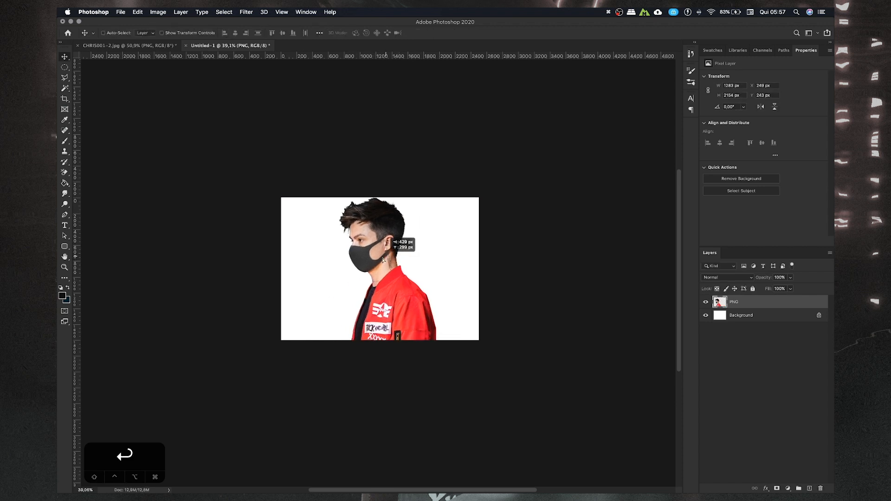
- Scale the cut-out down to about 82% and centre it with its base on the canvas's lower edge
scroll(383, 259, "up", 3)
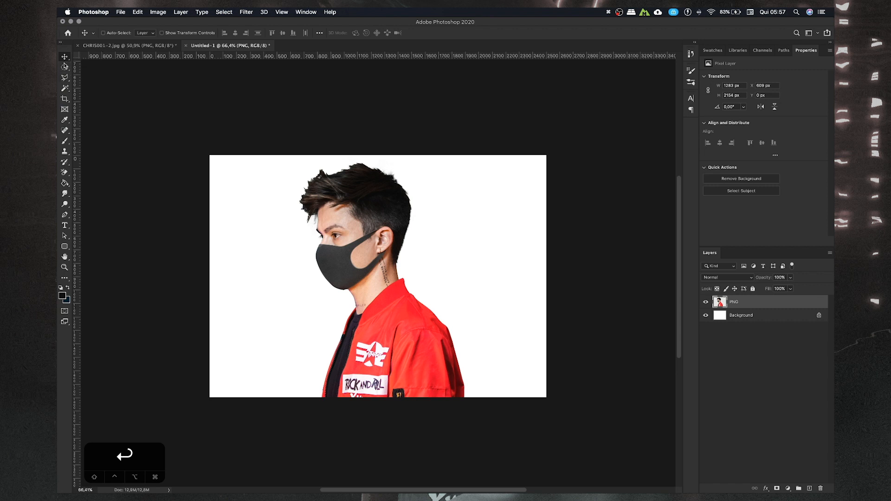
left_click_drag(427, 351, 443, 324)
key("super+t")
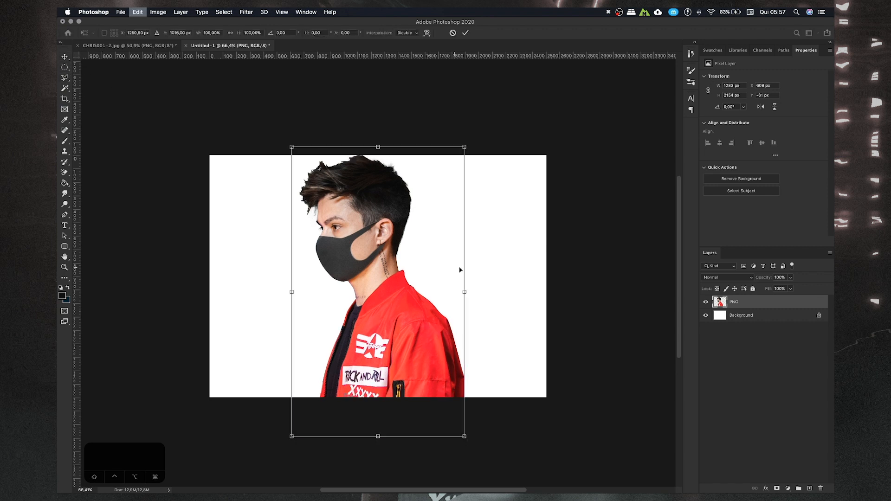
left_click_drag(465, 147, 450, 171)
mouse_move(402, 207)
left_mouse_down()
mouse_move(393, 206)
mouse_move(409, 207)
mouse_move(394, 209)
left_mouse_up()
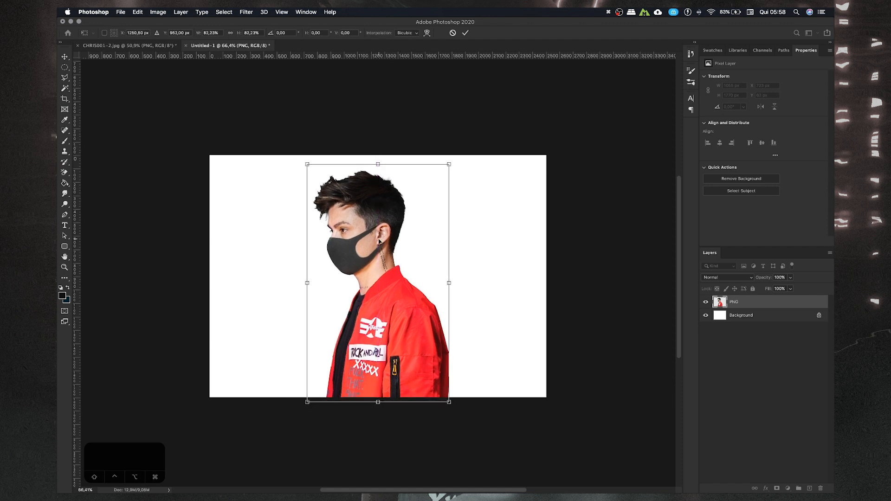
left_click_drag(379, 242, 380, 261)
key("Return")
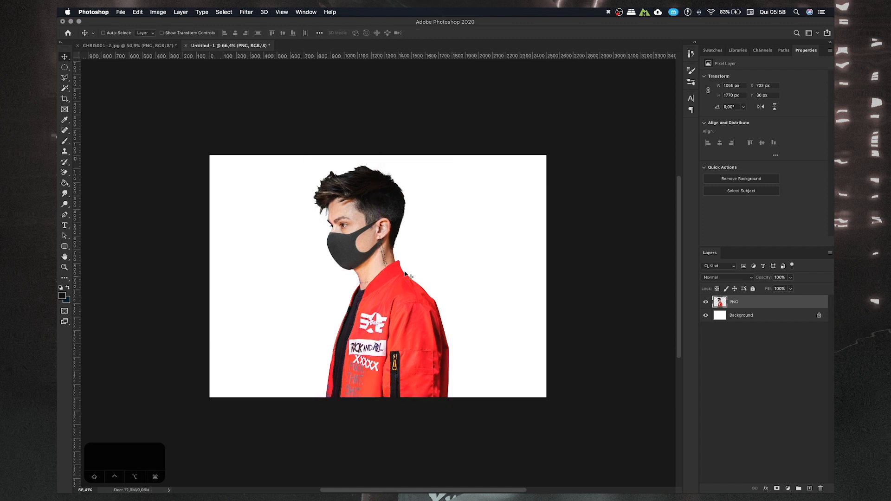
scroll(387, 275, "up", 5)
key("space")
mouse_move(388, 277)
left_mouse_down()
mouse_move(398, 280)
mouse_move(388, 277)
left_mouse_up()
key("super+t")
mouse_move(387, 276)
left_mouse_down()
mouse_move(377, 277)
mouse_move(403, 277)
mouse_move(373, 276)
mouse_move(401, 277)
mouse_move(401, 270)
left_mouse_up()
key("super+h")
left_click_drag(371, 245, 371, 248)
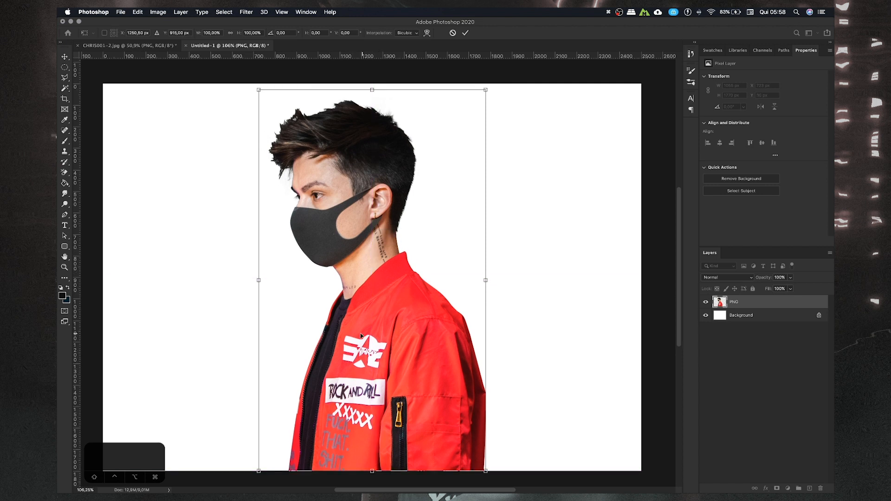
key("Return")
- Shift the cut-out slightly right and shrink it to about 1024 × 1718 px, keeping its base on the canvas's lower edge
scroll(360, 344, "down", 3)
left_click_drag(355, 300, 366, 296)
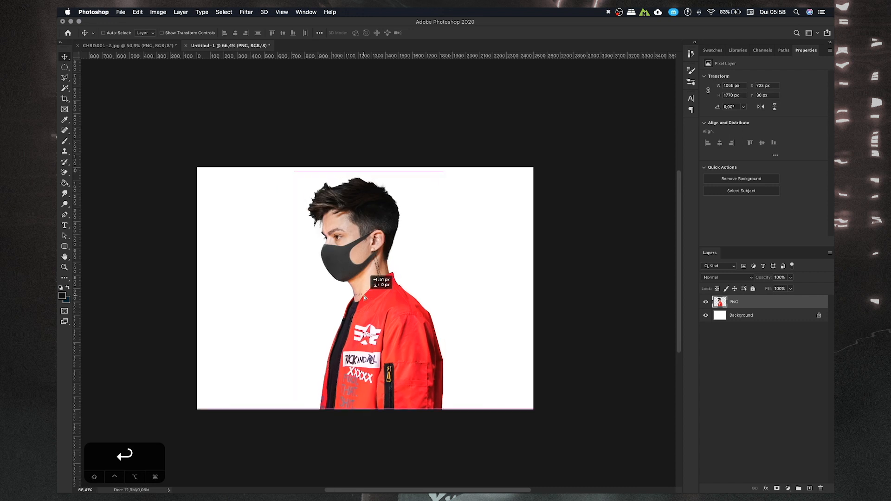
key("super+t")
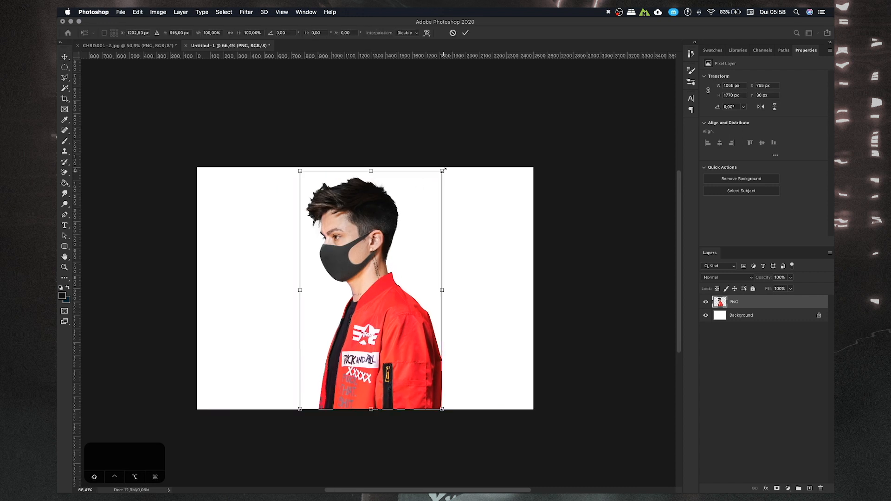
key("Return")
scroll(395, 232, "down", 1)
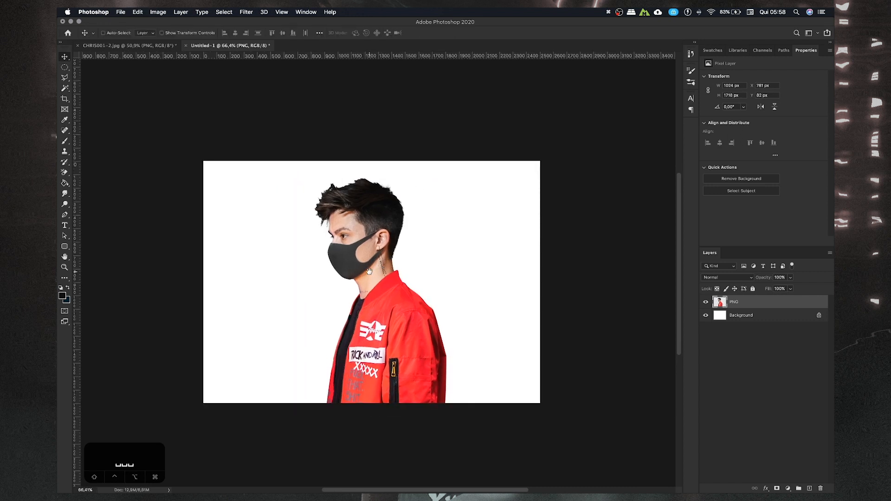
scroll(374, 276, "up", 3)
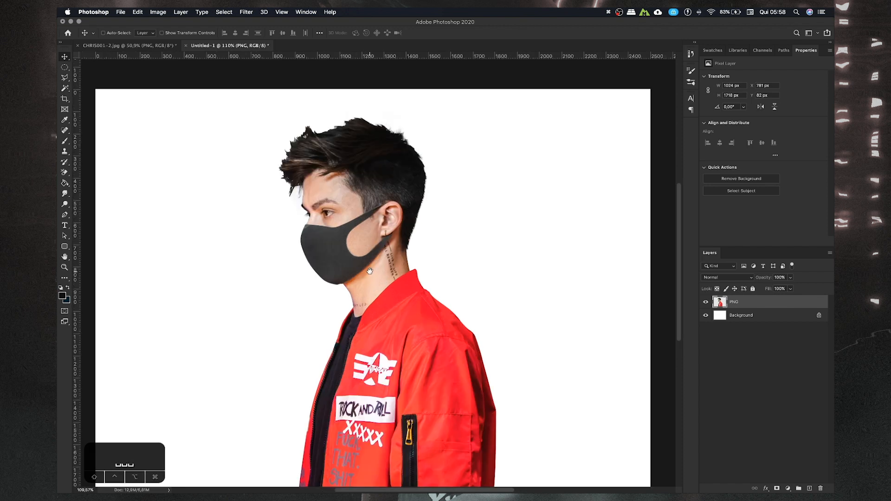
- Darken the white Background layer to dark grey #1f1f1f by lowering its Hue/Saturation lightness
left_click(761, 318)
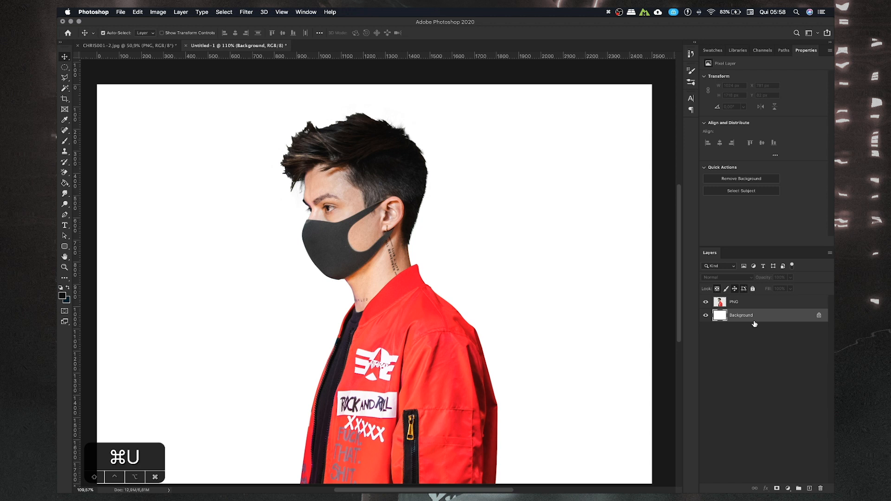
key("super+u")
left_click_drag(440, 285, 401, 286)
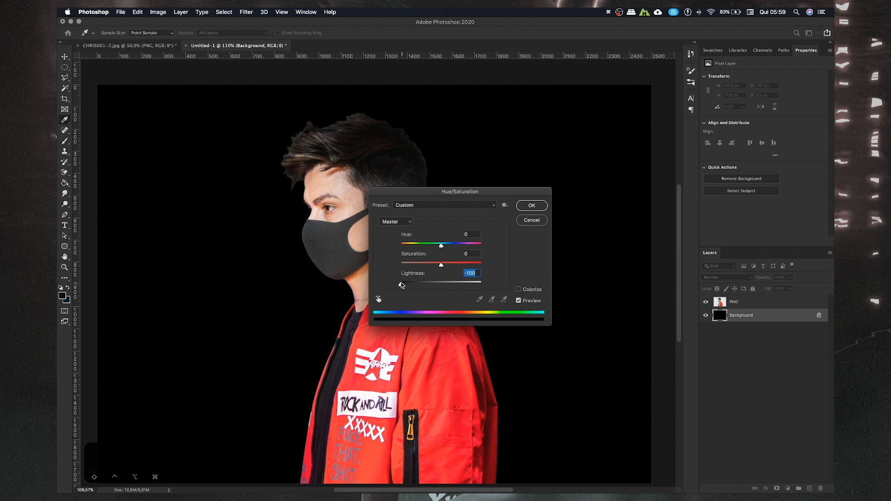
left_click_drag(401, 286, 408, 288)
key("Return")
key("super+0")
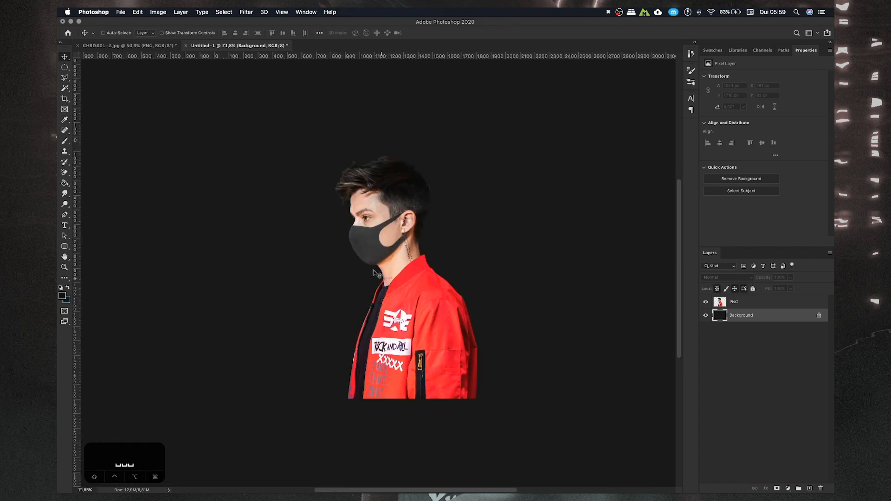
- Sample the dark grey background with the Brush's eyedropper and check its hex code in the Color Picker
left_click(65, 141)
left_click(298, 251, "alt")
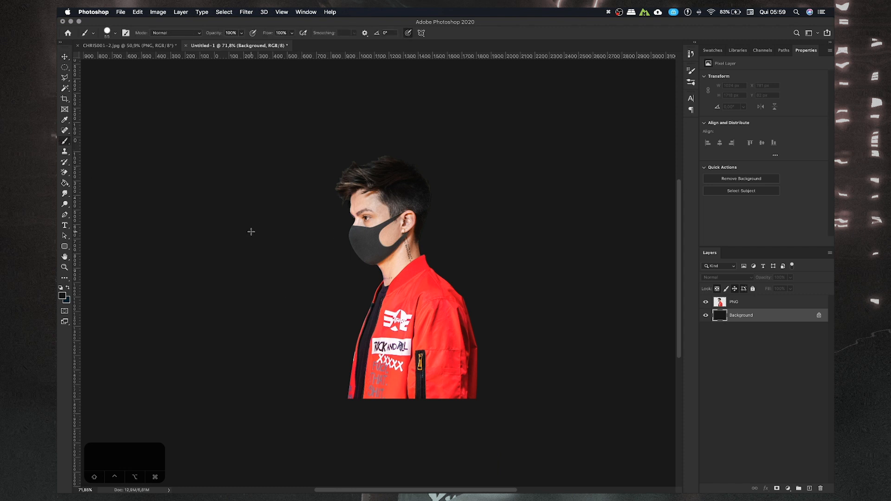
mouse_move(302, 254)
left_mouse_down("alt")
mouse_move(348, 243)
mouse_move(415, 277)
mouse_move(434, 302)
mouse_move(432, 319)
mouse_move(407, 273)
mouse_move(410, 223)
mouse_move(394, 229)
mouse_move(382, 201)
mouse_move(358, 239)
mouse_move(317, 262)
left_mouse_up("alt")
left_click(63, 297)
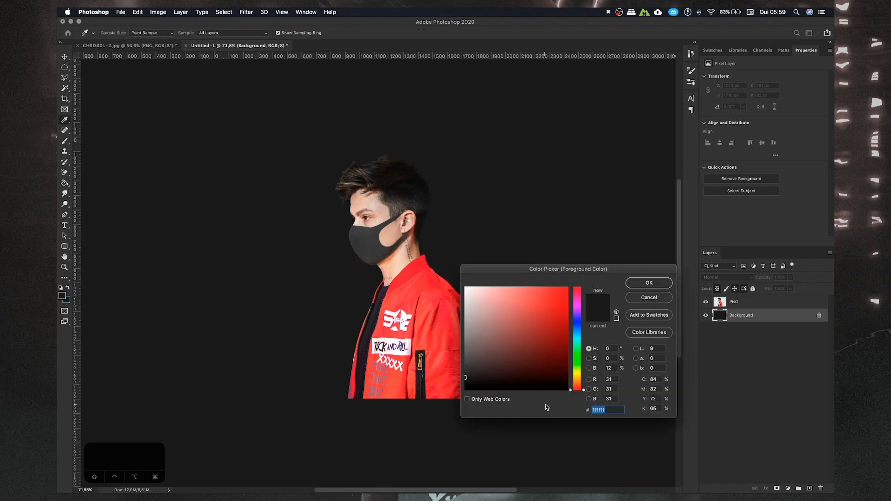
left_click_drag(612, 409, 587, 410)
left_click(661, 302)
key("space")
mouse_move(408, 290)
left_mouse_down()
mouse_move(390, 291)
mouse_move(411, 290)
left_mouse_up()
scroll(389, 290, "up", 5)
key("space")
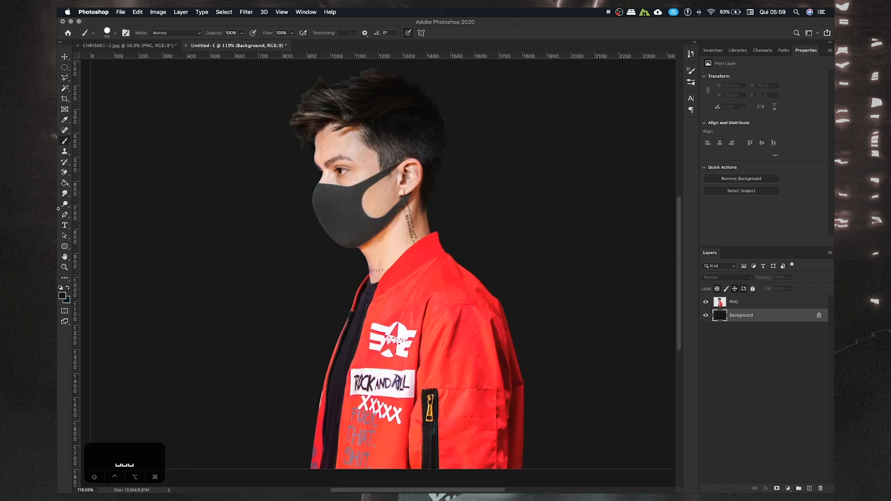
left_click(64, 183)
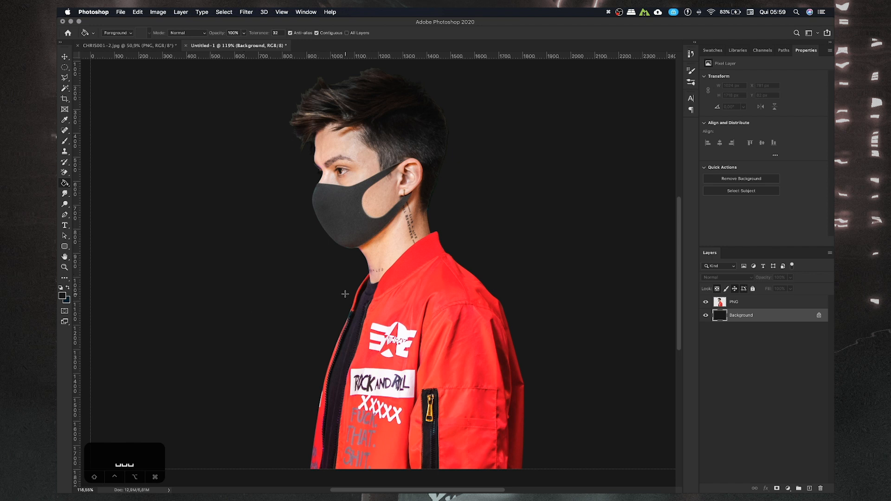
key("space")
mouse_move(366, 284)
left_mouse_down()
mouse_move(365, 302)
mouse_move(383, 298)
left_mouse_up()
key("b")
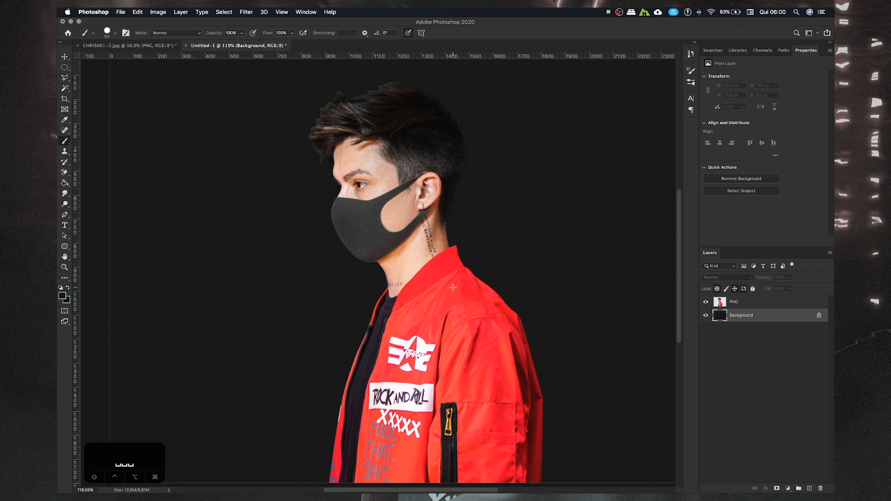
- Add a Gradient Map adjustment layer above the PNG layer and clip it to that layer
left_click(745, 303)
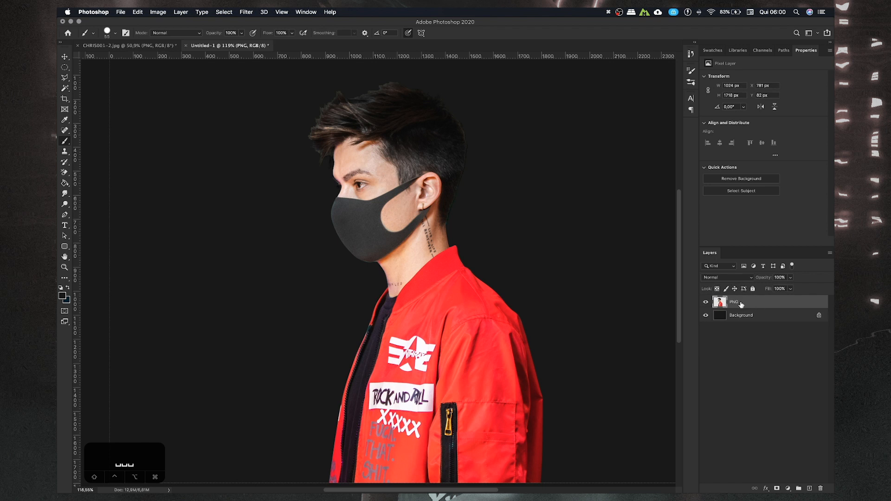
left_click(788, 488)
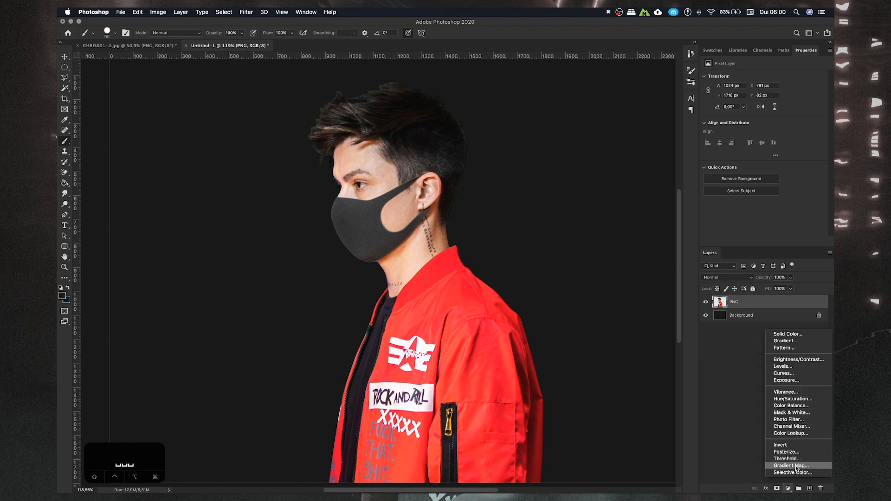
left_click(791, 466)
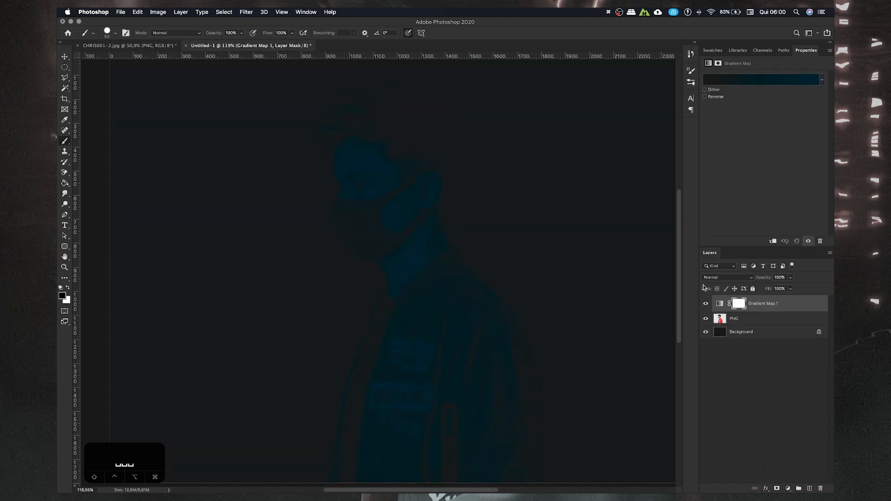
left_click(722, 305)
left_click(735, 320)
left_click(707, 319)
left_click(707, 318)
left_click(747, 304)
left_click_drag(753, 309, 744, 309)
left_click(744, 308, "alt")
- Toggle the gradient map's visibility repeatedly to compare the cut-out with and without the effect
left_click(706, 304)
left_click(706, 304)
left_click(705, 304)
left_click(706, 305)
left_click(705, 304)
left_click(706, 305)
left_click(706, 304)
left_click(706, 304)
left_click(706, 304)
left_click(705, 304)
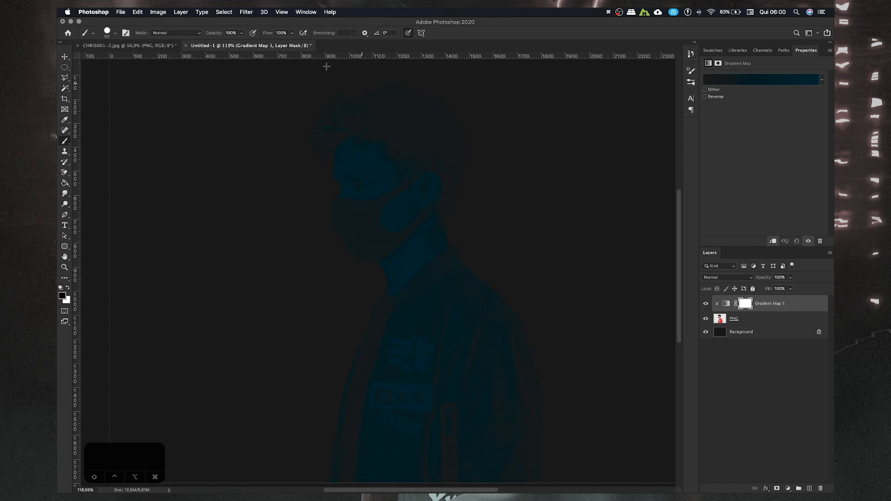
- Edit the gradient map's gradient and set its dark stop at 0% to the near-black blue #0e0f14
left_click(282, 12)
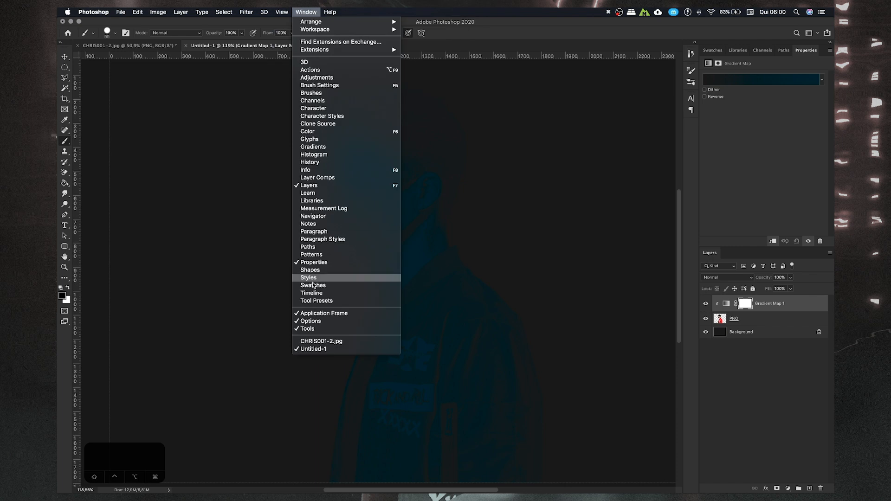
left_click(310, 263)
left_click(756, 80)
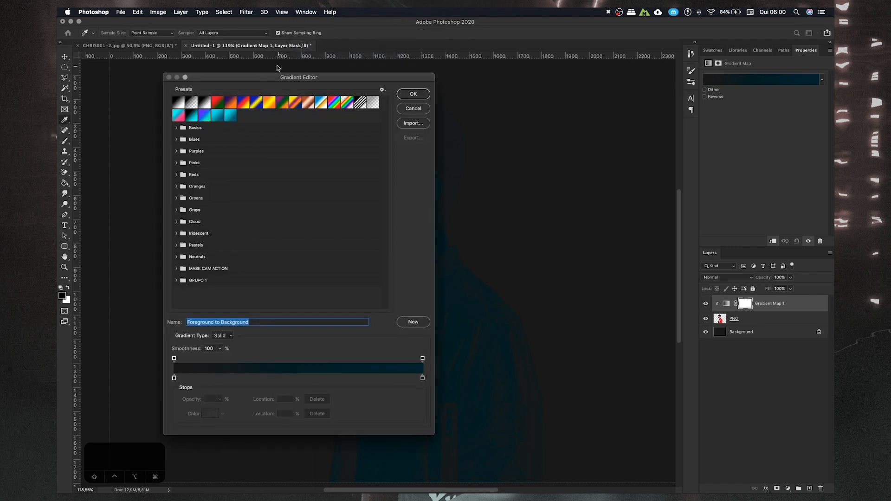
left_click_drag(267, 76, 547, 44)
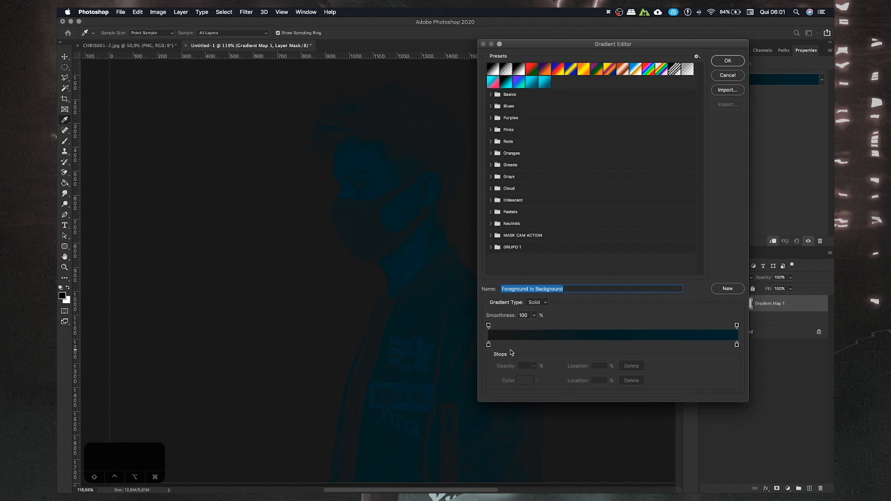
left_click(489, 345)
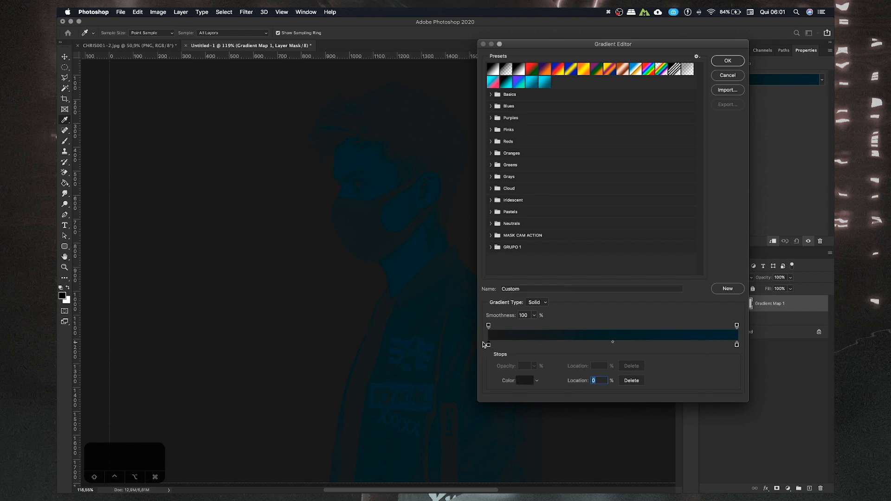
left_click(524, 380)
left_click(528, 320)
left_click_drag(528, 321, 458, 269)
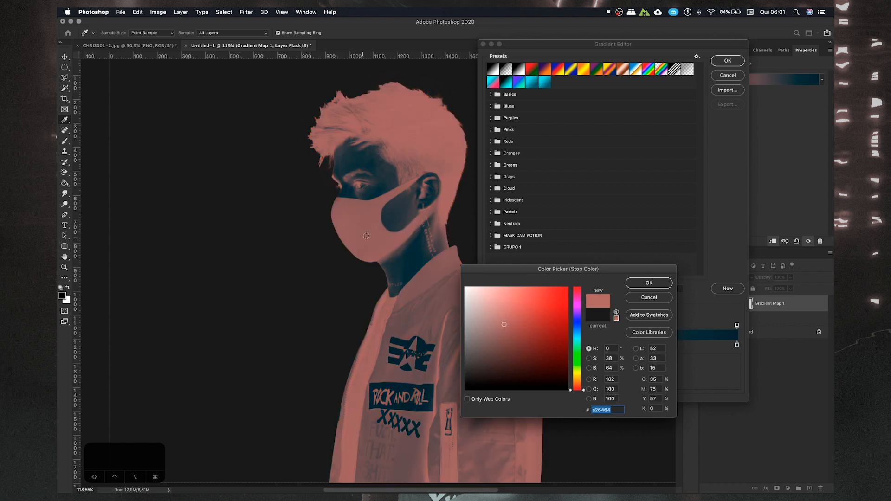
left_click_drag(516, 341, 557, 290)
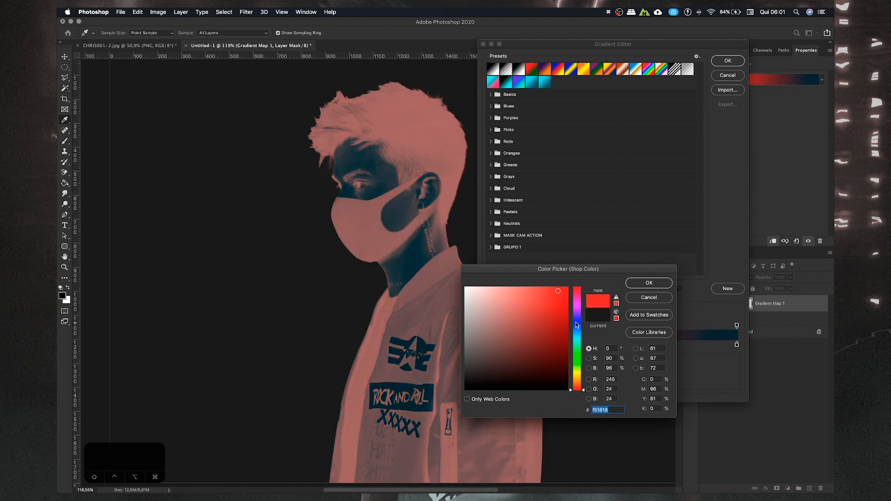
left_click(577, 323)
left_click(555, 292)
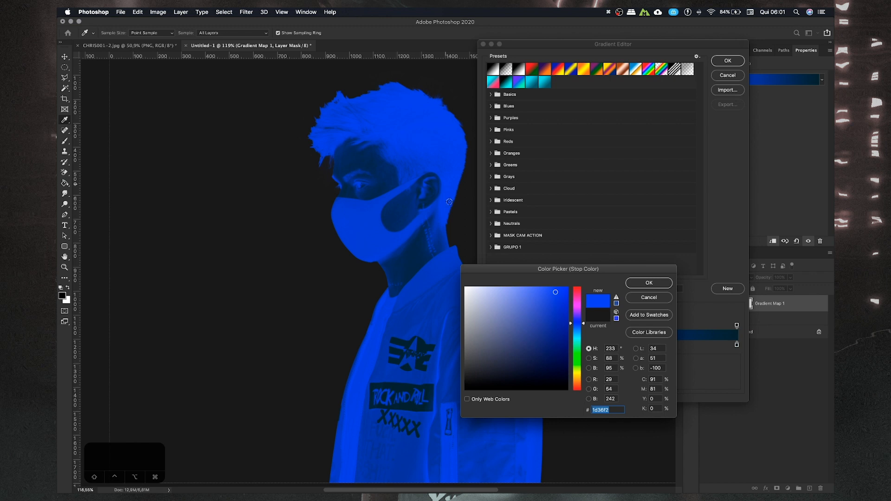
mouse_move(511, 340)
left_mouse_down()
mouse_move(459, 374)
mouse_move(466, 383)
mouse_move(496, 382)
left_mouse_up()
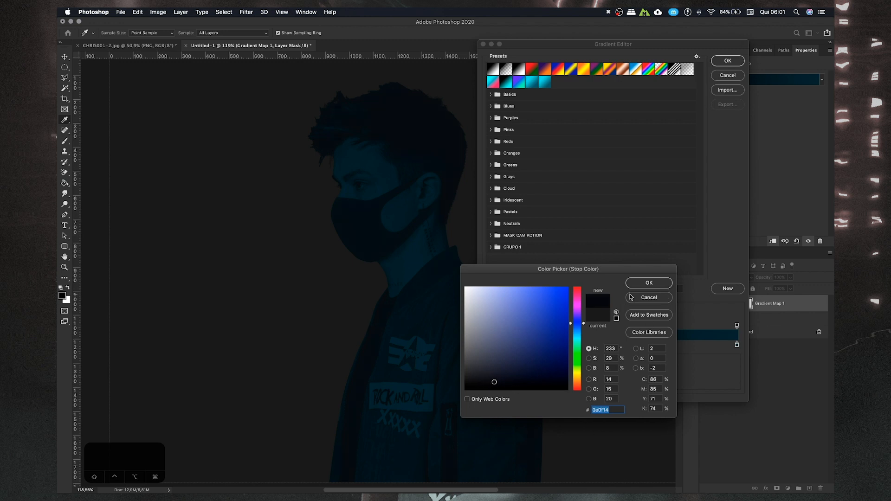
left_click(649, 282)
- Set the gradient map's light stop at 100% to the bright cyan blue #28ccf6
left_click(737, 346)
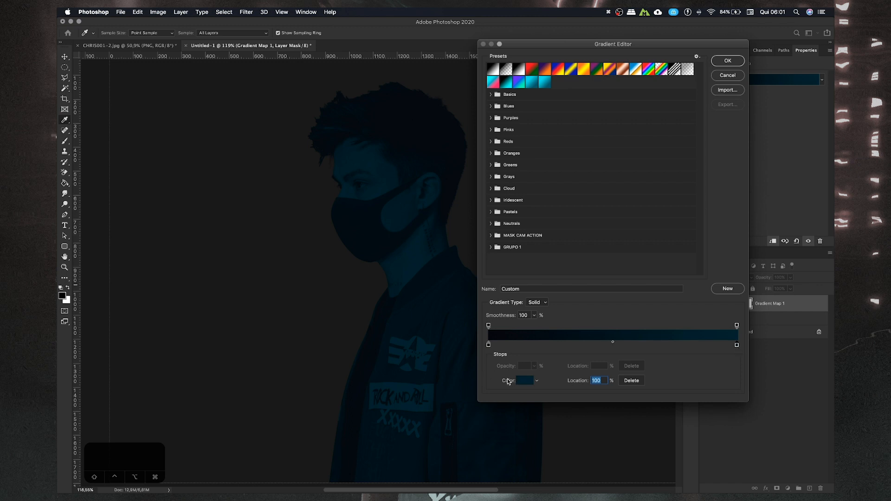
left_click(525, 380)
mouse_move(538, 340)
left_mouse_down()
mouse_move(556, 331)
mouse_move(560, 301)
mouse_move(552, 290)
left_mouse_up()
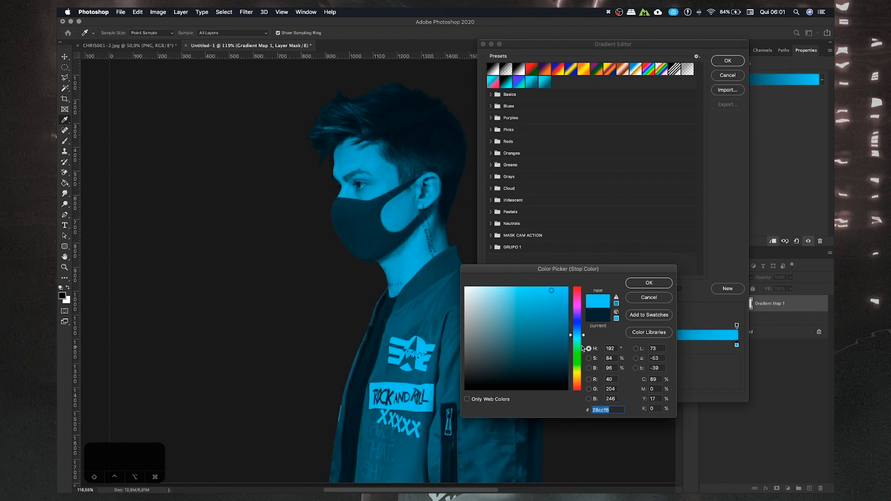
left_click(648, 283)
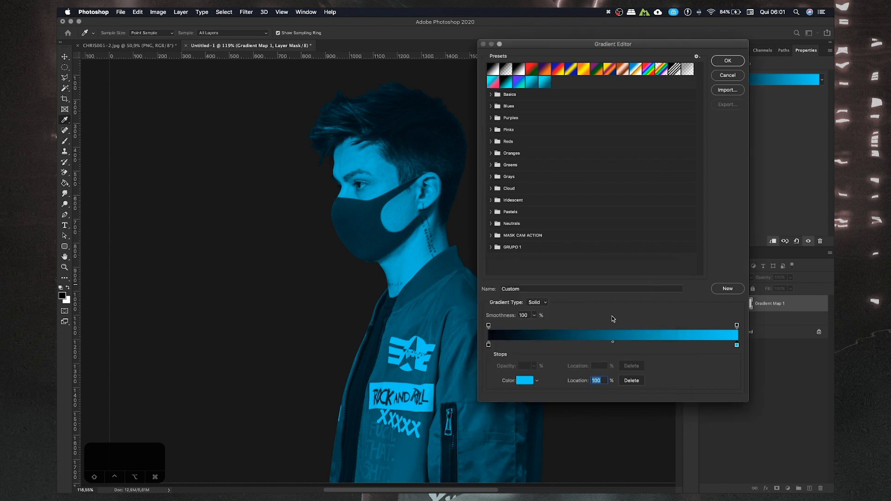
- Try an extra middle colour stop in purple #a828f6 near 40% of the gradient, shift it along, and delete it
left_click(589, 346)
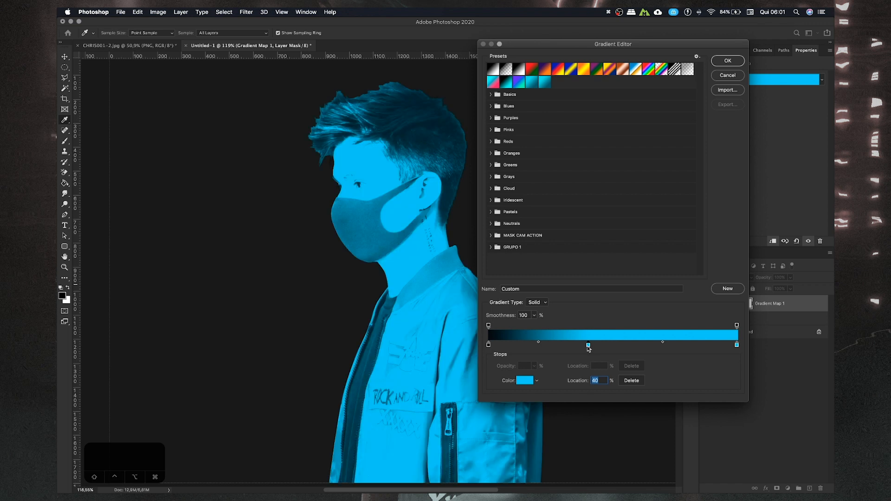
left_click_drag(587, 347, 593, 347)
left_click(523, 382)
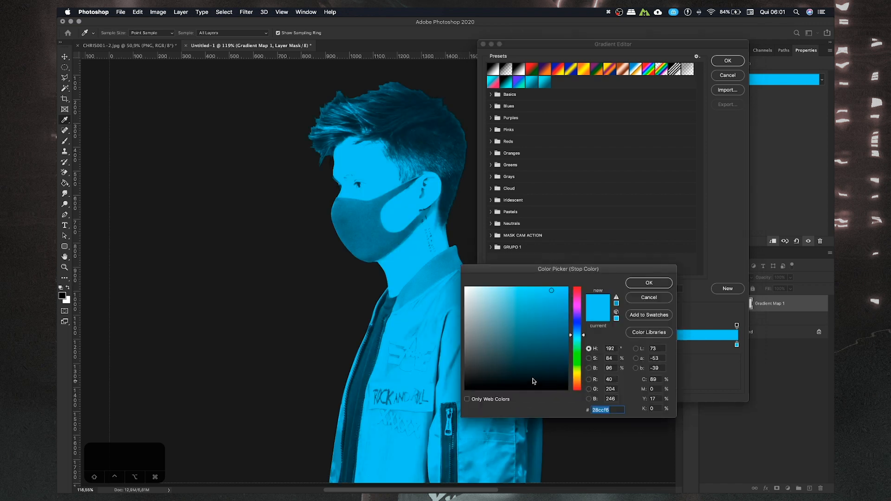
left_click_drag(574, 314, 575, 308)
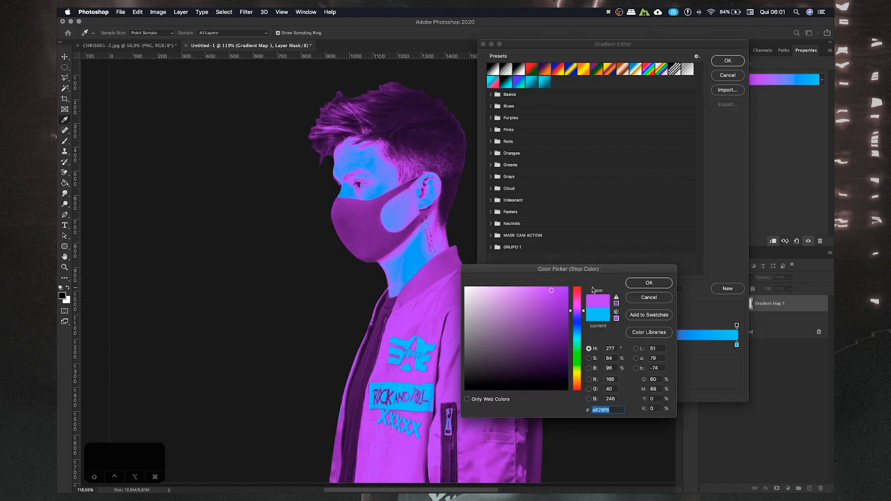
left_click(649, 283)
left_click_drag(593, 346, 615, 351)
left_click(631, 382)
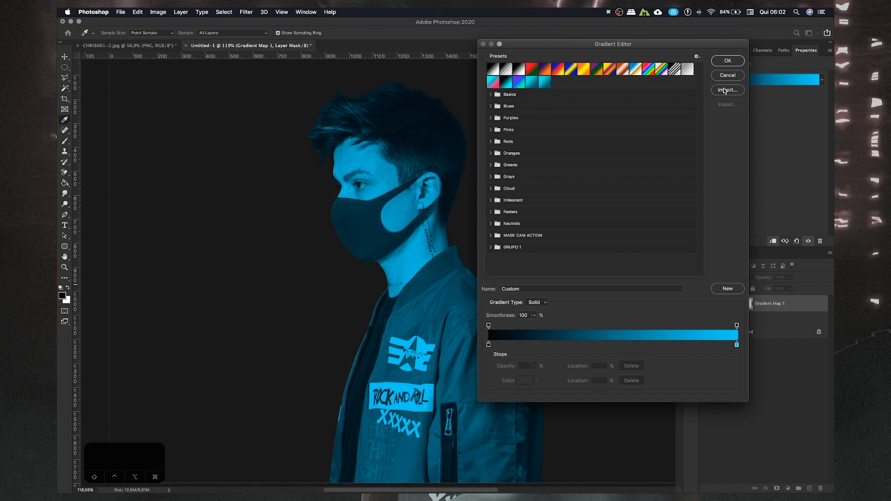
- Apply the edited two-stop blue gradient to the gradient map and close the Gradient Editor
left_click(728, 61)
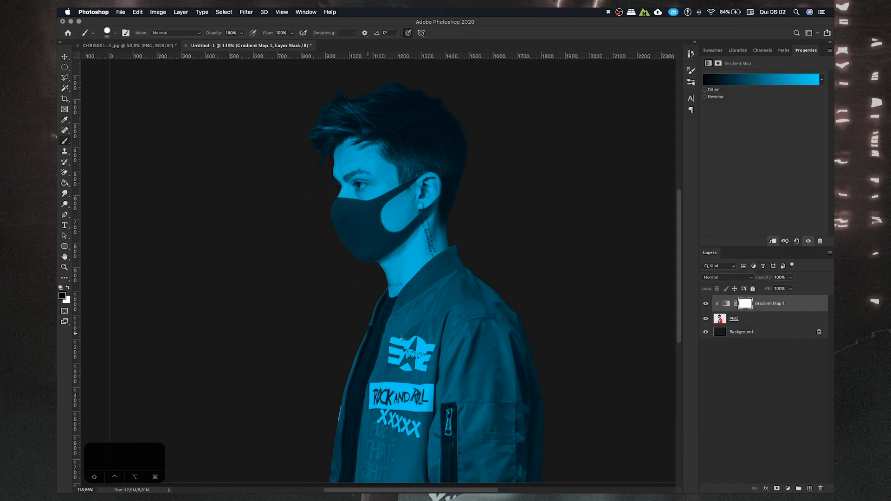
scroll(399, 280, "down", 5)
scroll(407, 276, "up", 4)
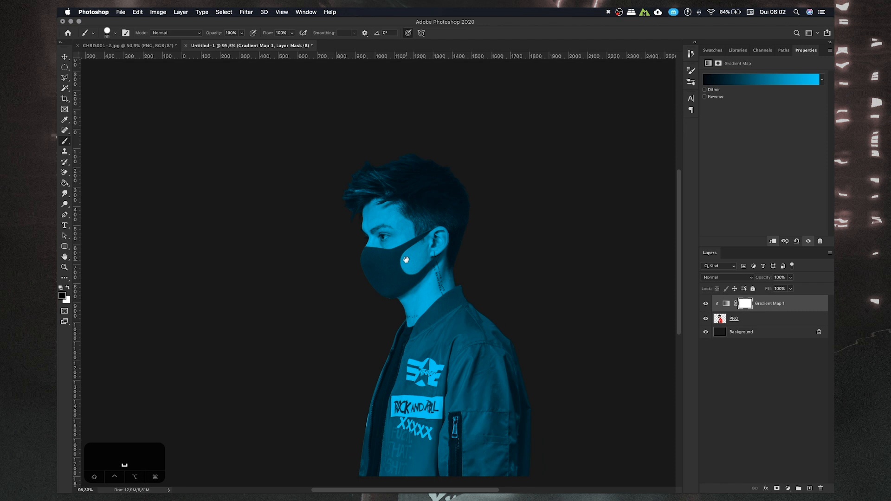
- Save the original photo document as FOTO ORIGINAL.psd in Photoshop format in the AULA PHOTHOSHOP folder and close it
key("ctrl+Tab")
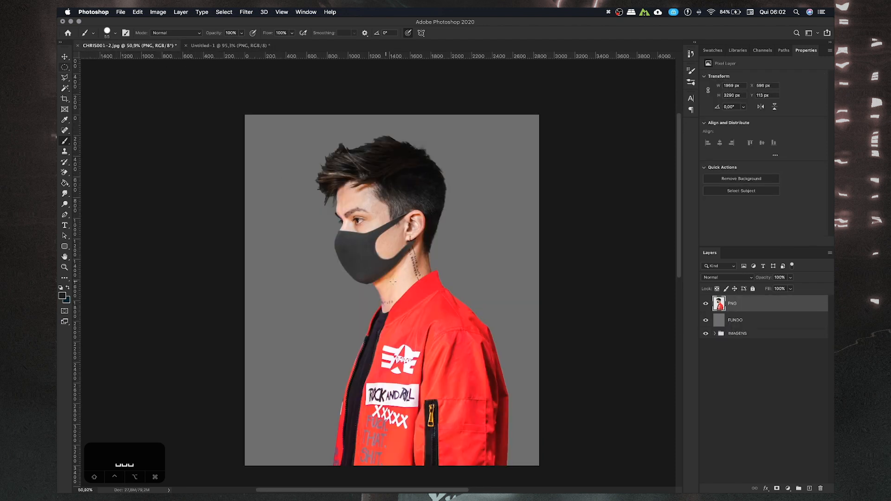
left_click(122, 13)
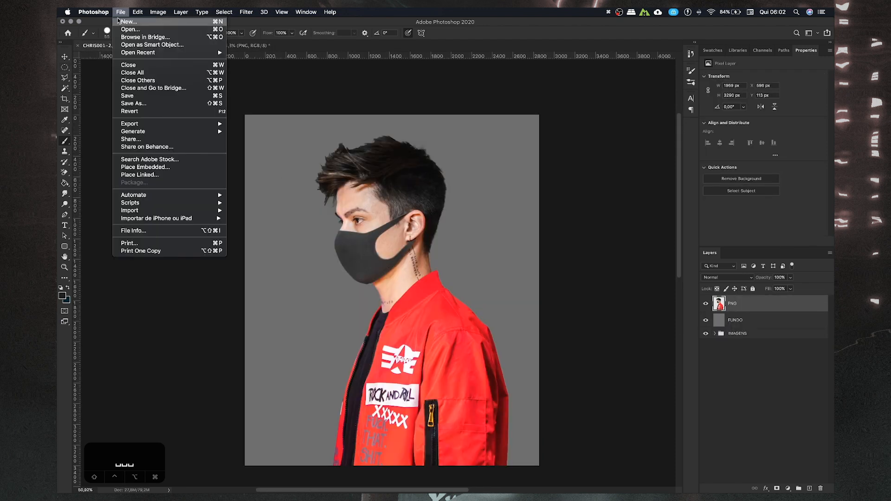
left_click(149, 108)
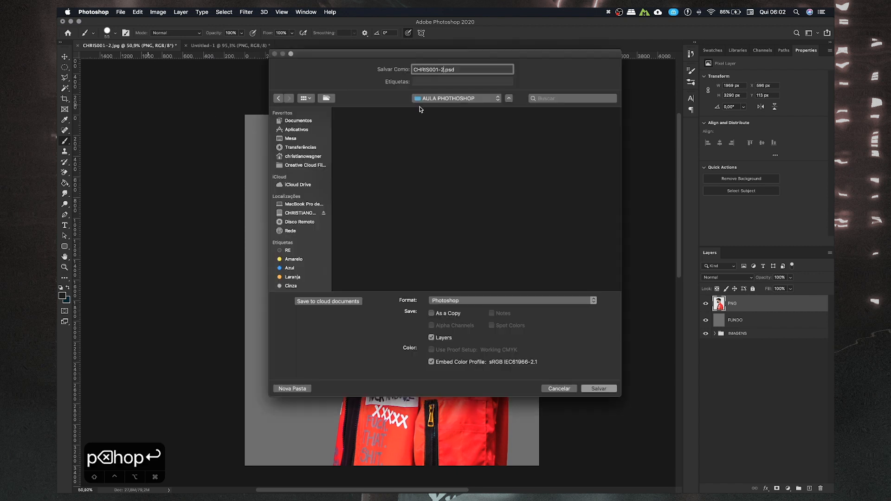
left_click_drag(443, 70, 404, 70)
type("FOTO ORGI")
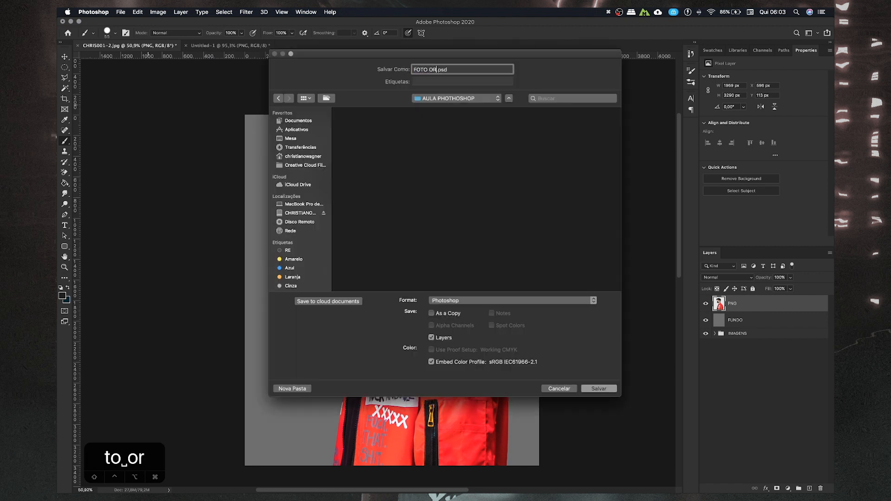
key("BackSpace")
key("BackSpace")
type("IGINAL")
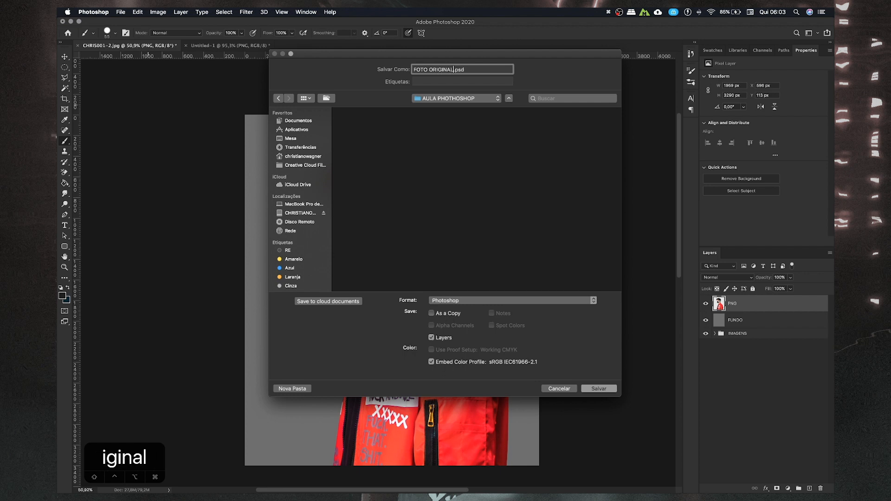
left_click_drag(436, 54, 335, 75)
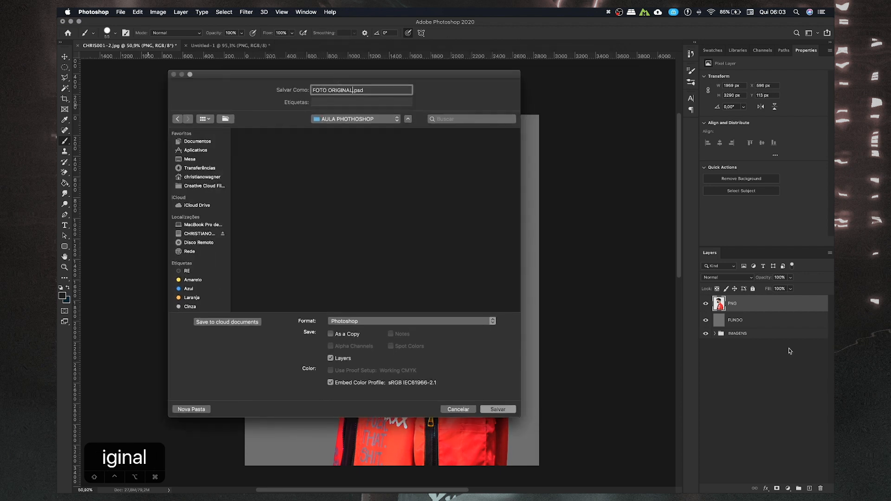
left_click_drag(324, 86, 402, 88)
left_click(576, 410)
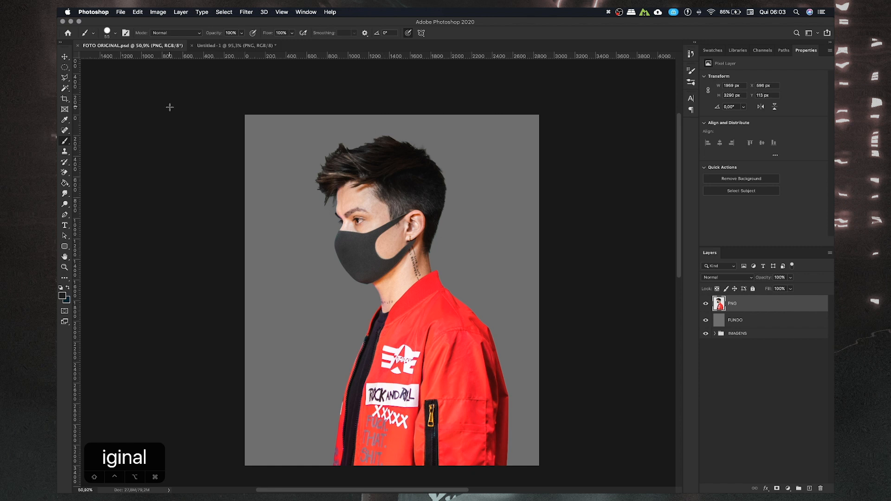
left_click(77, 46)
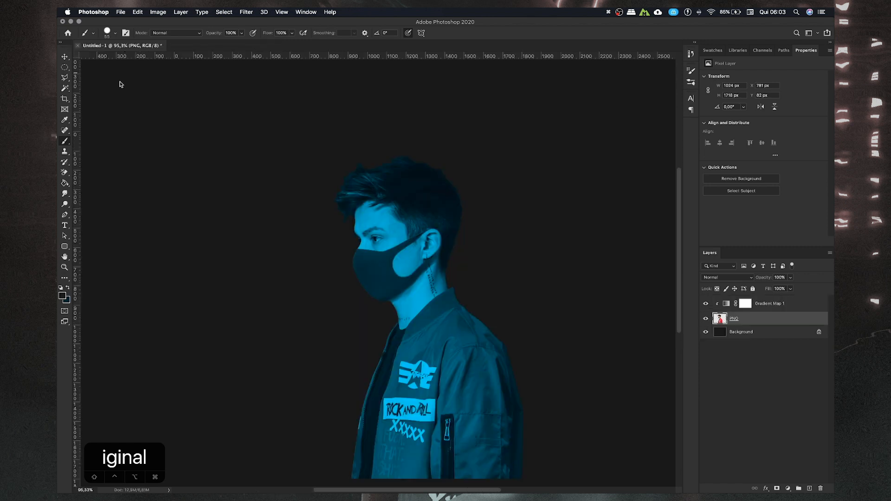
- Save the blue composition as MINHA ARTE.psd in Photoshop format in the AULA PHOTHOSHOP folder
left_click(120, 12)
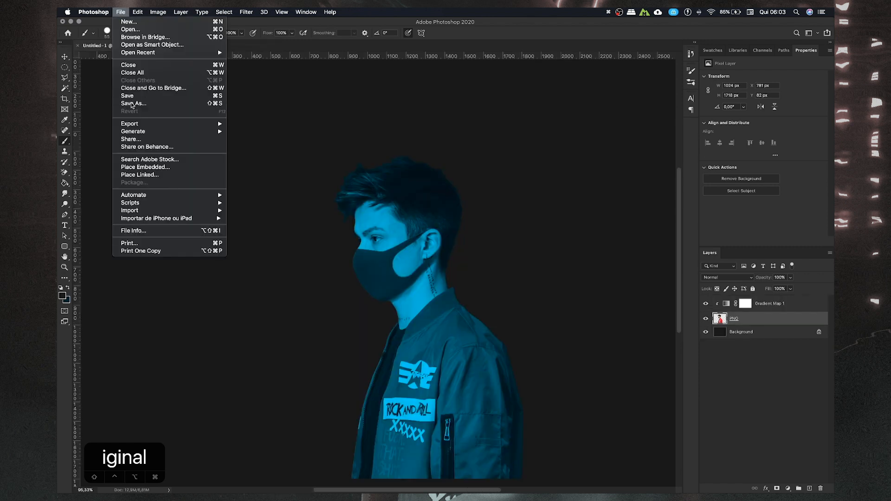
left_click(133, 103)
type("MINHA ARTE")
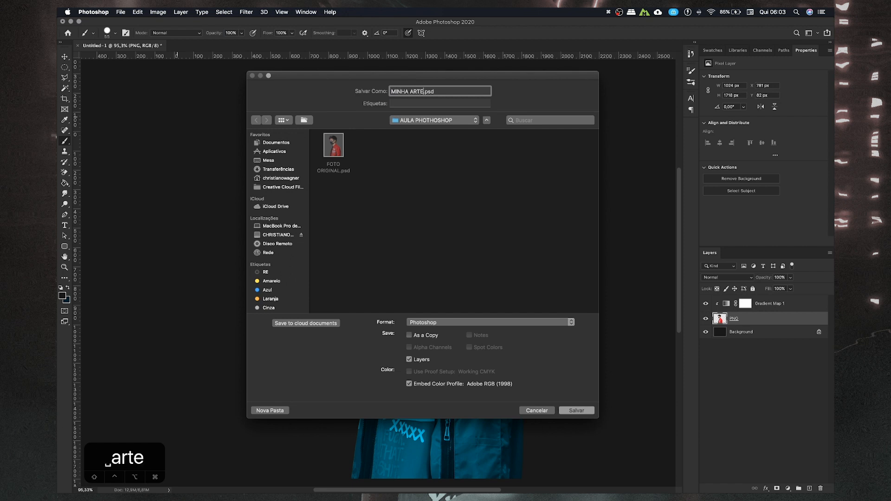
mouse_move(419, 71)
left_mouse_down()
mouse_move(427, 69)
mouse_move(421, 83)
left_mouse_up()
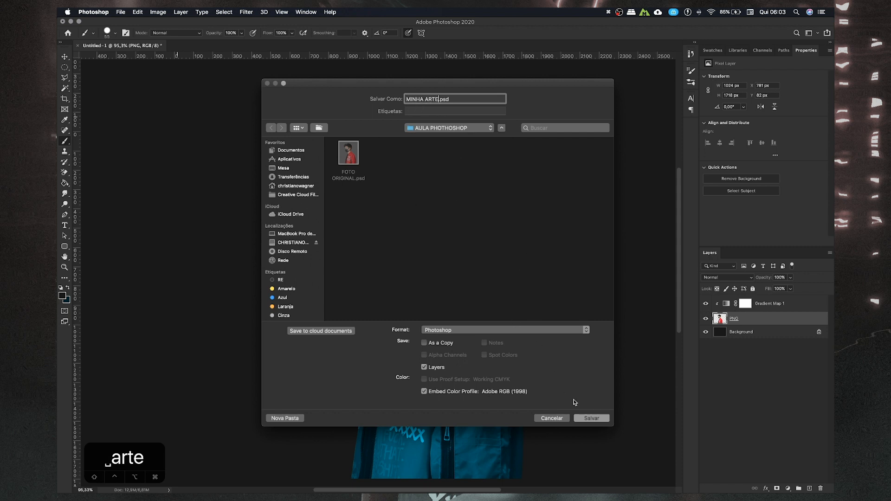
left_click(591, 418)
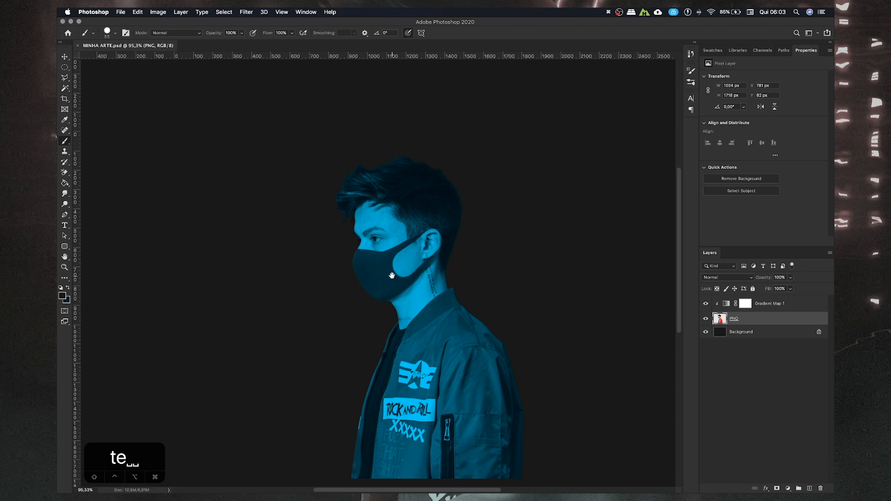
- Examine the file formats offered when saving a copy of the composition, and leave the save dialog without saving
scroll(397, 254, "down", 1)
left_click(121, 13)
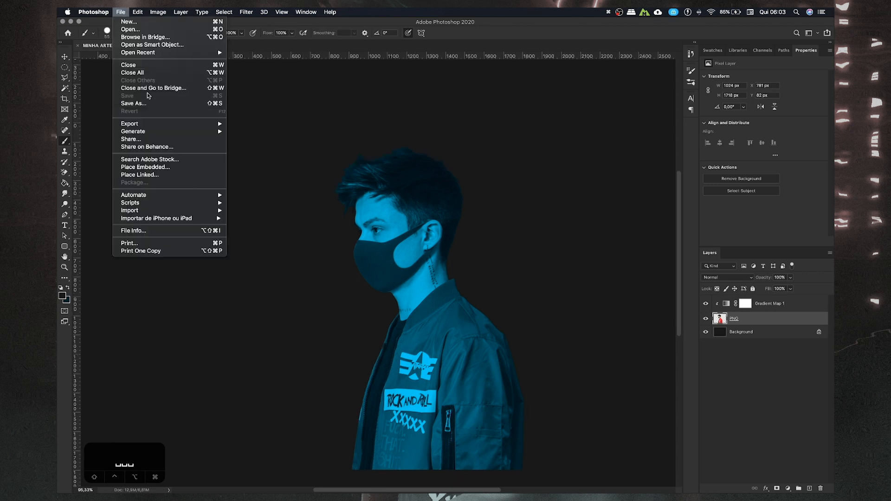
left_click(301, 49)
left_click(121, 12)
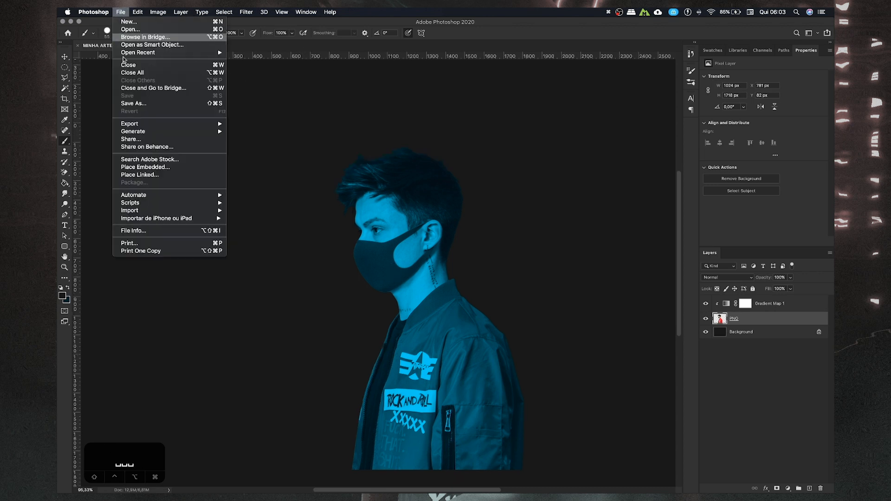
left_click(141, 104)
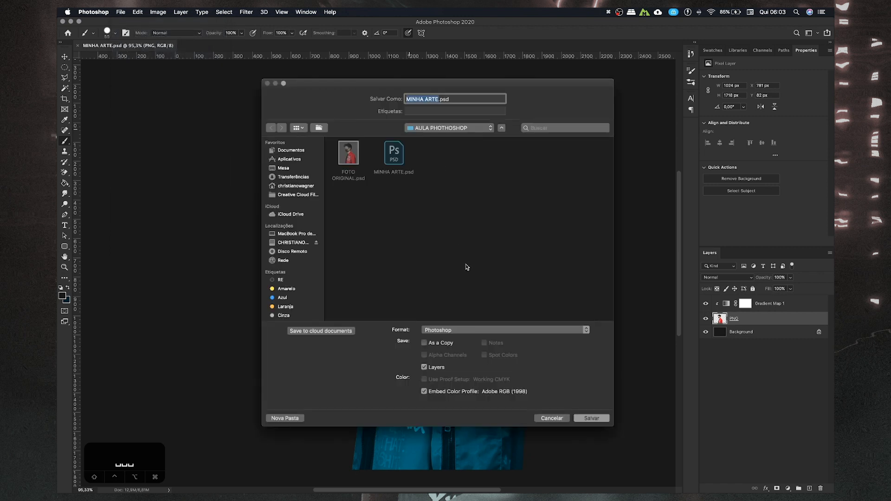
left_click(454, 329)
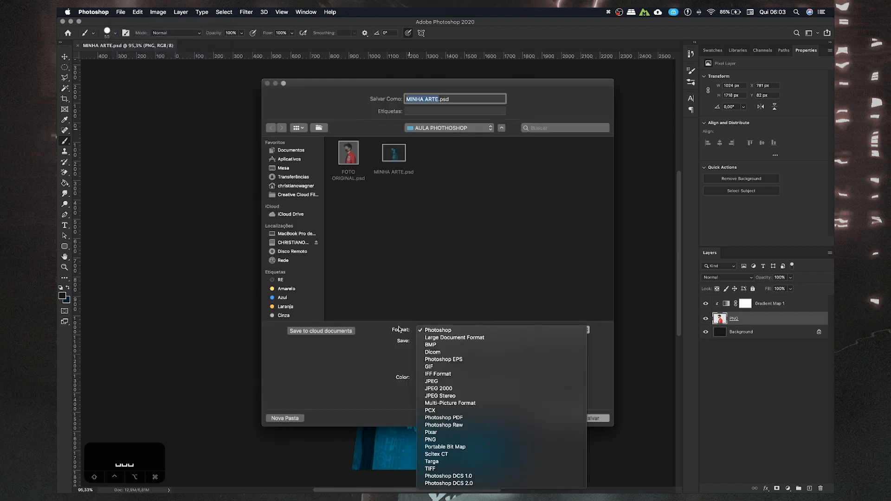
left_click(435, 331)
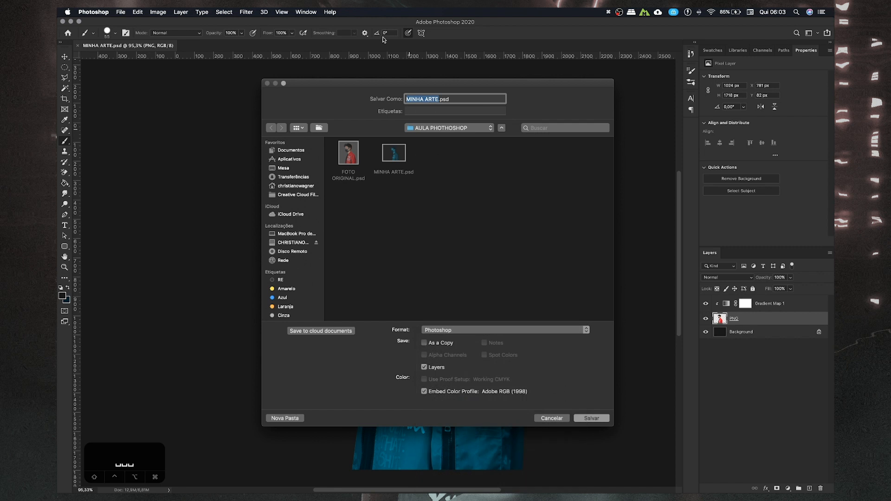
left_click(432, 330)
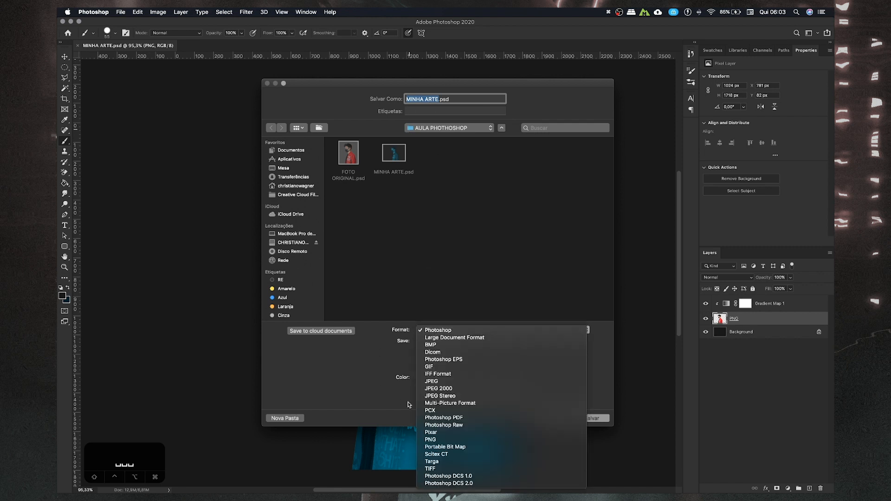
left_click(409, 409)
left_click_drag(409, 409, 407, 408)
left_click_drag(364, 83, 379, 90)
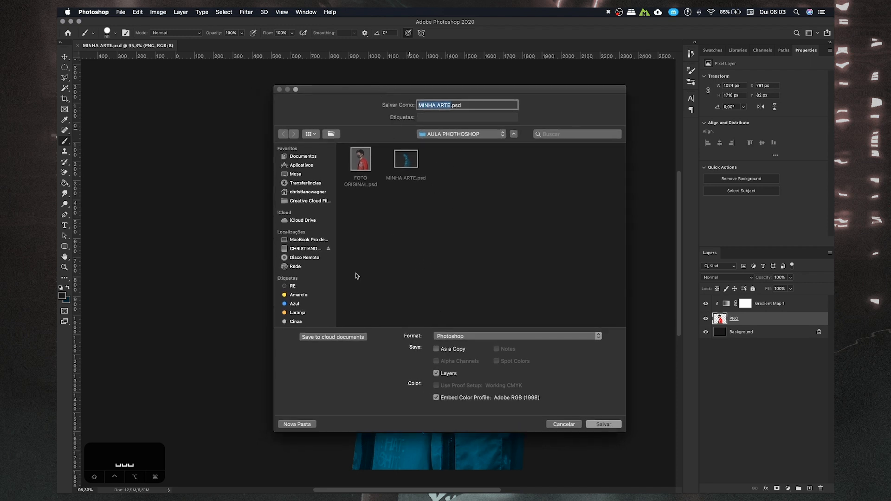
left_click(573, 424)
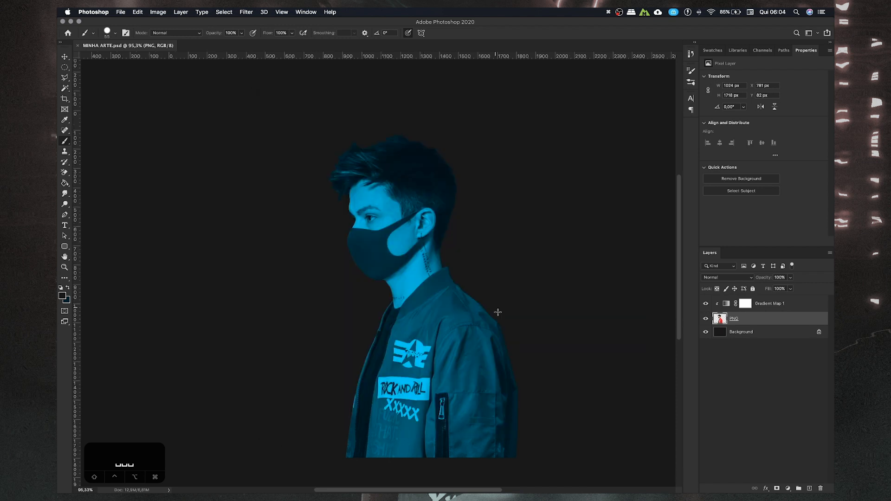
- Group the Gradient Map 1 and PNG layers together and name the group FOTO
left_click(770, 304)
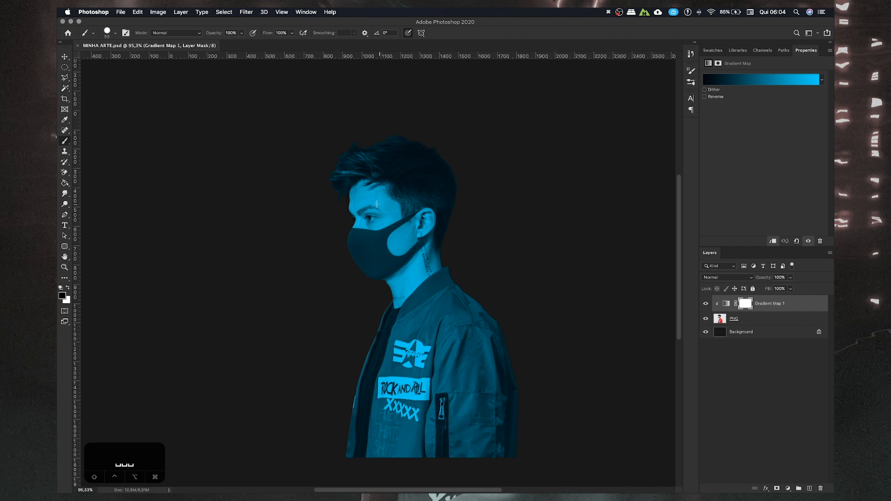
key("space")
left_click_drag(423, 255, 427, 247)
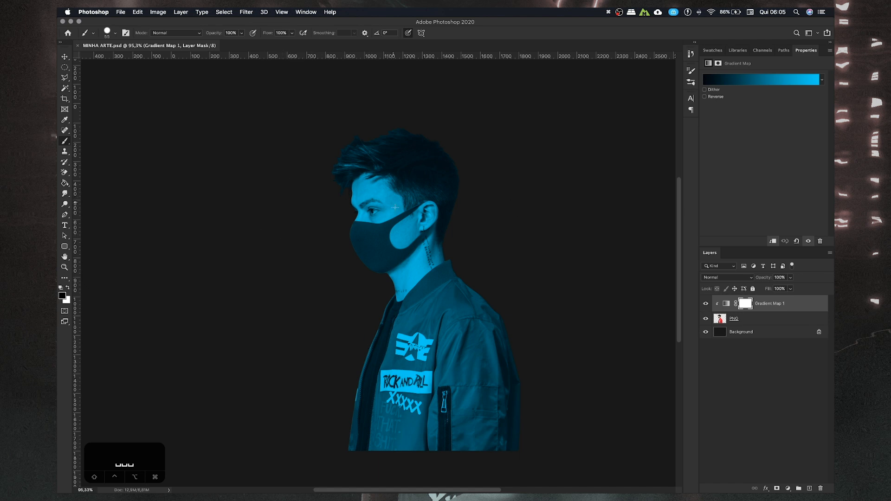
left_click(765, 308)
left_click(753, 322, "shift")
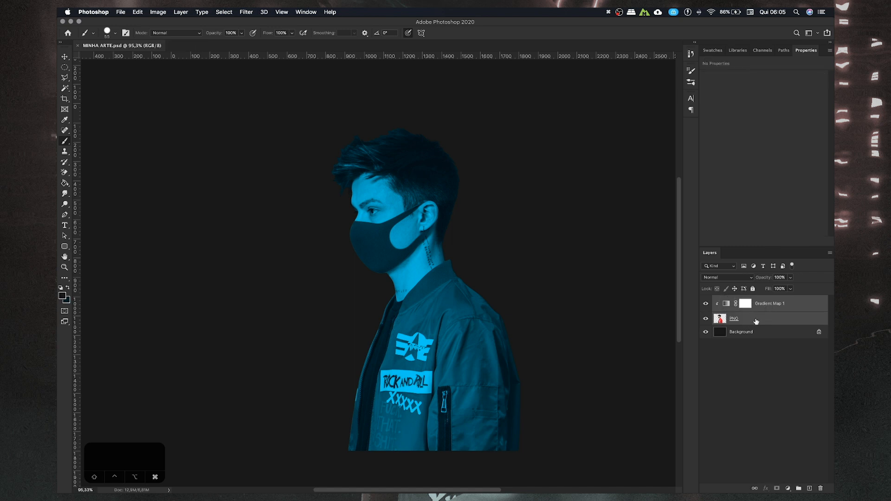
key("super+g")
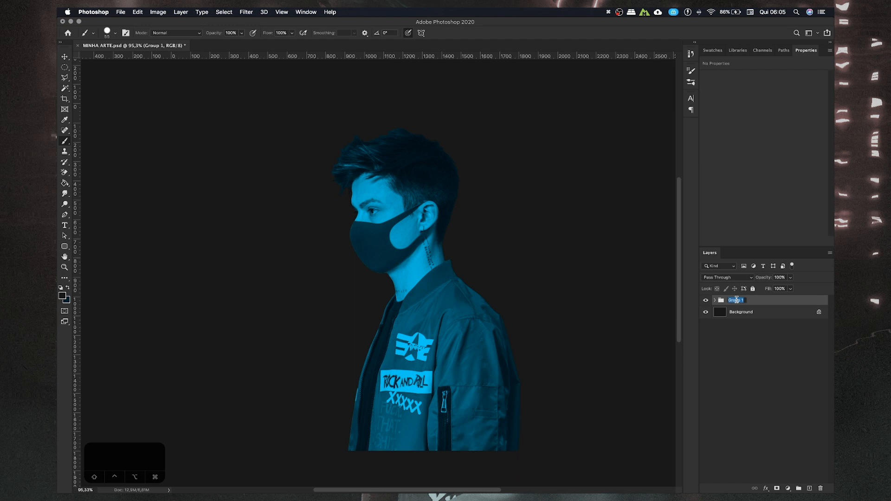
type("FOTO")
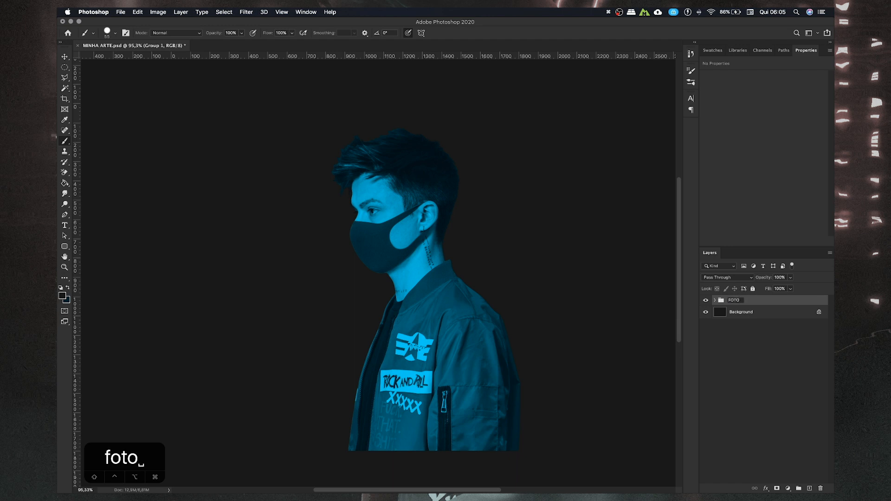
key("BackSpace")
key("Return")
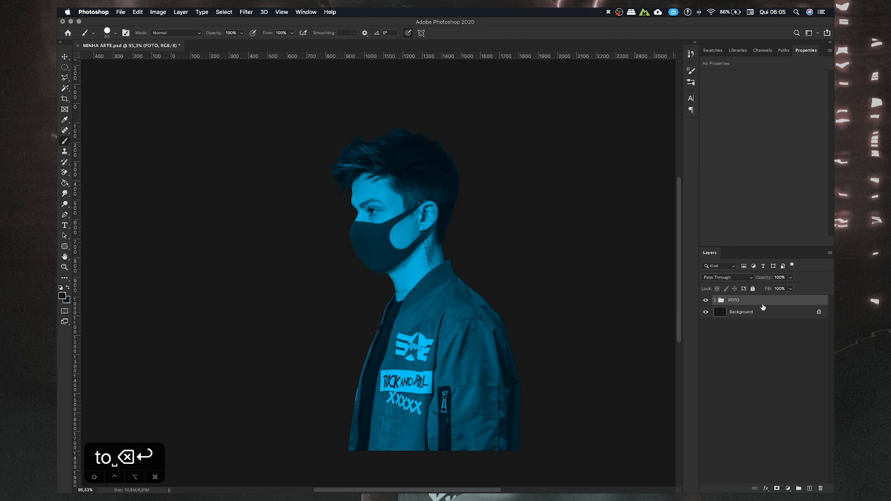
- Hide the FOTO group and select the Background layer
left_click(706, 301)
left_click(726, 315)
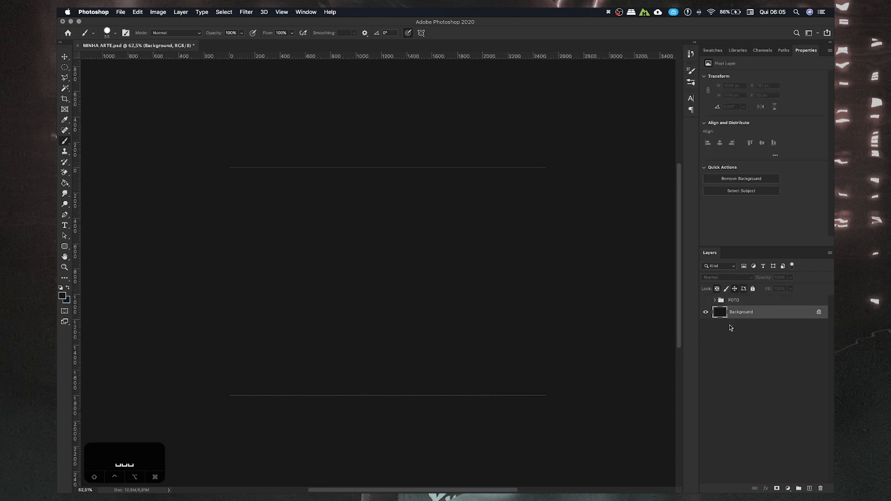
left_click(788, 488)
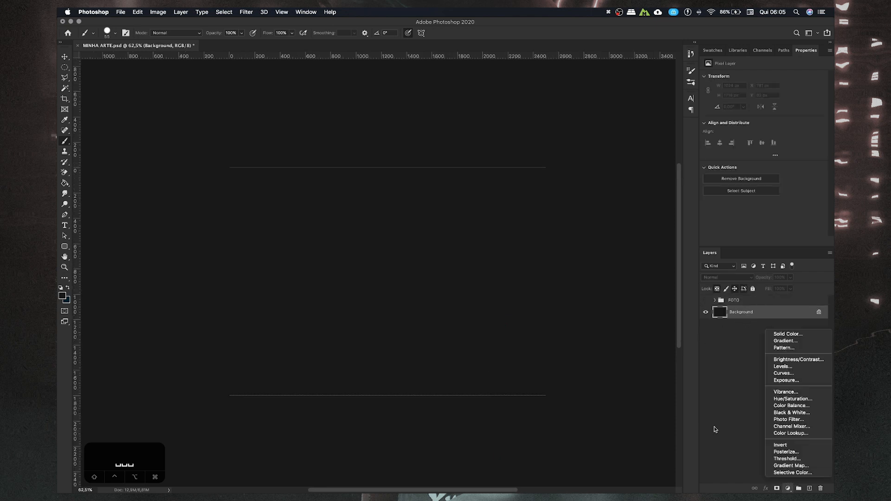
left_click(713, 408)
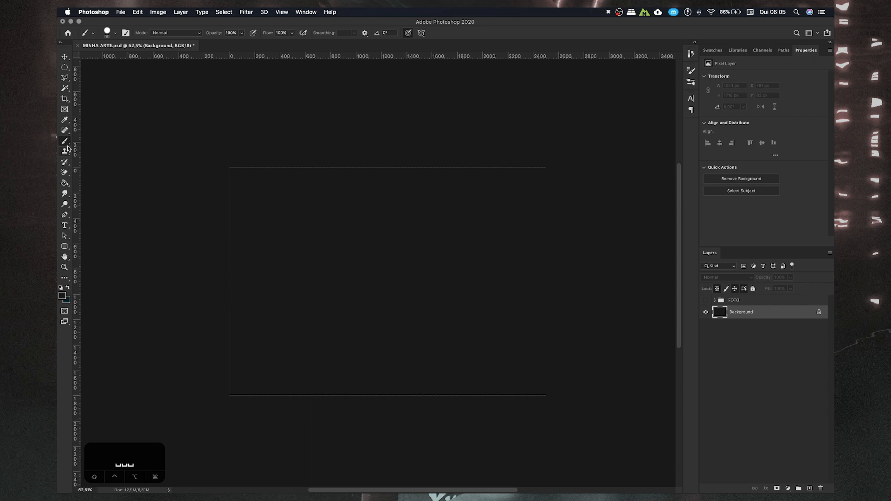
- Prepare a slightly larger, very soft brush with a white foreground colour, ffffff
right_click(363, 238)
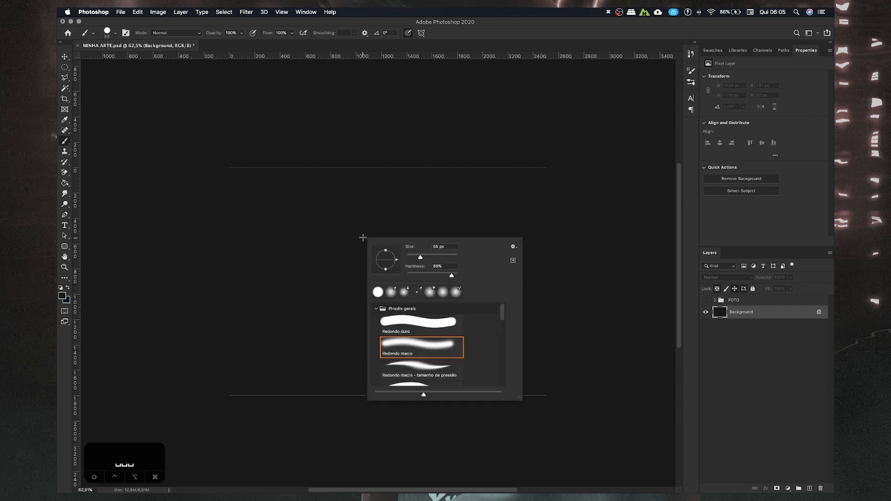
left_click_drag(421, 256, 432, 257)
left_click_drag(451, 275, 410, 277)
left_click(281, 247)
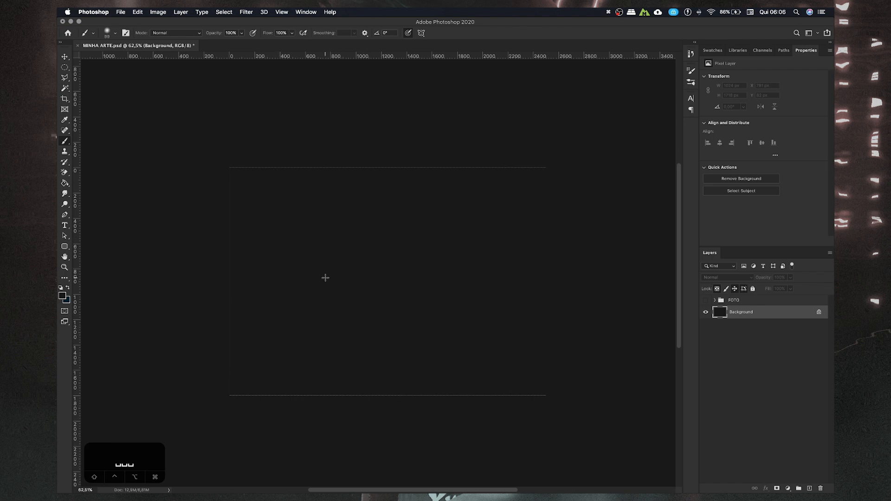
left_click(62, 297)
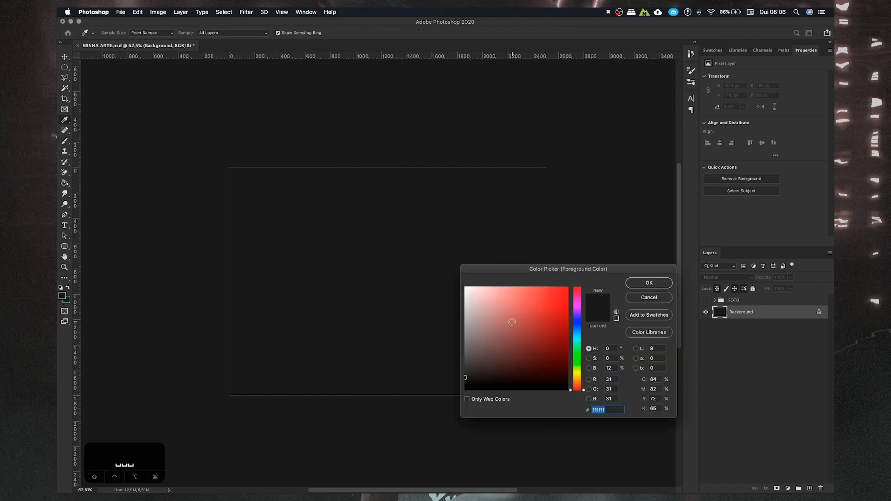
type("ffffff")
left_click(656, 285)
key("super+0")
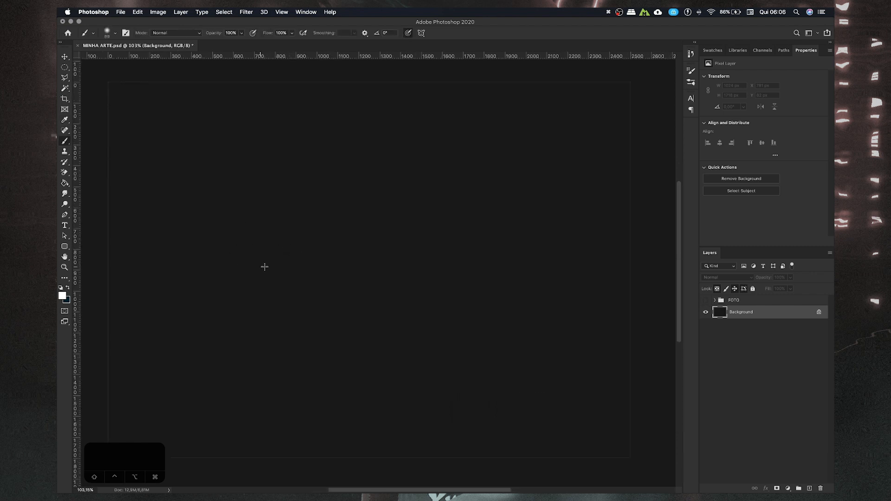
- Enlarge the soft brush to 700 px and paint a single white dab in the left half of the Background
key("bracketright")
key("bracketright")
key("bracketright")
key("bracketright")
key("bracketright")
key("bracketright")
key("bracketright")
key("bracketright")
key("bracketright")
key("bracketright")
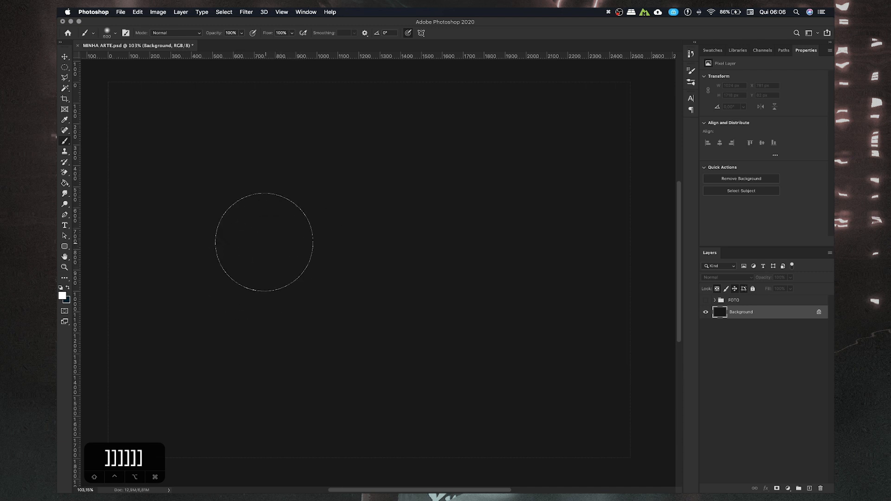
key("bracketleft")
key("bracketright")
key("bracketright")
left_click(244, 253)
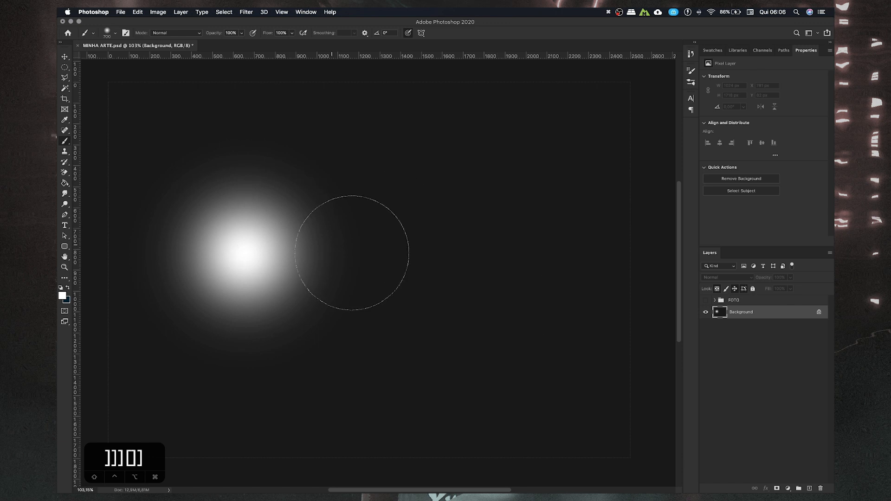
- Paint a second white dab at 100% hardness and a third at medium hardness on the Background for comparison
right_click(440, 241)
left_click(529, 278)
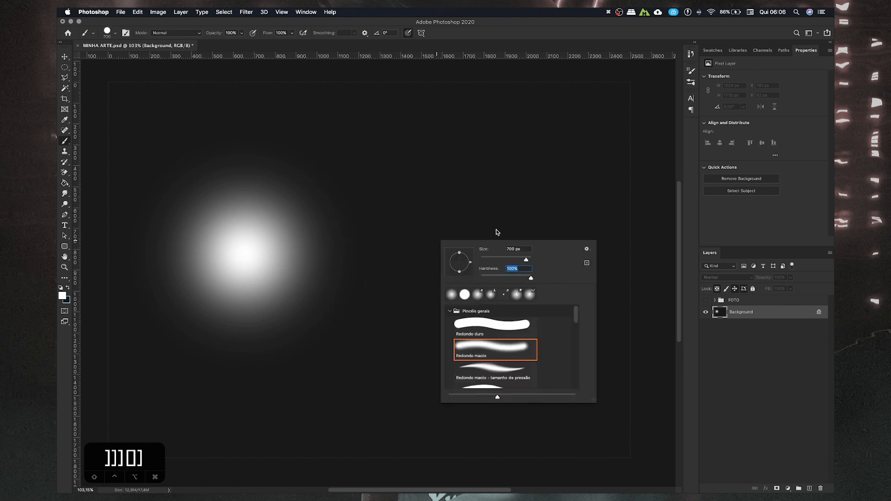
left_click(506, 199)
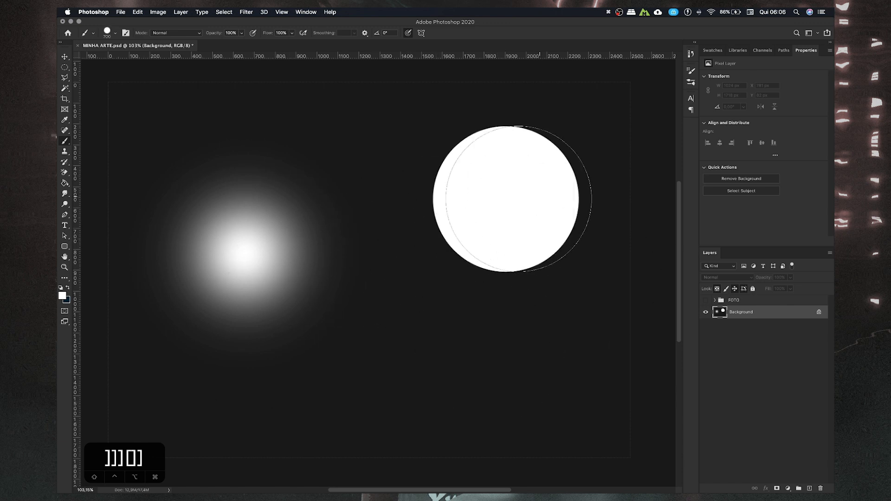
right_click(459, 308)
left_click(530, 342)
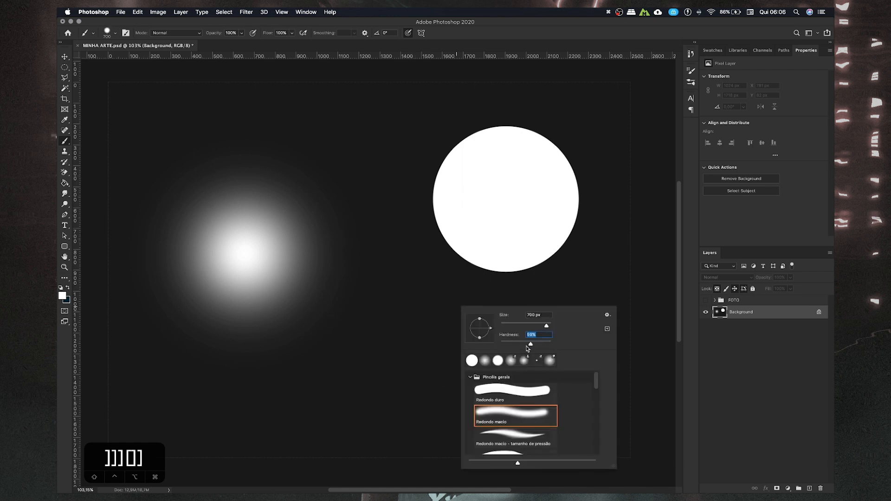
left_click(394, 376)
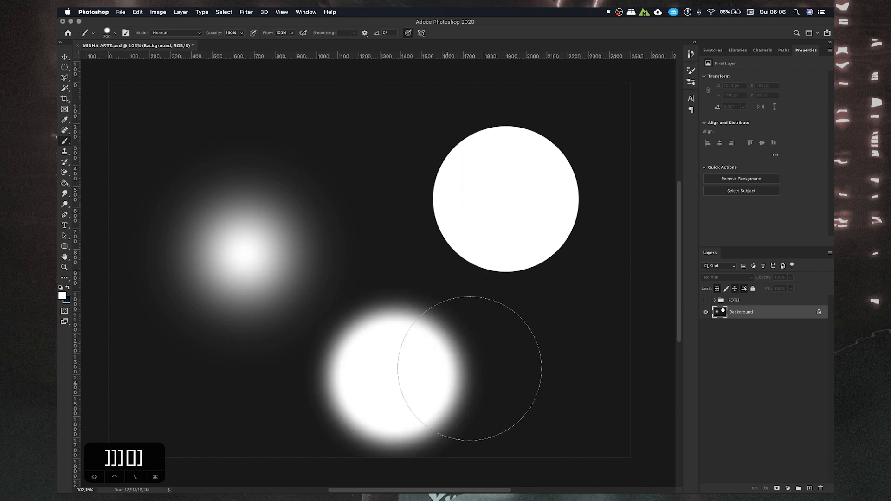
- Inspect the medium-hardness dab's edge closely and undo all three white test dabs
scroll(388, 432, "up", 3)
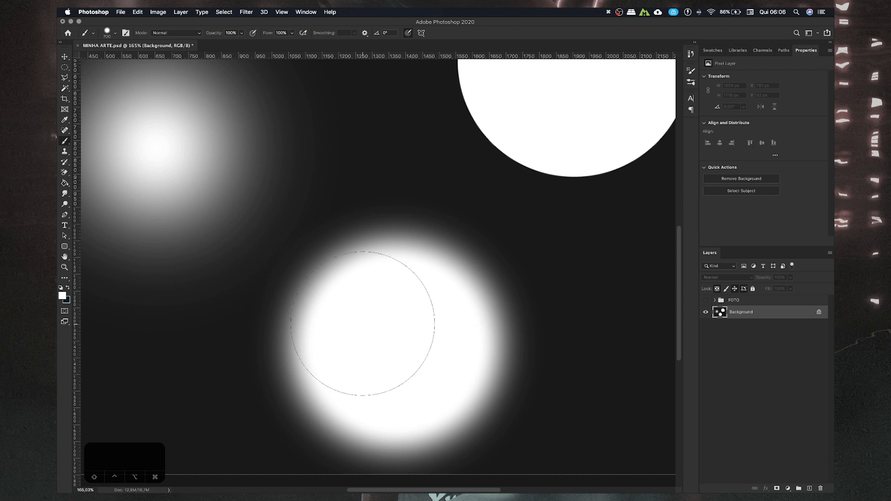
scroll(360, 325, "down", 3)
key("super+z")
key("super+z")
key("super+z")
left_click_drag(425, 258, 633, 420)
- Add a new empty layer above the Background and set the foreground colour to near-black 111111
left_click(810, 489)
left_click_drag(483, 322, 130, 235)
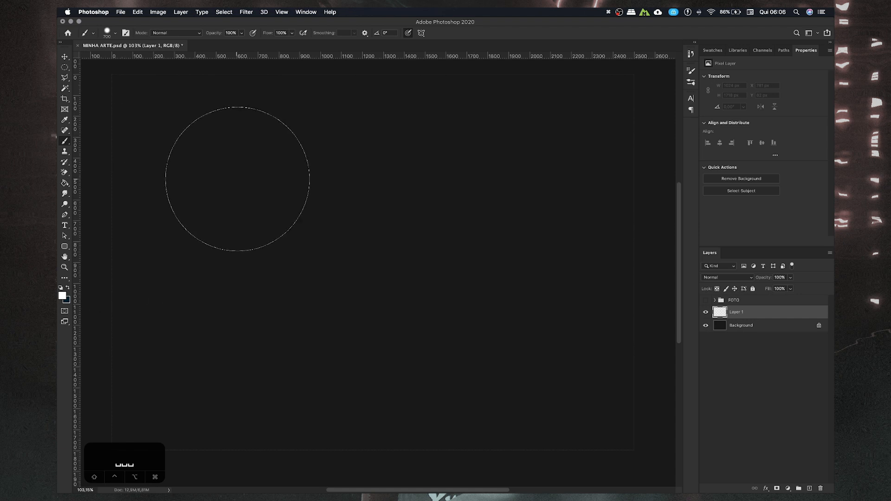
left_click(304, 204, "alt")
left_click(62, 296)
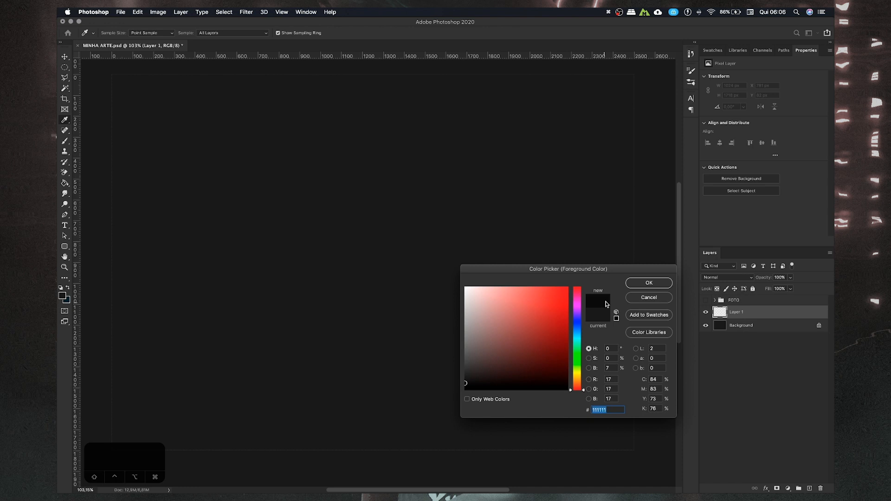
left_click(648, 282)
- Enlarge the brush to about 2100 px and paint near-black shading along the bottom edge of the canvas on Layer 1
scroll(473, 295, "down", 3)
key("bracketright")
key("bracketright")
key("bracketright")
key("bracketright")
key("bracketright")
key("bracketright")
scroll(473, 293, "down", 3)
key("bracketright")
key("bracketright")
key("bracketright")
left_click_drag(493, 357, 475, 366)
key("super+z")
key("bracketright")
key("bracketright")
left_click(457, 373)
left_click(422, 373)
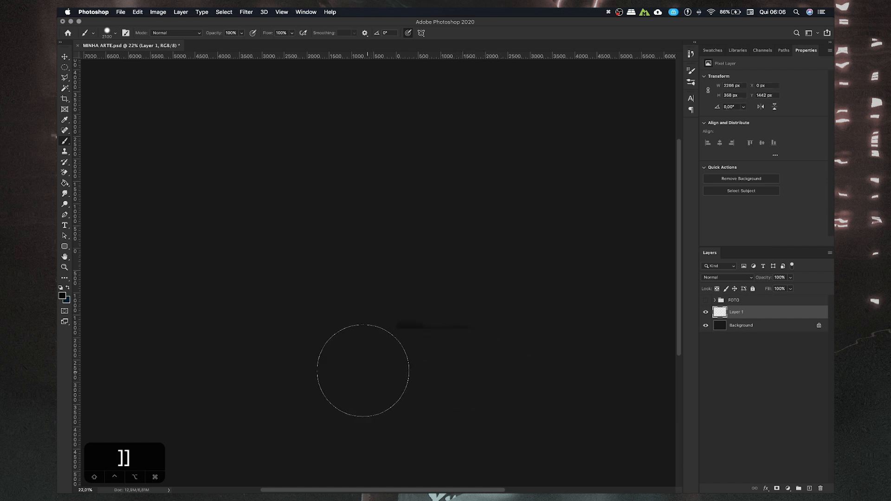
- Enlarge the brush to 2500 px and shade the left edge of the canvas on Layer 1 with near-black
left_click(350, 335)
key("bracketright")
key("bracketright")
key("bracketright")
key("bracketright")
left_click(345, 300)
left_click(373, 193)
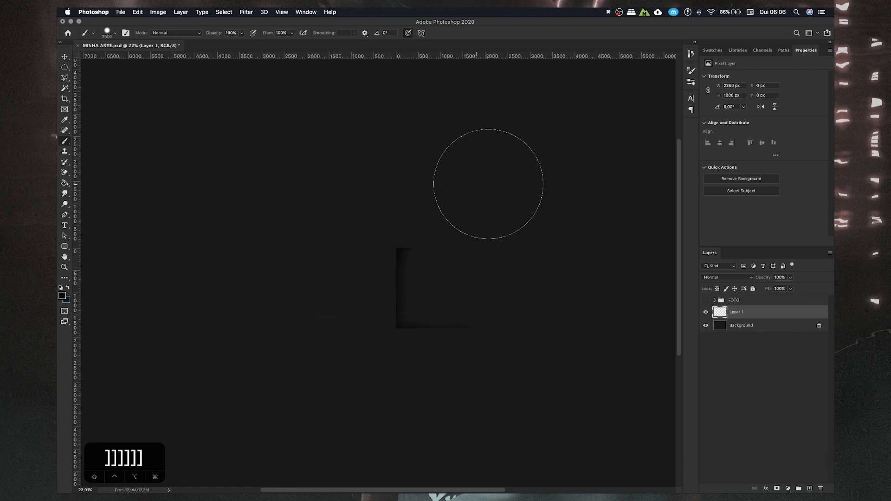
- Shade the canvas's right side and lower-right corner on Layer 1 with the near-black brush
left_click(549, 199)
scroll(558, 303, "up", 5)
left_click_drag(560, 306, 444, 255)
left_click_drag(590, 320, 475, 271)
mouse_move(587, 294)
left_mouse_down()
mouse_move(592, 319)
mouse_move(570, 389)
mouse_move(531, 398)
mouse_move(498, 424)
mouse_move(486, 414)
mouse_move(471, 431)
left_mouse_up()
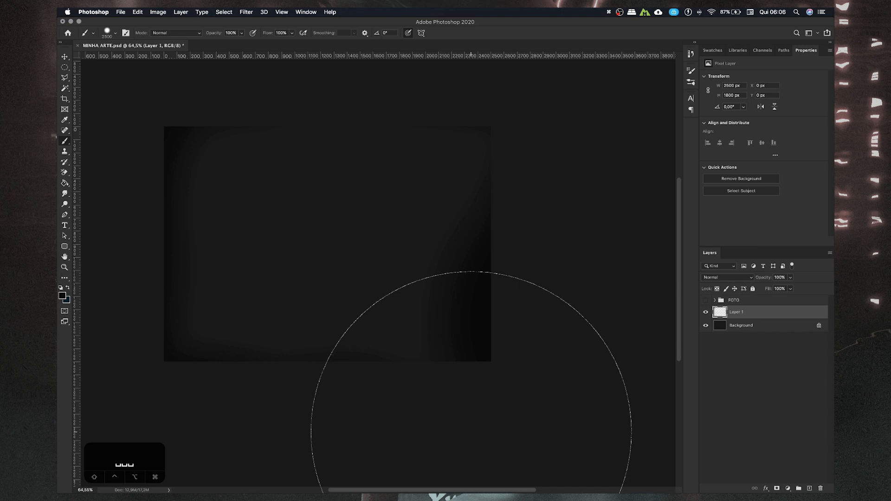
- Soften the 2500 px brush and undo the heavy strokes on the canvas's right side and lower-right corner
right_click(429, 279)
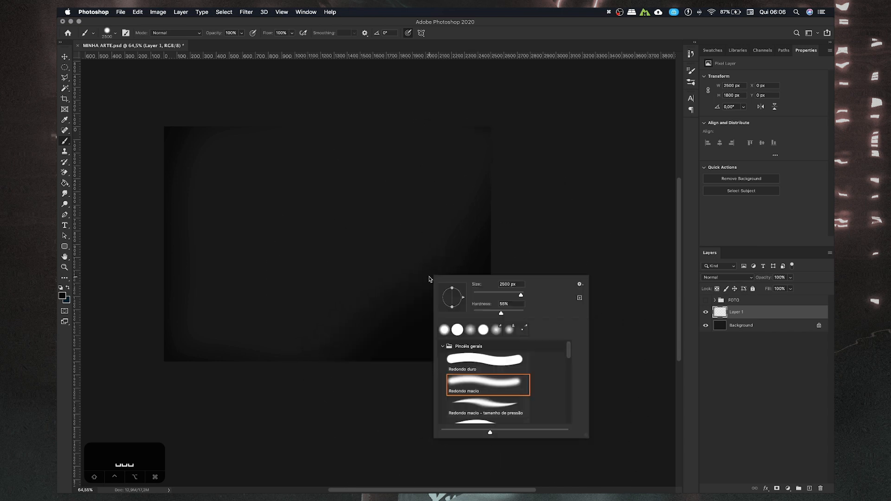
left_click(431, 213)
key("cmd+z")
key("cmd+z")
key("super+z")
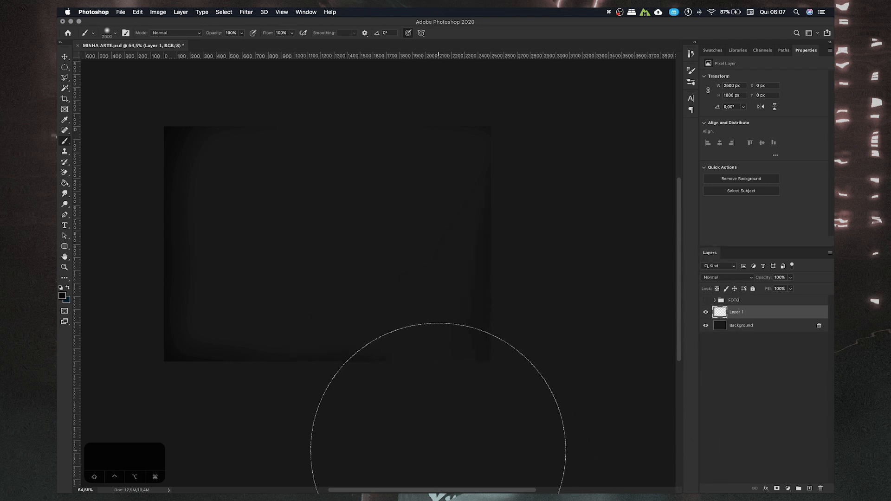
- Build an even, soft near-black vignette around all the canvas edges on Layer 1 with the 2500 px brush
left_click(432, 449)
key("space")
left_click_drag(430, 332, 431, 334)
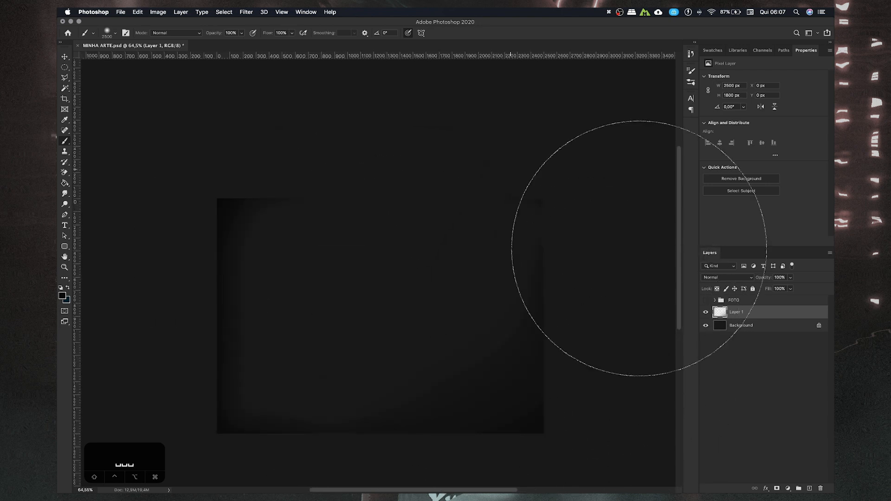
key("space")
left_click_drag(507, 277, 517, 258)
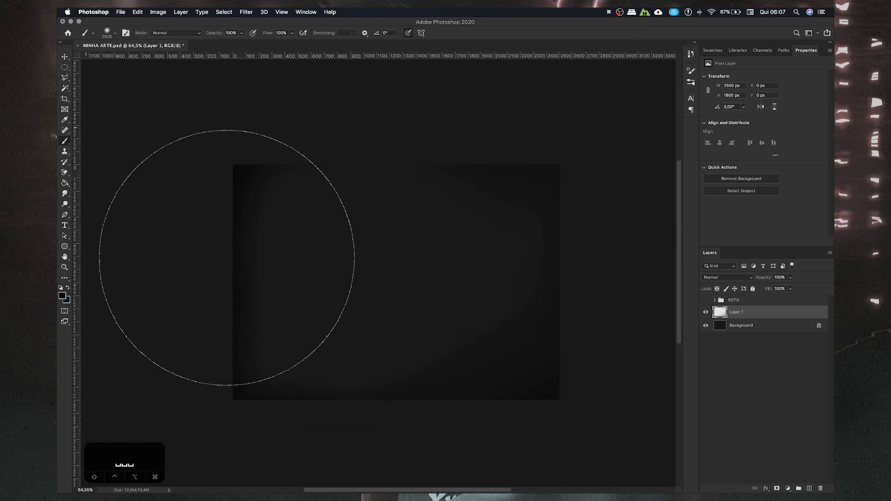
key("space")
left_click_drag(140, 229, 177, 171)
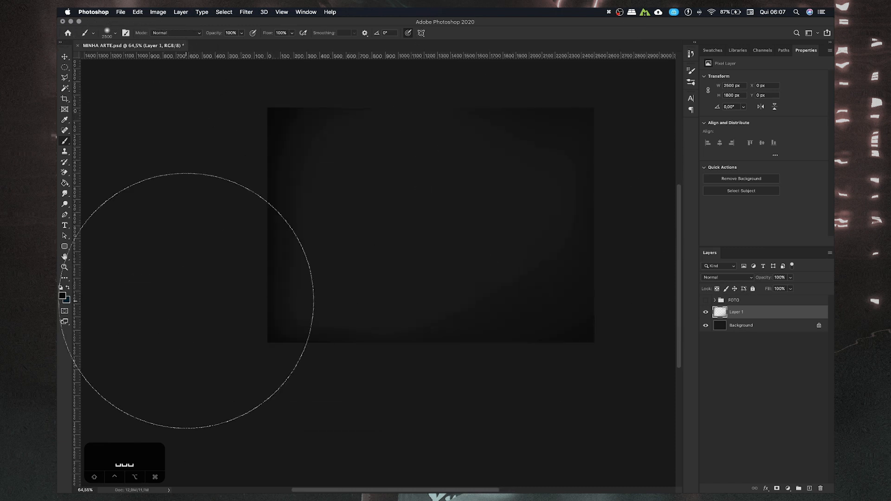
key("space")
left_click_drag(212, 267, 154, 338)
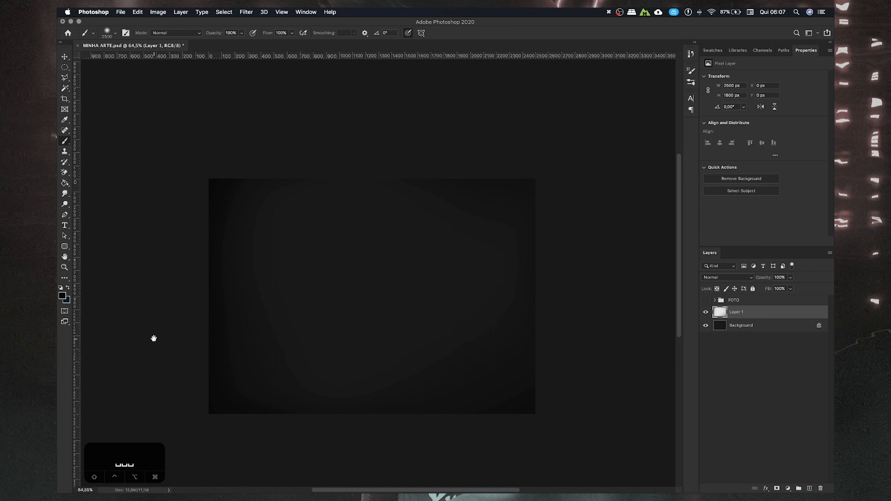
key("space")
left_click_drag(392, 222, 409, 194)
key("space")
left_click_drag(381, 266, 369, 264)
scroll(379, 265, "up", 5)
scroll(378, 266, "down", 4)
key("space")
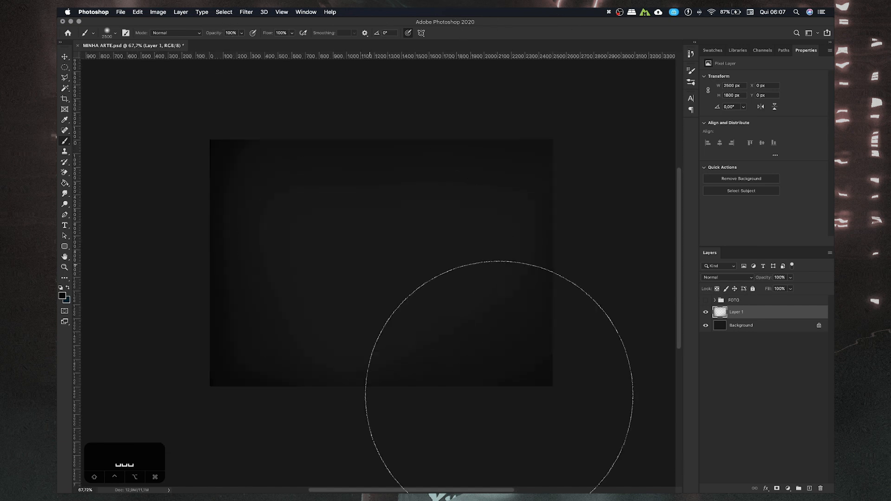
scroll(378, 264, "up", 3)
scroll(400, 253, "up", 1)
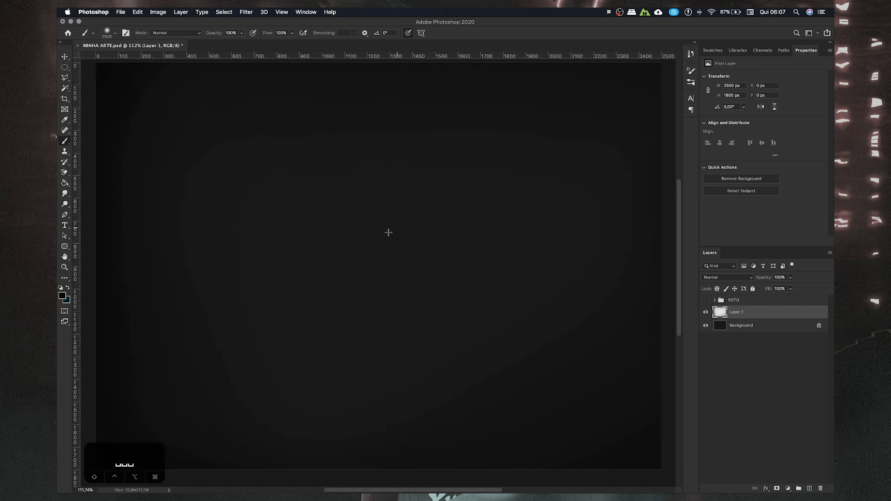
- Show the FOTO group again and merge Layer 1 with the Background layer
left_click(705, 301)
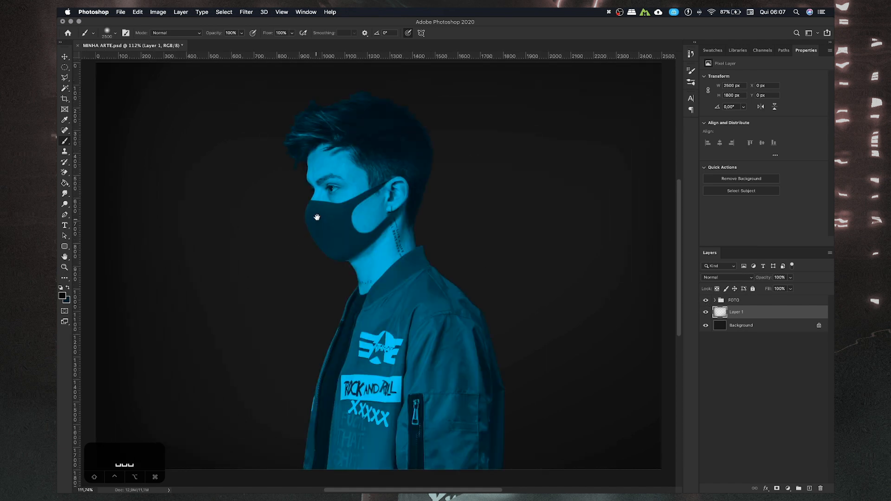
left_click_drag(313, 222, 317, 223)
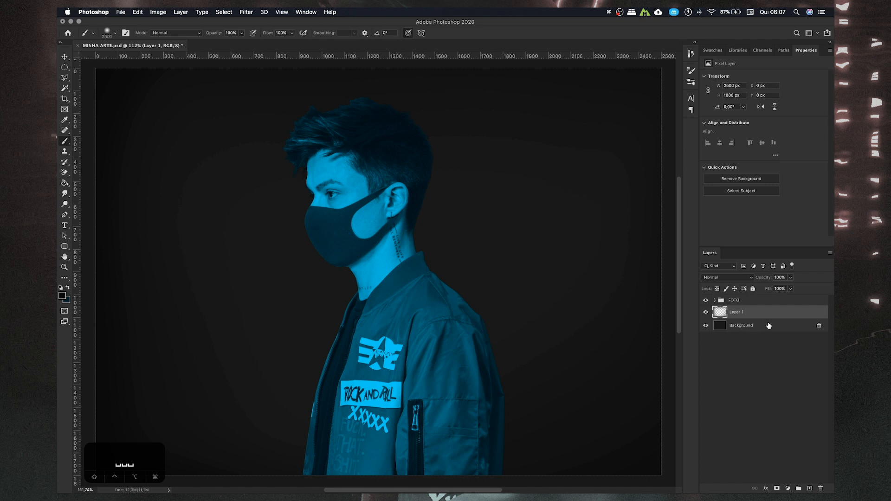
left_click(753, 327, "shift")
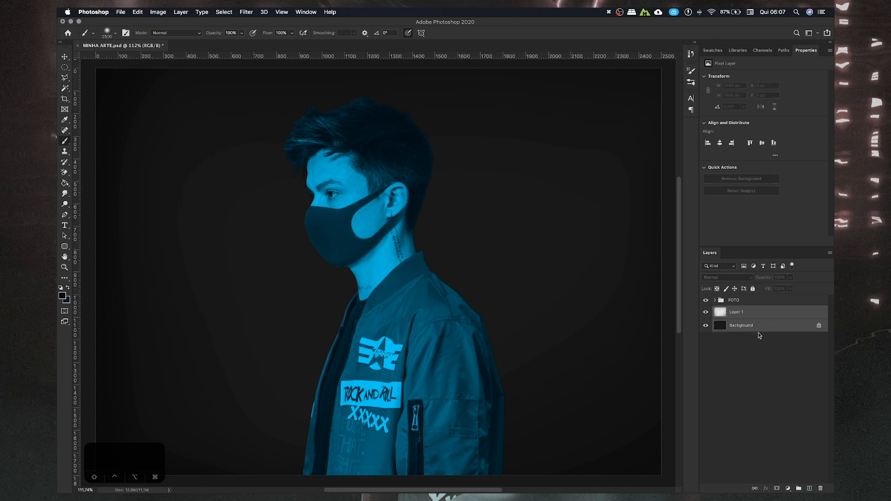
key("super+e")
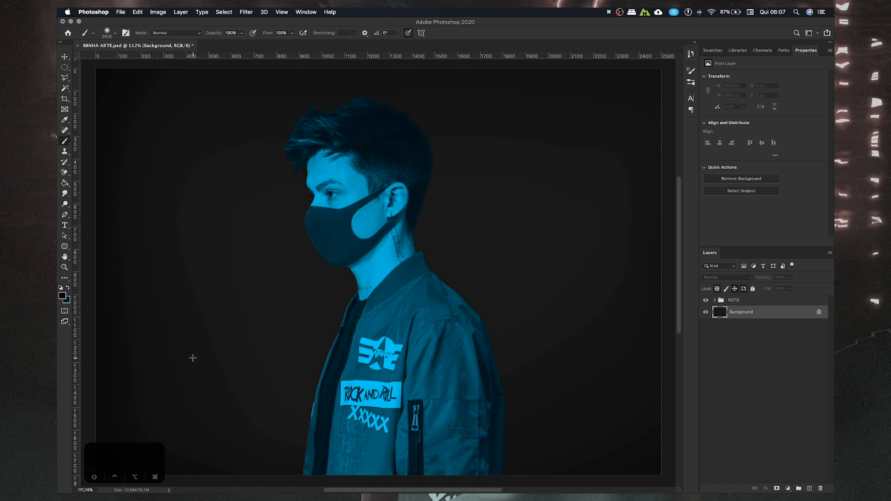
left_click_drag(446, 269, 449, 266)
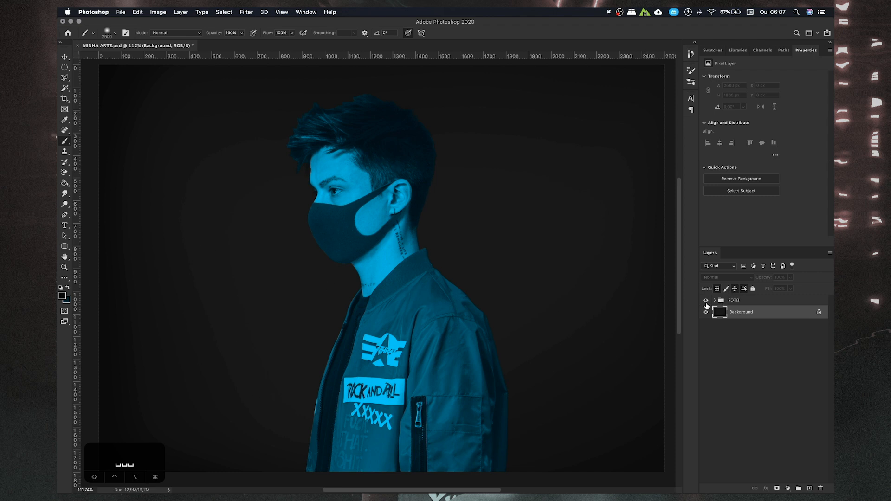
- Hide the FOTO group and set up the Ellipse tool with no fill and a 5 px white stroke
left_click(707, 301)
left_click_drag(435, 181, 420, 174)
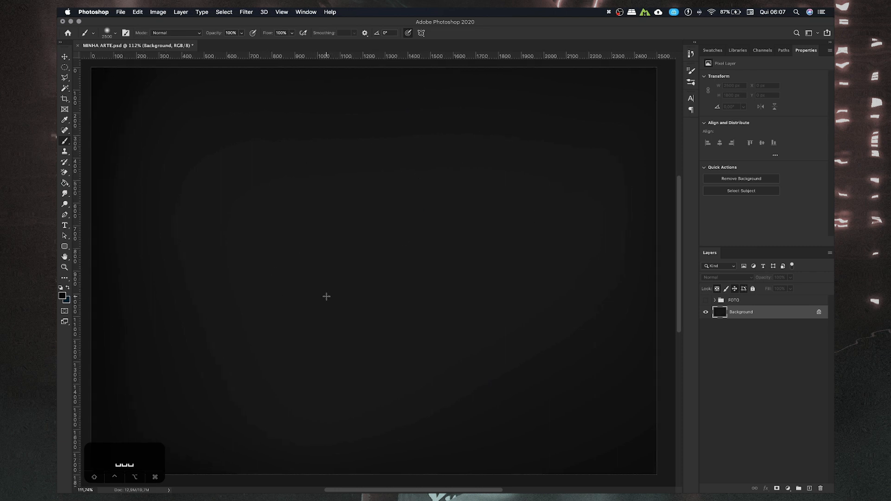
left_click(65, 247)
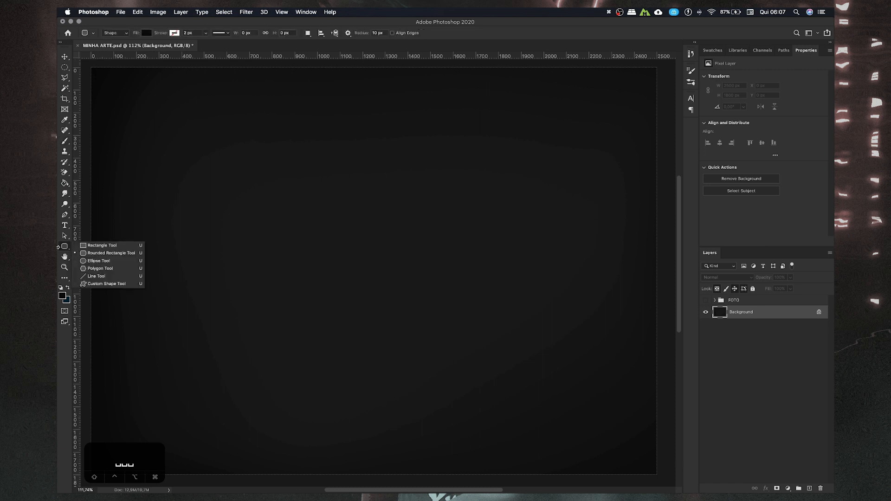
left_click(95, 261)
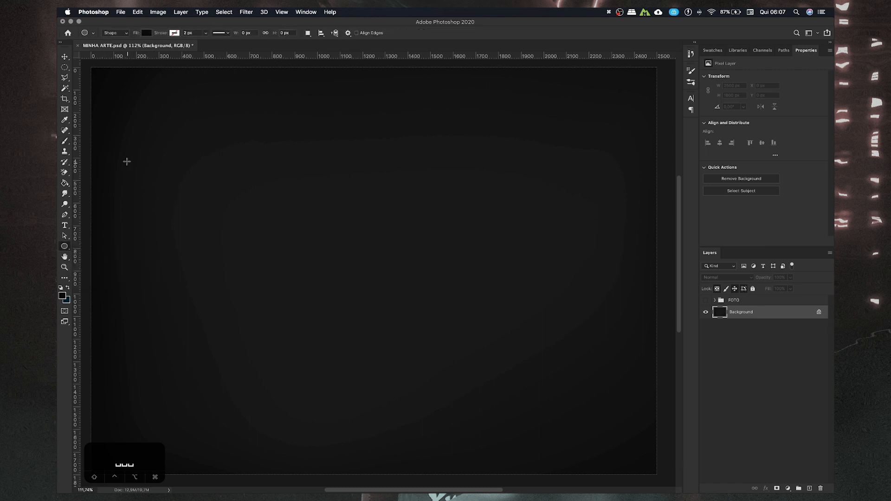
left_click(146, 33)
left_click(98, 50)
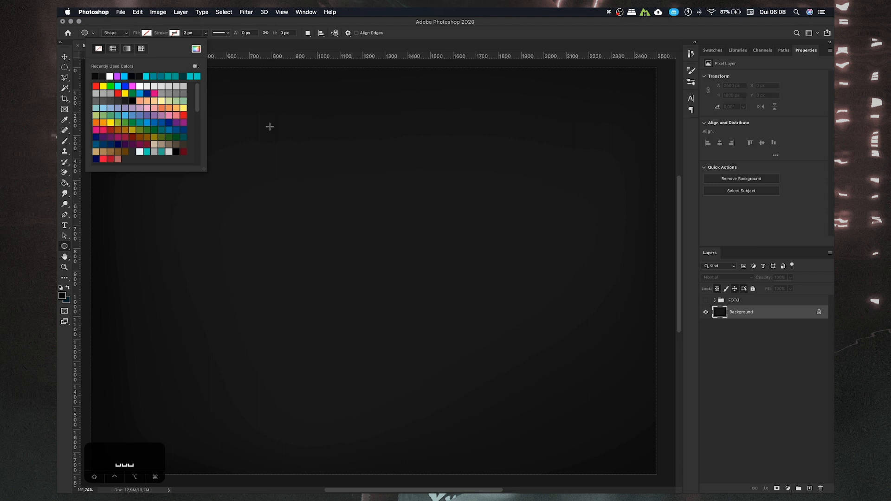
left_click(175, 33)
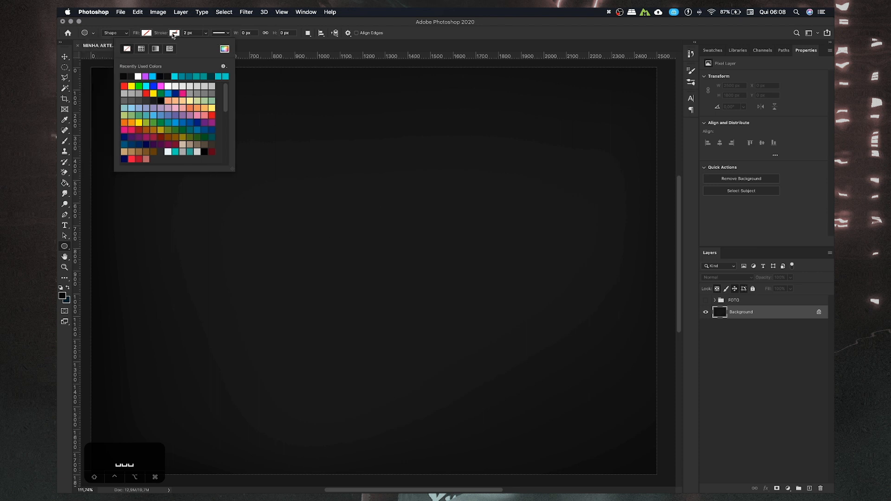
left_click(168, 86)
left_click_drag(157, 36, 157, 35)
type("5")
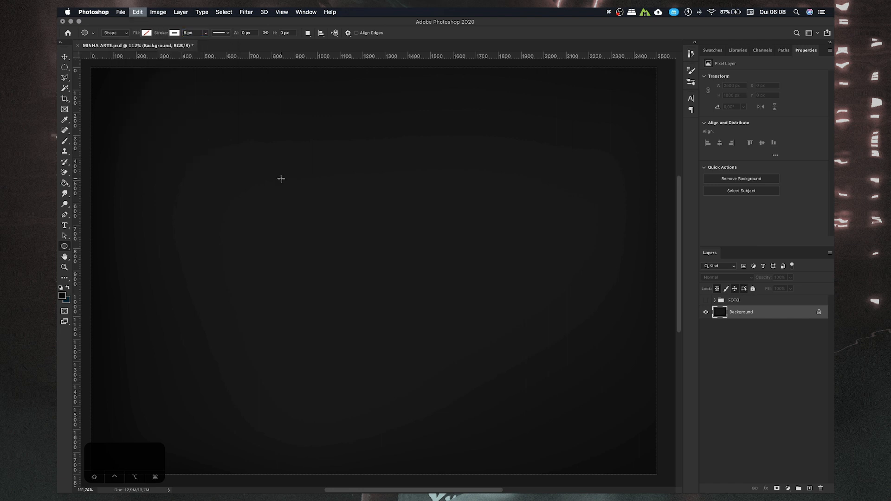
- Draw a circle about 765 px in diameter below the FOTO group and show that group again
mouse_move(275, 175)
left_mouse_down()
mouse_move(402, 244)
mouse_move(545, 349)
left_mouse_up()
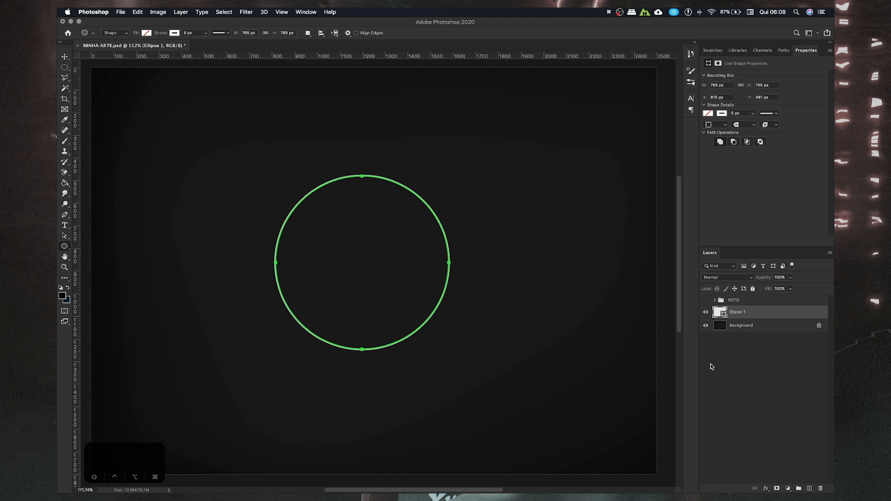
left_click(754, 362)
left_click(705, 300)
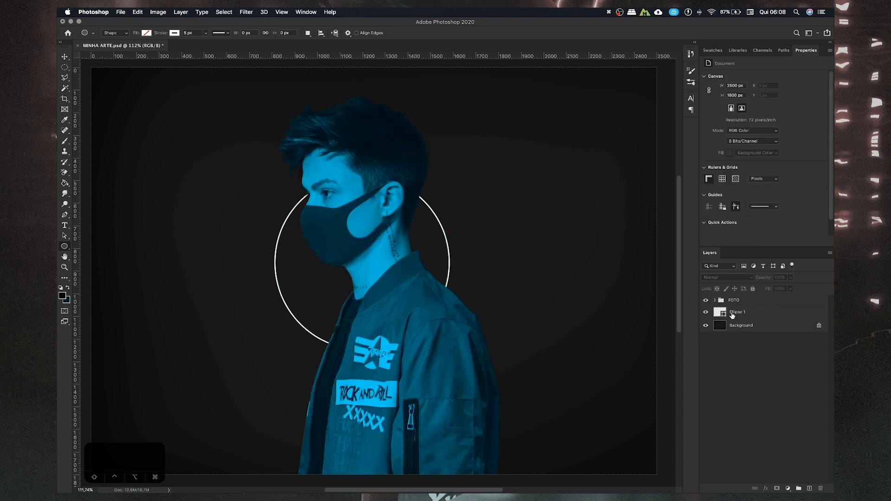
left_click(736, 302)
mouse_move(738, 316)
left_mouse_down()
mouse_move(737, 297)
mouse_move(738, 320)
left_mouse_up()
key("super+z")
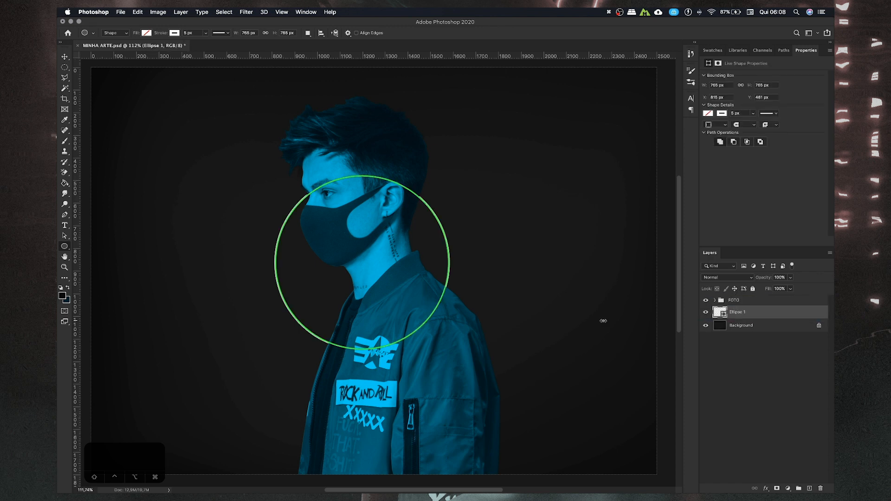
- Scale the circle up to about 950 px in diameter, check it against the photo, and hide the FOTO group
key("super+t")
left_click_drag(450, 176, 470, 155)
key("Return")
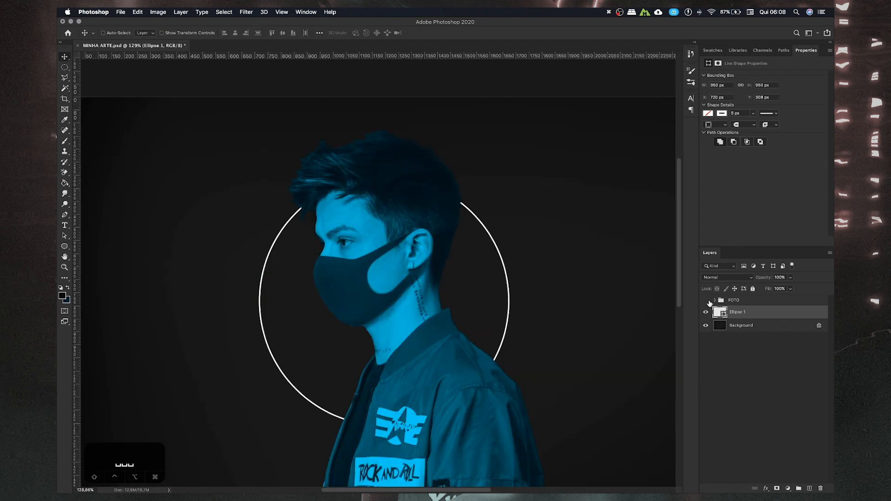
left_click(706, 300)
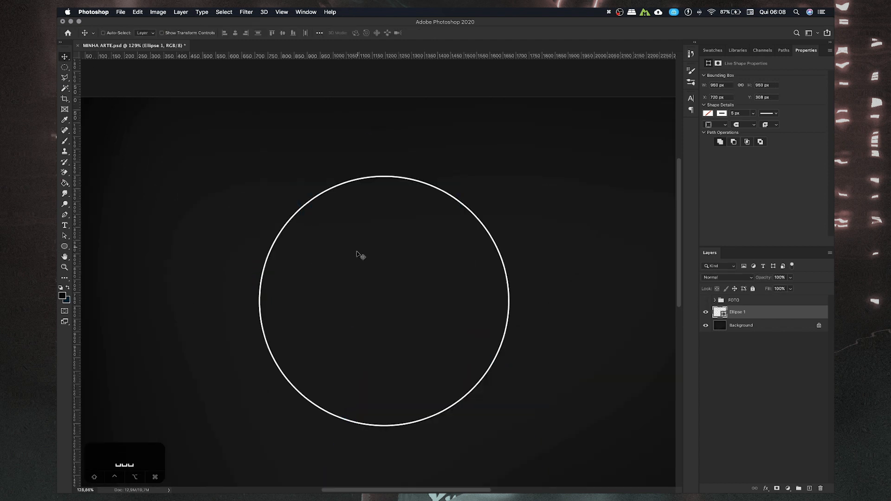
scroll(367, 199, "down", 3)
scroll(337, 242, "down", 3)
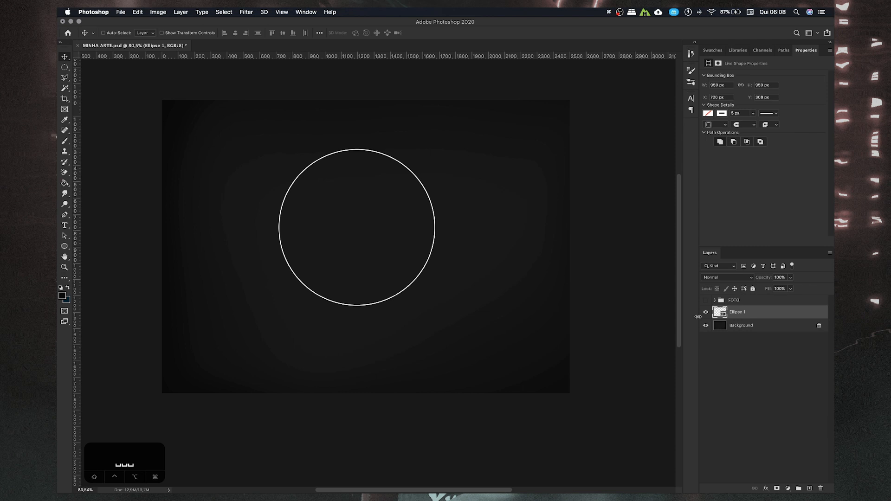
left_click(706, 300)
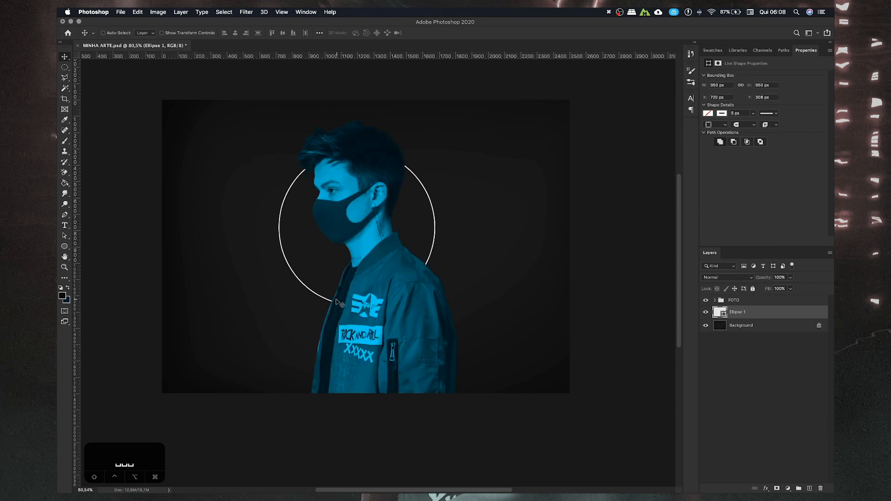
left_click(706, 300)
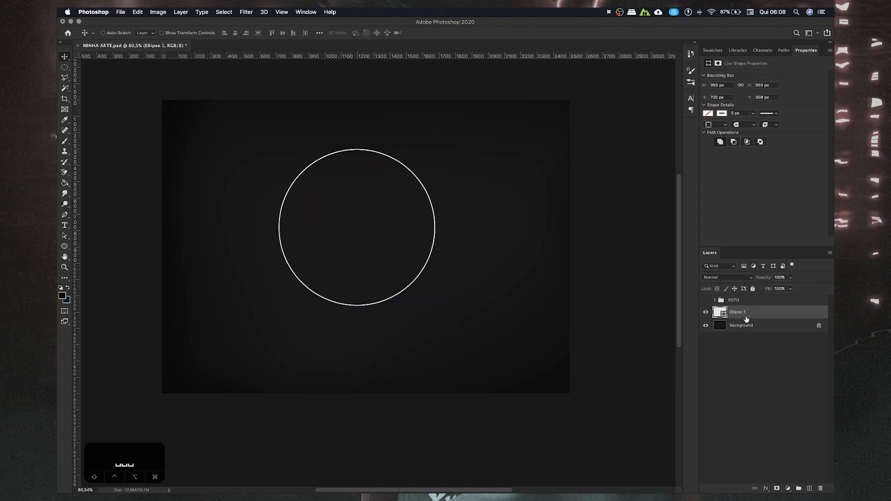
- Centre the circle on the canvas at X 775 px, Y 425 px
key("super+t")
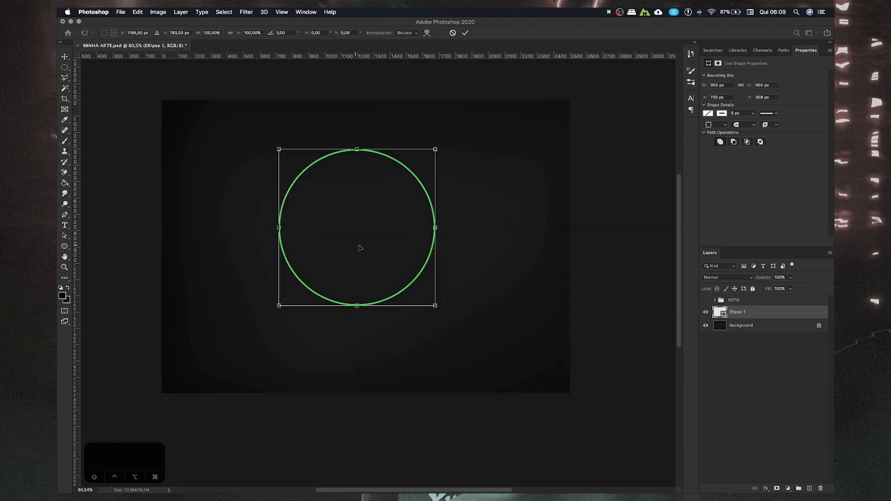
left_click_drag(360, 201, 400, 212)
key("super+h")
scroll(374, 231, "up", 8)
scroll(397, 231, "down", 4)
scroll(396, 233, "down", 3)
left_click_drag(407, 228, 372, 245)
key("super+h")
key("Return")
key("space")
scroll(384, 251, "up", 5)
key("space")
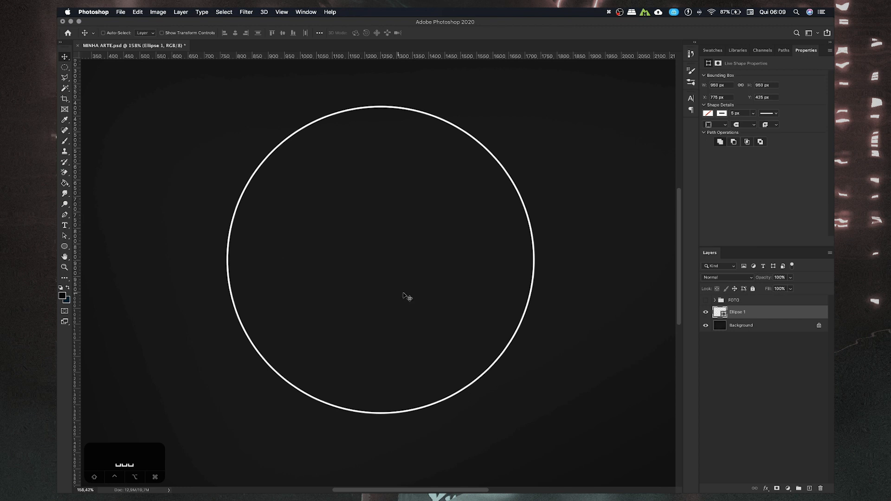
- Draw a thin vertical rounded rectangle about 4 × 148 px over the circle's left edge
left_click(65, 247)
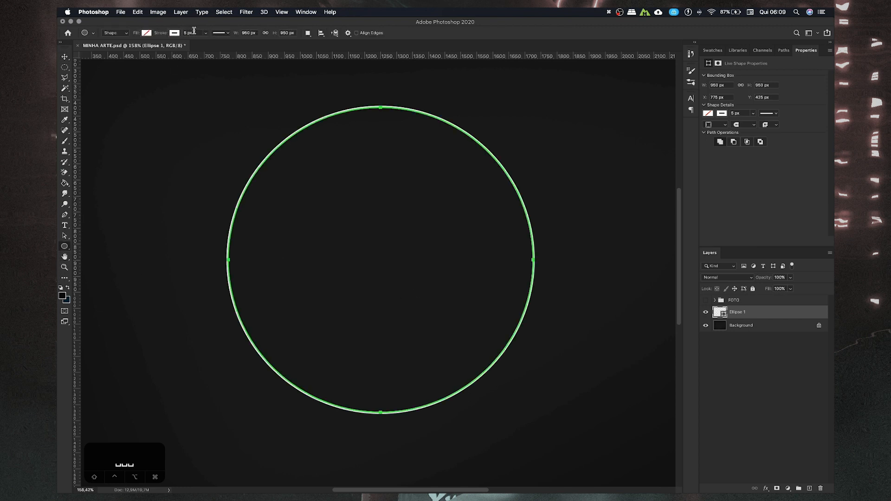
left_click(64, 247)
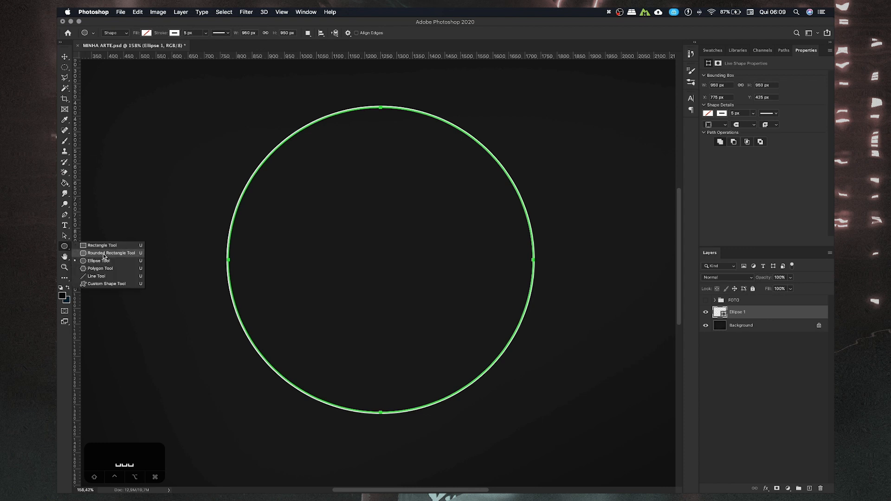
left_click(103, 254)
scroll(161, 275, "up", 3)
left_click(64, 246)
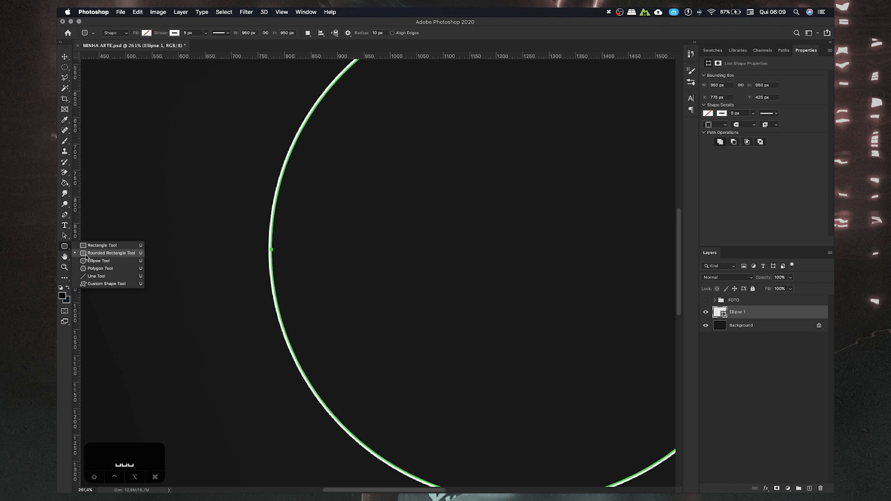
left_click(85, 255)
scroll(272, 244, "up", 8)
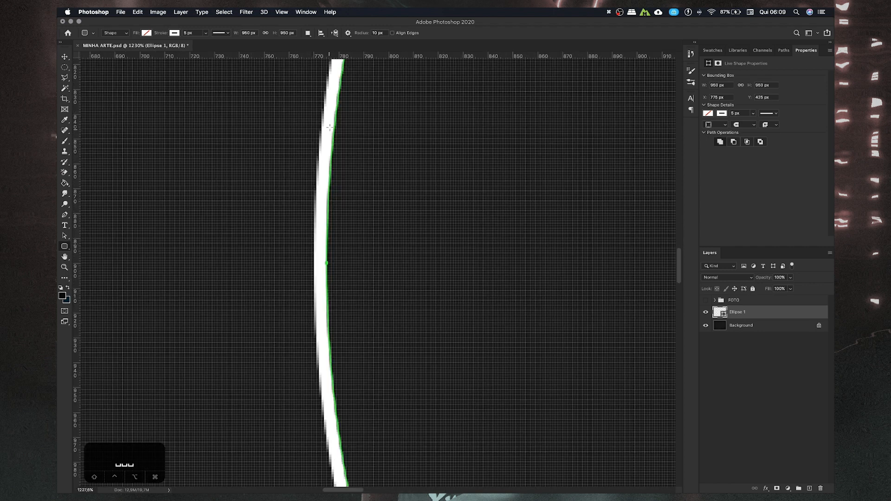
left_click_drag(318, 98, 324, 464)
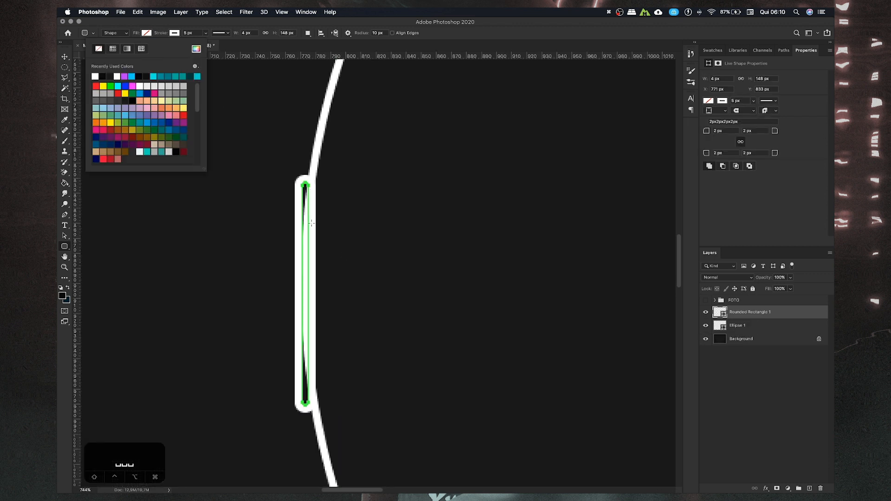
- Remove the rounded rectangle's stroke and fill it with white
left_click(175, 35)
left_click(177, 36)
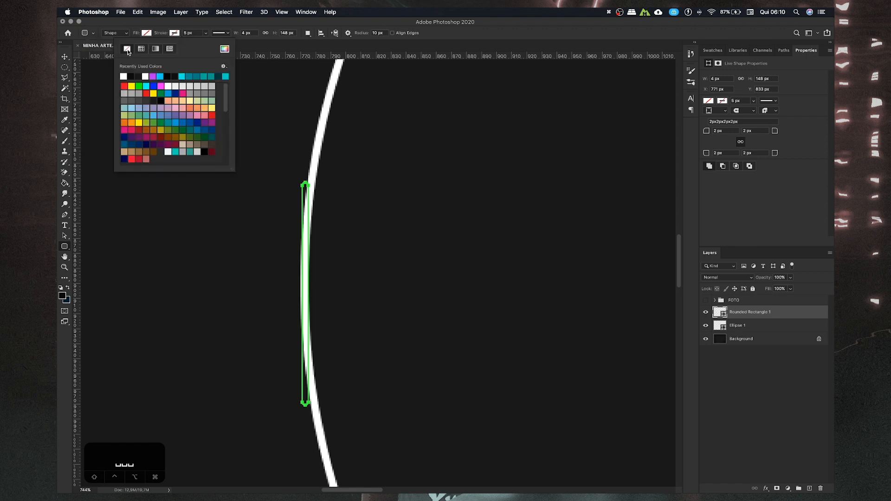
left_click(148, 34)
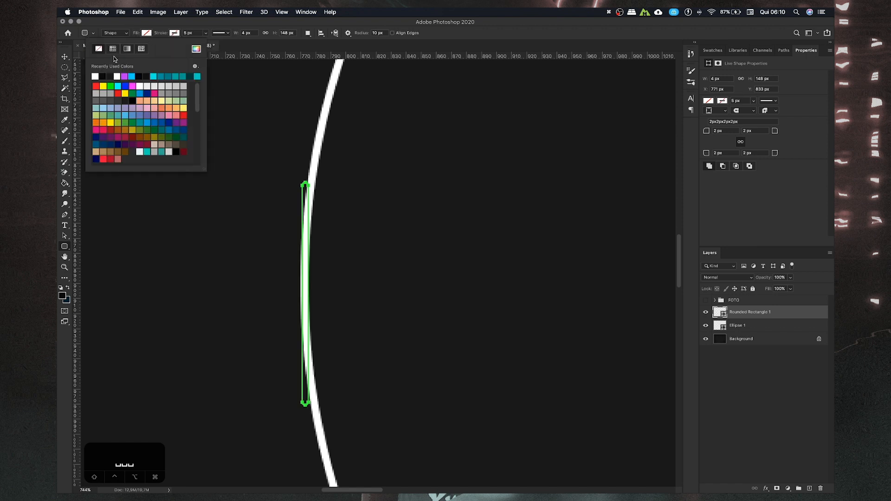
left_click(96, 75)
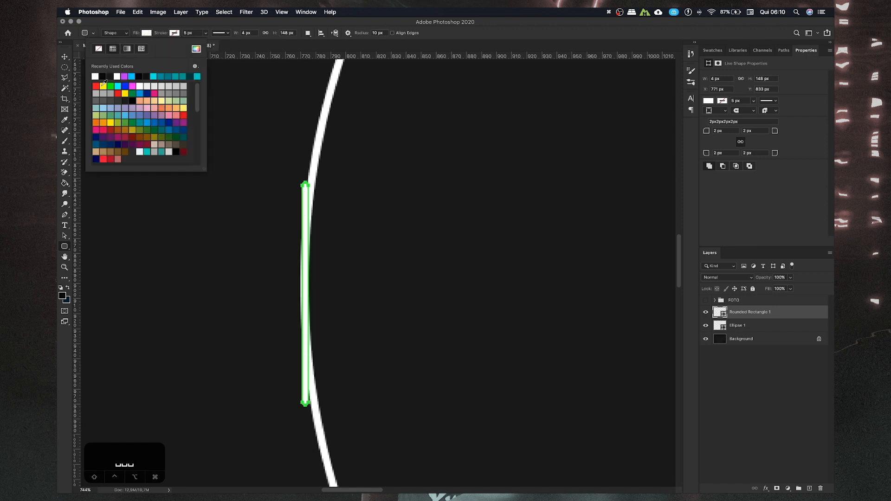
- Stretch the rounded rectangle upward into a vertical line about 730 px tall
left_click(63, 56)
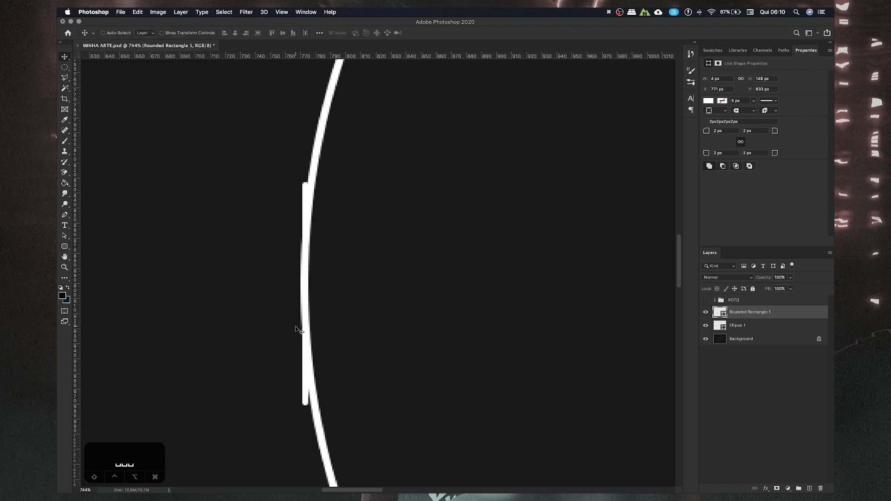
scroll(318, 320, "down", 2)
left_click_drag(330, 298, 272, 298)
scroll(300, 338, "down", 2)
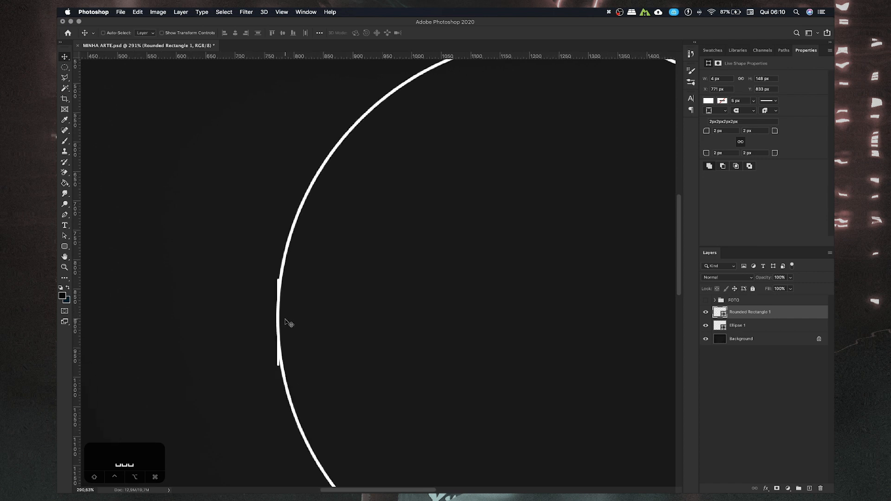
key("super+t")
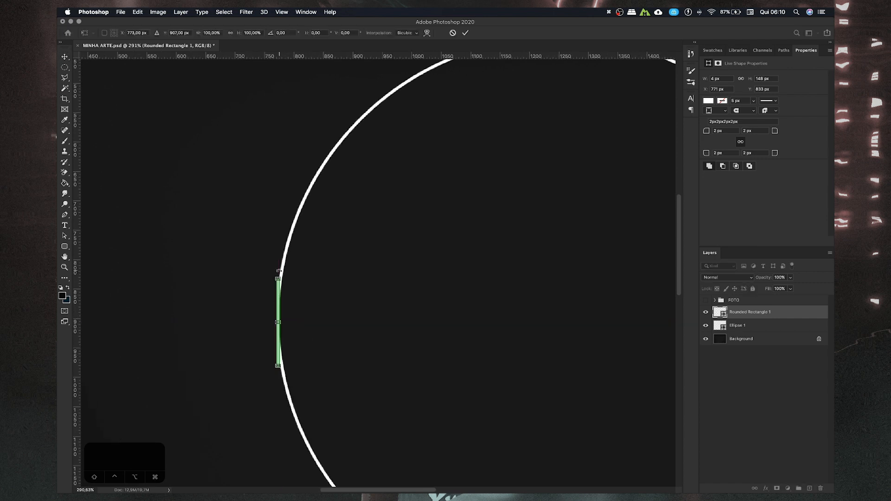
scroll(278, 277, "up", 3)
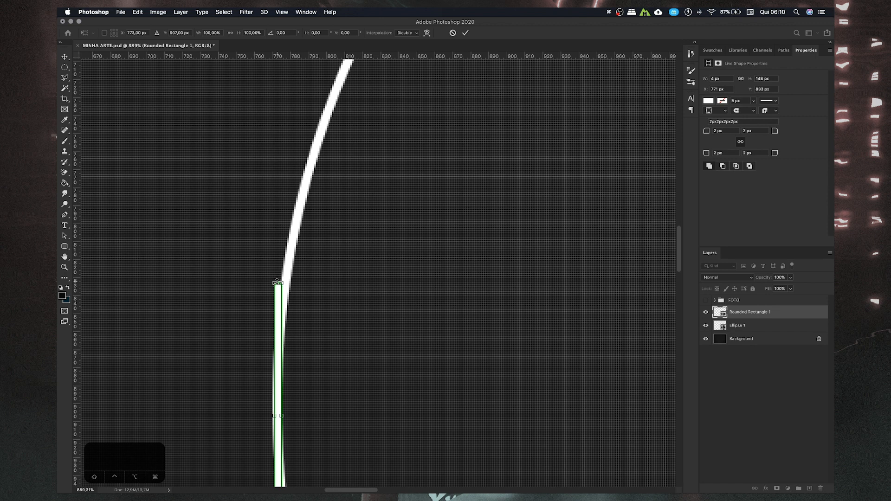
scroll(277, 282, "down", 2)
left_click_drag(277, 278, 277, 110)
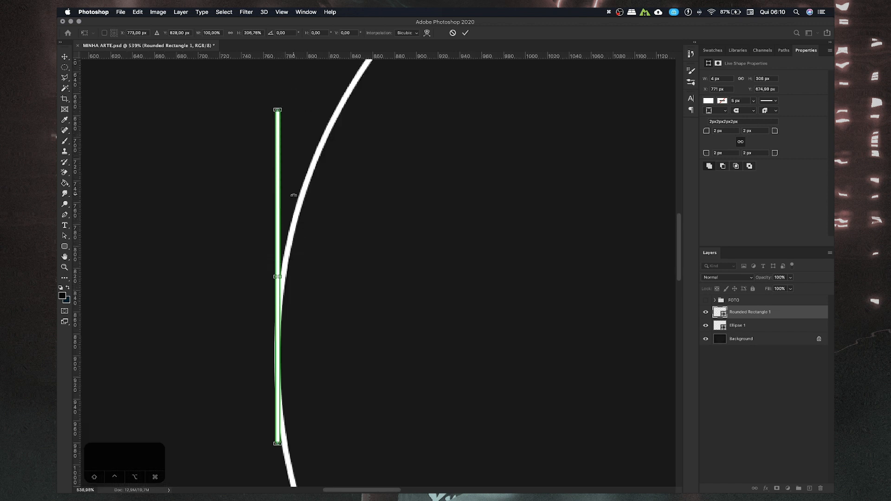
scroll(293, 194, "down", 5)
left_click_drag(266, 190, 268, 88)
scroll(301, 289, "up", 3)
scroll(299, 304, "down", 3)
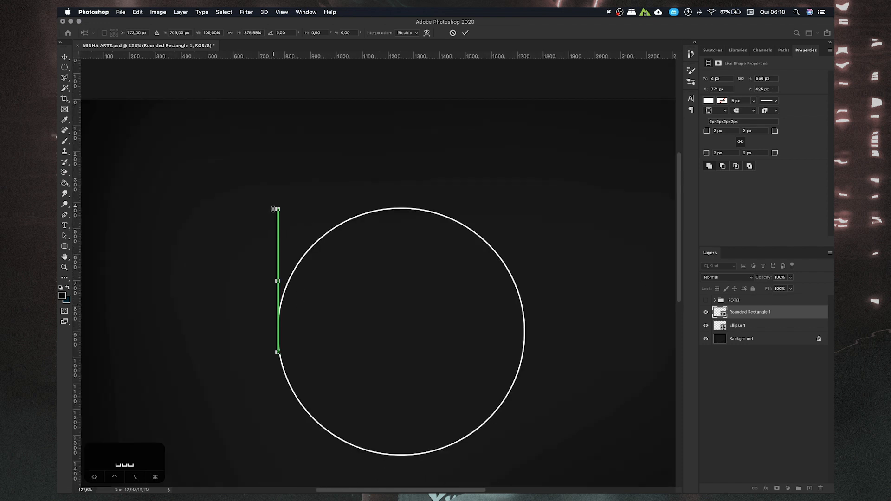
left_click_drag(278, 206, 277, 164)
key("Return")
- Move the vertical line onto the circle's vertical axis with its lower end at the circle's centre
left_click_drag(345, 269, 324, 262)
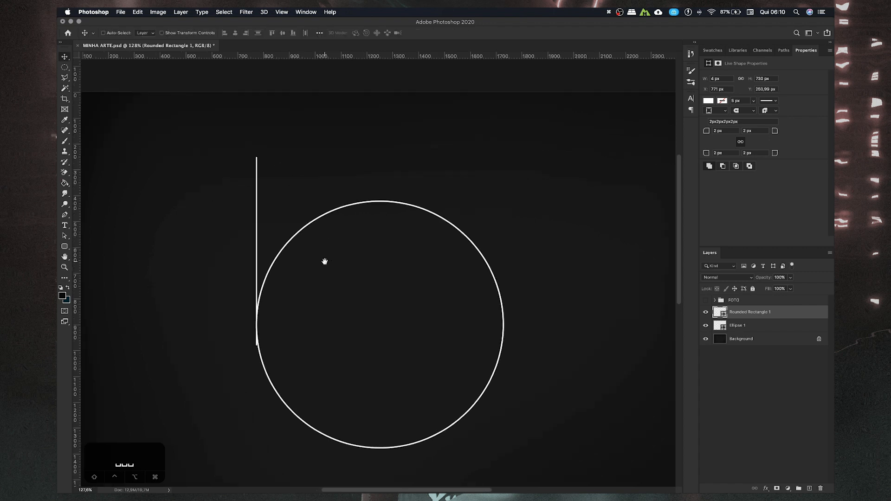
left_click_drag(273, 283, 397, 259)
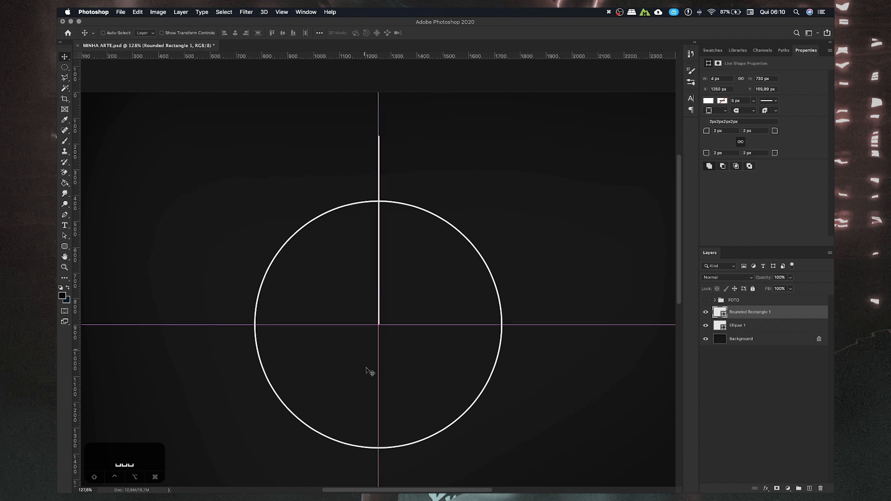
mouse_move(387, 314)
left_mouse_down()
mouse_move(377, 324)
mouse_move(379, 308)
left_mouse_up()
scroll(371, 297, "up", 3)
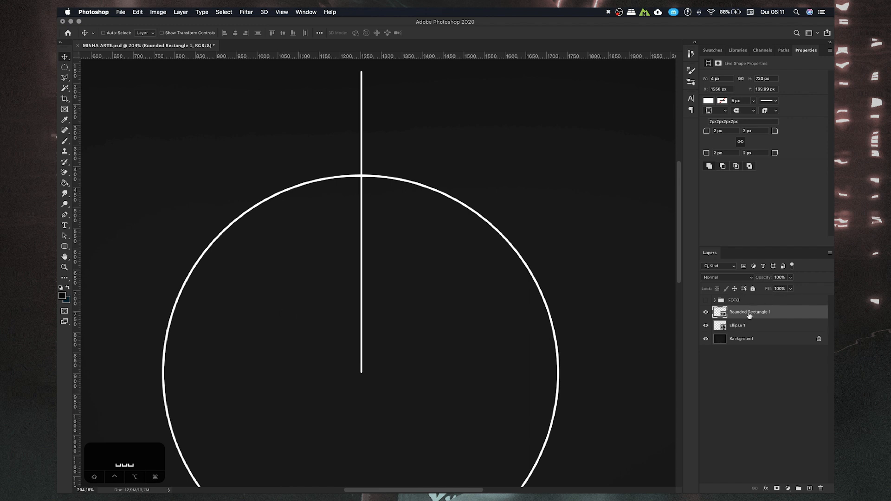
key("super+t")
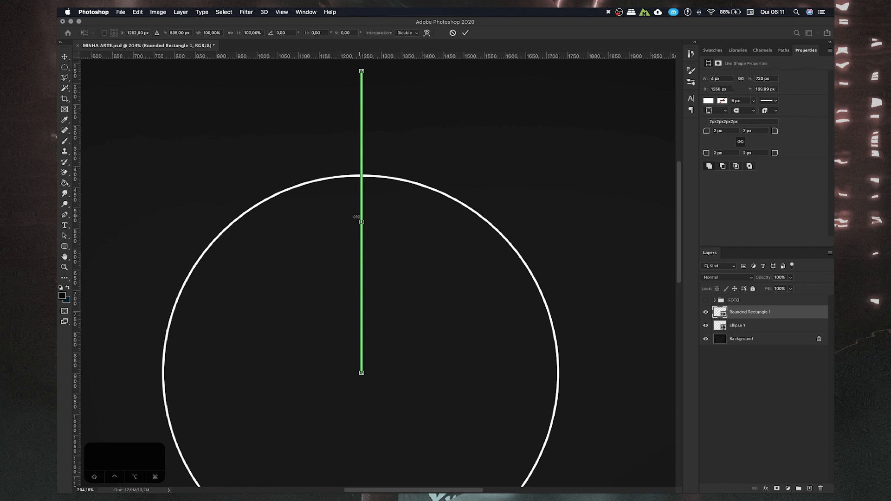
scroll(365, 319, "down", 3)
scroll(361, 313, "up", 5)
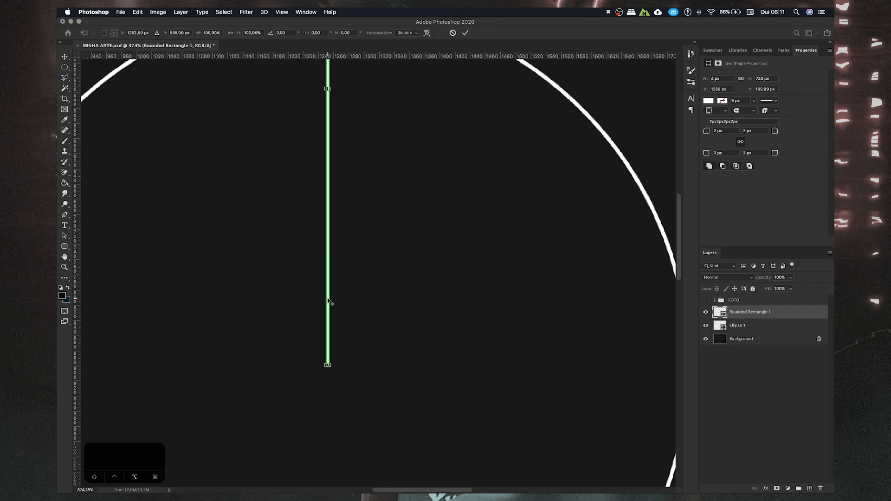
scroll(327, 301, "up", 5)
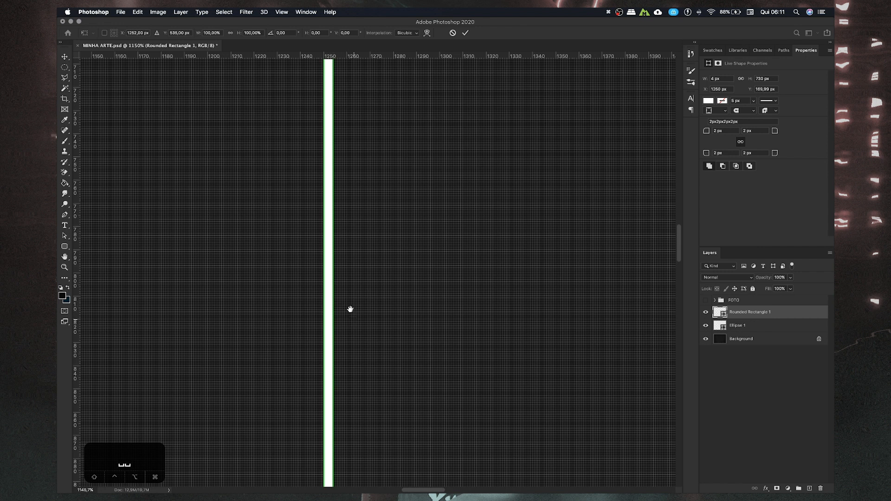
left_click_drag(352, 319, 332, 96)
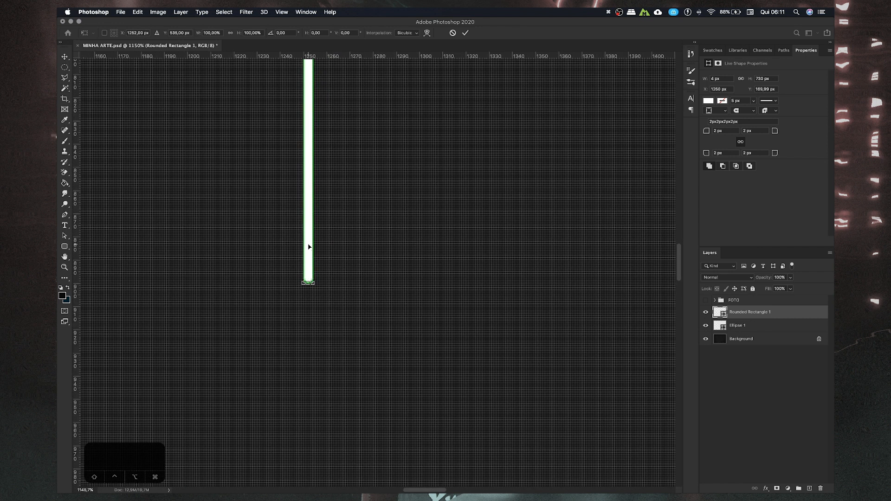
mouse_move(309, 248)
left_mouse_down()
mouse_move(309, 282)
mouse_move(310, 241)
left_mouse_up()
left_click_drag(308, 235, 309, 283)
key("super+0")
left_click_drag(361, 103, 350, 195)
key("super+z")
left_click_drag(357, 116, 365, 165)
key("super+z")
key("Return")
- Start a free transform of the vertical line and place its reference point at the line's lower end
key("super+t")
left_click_drag(358, 107, 346, 201)
key("super+z")
scroll(330, 268, "up", 5)
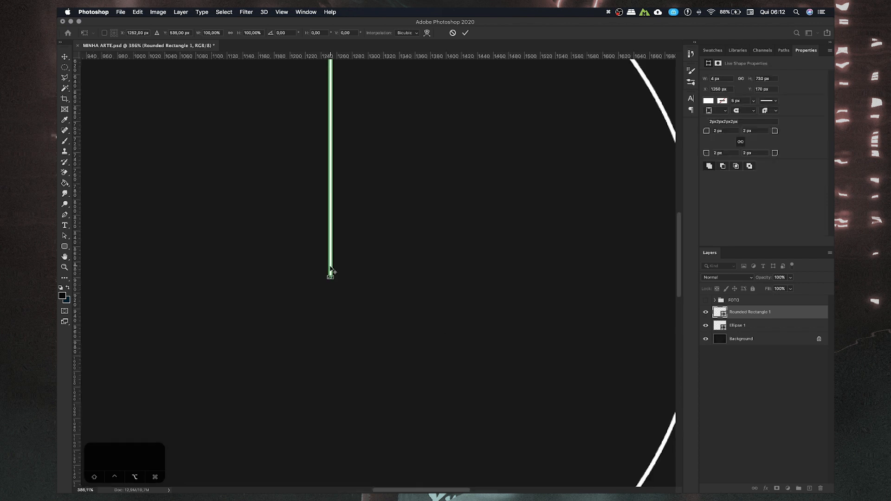
scroll(331, 270, "up", 3)
left_click_drag(331, 269, 330, 285)
- Rotate the line about 15° clockwise around its lower end at the circle's centre
scroll(378, 272, "down", 5)
left_click_drag(416, 121, 432, 139)
key("super+z")
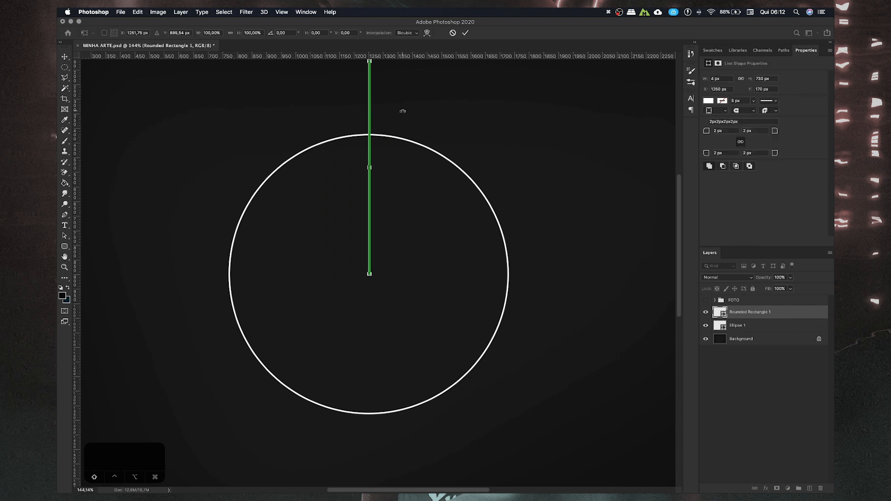
left_click_drag(411, 116, 400, 160)
left_click_drag(418, 104, 421, 129)
key("Return")
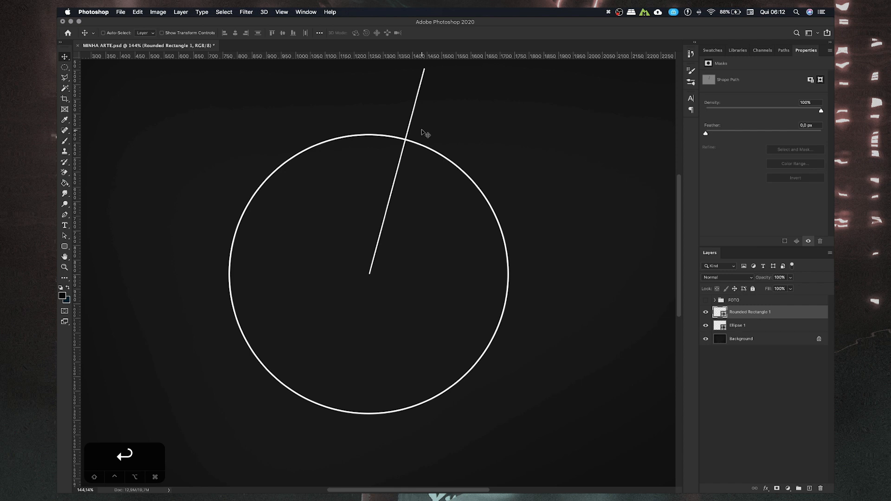
- Duplicate the line 23 times with the same rotation repeated each time, making a full ring of rays around the circle's centre
key("super")
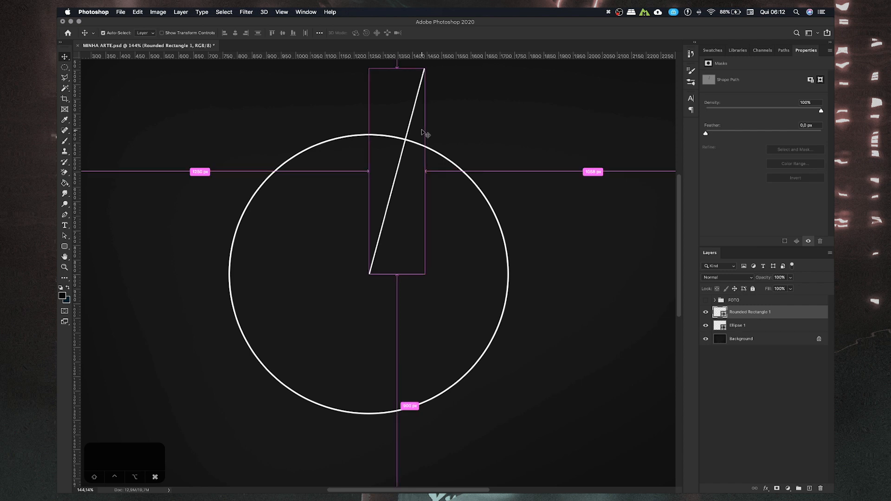
key("super+alt+shift+t")
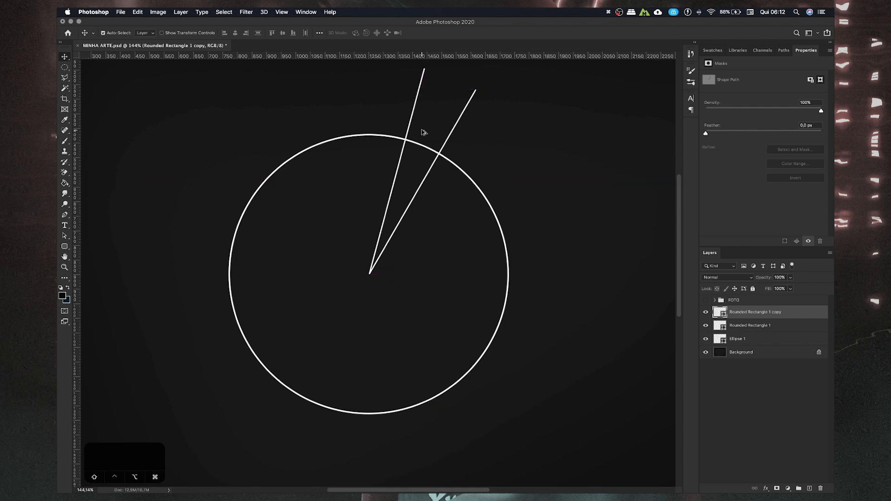
key("super+alt+shift+t")
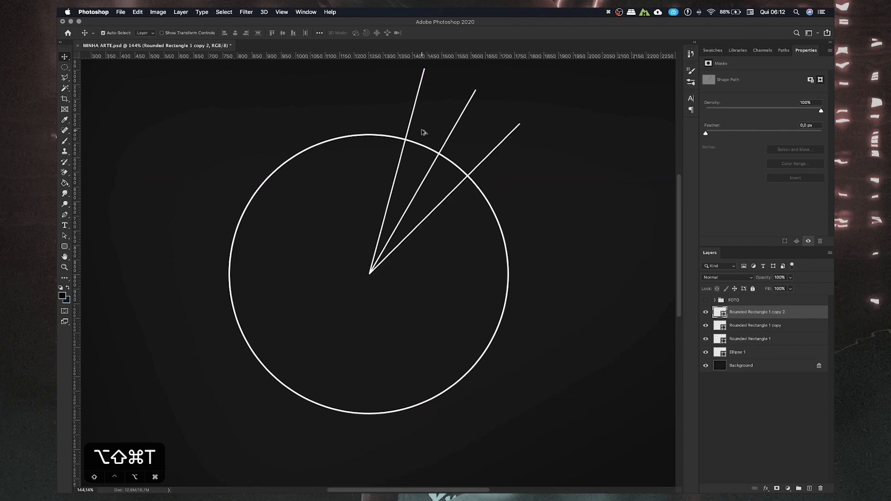
key("super+alt+shift+t")
key("super+alt+shift+t")
key("super+alt+shift+t")
key("super+alt+shift+t")
key("super+alt+shift+t")
key("super+alt+shift+t")
key("super+alt+shift+t")
key("super+alt+shift+t")
key("super+alt+shift+t")
key("super+alt+shift+t")
key("super+alt+shift+t")
key("super+alt+shift+t")
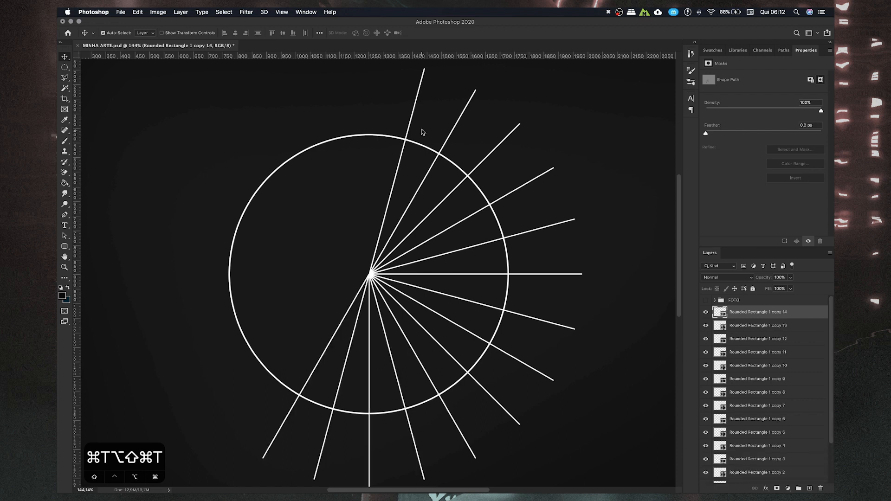
key("super+alt+shift+t")
key("super+alt+shift+t")
key("super+alt+shift+t")
key("super+alt+shift+t")
key("super+alt+shift+t")
key("super+alt+shift+t")
key("super+alt+shift+t")
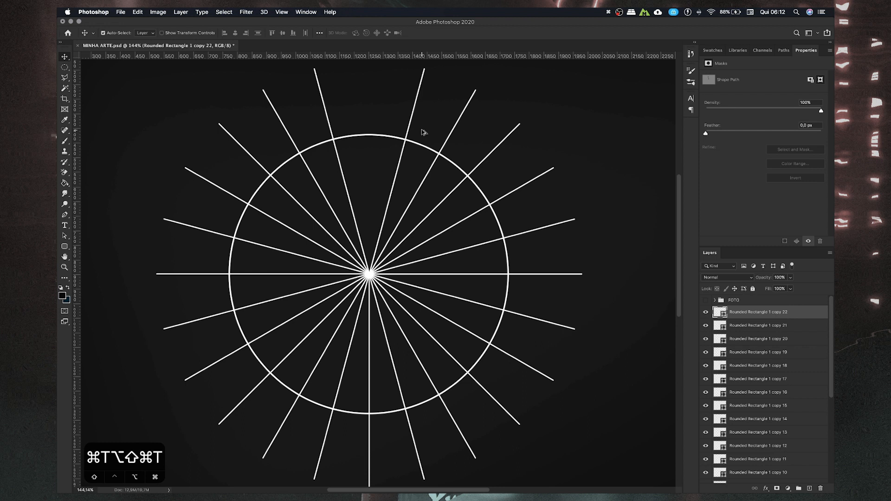
key("super+alt+shift+t")
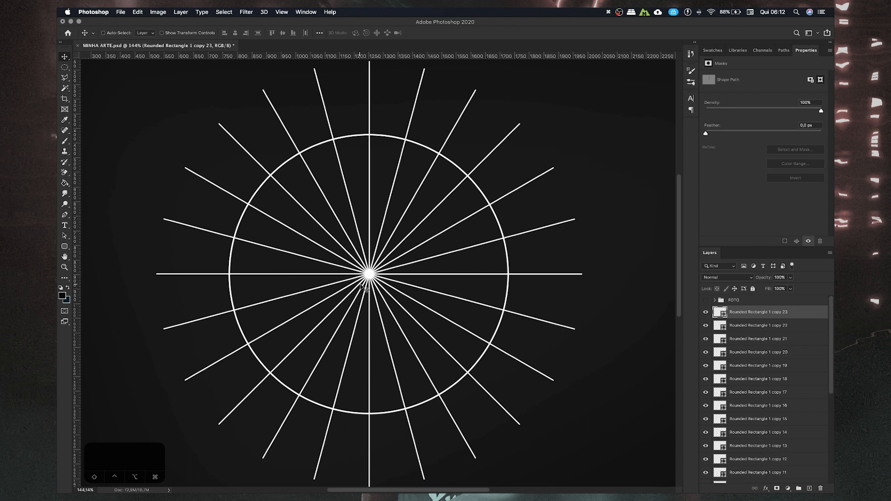
- Merge the original line and all its rotated copies into a single shape layer
scroll(365, 281, "down", 5)
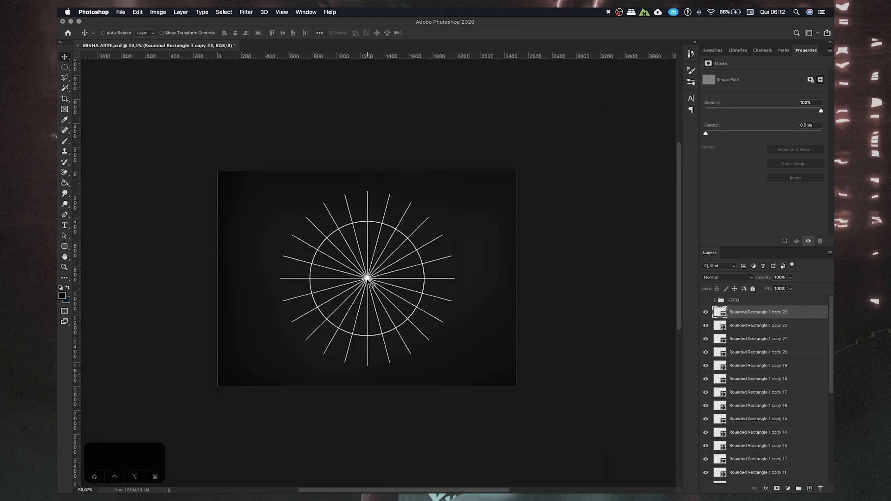
scroll(368, 278, "up", 3)
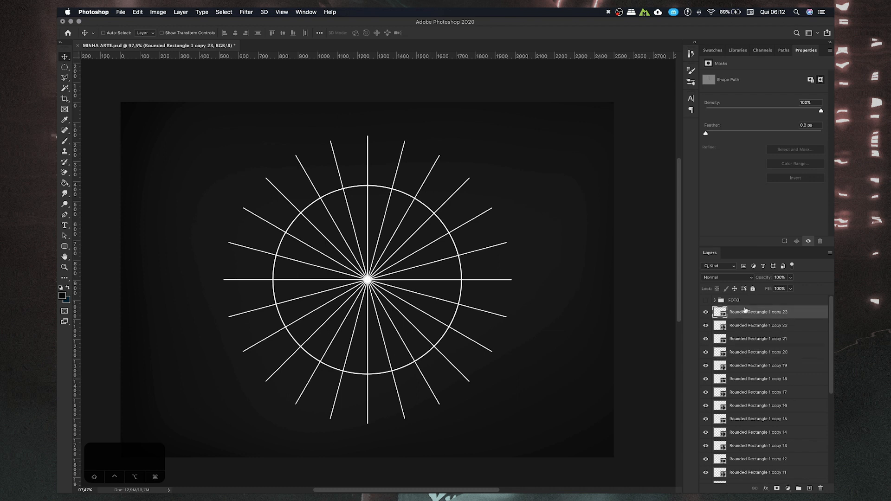
scroll(757, 316, "down", 5)
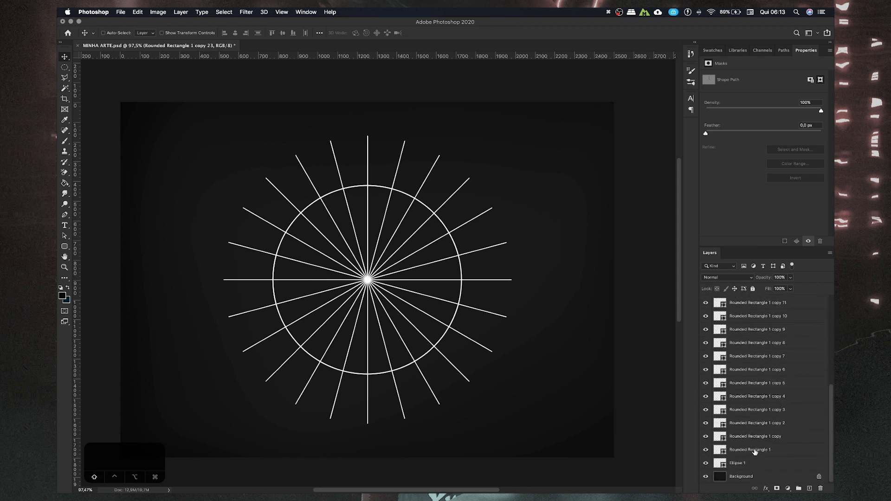
left_click(754, 450, "shift")
key("super+e")
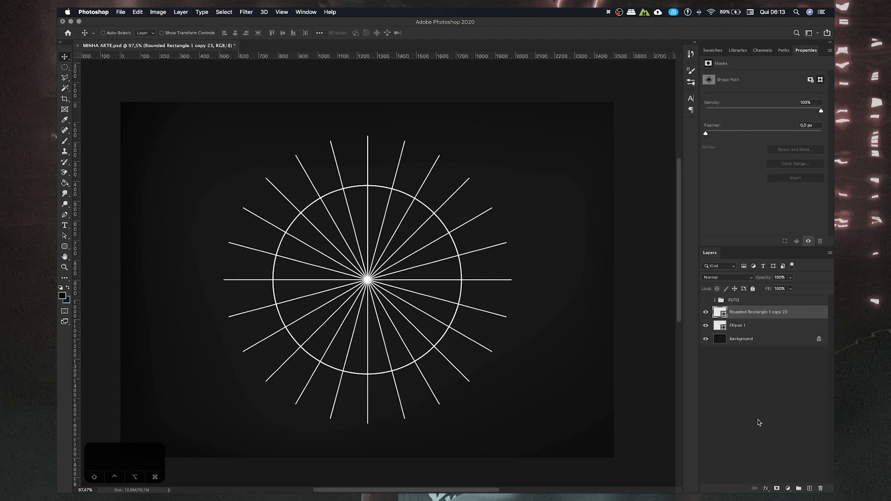
- Toggle the merged rays' visibility and try moving them off the circle's centre
left_click(706, 312)
left_click(705, 312)
left_click(706, 312)
left_click(706, 312)
mouse_move(377, 260)
left_mouse_down()
mouse_move(429, 271)
mouse_move(352, 241)
mouse_move(381, 247)
left_mouse_up()
key("super+z")
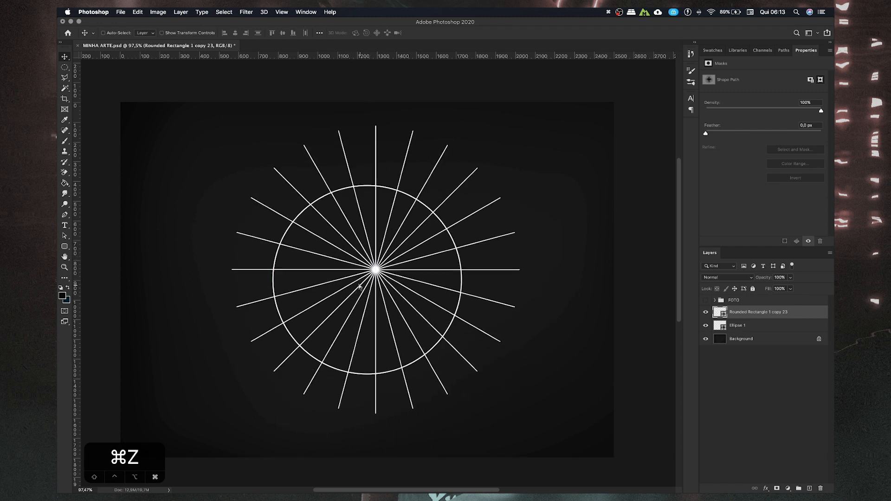
- Duplicate the merged rays, scale the copy to about 87% around its centre and rotate it 7.5°
left_click_drag(353, 298, 389, 298)
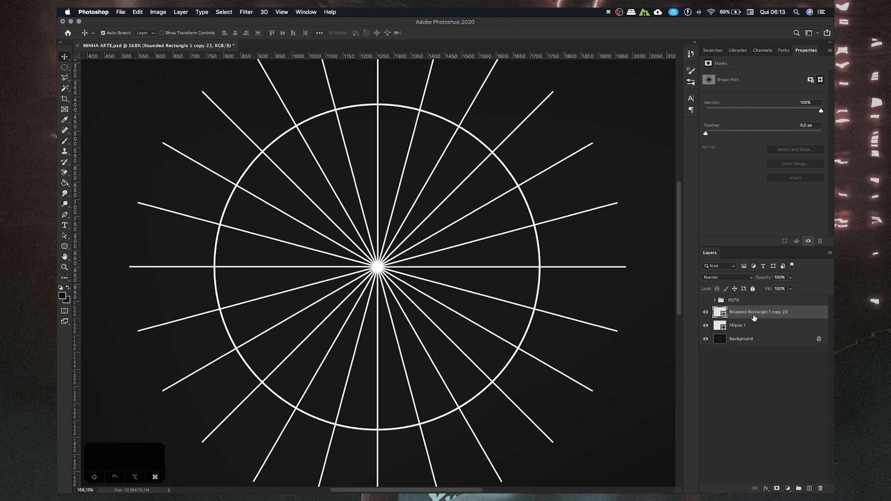
key("super+j")
key("super+t")
scroll(457, 341, "down", 5)
scroll(516, 235, "up", 3)
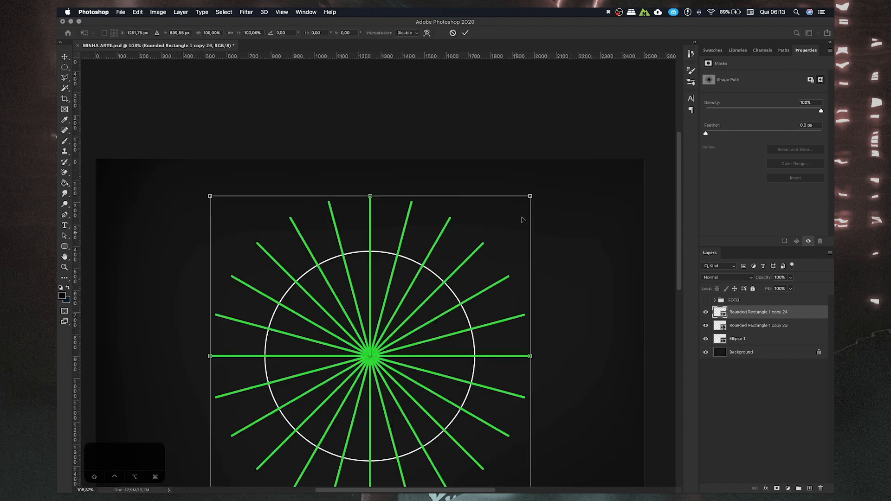
left_click_drag(529, 195, 537, 236)
key("Return")
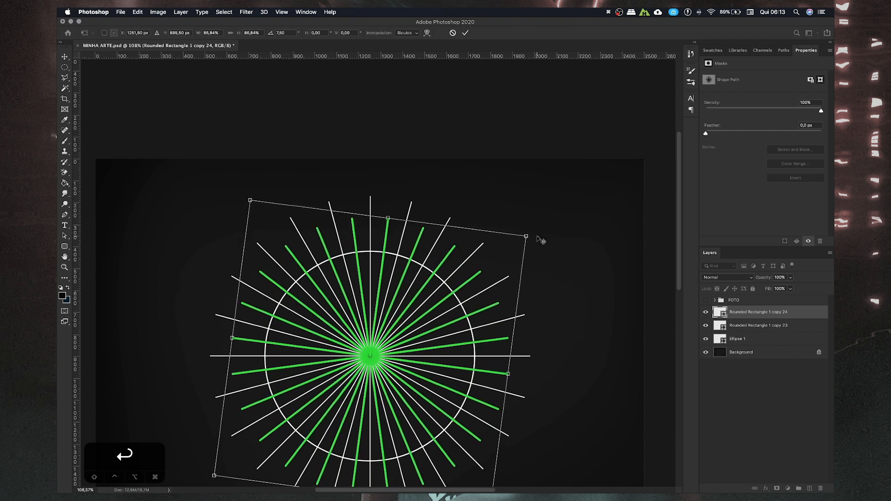
left_click(771, 413)
- Duplicate the circle and enlarge the copy from its centre to about 1035 px in diameter
scroll(371, 328, "down", 3)
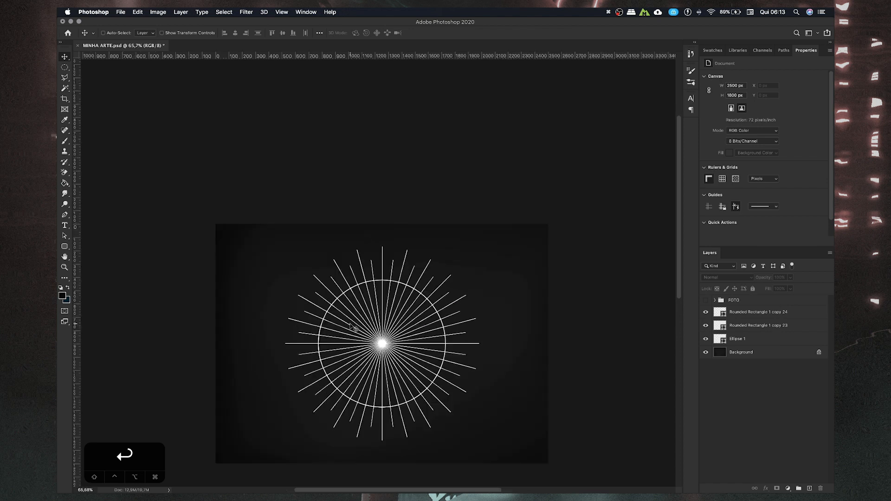
scroll(351, 326, "up", 6)
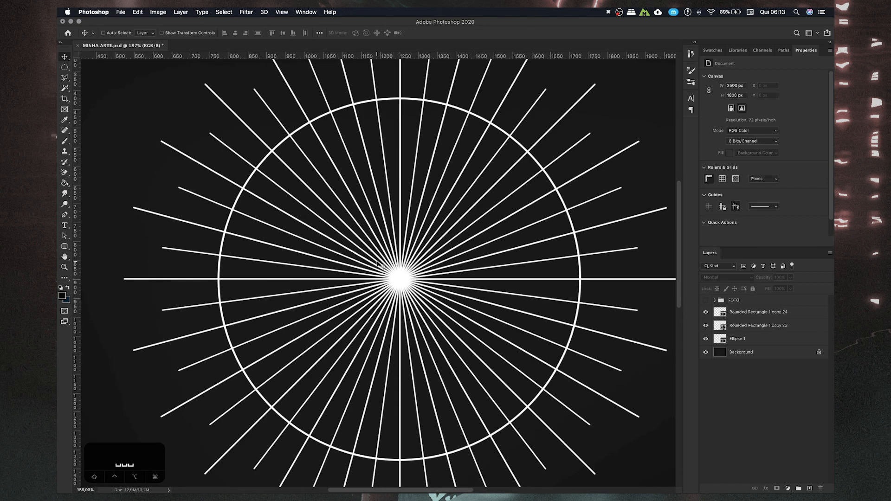
left_click(733, 339)
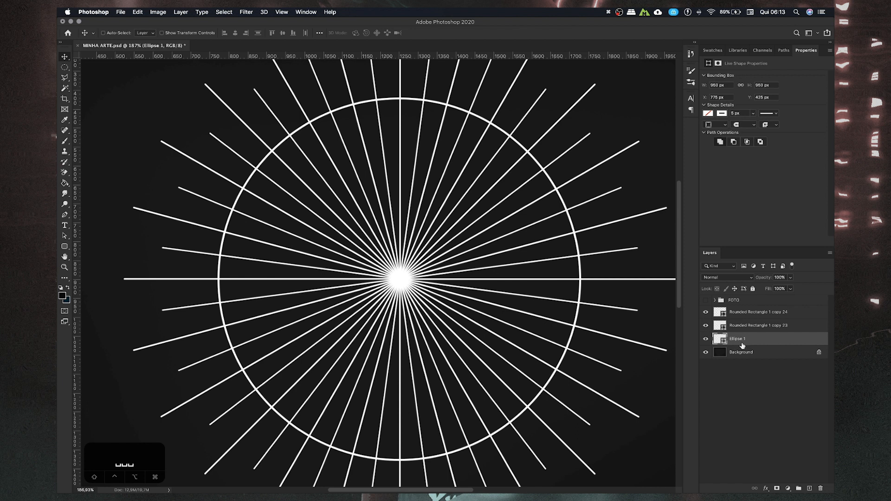
key("super+j")
key("super+t")
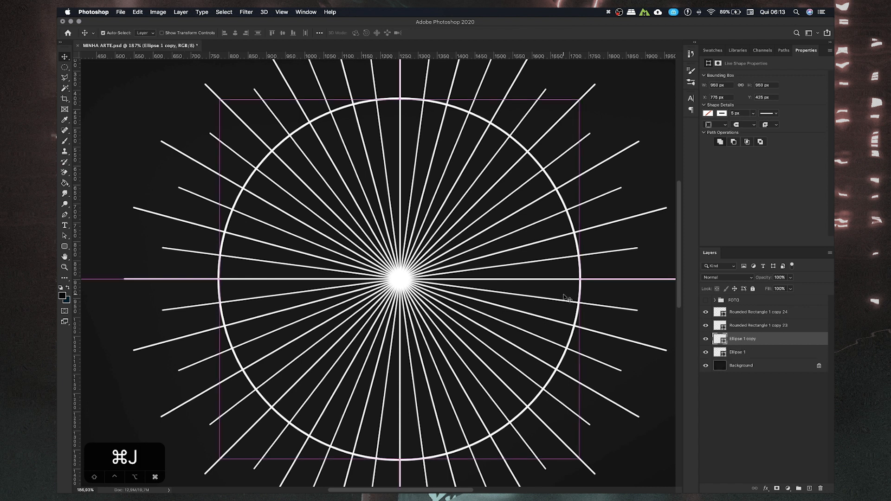
left_click_drag(581, 99, 597, 81)
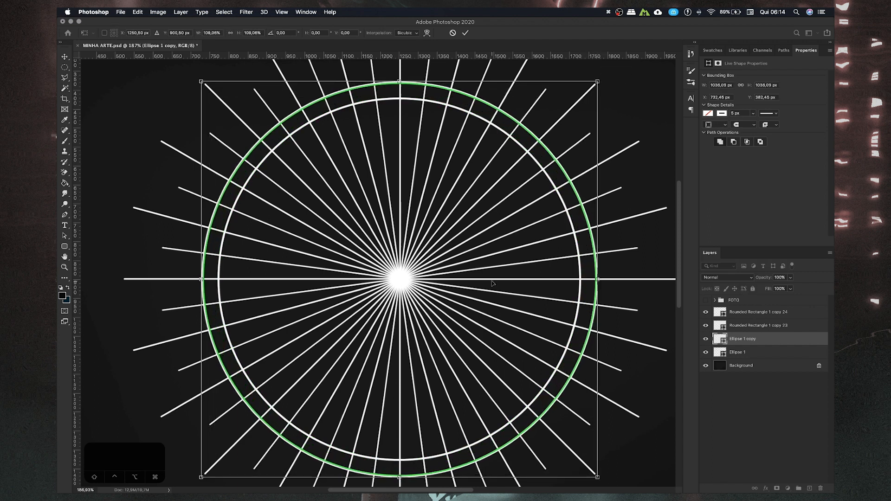
key("Return")
scroll(443, 279, "down", 4)
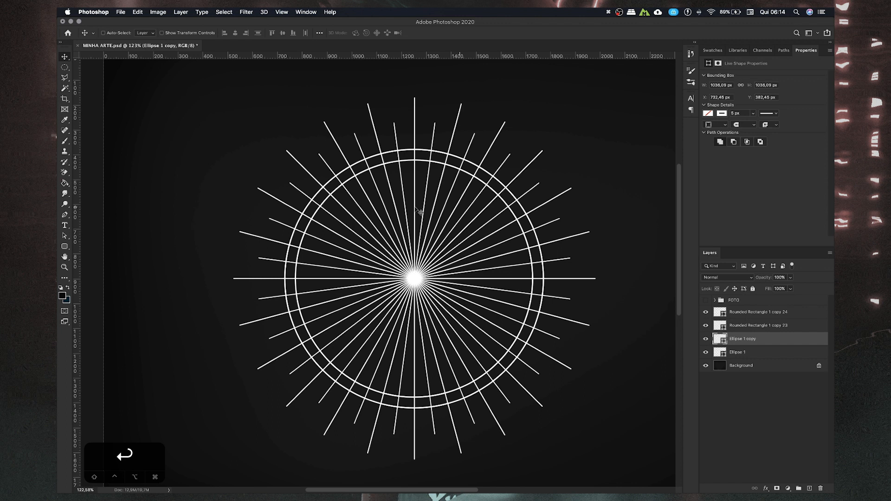
- Shrink the original circle from its centre to about 863 px in diameter
key("space")
left_click_drag(347, 232, 338, 227)
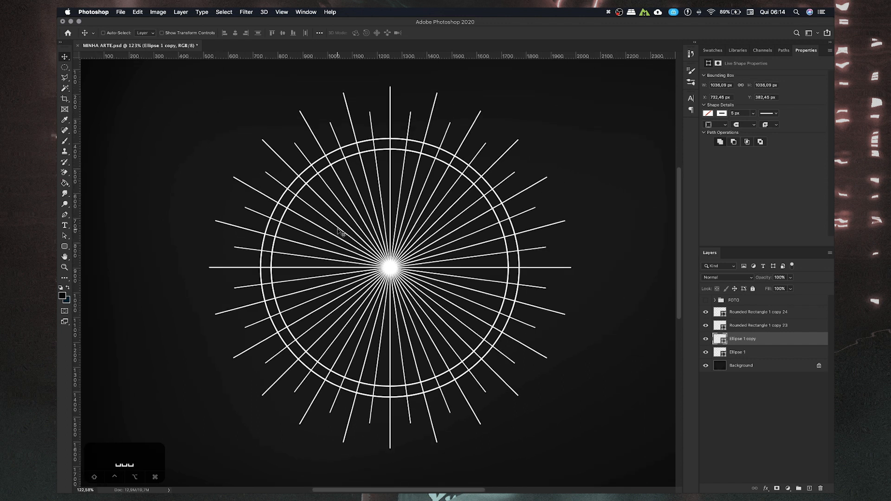
left_click(730, 352)
key("super+t")
left_click_drag(509, 149, 499, 158)
key("Return")
- Show the FOTO group again in front of the circles and rays
left_click_drag(384, 228, 375, 207)
scroll(374, 232, "up", 5)
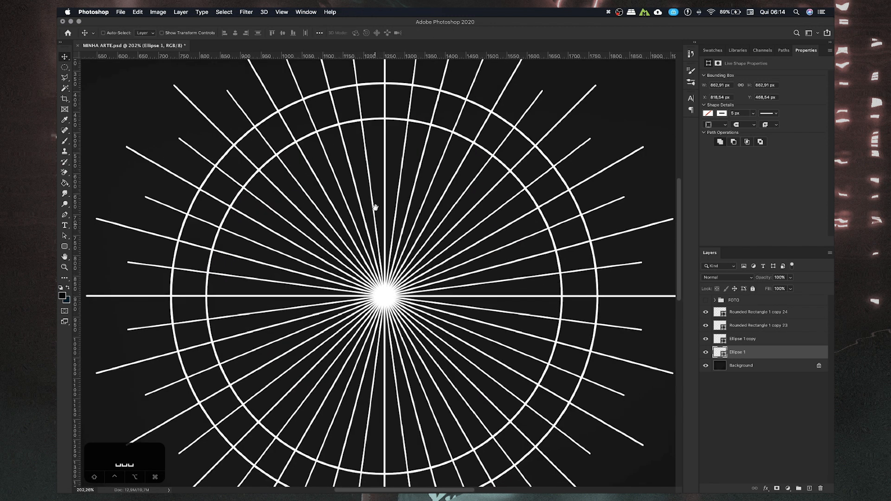
scroll(379, 266, "down", 5)
left_click(705, 301)
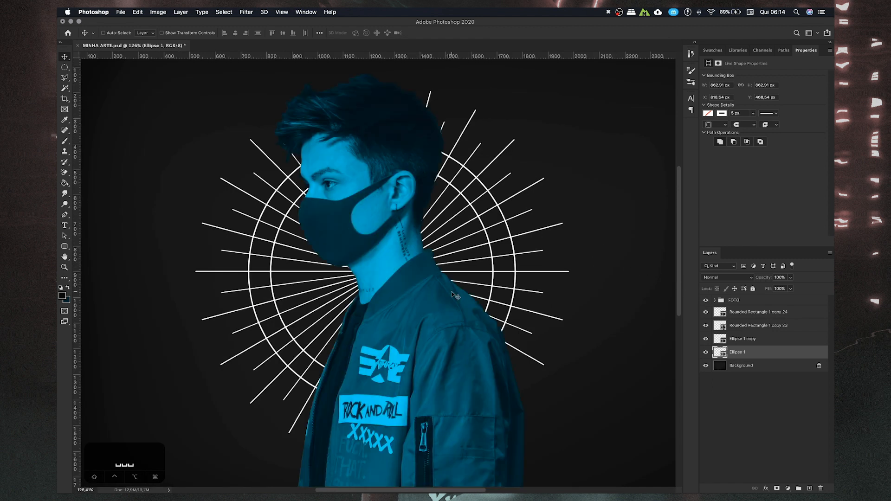
scroll(454, 287, "down", 5)
scroll(432, 282, "up", 5)
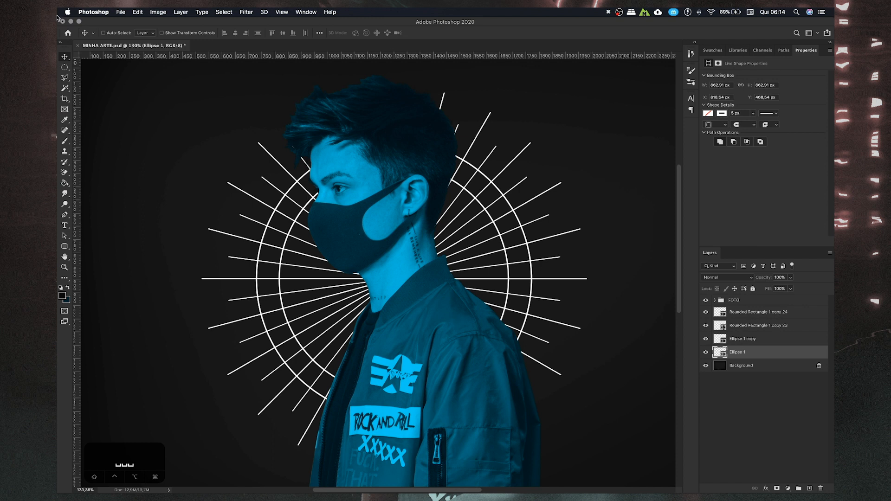
left_click_drag(320, 264, 267, 258)
key("super+z")
- Group the two circle layers and the two ray layers, and rename the group NEON
left_click(743, 315, "shift")
key("super+g")
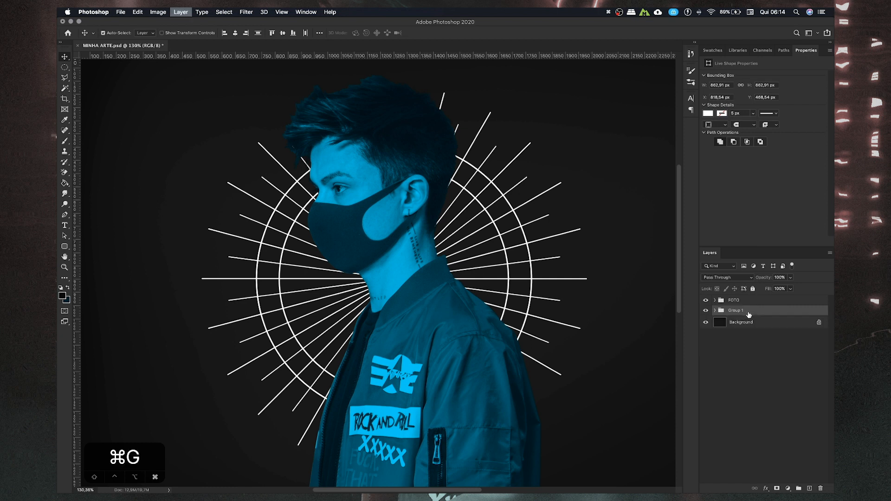
left_click(705, 311)
left_click(705, 310)
left_click(705, 310)
left_click(705, 310)
left_click(716, 310)
left_click(716, 310)
type("NEON")
key("Return")
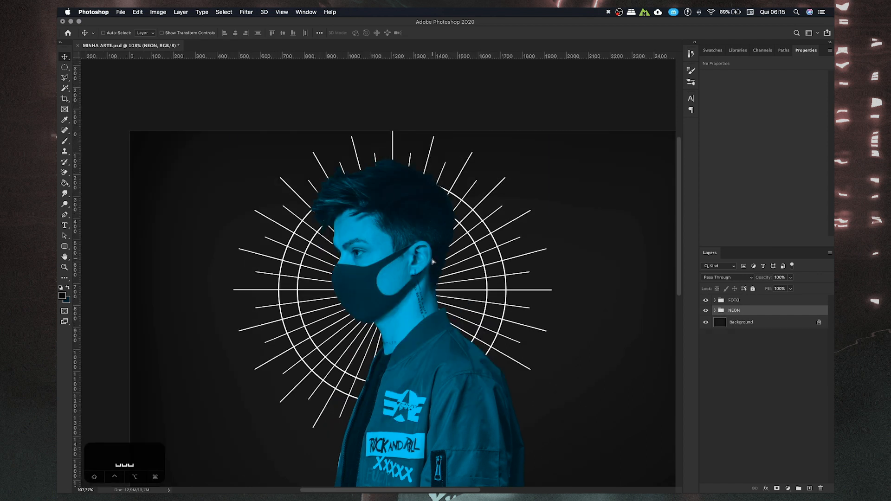
- Move the NEON group slightly down and to the right behind the man's head
left_click_drag(431, 261, 455, 282)
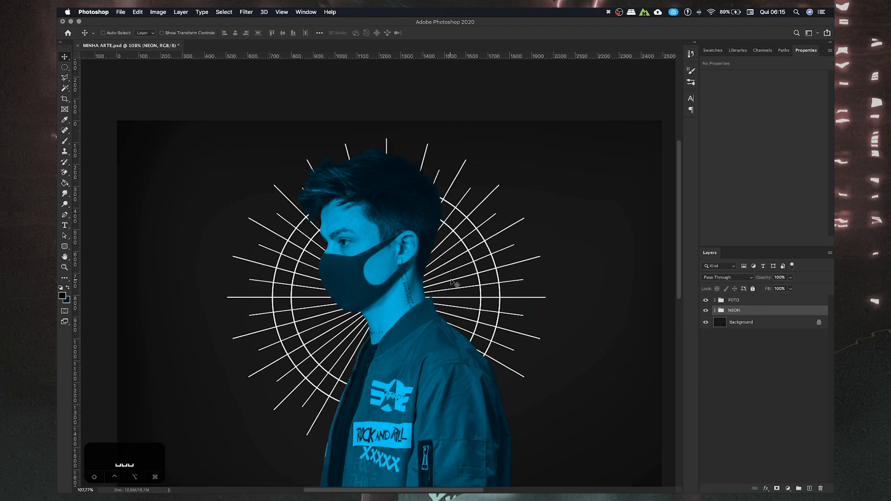
- Inspect the composition with the FOTO and NEON groups each hidden and shown again
scroll(391, 281, "down", 3)
scroll(375, 282, "up", 3)
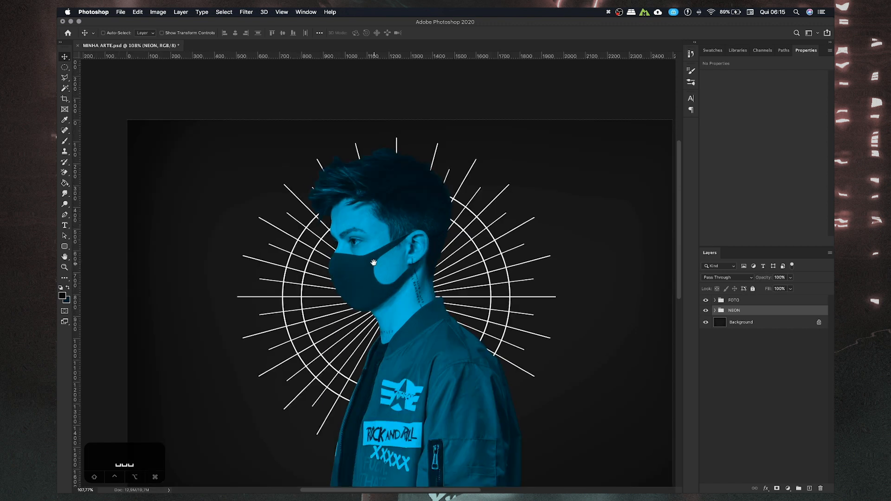
left_click_drag(374, 263, 371, 259)
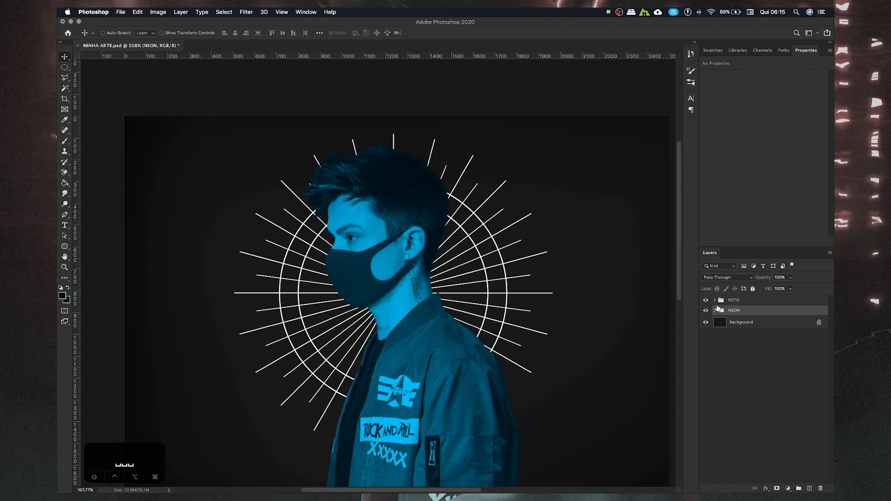
left_click(706, 301)
left_click(706, 300)
left_click(705, 310)
left_click(705, 311)
left_click_drag(444, 284, 433, 251)
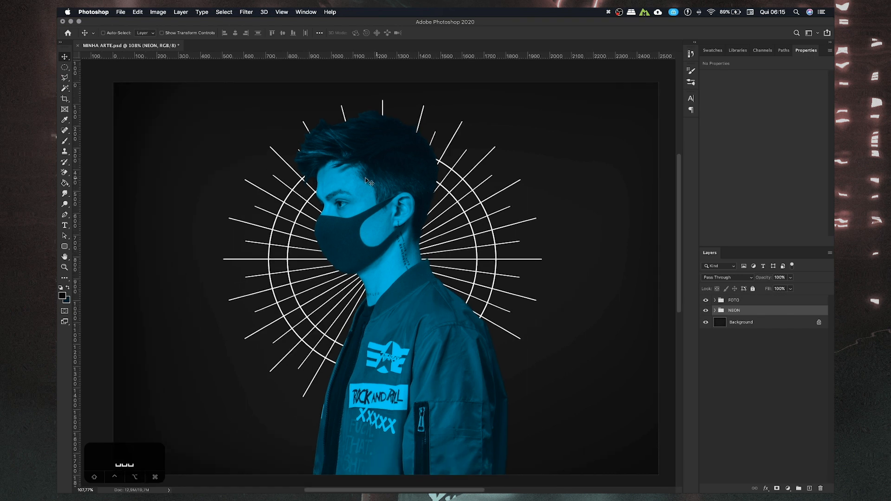
left_click_drag(371, 270, 374, 266)
left_click(706, 301)
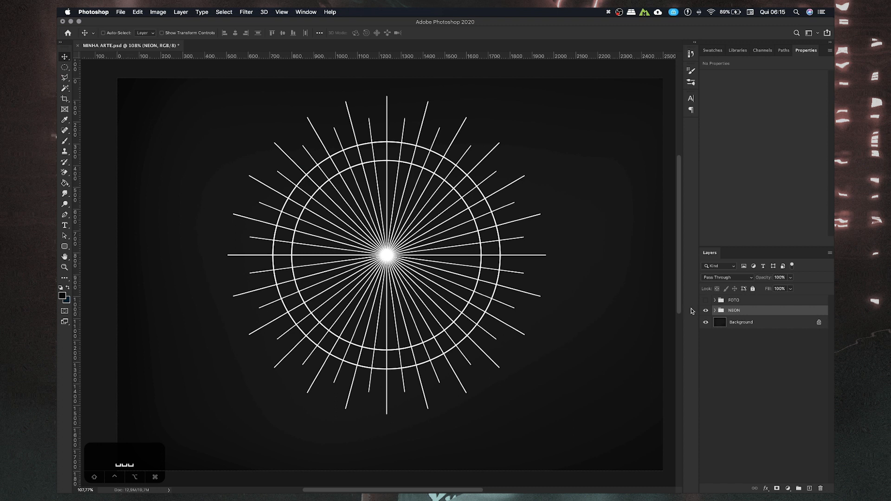
left_click(705, 301)
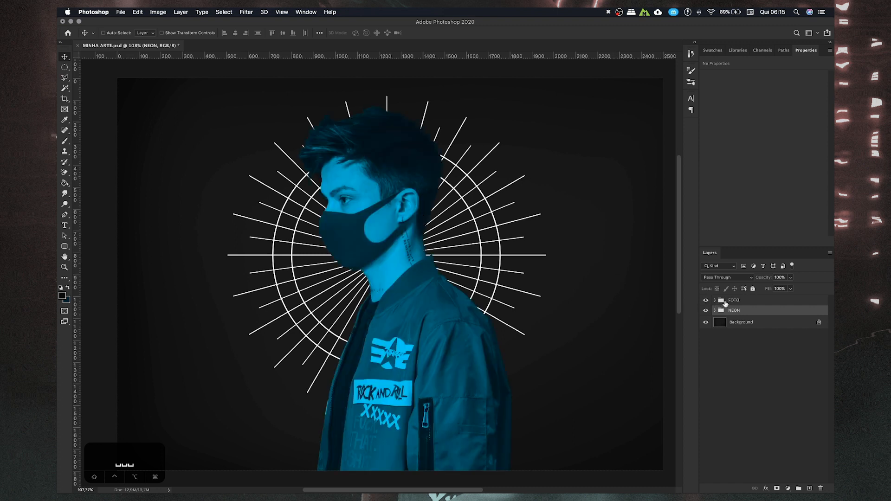
- Add a new layer above the FOTO group and set the brush to a hard edge and 31 px size
left_click(725, 301)
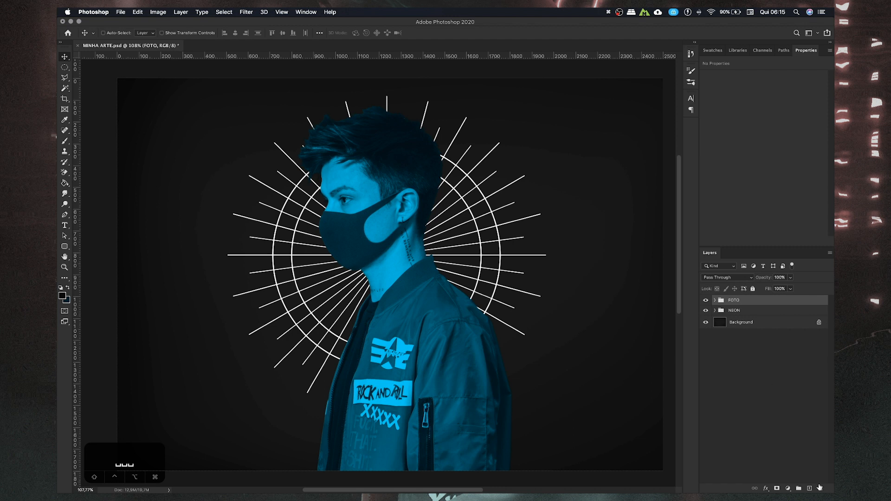
left_click(810, 489)
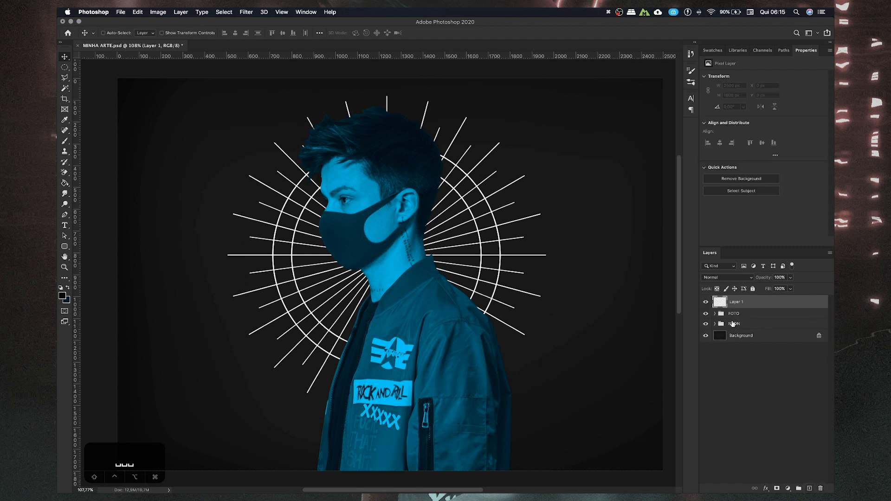
left_click(65, 144)
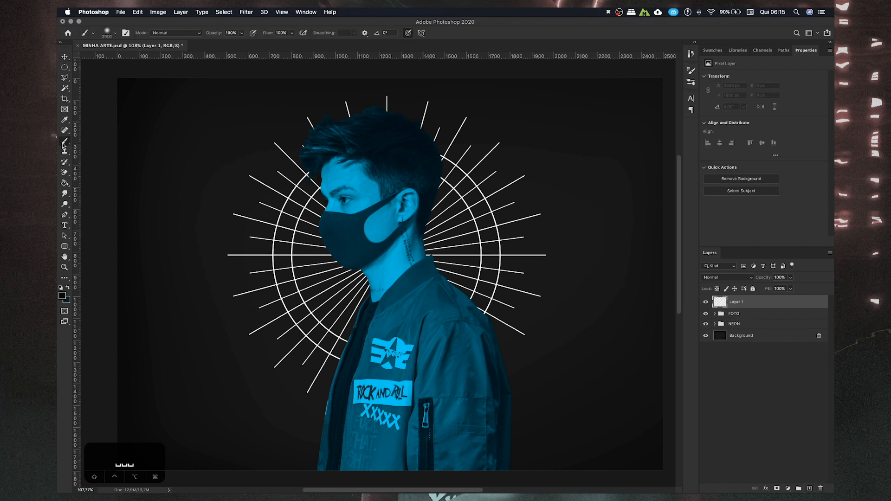
right_click(199, 158)
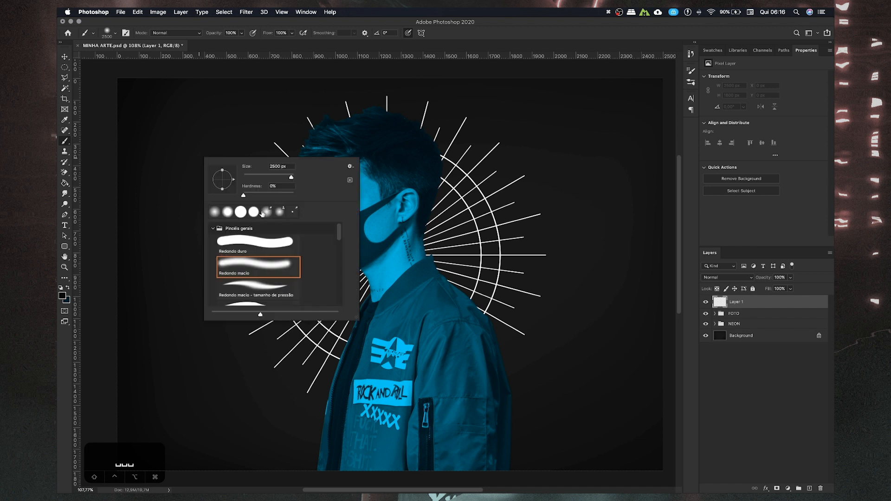
left_click_drag(258, 195, 295, 195)
left_click(287, 186)
key("shift+Tab")
type("31")
left_click(172, 124)
key("super+z")
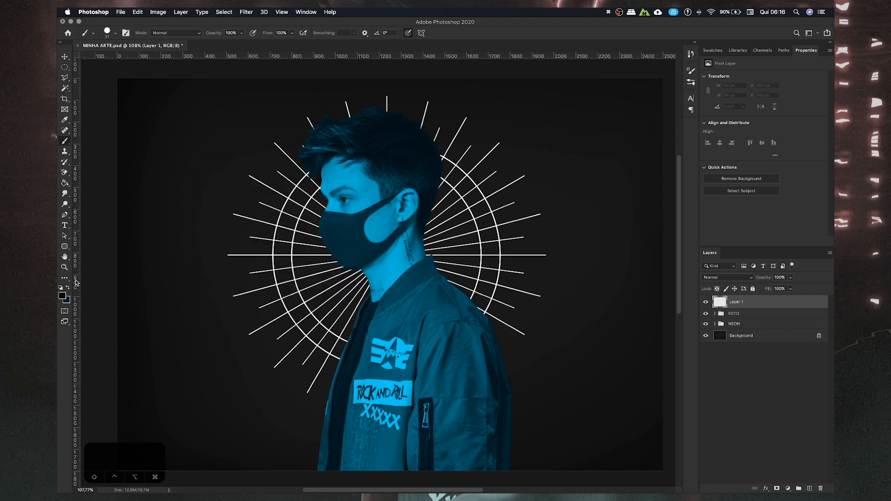
- Paint a light-blue swatch dot about 94 px wide near the canvas's upper-left corner, sampling its hue from the man and brightening it
left_click(64, 296)
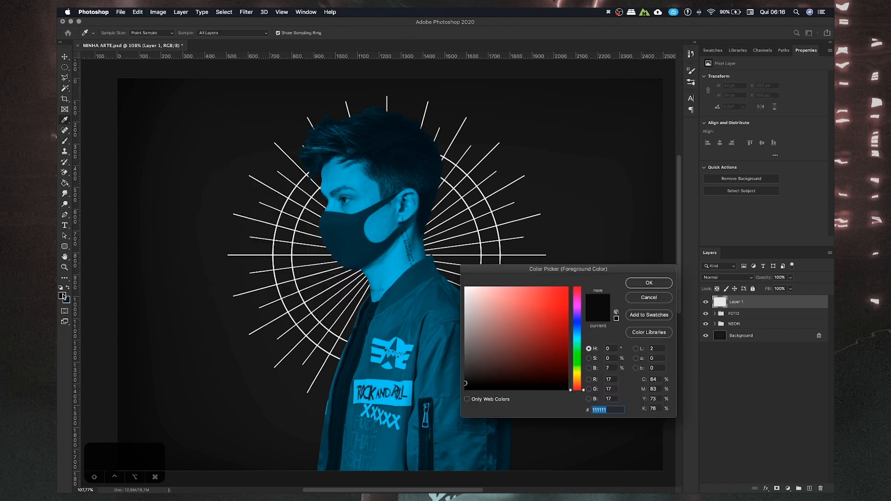
left_click(346, 174)
left_click_drag(553, 288, 556, 279)
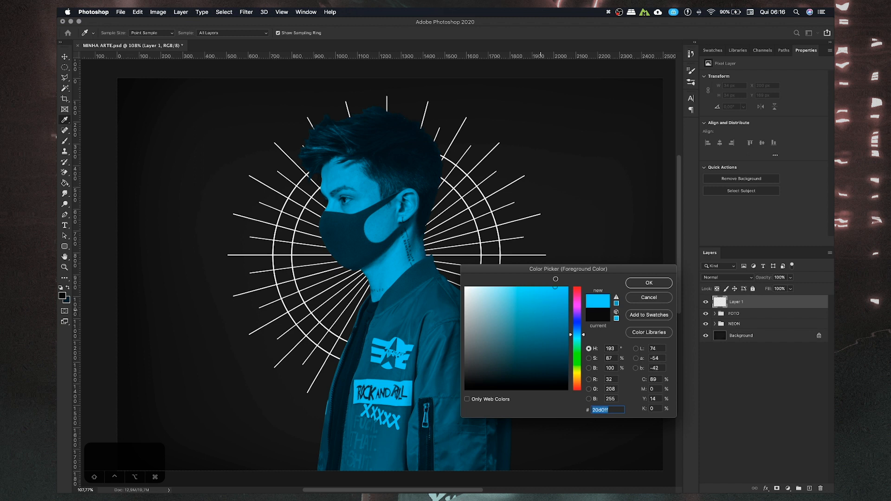
left_click(648, 283)
key("bracketright")
key("bracketright")
key("bracketright")
key("bracketright")
key("bracketright")
key("bracketright")
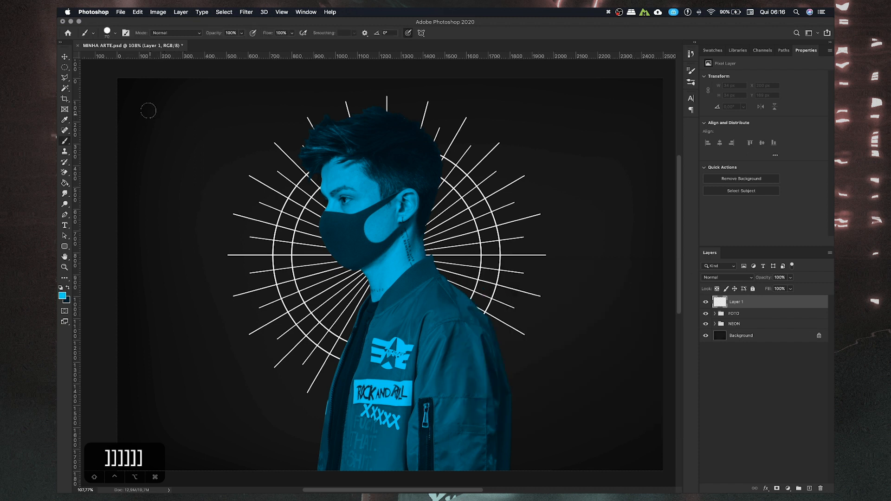
left_click(140, 98)
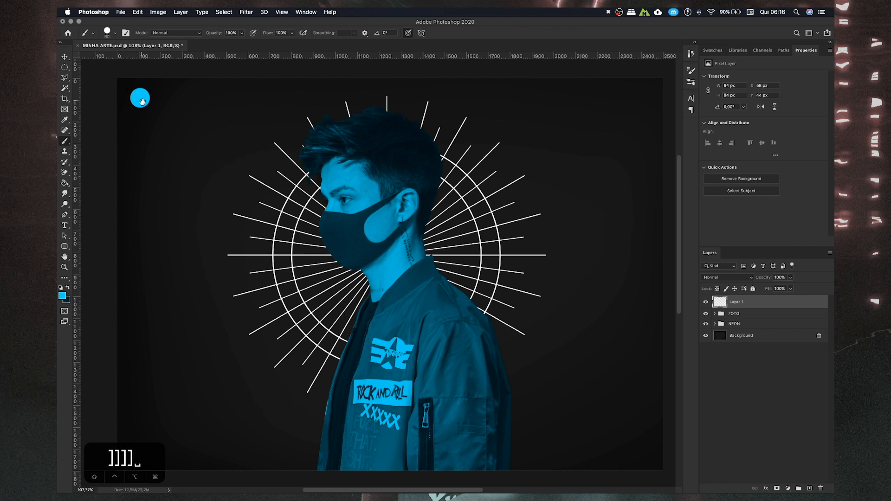
- Set the foreground colour to pink #ff1efc and paint a matching swatch dot beside the blue one
key("space")
left_click_drag(412, 218, 429, 238)
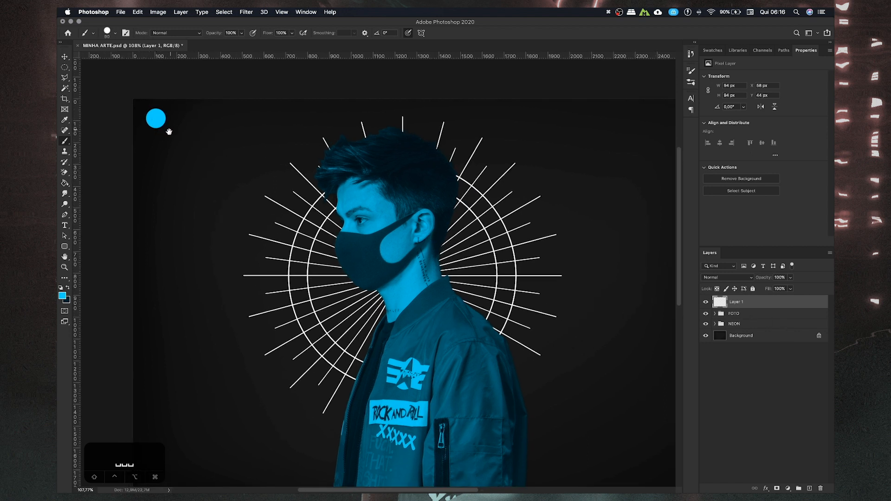
left_click_drag(167, 131, 158, 148)
left_click(63, 297)
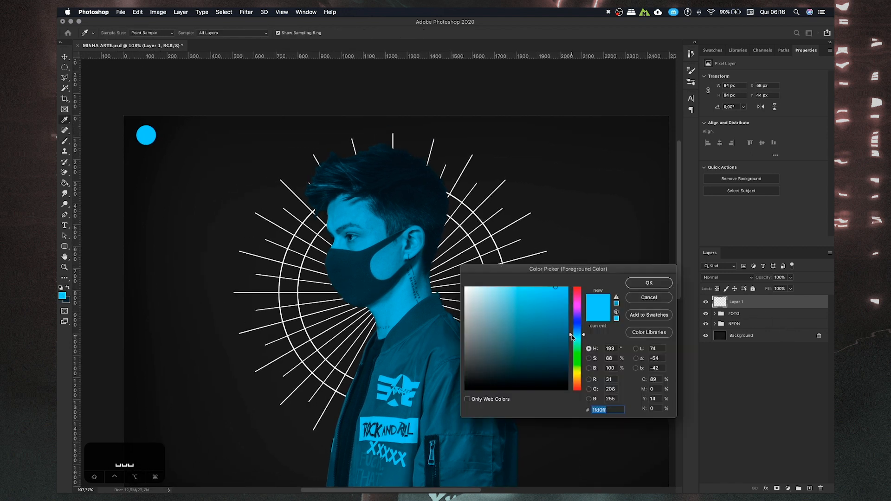
left_click_drag(577, 324, 580, 304)
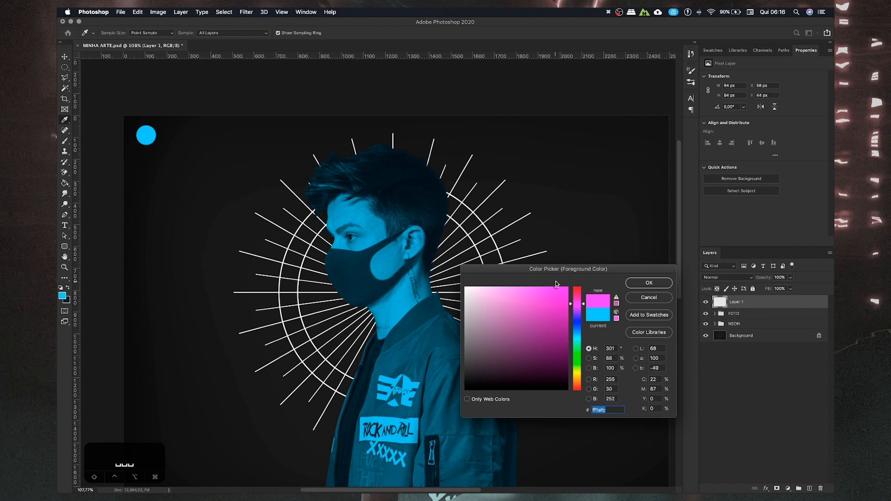
left_click(645, 284)
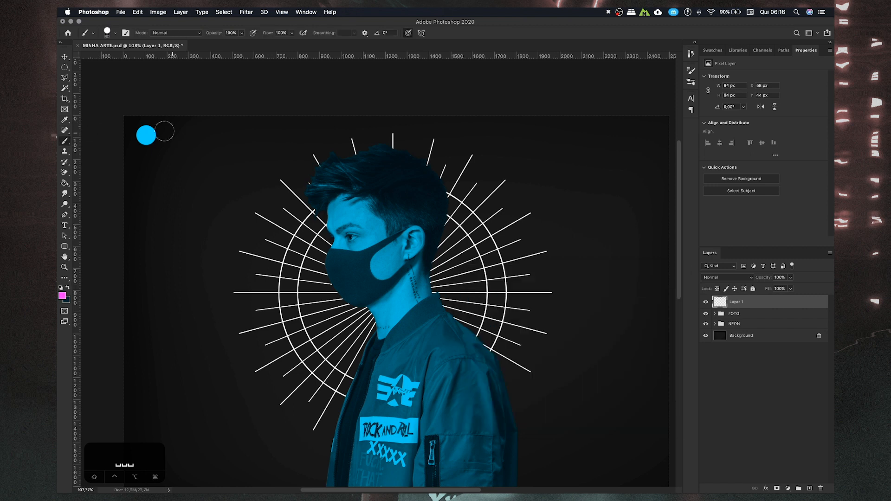
left_click(172, 135)
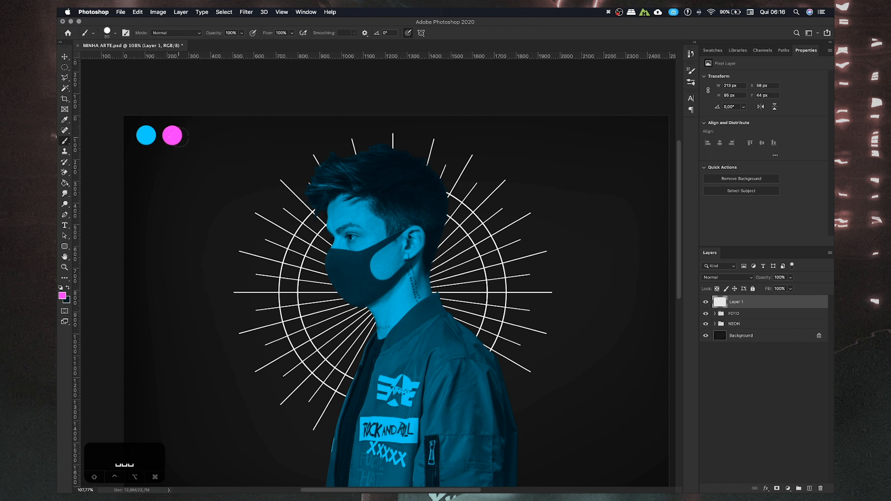
- Rename the swatch layer PAETA CORES and check it by hiding and showing it
left_click_drag(407, 277, 404, 277)
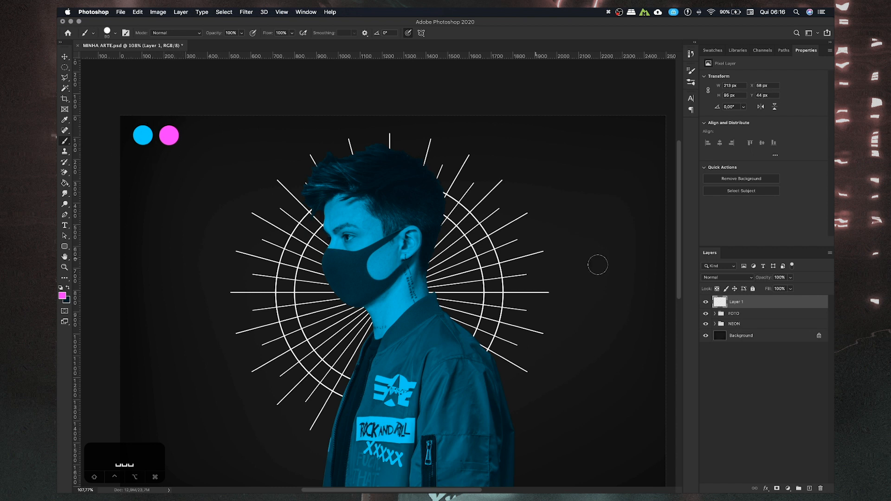
type("CORES")
key("Return")
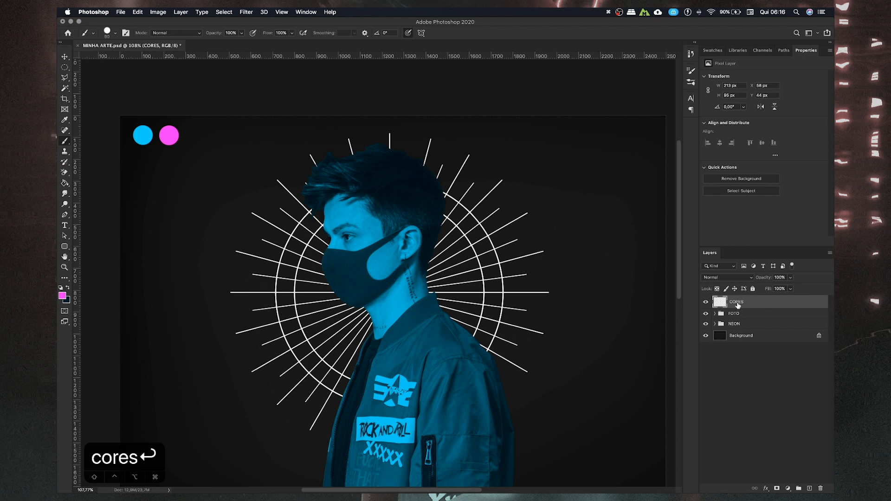
double_click(737, 303)
type("PAETA")
key("Return")
left_click(705, 306)
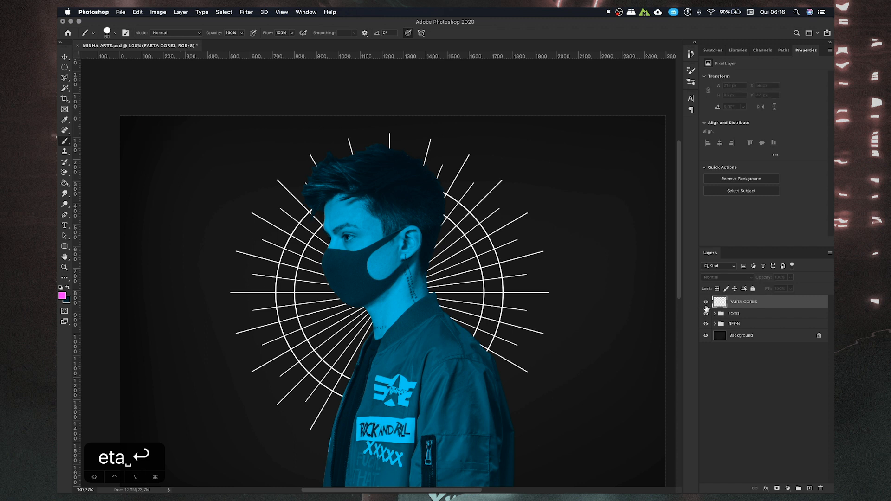
left_click(705, 302)
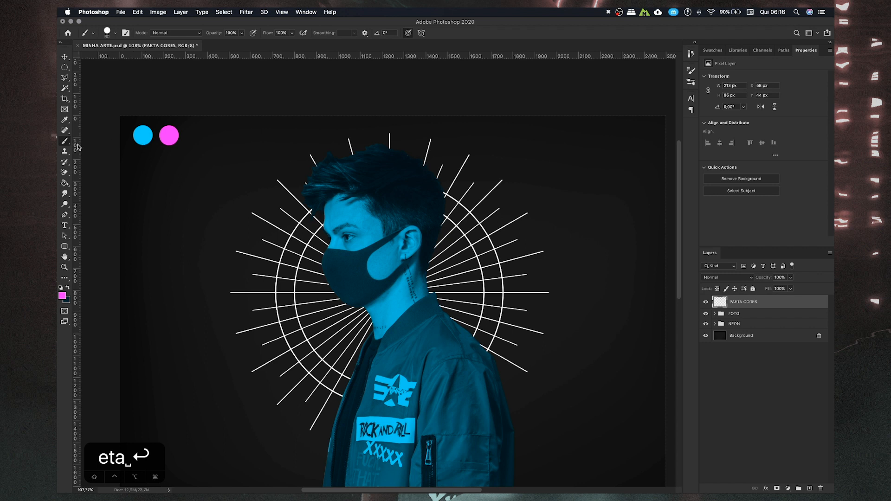
- Sample the blue and pink swatches in turn as the foreground colour
left_click(140, 133, "alt")
left_click(176, 135, "alt")
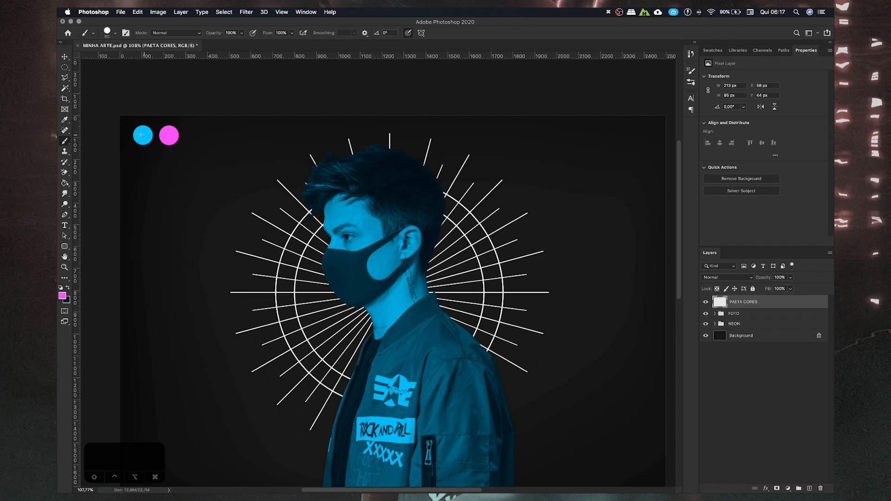
left_click(169, 132, "alt")
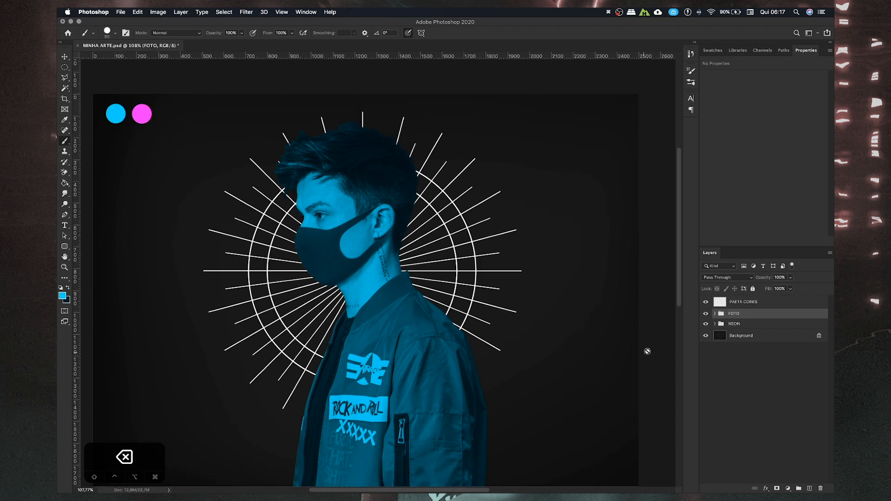
- Mask the FOTO group to the man's silhouette using a selection loaded from the PNG layer
left_click(714, 314)
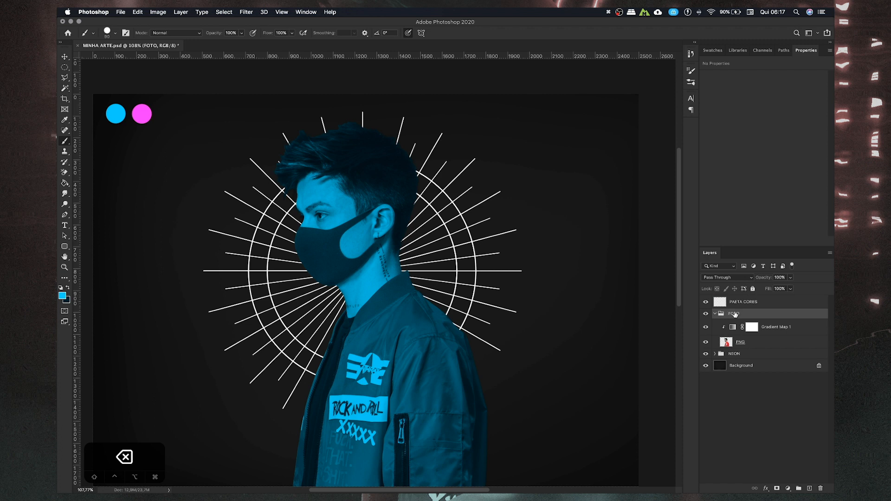
left_click(727, 344, "super")
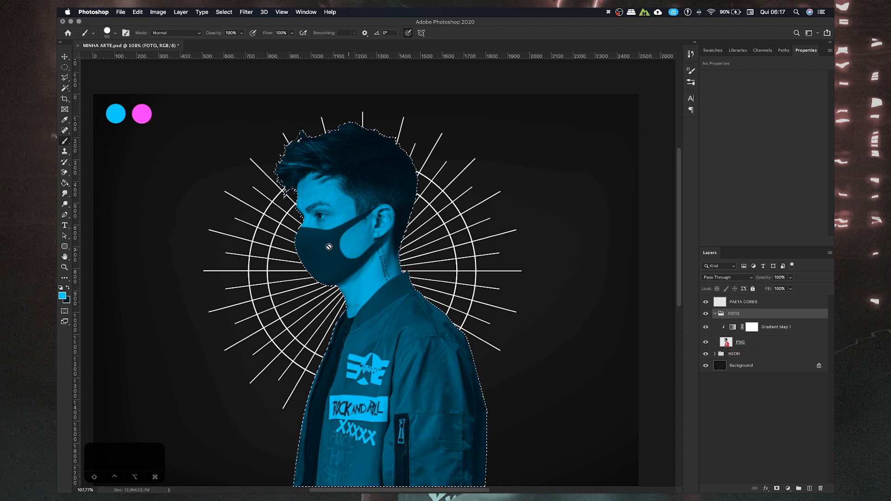
left_click(776, 489)
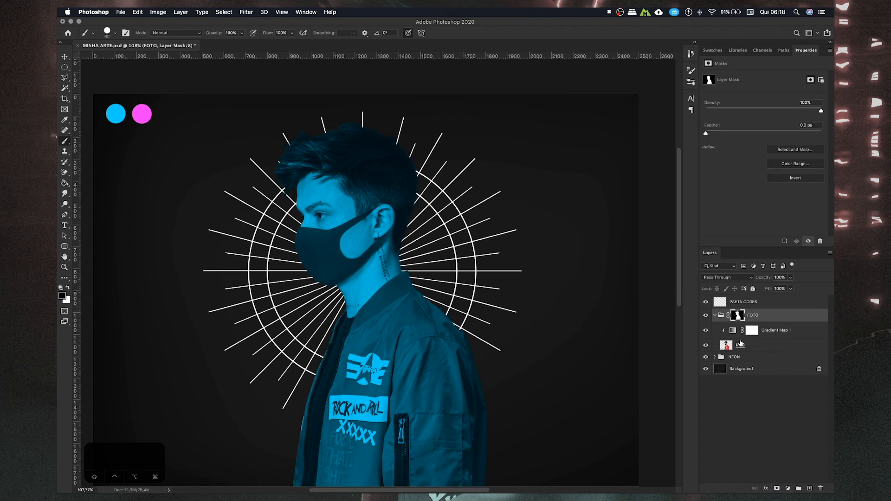
- Add a new empty layer above Gradient Map 1 inside the FOTO group
left_click(740, 344)
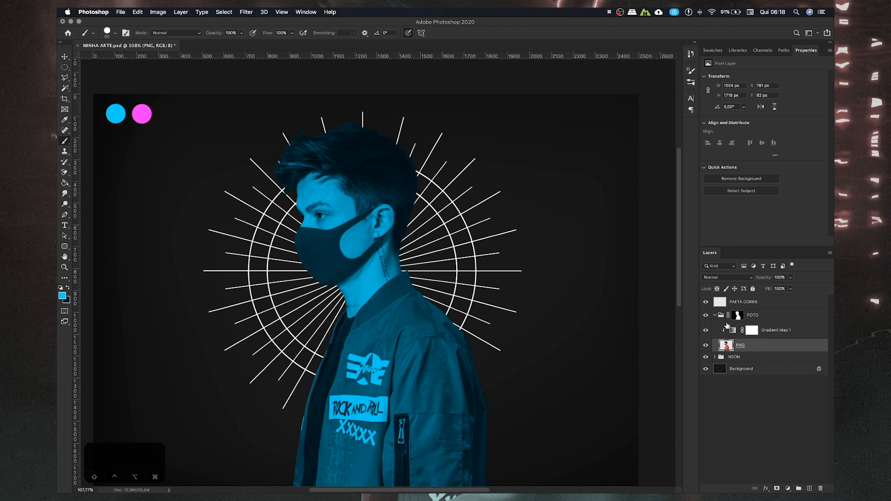
left_click(777, 331)
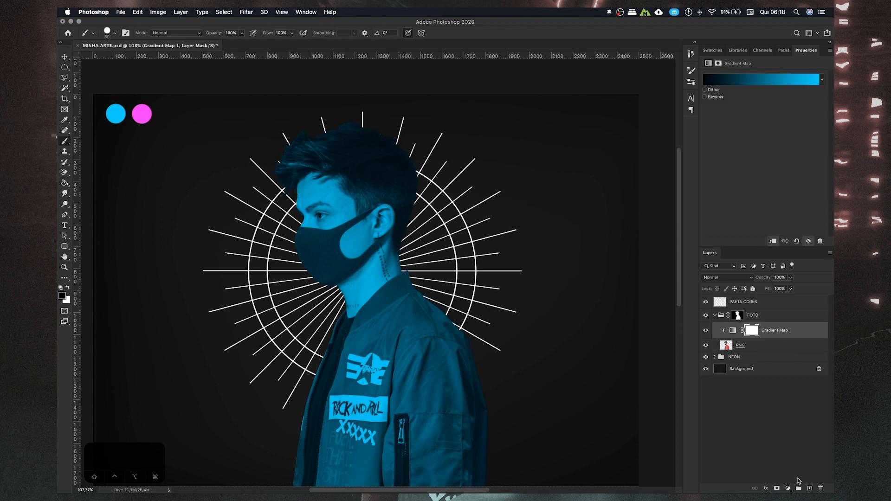
left_click(808, 488)
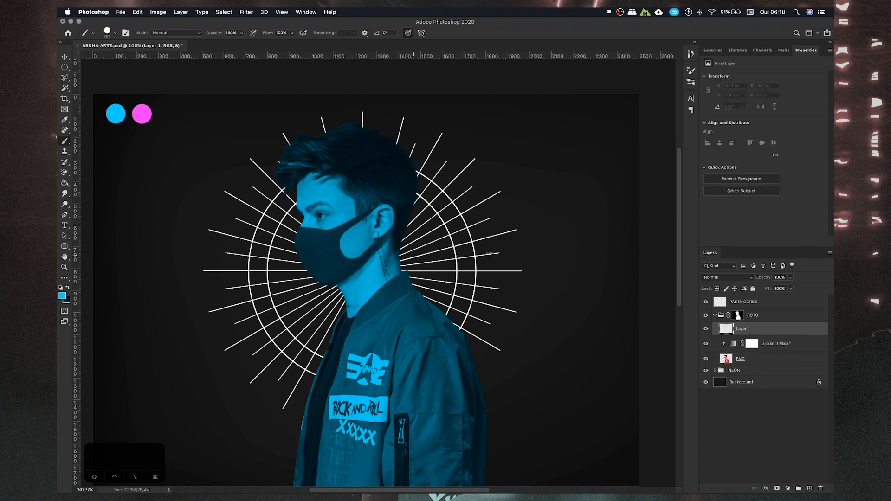
- Test the FOTO group's mask by brushing sampled pink strokes across the man, and undo the strokes
left_click(137, 118, "alt")
left_click_drag(302, 232, 404, 226)
left_click_drag(346, 293, 401, 265)
left_click_drag(332, 344, 461, 335)
left_click_drag(478, 390, 309, 413)
mouse_move(302, 444)
left_mouse_down()
mouse_move(482, 442)
mouse_move(302, 429)
left_mouse_up()
left_click_drag(297, 251, 404, 246)
mouse_move(408, 200)
left_mouse_down()
mouse_move(297, 200)
mouse_move(278, 183)
left_mouse_up()
mouse_move(278, 153)
left_mouse_down()
mouse_move(399, 147)
mouse_move(290, 134)
left_mouse_up()
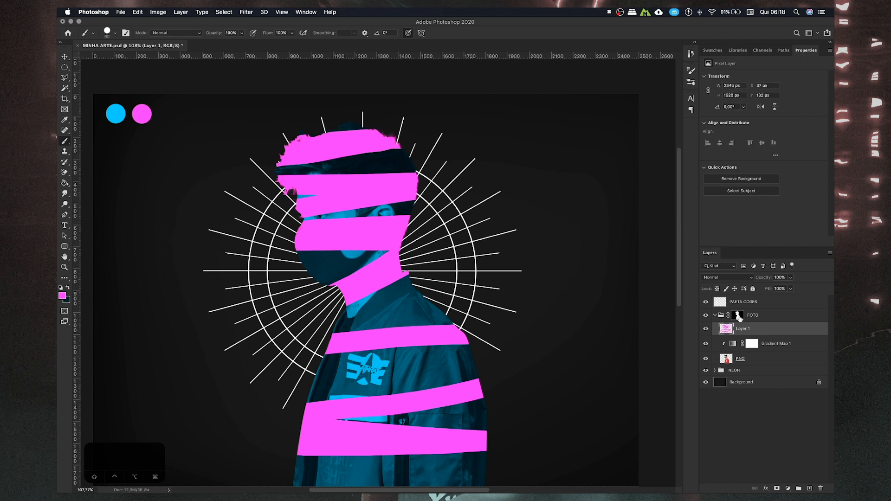
key("super+z")
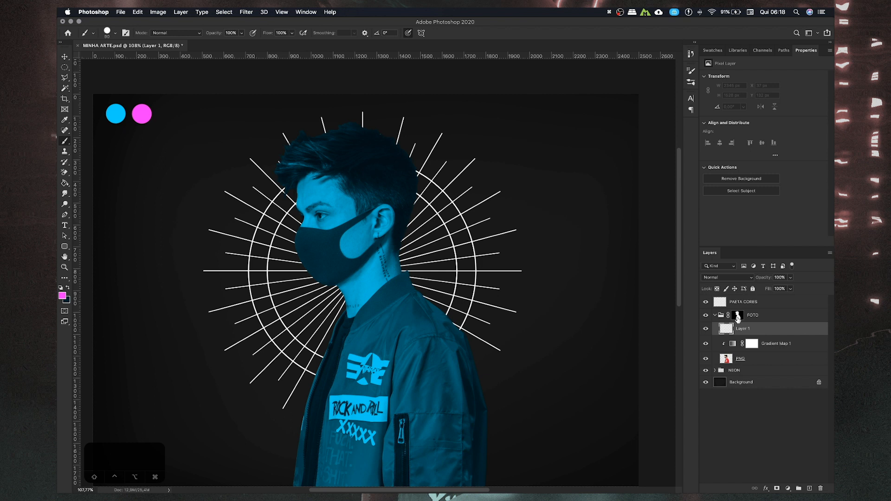
left_click(737, 317)
key("super+i")
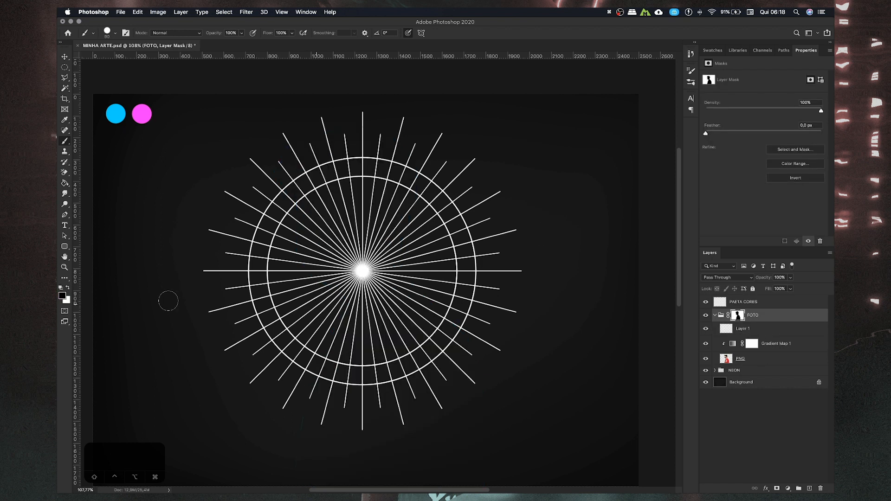
left_click(755, 331)
mouse_move(176, 258)
left_mouse_down()
mouse_move(489, 207)
mouse_move(525, 182)
mouse_move(491, 149)
mouse_move(357, 125)
mouse_move(191, 144)
mouse_move(149, 140)
mouse_move(222, 234)
left_mouse_up()
mouse_move(482, 327)
left_mouse_down()
mouse_move(524, 385)
mouse_move(424, 427)
mouse_move(581, 437)
mouse_move(160, 449)
left_mouse_up()
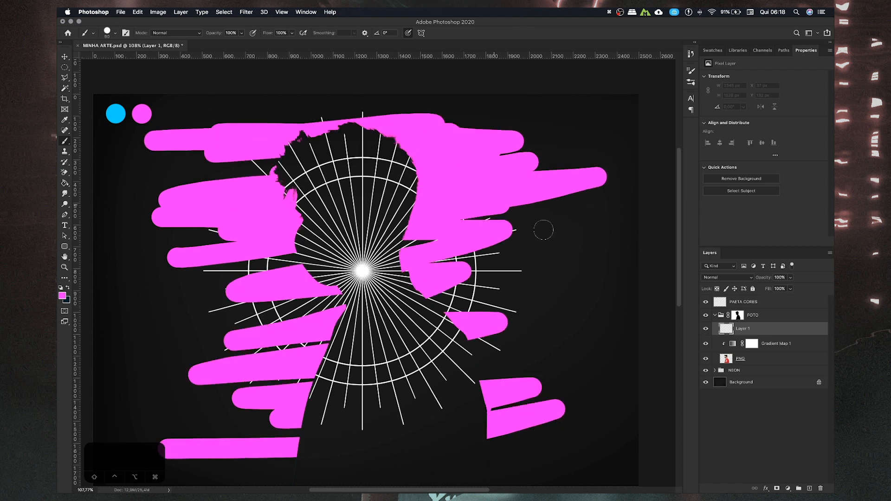
key("super+z")
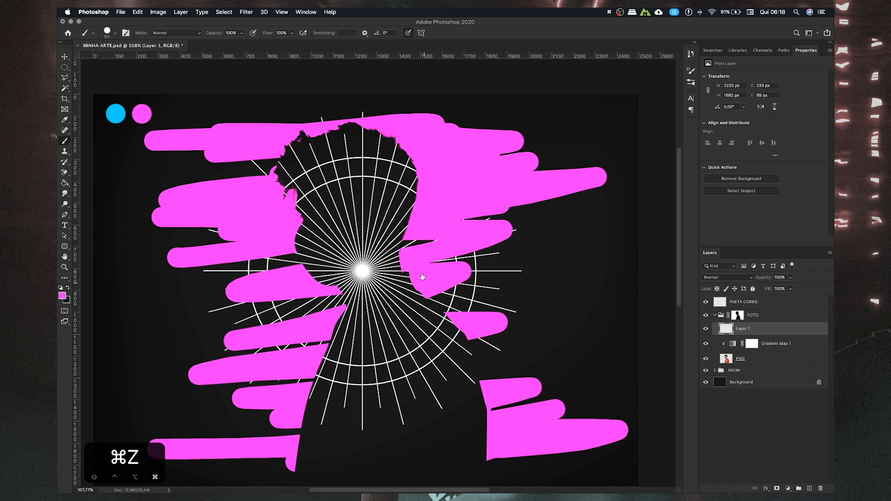
key("super+z")
left_click(738, 316)
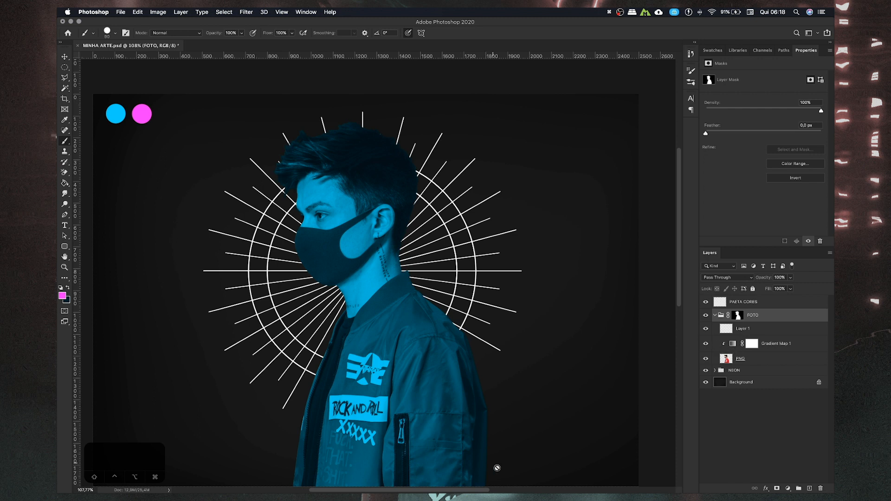
- Rename Layer 1 inside the FOTO group as LUZ DIREITA
left_click_drag(354, 252, 364, 237)
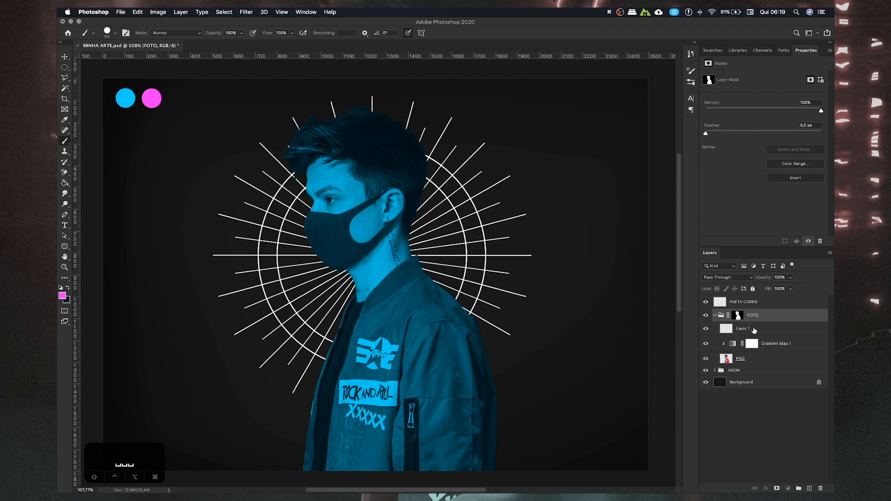
left_click(745, 330)
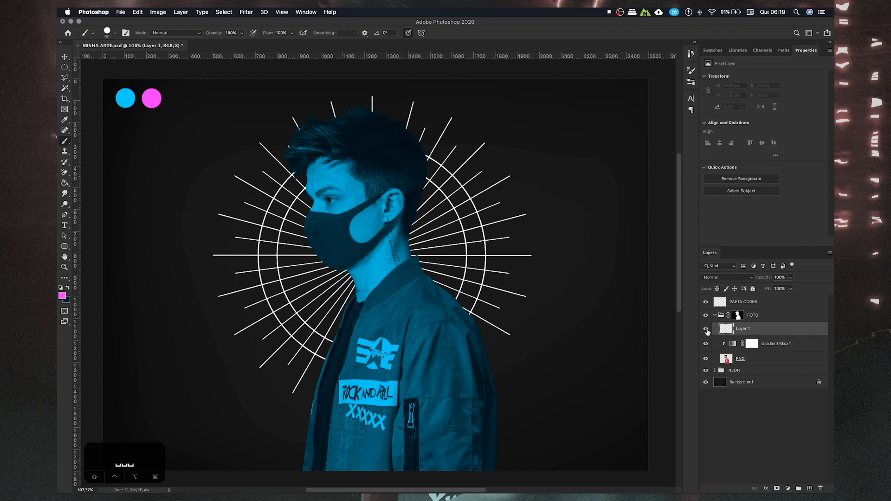
double_click(744, 329)
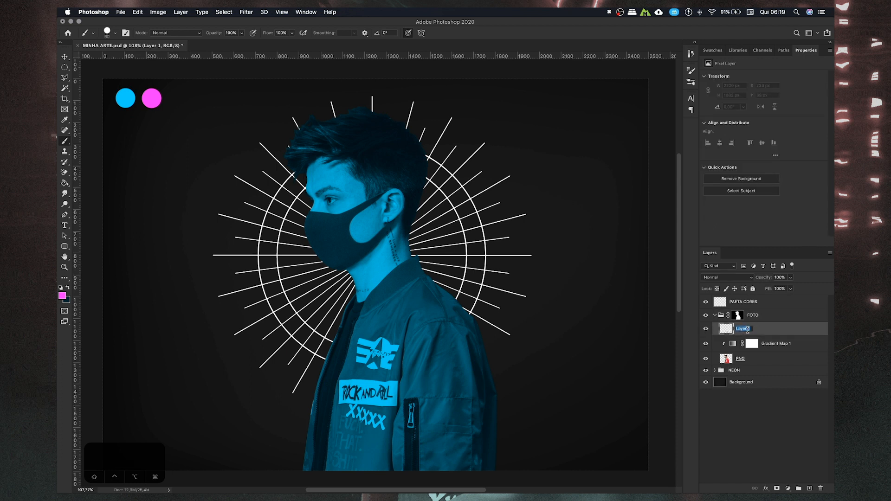
type("LUZ DIREITA")
key("Return")
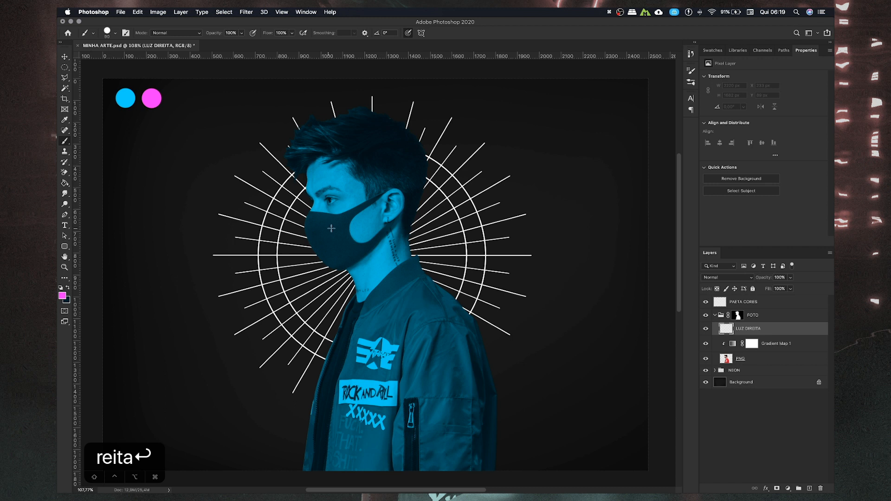
- Switch the brush to the soft round preset (Redondo macio) with 0% hardness
right_click(395, 264)
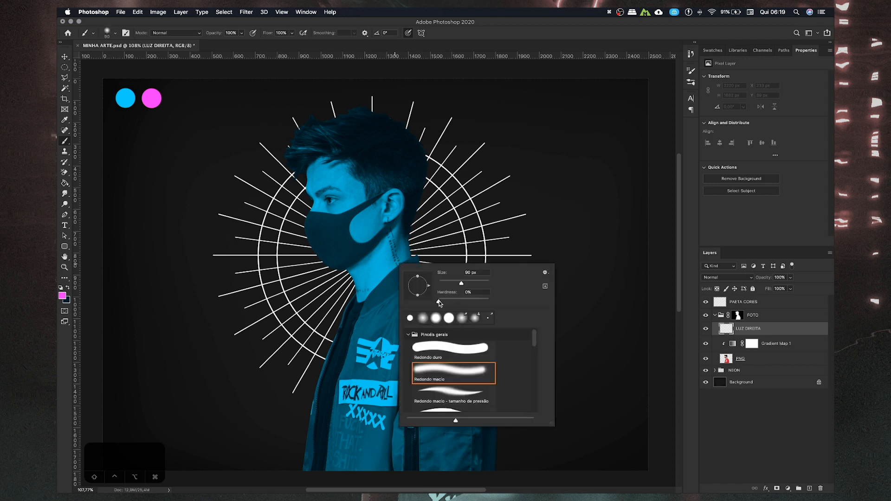
left_click_drag(441, 302, 443, 303)
key("Return")
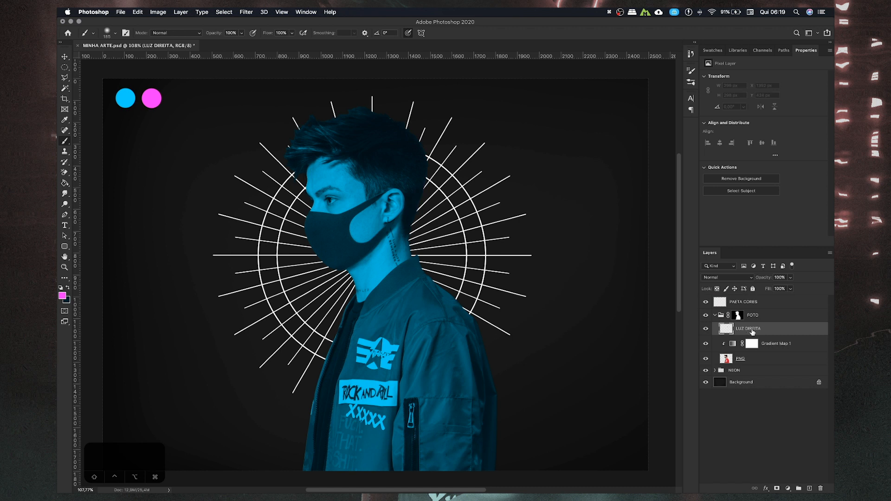
- Enlarge the brush to 500 px and paint soft pink light along the outer edge of the jacket sleeve on LUZ DIREITA
scroll(500, 376, "up", 5)
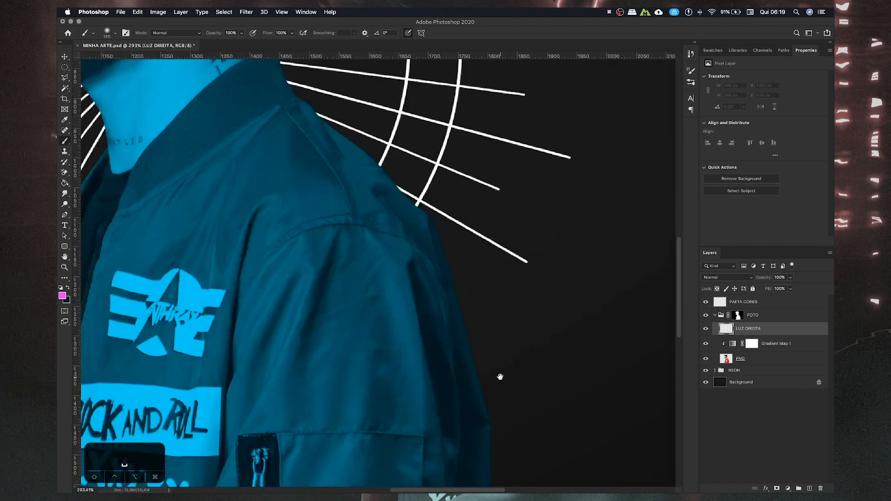
mouse_move(420, 392)
left_mouse_down()
mouse_move(385, 195)
mouse_move(395, 209)
left_mouse_up()
key("bracketright")
key("bracketright")
key("bracketright")
key("bracketright")
key("bracketright")
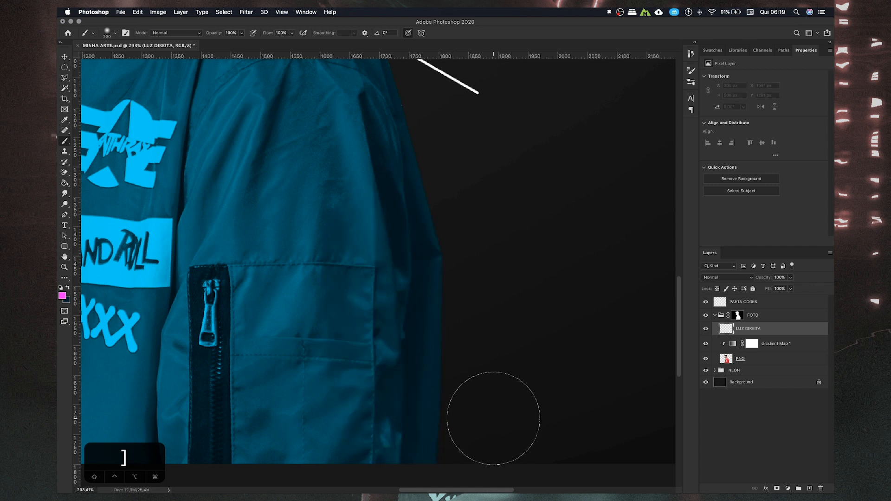
scroll(529, 371, "down", 2)
mouse_move(556, 388)
left_mouse_down()
mouse_move(569, 303)
mouse_move(554, 201)
mouse_move(565, 276)
left_mouse_up()
key("space")
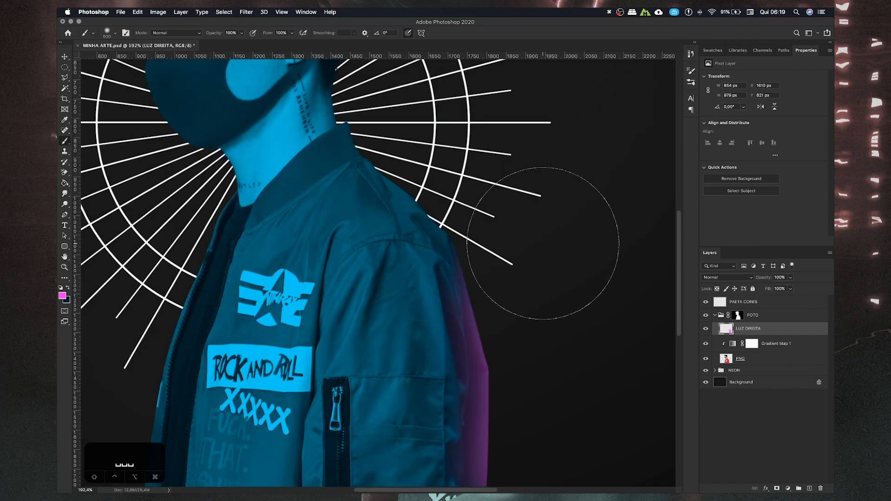
- Paint soft pink light over the rear shoulder, the nape and the back of the head on LUZ DIREITA
scroll(576, 254, "up", 2)
key("space")
left_click_drag(527, 252, 541, 282)
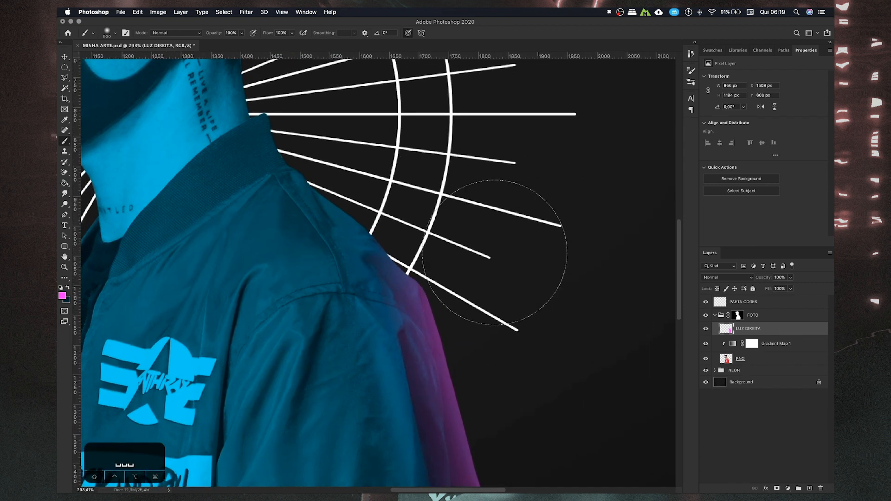
scroll(497, 249, "down", 2)
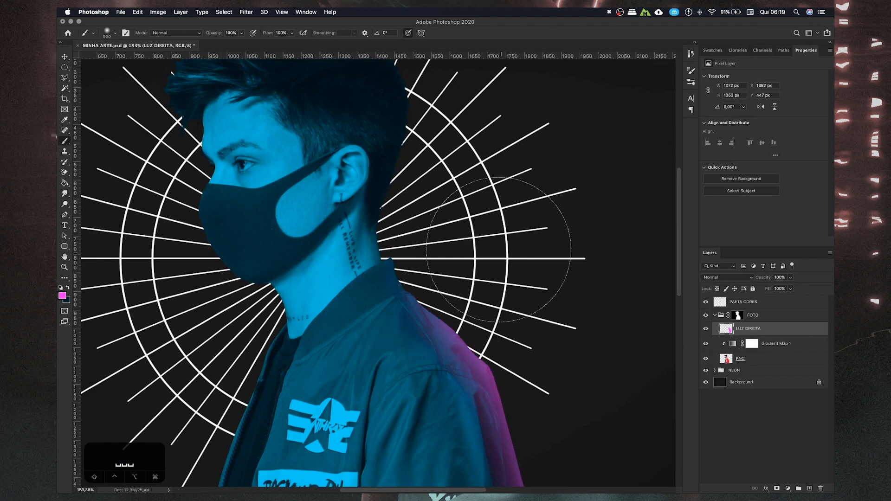
left_click(445, 216)
key("space")
left_click_drag(478, 217, 504, 362)
left_click(523, 277)
left_click(525, 253)
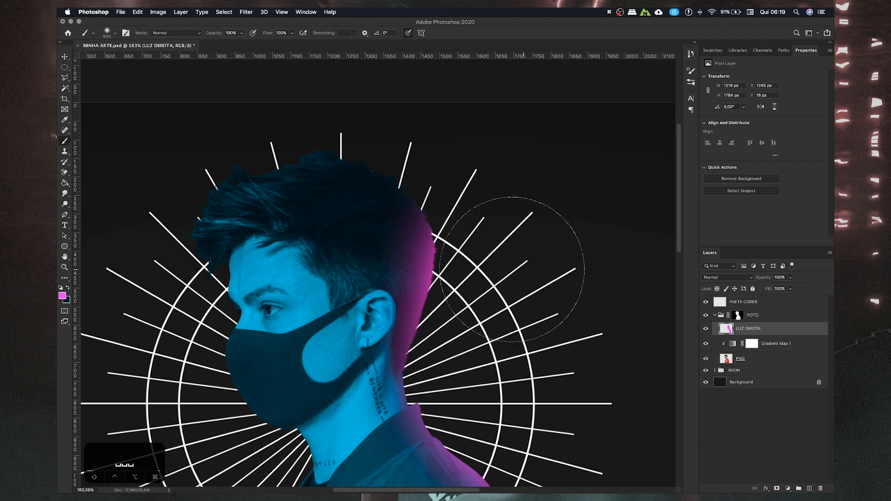
- Undo the latest pink strokes on the back of the head and restore one of them
key("super+z")
key("super+z")
key("super+z")
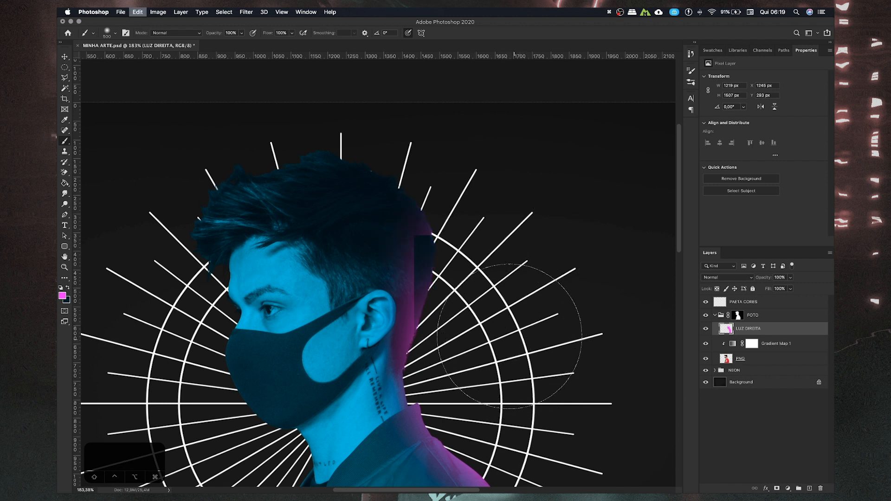
key("super+shift+z")
- Build up the pink light along the crown and back of the head, the shoulder and the sleeve with the large soft brush
mouse_move(529, 281)
left_mouse_down()
mouse_move(539, 212)
mouse_move(543, 304)
left_mouse_up()
key("space")
mouse_move(517, 242)
left_mouse_down()
mouse_move(481, 212)
mouse_move(465, 177)
mouse_move(407, 130)
mouse_move(362, 123)
mouse_move(458, 162)
left_mouse_up()
key("space")
left_click_drag(555, 279, 516, 156)
key("space")
left_click_drag(514, 343, 478, 199)
key("space")
left_click_drag(550, 354, 520, 207)
left_click_drag(549, 333, 551, 439)
key("space")
left_click_drag(458, 69, 493, 265)
mouse_move(496, 203)
left_mouse_down()
mouse_move(497, 278)
mouse_move(499, 236)
left_mouse_up()
key("space")
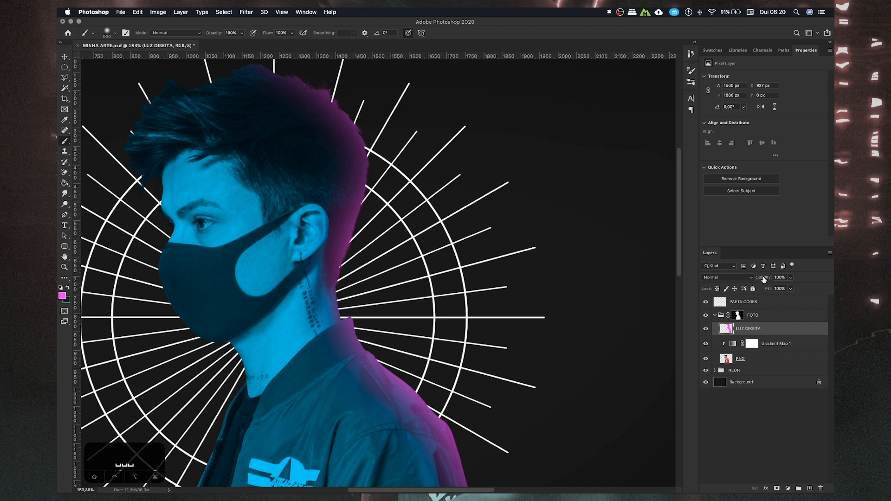
- Set the LUZ DIREITA layer's opacity to 70%
left_click_drag(763, 279, 759, 278)
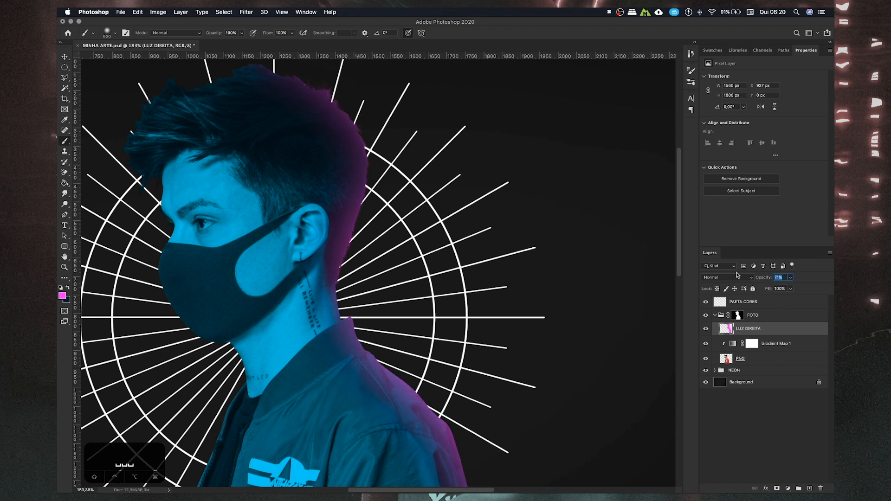
type("70")
key("Return")
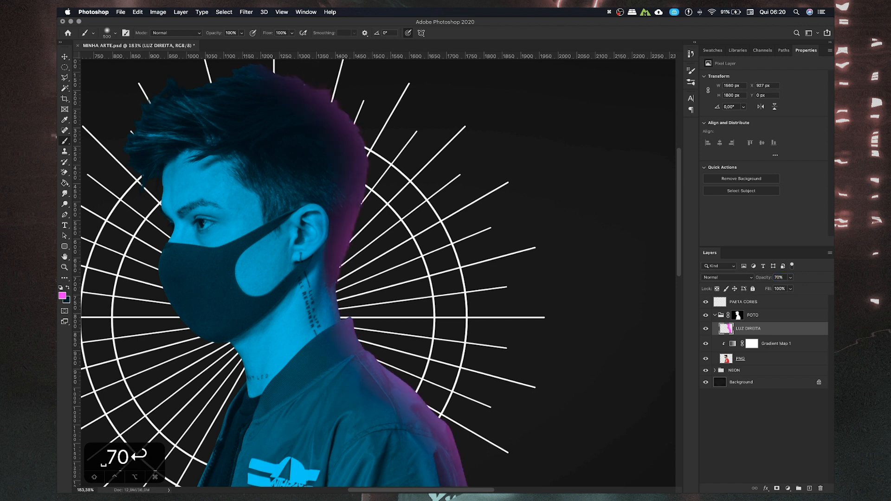
- Add a new layer above LUZ DIREITA, reduce the brush to 175 px and paint a narrow pink rim on the back of the head
left_click(810, 488)
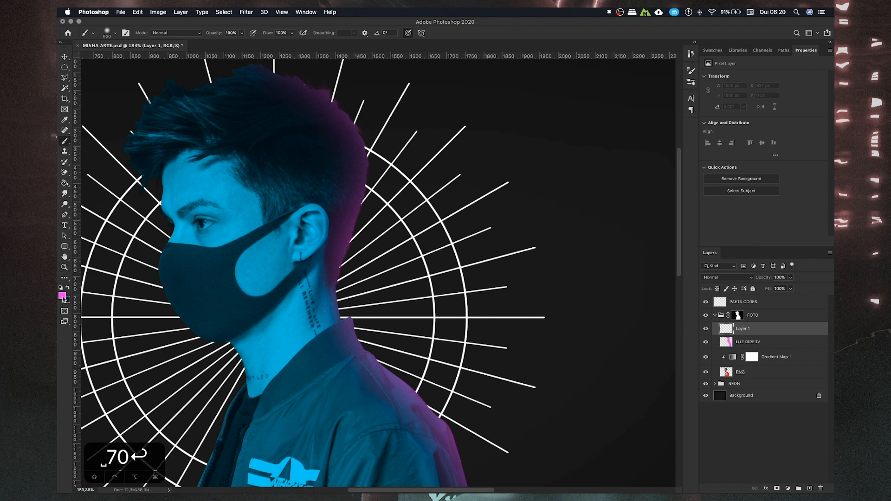
left_click_drag(374, 122, 386, 200)
key("bracketleft")
key("bracketleft")
key("bracketleft")
scroll(424, 232, "up", 3)
left_click(337, 93)
key("bracketleft")
mouse_move(343, 108)
left_mouse_down()
mouse_move(376, 135)
mouse_move(410, 185)
mouse_move(427, 244)
mouse_move(429, 259)
mouse_move(413, 283)
mouse_move(419, 348)
mouse_move(430, 336)
mouse_move(402, 367)
mouse_move(403, 397)
mouse_move(418, 231)
left_mouse_up()
key("space")
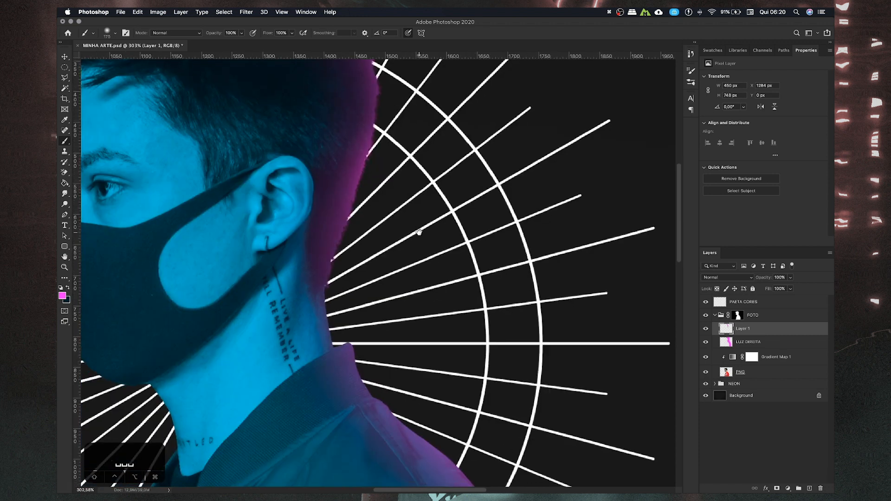
- Continue the narrow pink rim down the nape, collar, shoulder and outer sleeve edge on Layer 1
mouse_move(402, 261)
left_mouse_down()
mouse_move(397, 292)
mouse_move(411, 299)
mouse_move(385, 311)
mouse_move(389, 302)
mouse_move(428, 358)
left_mouse_up()
key("space")
mouse_move(434, 366)
left_mouse_down()
mouse_move(293, 185)
mouse_move(288, 205)
mouse_move(362, 241)
mouse_move(374, 274)
mouse_move(402, 293)
mouse_move(427, 333)
left_mouse_up()
key("space")
left_click_drag(429, 345, 354, 173)
mouse_move(374, 228)
left_mouse_down()
mouse_move(406, 316)
mouse_move(399, 223)
mouse_move(397, 239)
mouse_move(405, 283)
mouse_move(410, 187)
mouse_move(402, 219)
mouse_move(414, 307)
mouse_move(407, 385)
left_mouse_up()
key("space")
key("space")
key("space")
left_click_drag(409, 251, 419, 342)
key("space")
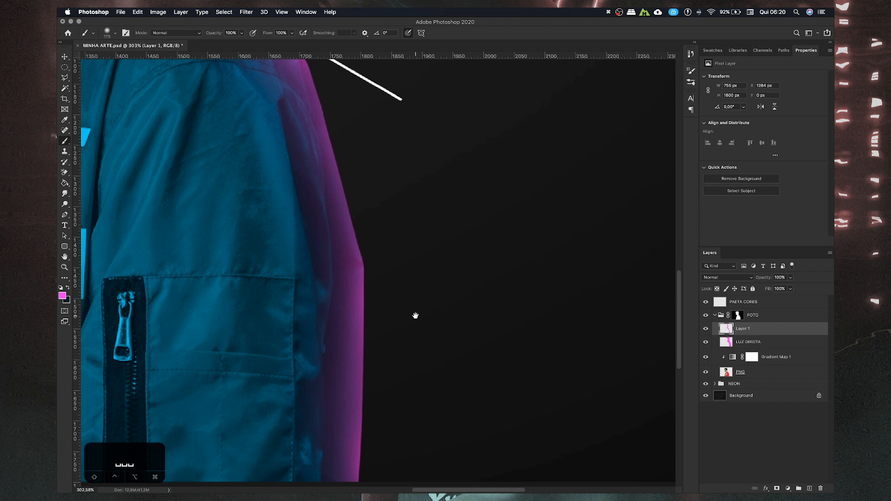
- Extend the narrow pink rim light over the top of the hair on Layer 1
left_click_drag(345, 200, 393, 314)
scroll(390, 310, "down", 3)
key("space")
left_click_drag(273, 187, 378, 298)
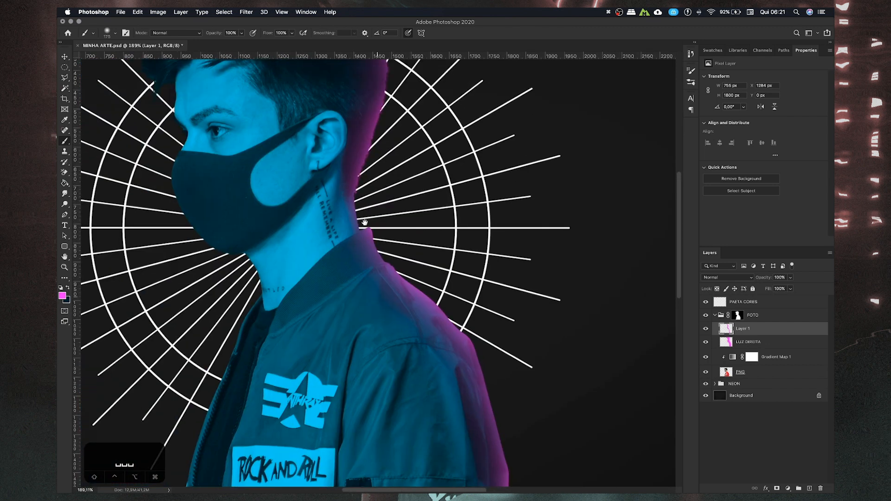
left_click_drag(364, 223, 375, 297)
mouse_move(368, 170)
left_mouse_down()
mouse_move(379, 226)
mouse_move(378, 195)
left_mouse_up()
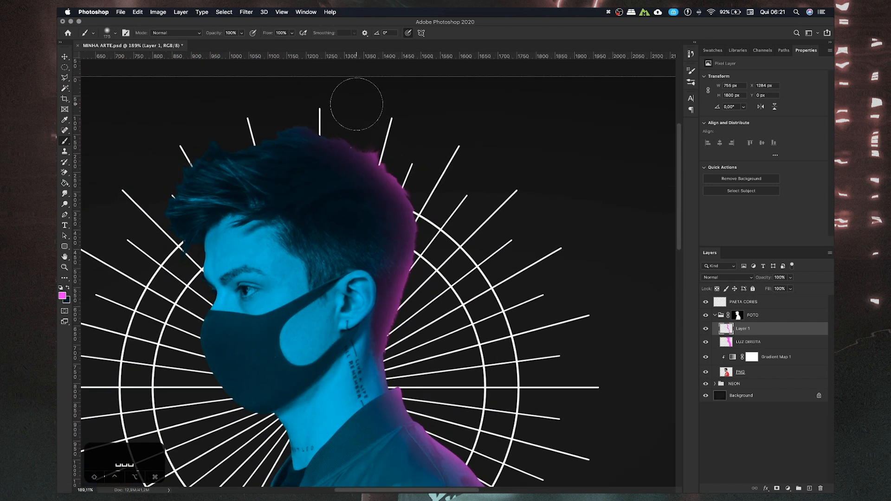
left_click(334, 99)
left_click(320, 95)
left_click_drag(413, 293, 414, 258)
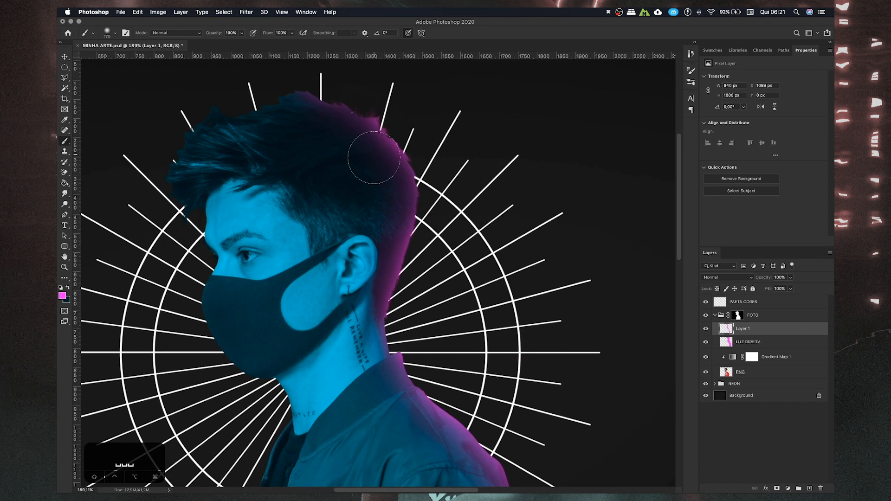
scroll(368, 159, "up", 3)
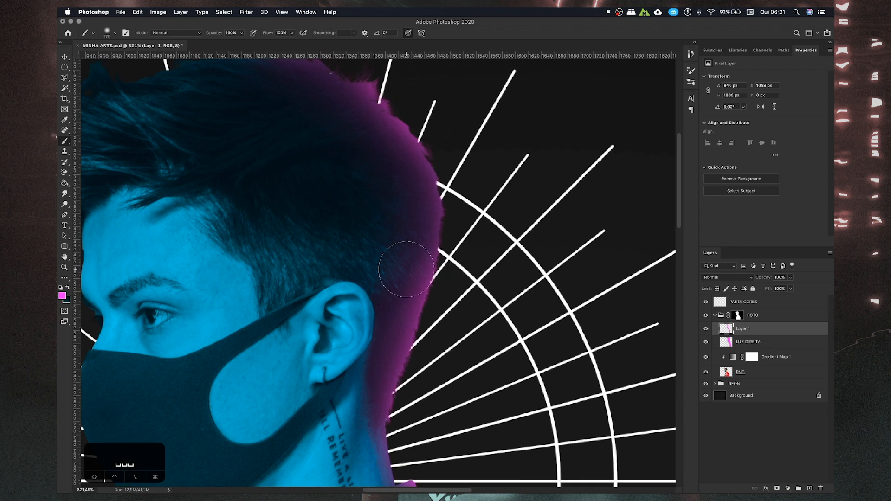
scroll(406, 269, "down", 3)
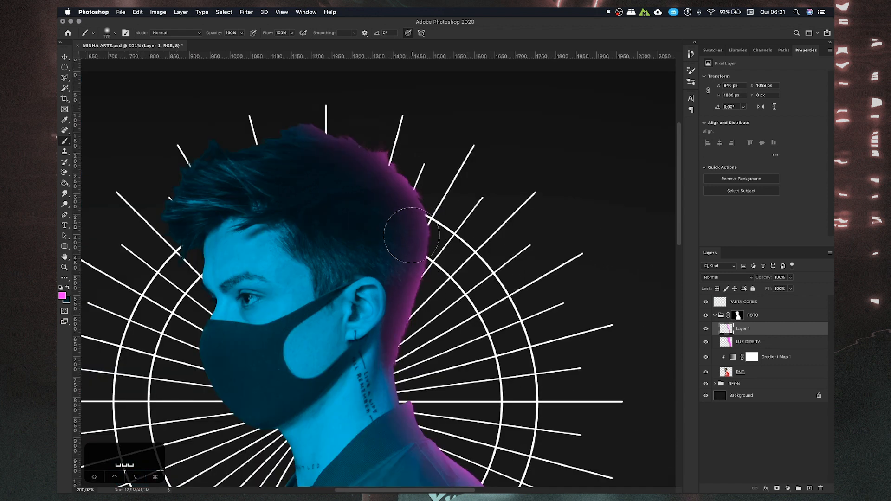
left_click_drag(408, 291, 411, 262)
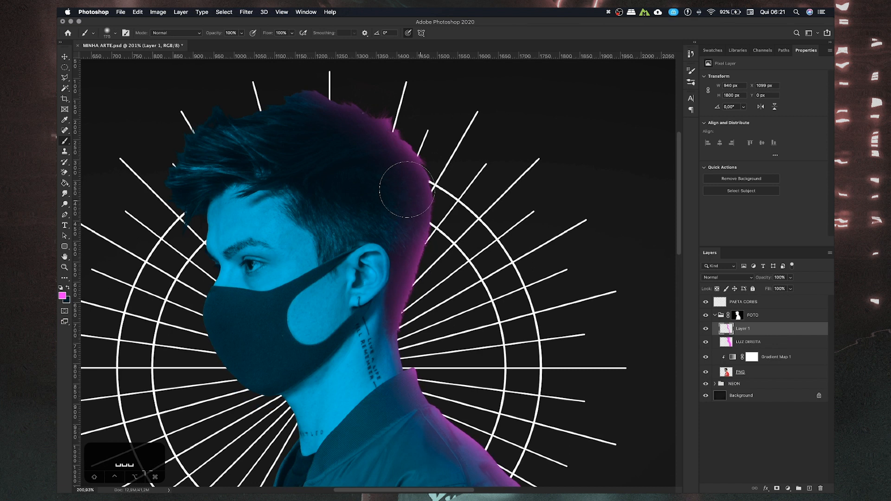
- Toggle Layer 1's visibility to compare the figure with and without the narrow pink rim
left_click(706, 328)
left_click(705, 329)
left_click(706, 329)
left_click(706, 328)
scroll(490, 314, "down", 3)
scroll(490, 314, "down", 2)
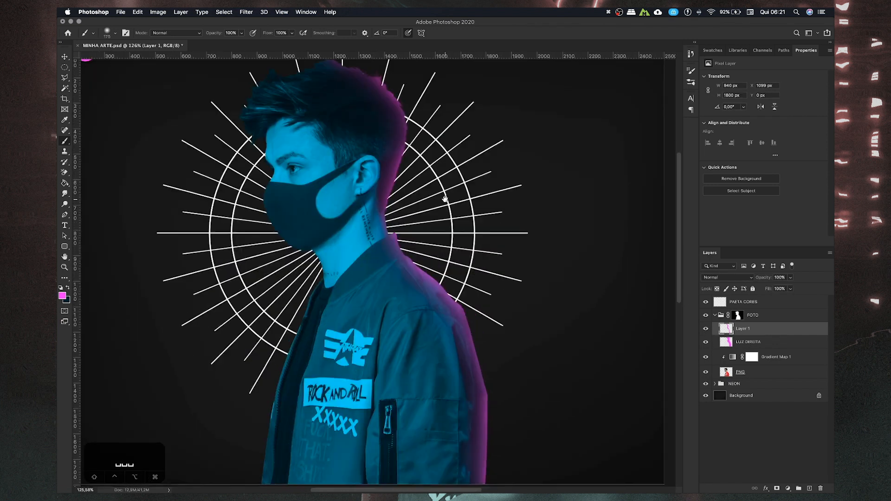
scroll(424, 212, "up", 2)
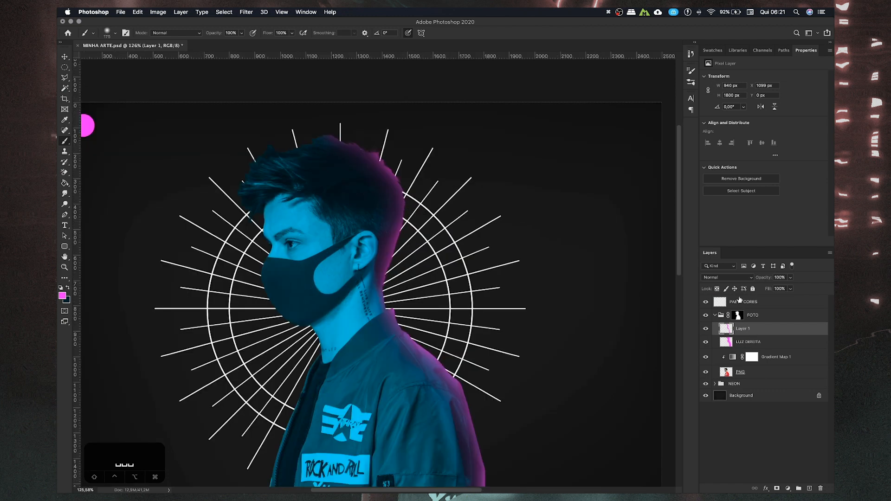
- Set Layer 1's blending mode to Overlay and duplicate the layer
left_click(729, 278)
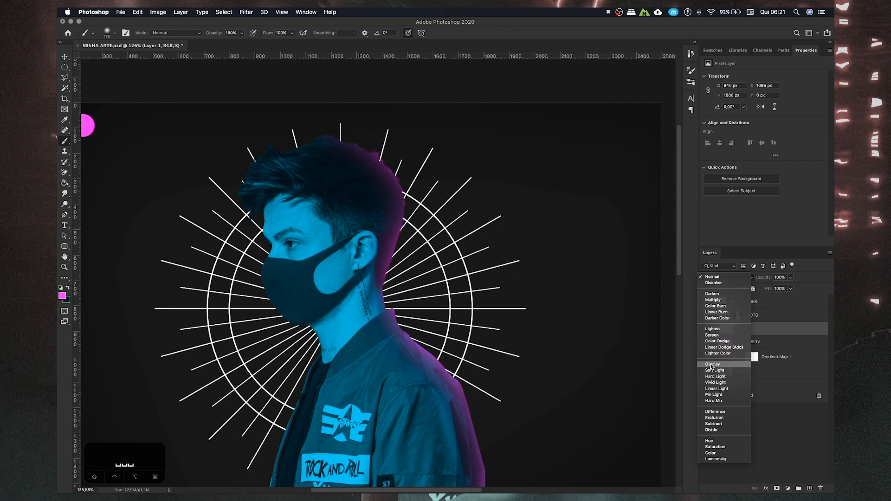
left_click(712, 364)
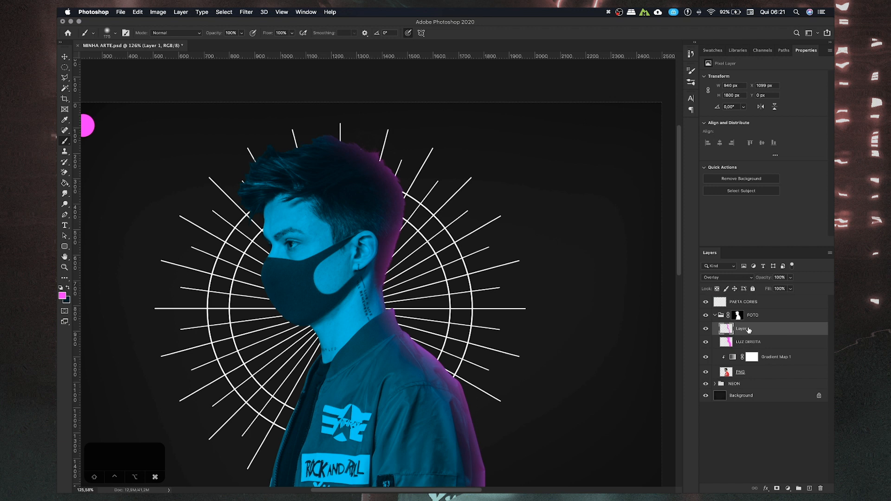
key("super+j")
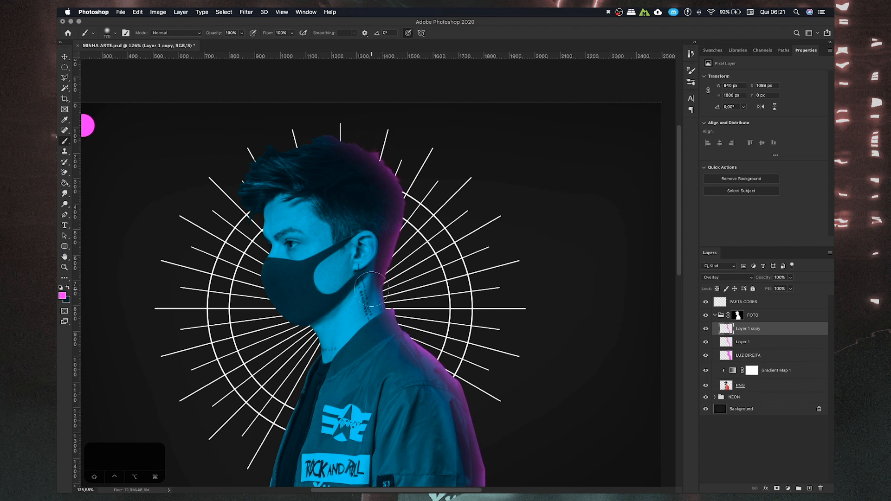
scroll(370, 280, "up", 3)
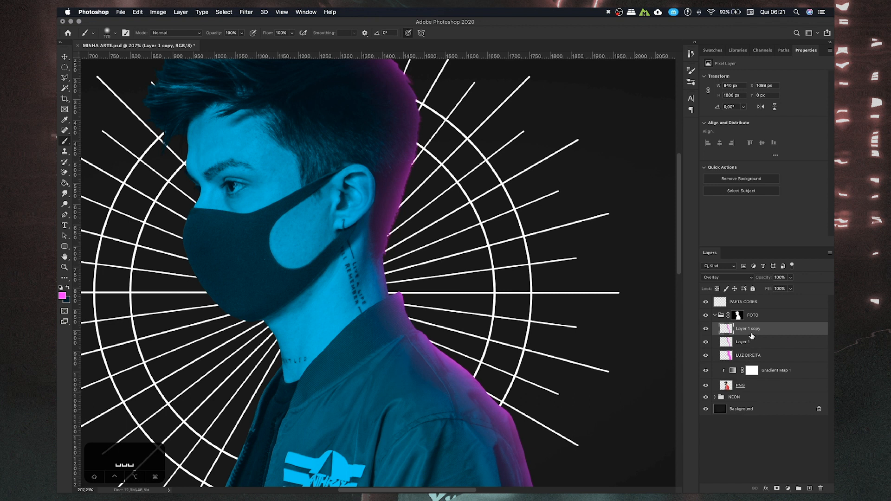
- Group Layer 1 copy, Layer 1 and the LUZ DIREITA layer, and name the group LUZ DIREITA
left_click(751, 356, "shift")
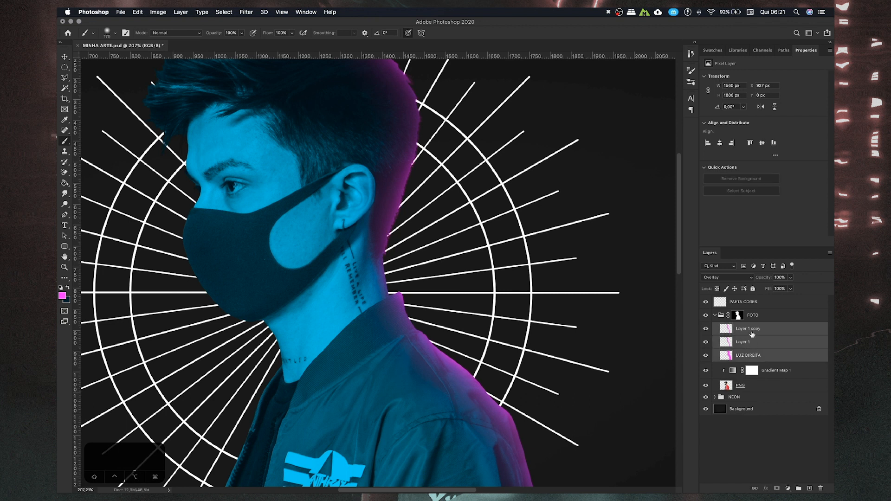
key("super+g")
left_click(706, 316)
left_click(706, 315)
double_click(742, 327)
type("LUZ DIREITA")
key("Return")
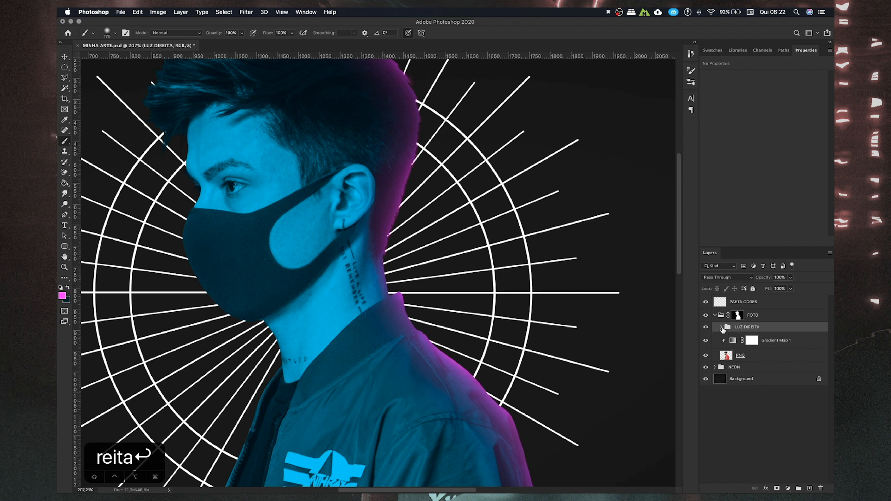
- Add a new empty layer above Layer 1 copy inside the LUZ DIREITA group
left_click(722, 327)
left_click(761, 339)
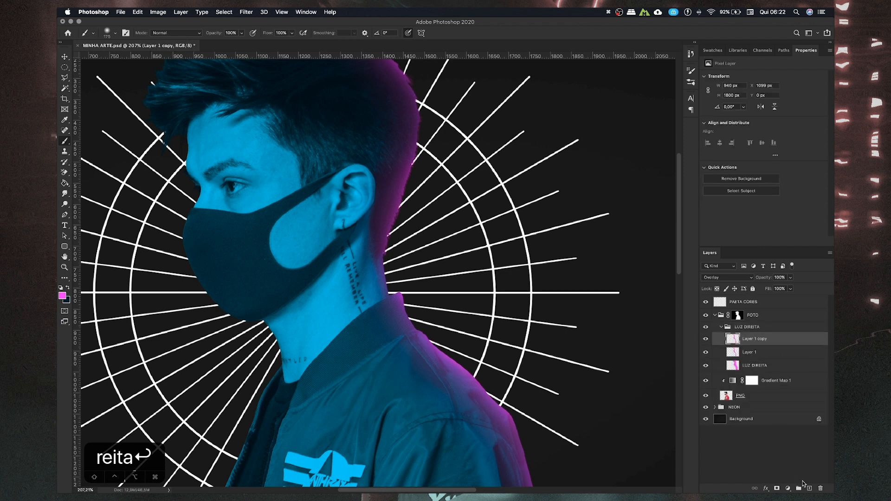
left_click(809, 488)
scroll(272, 211, "down", 3)
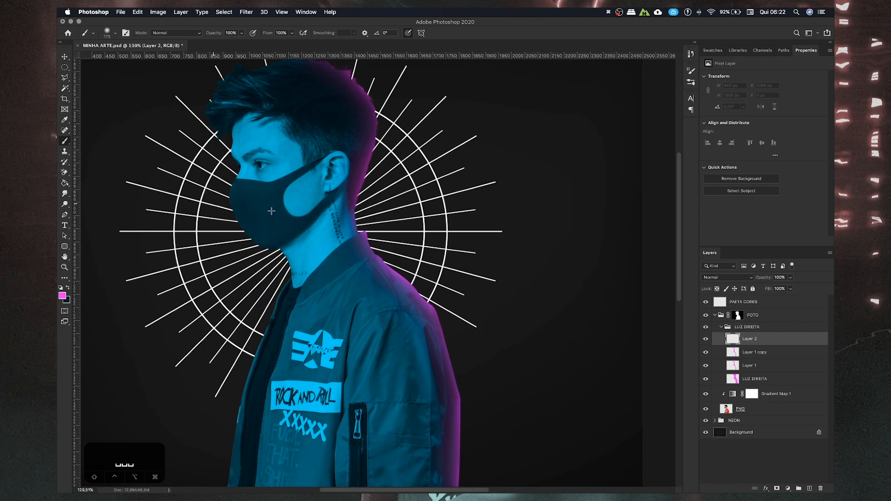
scroll(271, 212, "down", 3)
- Paint a broad soft pink glow over the back of the head, shoulder and sleeve on Layer 2 with a 1200 px brush
key("bracketright")
key("bracketright")
key("bracketright")
key("bracketright")
key("bracketright")
key("bracketright")
key("bracketright")
key("bracketright")
key("bracketright")
key("bracketright")
key("bracketright")
key("bracketright")
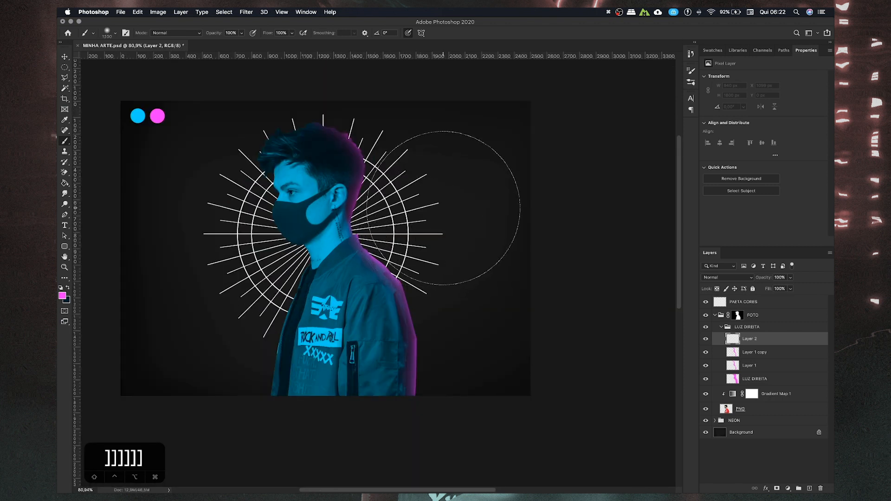
left_click(442, 208)
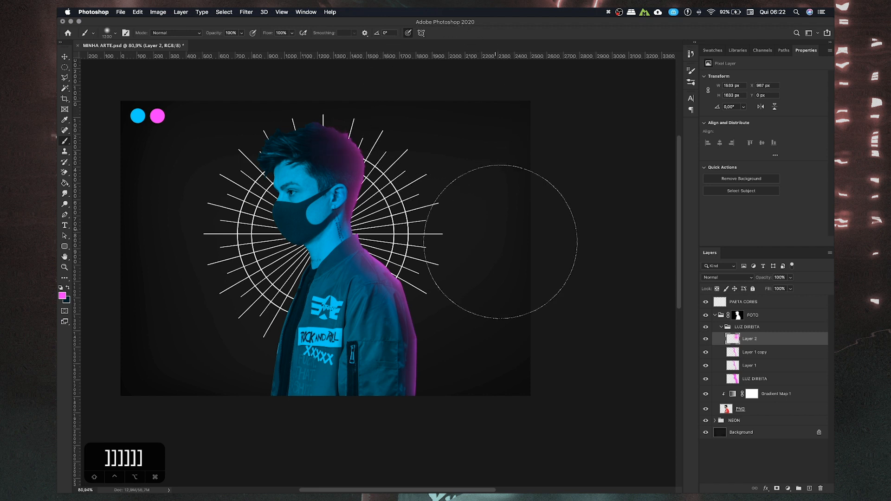
left_click(504, 306)
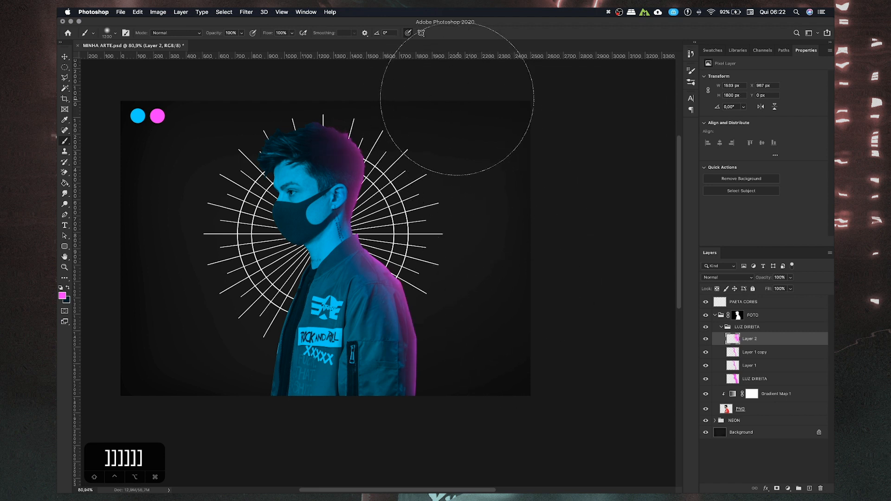
left_click_drag(421, 180, 444, 203)
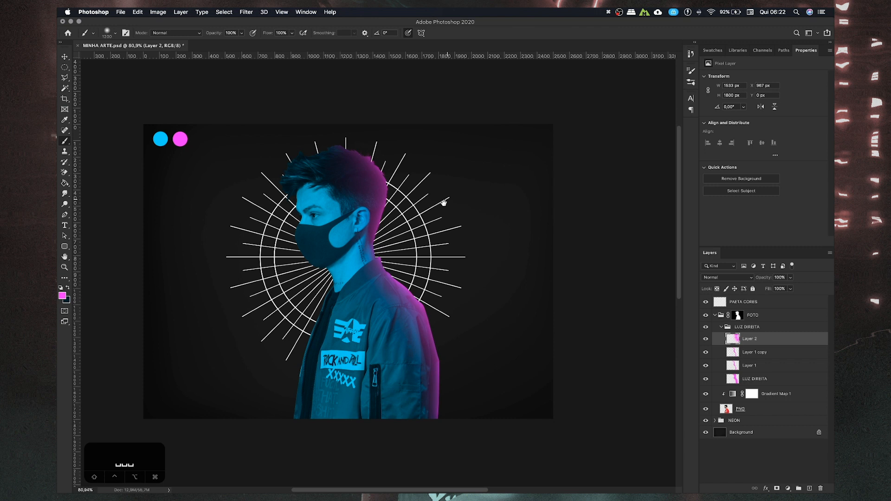
scroll(385, 242, "up", 5)
left_click_drag(386, 251, 388, 263)
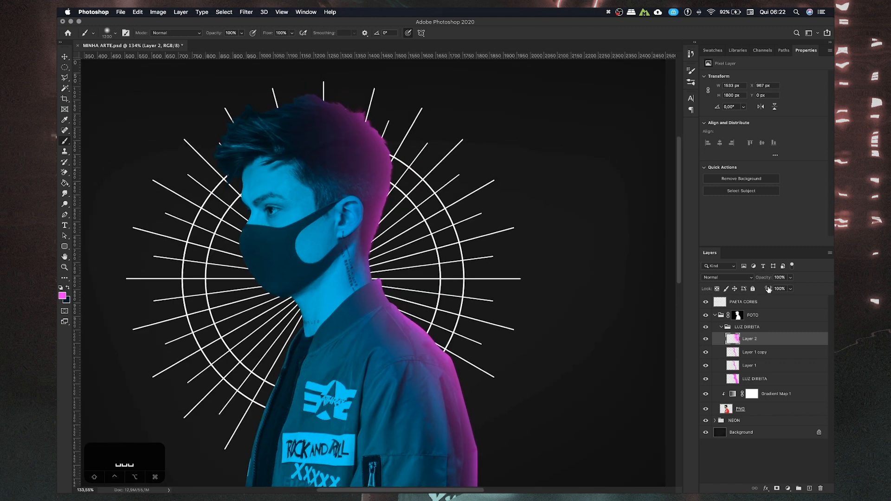
- Set Layer 2's opacity to 70% and its blending mode to Lighten
left_click_drag(766, 277, 754, 277)
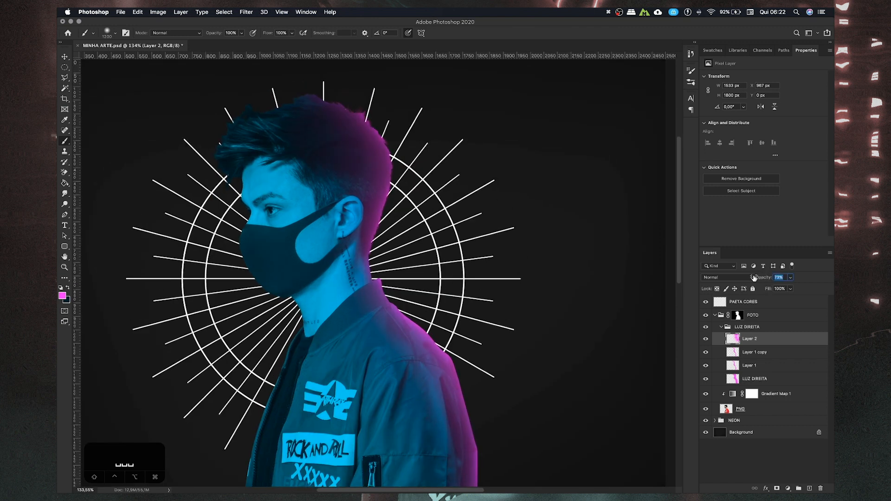
type("70")
key("Return")
left_click(749, 277)
left_click(754, 330)
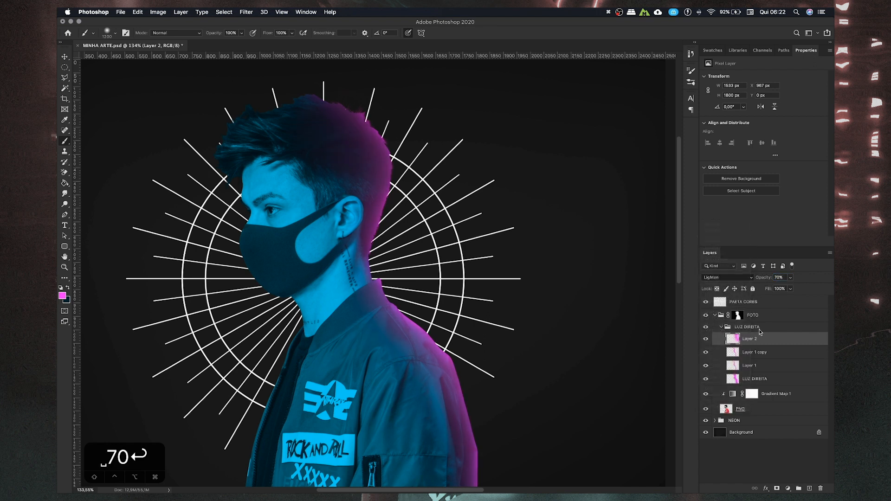
left_click(721, 278)
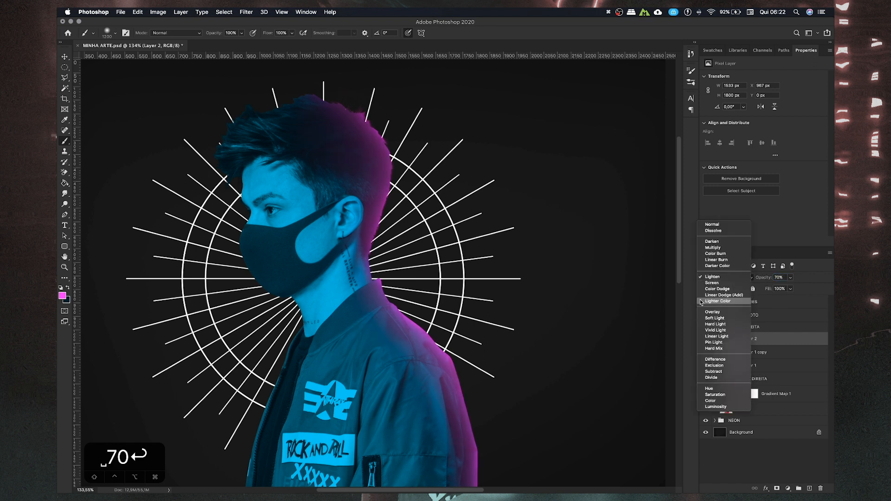
left_click(713, 277)
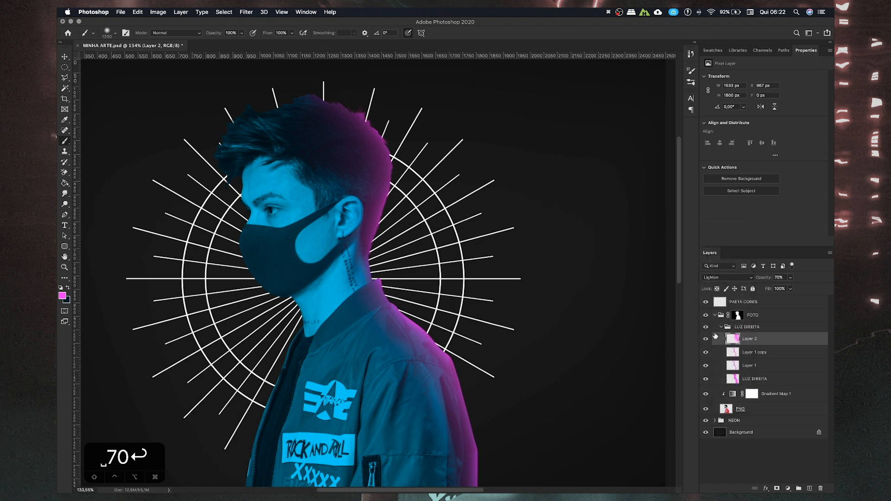
- Collapse the LUZ DIREITA group and toggle its visibility to compare the figure with and without the pink light
left_click(721, 327)
left_click(705, 327)
left_click(705, 327)
scroll(462, 325, "down", 5)
scroll(452, 312, "up", 3)
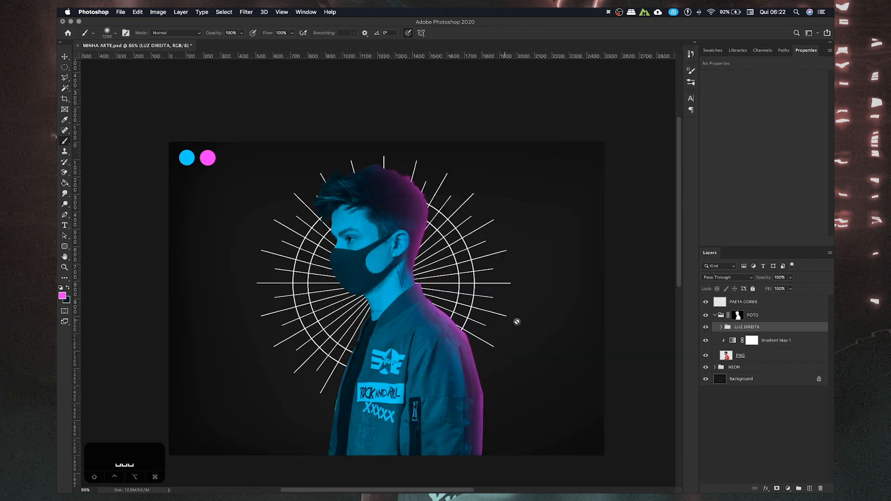
- Toggle the NEON group's visibility to compare the lit figure with and without the neon rays behind it
left_click(705, 368)
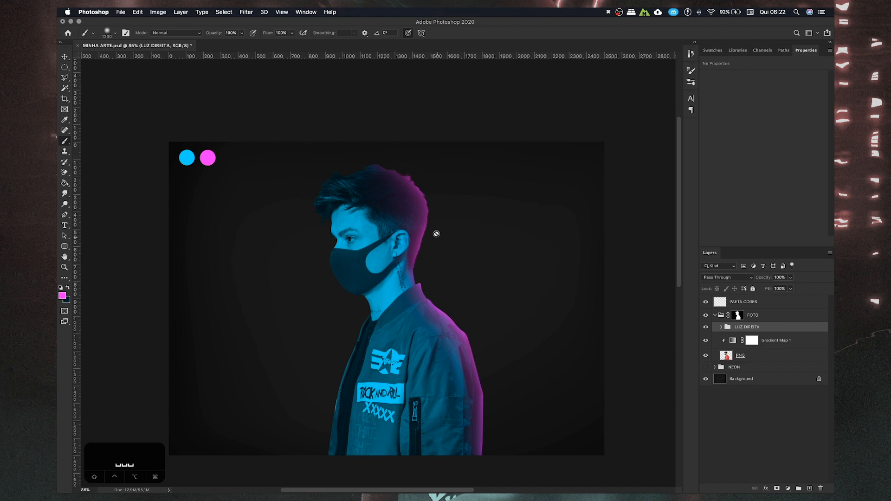
left_click(705, 367)
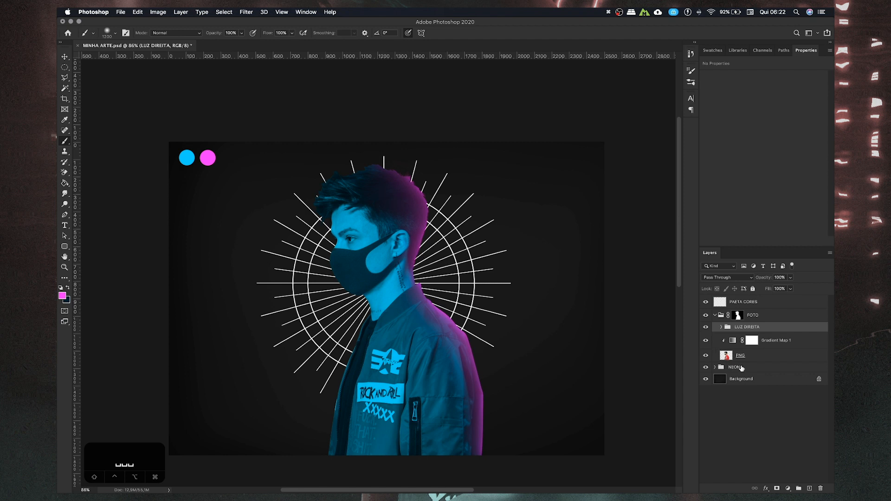
left_click(706, 368)
left_click(705, 367)
scroll(336, 260, "up", 5)
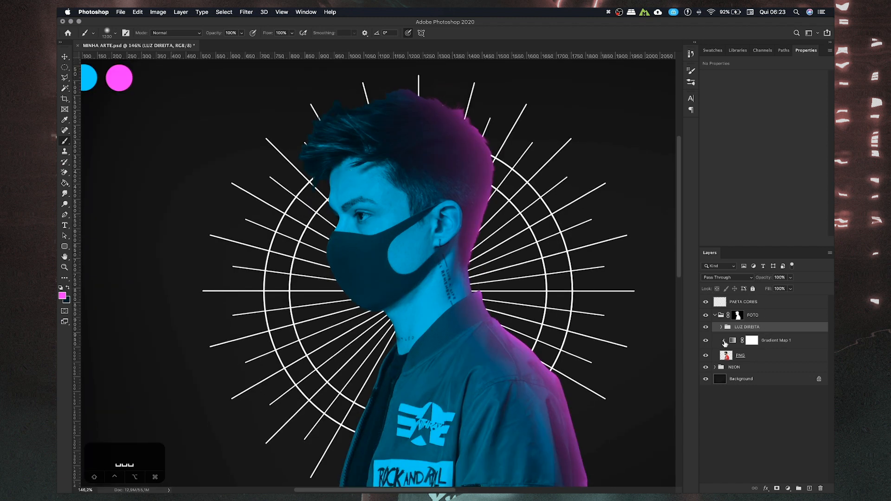
- Add a new layer above the LUZ DIREITA group and name it LUZ ESQUERDA
left_click(809, 488)
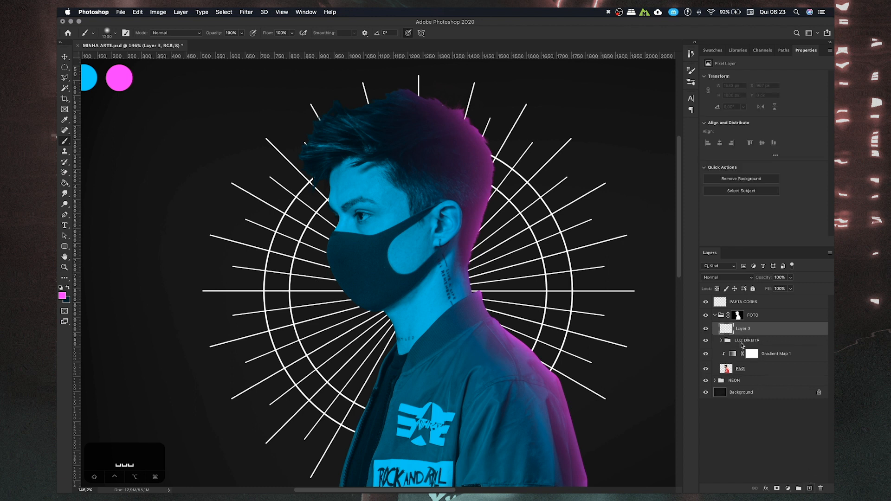
double_click(745, 329)
type("L")
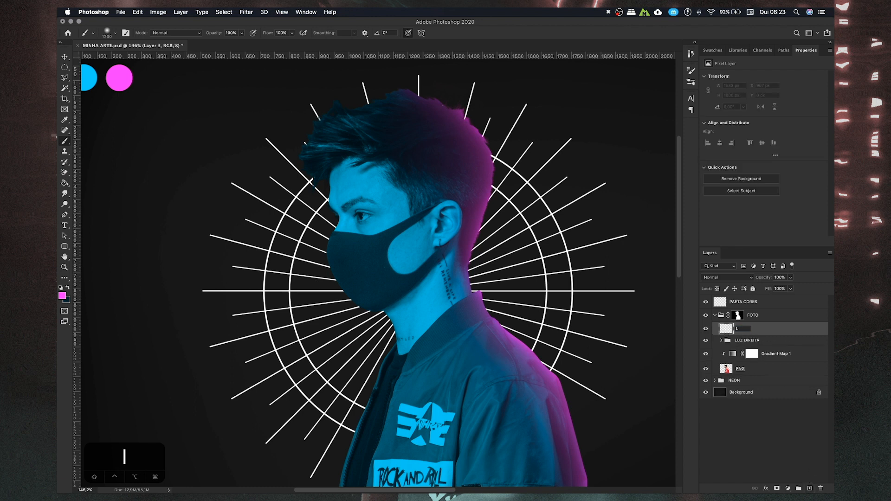
type("UZ ESQUERDA")
key("Return")
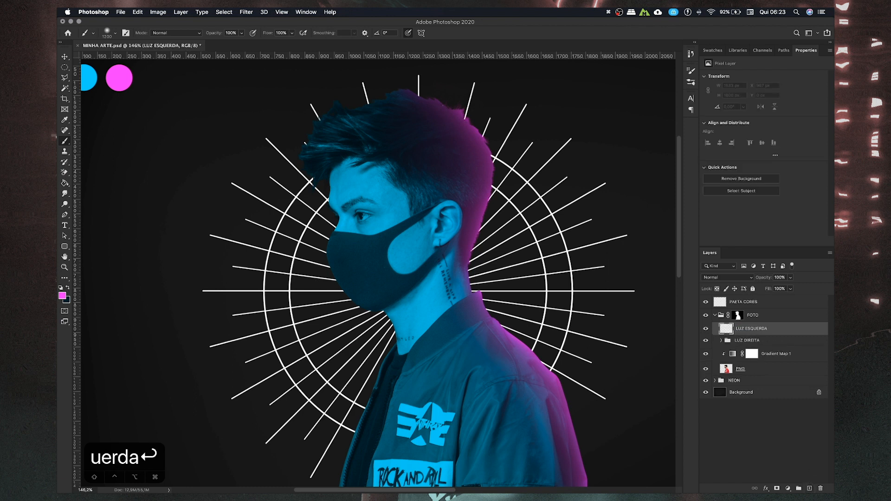
- Sample the pink palette swatch as the brush colour for the LUZ ESQUERDA layer
key("space")
left_click_drag(361, 281, 368, 265)
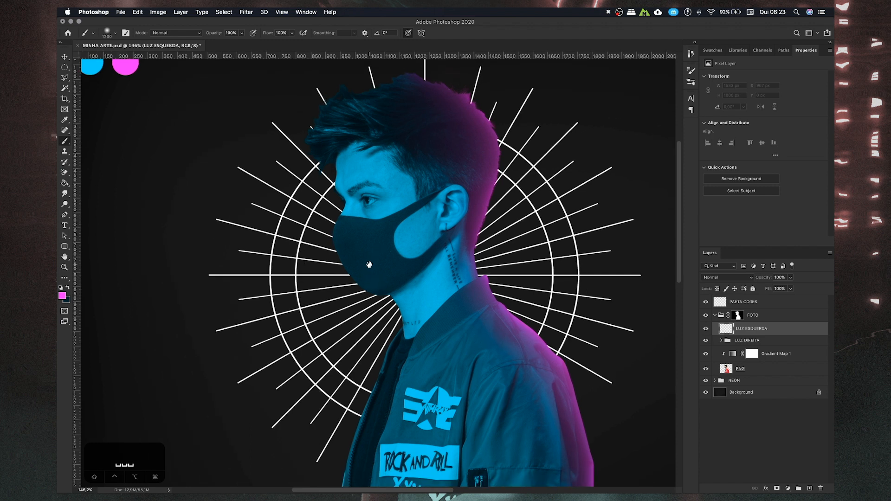
left_click(125, 66, "alt")
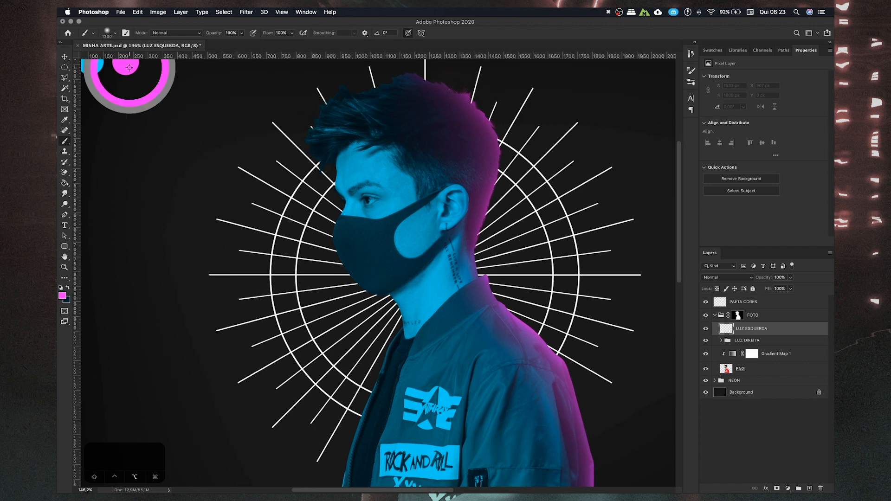
key("space")
left_click_drag(368, 301, 357, 276)
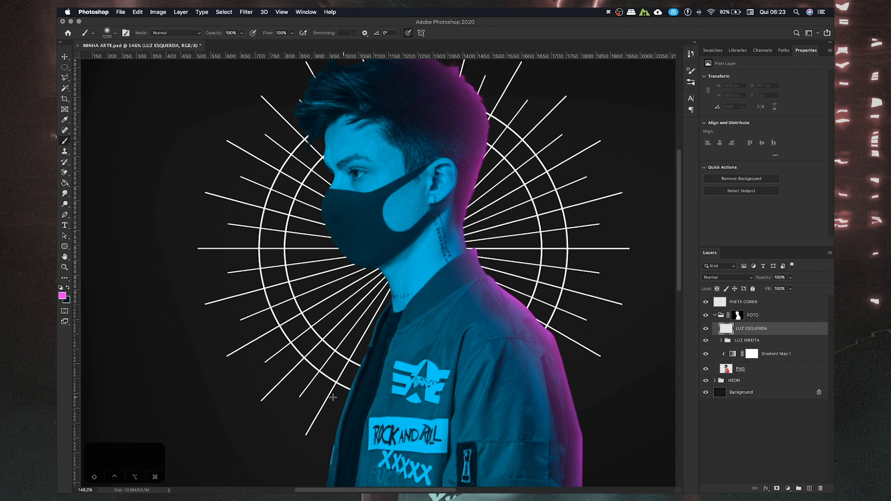
- Paint soft pink light up the jacket's front edge on LUZ ESQUERDA with a 600 px brush
key("bracketleft")
key("bracketleft")
key("bracketleft")
key("bracketleft")
key("bracketleft")
key("bracketleft")
key("bracketleft")
key("bracketleft")
key("space")
mouse_move(309, 373)
left_mouse_down()
mouse_move(303, 288)
mouse_move(326, 233)
left_mouse_up()
key("space")
key("bracketright")
key("bracketright")
mouse_move(249, 390)
left_mouse_down()
mouse_move(249, 342)
mouse_move(279, 286)
left_mouse_up()
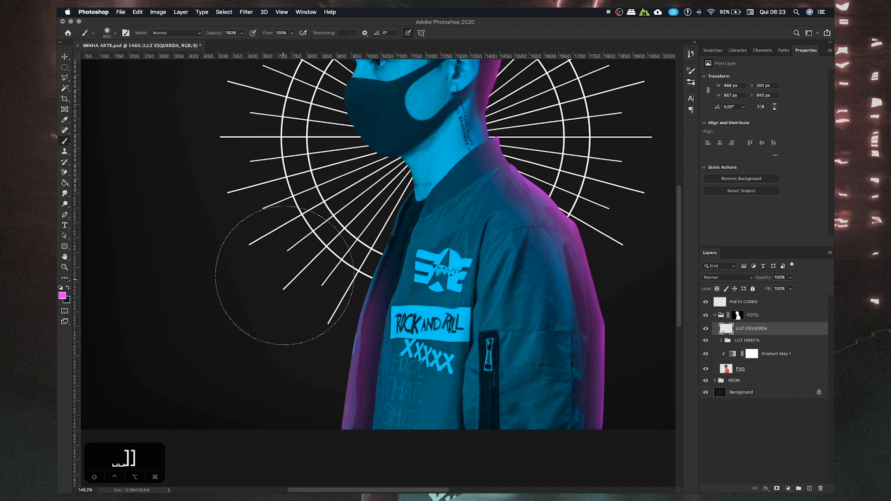
key("space")
left_click_drag(276, 223, 259, 275)
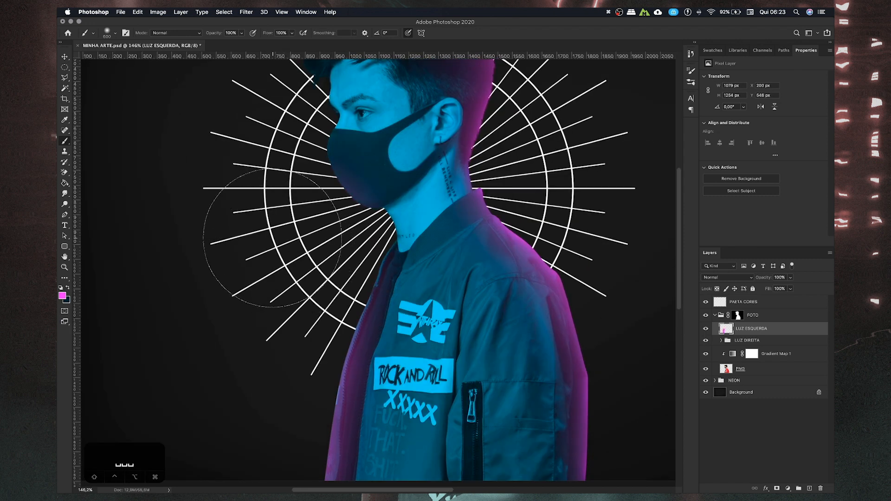
- Continue the soft pink light over the front of the mask and the front hair on LUZ ESQUERDA
left_click_drag(241, 205, 238, 269)
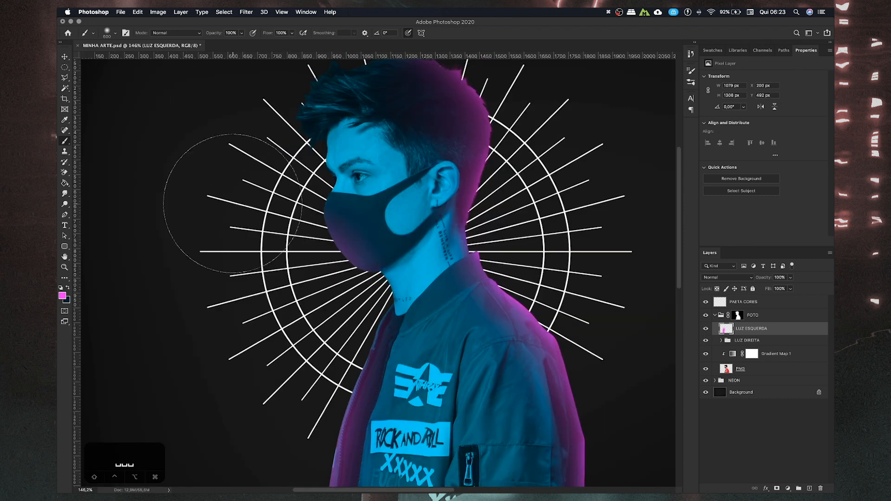
left_click_drag(218, 108, 213, 160)
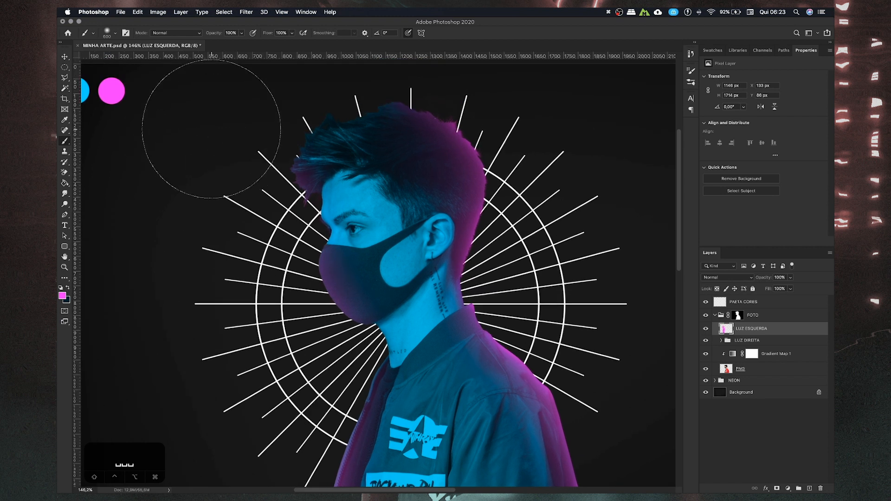
left_click_drag(211, 129, 213, 260)
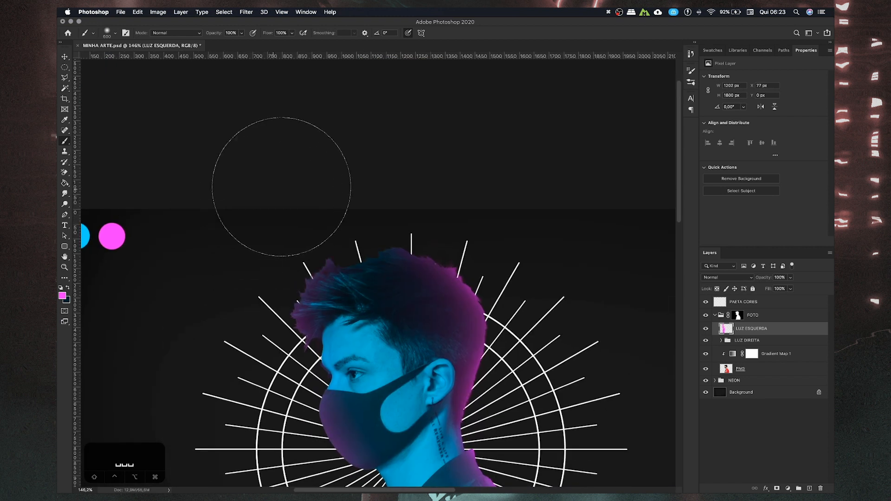
left_click_drag(237, 283, 232, 175)
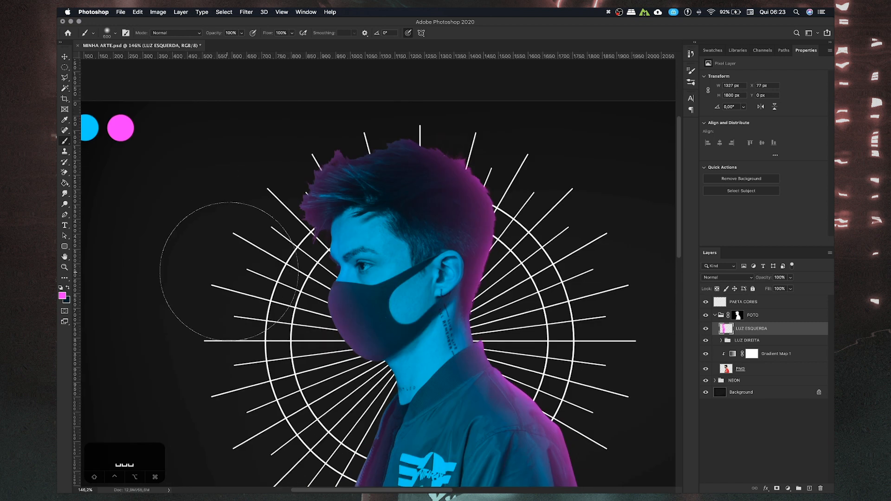
left_click_drag(213, 354, 218, 240)
left_click_drag(260, 356, 276, 236)
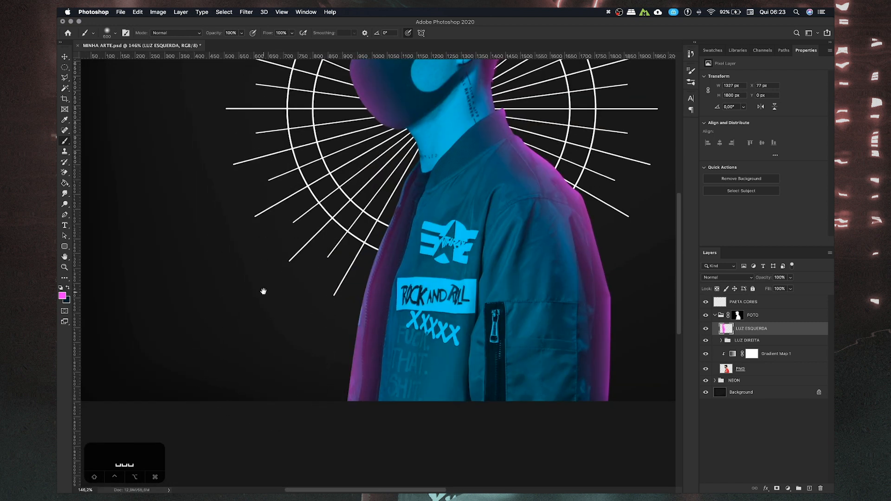
left_click_drag(267, 272, 263, 291)
- Add a new layer above LUZ ESQUERDA and paint a narrower pink rim up the jacket's front edge with a smaller brush
left_click(808, 489)
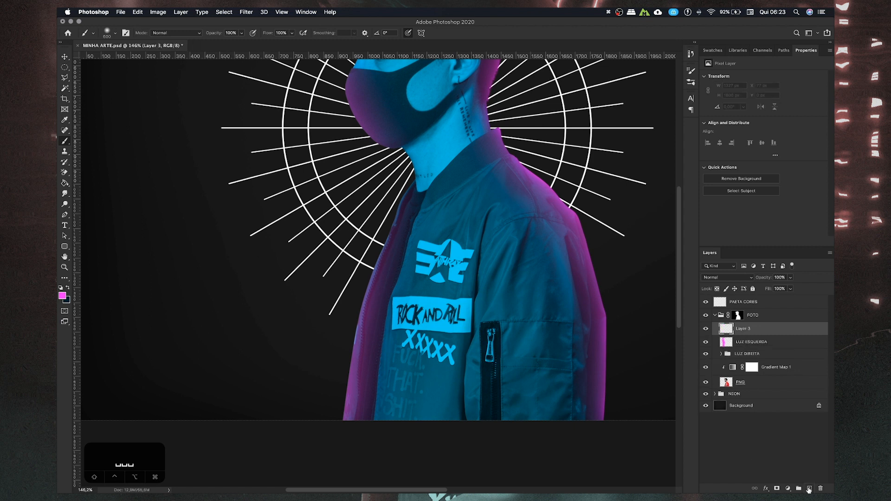
key("bracketleft")
key("bracketleft")
key("bracketleft")
key("bracketleft")
key("bracketleft")
left_click_drag(314, 415, 318, 383)
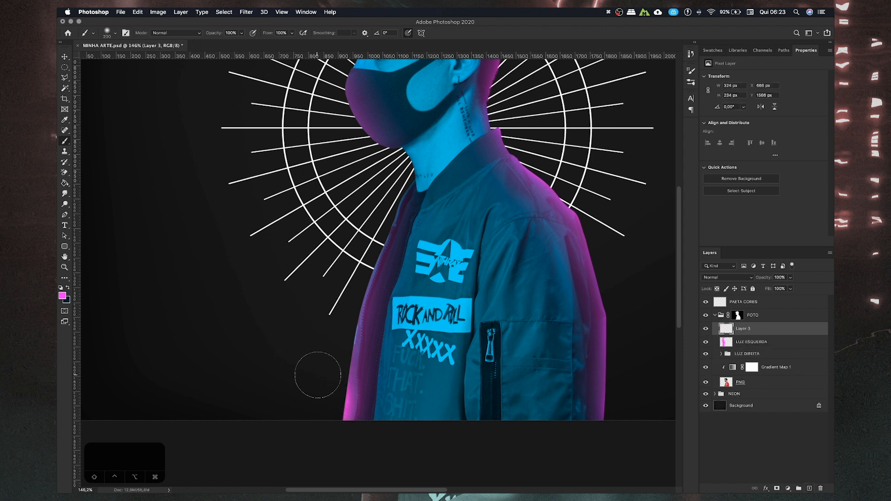
left_click_drag(325, 385, 339, 275)
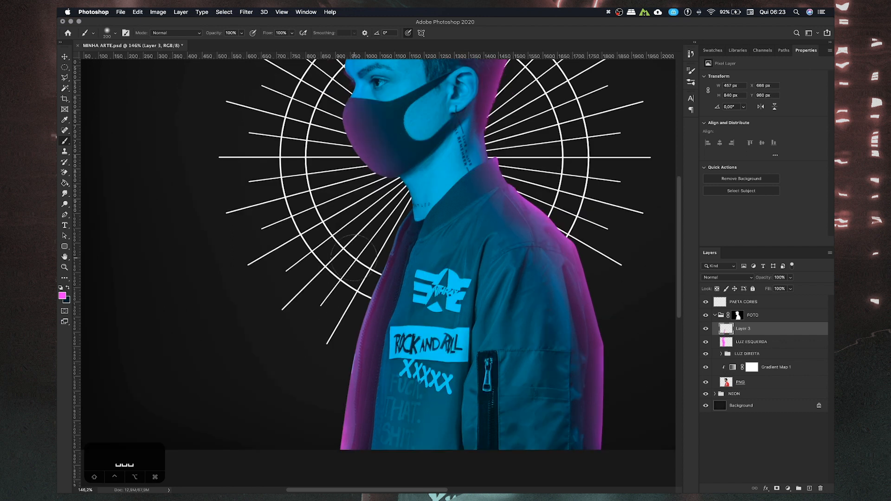
left_click_drag(375, 207, 405, 227)
- Continue the narrow pink rim on Layer 3 from the jacket collar up along the neck, mask front and front hair
key("bracketleft")
key("bracketleft")
key("bracketleft")
key("bracketleft")
scroll(405, 227, "down", 6)
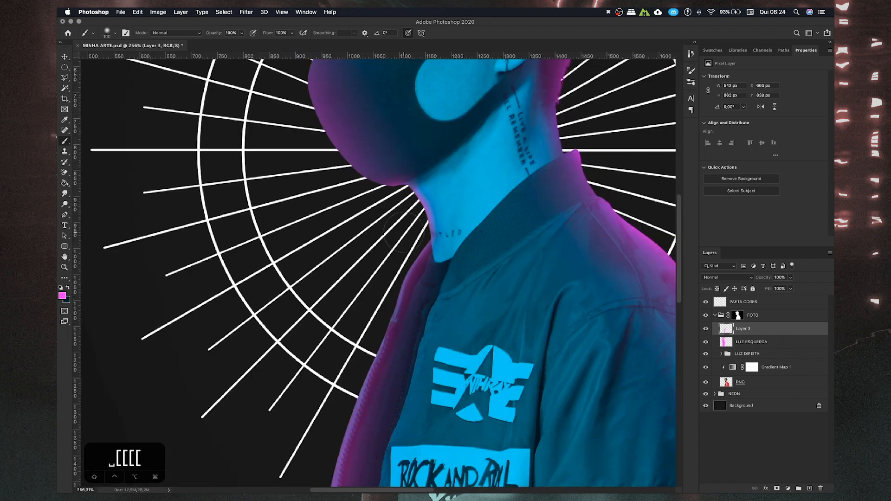
key("bracketright")
key("bracketright")
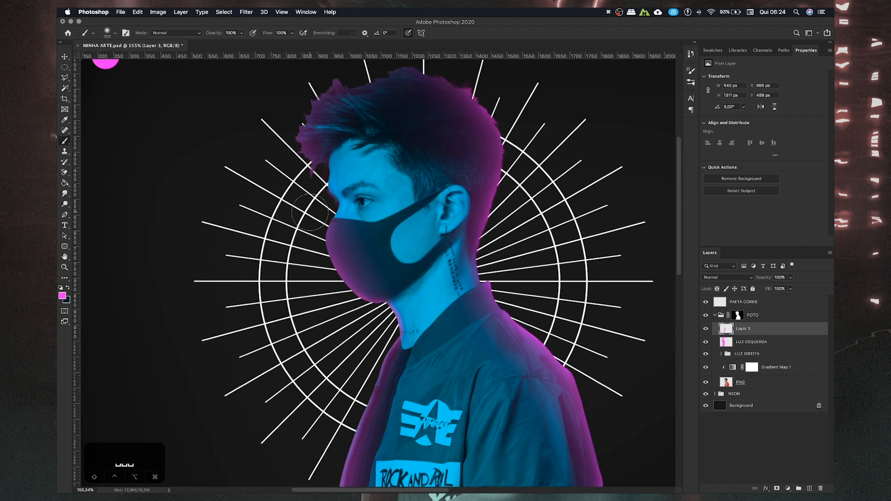
scroll(305, 198, "up", 3)
scroll(311, 250, "down", 5)
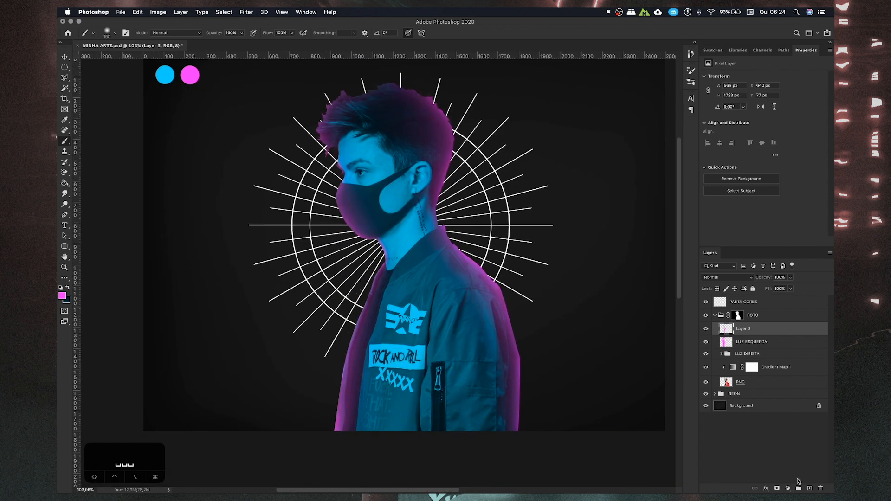
- Add a new layer above Layer 3 and paint a broad pink glow up the figure's front side with a 1400 px brush
left_click(810, 488)
key("bracketright")
key("bracketright")
key("bracketright")
key("bracketright")
key("bracketright")
key("bracketright")
key("bracketright")
key("bracketright")
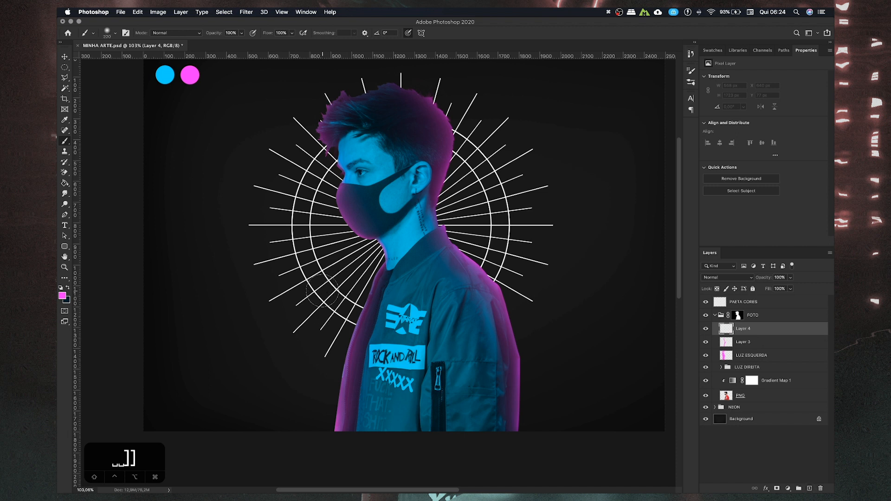
key("bracketright")
key("bracketright")
key("bracketright")
key("bracketright")
key("bracketright")
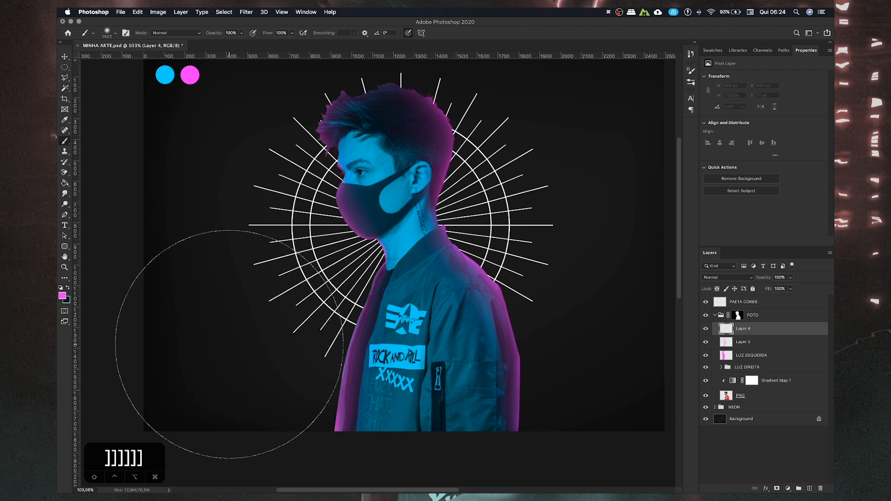
mouse_move(230, 343)
left_mouse_down()
mouse_move(204, 239)
mouse_move(207, 159)
mouse_move(228, 205)
left_mouse_up()
- Set the broad glow layer, Layer 4, to Lighten blend mode at 30% opacity
left_click(715, 277)
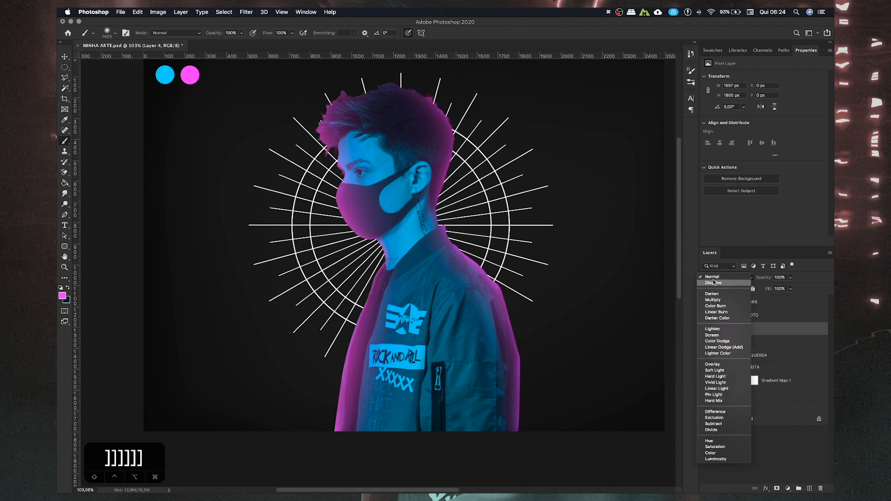
left_click(712, 329)
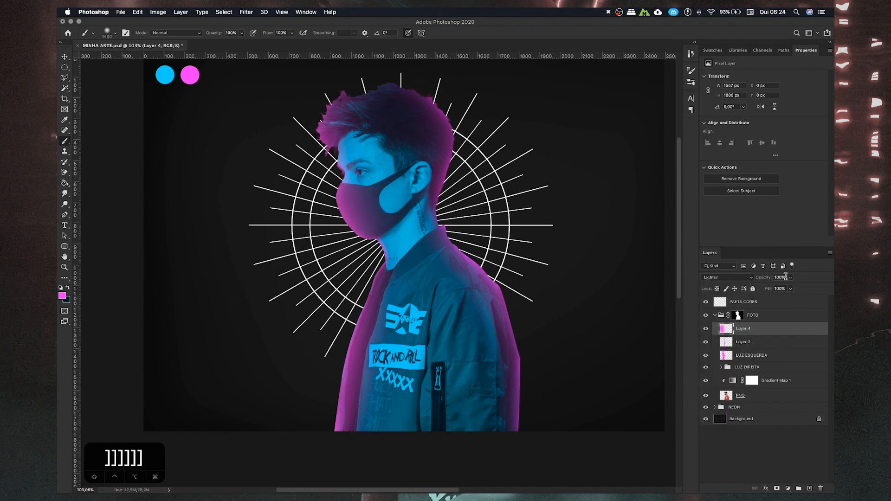
left_click_drag(764, 280, 736, 281)
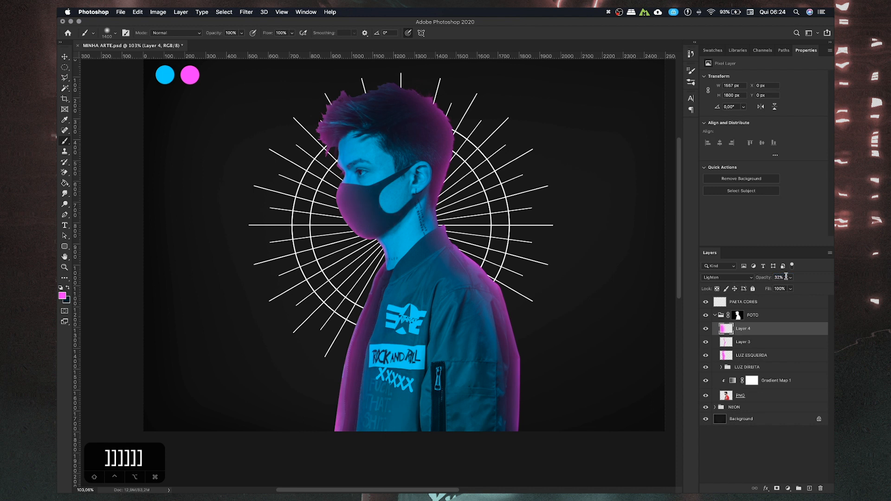
type("30")
key("Return")
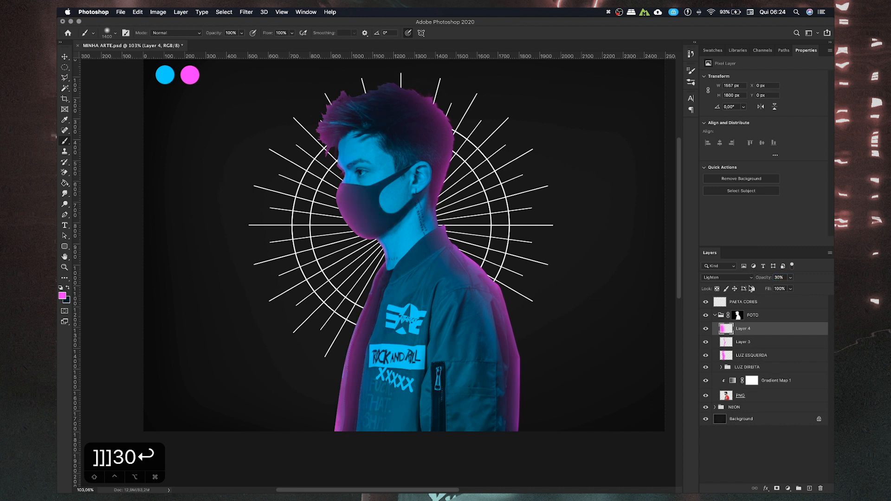
- Set the narrow rim layer, Layer 3, to Overlay blend mode and duplicate it
left_click(750, 346)
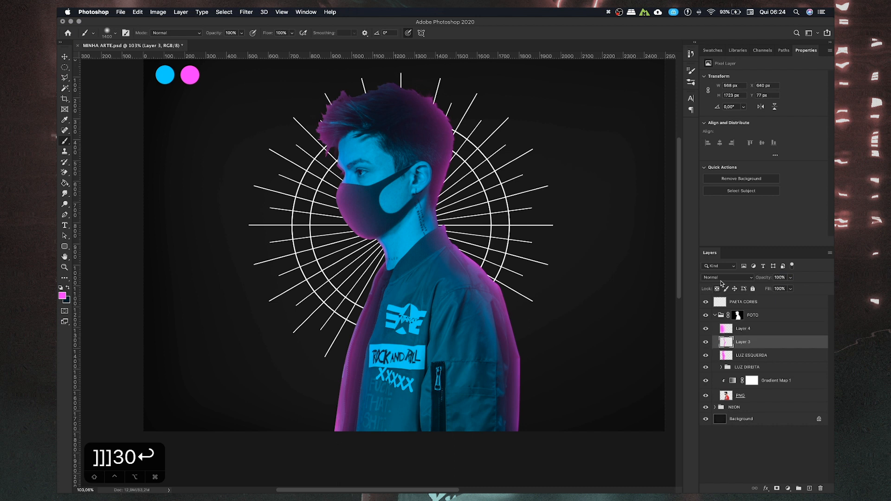
left_click(721, 278)
left_click(717, 365)
key("super+j")
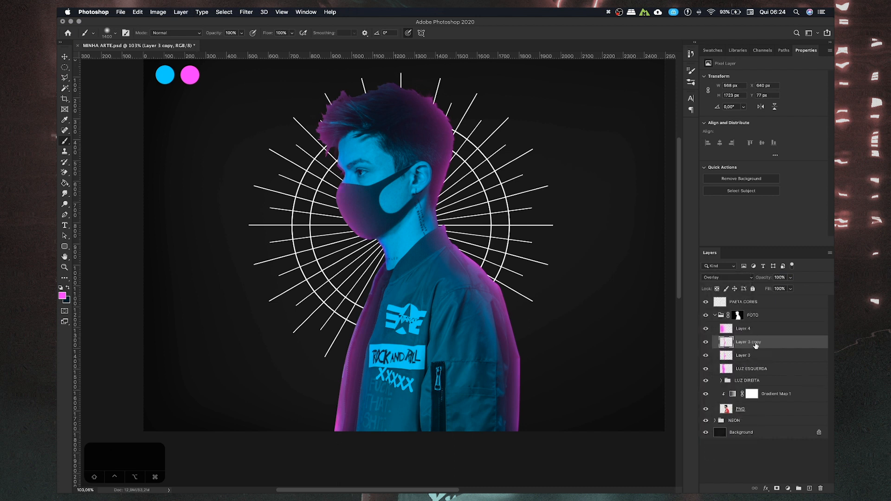
- Set the LUZ ESQUERDA layer's opacity to 70%
left_click(746, 361)
left_click(743, 370)
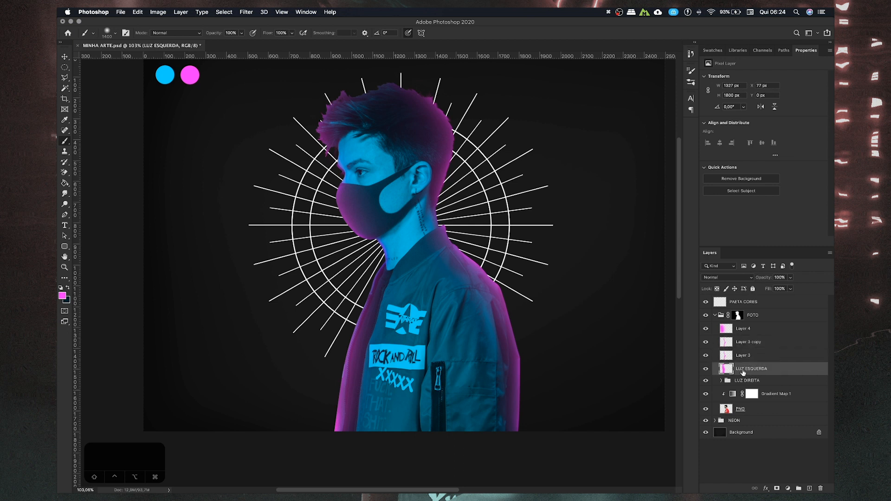
left_click_drag(763, 279, 748, 279)
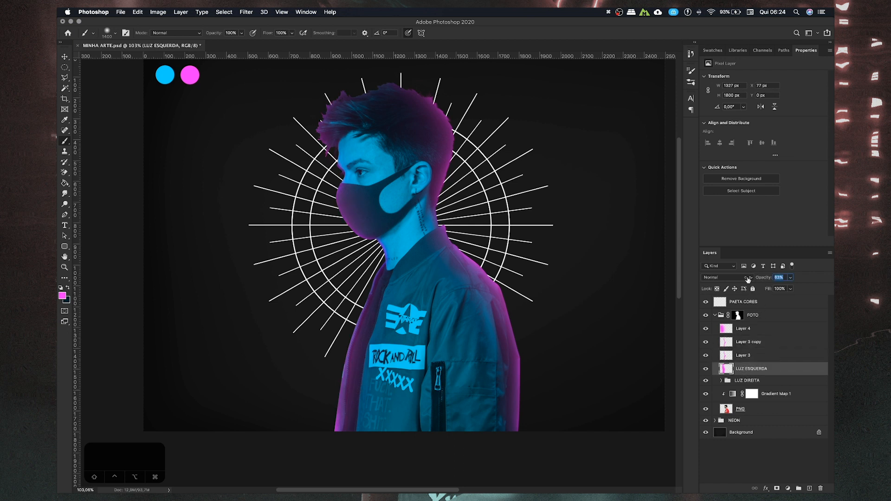
type("70")
key("Return")
- Group the layers from LUZ ESQUERDA up to Layer 4 and name the group LUZ ESQUERDA
left_click(744, 328, "shift")
key("super+g")
double_click(742, 327)
type(";UZ ESQWU")
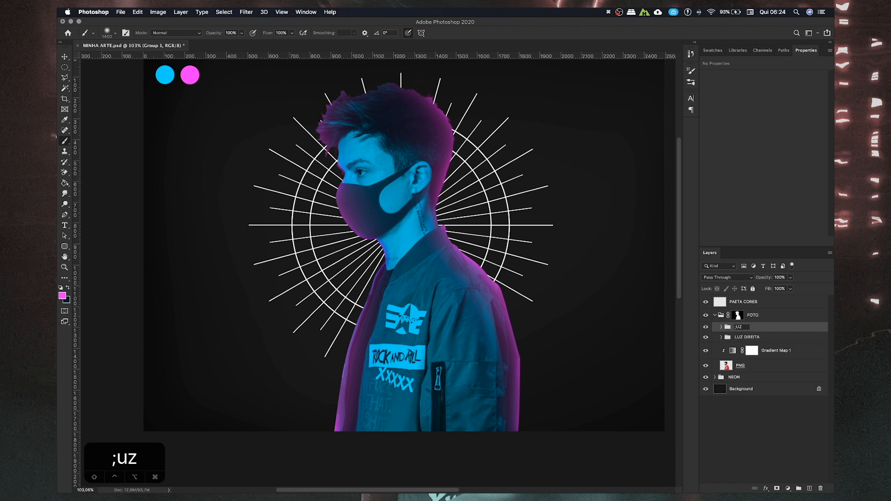
key("BackSpace")
key("BackSpace")
key("BackSpace")
key("super+a")
type("LUZ ESQUERDA")
key("Return")
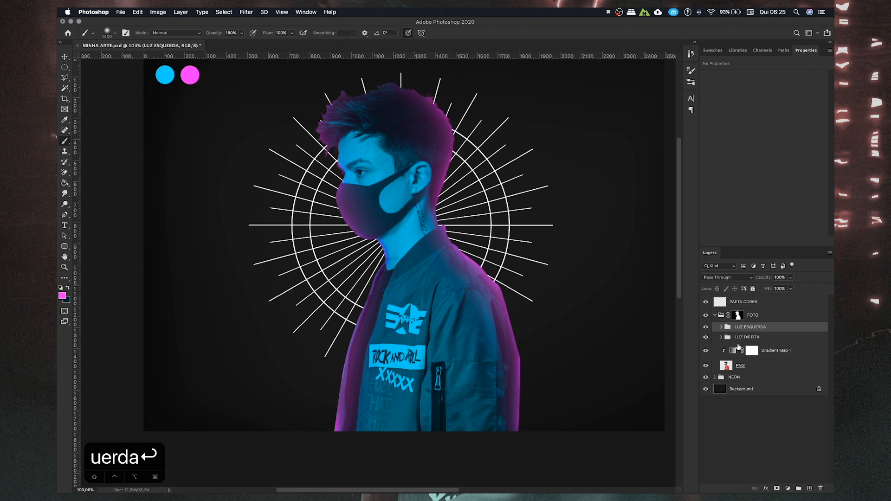
- Preview the LUZ ESQUERDA and LUZ DIREITA groups at lowered opacity and return both to 100%
key("super+z")
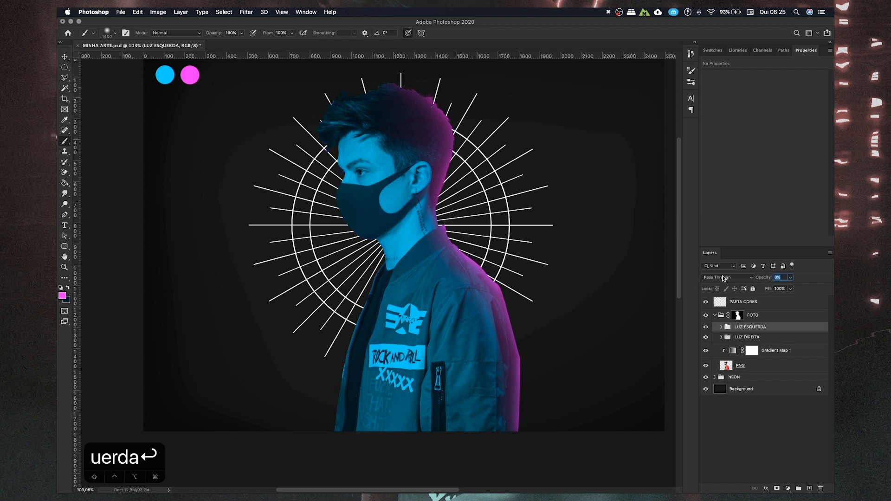
key("super+shift+z")
left_click(747, 336)
left_click_drag(764, 278, 750, 279)
type("100")
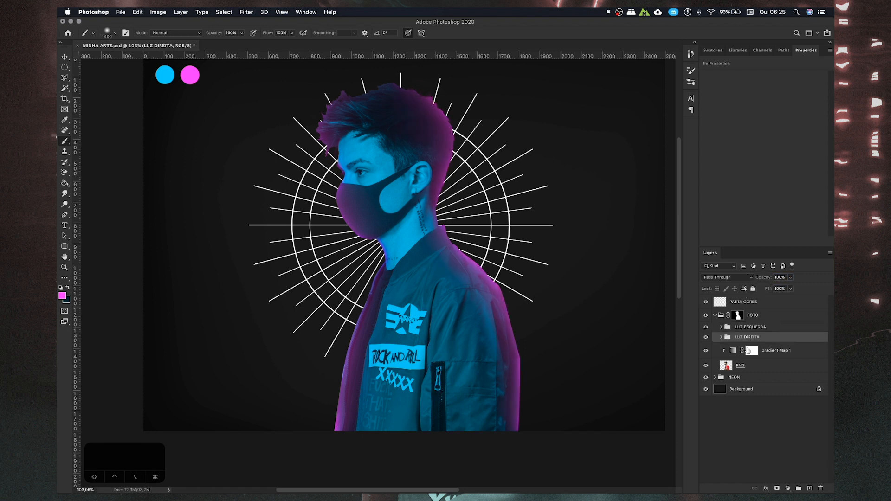
- Try shifting the hue to -25 with a Hue/Saturation adjustment clipped to the LUZ DIREITA group, and delete the adjustment layer
left_click(787, 488)
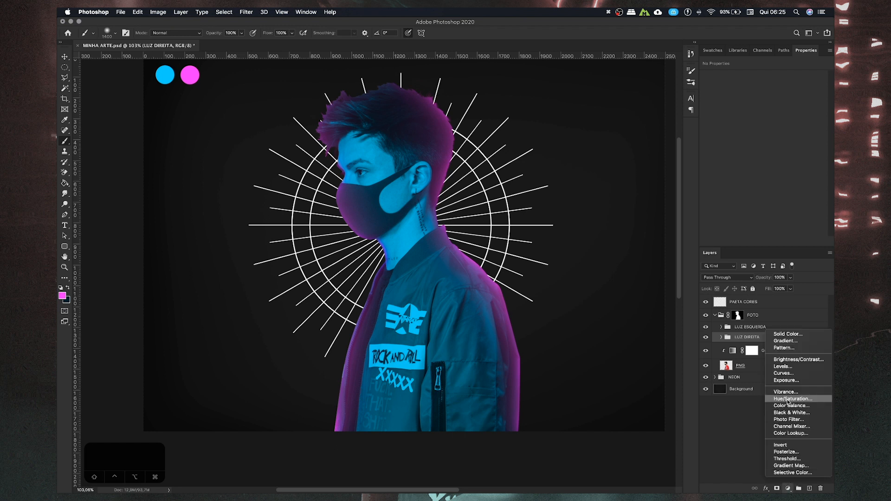
left_click(791, 400)
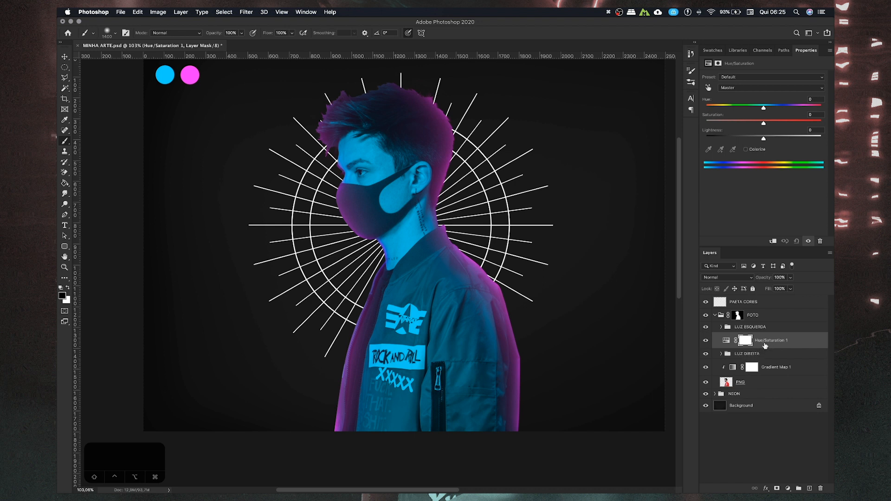
left_click(759, 348, "alt")
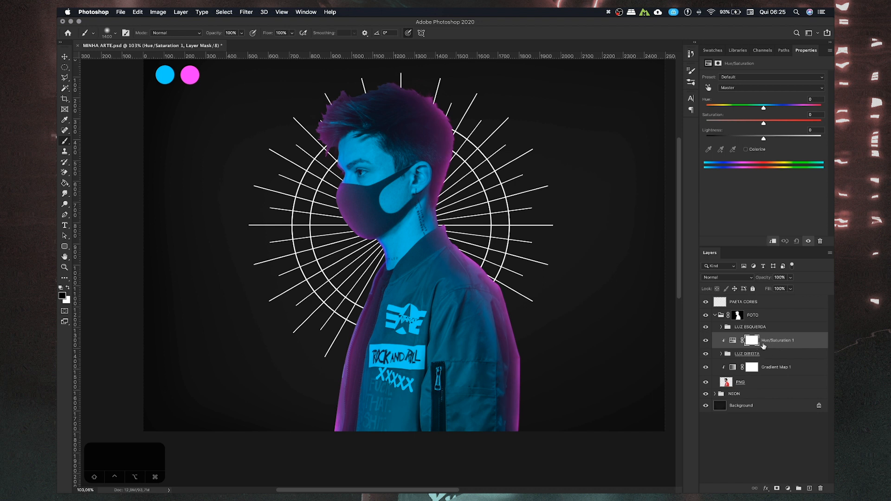
mouse_move(760, 103)
left_mouse_down()
mouse_move(732, 107)
mouse_move(783, 107)
mouse_move(719, 107)
mouse_move(748, 107)
left_mouse_up()
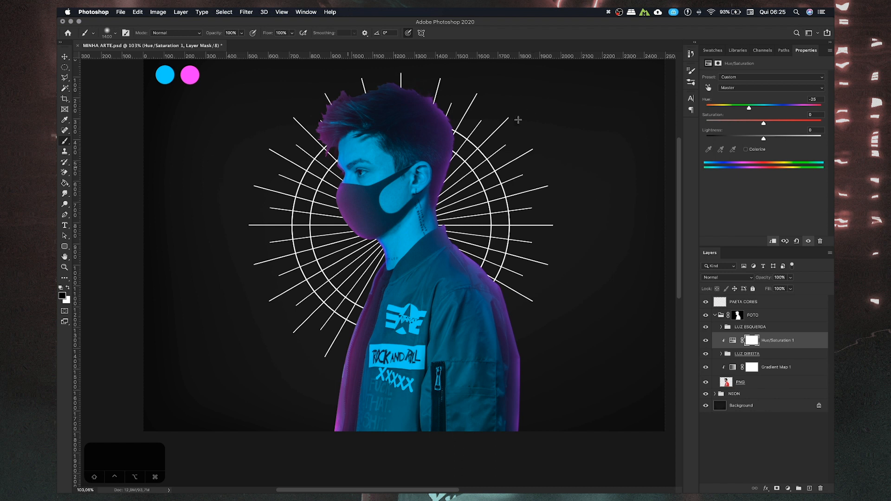
left_click_drag(748, 107, 759, 108)
left_click_drag(764, 108, 768, 108)
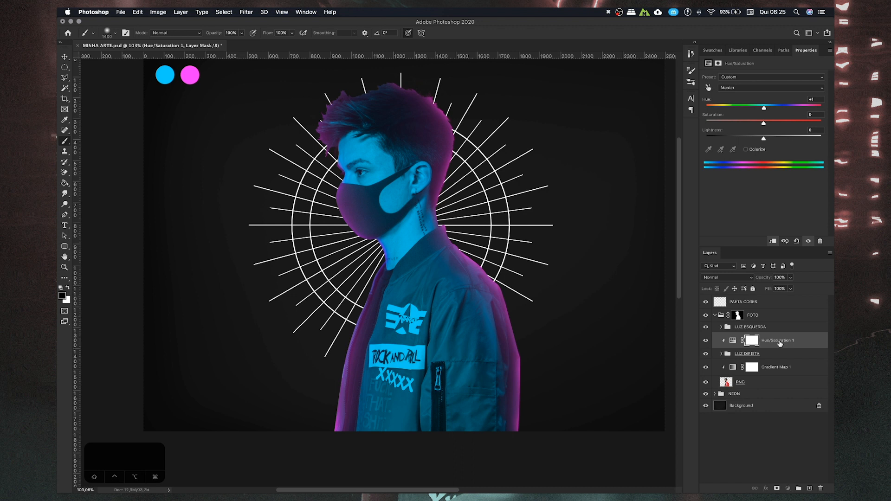
key("BackSpace")
key("space")
left_click_drag(387, 247, 389, 255)
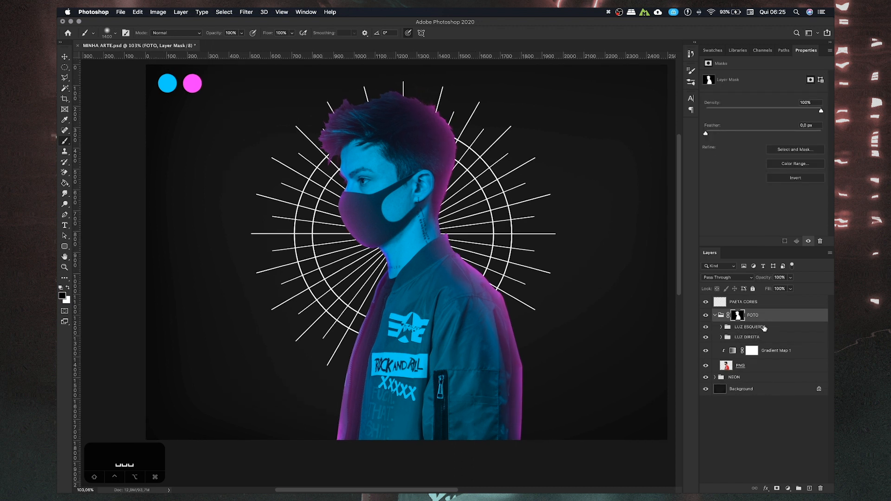
- Try other hues for the light-blue end stop of the Gradient Map 1 gradient and cancel the edit
left_click(764, 328)
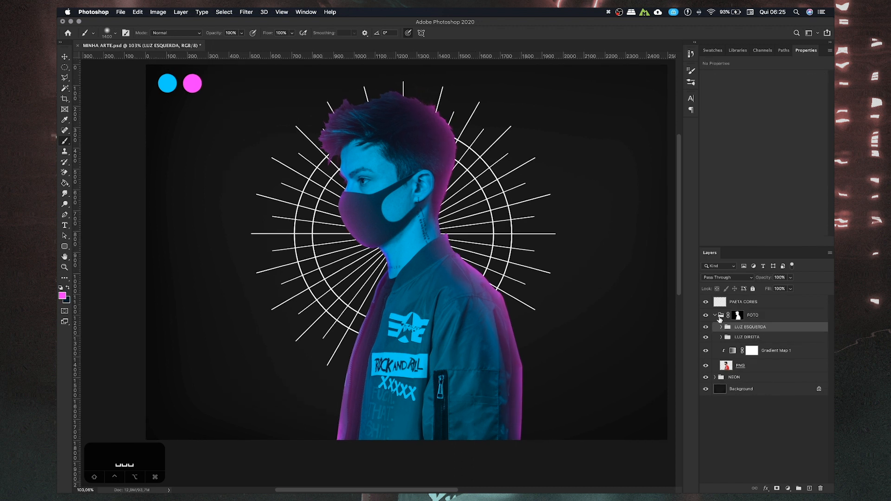
left_click(731, 351)
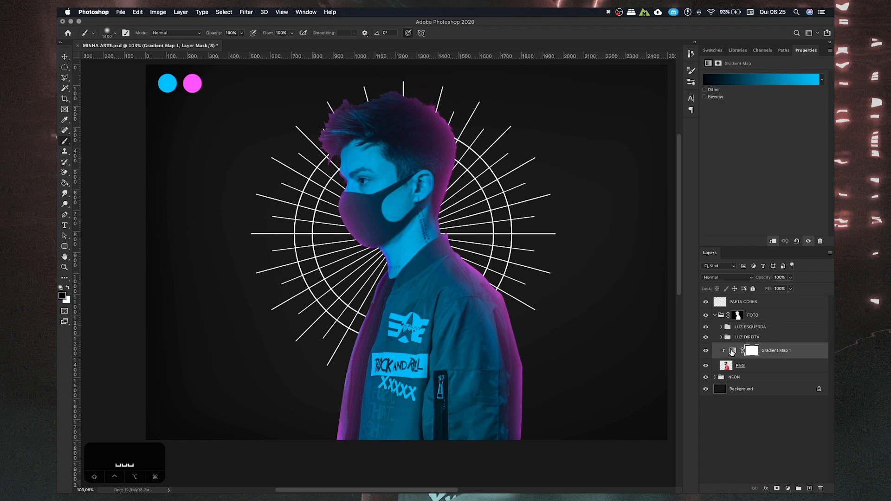
left_click(752, 81)
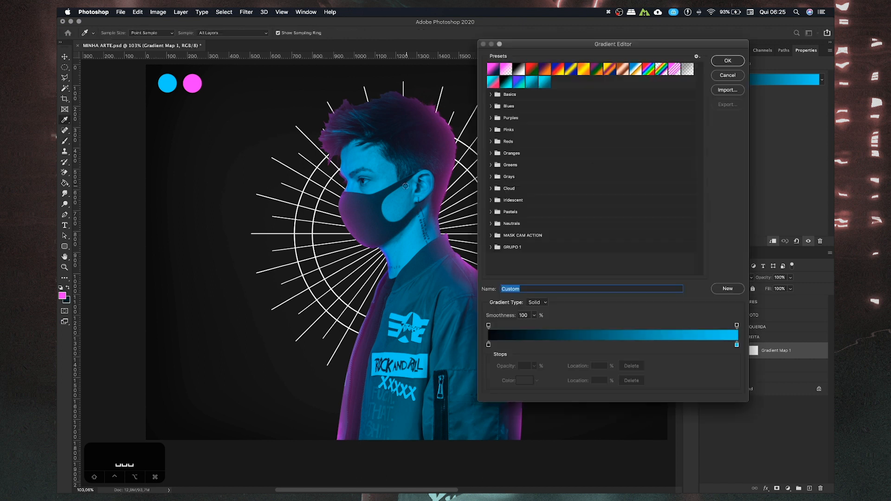
left_click(737, 346)
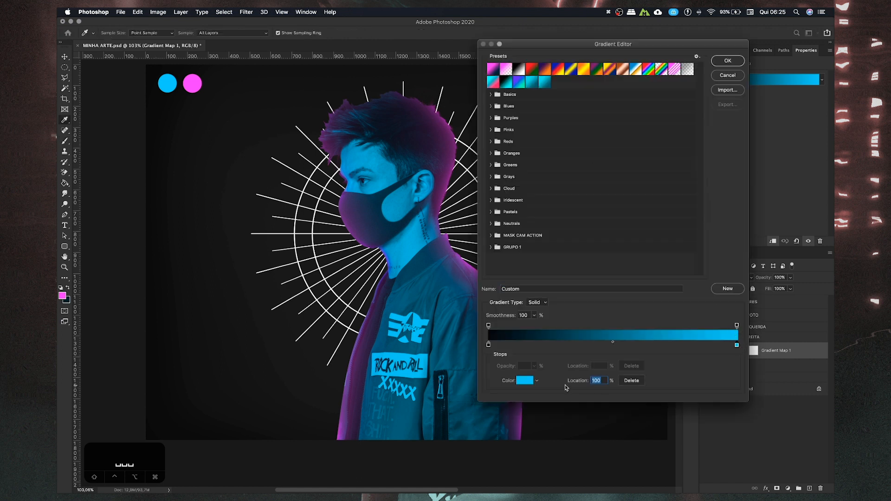
left_click(524, 380)
mouse_move(577, 326)
left_mouse_down()
mouse_move(576, 391)
mouse_move(579, 306)
mouse_move(577, 331)
left_mouse_up()
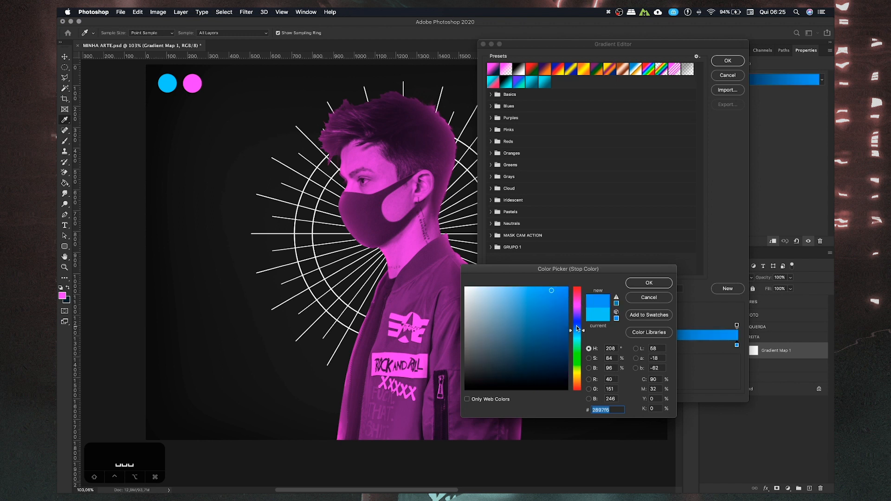
left_click(639, 300)
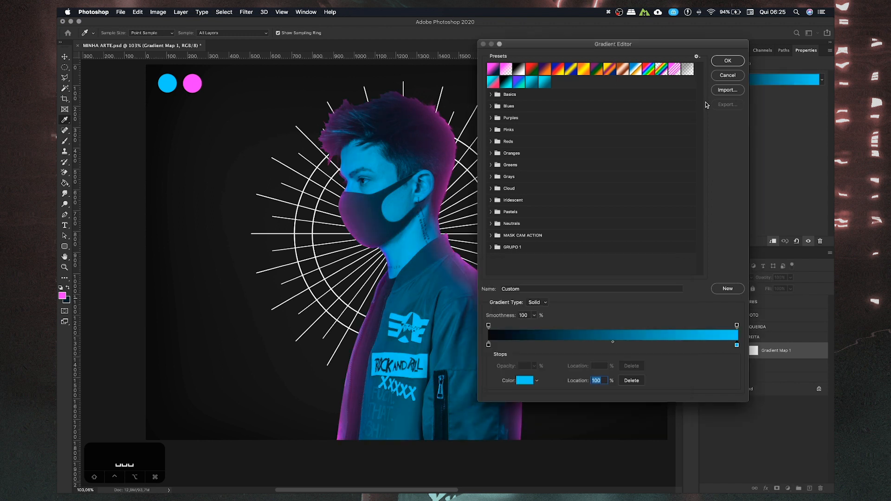
left_click(722, 77)
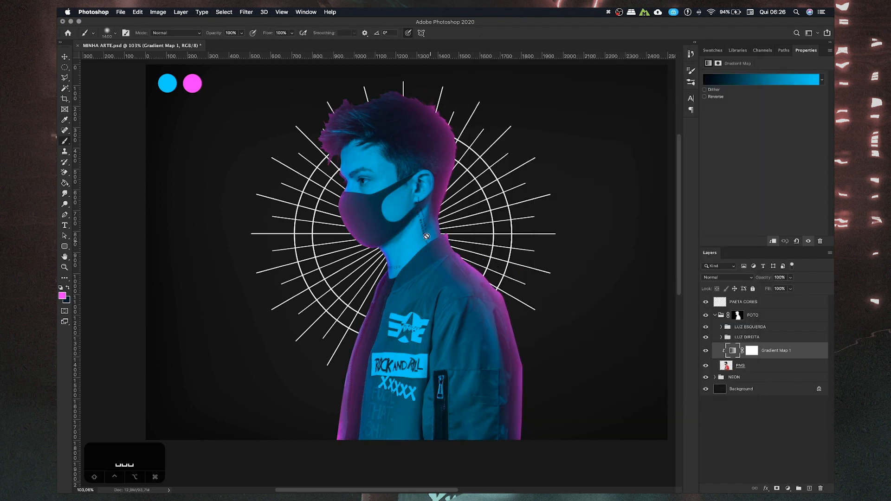
left_click_drag(421, 222, 426, 216)
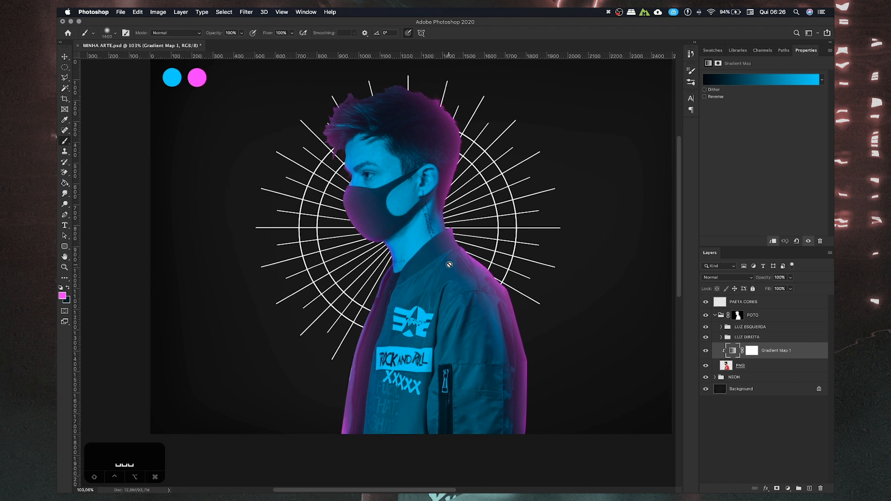
left_click_drag(423, 300, 427, 305)
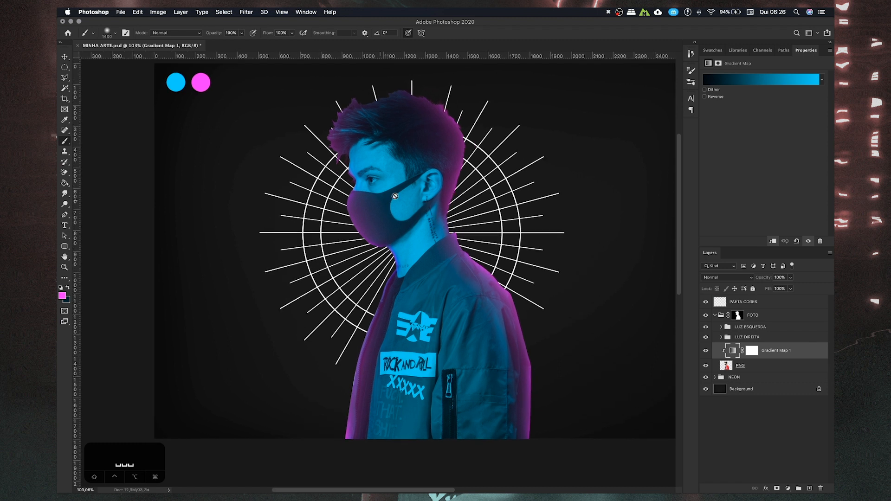
left_click_drag(404, 258, 405, 262)
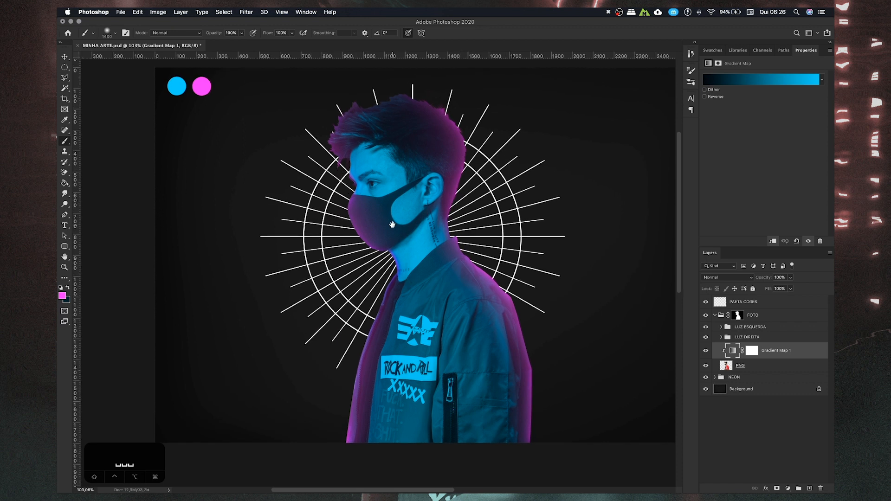
left_click_drag(391, 225, 383, 225)
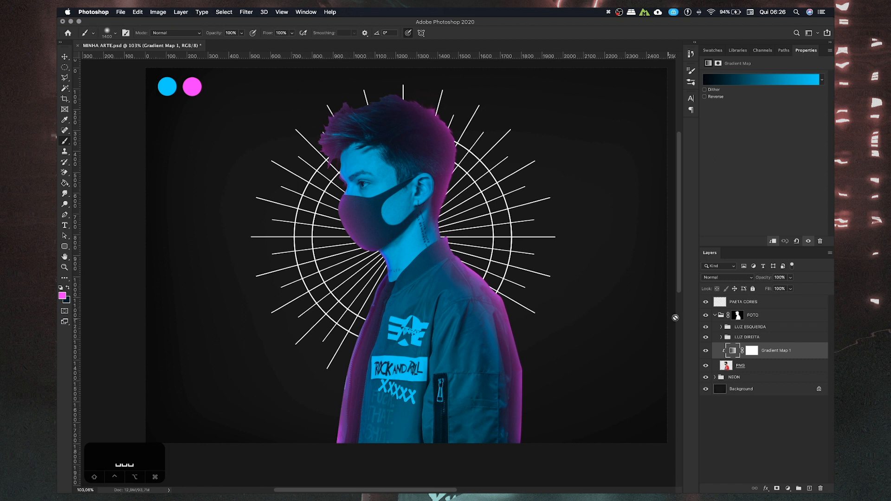
- Collapse the FOTO group in the layer stack
left_click(723, 317)
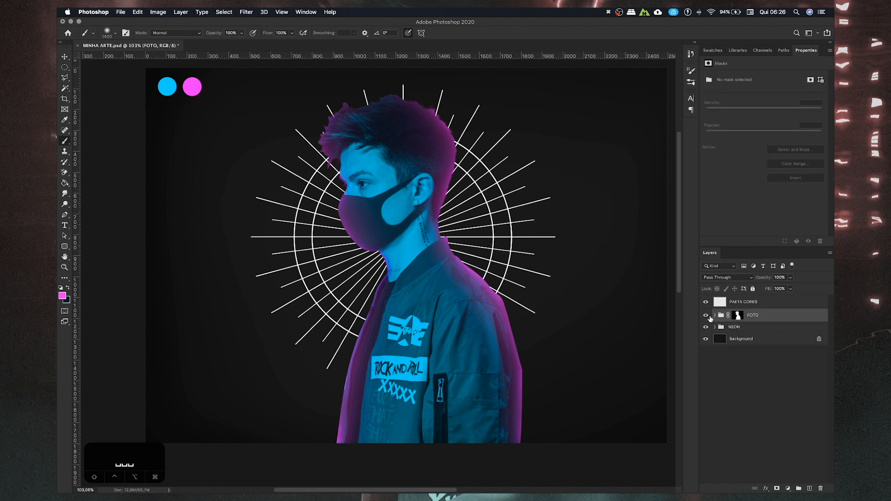
- Hide the FOTO group and expand the NEON group to show its shape layers
left_click(706, 316)
left_click_drag(403, 203, 409, 214)
scroll(408, 214, "up", 5)
left_click_drag(353, 243, 364, 228)
mouse_move(241, 273)
left_mouse_down()
mouse_move(281, 268)
mouse_move(246, 259)
left_mouse_up()
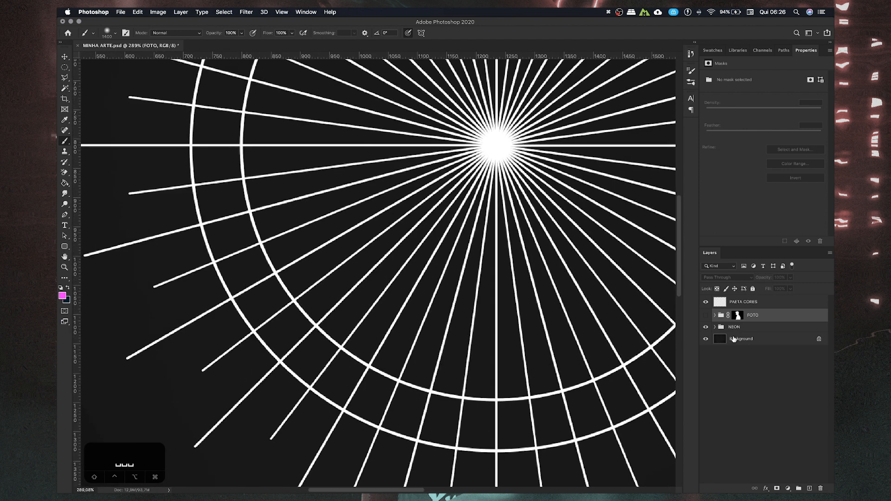
left_click(739, 328)
left_click(715, 327)
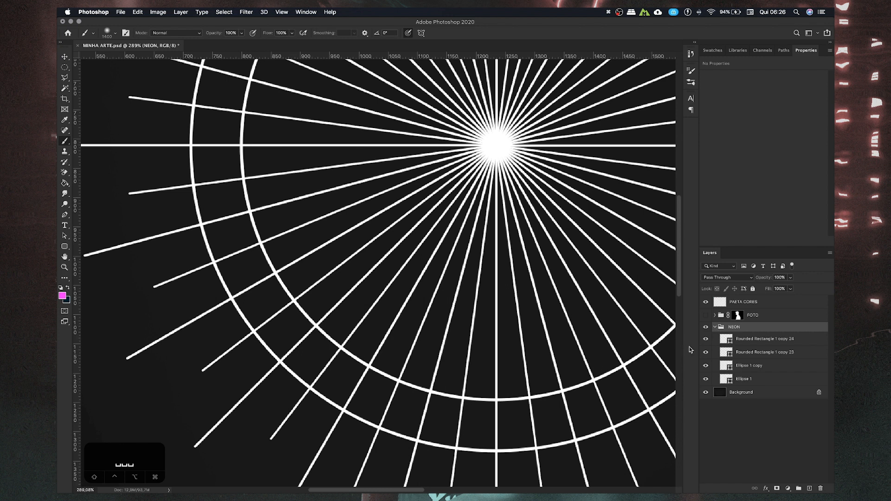
- Check what the Rounded Rectangle 1 copy 24 layer contains by toggling its visibility, and add a layer mask to it
left_click(705, 341)
left_click(706, 339)
left_click(706, 340)
left_click(706, 340)
left_click(707, 339)
left_click(707, 339)
left_click(765, 342)
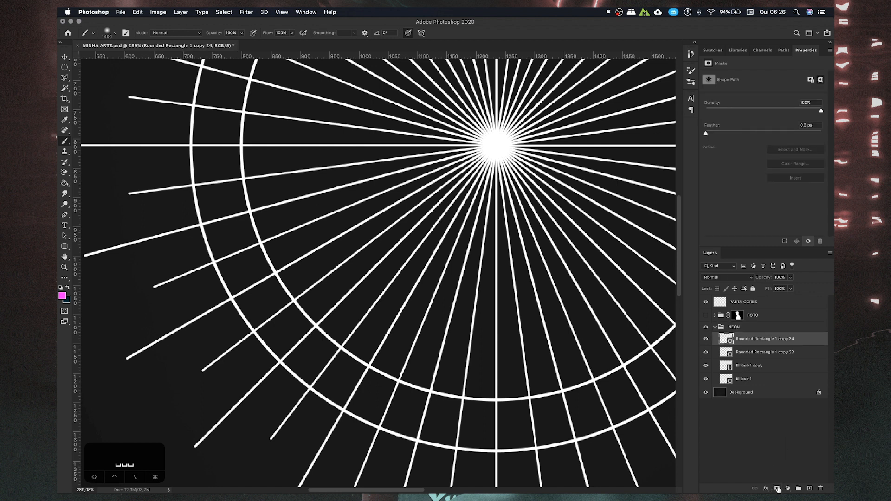
left_click(777, 489)
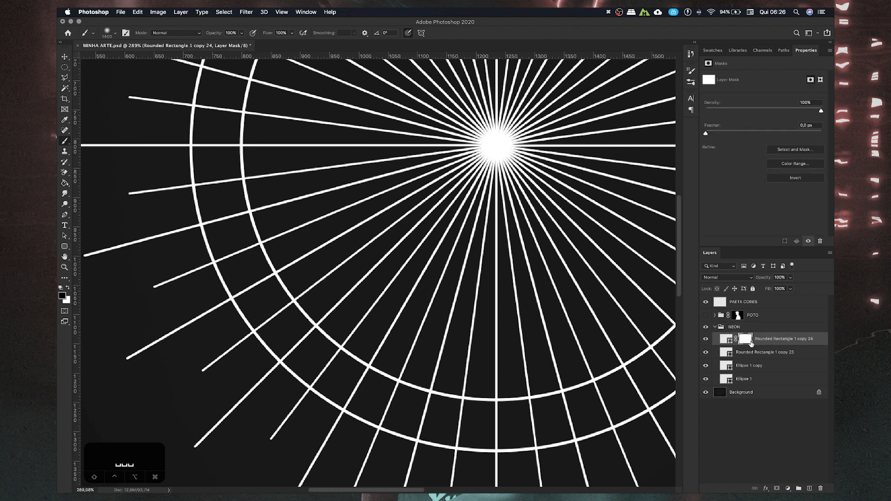
- Reduce the brush size to 76 px for painting on the ray layer's mask
left_click_drag(320, 181, 330, 213)
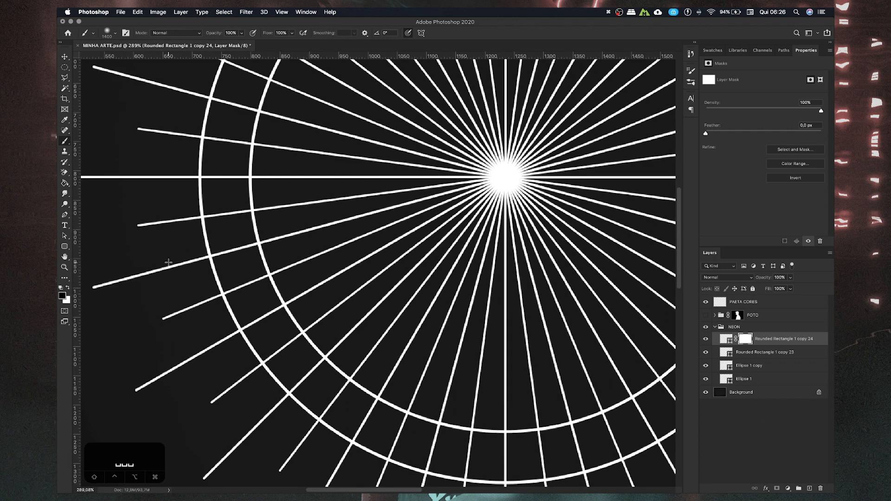
right_click(208, 265)
left_click(272, 283)
left_click(206, 259)
- Try painting black on the mask to hide part of the short ray just below the left horizontal ray
mouse_move(206, 236)
left_mouse_down()
mouse_move(274, 232)
mouse_move(195, 220)
mouse_move(325, 203)
left_mouse_up()
key("super+z")
key("super+z")
mouse_move(195, 228)
left_mouse_down()
mouse_move(217, 250)
mouse_move(229, 241)
left_mouse_up()
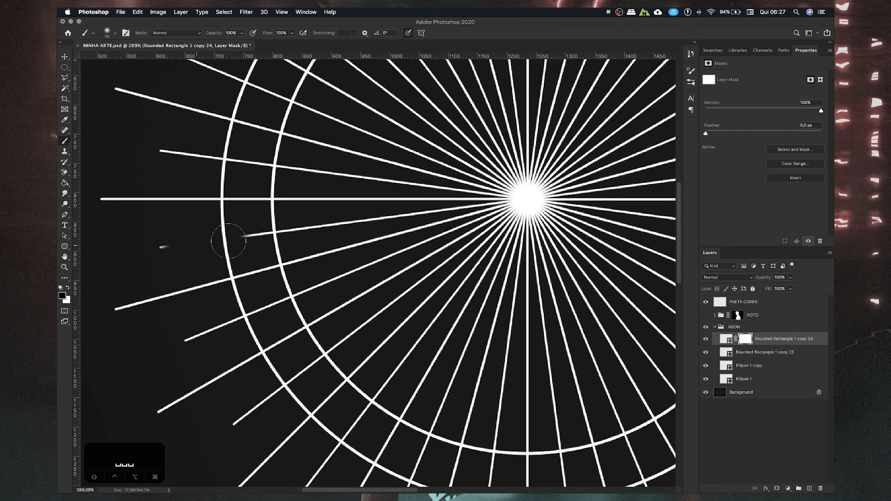
key("super+z")
mouse_move(304, 226)
left_mouse_down()
mouse_move(256, 227)
mouse_move(205, 242)
left_mouse_up()
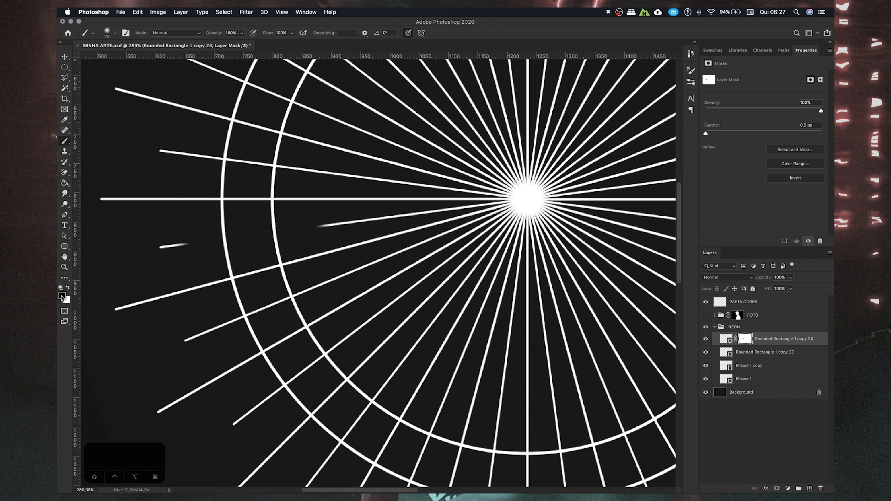
- Switch the foreground colour to white and paint the hidden part of the short ray back in on the mask
key("x")
key("x")
key("x")
key("x")
key("x")
key("x")
key("x")
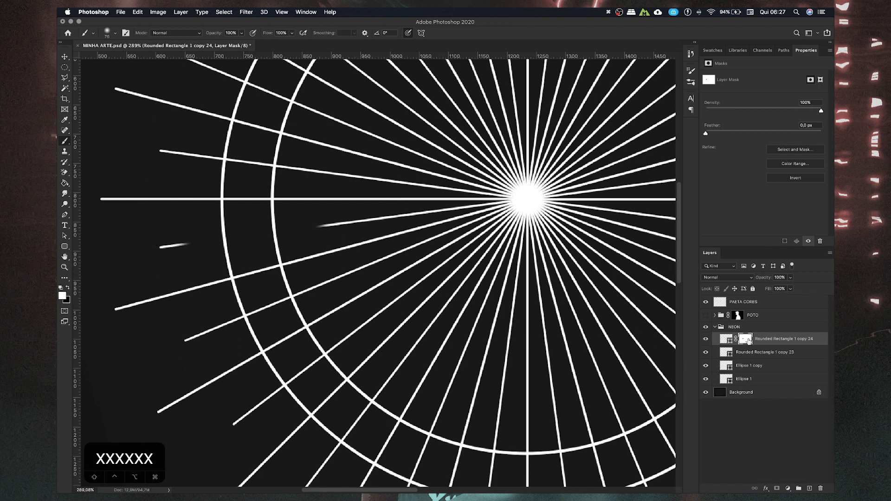
left_click_drag(167, 246, 343, 221)
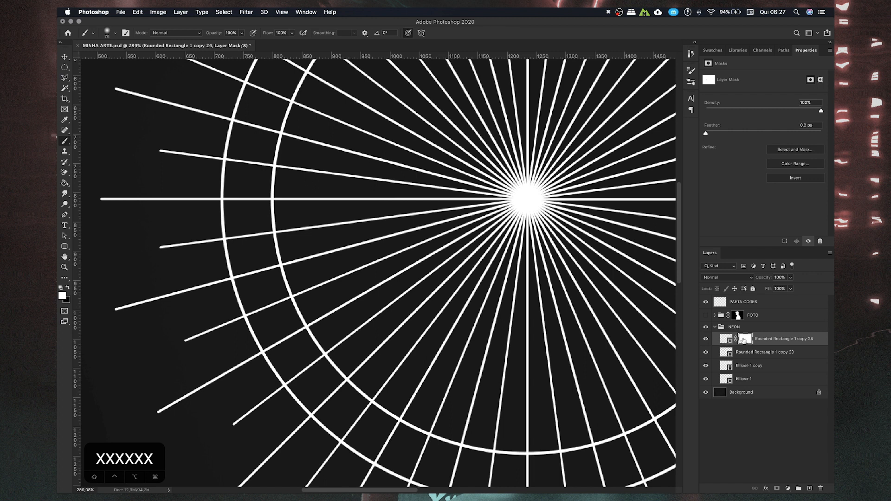
- Paint the same short ray out with black and back in with white on the layer mask
key("x")
left_click_drag(175, 249, 270, 236)
key("x")
left_click_drag(390, 216, 139, 249)
- Set the brush hardness to 100%, test a black dab on the short ray in the mask, and undo it
left_click_drag(265, 258, 261, 298)
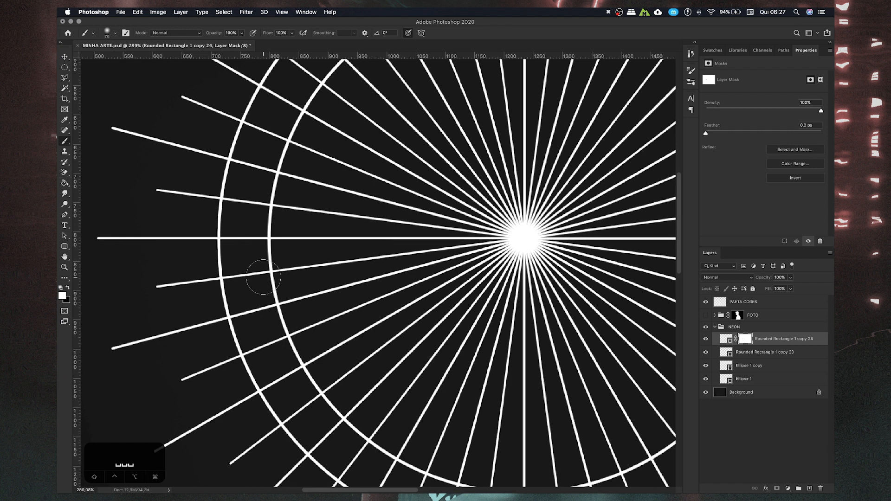
right_click(227, 270)
left_click_drag(275, 306, 327, 307)
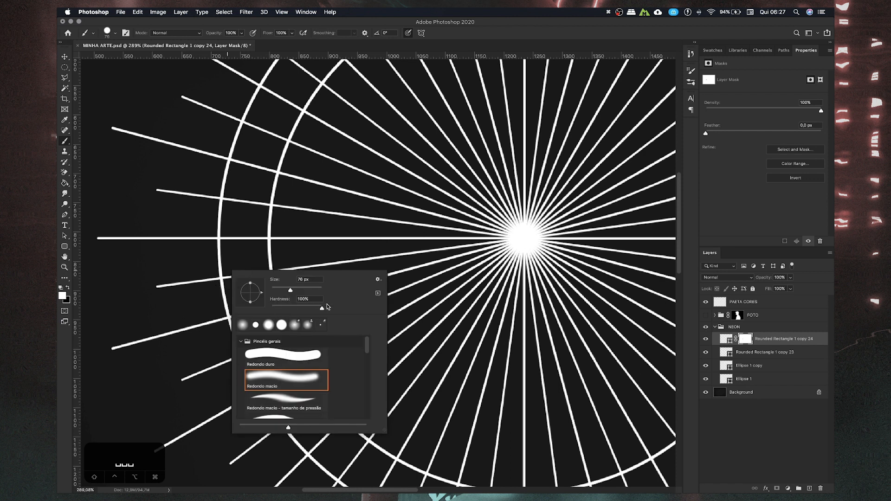
left_click(212, 277)
key("x")
left_click(220, 278)
key("super+z")
- Test-hide the short ray where it crosses the outer circle, set the brush size to 80 px, and undo the dab
scroll(223, 284, "down", 4)
scroll(210, 287, "up", 5)
left_click_drag(218, 286, 230, 284)
scroll(229, 284, "up", 3)
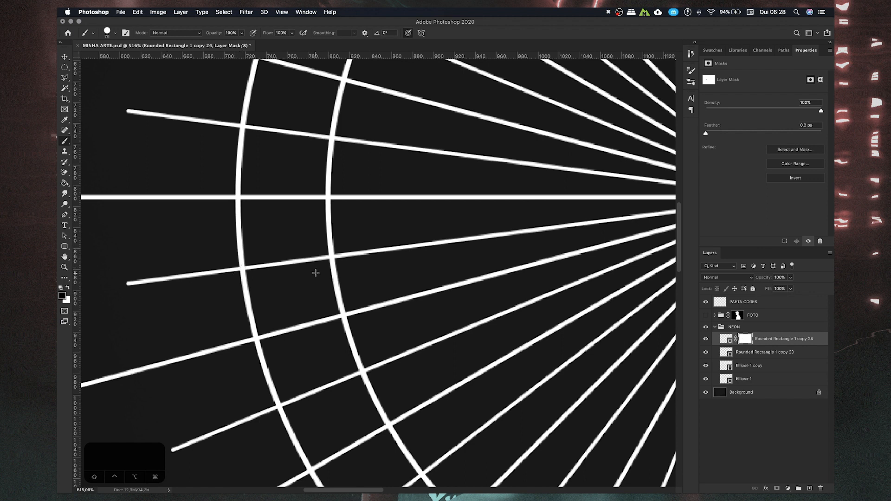
left_click(241, 269)
mouse_move(300, 302)
left_mouse_down("super")
mouse_move(282, 273)
mouse_move(275, 303)
left_mouse_up("super")
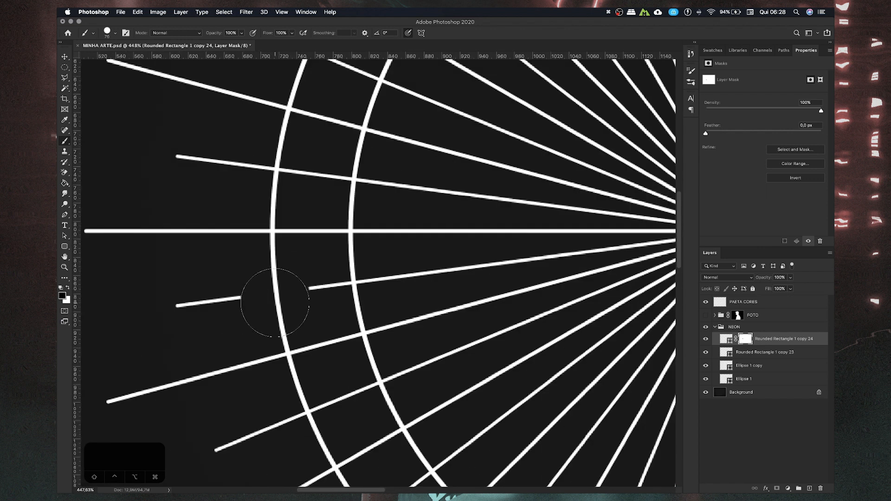
key("bracketright")
key("bracketright")
key("bracketright")
key("bracketleft")
key("bracketleft")
key("bracketleft")
key("bracketleft")
key("bracketright")
key("bracketright")
key("bracketright")
key("bracketright")
key("bracketright")
key("bracketright")
key("bracketright")
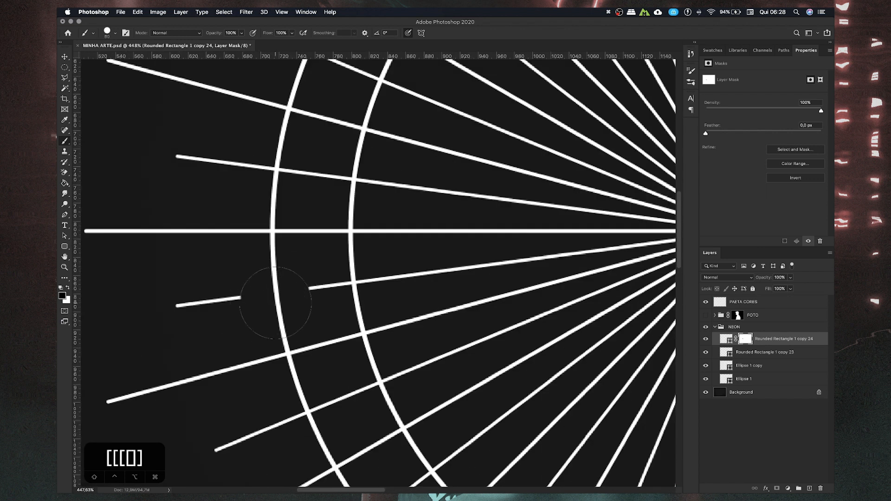
key("bracketleft")
key("bracketleft")
key("bracketleft")
key("bracketleft")
key("cmd+z")
- Mask out the short rays where they cross the outer circle, from the left side up to the top
left_click(277, 293)
left_click(276, 168)
key("space")
left_click_drag(296, 157, 275, 271)
key("space")
left_click_drag(316, 153, 248, 284)
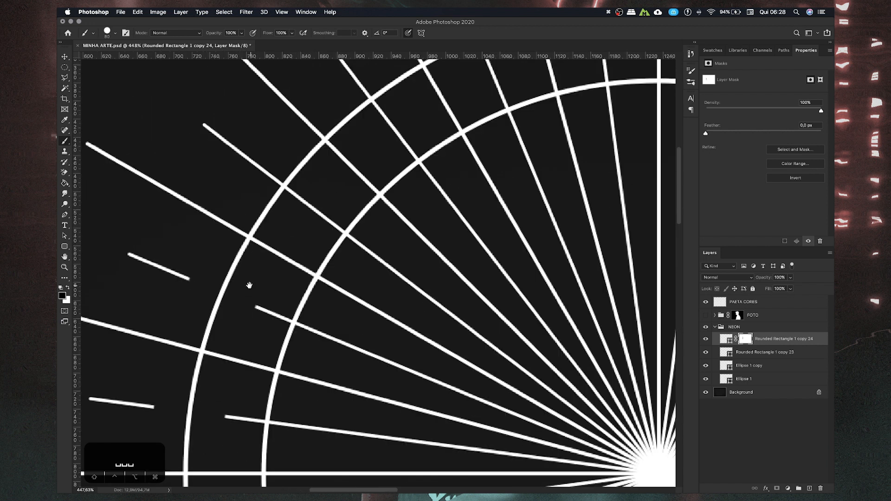
left_click(282, 190)
key("space")
left_click_drag(346, 135, 277, 249)
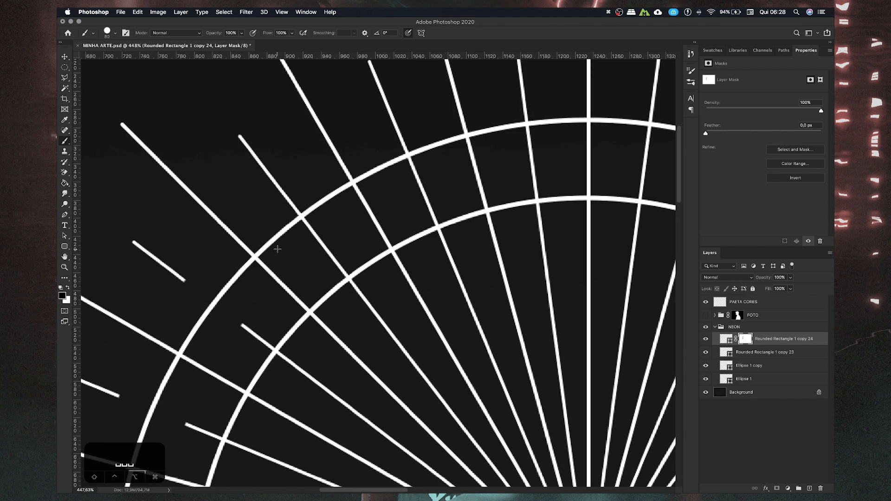
left_click(301, 218)
key("space")
left_click_drag(342, 207, 255, 304)
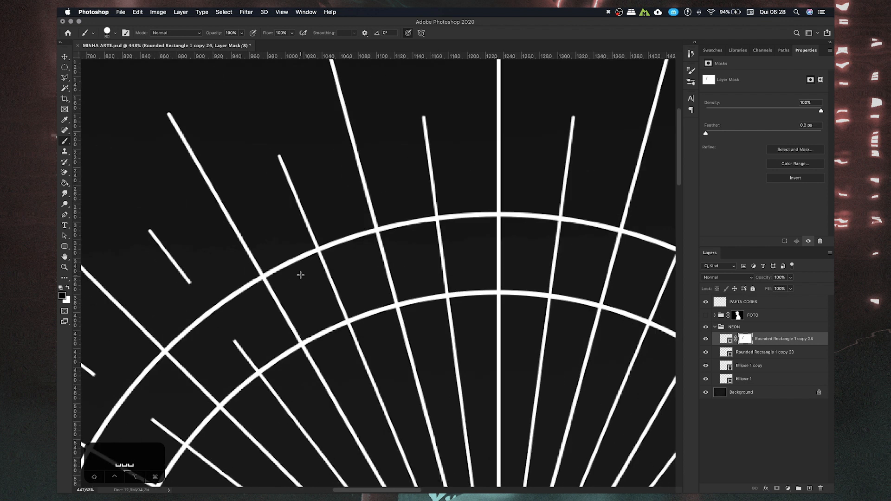
left_click(317, 250)
left_click(437, 218)
- Mask out the short rays' crossings with the outer circle from the top around the right side to the lower right
left_click_drag(493, 220, 213, 205)
left_click(280, 203)
left_click(399, 235)
left_click_drag(415, 199, 267, 60)
left_click(356, 158)
left_click(442, 244)
left_click(469, 254)
left_click(500, 371)
left_click_drag(492, 375, 451, 161)
left_click(461, 278)
left_click(427, 397)
left_click_drag(441, 284, 567, 46)
left_click(492, 264)
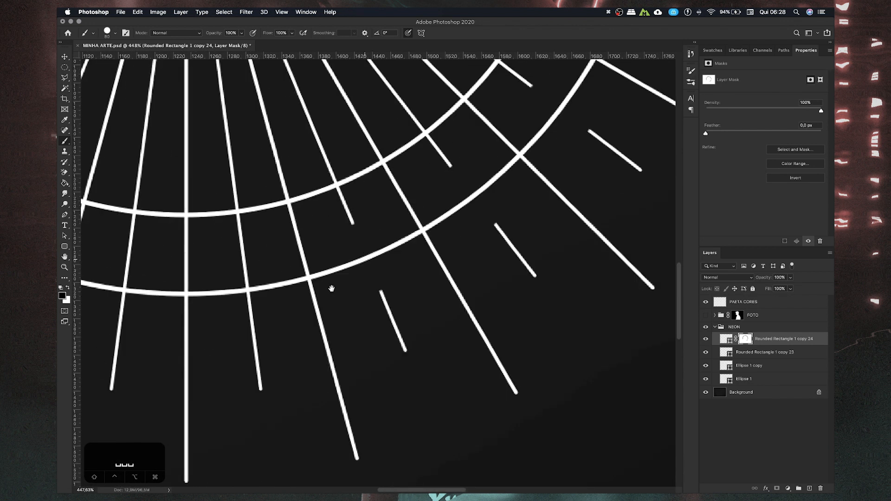
- Mask out the remaining short-ray crossings with the outer circle along the bottom and lower left
left_click(361, 238)
left_click(252, 175)
left_click_drag(252, 175, 460, 437)
left_click(372, 348)
left_click(312, 242)
scroll(392, 273, "down", 5)
left_click_drag(460, 237, 375, 289)
scroll(450, 251, "down", 5)
scroll(449, 252, "down", 2)
scroll(423, 264, "up", 5)
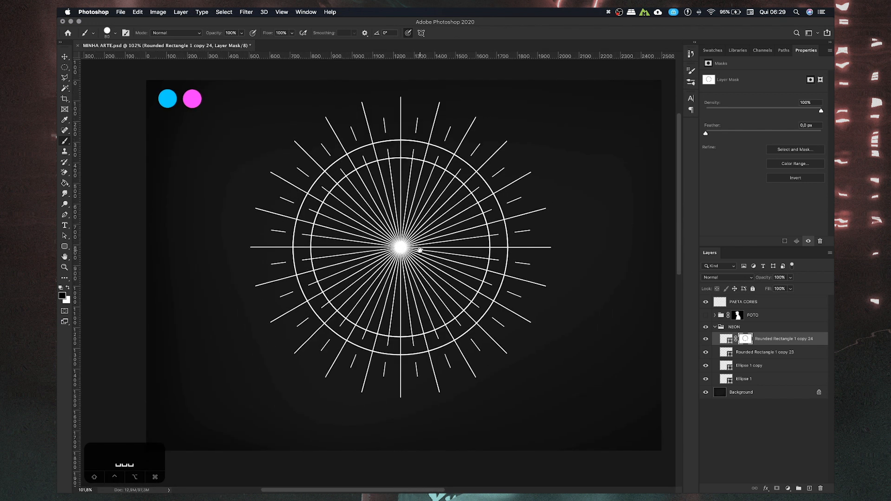
- Identify the outer circle's layer by toggling visibility, and add a layer mask to Ellipse 1 copy
scroll(331, 237, "up", 3)
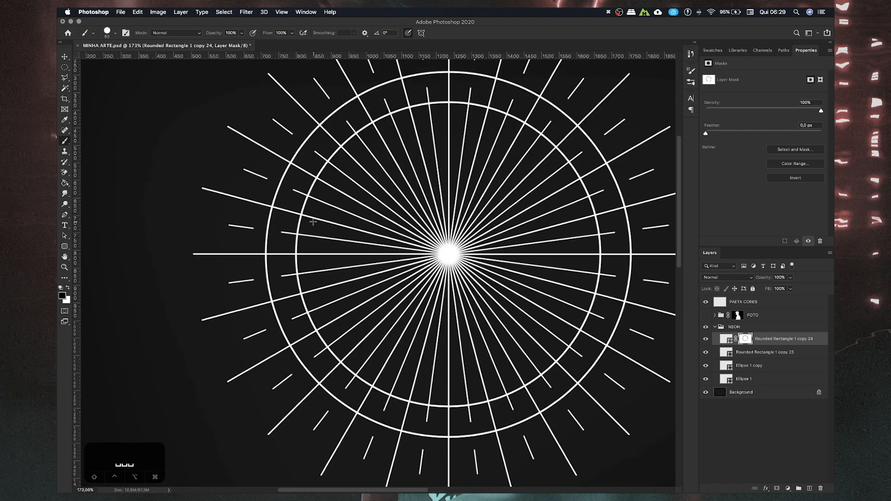
scroll(297, 222, "up", 3)
left_click_drag(357, 236, 313, 234)
left_click_drag(299, 192, 243, 236)
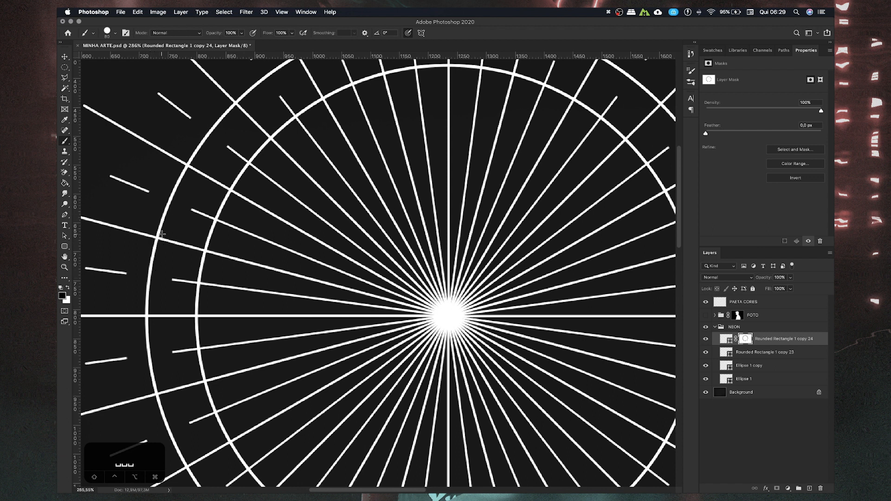
left_click(708, 354)
left_click(706, 370)
left_click(705, 370)
left_click(705, 369)
left_click(705, 369)
left_click(751, 366)
left_click(776, 488)
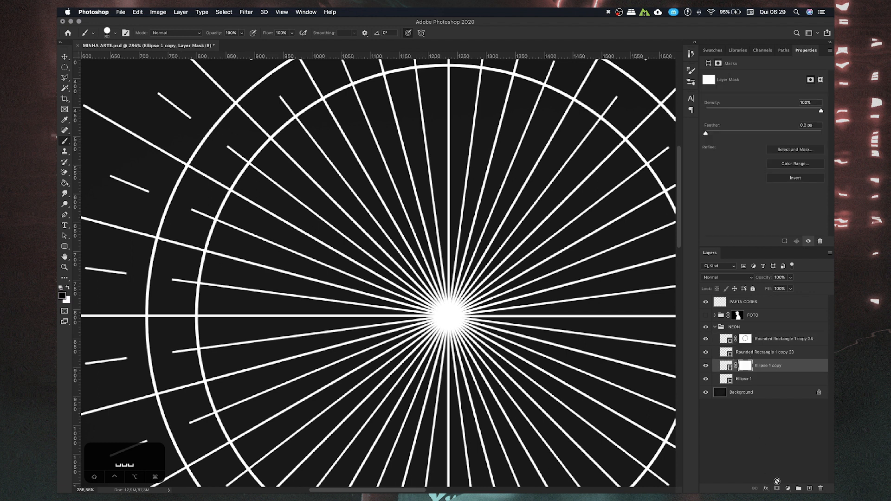
- Reduce the brush to 60 px and mask gaps in the outer circle where the long rays cross its upper-left arc
scroll(181, 263, "left", 5)
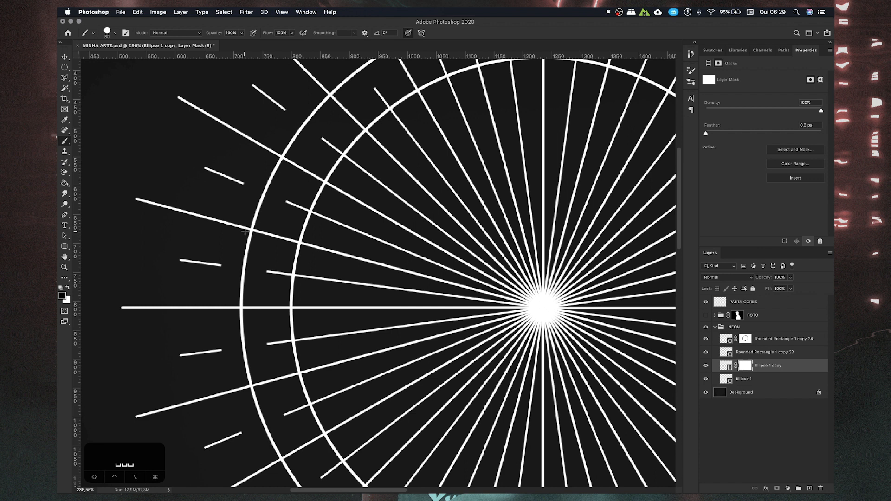
key("bracketleft")
key("bracketleft")
left_click(250, 231)
left_click_drag(258, 221, 239, 279)
left_click(260, 216)
left_click_drag(277, 209, 254, 239)
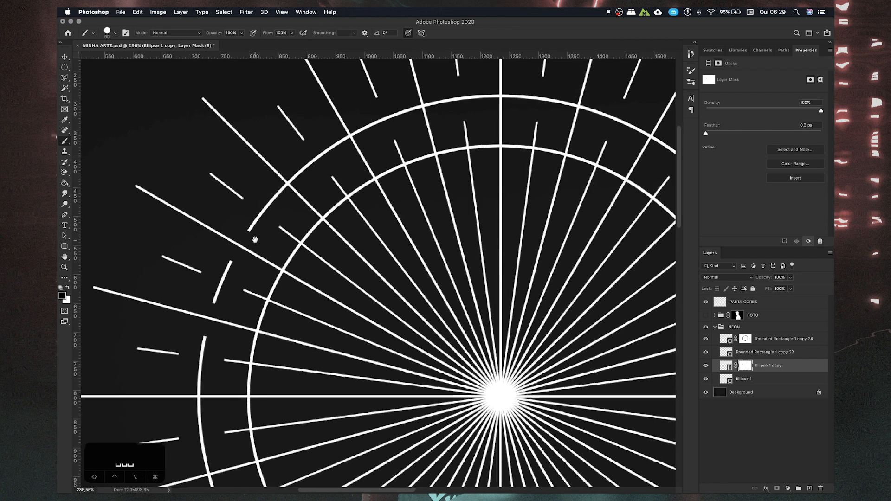
left_click(287, 185)
left_click(350, 137)
- Mask gaps in the outer circle at the long rays across the top and along the upper-right arc
left_click_drag(420, 108, 291, 142)
left_click(293, 142)
left_click(371, 131)
left_click(449, 141)
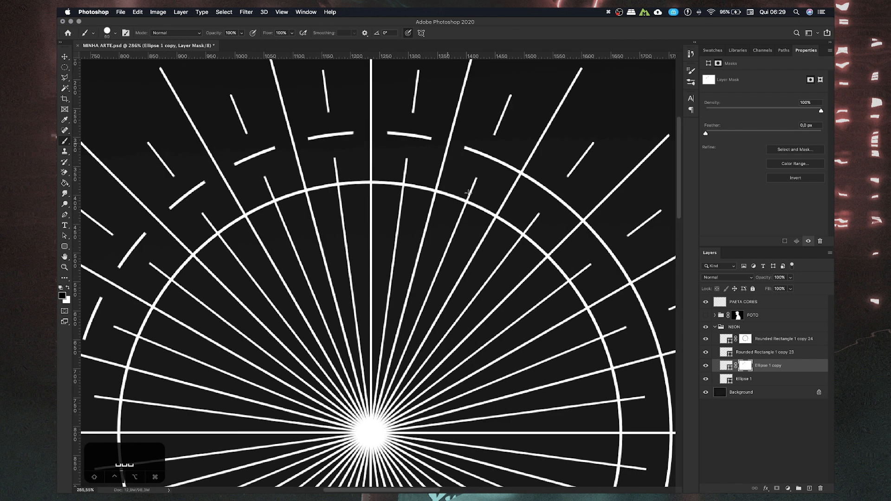
left_click_drag(518, 165, 441, 96)
left_click(445, 102)
left_click(507, 150)
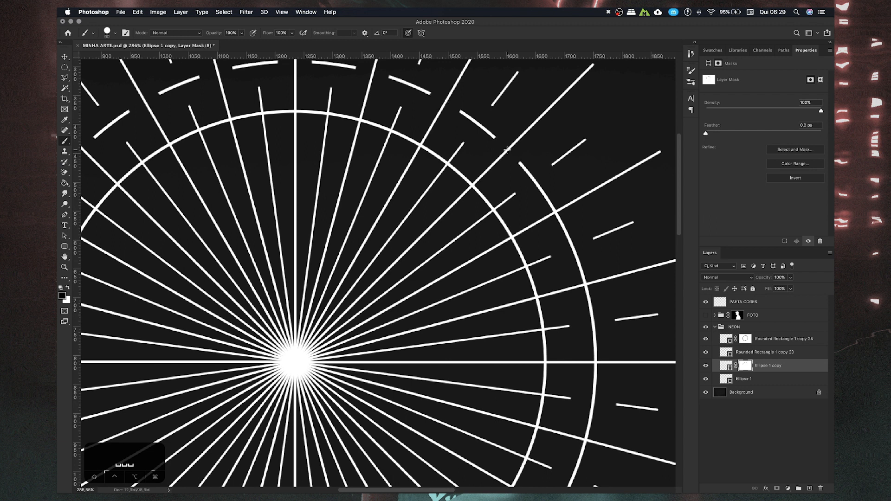
left_click_drag(519, 204, 479, 119)
left_click(517, 128)
- Mask gaps in the outer circle where the long rays cross its right side and the upper part of its lower-right arc
left_click_drag(526, 217, 519, 159)
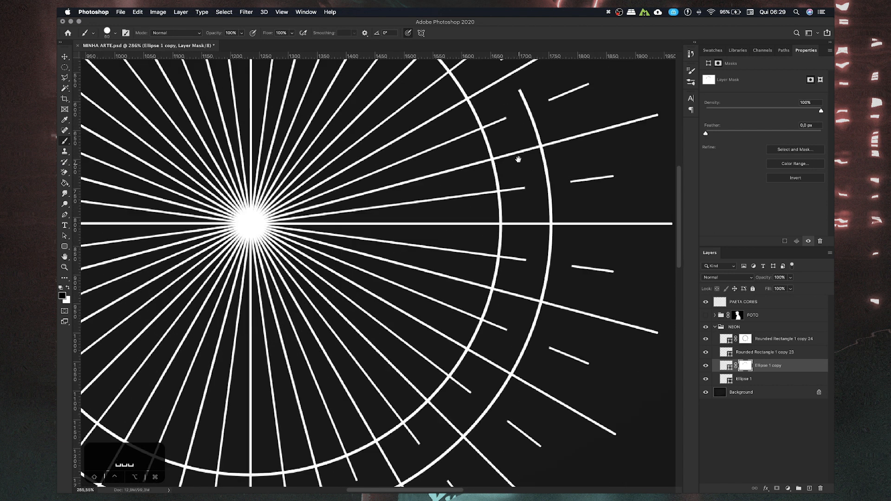
left_click(541, 142)
left_click_drag(538, 208, 541, 146)
left_click(553, 184)
left_click_drag(532, 243, 538, 193)
left_click(548, 210)
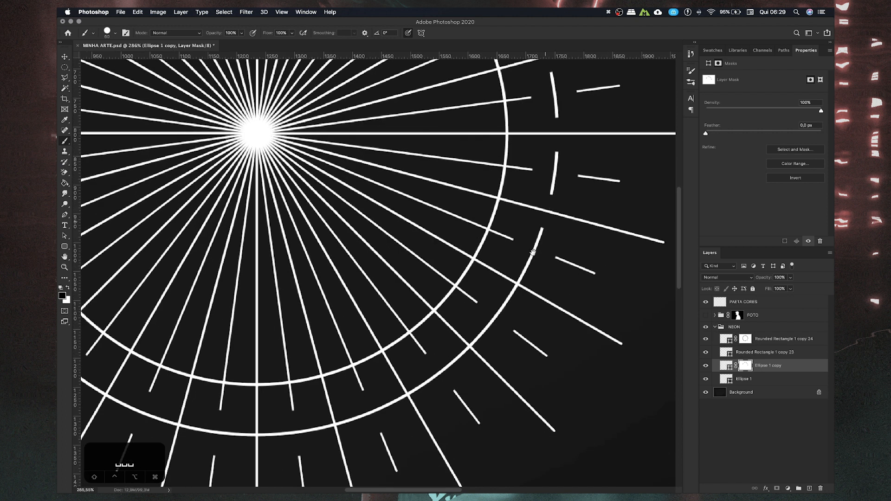
left_click_drag(533, 252, 538, 212)
left_click(522, 244)
left_click_drag(470, 305, 484, 257)
left_click(488, 259)
- Mask gaps in the outer circle where the long rays cross the rest of its lower-right arc and its bottom
scroll(488, 259, "down", 5)
scroll(488, 259, "left", 5)
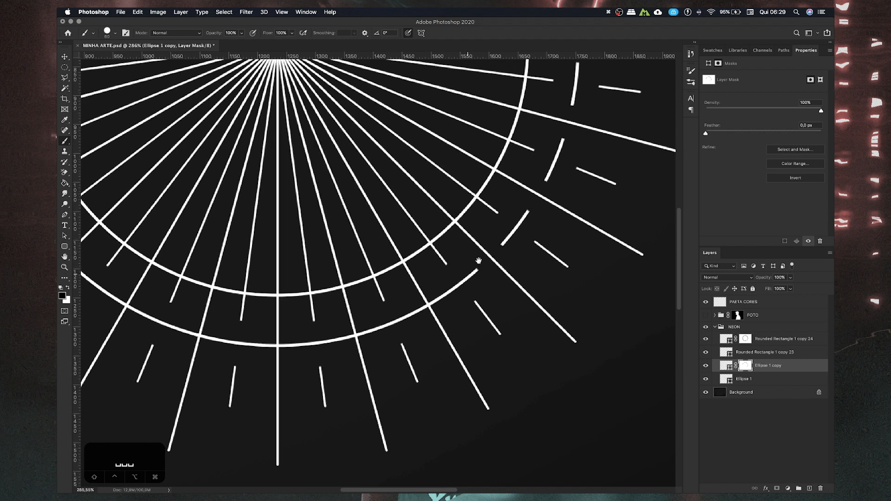
left_click(471, 262)
scroll(470, 261, "down", 3)
scroll(471, 262, "left", 3)
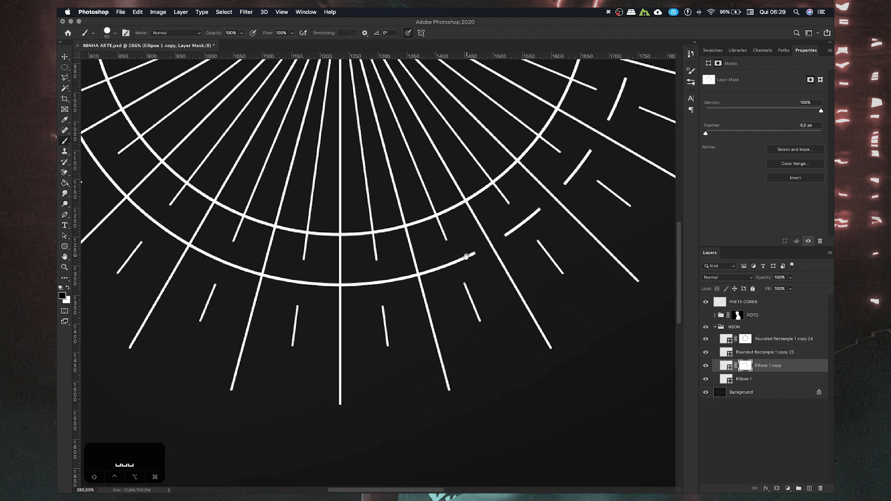
left_click(417, 275)
scroll(397, 269, "down", 3)
scroll(397, 269, "left", 3)
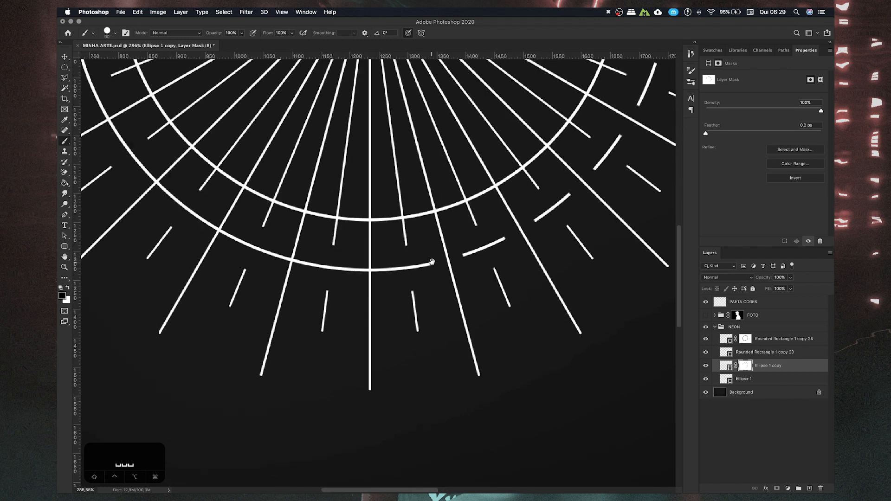
left_click(370, 270)
scroll(371, 270, "down", 2)
scroll(370, 270, "left", 8)
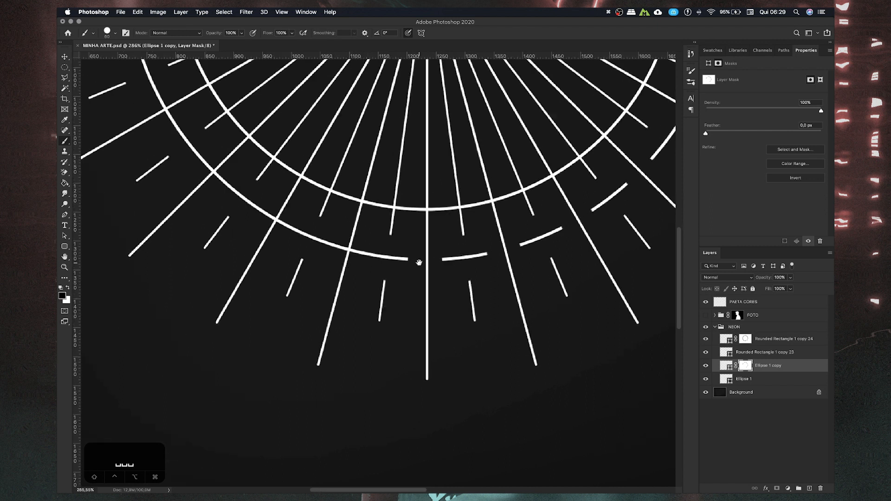
- Mask gaps in the outer circle where the long rays cross its lower-left arc, up to the ray just below horizontal
left_click(349, 250)
scroll(349, 250, "up", 10)
scroll(349, 250, "left", 10)
left_click(288, 243)
scroll(287, 243, "up", 8)
scroll(287, 243, "left", 4)
left_click(268, 235)
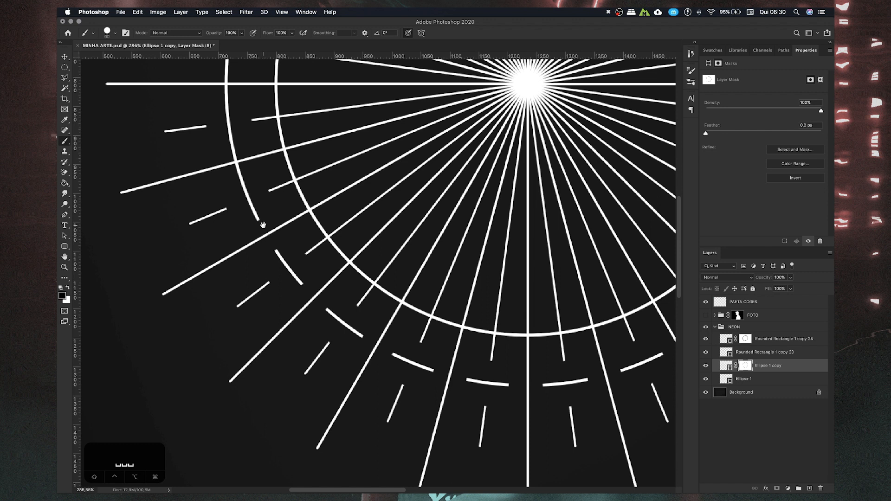
scroll(267, 236, "up", 7)
scroll(267, 236, "left", 3)
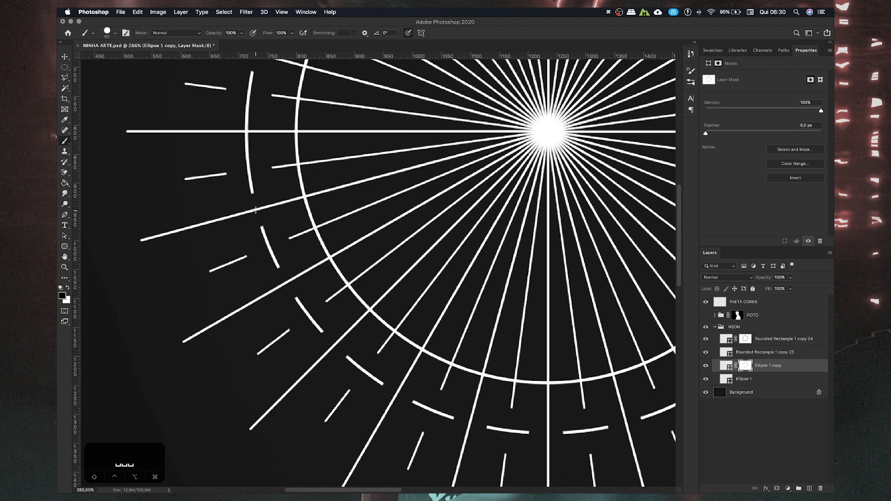
scroll(374, 203, "down", 3)
scroll(417, 228, "down", 5)
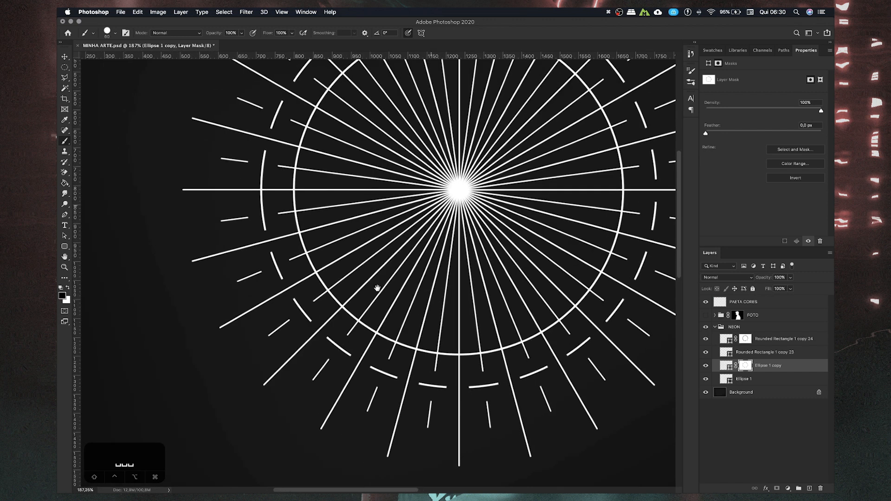
- Identify the inner circle's layer by toggling layer visibility, and add a layer mask to Ellipse 1
scroll(389, 268, "up", 3)
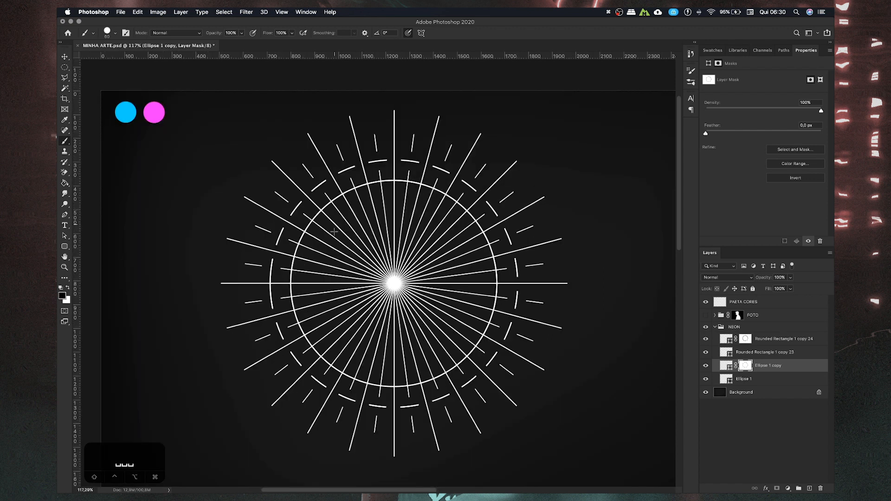
scroll(373, 264, "up", 2)
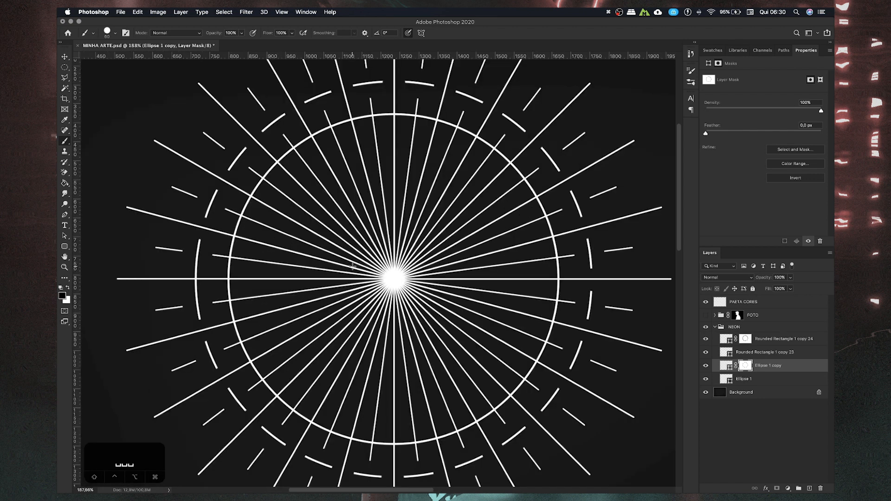
scroll(255, 242, "up", 2)
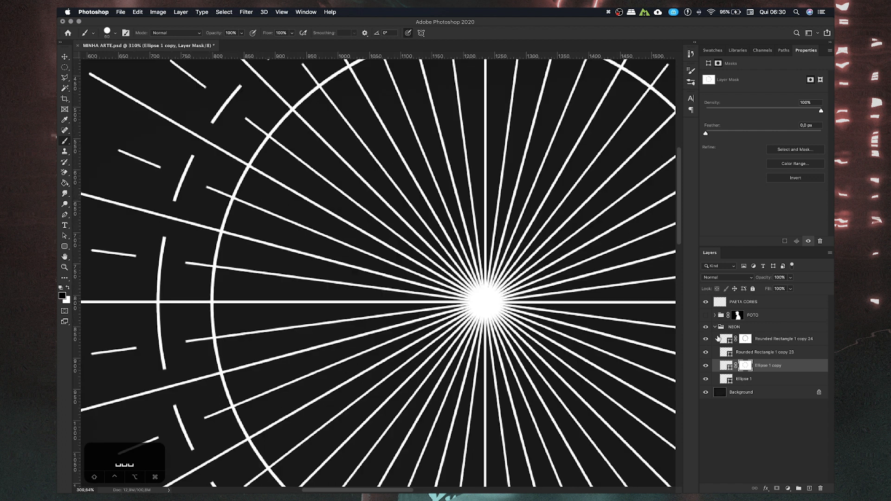
left_click(706, 365)
left_click(706, 365)
left_click(706, 379)
left_click(705, 379)
left_click(743, 380)
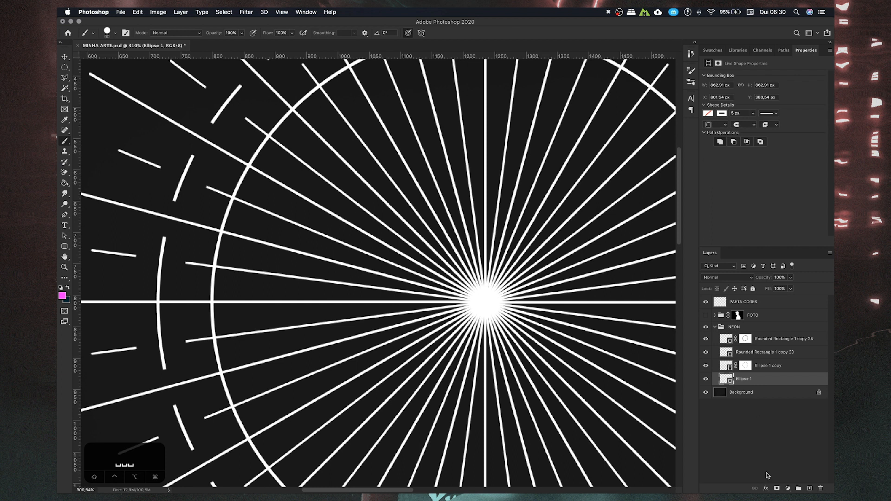
left_click(776, 488)
- Reduce the brush size and mask gaps in the inner circle where rays cross its upper-left arc
scroll(201, 168, "up", 4)
key("[")
key("[")
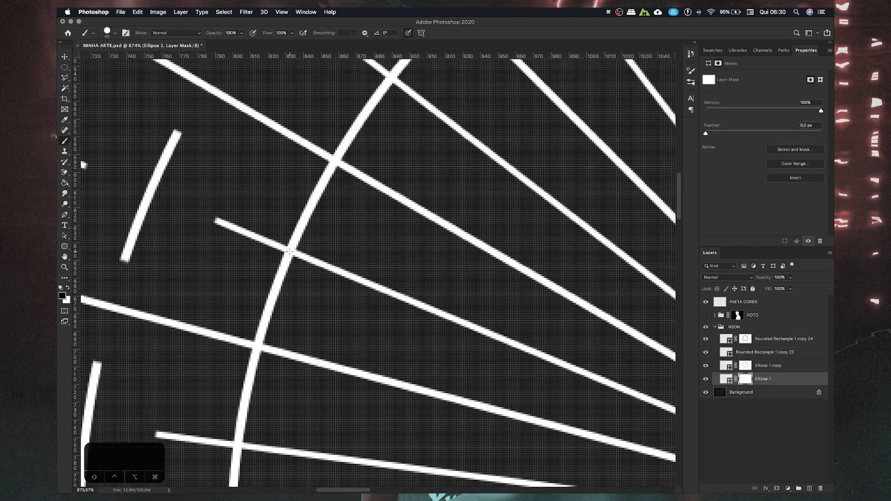
left_click(289, 253)
left_click(332, 164)
scroll(358, 202, "down", 3)
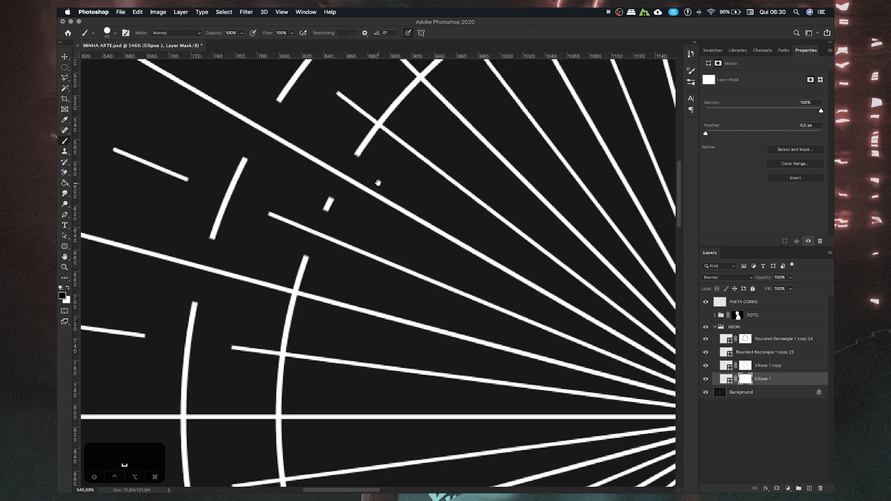
left_click_drag(378, 182, 331, 234)
left_click(327, 185)
- Mask gaps in the inner circle at the rays across its top, upper-right arc and right side
left_click_drag(347, 177, 269, 286)
left_click(291, 248)
left_click(339, 206)
left_click_drag(388, 201, 223, 227)
left_click(319, 170)
left_click_drag(302, 193, 200, 140)
left_click(469, 160)
scroll(479, 237, "down", 3)
- Mask gaps in the inner circle at each ray crossing along its lower-right arc
left_click(460, 287)
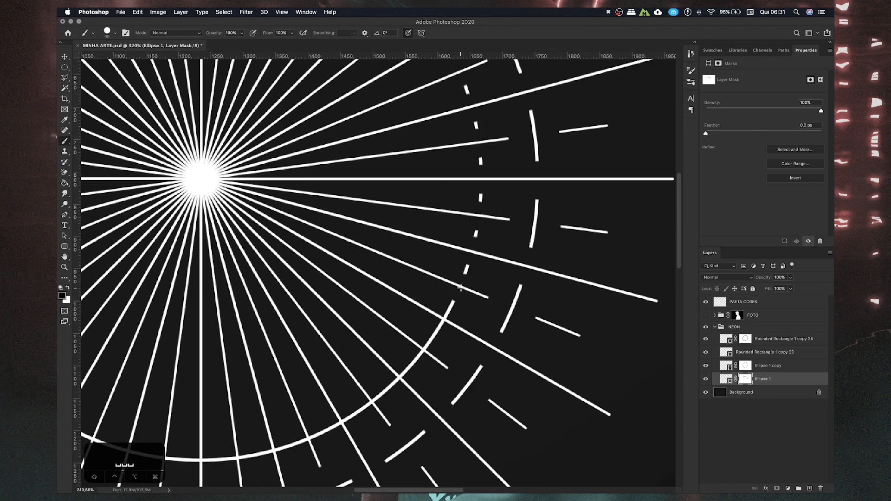
left_click(443, 320)
left_click(424, 347)
left_click_drag(416, 361, 439, 302)
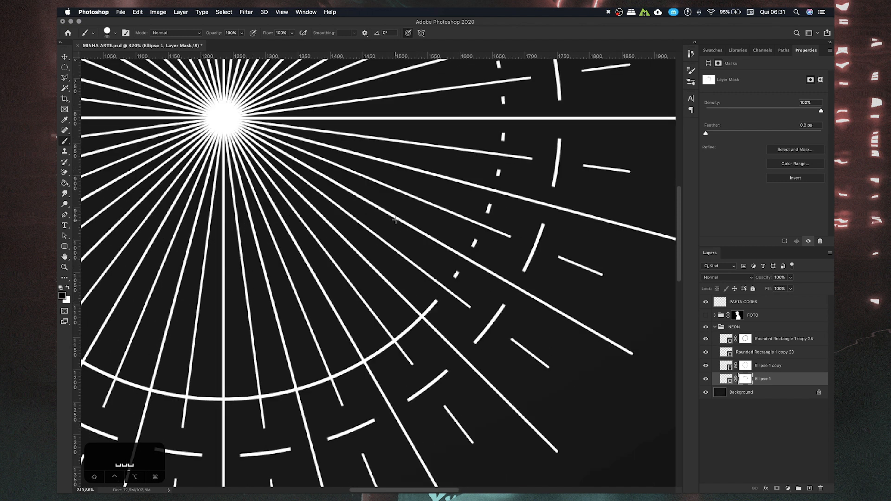
scroll(496, 233, "down", 5)
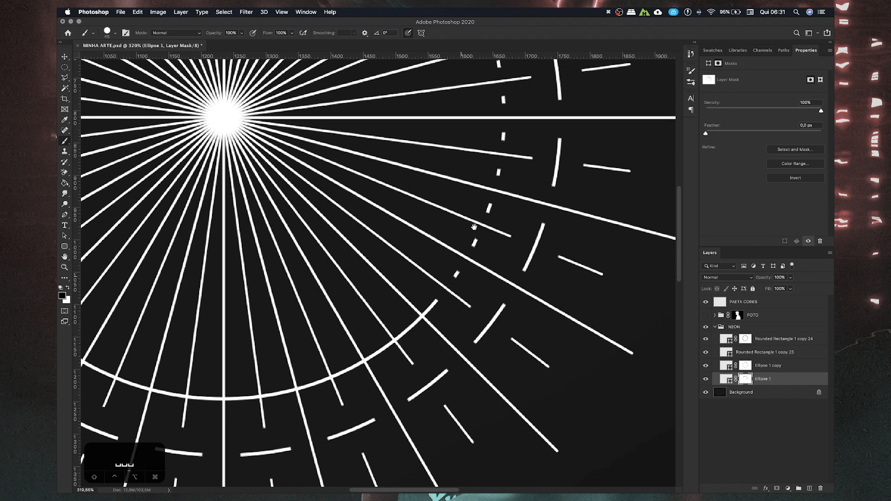
scroll(460, 245, "up", 3)
scroll(460, 245, "up", 3)
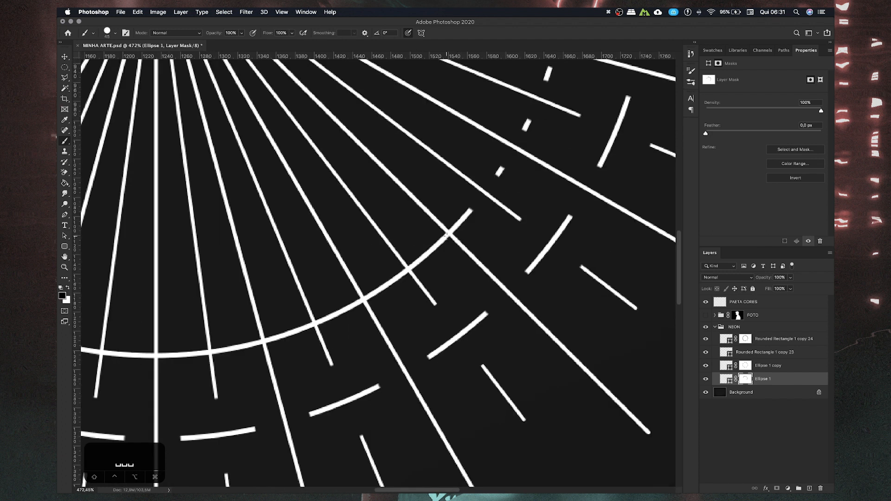
left_click(448, 233)
left_click(408, 268)
mouse_move(402, 288)
left_mouse_down()
mouse_move(446, 232)
mouse_move(436, 232)
left_mouse_up()
left_click(408, 242)
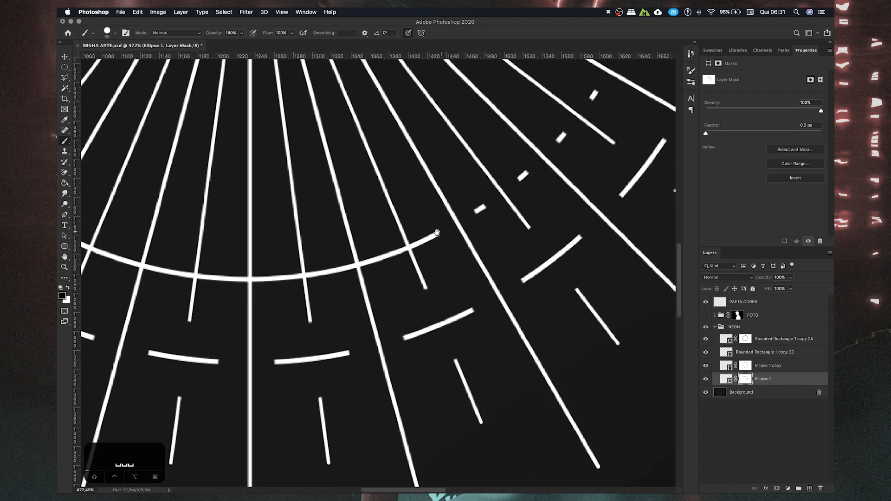
- Mask gaps in the inner circle where the rays cross its bottom
left_click(408, 246)
left_click_drag(396, 252, 434, 241)
left_click(393, 254)
mouse_move(375, 259)
left_mouse_down()
mouse_move(418, 252)
mouse_move(399, 277)
mouse_move(417, 283)
left_mouse_up()
left_click(385, 259)
left_click(371, 266)
left_click(368, 277)
left_click(364, 273)
- Mask gaps in the inner circle at each ray crossing along its lower-left arc
left_click_drag(364, 274, 404, 299)
left_click(351, 279)
left_click_drag(351, 279, 387, 311)
left_click_drag(342, 290, 382, 343)
left_click(373, 328)
left_click(337, 314)
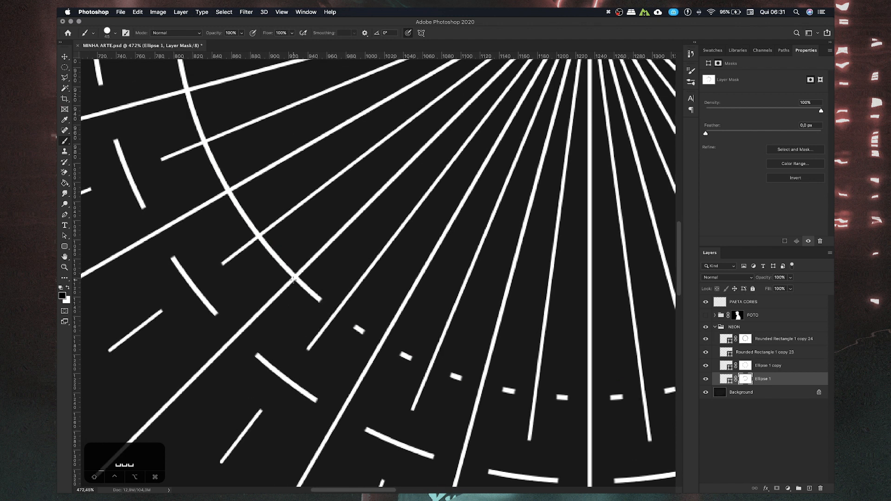
left_click(295, 278)
left_click_drag(300, 286, 336, 337)
left_click(294, 288)
mouse_move(290, 274)
left_mouse_down()
mouse_move(312, 315)
mouse_move(283, 269)
left_mouse_up()
mouse_move(263, 237)
left_mouse_down()
mouse_move(303, 300)
mouse_move(278, 185)
left_mouse_up()
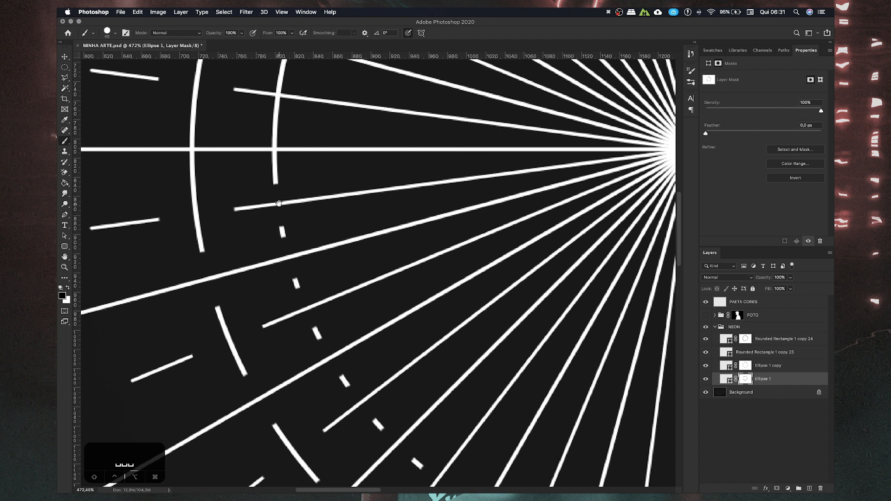
- Mask the remaining gaps in the inner circle at the horizontal ray and the rays just above it on the left side
scroll(282, 211, "up", 3)
left_click(289, 216)
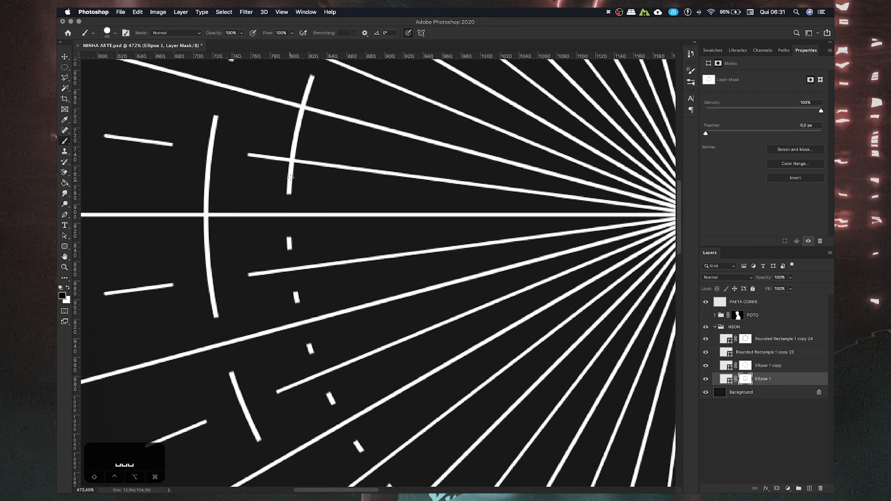
left_click(291, 163)
left_click_drag(306, 139, 309, 236)
left_click(307, 203)
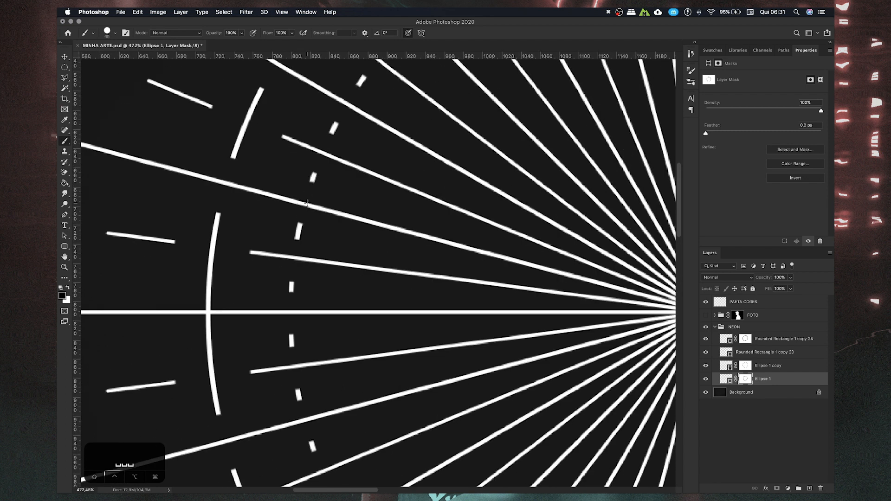
scroll(381, 276, "down", 5)
left_click_drag(463, 282, 392, 263)
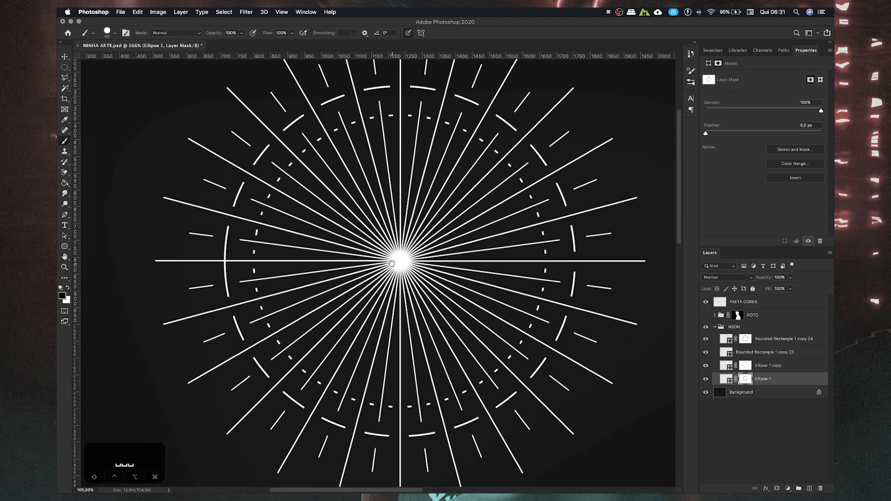
scroll(400, 280, "down", 3)
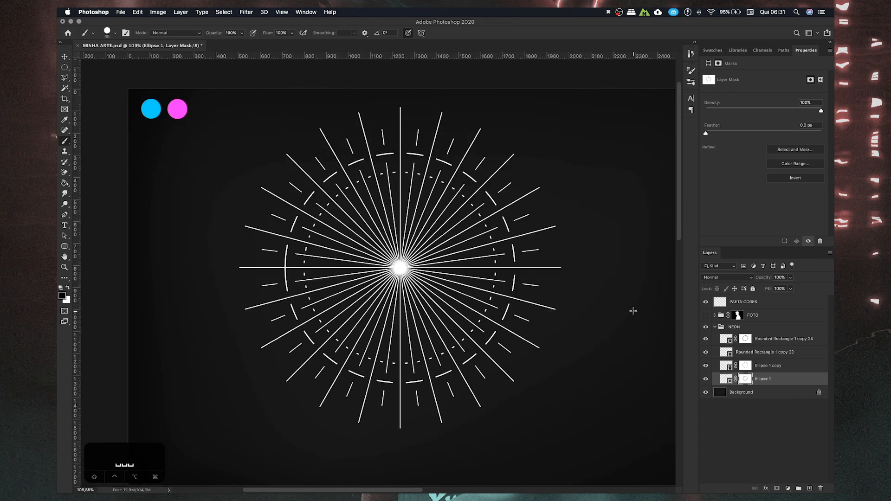
- Check the neon shape behind the portrait by showing and hiding the FOTO group, and collapse the NEON group
left_click(707, 316)
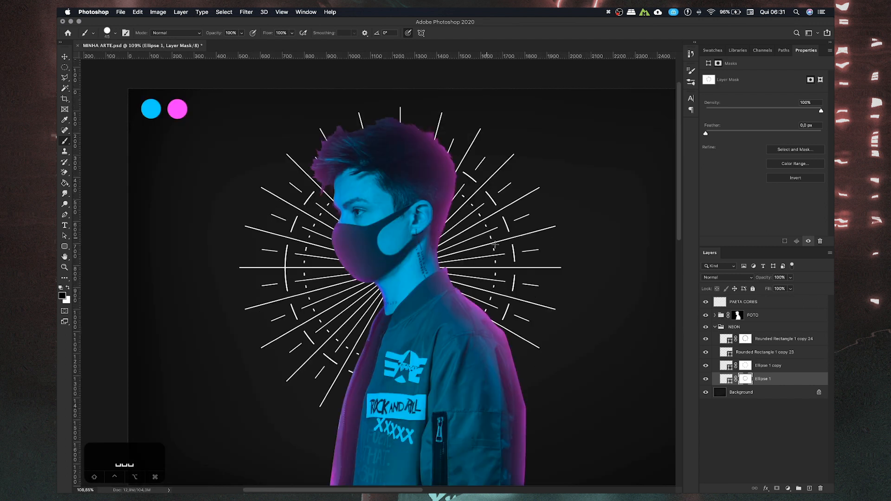
scroll(385, 265, "up", 2)
scroll(389, 269, "down", 2)
scroll(395, 274, "up", 2)
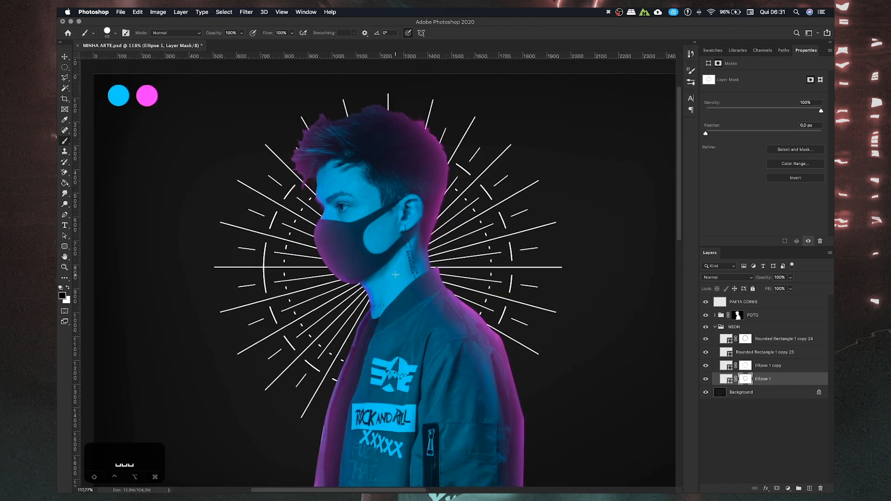
left_click(715, 327)
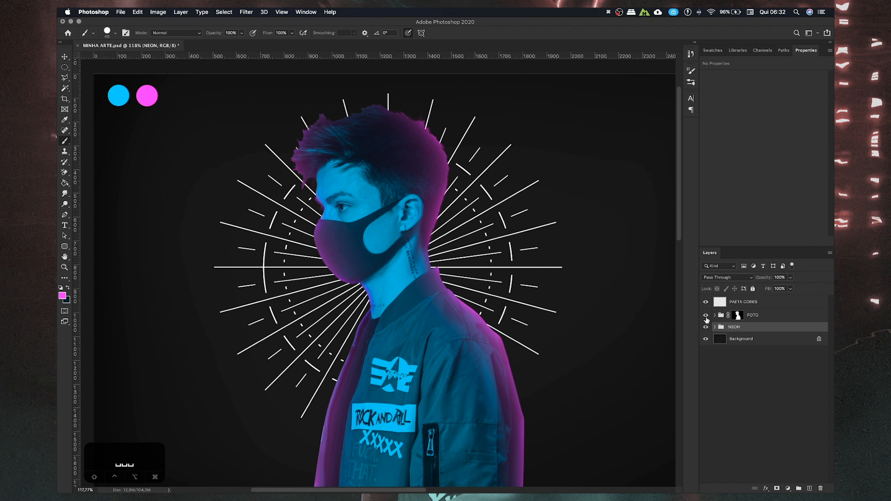
left_click(705, 317)
key("super+plus")
key("super+plus")
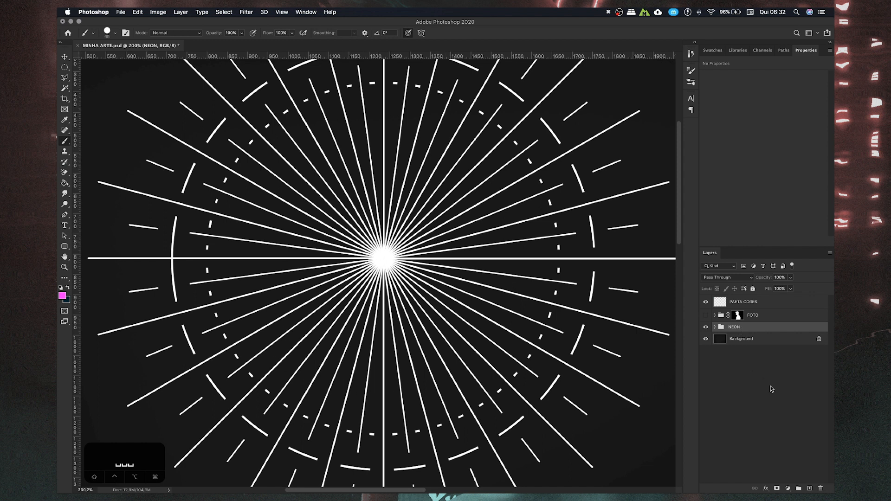
left_click(765, 489)
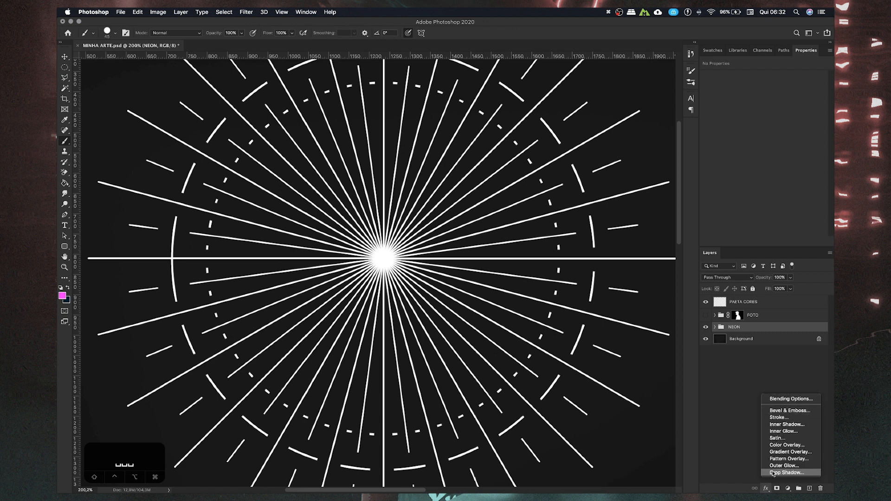
left_click(731, 375)
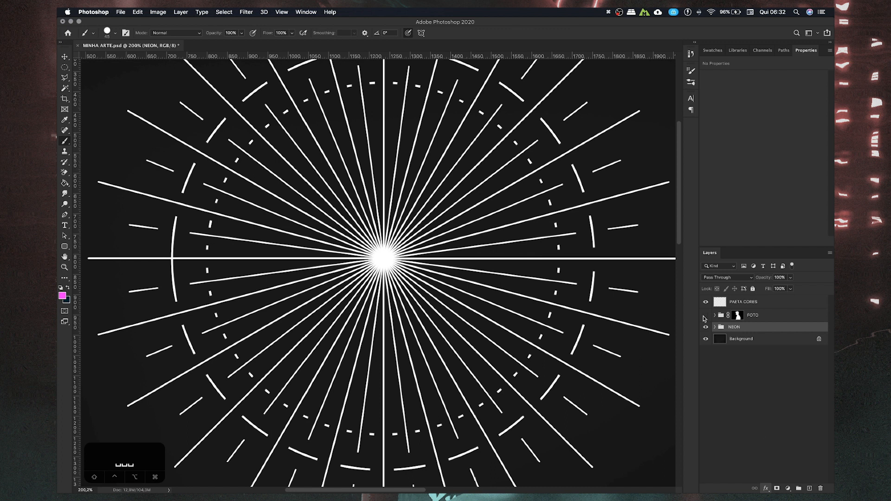
left_click_drag(305, 134, 474, 168)
key("Escape")
- Open the layer style settings of the NEON group and look through its list of available effects
double_click(791, 328)
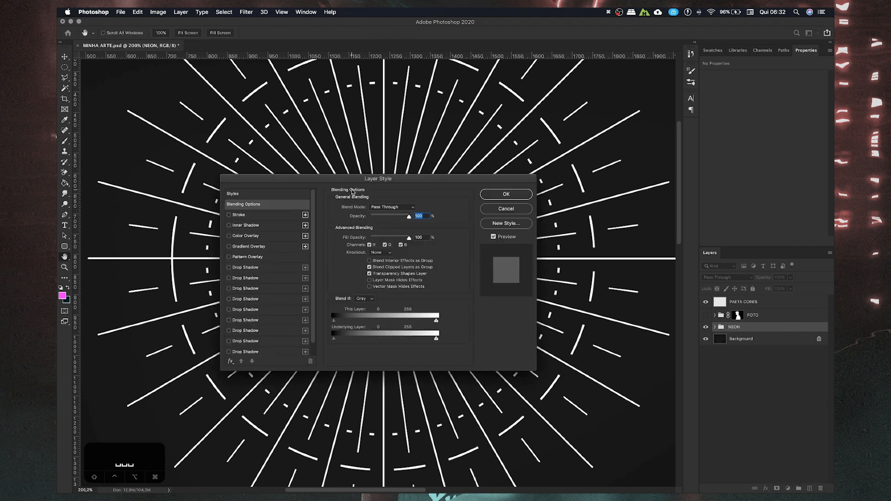
left_click_drag(361, 181, 609, 187)
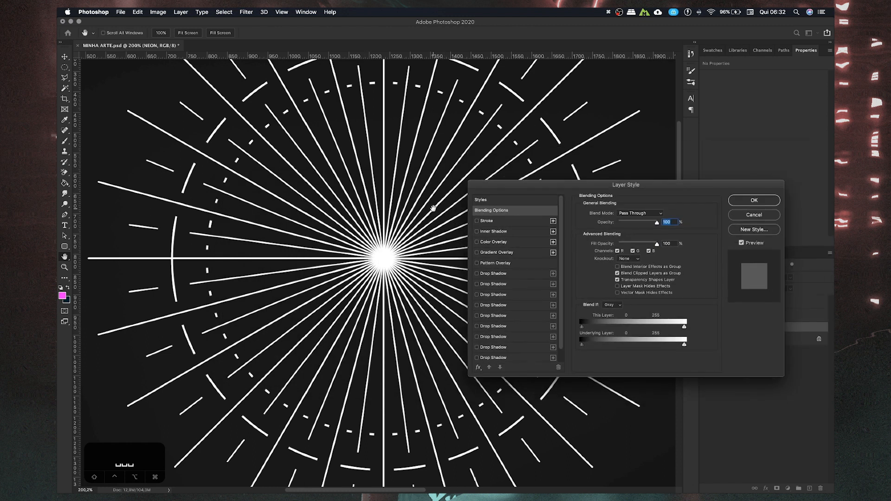
scroll(504, 281, "down", 1)
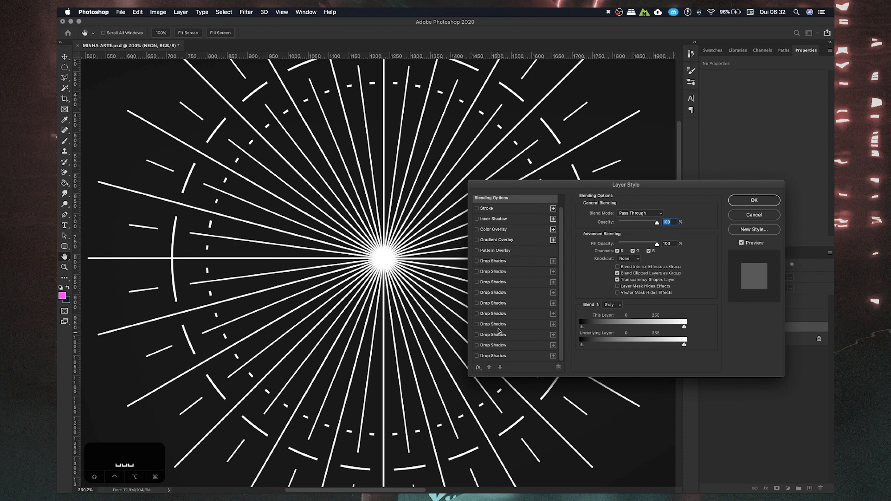
scroll(496, 253, "up", 1)
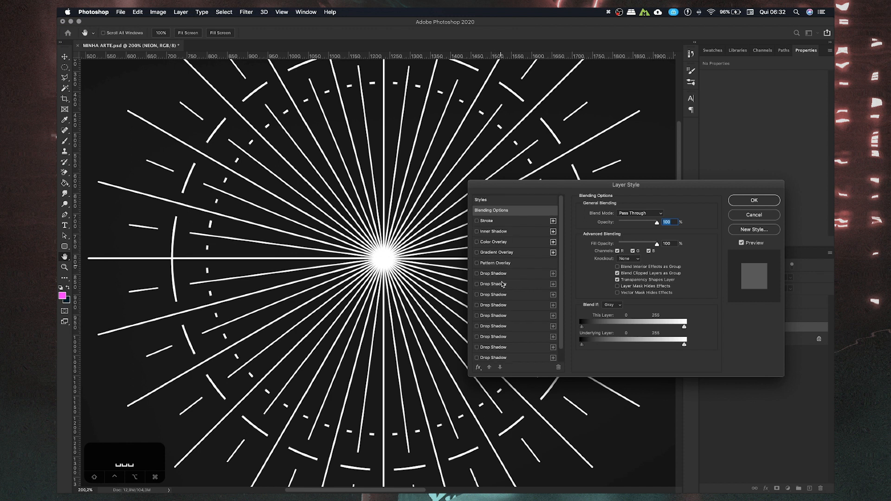
scroll(502, 284, "down", 1)
left_click(478, 367)
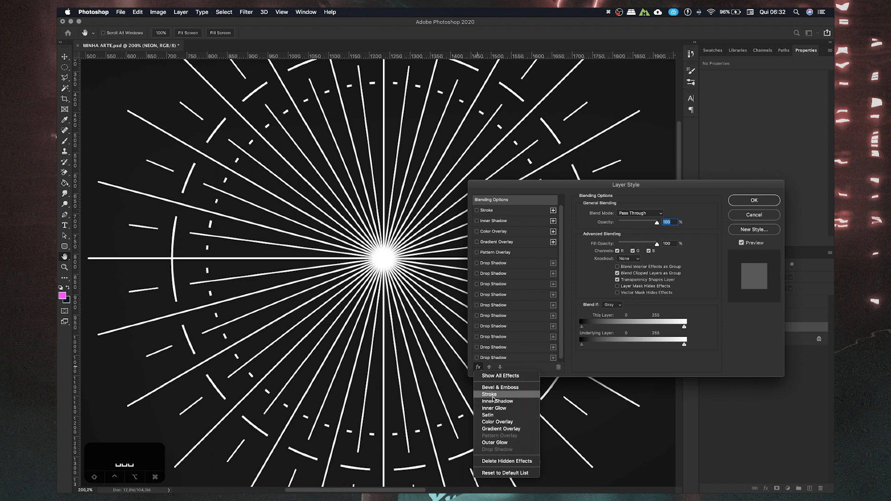
left_click(547, 374)
scroll(505, 267, "up", 1)
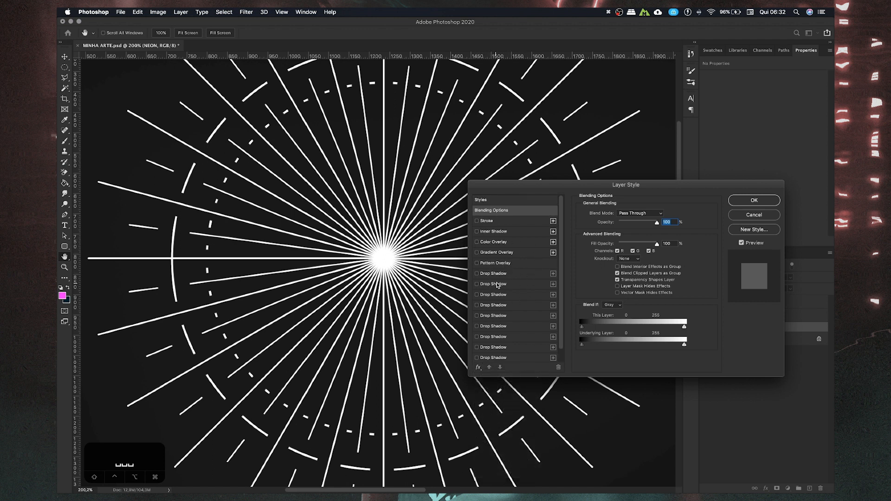
left_click(478, 368)
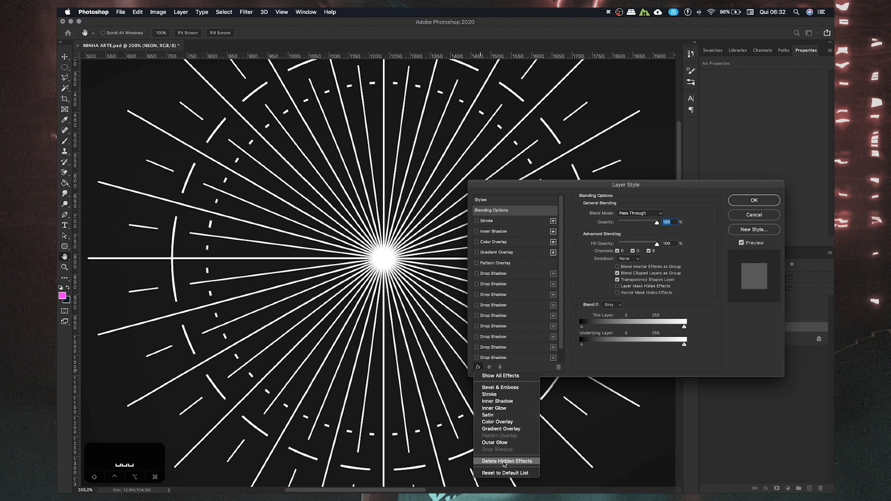
left_click(569, 362)
- Delete the Stroke, Inner Shadow, Color Overlay, Gradient Overlay and Pattern Overlay entries from the NEON group's effects list
left_click(496, 222)
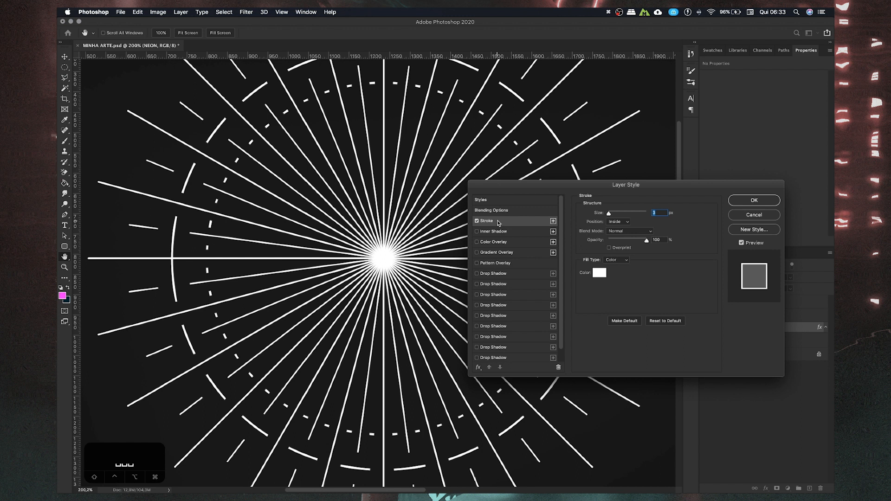
left_click(558, 368)
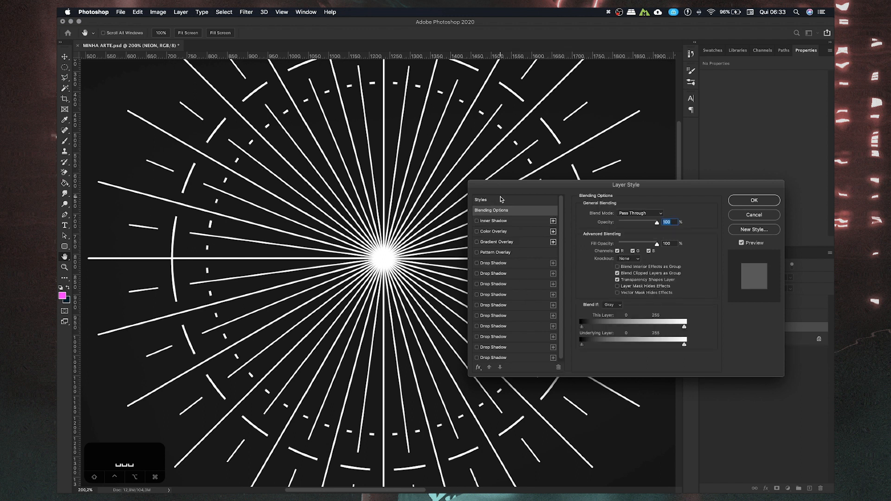
left_click(505, 225)
left_click(558, 367)
left_click(510, 220)
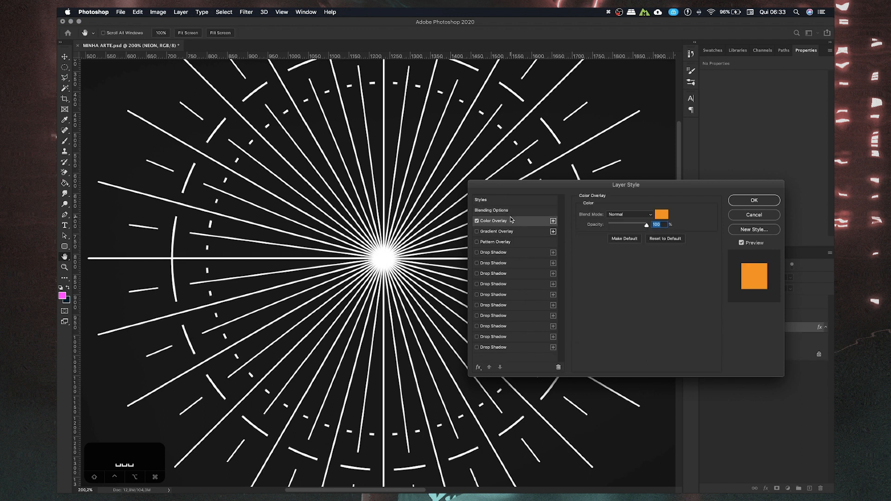
left_click(558, 368)
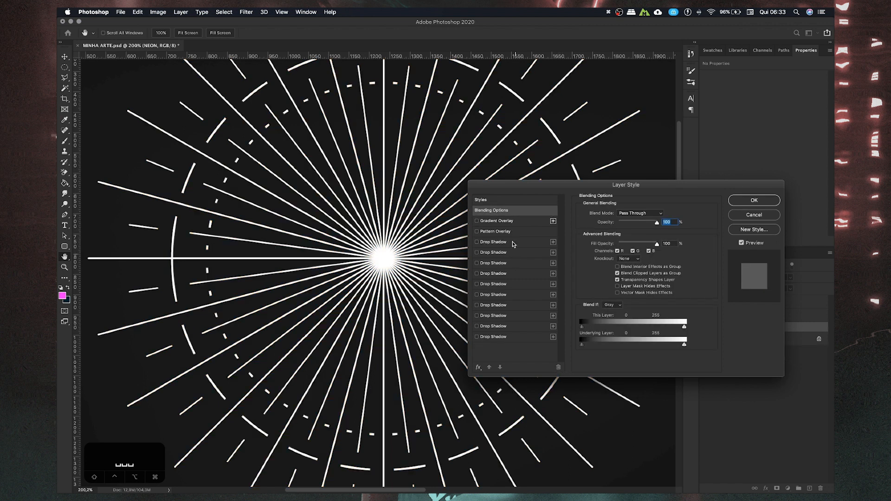
left_click(510, 223)
left_click(558, 367)
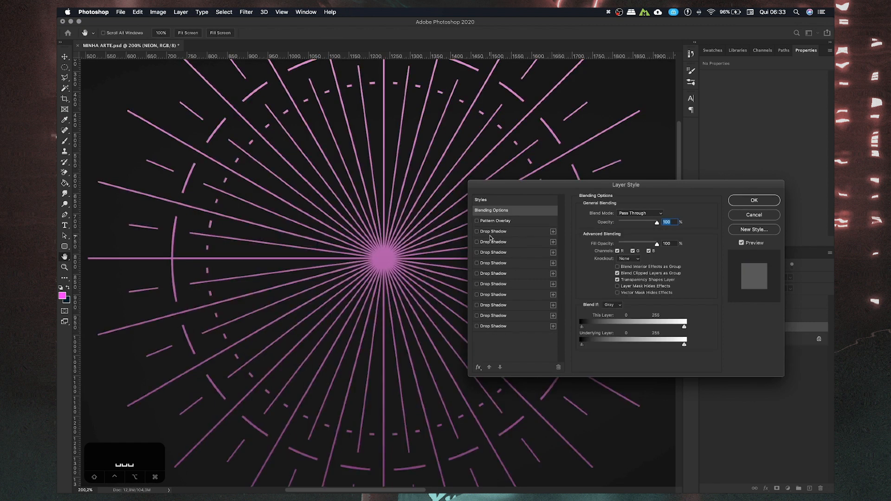
left_click(510, 221)
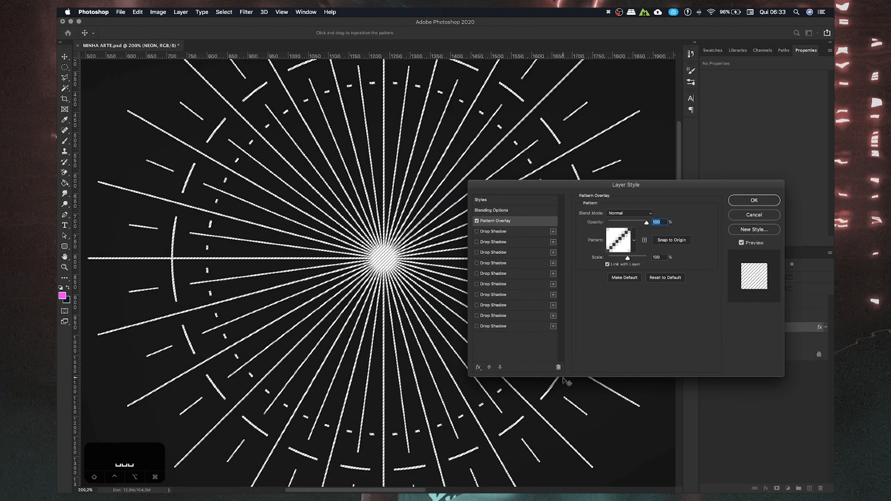
left_click(558, 367)
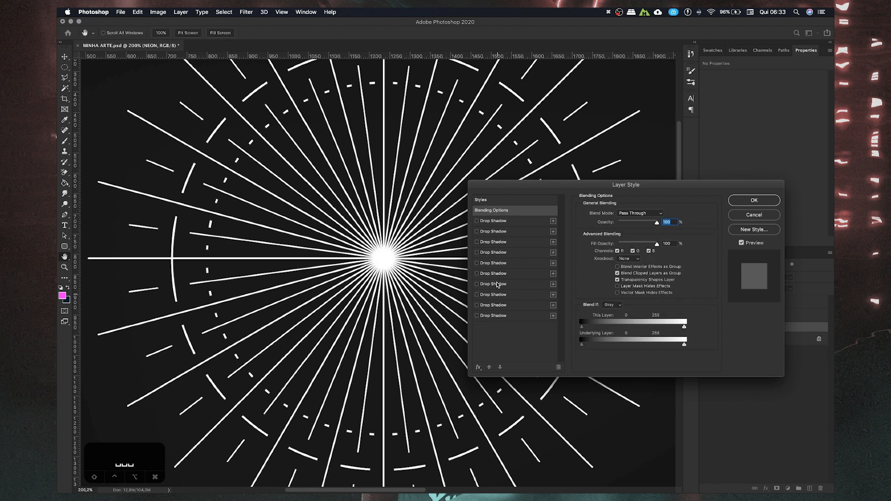
- Delete the surplus Drop Shadow entries from the effects list, leaving only one
left_click(490, 230)
left_click(558, 368)
left_click(525, 233)
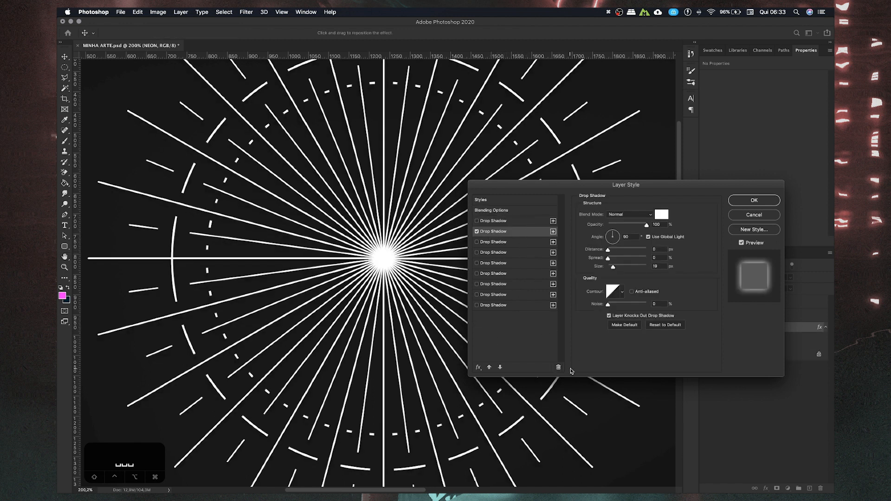
left_click(558, 368)
left_click(527, 232)
left_click(558, 368)
left_click(525, 232)
left_click(559, 368)
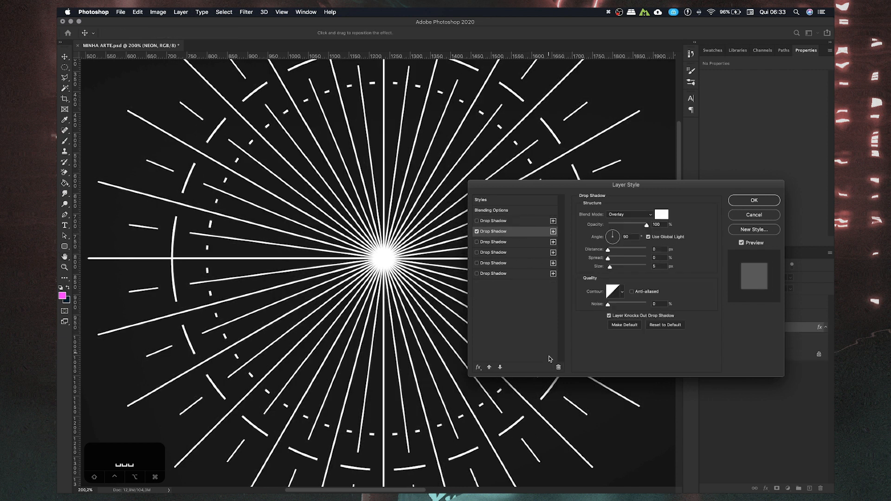
left_click(558, 367)
left_click(514, 228)
left_click(558, 367)
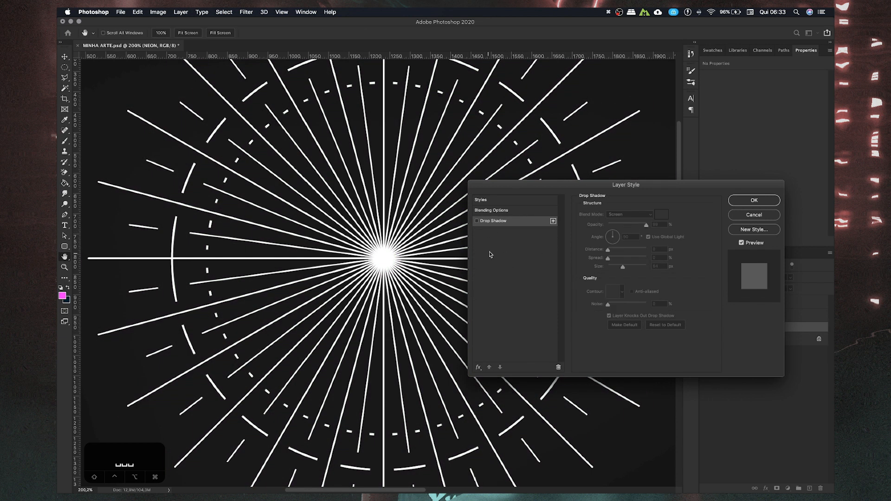
- Enable the remaining Drop Shadow on the NEON group with the Screen blend mode
left_click(477, 221)
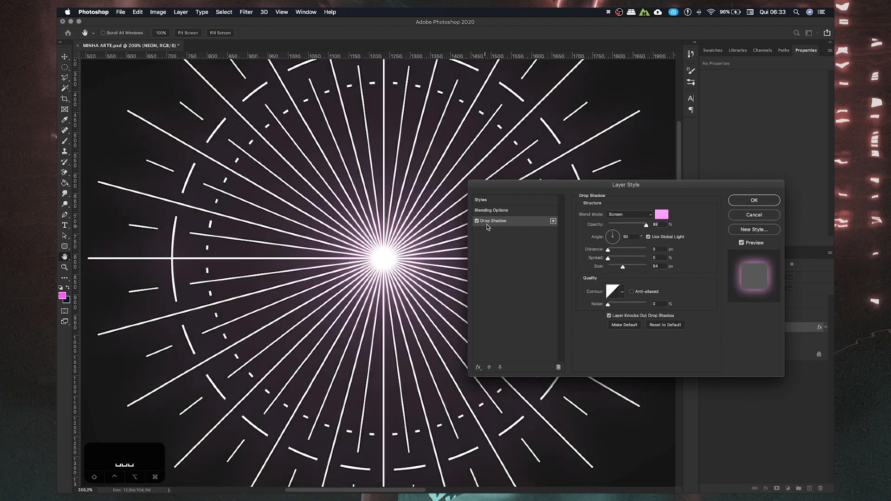
left_click_drag(513, 185, 413, 206)
scroll(285, 263, "down", 5)
scroll(285, 263, "up", 3)
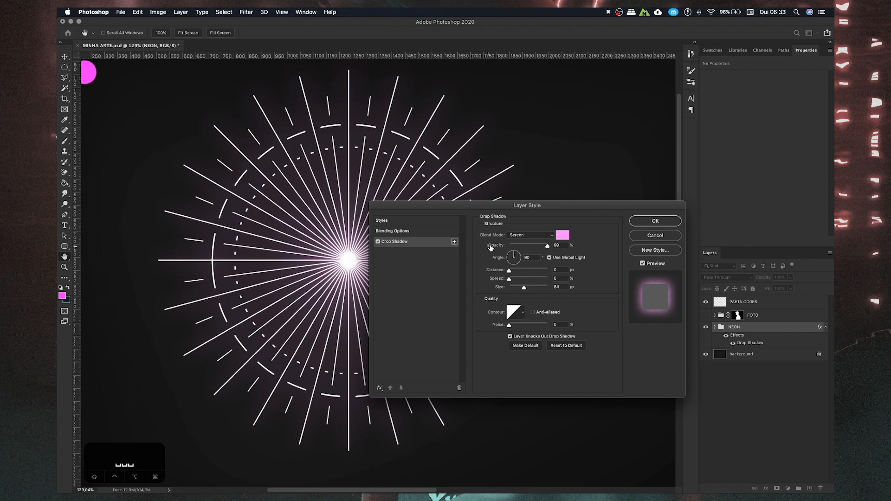
left_click_drag(509, 209, 476, 227)
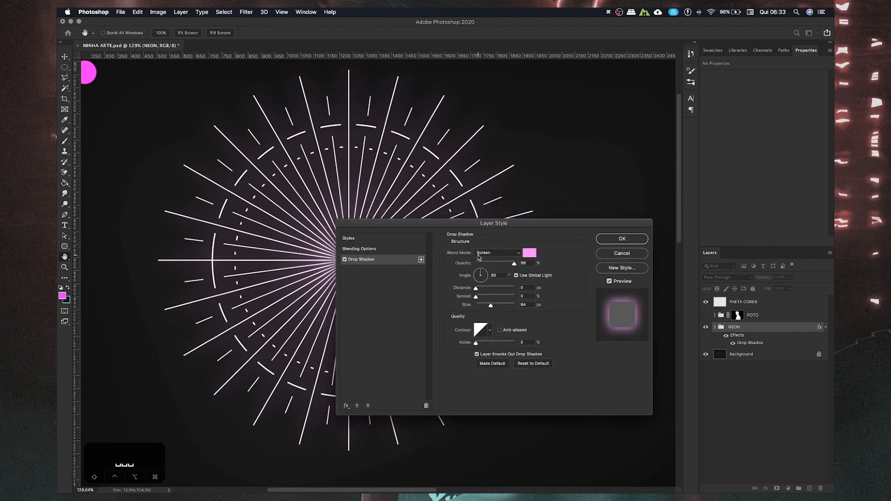
left_click(486, 254)
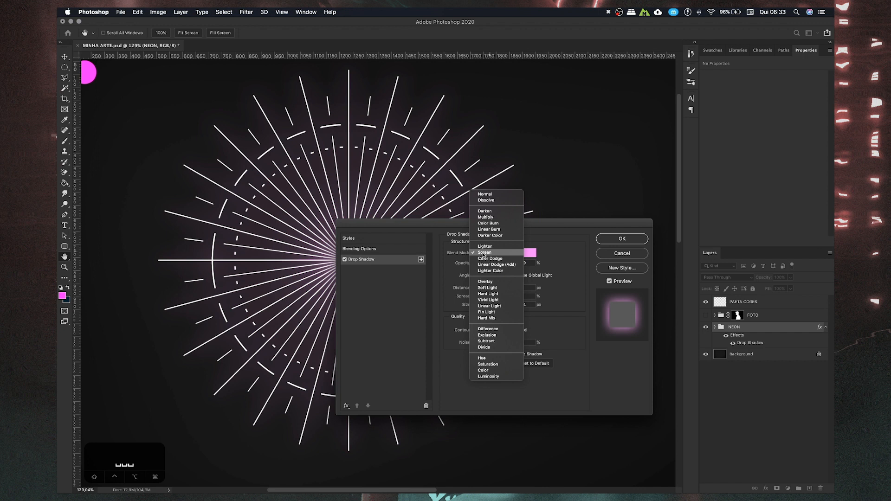
left_click(484, 254)
left_click_drag(466, 227, 494, 222)
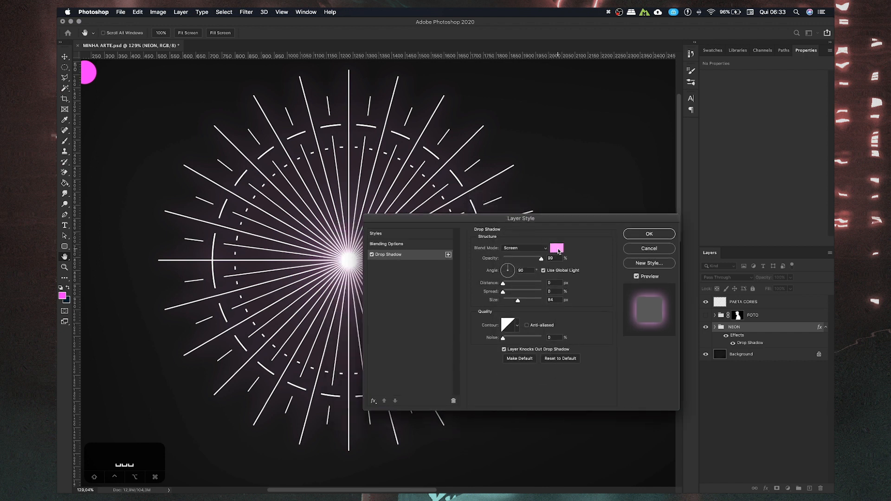
- Sample the pink palette circle as the drop shadow colour and lighten it to #ff66fd
left_click_drag(546, 228, 461, 245)
left_click(472, 263)
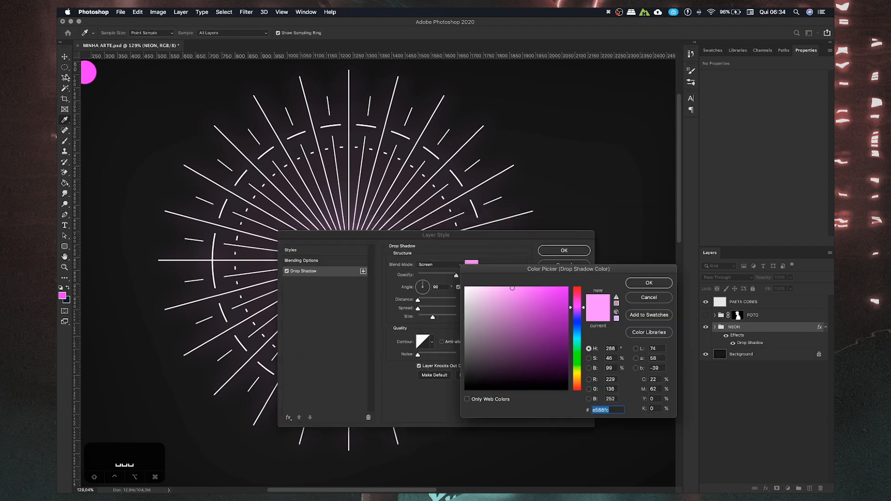
left_click(90, 71)
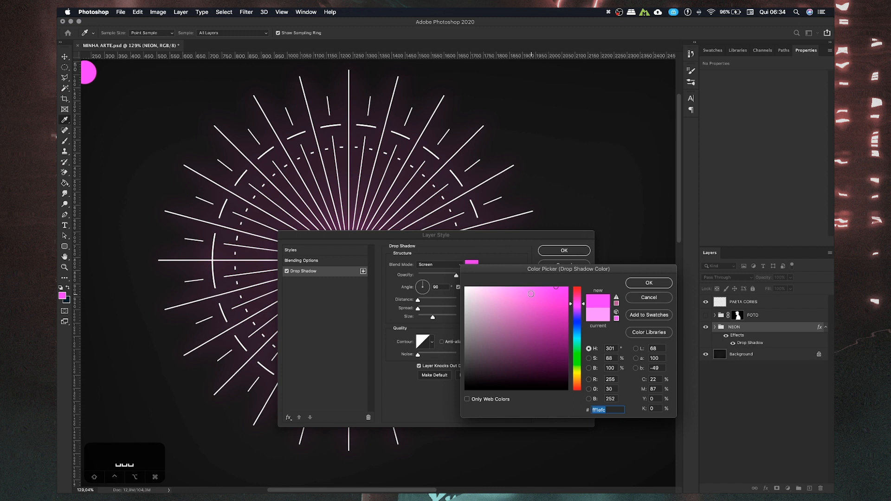
left_click_drag(541, 289, 523, 288)
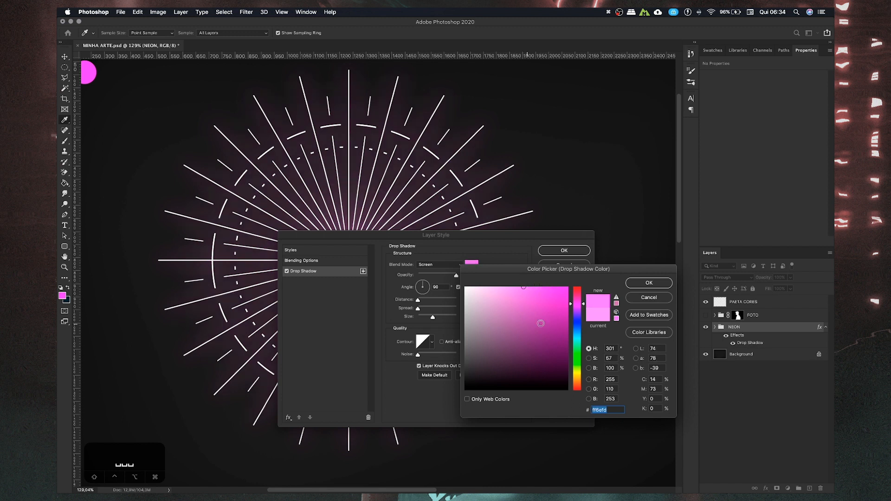
left_click_drag(523, 287, 528, 284)
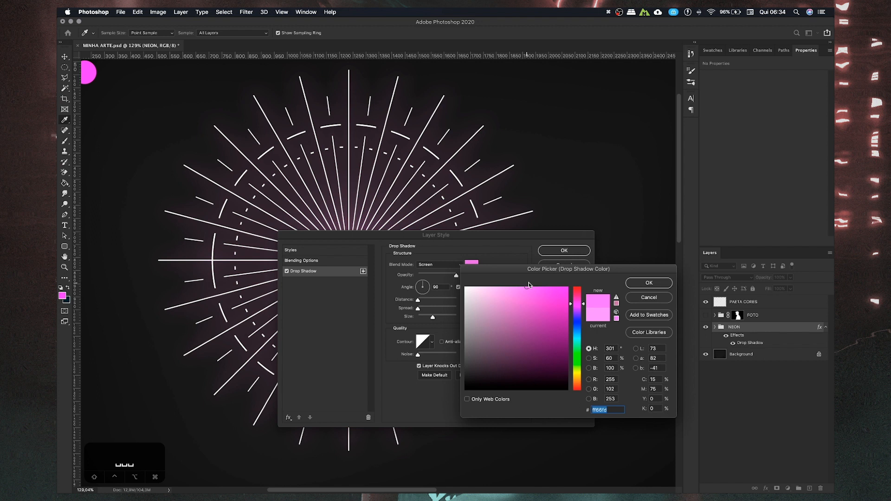
left_click(648, 283)
- Add a second drop shadow with Normal blend mode, 7% spread and 18 px size
left_click_drag(477, 240, 609, 217)
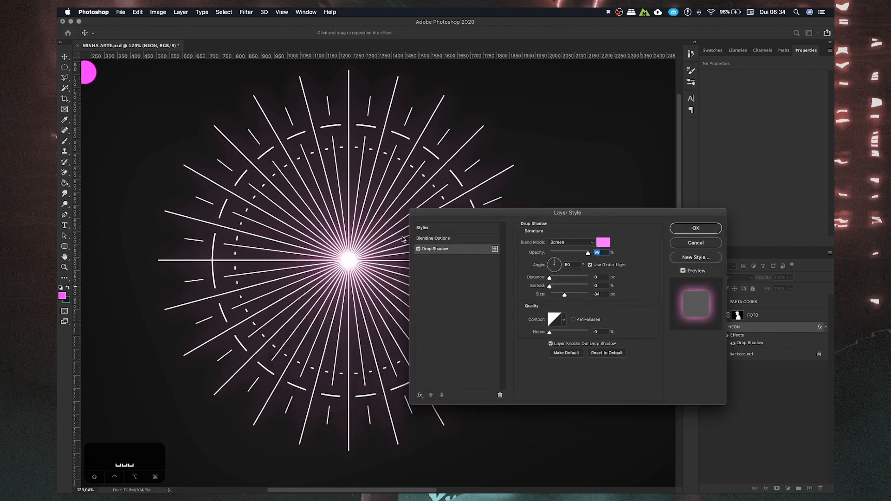
left_click(495, 250)
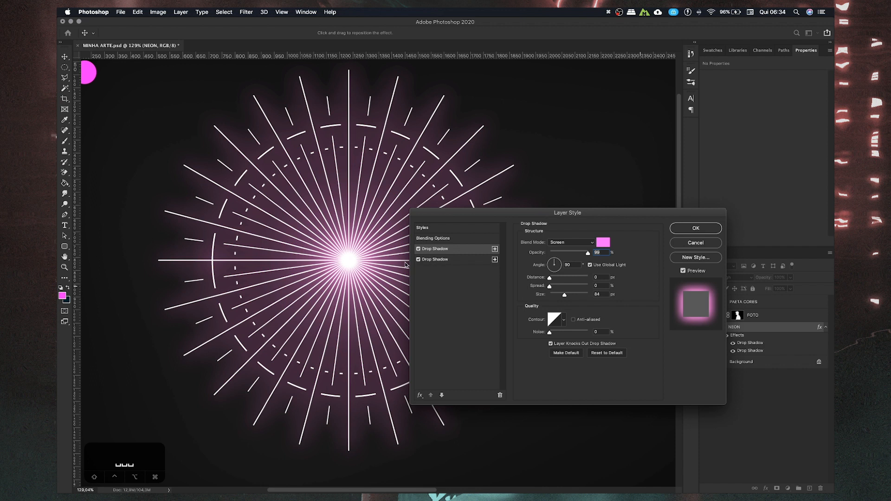
left_click_drag(564, 297, 552, 297)
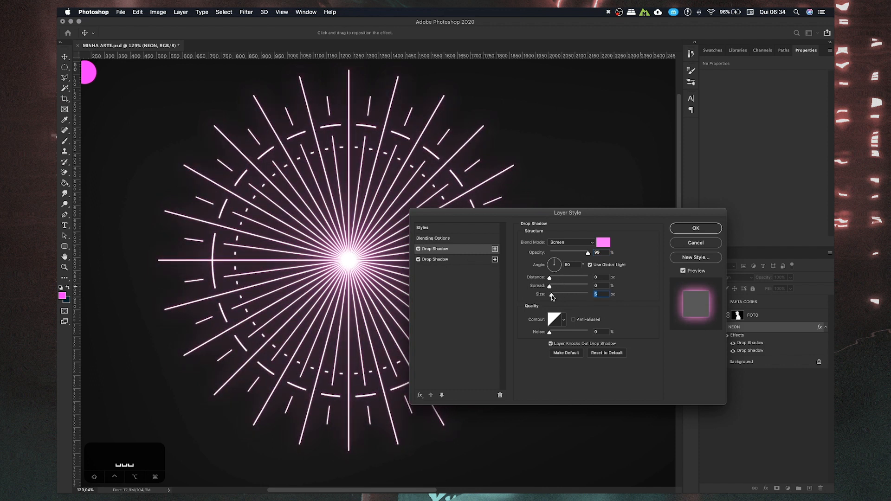
left_click(579, 243)
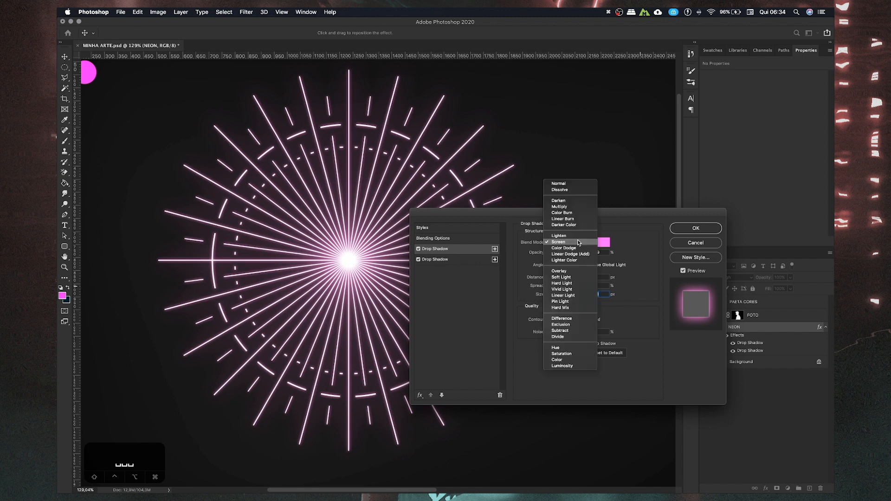
left_click(558, 184)
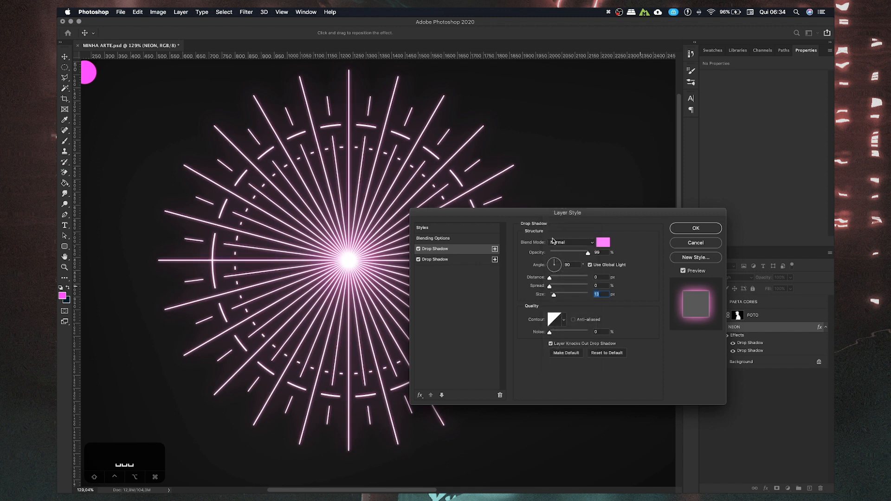
left_click(550, 287)
left_click_drag(552, 289, 552, 287)
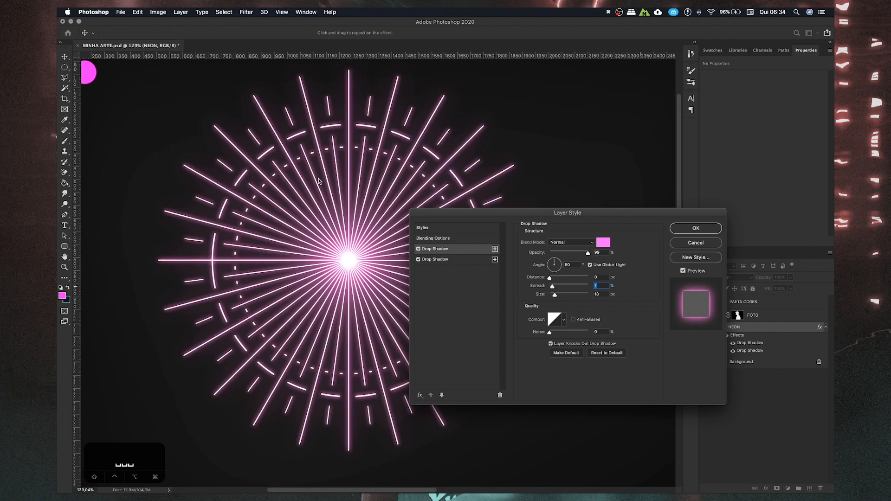
- Add a third drop shadow to the NEON group with 7 px size and the Overlay blend mode
scroll(319, 181, "up", 5)
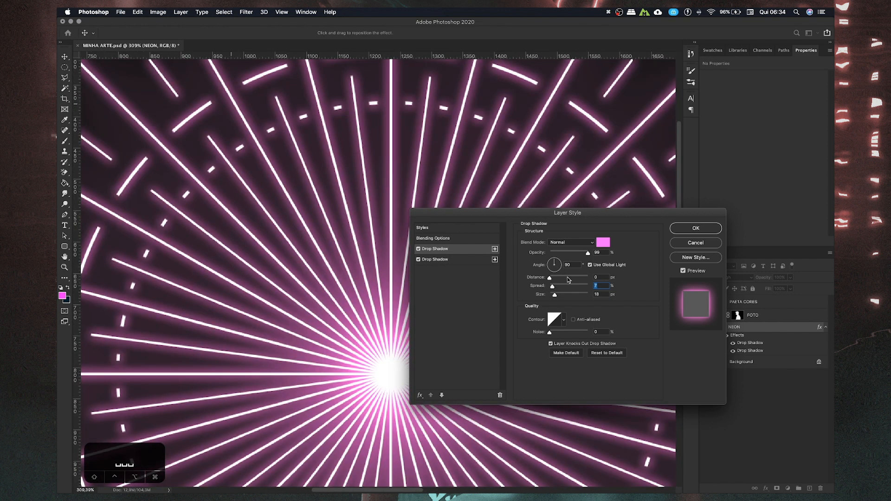
left_click(495, 249)
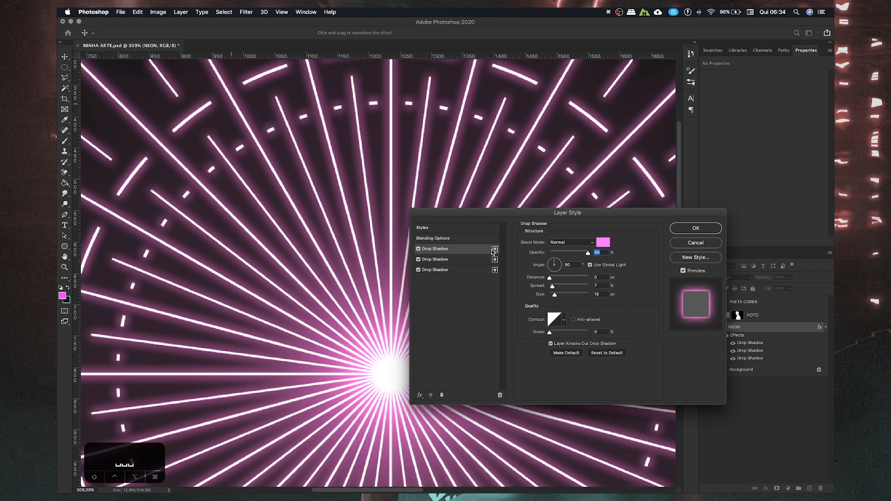
left_click_drag(554, 294, 552, 297)
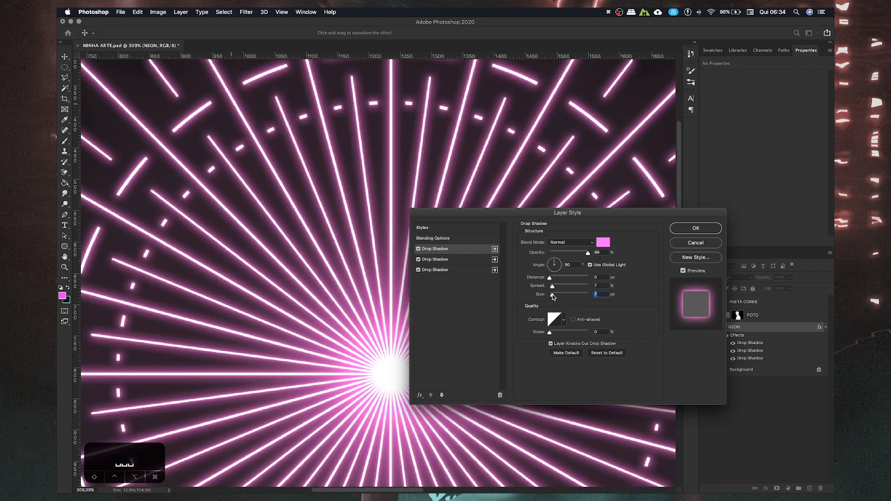
left_click(562, 243)
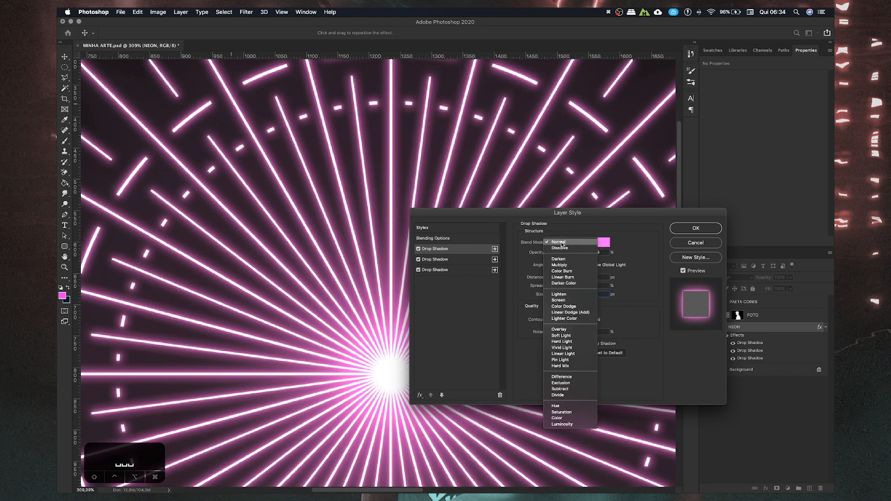
left_click(559, 329)
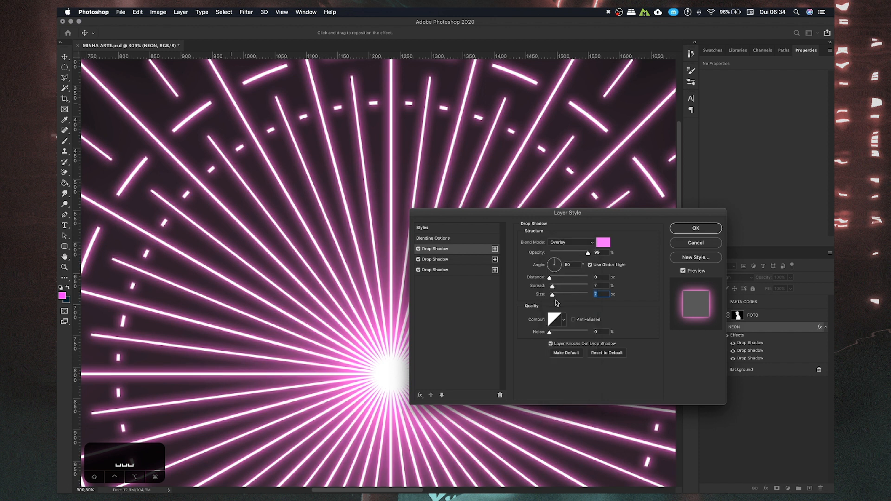
- Add two more Overlay drop shadows, then give the topmost one a pale pink colour (#ffd6fe) and 43 px size
left_click(495, 249)
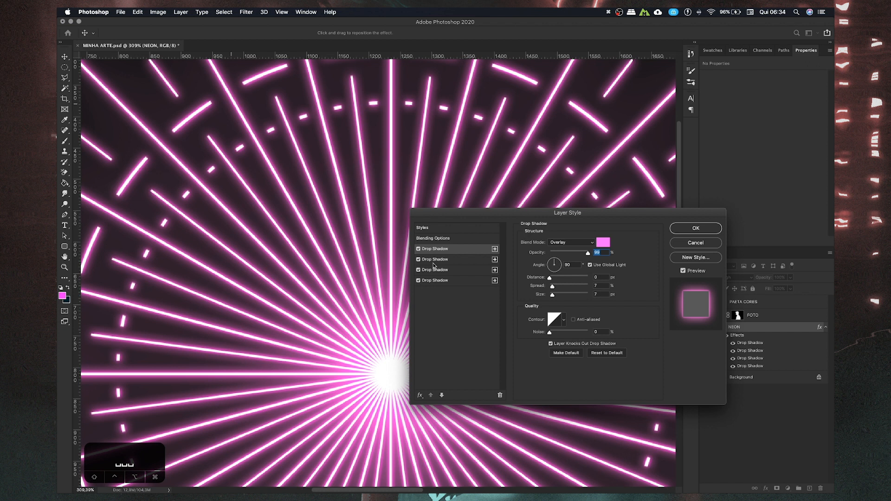
left_click(495, 249)
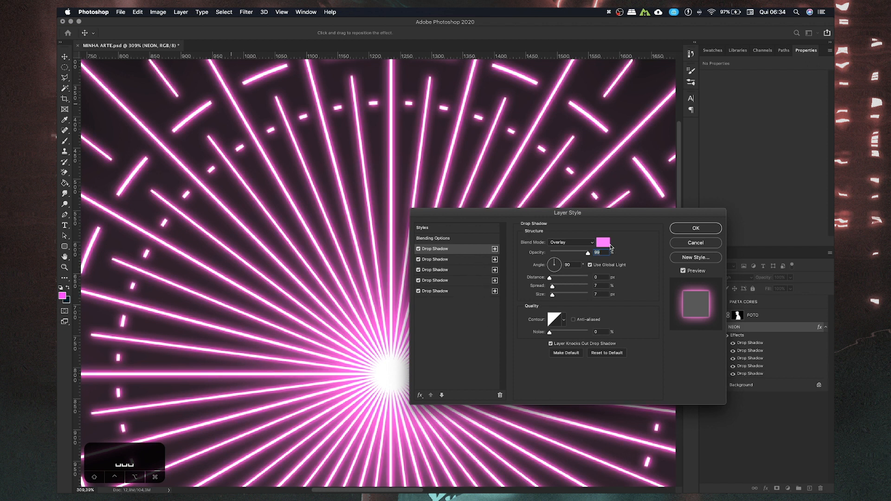
left_click(606, 245)
left_click_drag(514, 296, 489, 277)
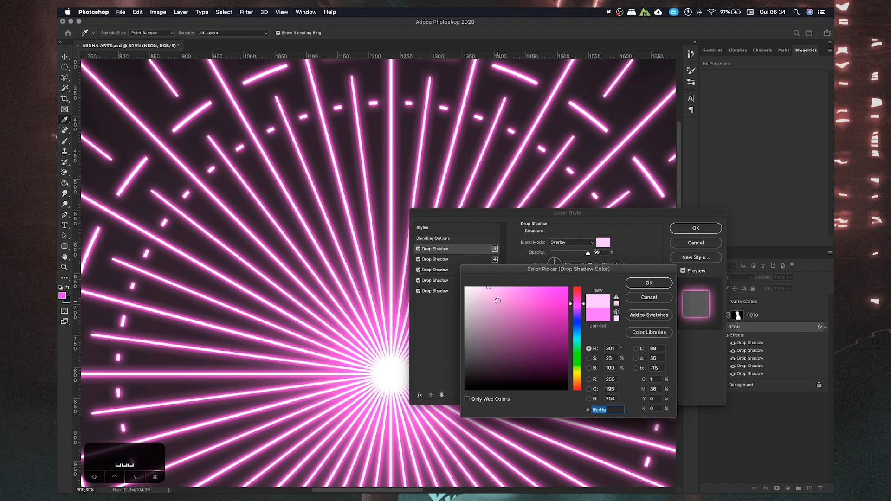
left_click(666, 284)
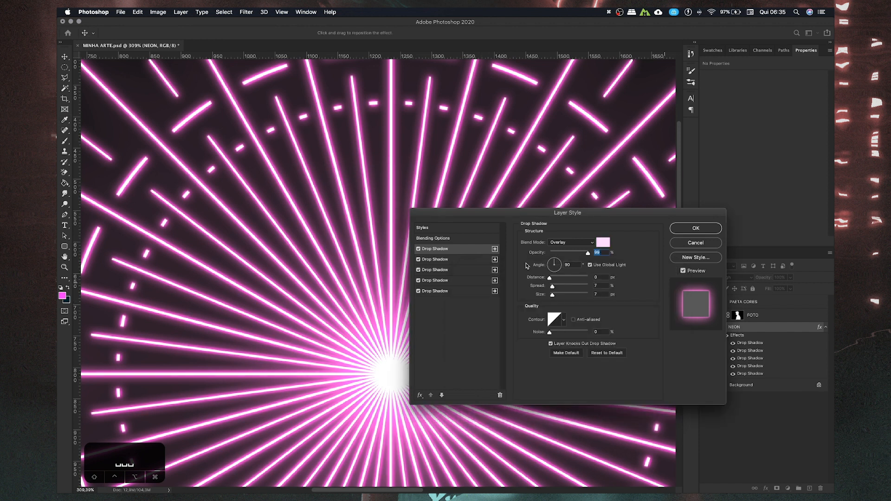
left_click_drag(552, 296, 557, 298)
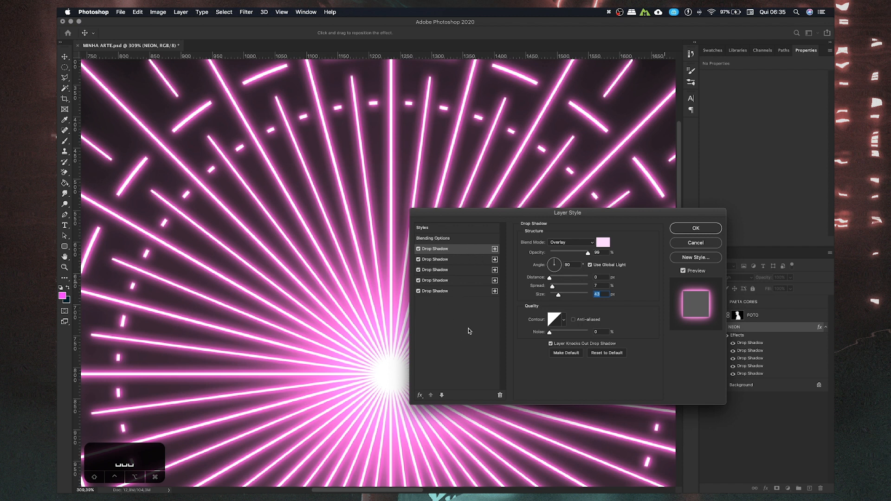
- Duplicate the lowest Screen drop shadow and set the upper copy to near-white, Normal blend mode, 11% spread and 4 px size
left_click(494, 292)
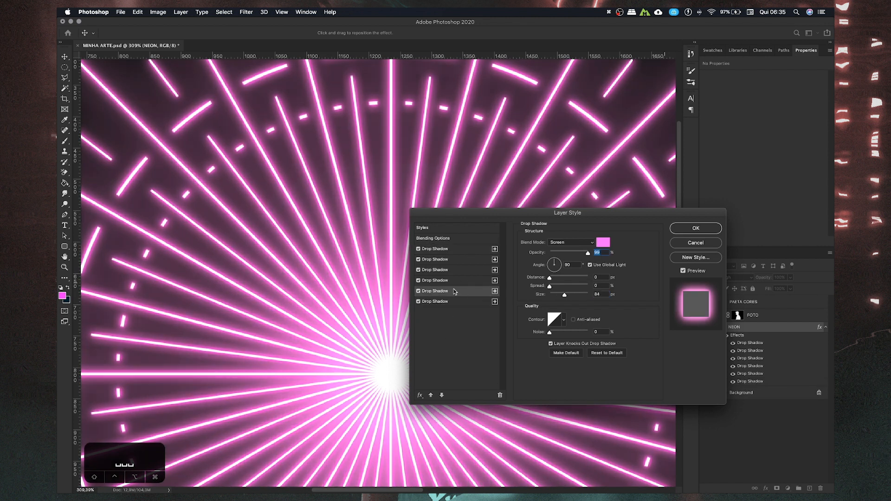
left_click(603, 241)
left_click(466, 288)
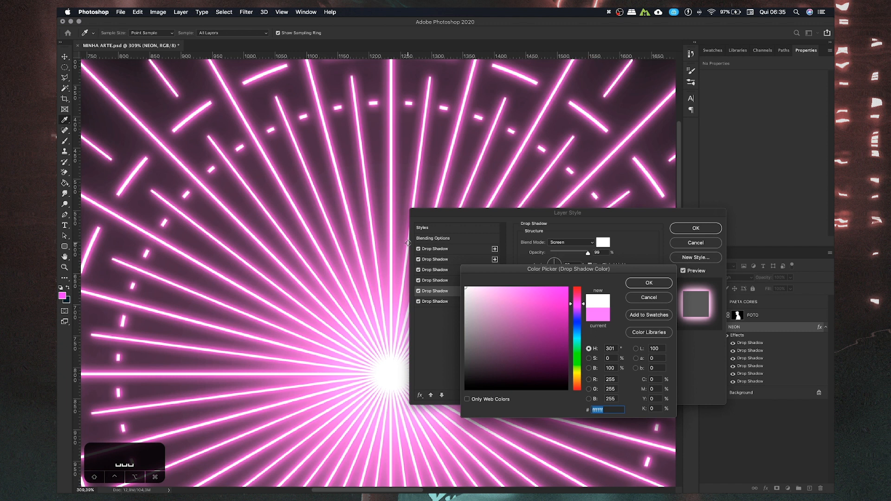
left_click(650, 283)
left_click(580, 242)
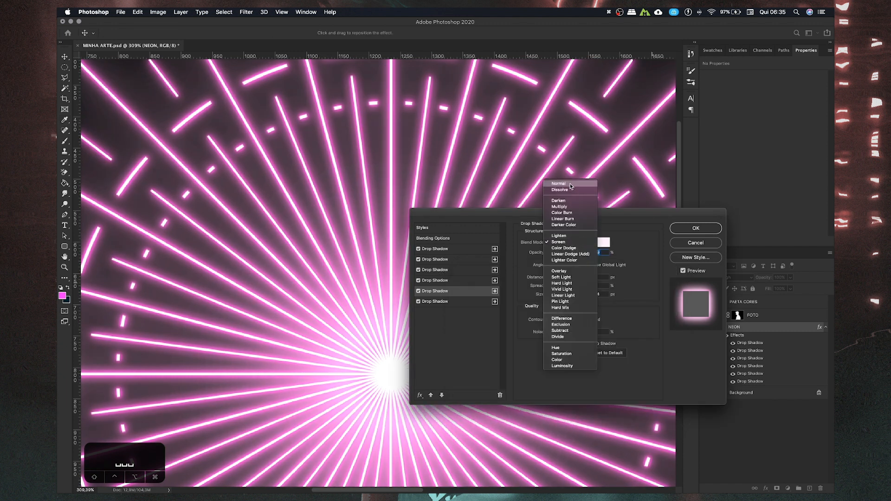
left_click(571, 185)
left_click_drag(559, 291, 551, 297)
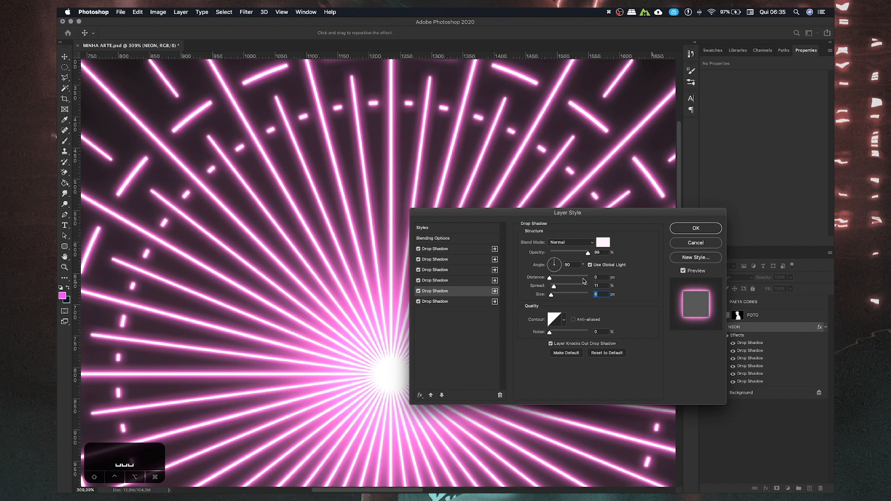
- Duplicate the lowest Screen drop shadow again and reduce the upper copy's size to 40 px
left_click(494, 302)
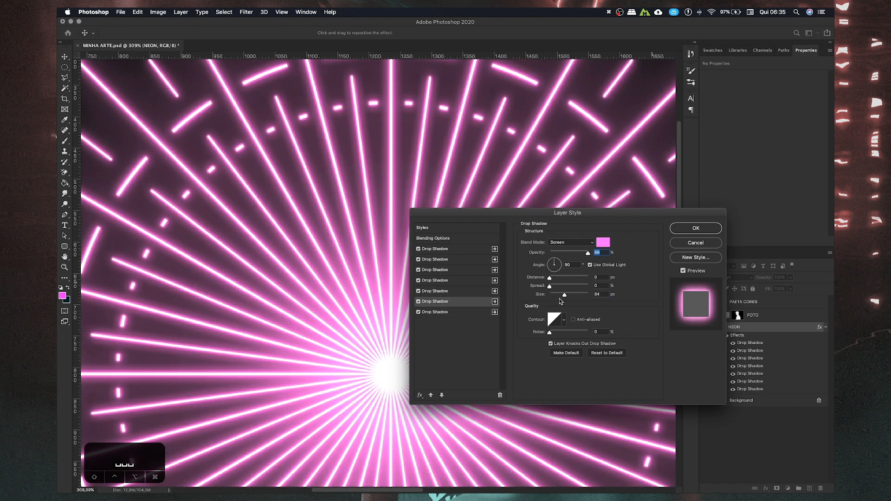
left_click_drag(570, 295, 566, 294)
left_click_drag(560, 295, 558, 295)
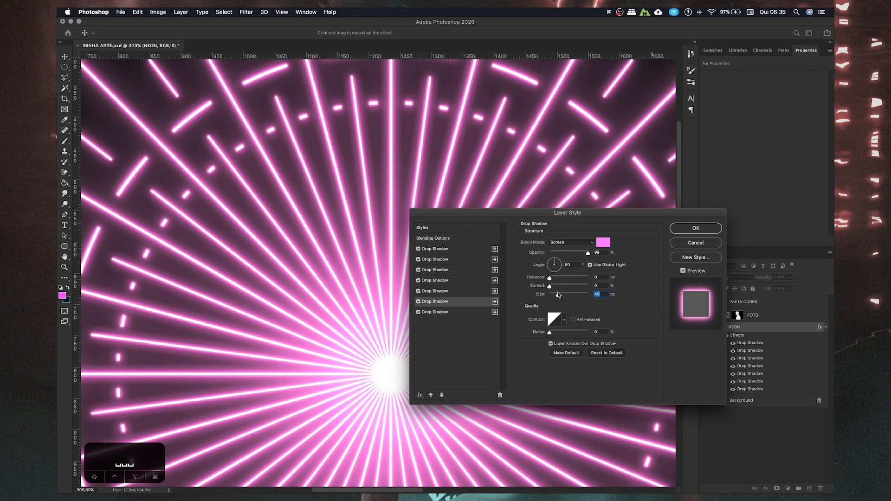
left_click_drag(537, 215, 522, 225)
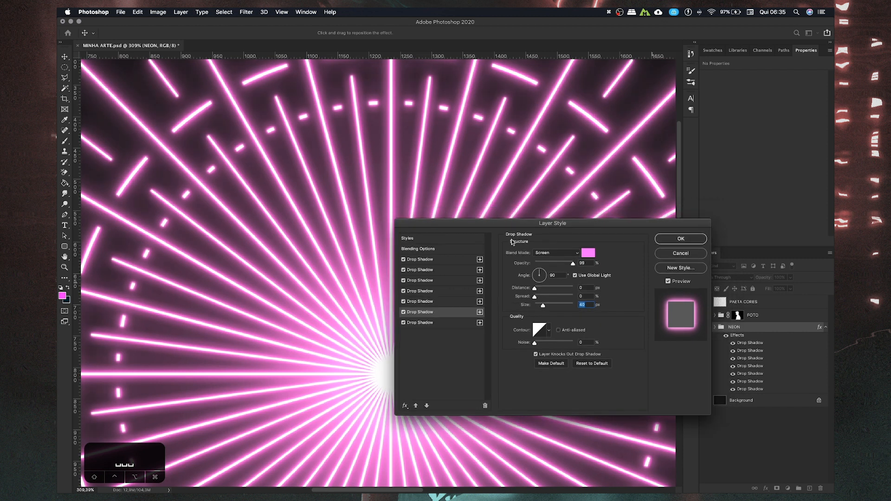
- Duplicate the topmost Overlay drop shadow in the effects list
left_click(446, 259)
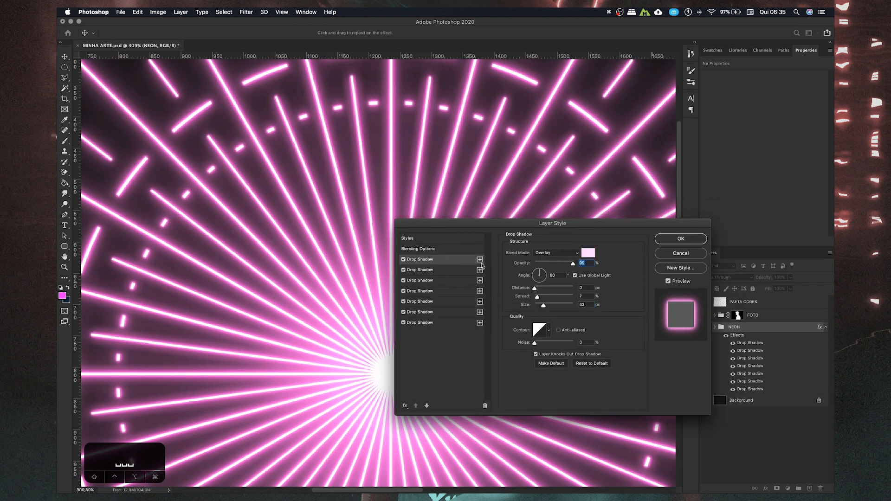
left_click(480, 260)
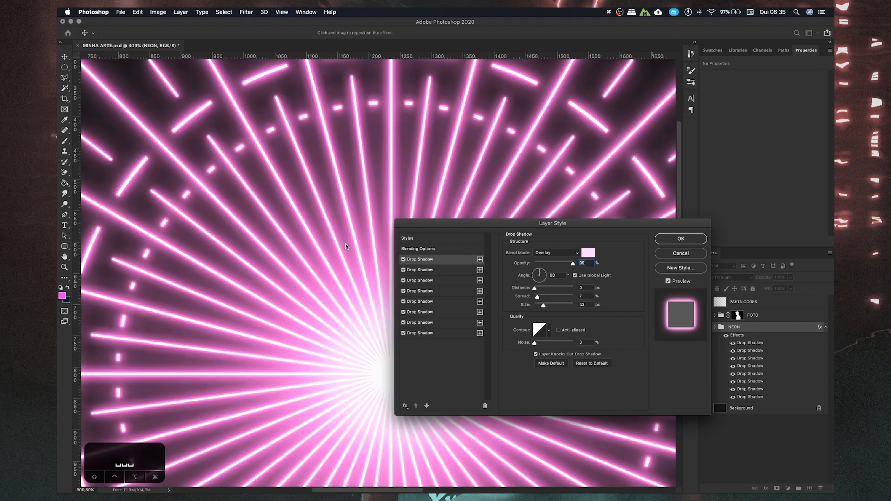
scroll(275, 247, "down", 3)
scroll(275, 248, "down", 2)
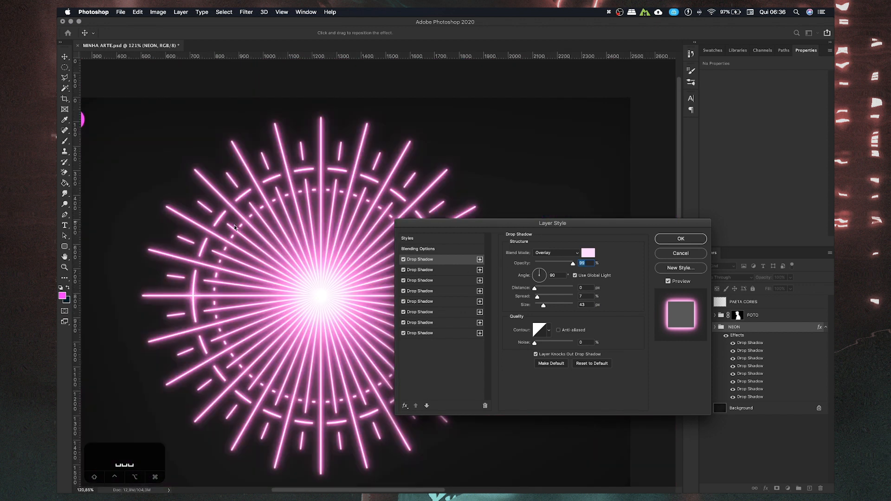
scroll(227, 224, "down", 1)
- Sample the pink palette circle (#ff1efc) as the topmost drop shadow's colour and apply the layer style
left_click(588, 252)
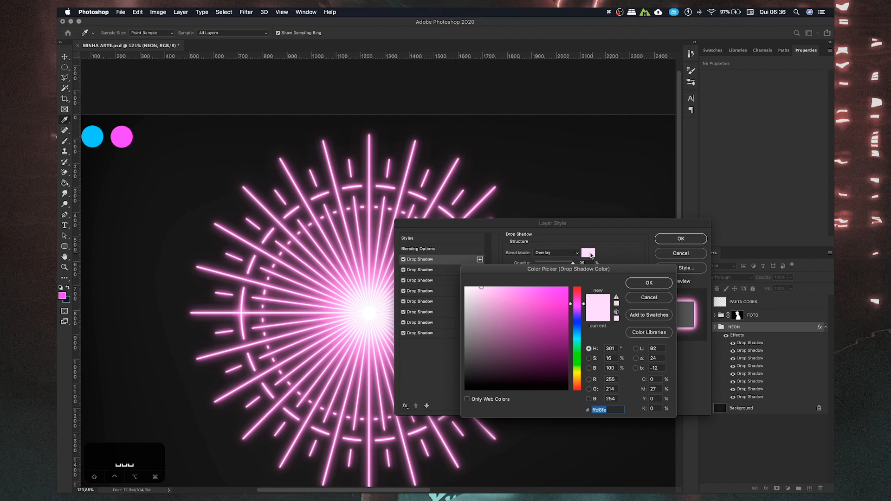
left_click(125, 135)
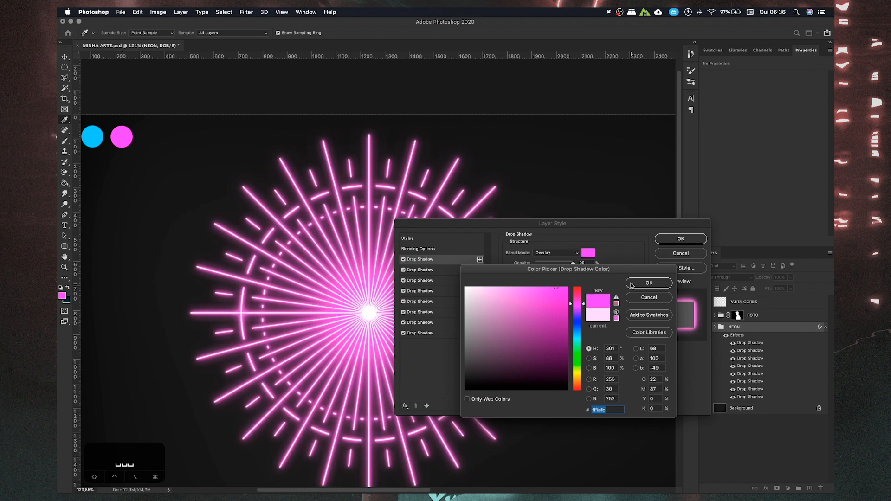
key("Return")
scroll(348, 288, "up", 2)
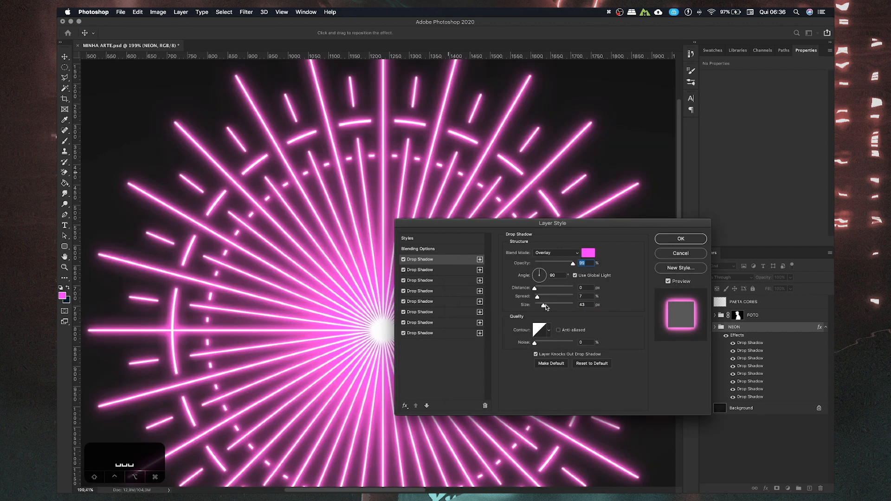
left_click_drag(545, 307, 546, 307)
left_click(680, 239)
key("super+0")
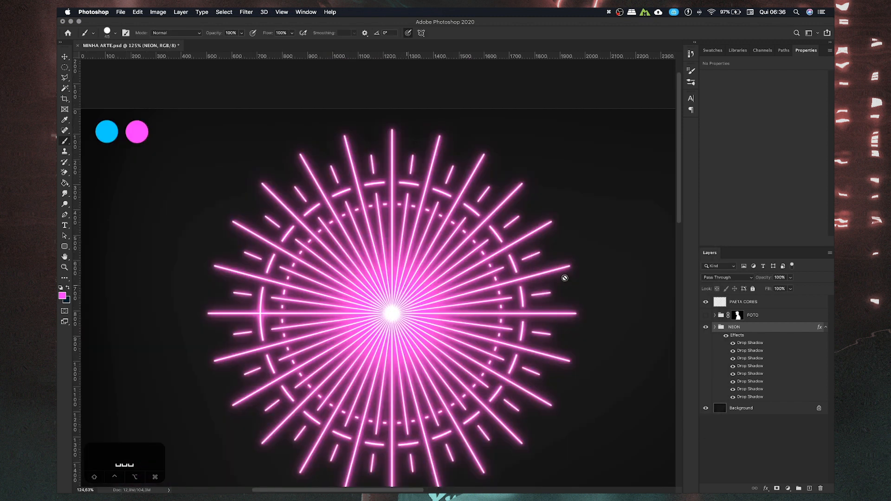
- Show the FOTO group again and inspect the neon glow behind the masked figure
left_click(705, 315)
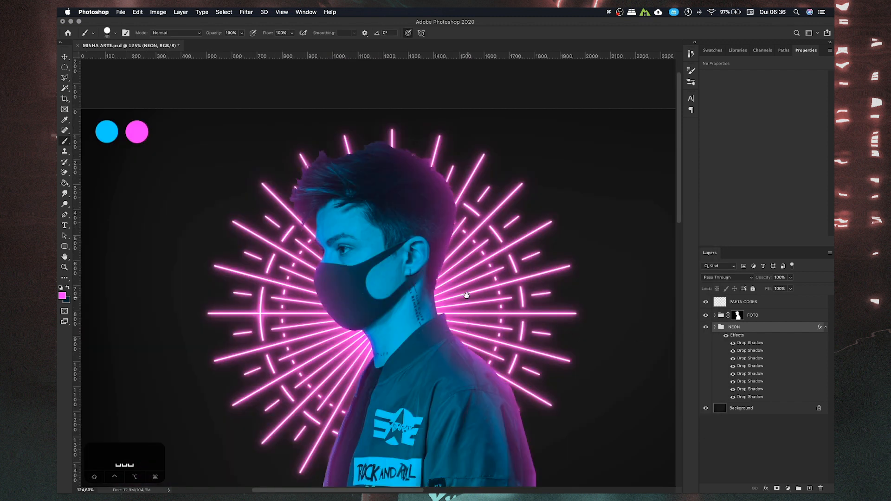
left_click_drag(465, 292, 432, 278)
left_click_drag(406, 305, 358, 302)
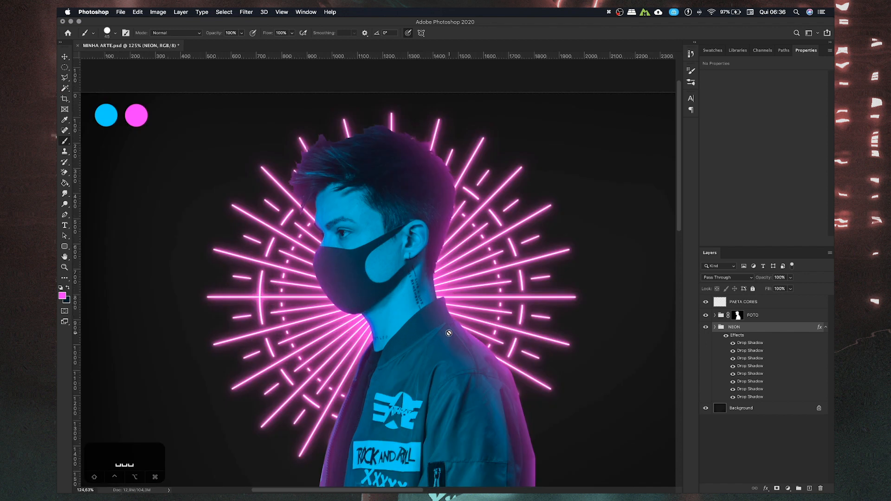
scroll(258, 318, "up", 5)
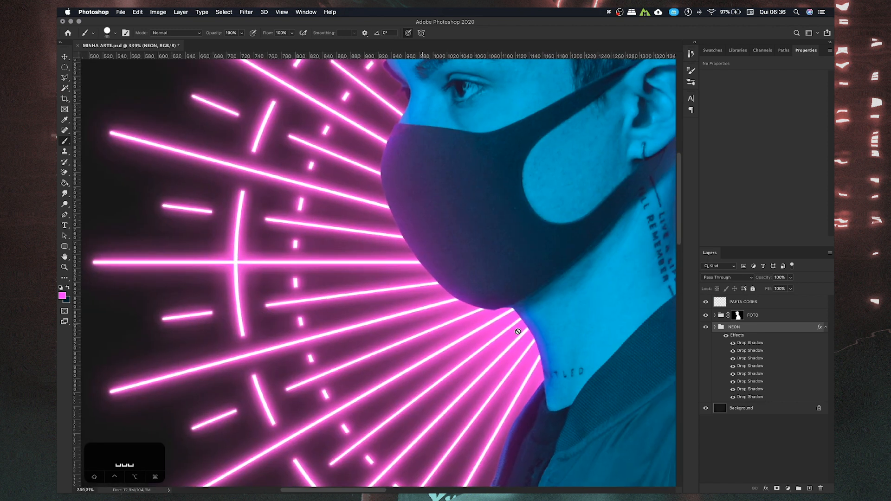
- Expand the NEON group, identify the Ellipse 1 copy circle by toggling its visibility, and select its layer mask
left_click(715, 327)
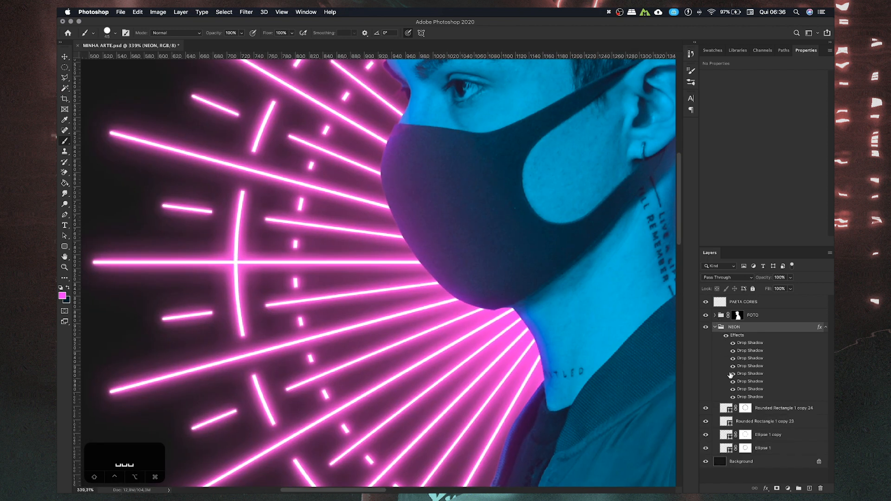
left_click(706, 435)
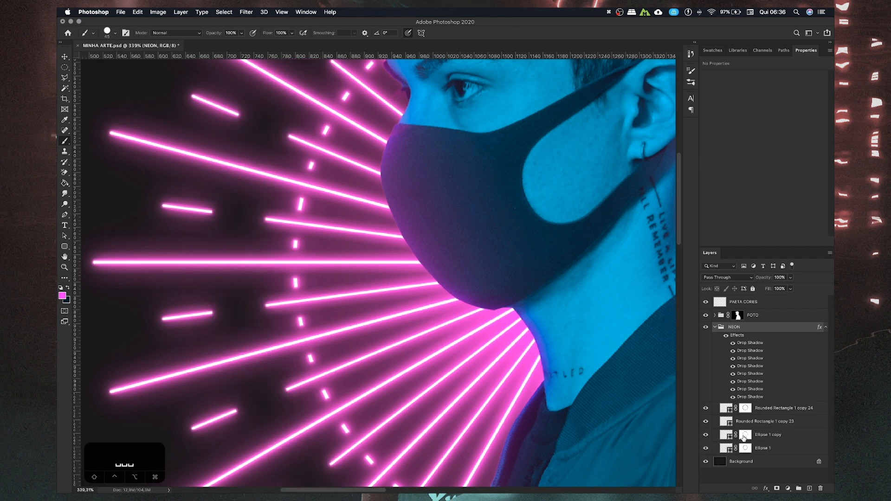
left_click(745, 435)
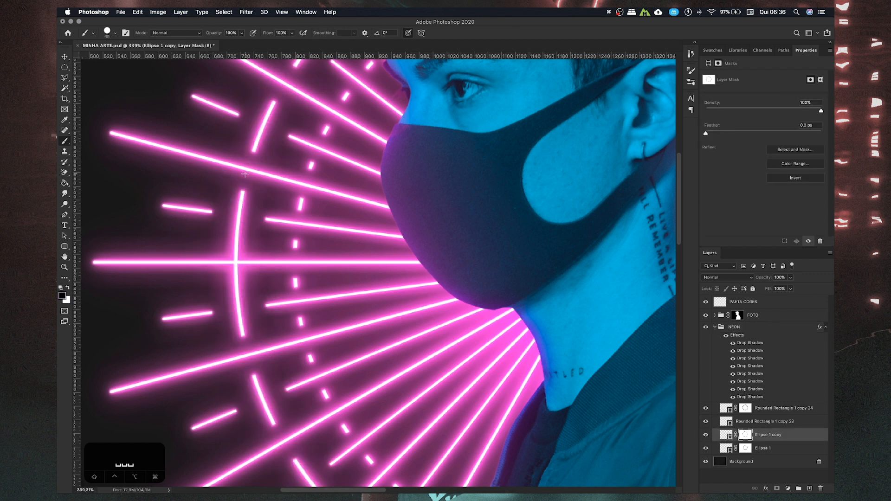
- Enlarge the brush to 60 px over the dashed circle's crossing with the horizontal ray
scroll(244, 173, "down", 5)
scroll(245, 172, "up", 5)
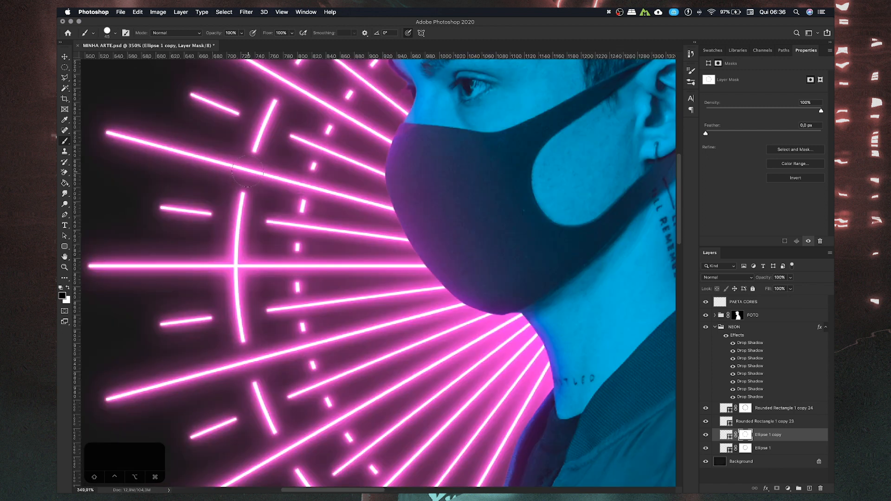
scroll(248, 171, "up", 3)
key("bracketright")
key("bracketright")
key("bracketleft")
key("bracketright")
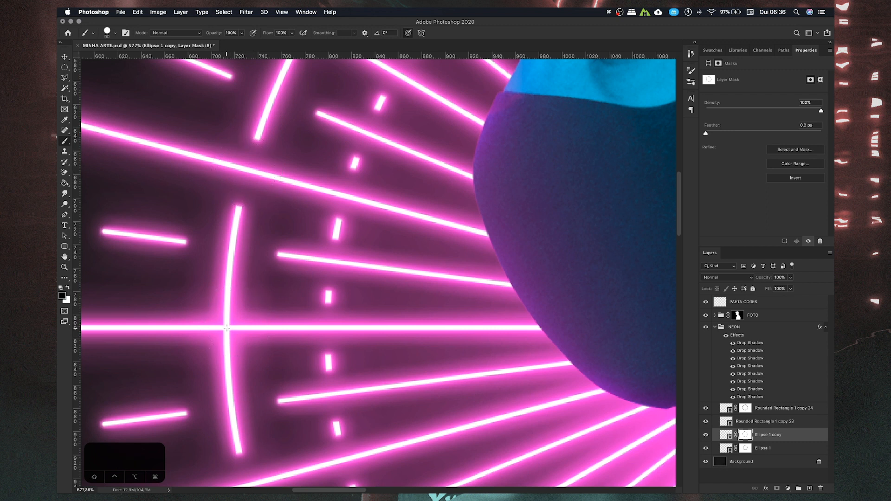
- Review the whole composition and expand the NEON group to list its shape layers
scroll(227, 328, "down", 10)
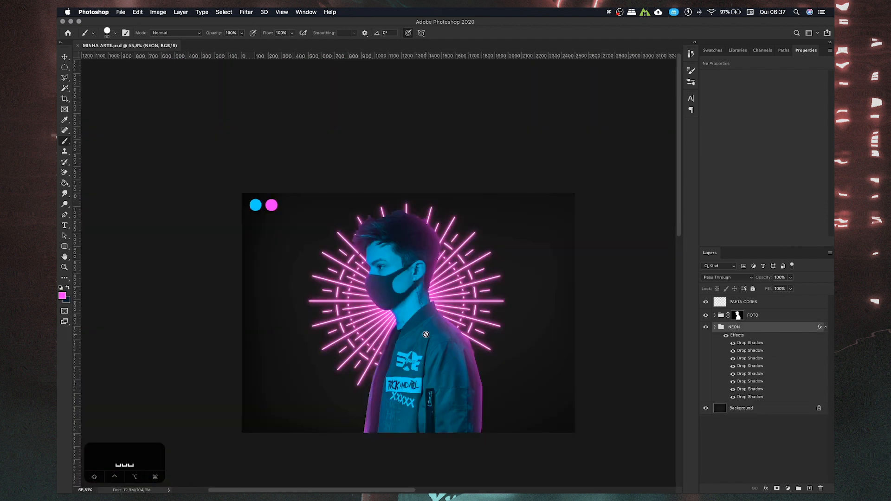
scroll(423, 331, "up", 5)
left_click_drag(421, 329, 399, 302)
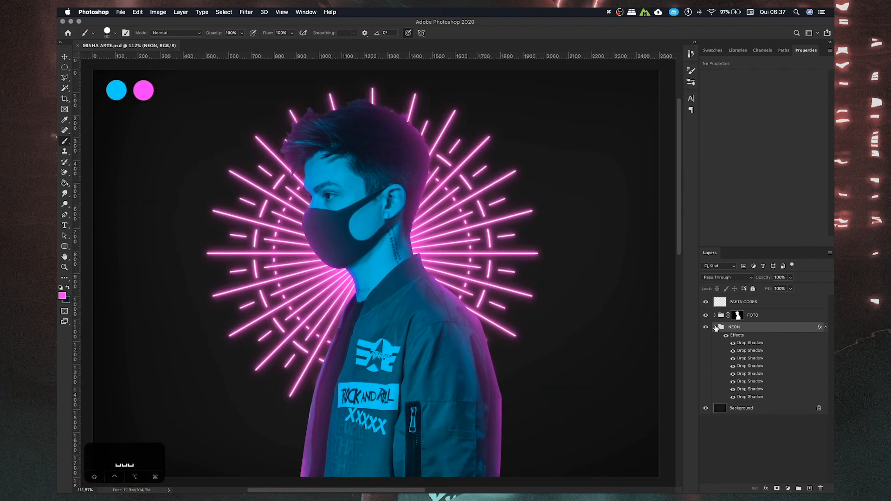
left_click(715, 327)
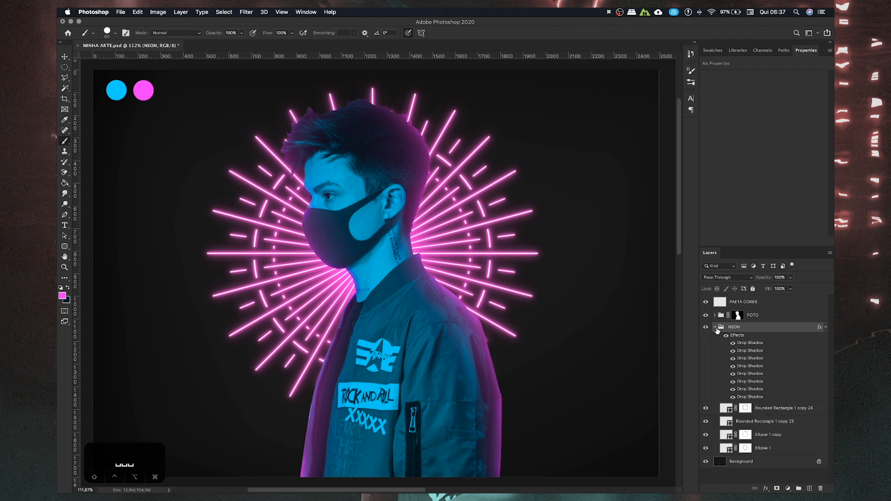
- Collapse the NEON group and its list of drop shadow effects
left_click(716, 328)
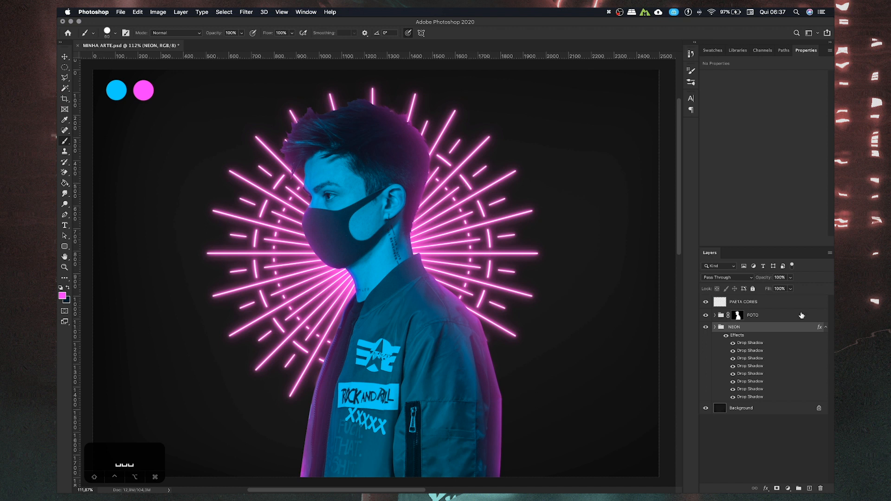
left_click(715, 327)
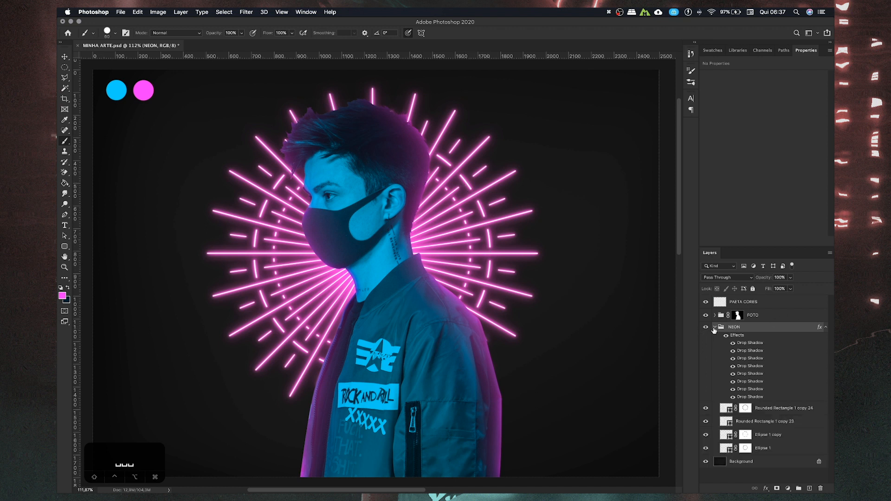
left_click(715, 327)
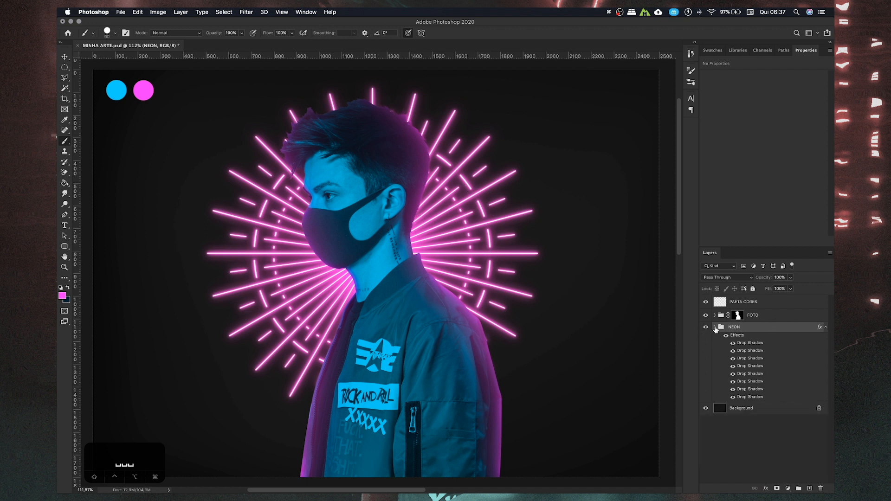
left_click(824, 329)
- Add a new layer above the FOTO group and sample the pink palette circle as the painting colour
left_click(768, 317)
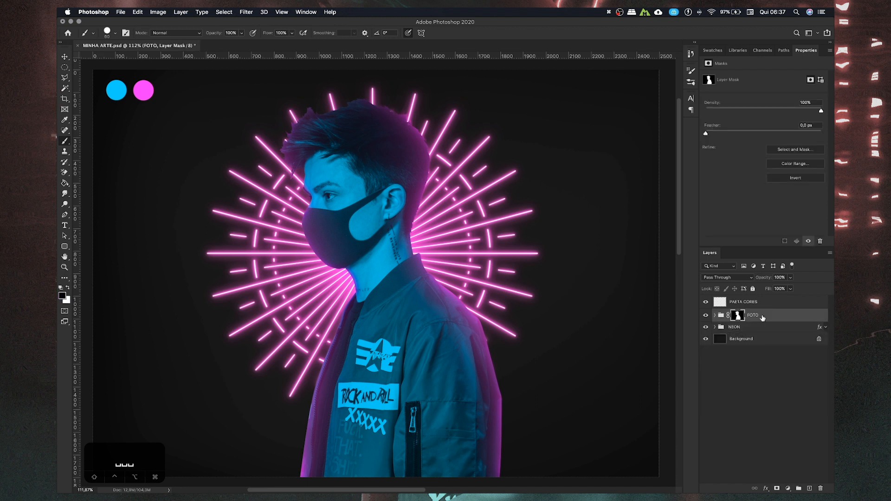
left_click(809, 488)
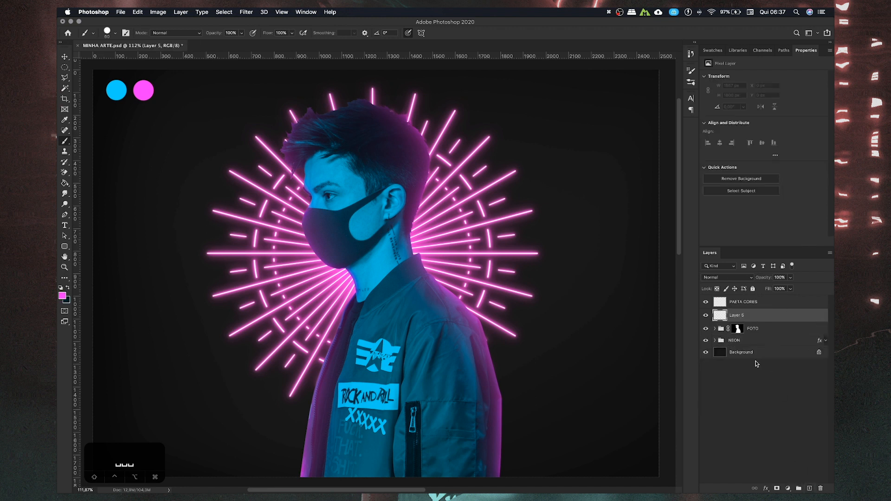
left_click(141, 93, "alt")
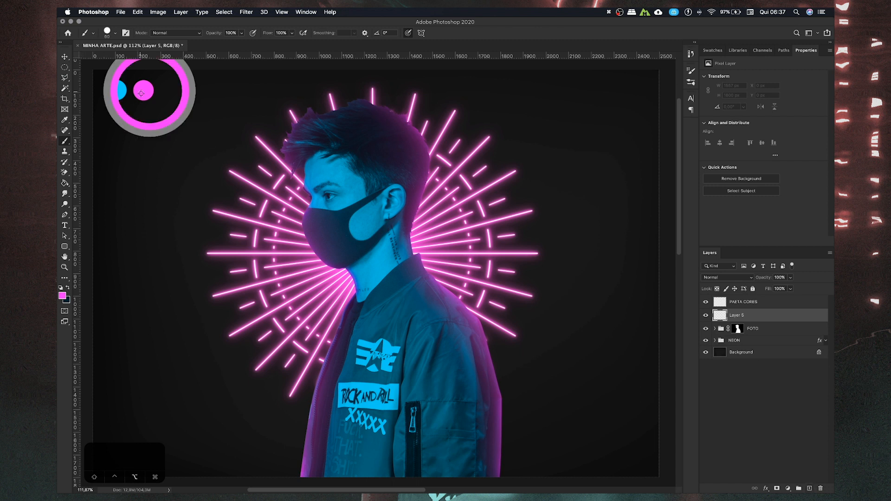
- Switch to a soft round brush with 0% hardness and enlarge it to 700 px
right_click(320, 209)
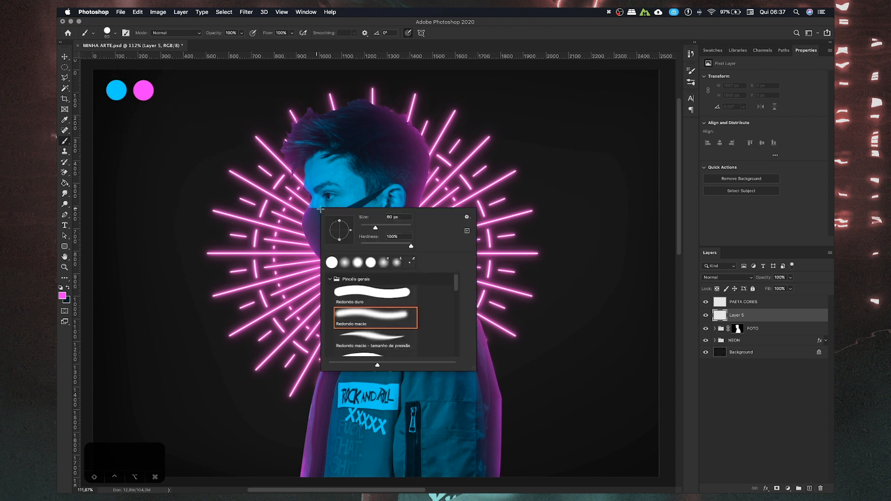
mouse_move(382, 245)
left_mouse_down()
mouse_move(367, 246)
mouse_move(394, 227)
left_mouse_up()
key("Return")
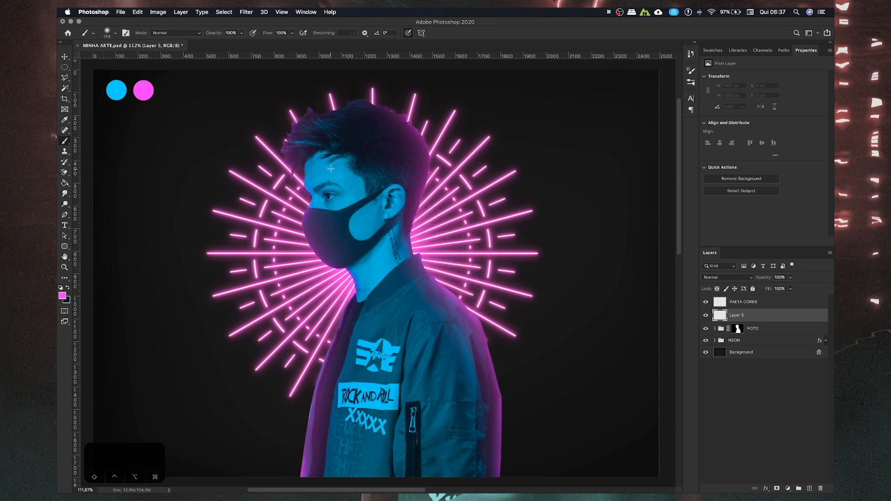
key("bracketright")
key("bracketright")
key("bracketright")
key("bracketright")
key("bracketright")
key("bracketright")
- Paint two large soft pink glows on the new layer, behind the neck and over the rays beside the chest
left_click(410, 230)
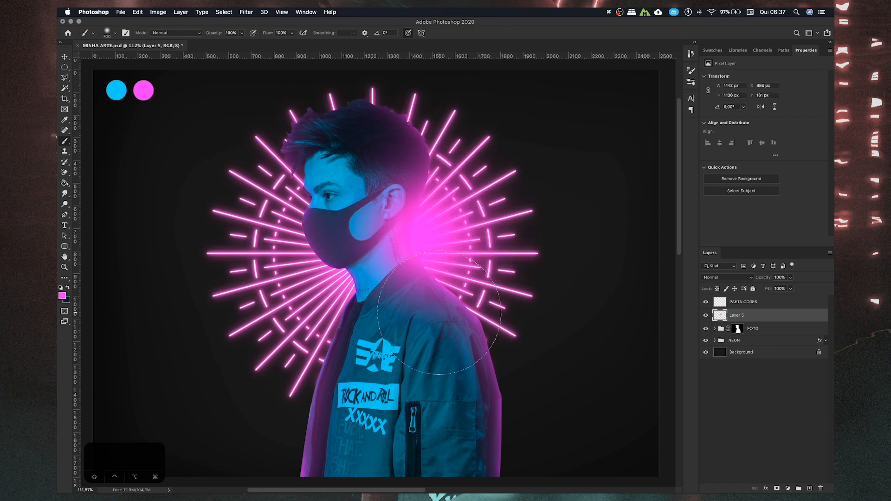
left_click(326, 310)
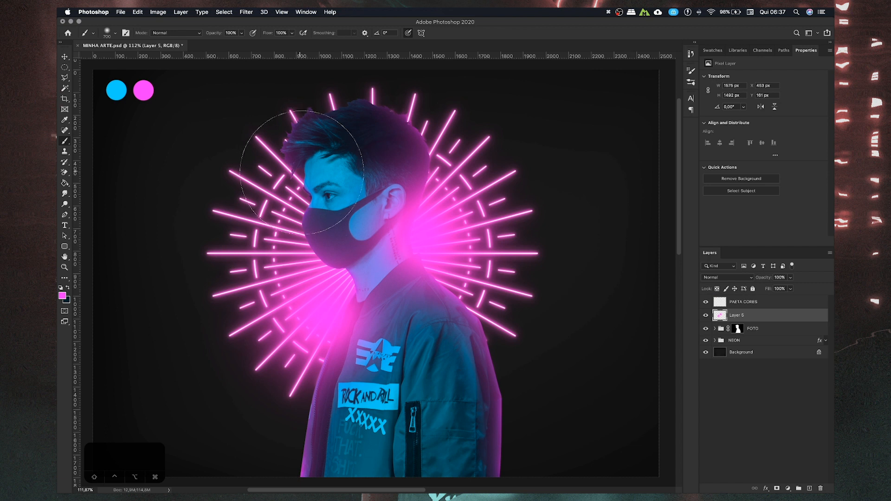
key("space")
left_click_drag(379, 233, 373, 251)
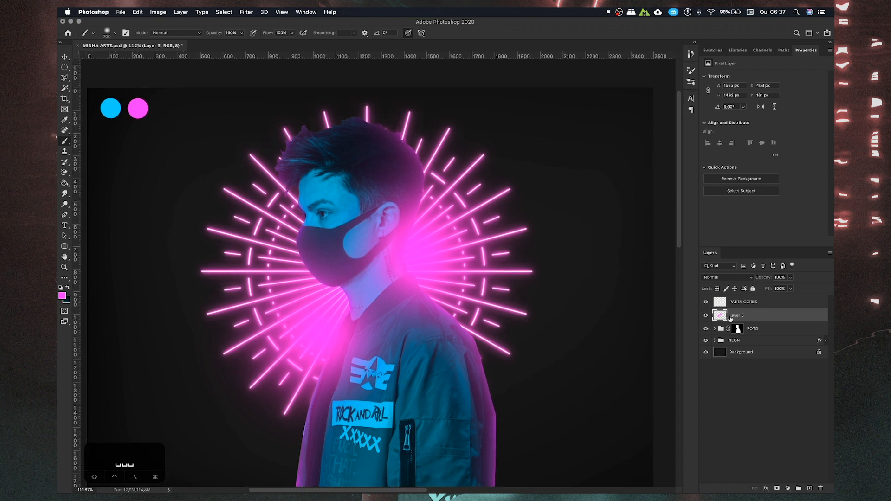
- Compare the image with and without the painted glow, and shift the glow slightly up and to the right
left_click(705, 315)
left_click(705, 316)
left_click(706, 316)
left_click(705, 315)
key("v")
left_click_drag(375, 241, 380, 230)
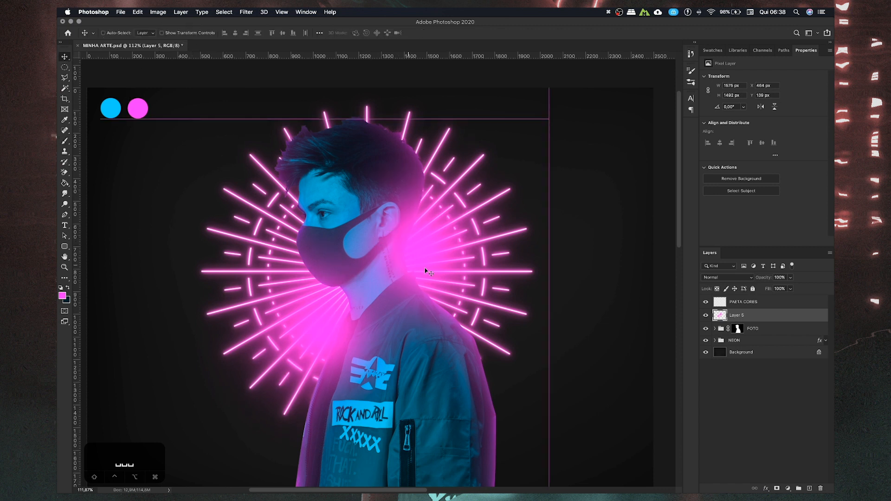
- Set the pink glow layer's blend mode to Lighten and its opacity to 25%
left_click(740, 278)
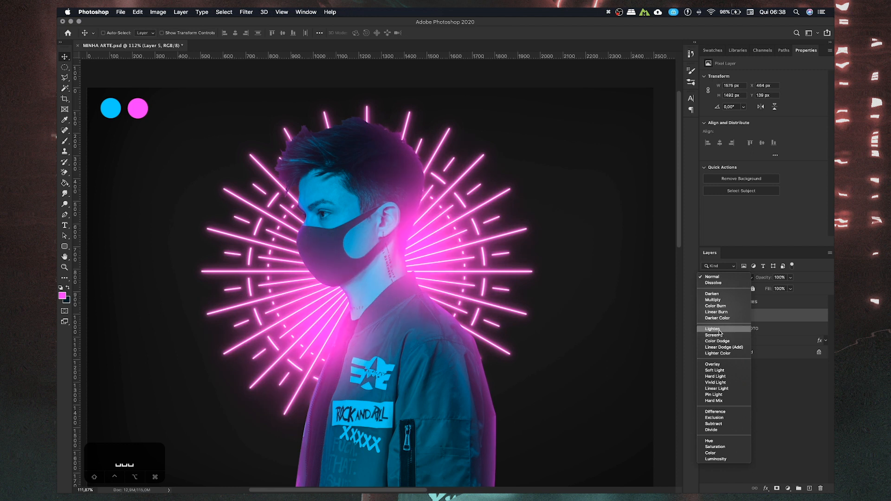
left_click(713, 329)
left_click_drag(763, 277, 740, 279)
left_click_drag(745, 277, 719, 279)
left_click(783, 278)
type("25")
key("Return")
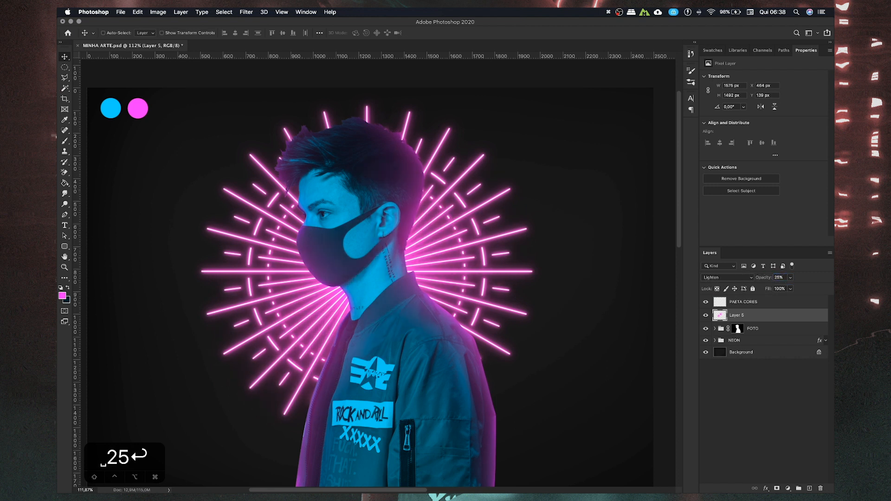
- Toggle the pink glow layer's visibility to check its tint on the jacket and neck
left_click(743, 362)
left_click(705, 315)
left_click(706, 315)
left_click(705, 315)
left_click(705, 315)
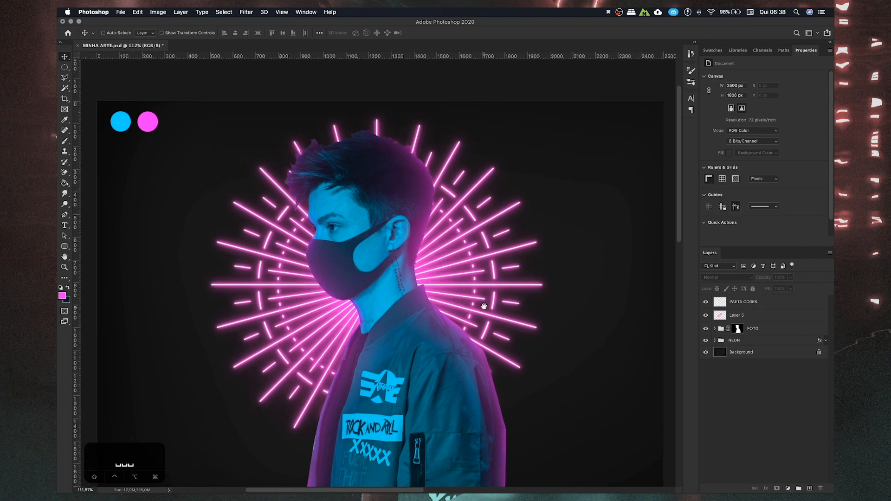
- Duplicate the pink glow layer and enlarge the copy to about 3025 × 2197 px so it spreads over the whole composition
left_click(736, 317)
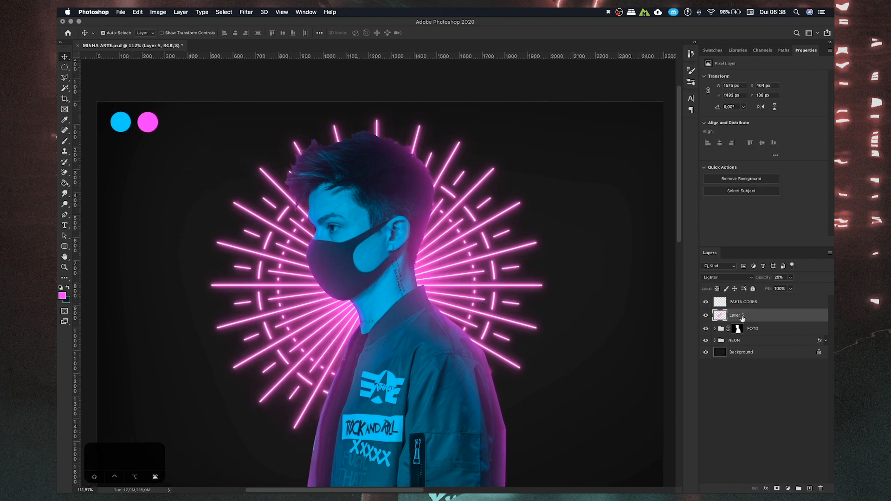
key("super+j")
key("super+t")
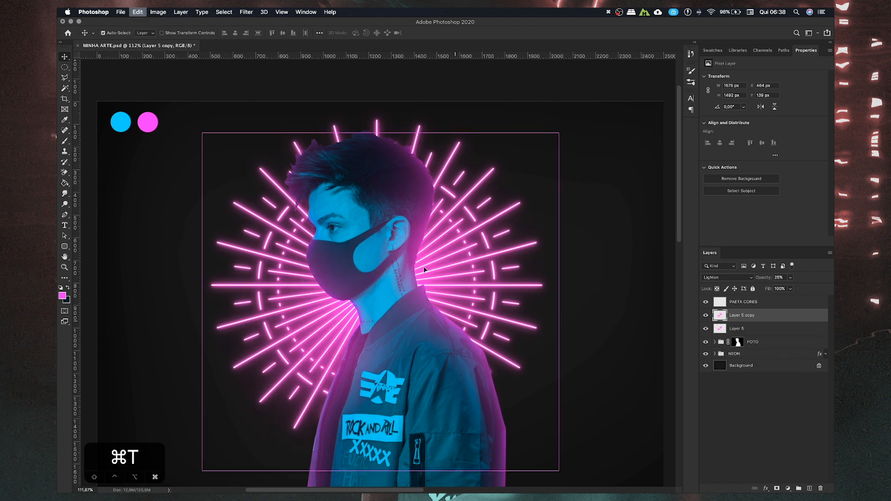
left_click_drag(584, 197, 552, 360)
left_click_drag(619, 361, 483, 284)
left_click_drag(548, 289, 448, 293)
left_click_drag(607, 254, 566, 158)
left_click_drag(473, 257, 462, 246)
key("Return")
- Examine the enlarged pink glow over the figure and background, comparing the image with and without it
scroll(391, 293, "down", 2)
scroll(385, 285, "up", 3)
scroll(380, 283, "up", 5)
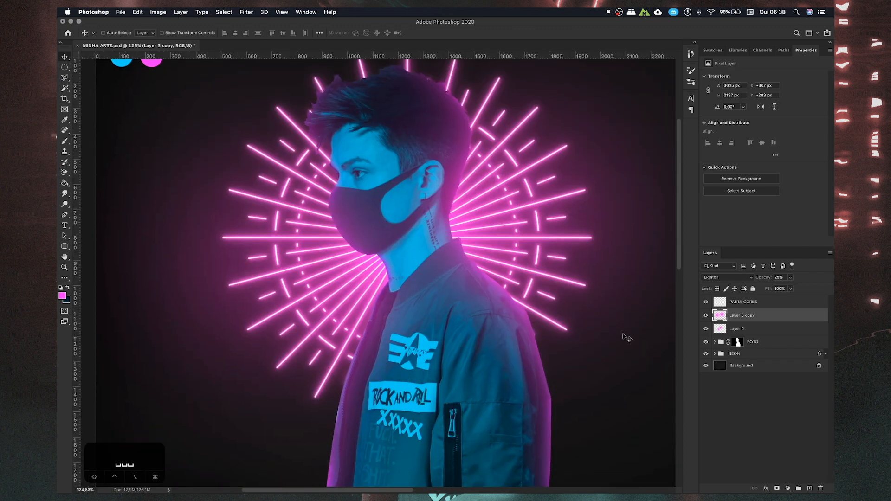
left_click(704, 315)
left_click(705, 315)
left_click(704, 316)
left_click(704, 315)
left_click_drag(381, 209, 396, 197)
scroll(395, 205, "down", 5)
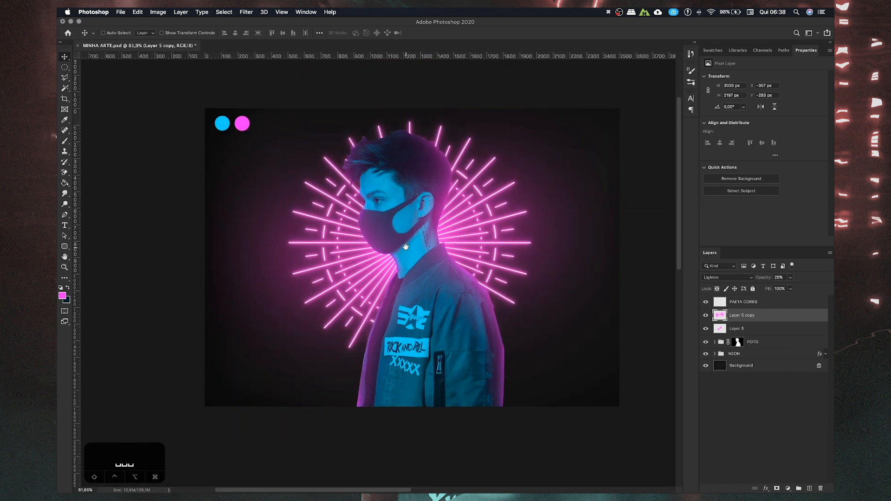
scroll(286, 232, "up", 4)
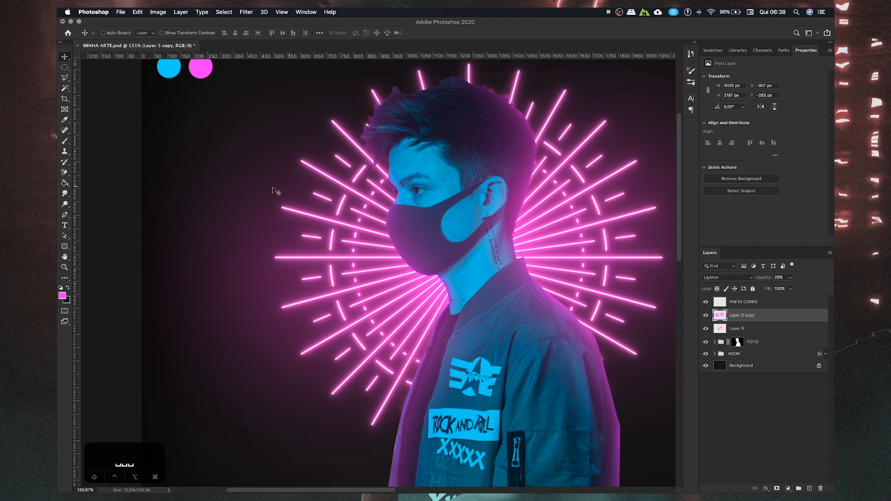
left_click_drag(393, 359, 377, 344)
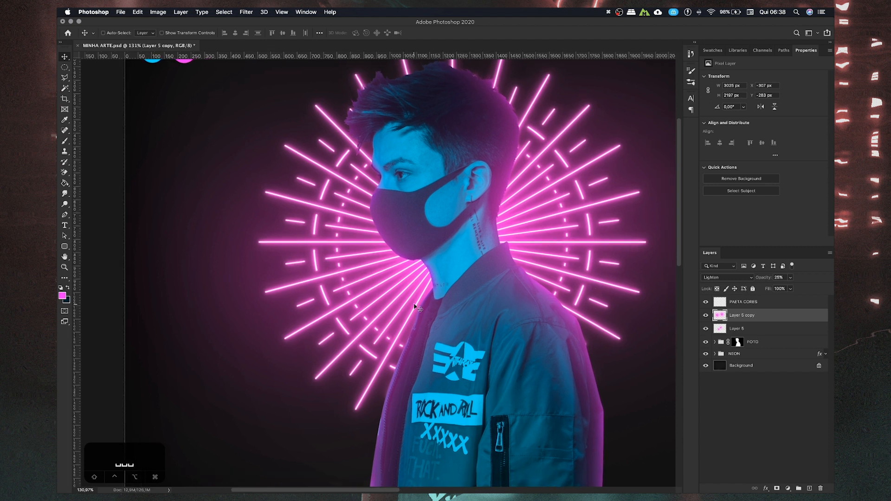
left_click_drag(423, 274, 420, 283)
scroll(399, 278, "down", 4)
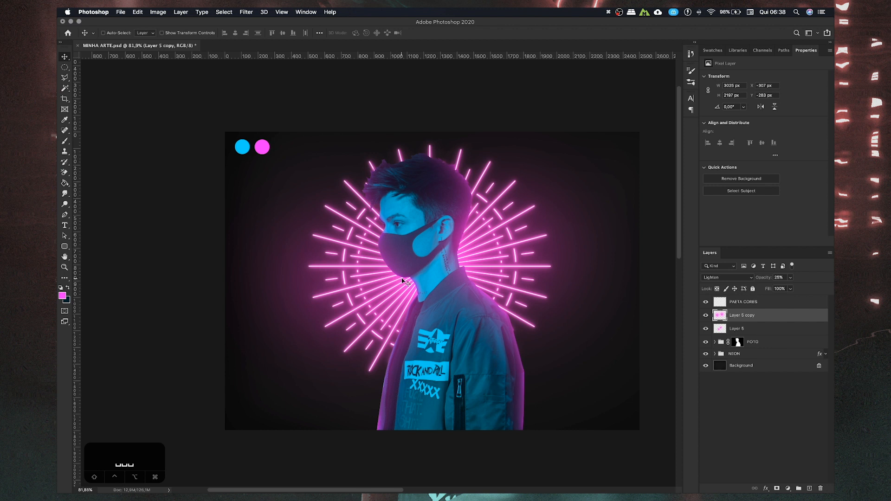
scroll(400, 277, "down", 2)
scroll(400, 277, "up", 3)
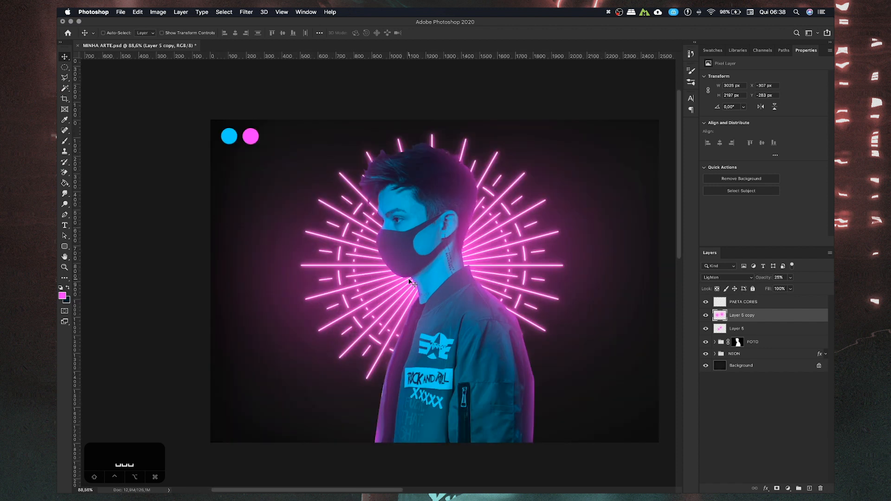
- Group the two pink glow layers and name the group ILUMINACAO
left_click(743, 327, "shift")
key("super+g")
double_click(736, 313)
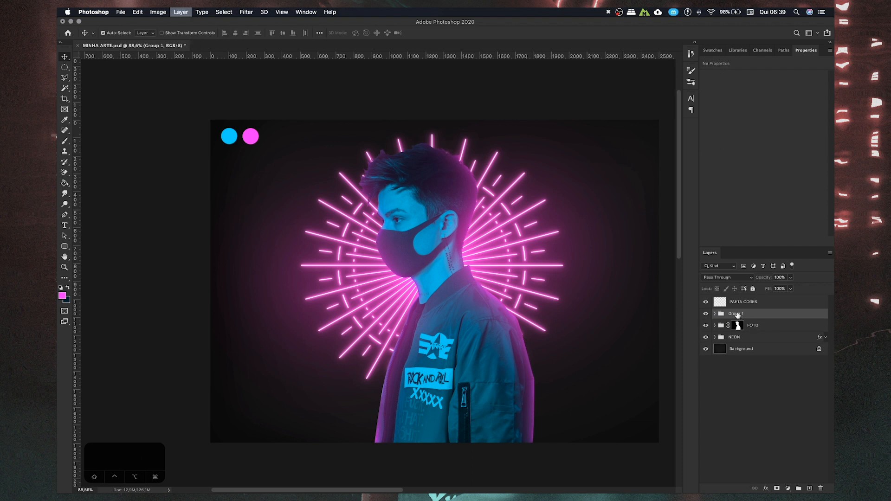
type("ILUMINACAO")
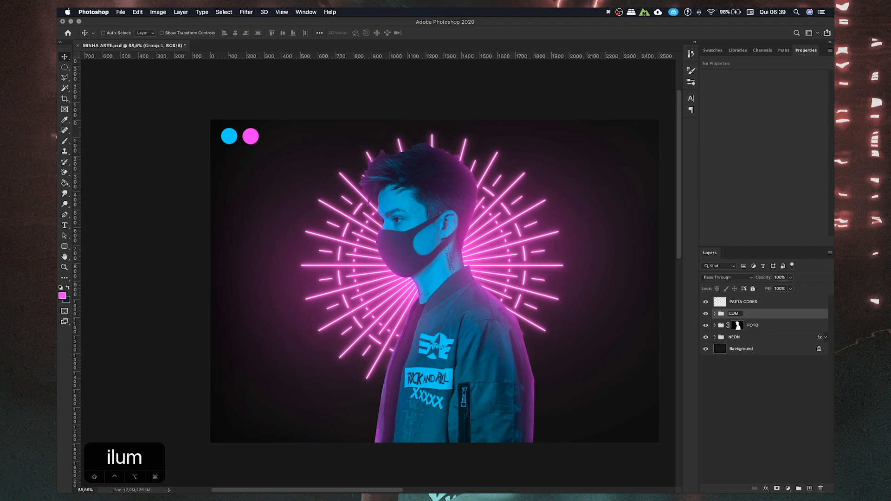
key("Return")
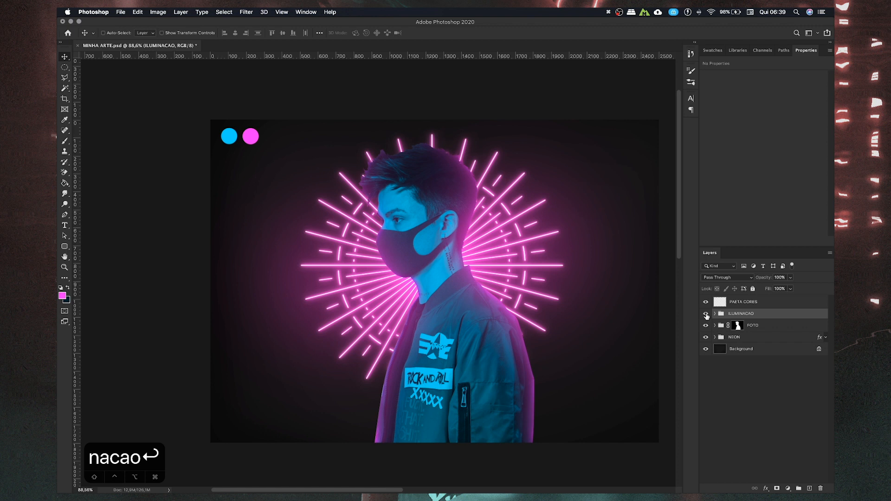
- Hide the ILUMINACAO, FOTO and NEON groups to leave only the dark background and the colour palette
left_click(706, 314)
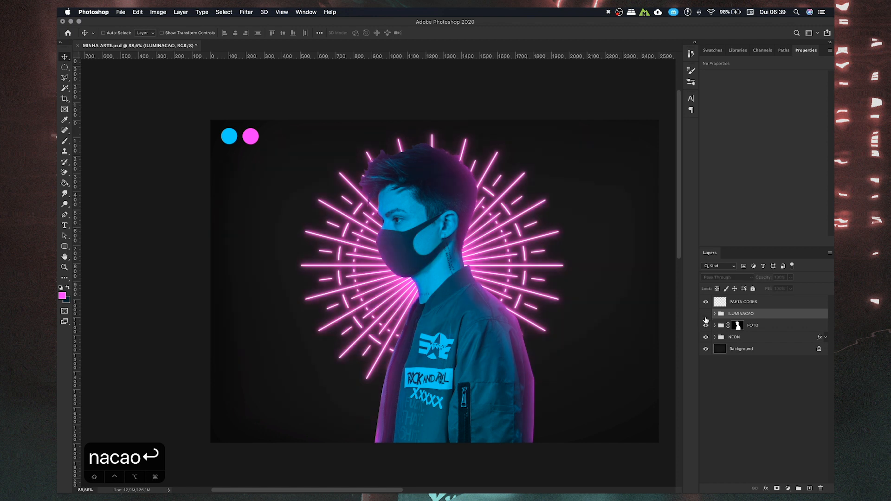
left_click(706, 326)
left_click(706, 336)
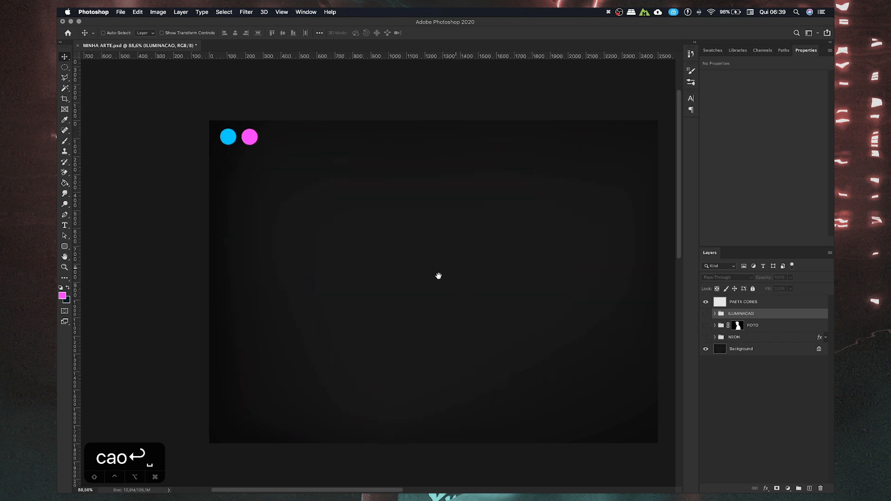
scroll(437, 274, "right", 1)
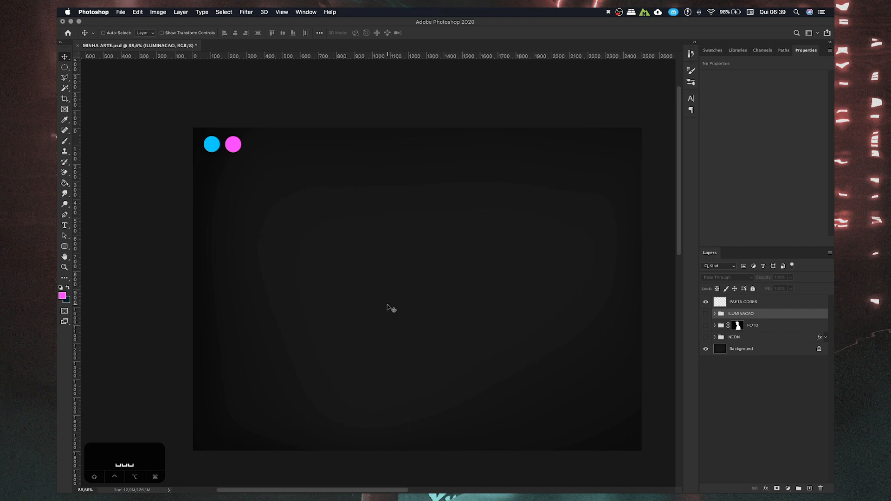
left_click_drag(392, 302, 367, 287)
scroll(368, 285, "up", 3)
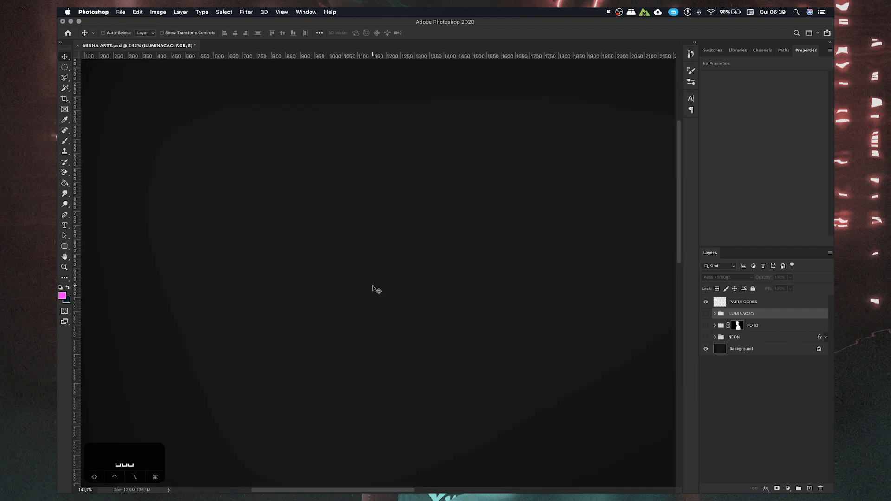
scroll(377, 289, "down", 3)
- Set the brush colour to white and add a new layer above the ILUMINACAO group
key("b")
left_click(61, 289)
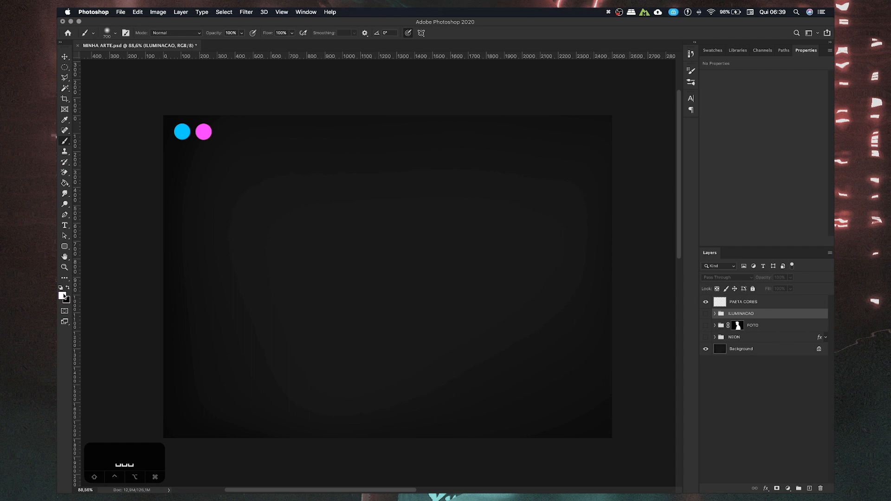
left_click(63, 296)
left_click(637, 285)
left_click(810, 488)
- Switch to a hard round brush, undo a test dab, and shrink the brush to a very small tip
right_click(349, 239)
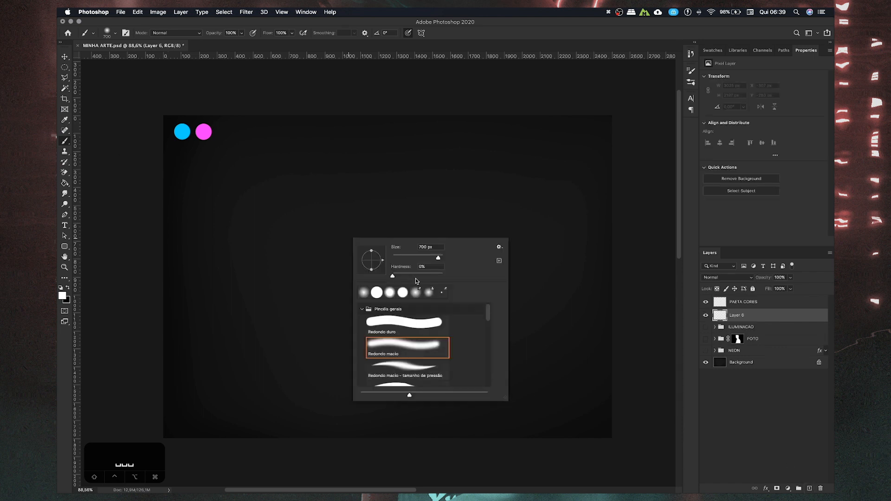
mouse_move(429, 273)
left_mouse_down()
mouse_move(450, 274)
mouse_move(428, 258)
mouse_move(407, 258)
left_mouse_up()
left_click_drag(335, 212, 338, 213)
key("super+z")
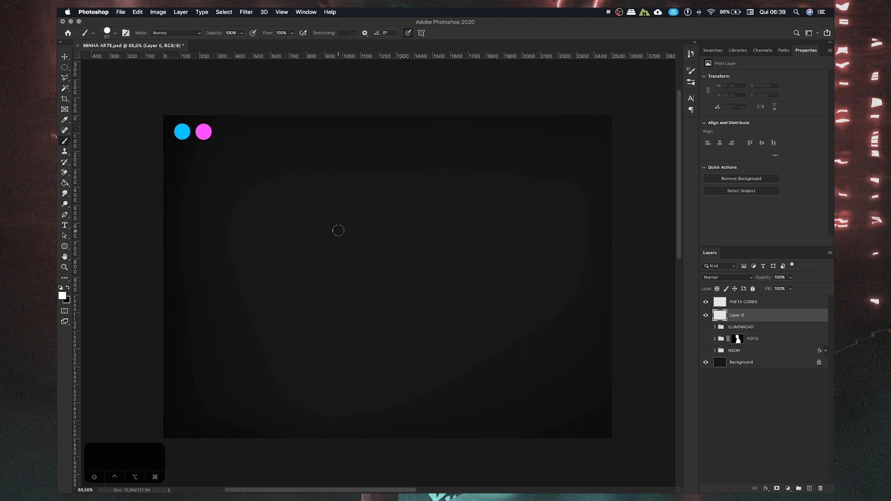
key("bracketleft")
key("bracketleft")
key("bracketleft")
key("bracketleft")
key("bracketleft")
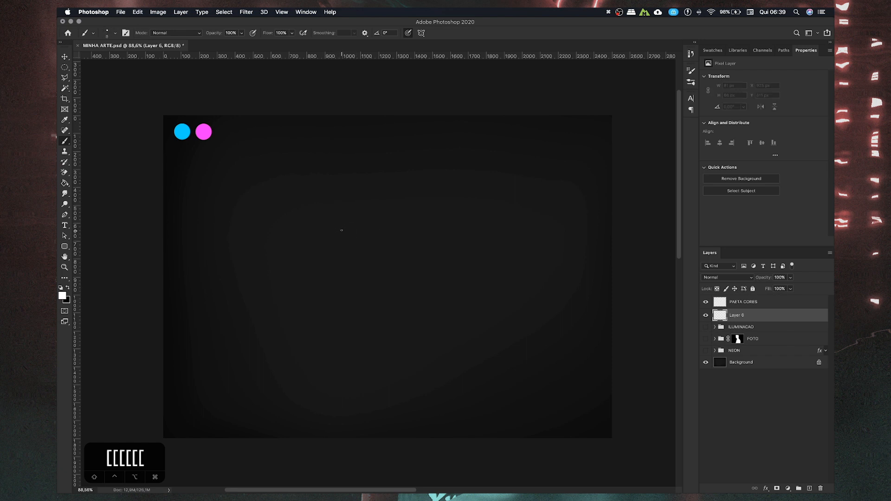
- Try thin white strokes across the empty canvas with a progressively smaller brush, and undo each one
mouse_move(321, 241)
left_mouse_down()
mouse_move(306, 291)
mouse_move(367, 295)
left_mouse_up()
key("super+z")
key("bracketleft")
key("bracketleft")
left_click_drag(247, 302, 471, 308)
key("super+z")
mouse_move(239, 360)
left_mouse_down()
mouse_move(374, 350)
mouse_move(418, 366)
left_mouse_up()
key("super+z")
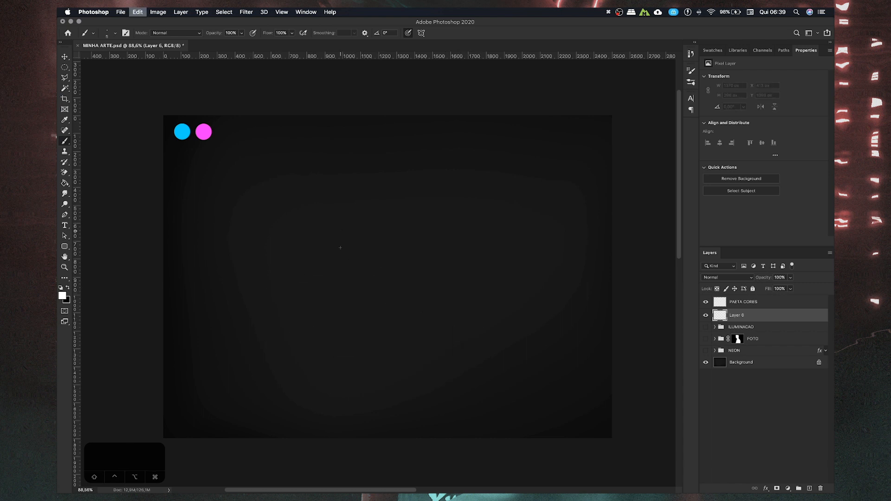
- Adjust the brush with a test stroke and undo it, and scribble thin white overlapping lines across the whole canvas on the new layer
right_click(344, 235)
mouse_move(324, 213)
left_mouse_down()
mouse_move(385, 219)
mouse_move(432, 278)
mouse_move(423, 305)
left_mouse_up()
key("super+z")
mouse_move(379, 229)
left_mouse_down()
mouse_move(163, 367)
mouse_move(270, 396)
mouse_move(612, 172)
mouse_move(397, 356)
mouse_move(163, 294)
mouse_move(297, 114)
mouse_move(162, 209)
mouse_move(163, 308)
mouse_move(532, 404)
mouse_move(181, 420)
mouse_move(612, 308)
mouse_move(200, 352)
left_mouse_up()
mouse_move(441, 309)
left_mouse_down()
mouse_move(604, 137)
mouse_move(183, 295)
mouse_move(371, 363)
mouse_move(262, 366)
left_mouse_up()
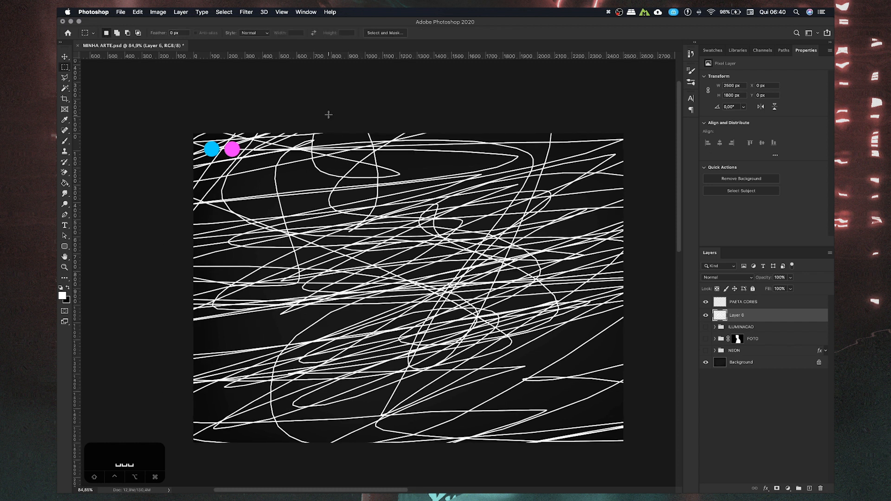
- Draw a vertical rectangle shape 4 px wide and 1946 px high that crosses the full canvas height
left_click(64, 247)
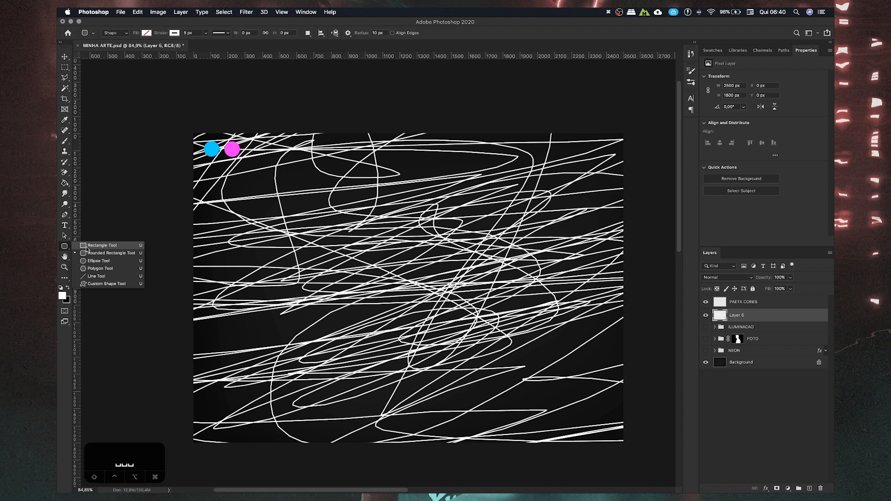
left_click(86, 246)
left_click_drag(302, 121, 337, 230)
scroll(298, 449, "up", 5)
scroll(319, 278, "up", 8)
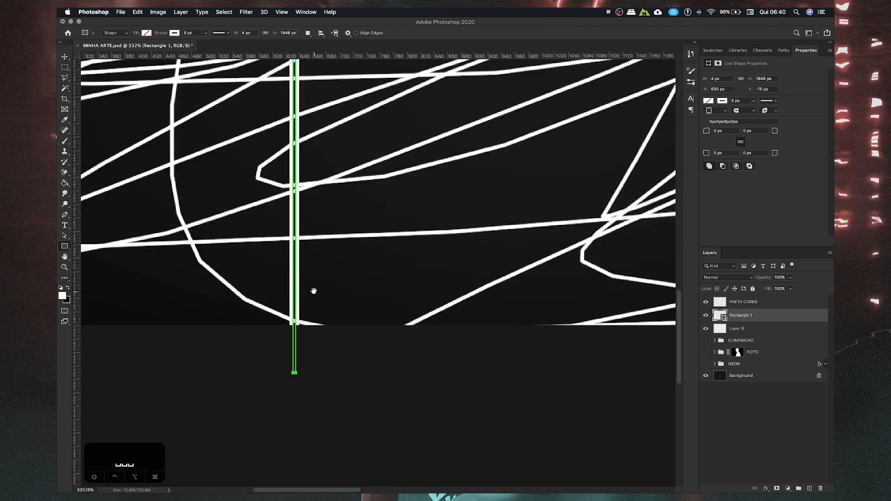
scroll(306, 314, "up", 3)
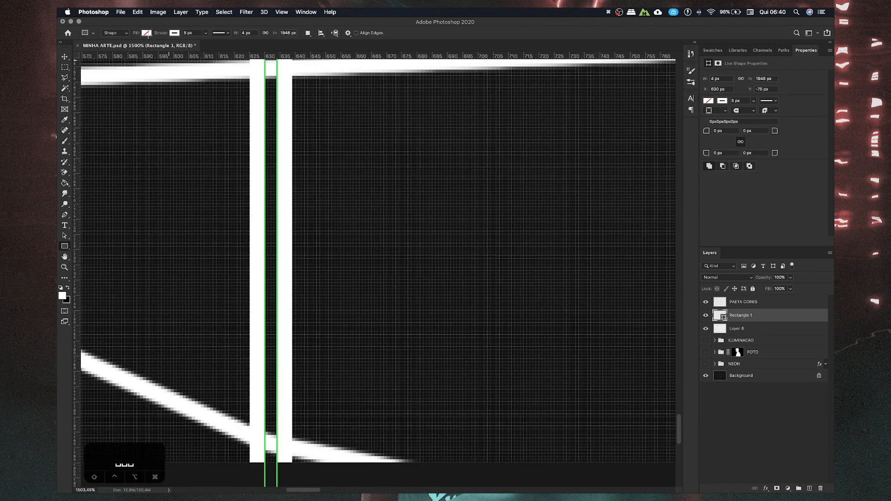
- Give the narrow rectangle a white fill and no stroke
left_click(146, 33)
left_click(96, 75)
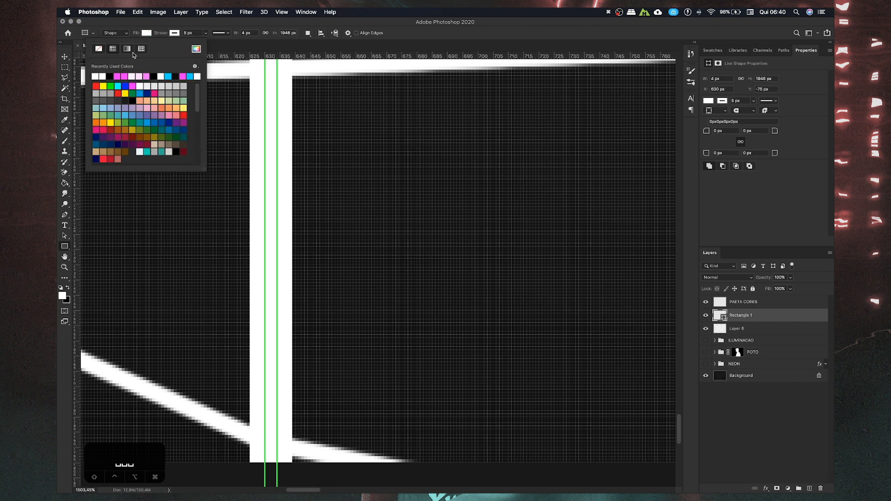
left_click(177, 33)
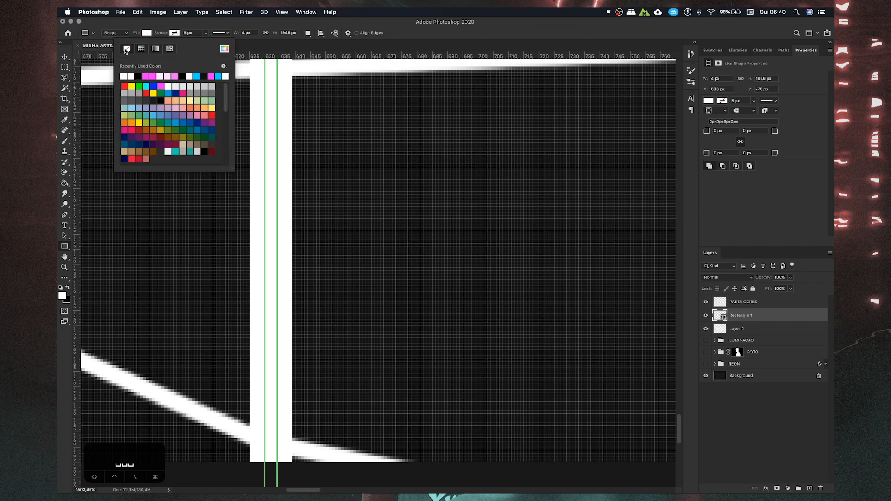
left_click(127, 49)
- Narrow the rectangle to 1 px wide with Free Transform
left_click_drag(294, 299, 321, 107)
key("super+t")
scroll(305, 249, "up", 5)
left_click_drag(305, 251, 274, 246)
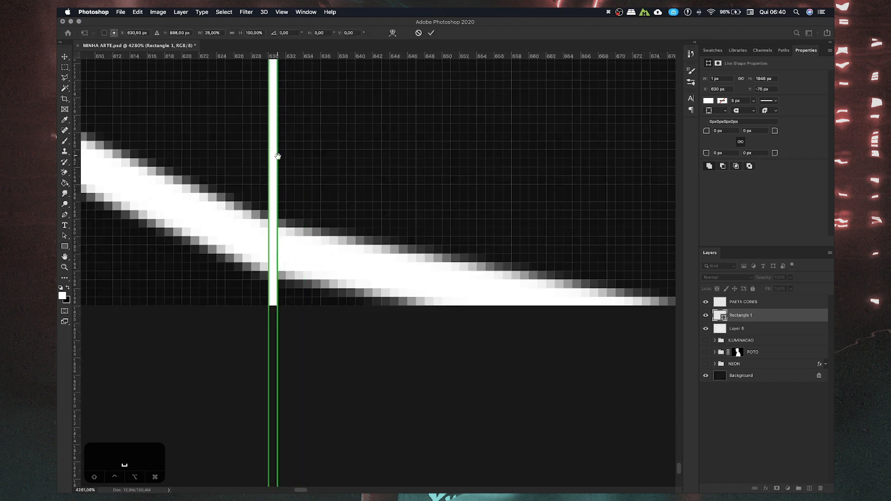
- Try a 2 px width for the strip and toggle the grid and outline extras to check it
left_click_drag(278, 156, 280, 243)
left_click_drag(284, 330, 297, 329)
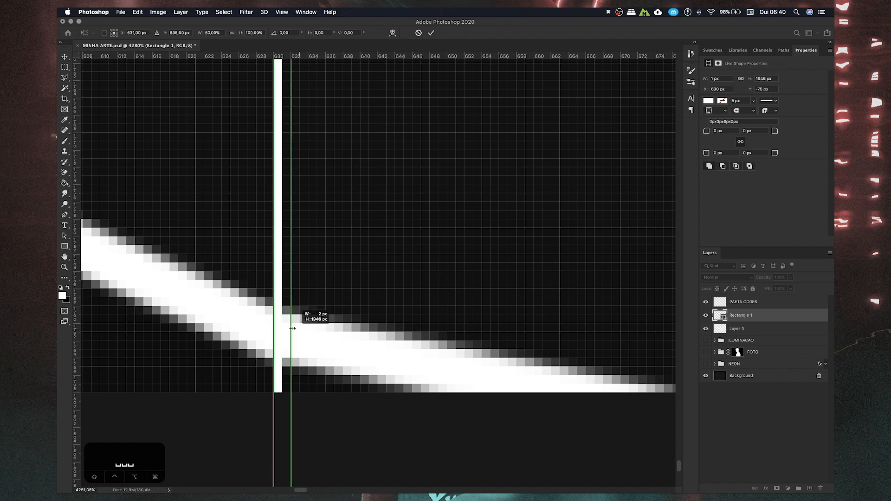
key("super+h")
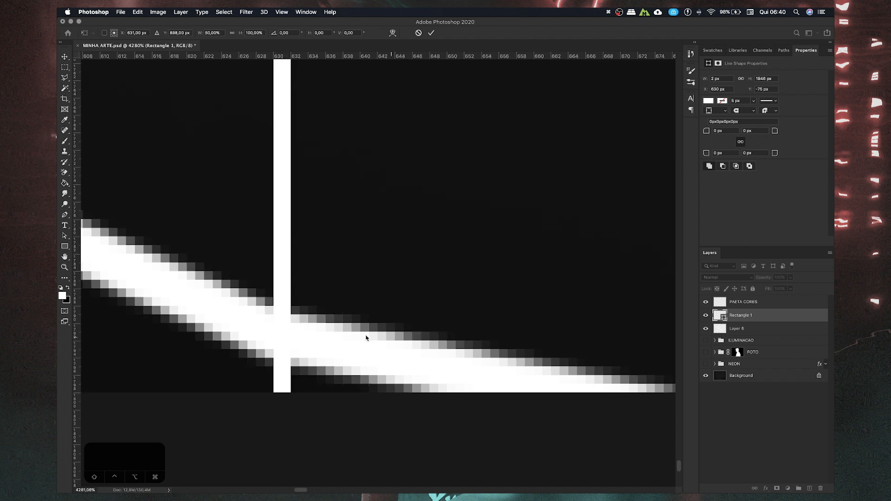
key("super+h")
key("super+h")
key("super+h")
key("super+h")
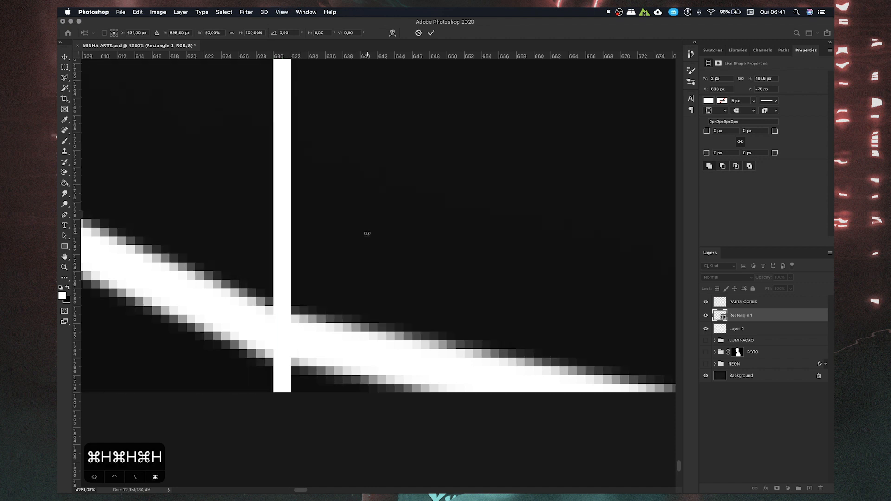
key("super+h")
key("super+h")
key("super+h")
- Set the strip's width back to 1 px and apply the transform
left_click_drag(287, 294, 277, 274)
key("Return")
scroll(318, 268, "down", 15)
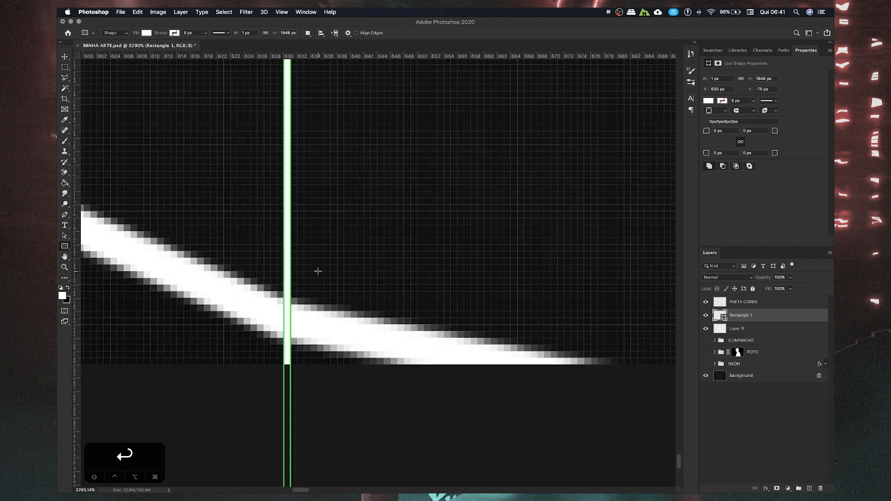
scroll(336, 348, "up", 3)
scroll(374, 312, "down", 4)
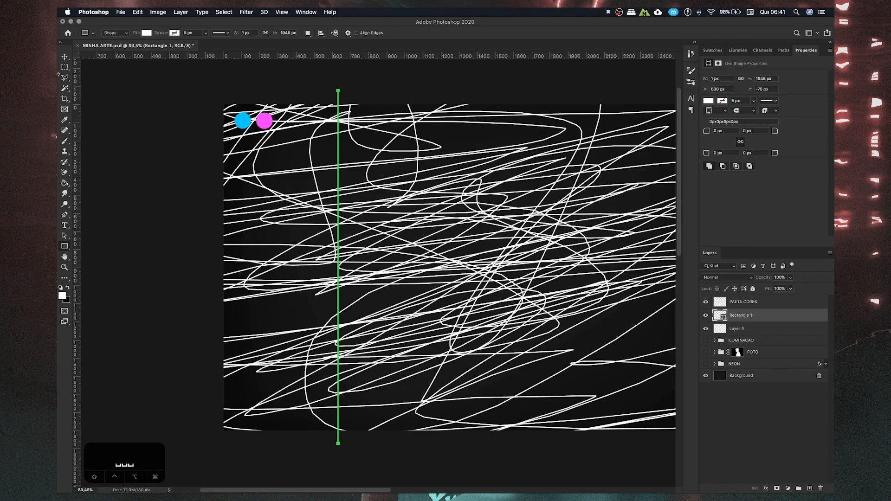
- Toggle the scribble layer's visibility to check it and rename that layer TRACOS
left_click(65, 57)
left_click_drag(362, 239, 366, 222)
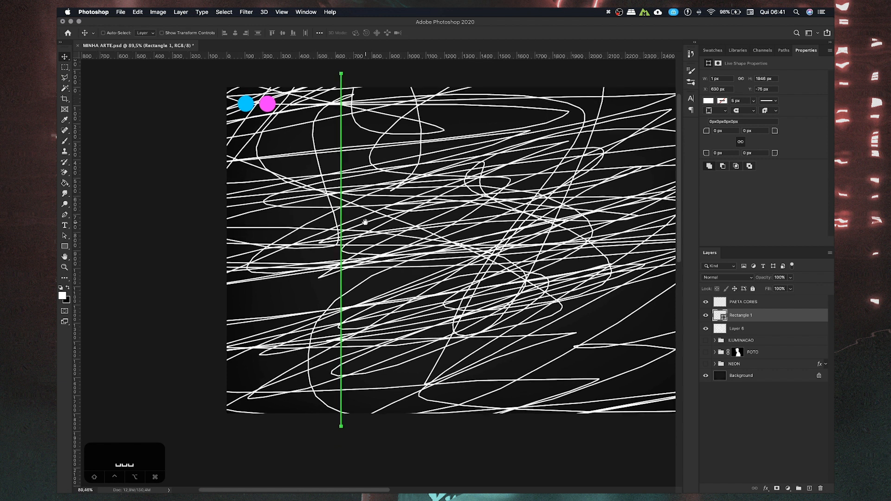
left_click(706, 330)
left_click(705, 330)
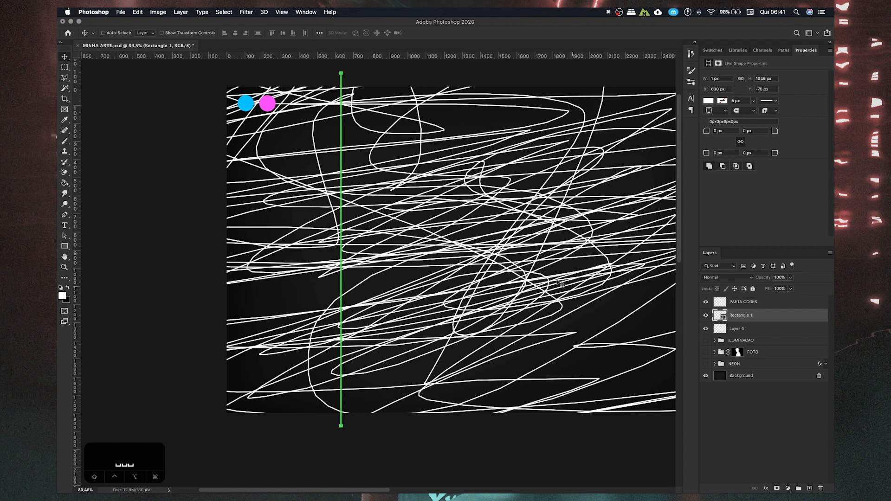
left_click(705, 330)
left_click(706, 329)
left_click(736, 329)
double_click(736, 328)
type("TRACOS")
key("Return")
- Toggle the strip layer's visibility to check it and rename that layer SELECAO
left_click(706, 315)
left_click(705, 315)
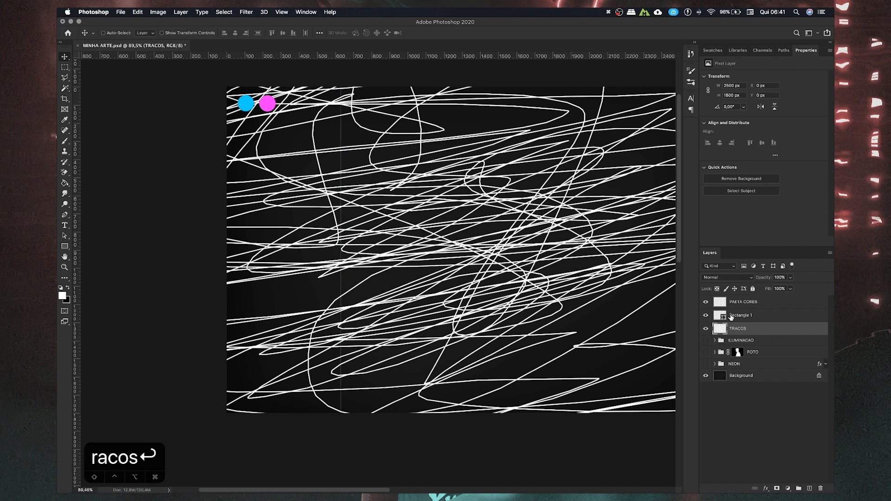
double_click(738, 315)
type("SELECAO")
key("Return")
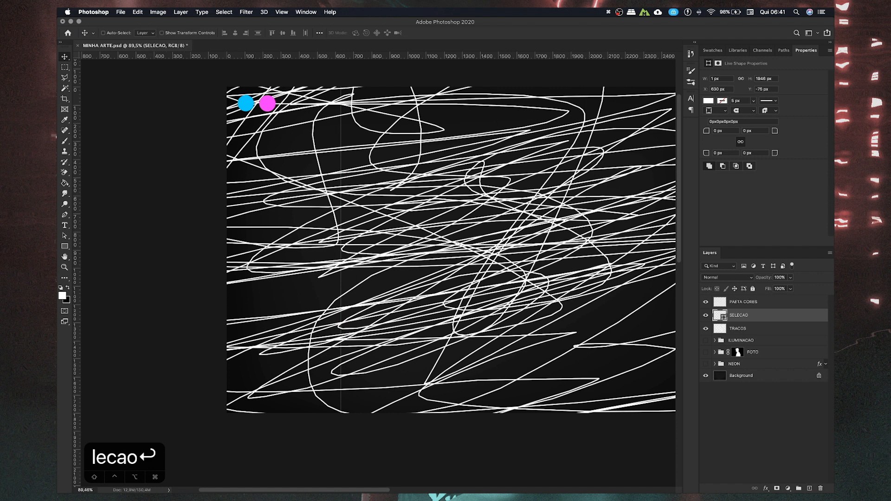
- Copy the part of TRACOS inside the SELECAO strip to a new layer and check the slice on its own
key("super")
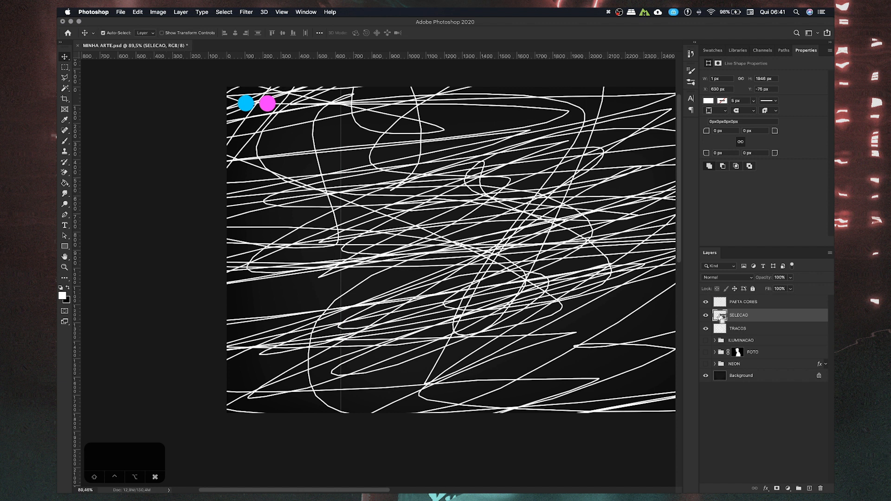
left_click(721, 318, "super")
left_click(741, 329)
key("super+j")
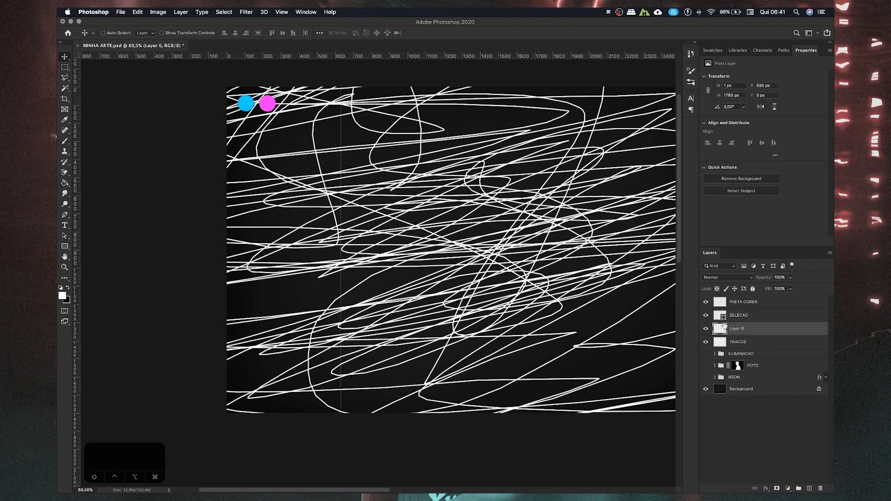
left_click(706, 315)
left_click(706, 342)
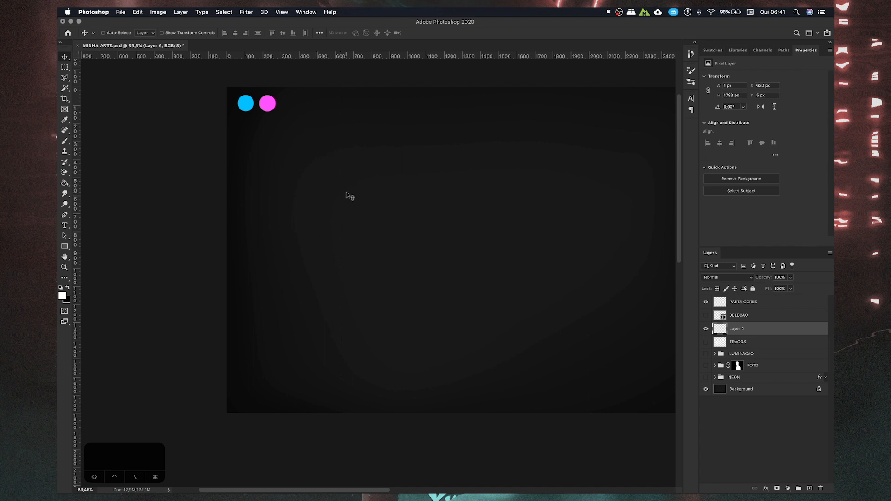
left_click(706, 315)
left_click(706, 342)
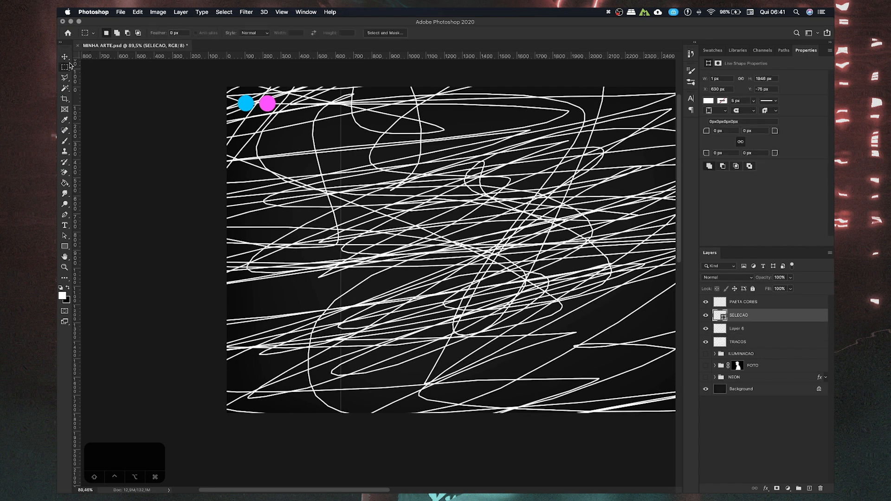
- Move the SELECAO strip to X 944 px and copy the TRACOS pixels inside it to a new layer
left_click(65, 57)
left_click_drag(361, 225, 418, 224)
left_click(720, 318, "super")
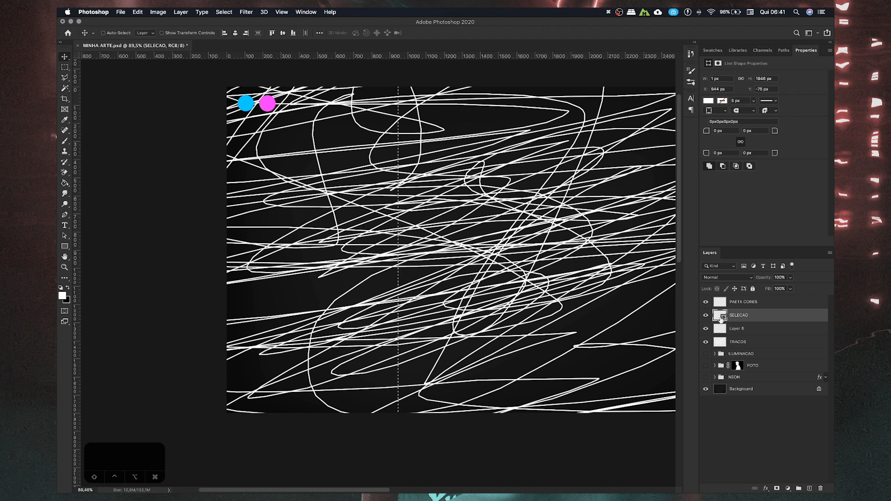
left_click(741, 344)
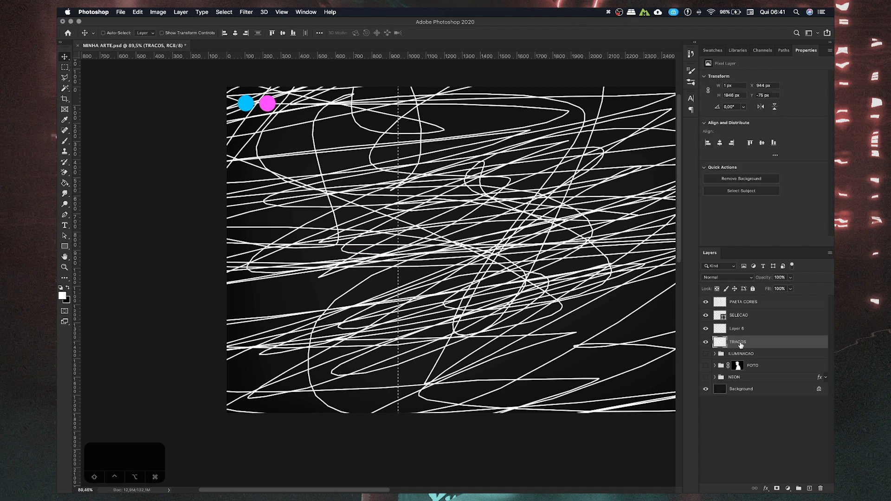
key("super+j")
- Move the SELECAO strip to about X 1422 px and copy the TRACOS pixels inside it to another layer
left_click(739, 316)
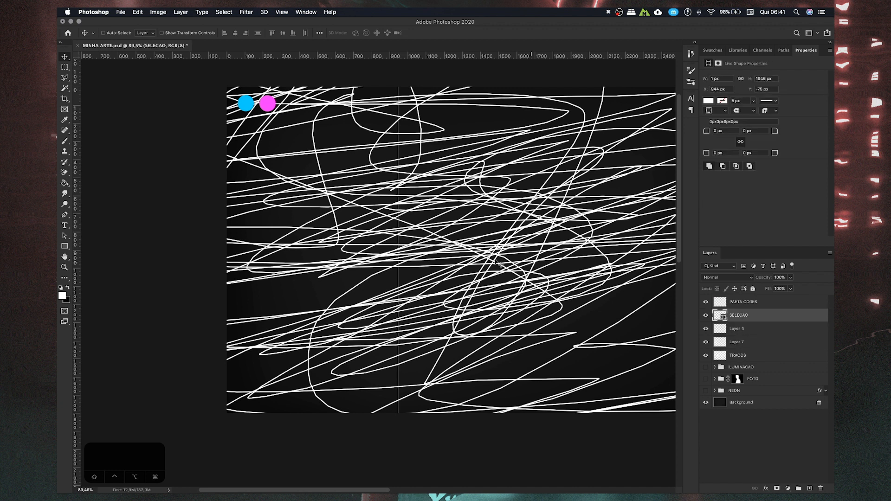
left_click_drag(427, 251, 513, 252)
scroll(534, 260, "right", 5)
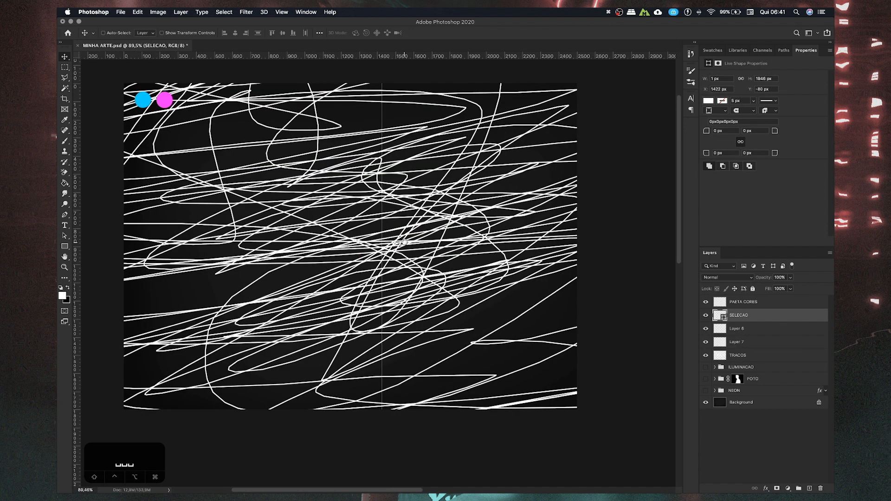
left_click(718, 316, "super")
left_click(740, 356)
key("super+j")
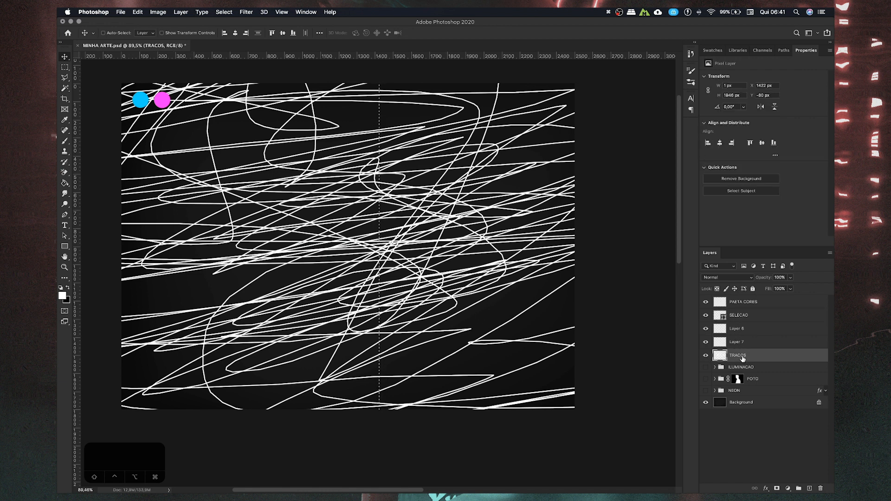
- Hide the SELECAO and TRACOS layers and examine the three dashed slices on the dark background
left_click(706, 315)
left_click(706, 369)
left_click_drag(257, 274, 292, 271)
scroll(278, 255, "up", 3)
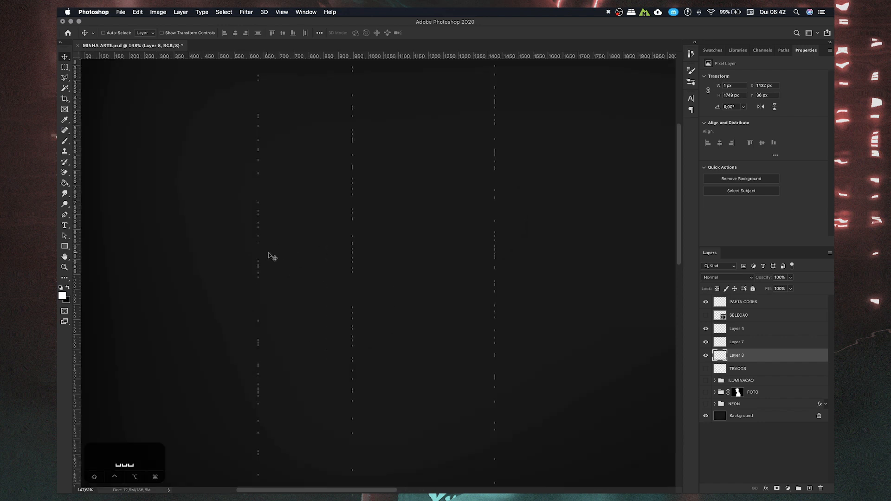
- Delete the TRACOS and SELECAO layers
left_click(723, 370)
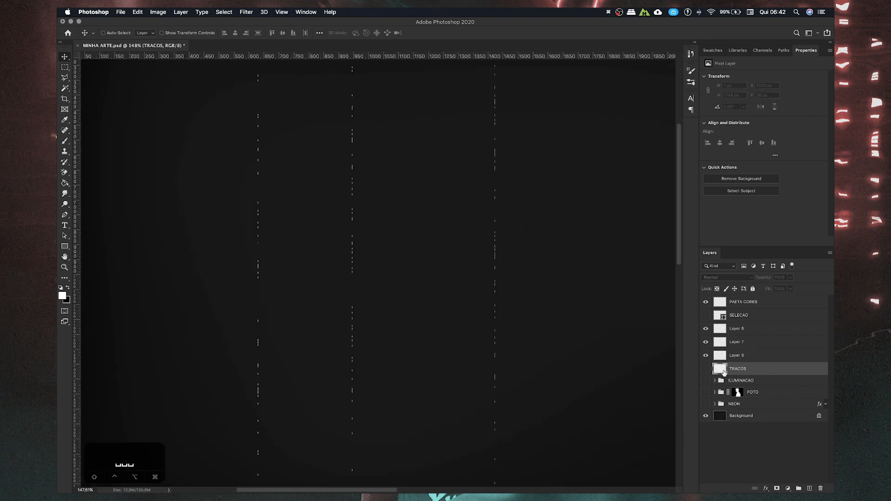
scroll(446, 342, "down", 3)
key("BackSpace")
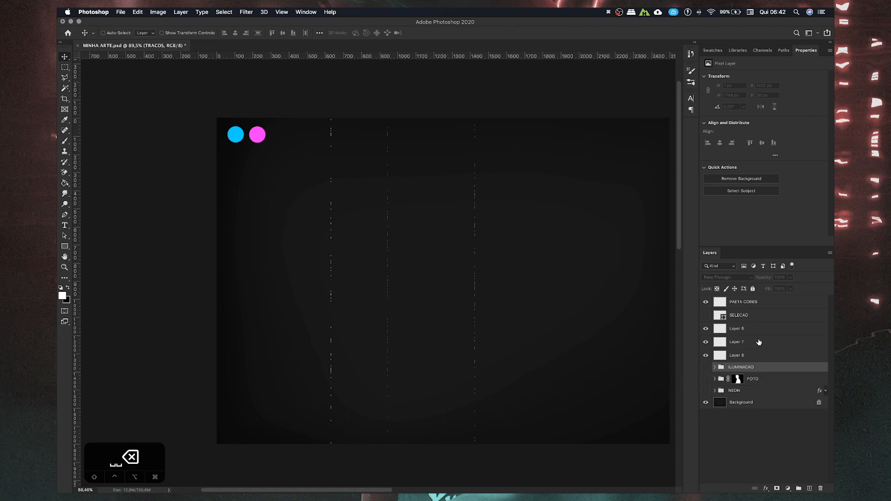
left_click(732, 315)
key("BackSpace")
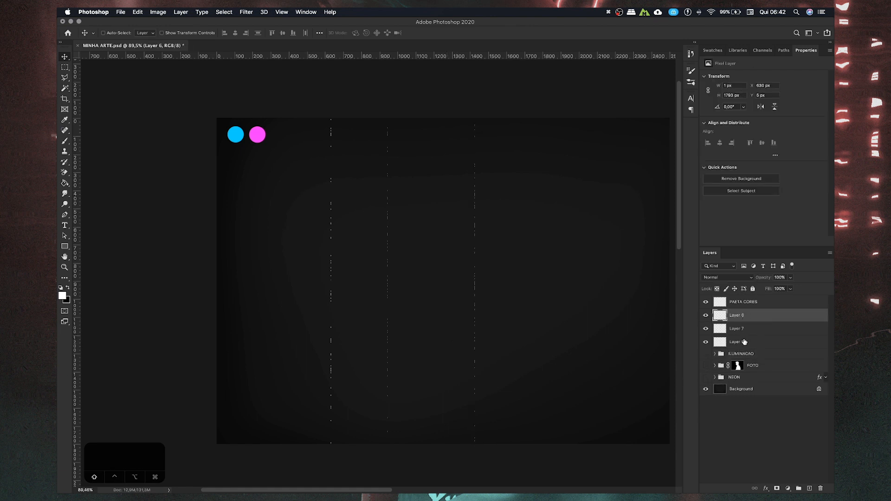
- Group the three slice layers and duplicate the group
left_click(745, 343, "shift")
key("super+g")
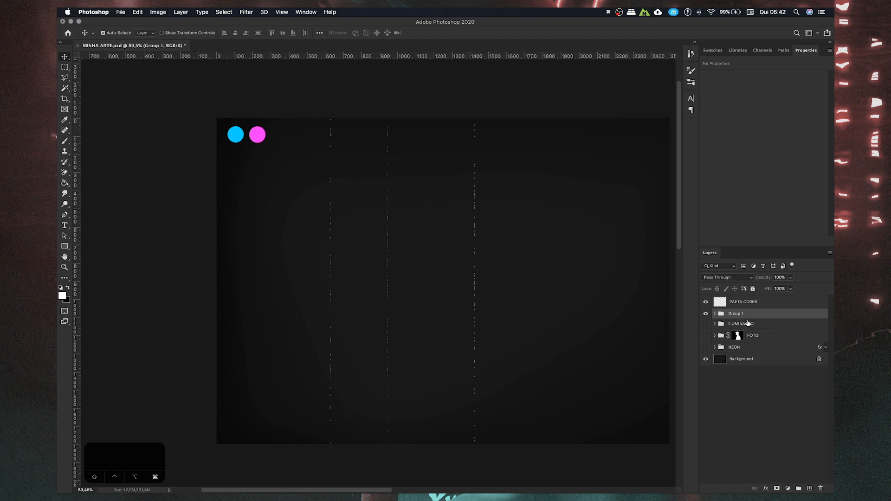
key("super+j")
- Rename the upper slice group GROSSOS and the lower one FINOS
double_click(736, 314)
type("GROSSOS")
key("Return")
double_click(735, 324)
type("FINSO")
key("BackSpace")
key("BackSpace")
type("OS")
key("Return")
- Group GROSSOS and FINOS together and name the new group GLITCH
left_click(753, 316, "super")
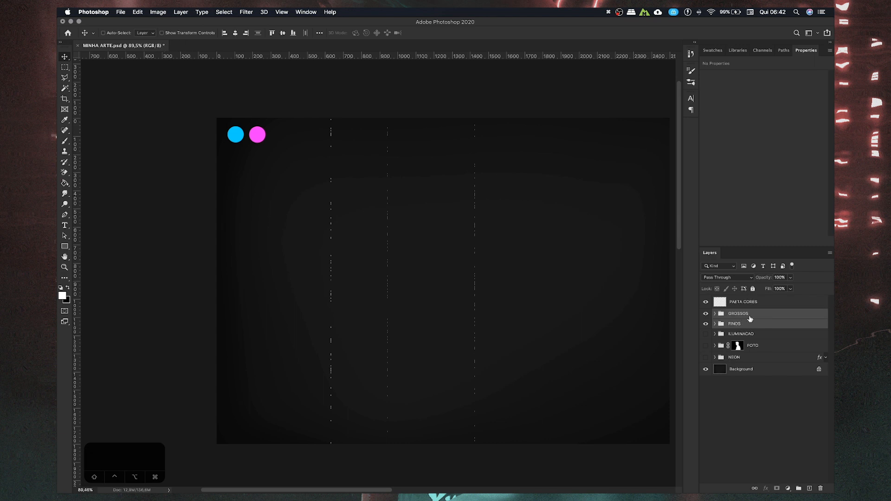
key("super+g")
double_click(735, 314)
type("GLITCH")
key("Return")
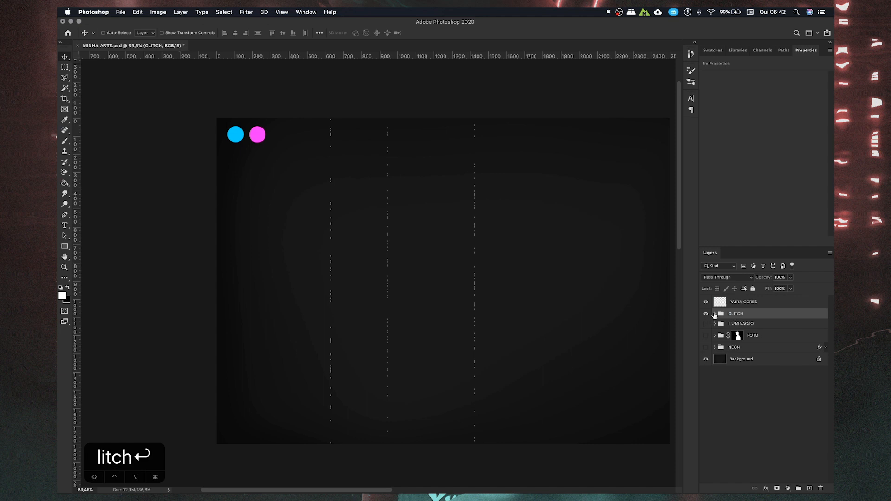
- Rename the three slice layers inside the GROSSOS group 1, 2 and 3 from top to bottom
left_click(715, 314)
left_click(721, 323)
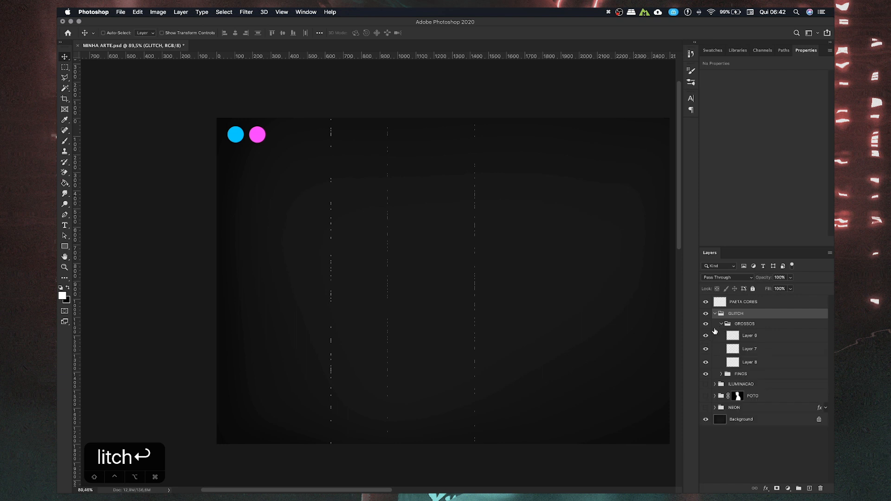
left_click(721, 323)
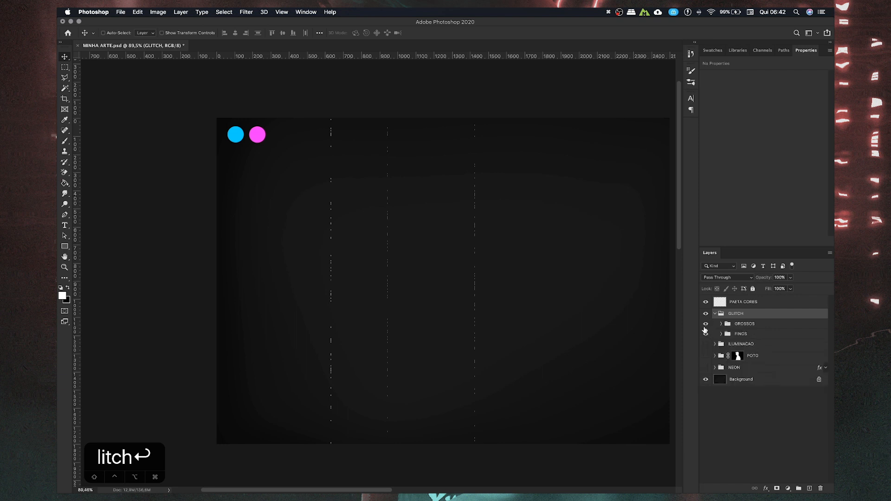
left_click(721, 323)
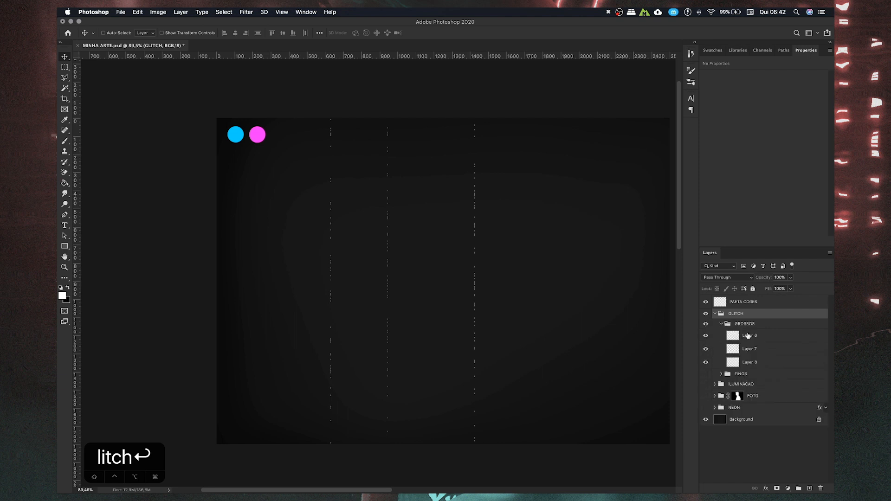
left_click(749, 335)
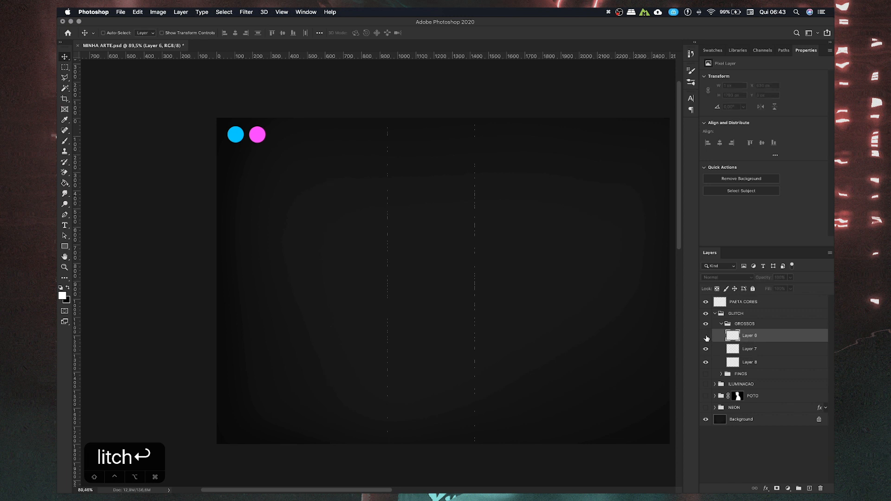
double_click(749, 335)
type("1")
key("Return")
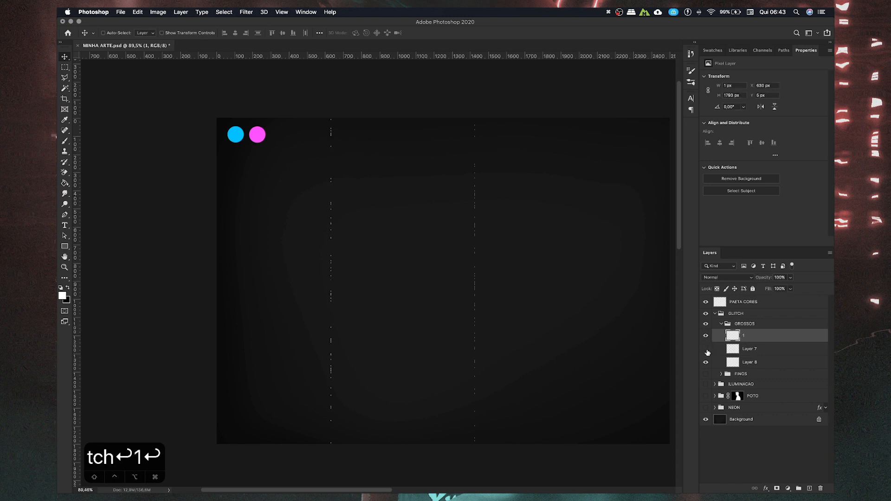
double_click(746, 349)
type("2")
key("Return")
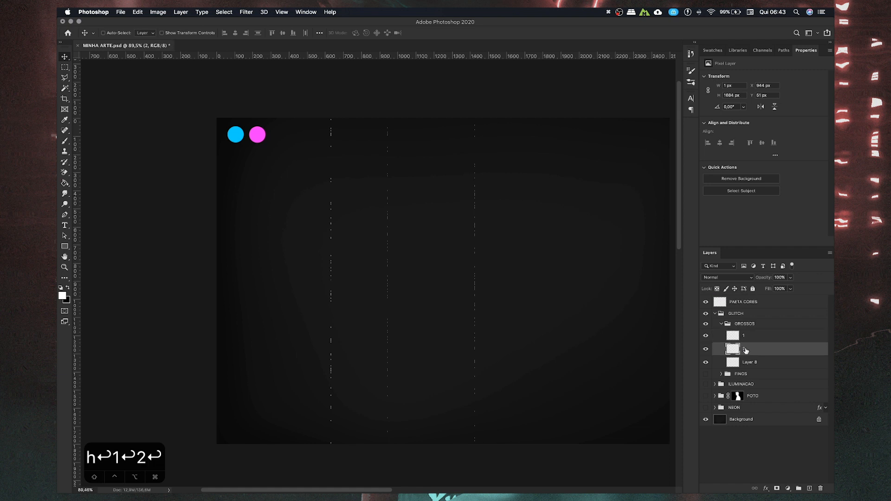
double_click(748, 363)
type("3")
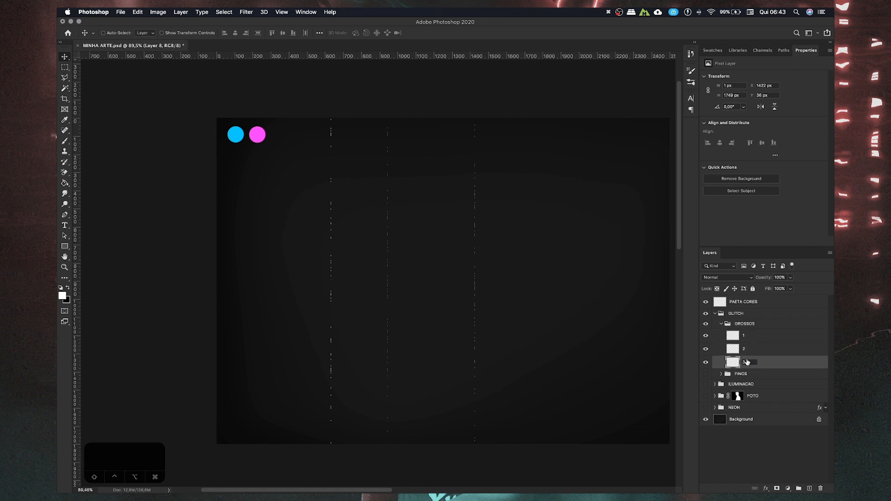
key("Return")
- Stretch slice layer 1 horizontally to 18 px wide, keeping its full height
left_click(754, 336)
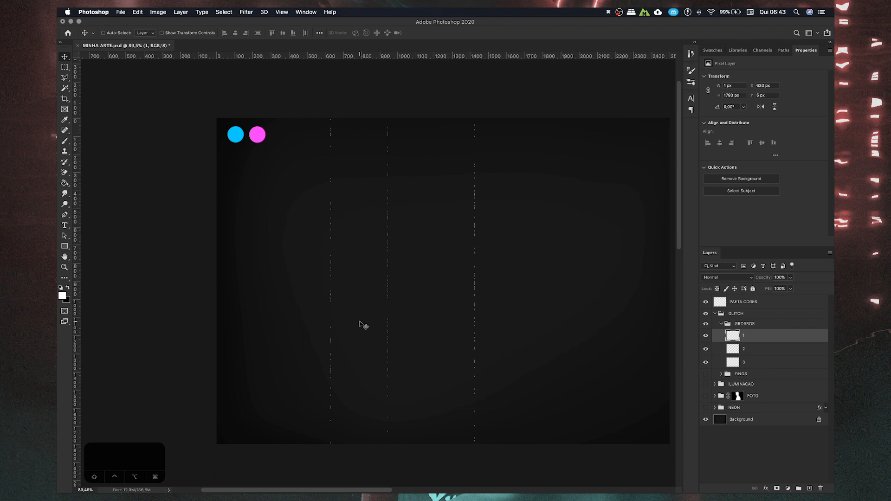
scroll(331, 331, "up", 5)
key("super+t")
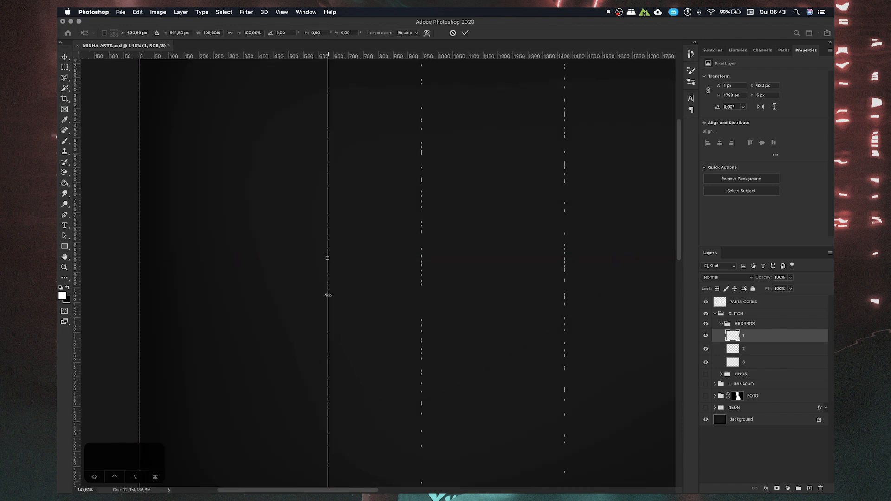
left_click_drag(326, 187, 344, 186)
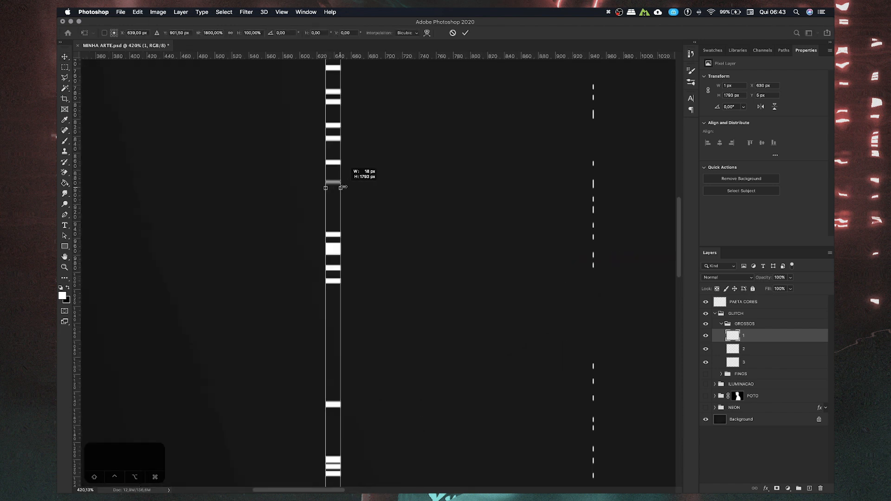
key("Return")
scroll(388, 303, "down", 5)
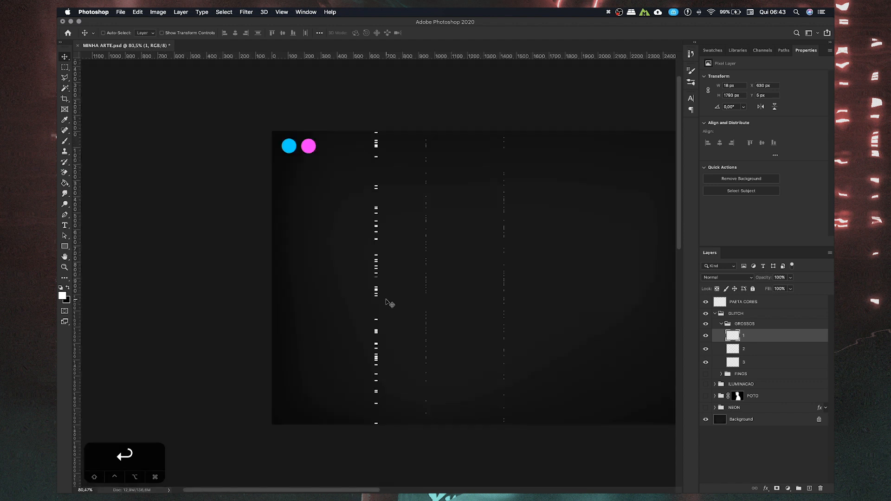
- Widen slice layer 2 to 30 px with Free Transform, leaving its height unscaled
scroll(388, 302, "up", 2)
left_click(761, 349)
key("super+t")
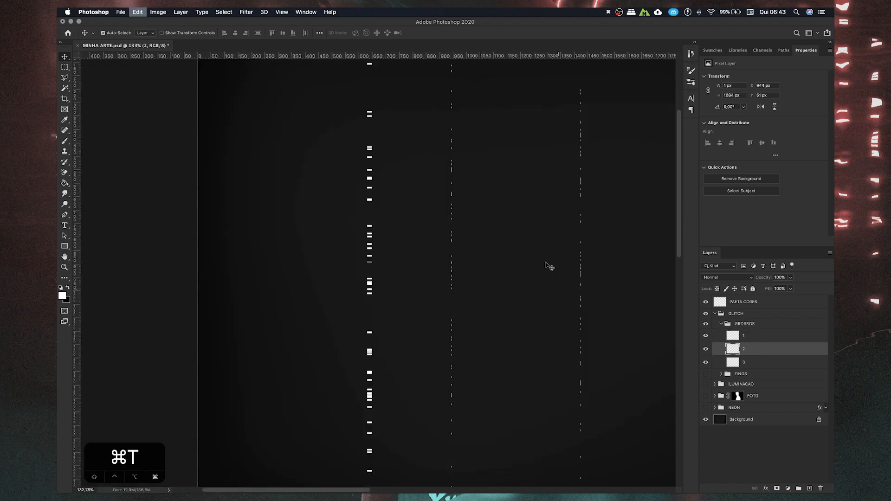
mouse_move(454, 258)
left_mouse_down()
mouse_move(463, 258)
mouse_move(436, 258)
left_mouse_up()
key("Return")
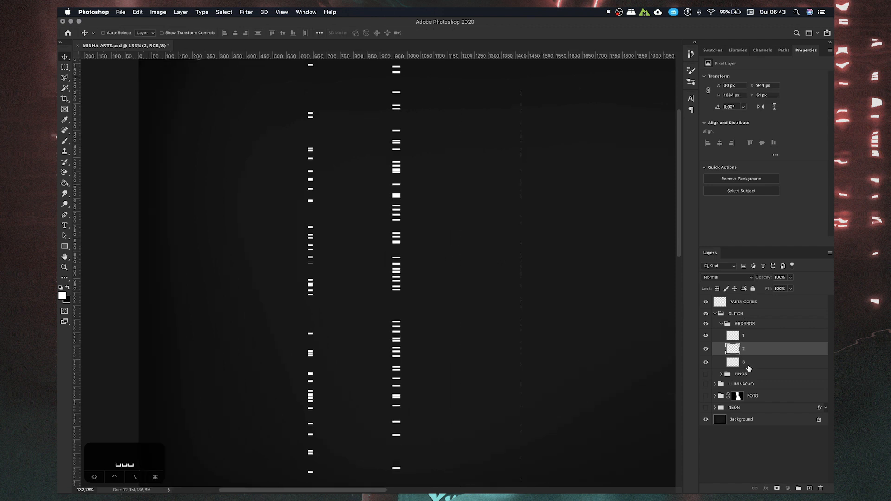
- Widen slice layer 3 to 34 px with Free Transform so its dashes become thick bars
left_click(749, 363)
key("super+t")
left_click_drag(521, 266, 481, 277)
key("Return")
scroll(524, 268, "down", 3)
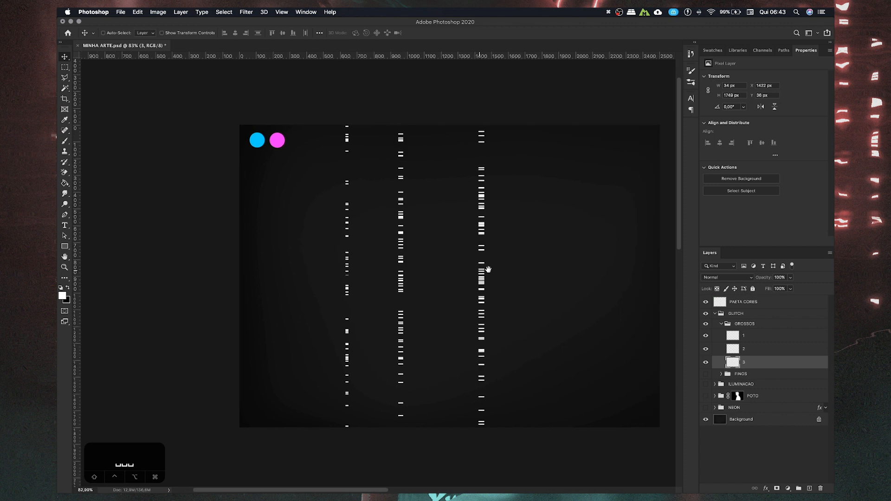
- Show the portrait, neon and lighting groups again and shift the FINOS slices rightward across the portrait
left_click(722, 325)
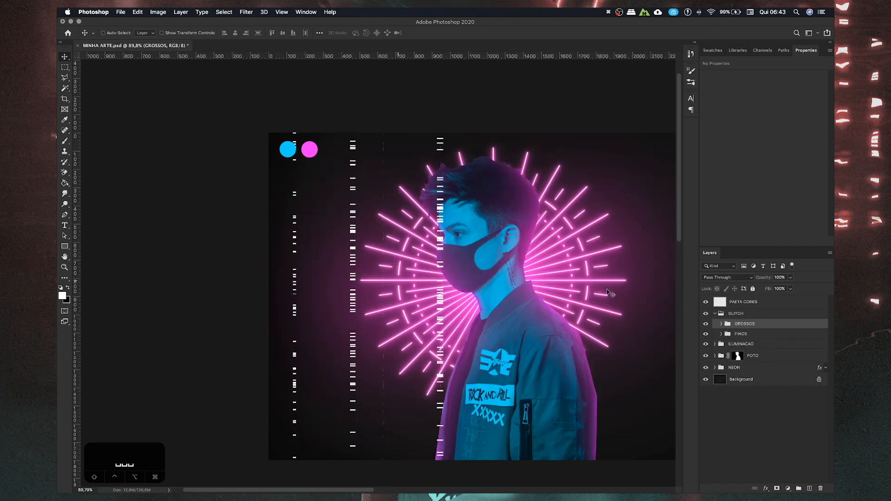
left_click(741, 334)
left_click_drag(489, 311, 511, 310)
left_click_drag(542, 270, 481, 272)
scroll(481, 272, "up", 5)
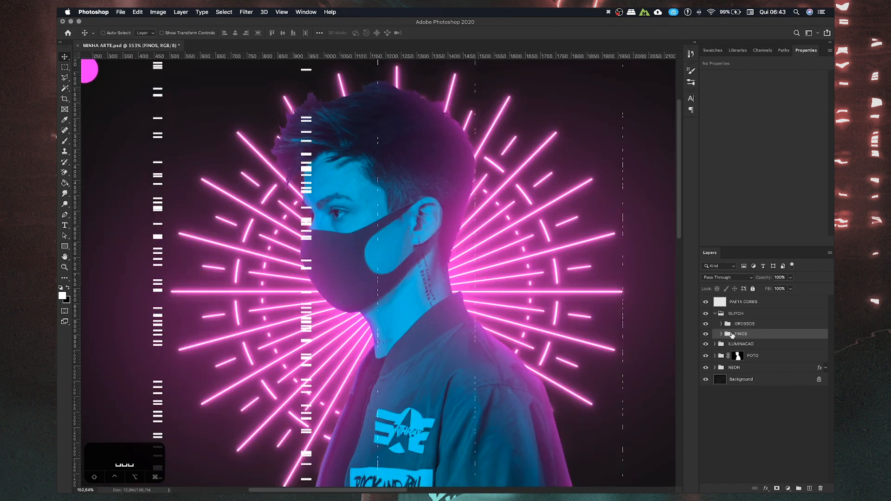
- Move the FINOS group out of GLITCH to just above the Background layer and hide the GLITCH group
left_click_drag(737, 335, 734, 372)
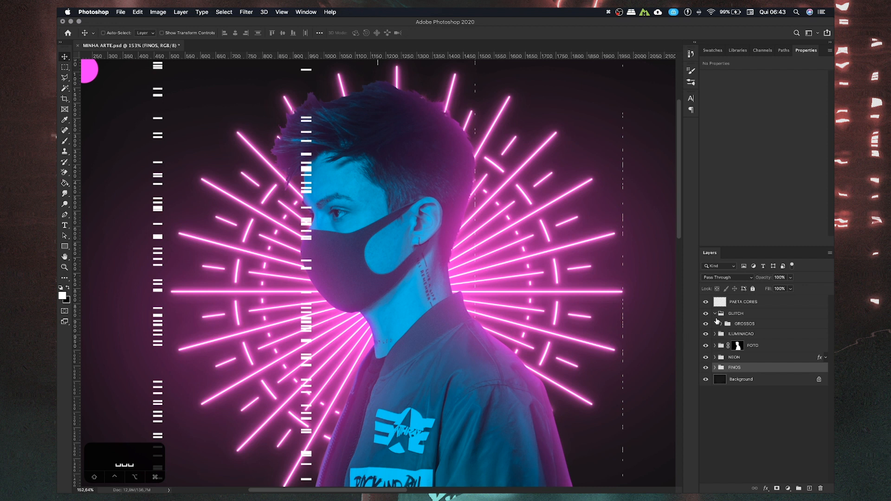
left_click(715, 314)
left_click(706, 314)
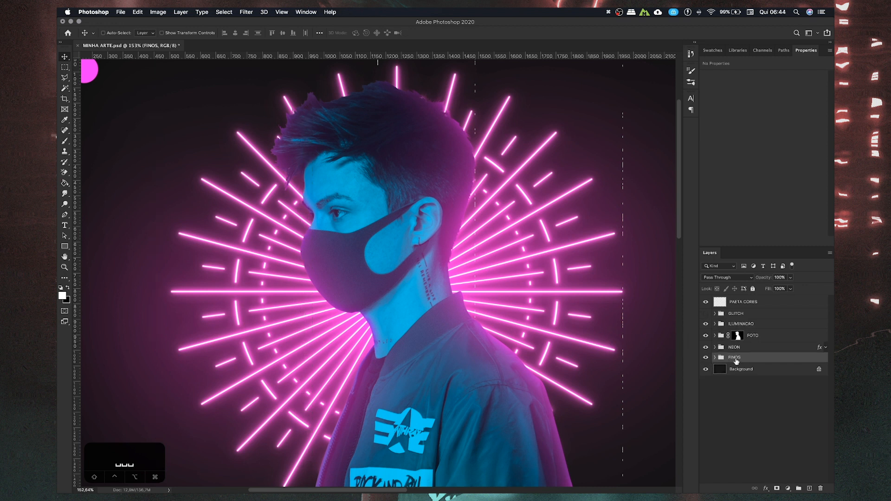
- Rename the FINOS group GLITCH FUNDO, expand it and select its Layer 6 slice
double_click(734, 357)
type("GLTIC")
key("BackSpace")
key("BackSpace")
key("BackSpace")
key("BackSpace")
key("BackSpace")
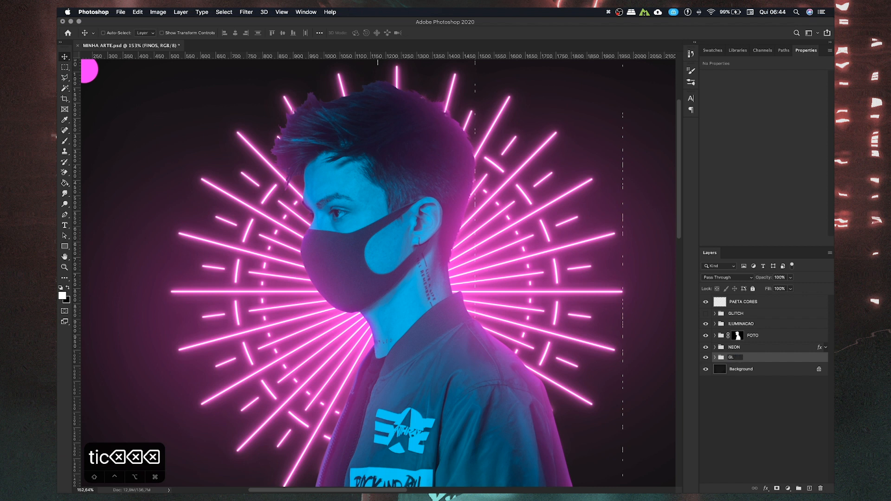
type("GLITCH")
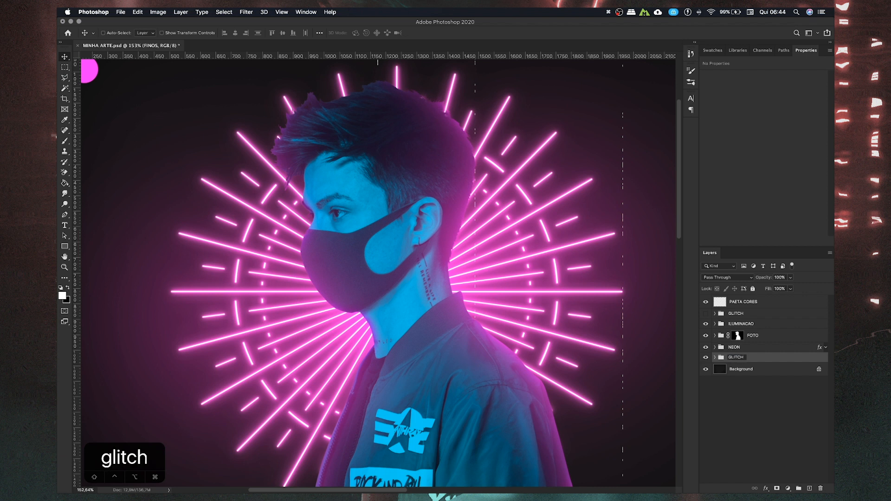
type(" FUNDO")
key("Return")
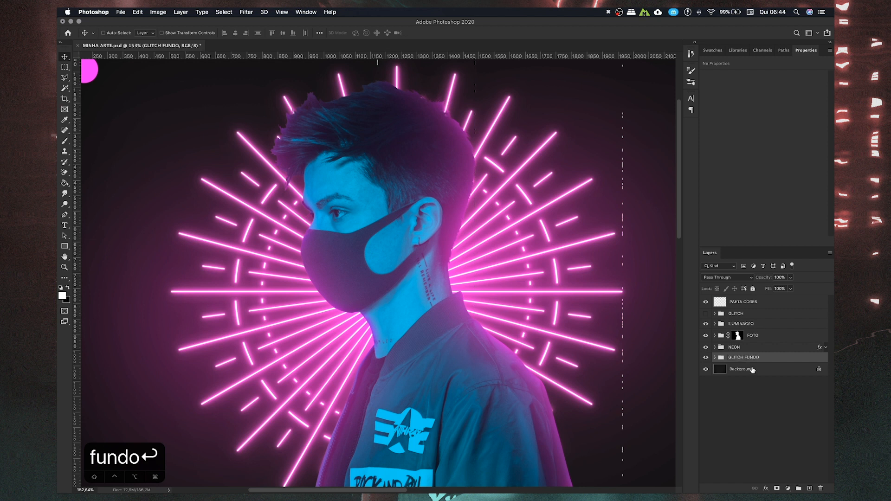
left_click(715, 358)
left_click(738, 369)
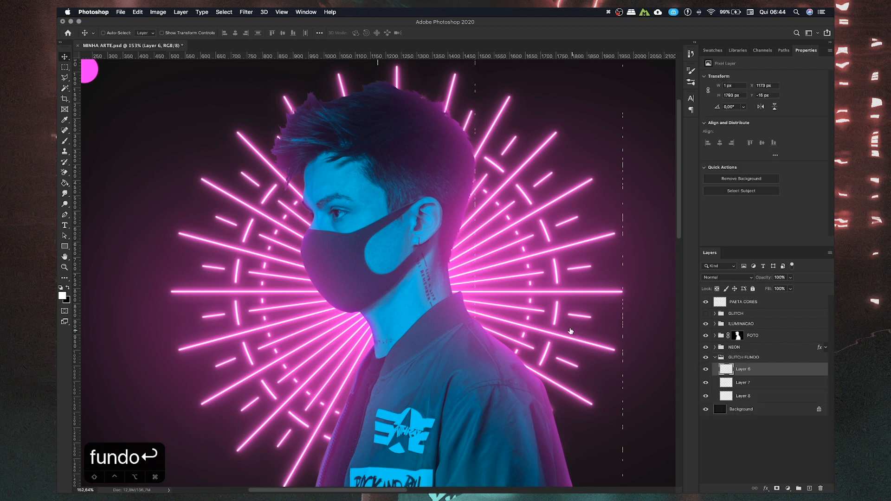
scroll(561, 286, "down", 2)
scroll(561, 287, "down", 3)
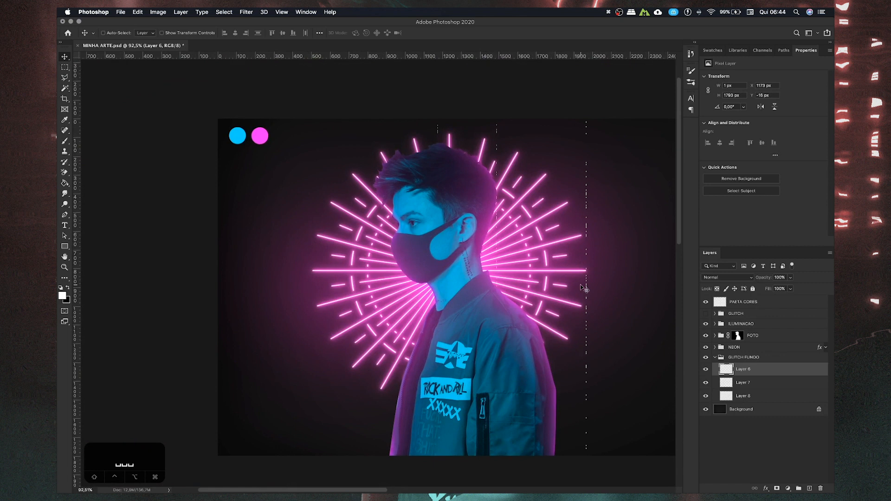
key("super+j")
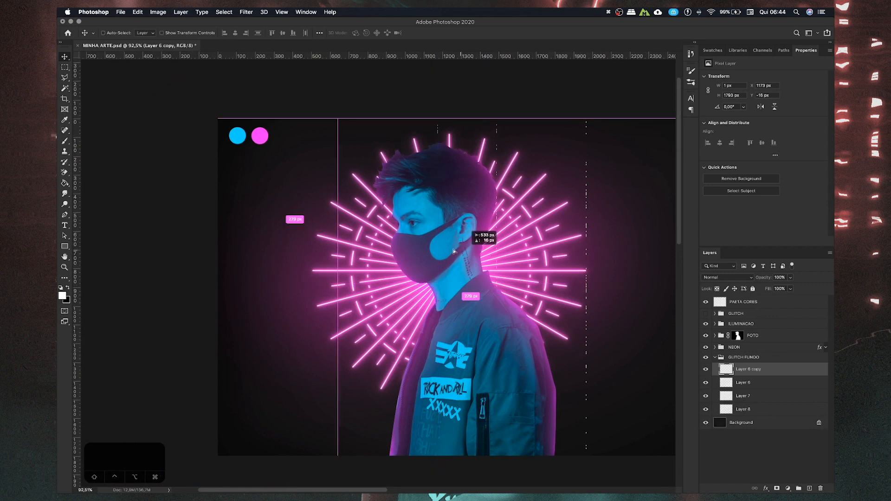
key("BackSpace")
scroll(483, 260, "down", 3)
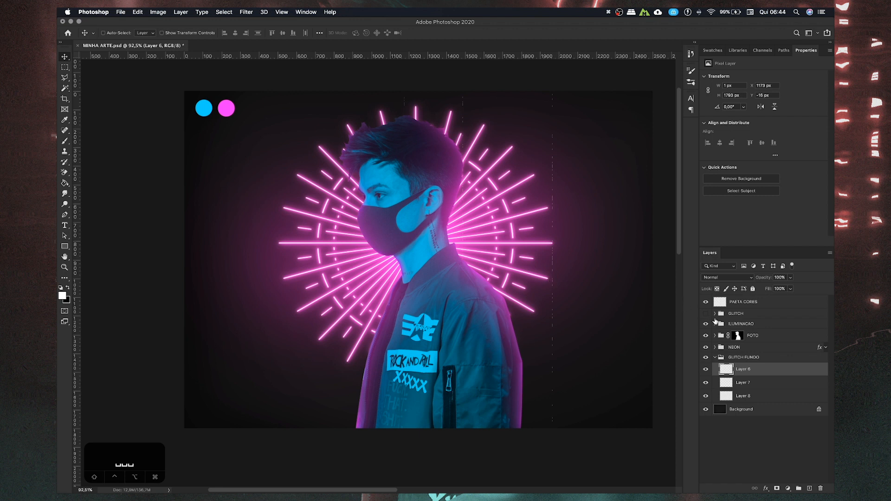
- Merge the three slice layers in GLITCH FUNDO into one and hide the NEON, FOTO and ILUMINACAO groups
left_click(715, 314)
left_click(715, 315)
left_click(752, 396, "shift")
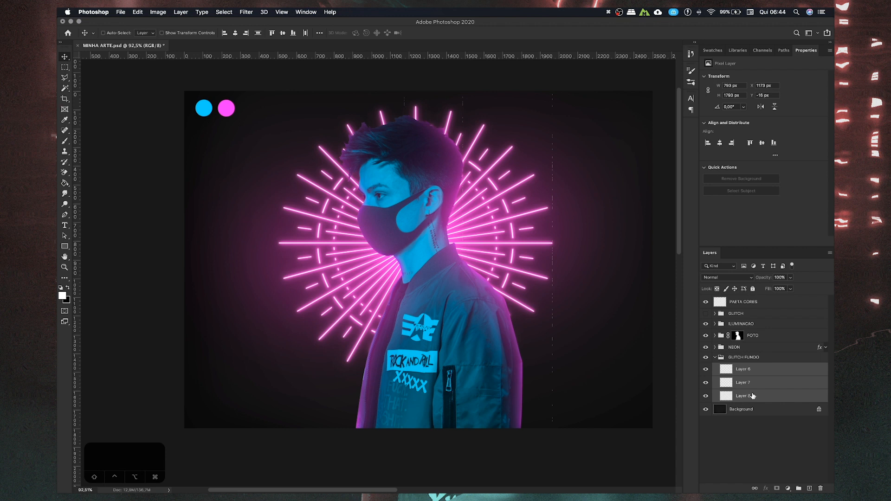
key("super+e")
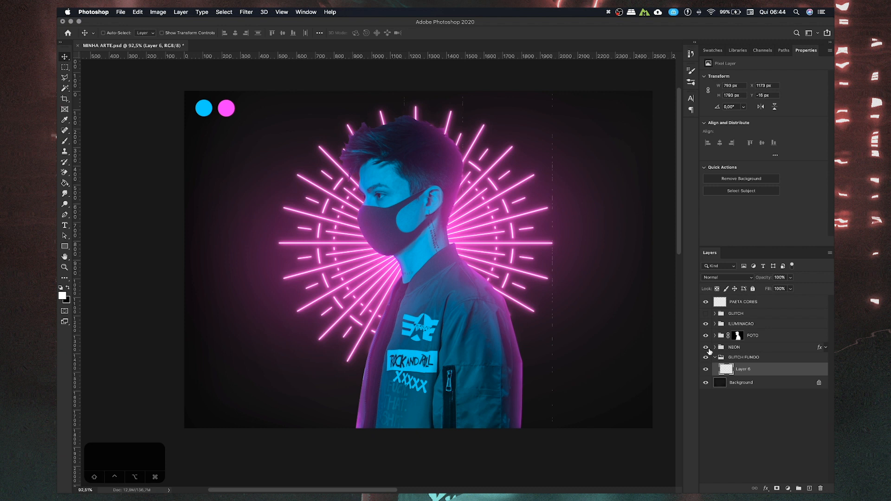
left_click(706, 348)
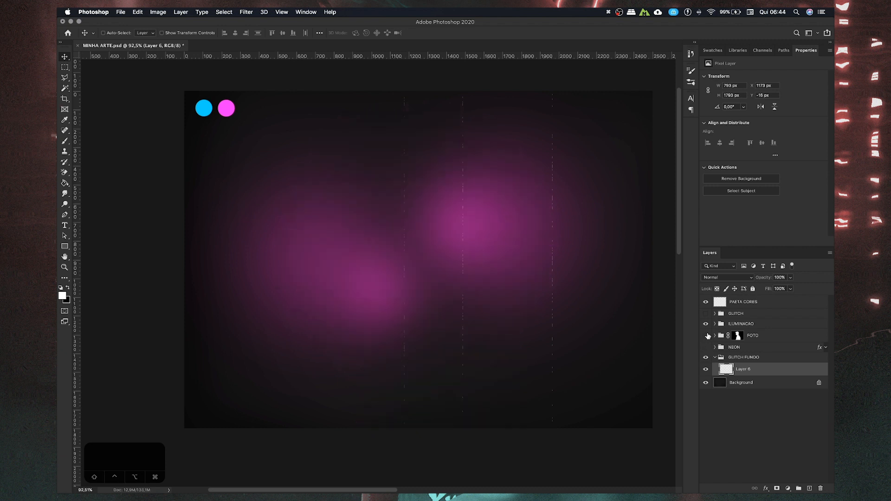
left_click(706, 324)
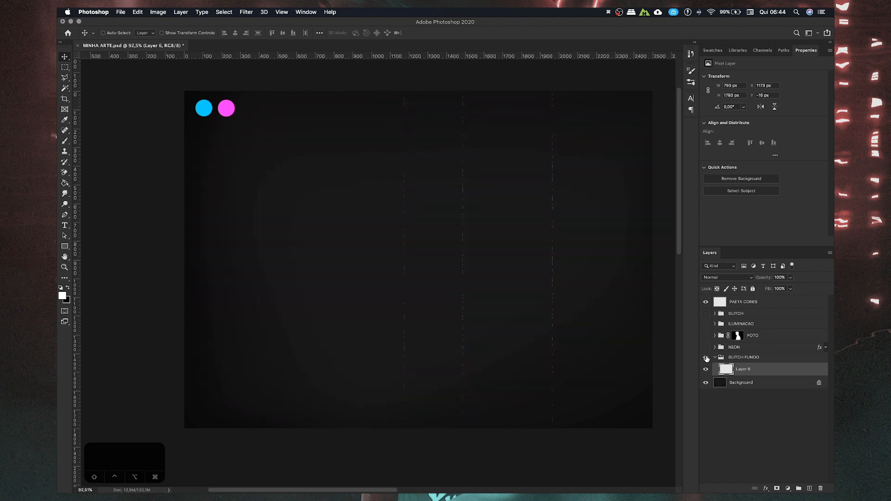
- Make five copies of the merged thin-slice layer and spread them horizontally across the whole canvas width
key("super+j")
left_click_drag(522, 249, 431, 252)
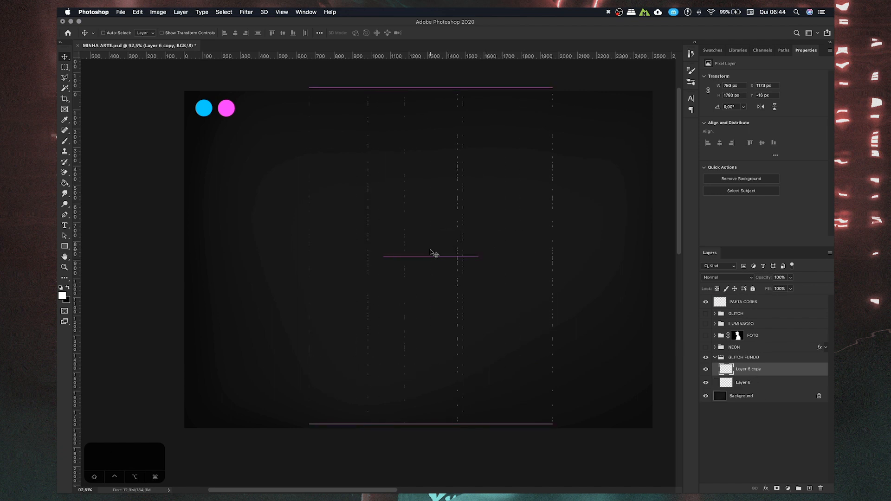
key("super+j")
key("super+z")
left_click_drag(556, 320, 457, 309)
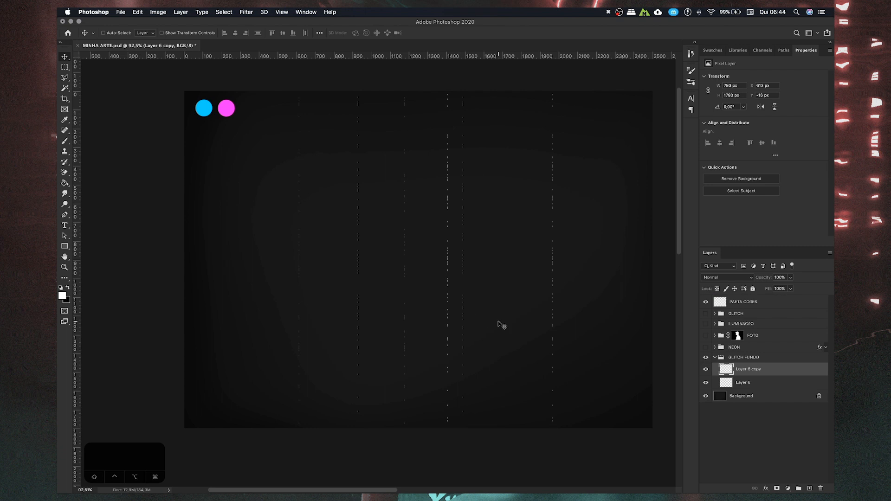
left_click_drag(497, 272, 387, 273)
key("super+j")
left_click_drag(479, 283, 429, 261)
key("super+j")
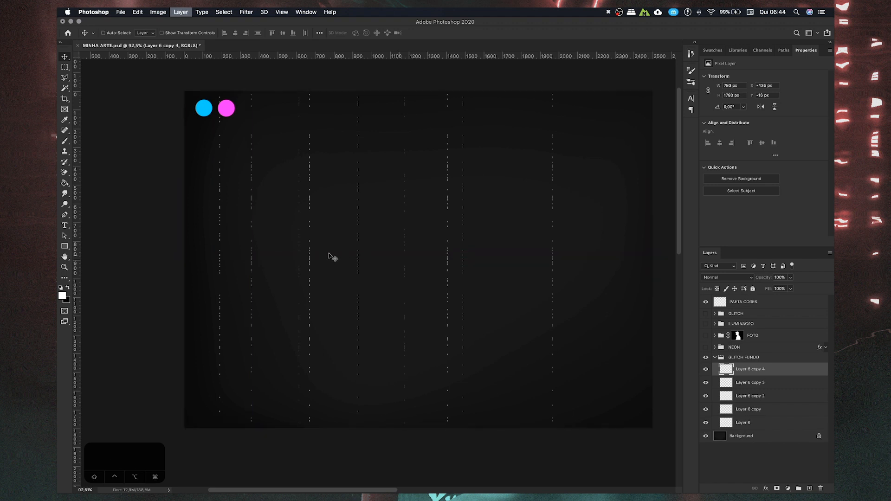
left_click_drag(254, 255, 582, 313)
left_click_drag(419, 293, 532, 307)
scroll(449, 315, "down", 5)
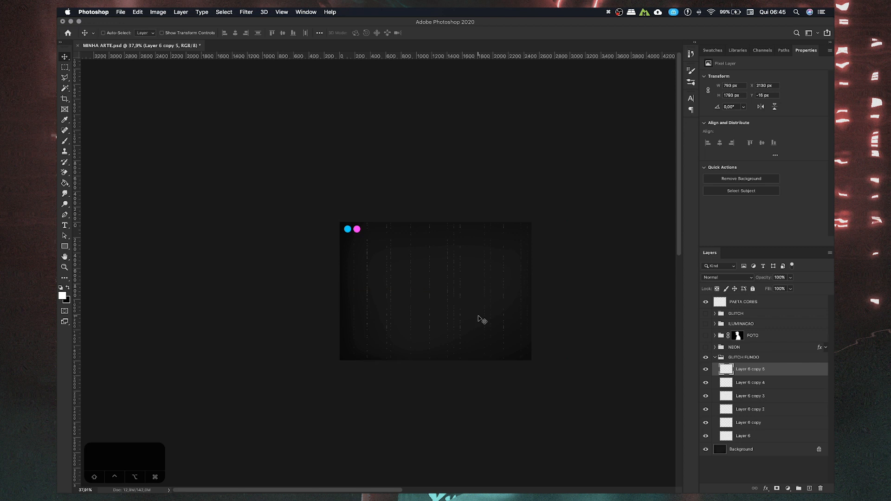
- Merge all six slice layers in the GLITCH FUNDO group into a single layer
scroll(481, 319, "up", 5)
left_click(757, 423, "shift")
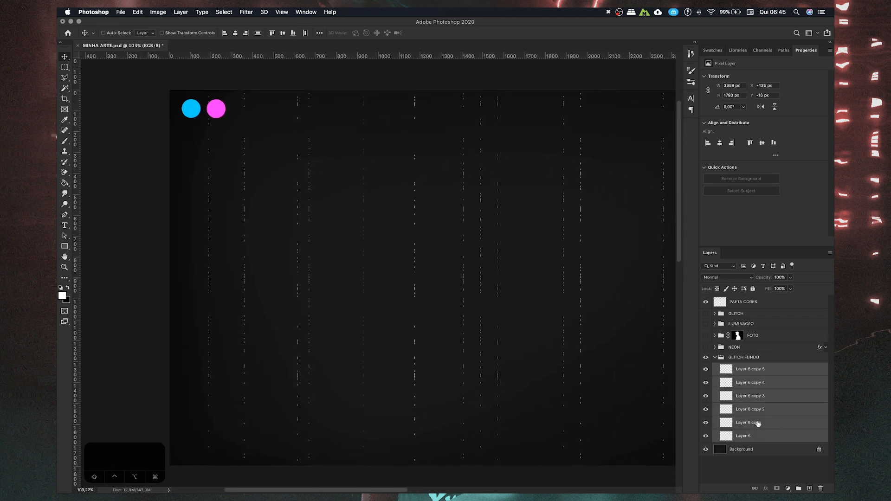
key("super+e")
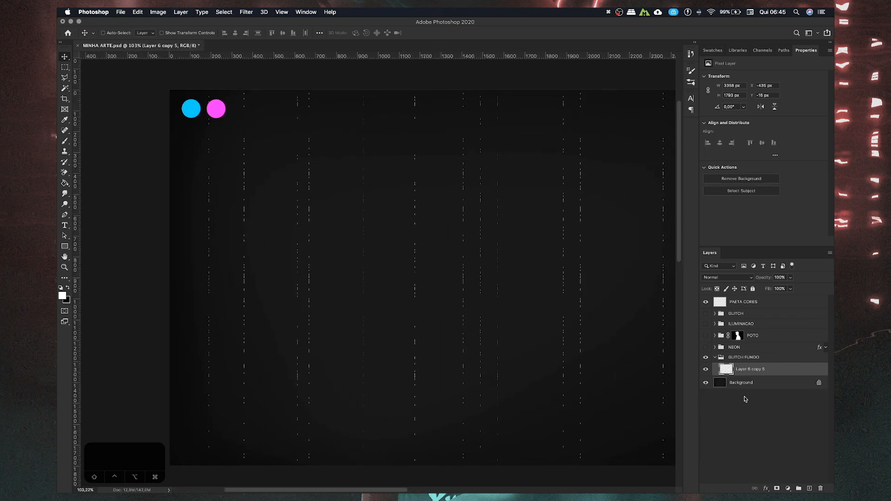
- Show the GLITCH, ILUMINACAO, FOTO and NEON groups again and collapse the GLITCH FUNDO group
left_click(706, 371)
left_click(705, 371)
left_click_drag(705, 336, 705, 314)
left_click_drag(431, 286, 418, 295)
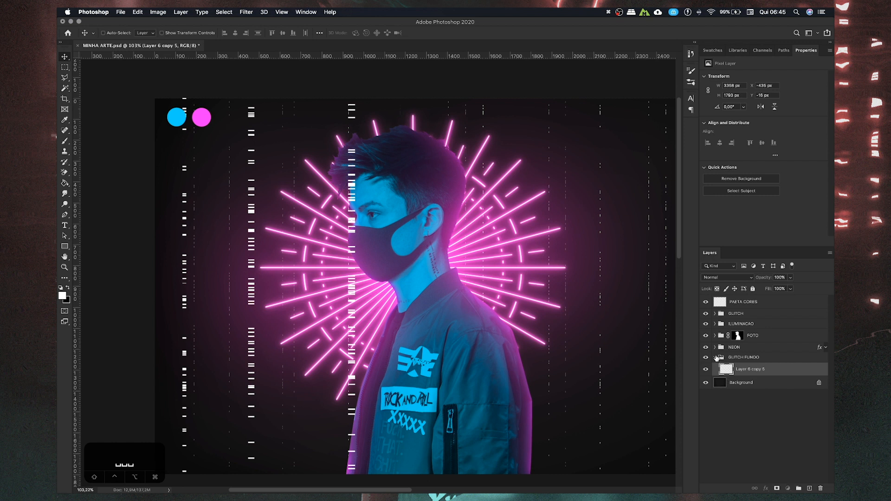
left_click(715, 358)
left_click(705, 315)
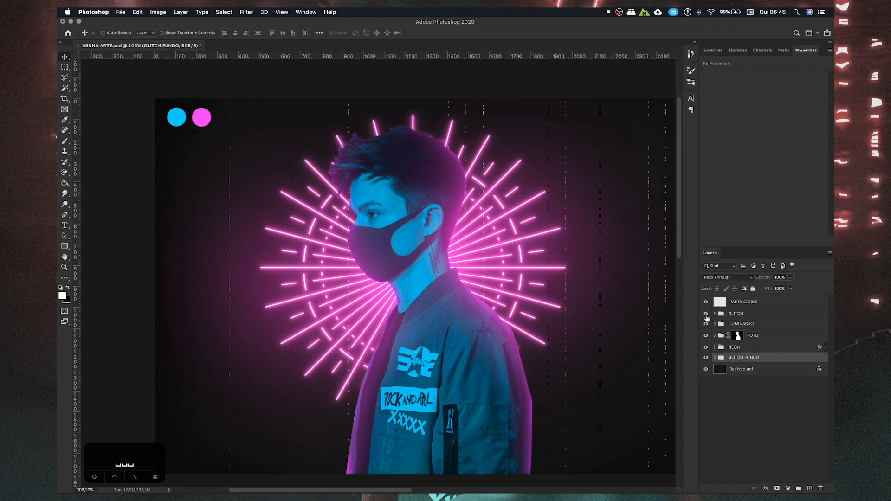
left_click(706, 315)
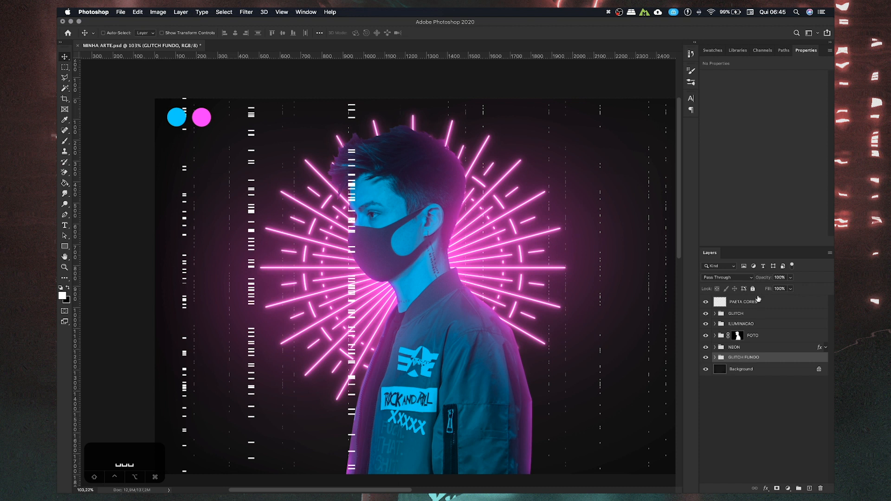
- Set the GLITCH FUNDO group's opacity to 20%
left_click_drag(762, 280, 725, 283)
left_click_drag(728, 282, 728, 282)
left_click(780, 277)
type("20")
key("Return")
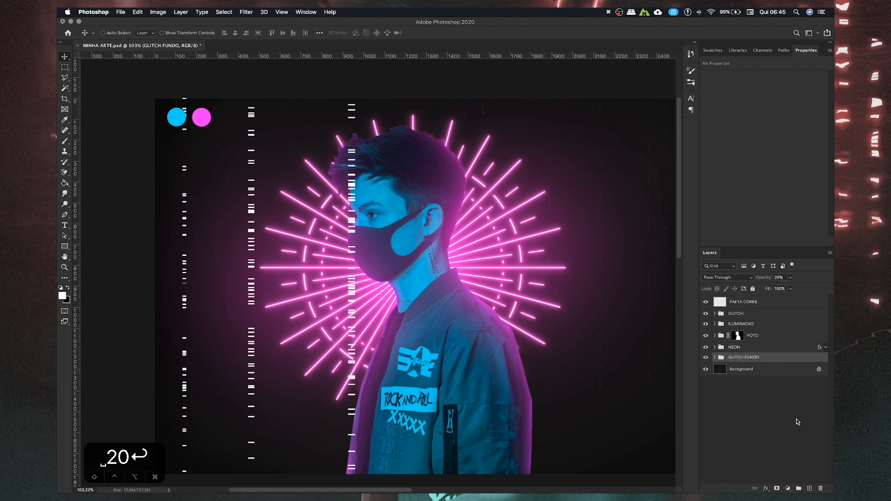
left_click(778, 403)
left_click(740, 360)
- Expand the GLITCH group and its GROSSOS subgroup, and hide the PAETA CORES layer
left_click(714, 314)
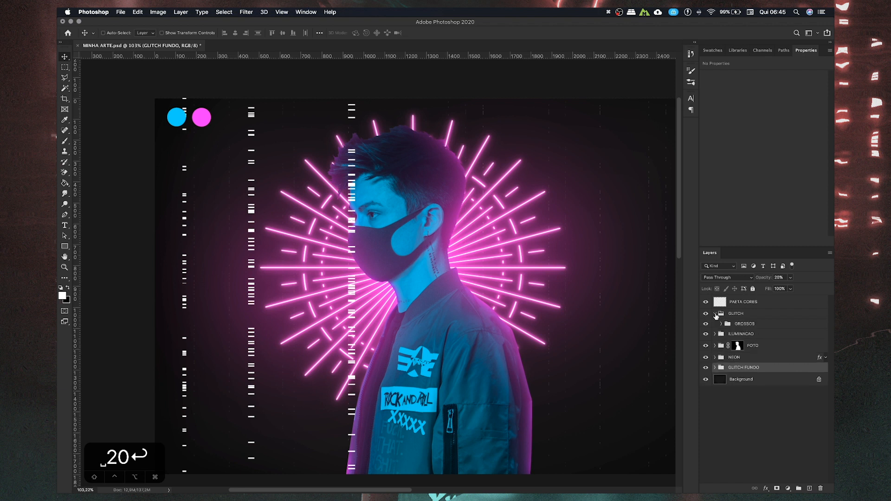
left_click(718, 325)
left_click(718, 324)
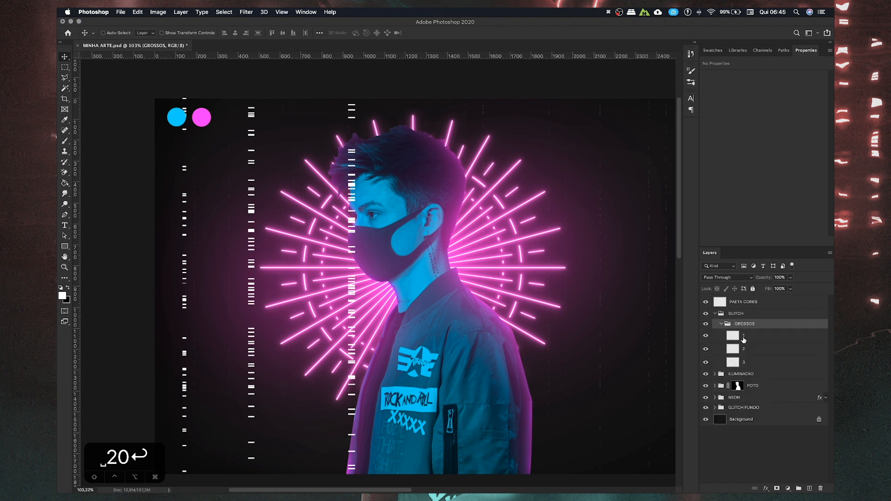
left_click(743, 338)
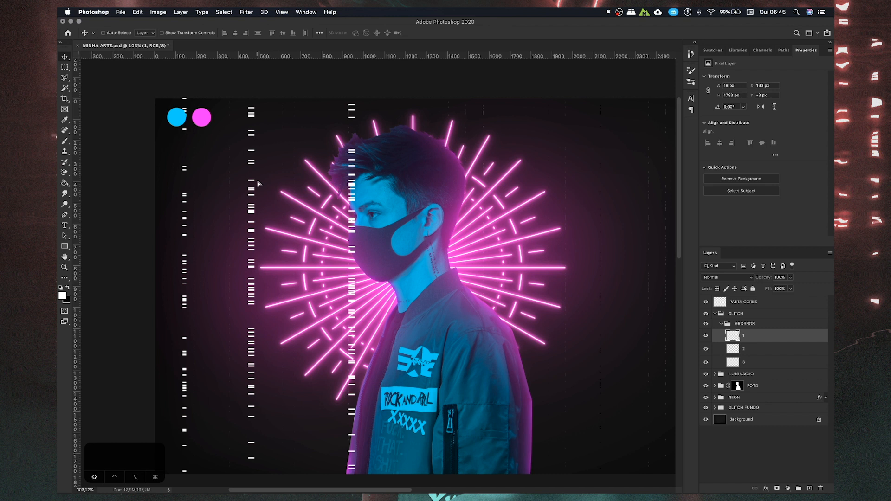
left_click(706, 301)
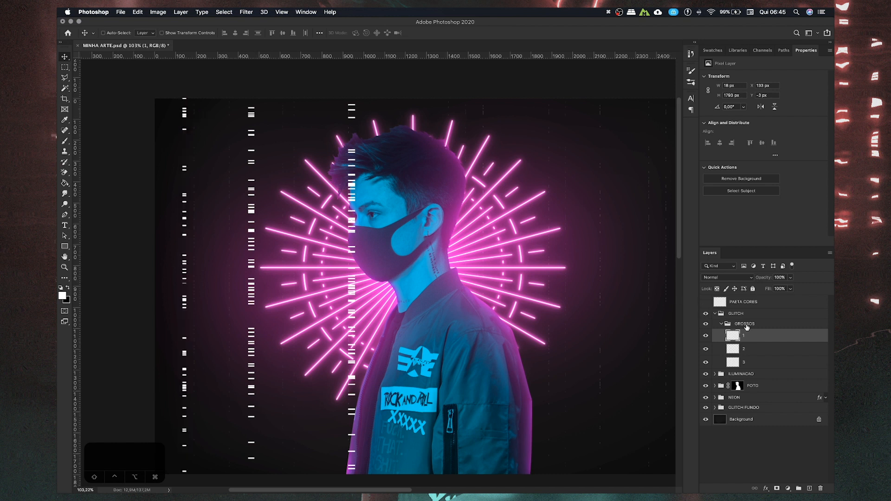
- Shift slices 1, 2 and 3 upward to staggered heights and gather them side by side near the canvas's left edge
left_click_drag(199, 325, 218, 149)
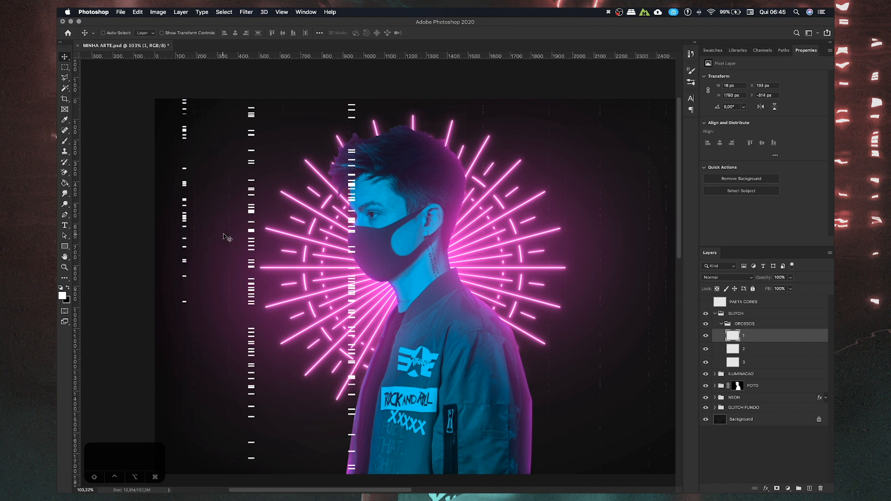
left_click_drag(221, 217, 216, 205)
left_click(745, 349)
left_click_drag(289, 218, 197, 219)
left_click(745, 362)
left_click_drag(431, 286, 257, 230)
key("super+h")
key("space")
mouse_move(269, 244)
left_mouse_down()
mouse_move(290, 264)
mouse_move(287, 280)
mouse_move(287, 221)
mouse_move(263, 246)
left_mouse_up()
scroll(265, 252, "up", 3)
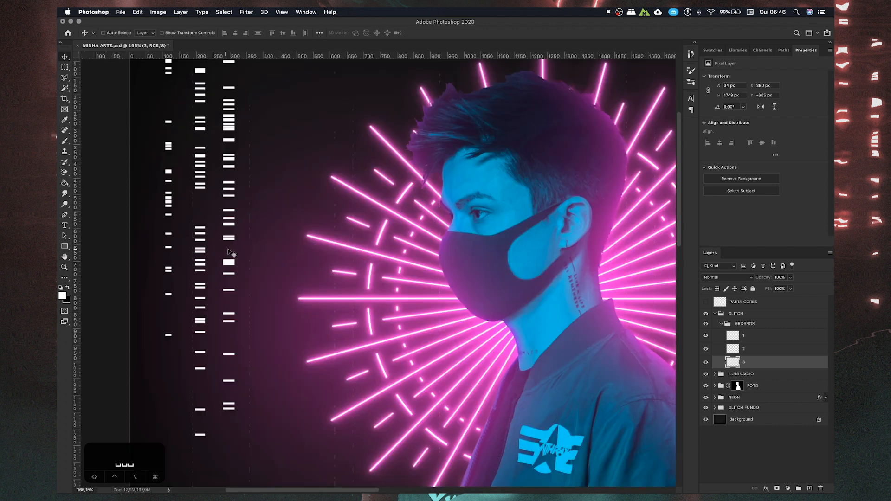
- Duplicate slices 3 and 1 and place the copies at different heights to the right of the original slices
key("super+j")
left_click_drag(182, 408, 238, 280)
scroll(332, 282, "down", 3)
left_click_drag(331, 282, 314, 331)
left_click(757, 341)
key("super+j")
left_click_drag(298, 260, 358, 240)
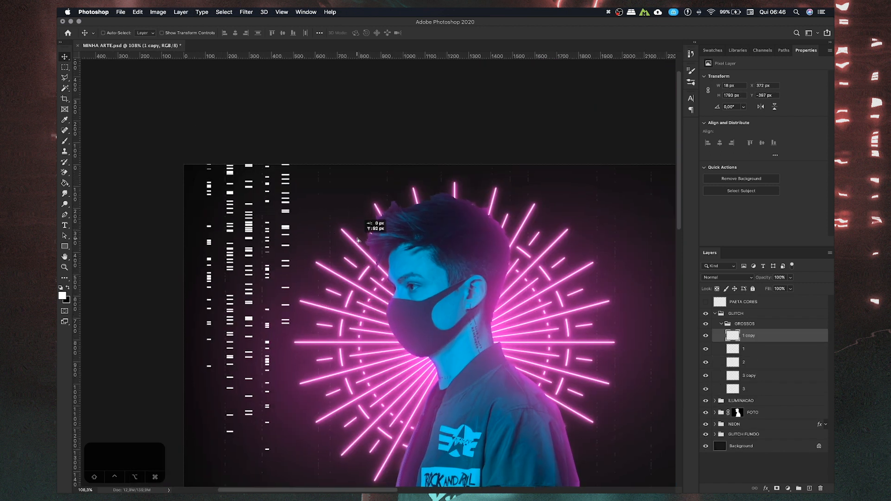
left_click_drag(264, 277, 279, 212)
- Add two more copies of slice 1, one ending the row on its right and one beside the canvas's left edge
left_click_drag(278, 302, 299, 313)
key("super+j")
left_click_drag(314, 242, 333, 180)
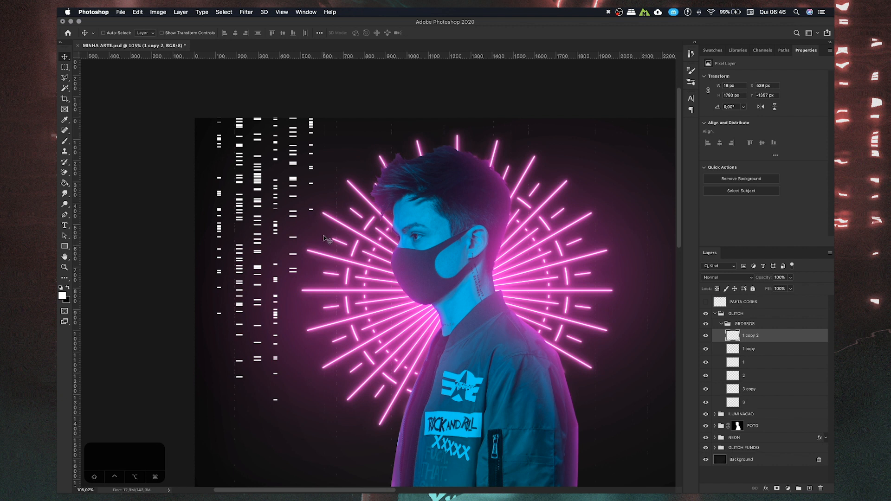
key("super+j")
left_click_drag(328, 239, 220, 228)
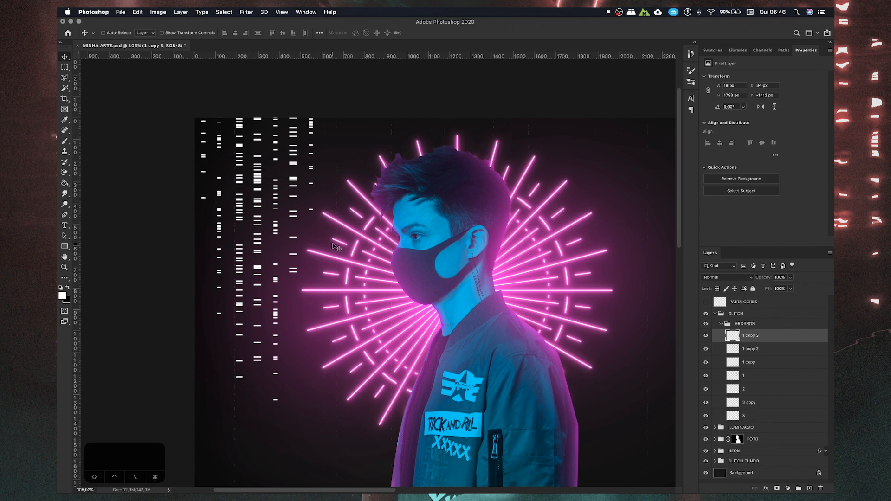
- Merge all seven slice layers in the GROSSOS group into one layer and toggle its visibility to check it
left_click(758, 416, "shift")
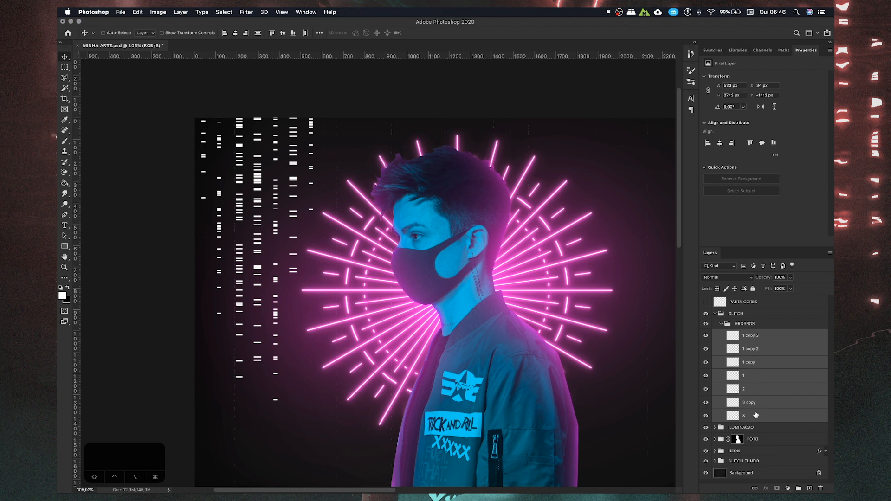
key("super+e")
left_click(705, 336)
left_click(706, 336)
- Try rotating the merged slices 90 degrees into horizontal rows across the lower canvas, and undo it
left_click_drag(307, 228, 379, 395)
scroll(355, 319, "down", 5)
left_click_drag(434, 365, 399, 243)
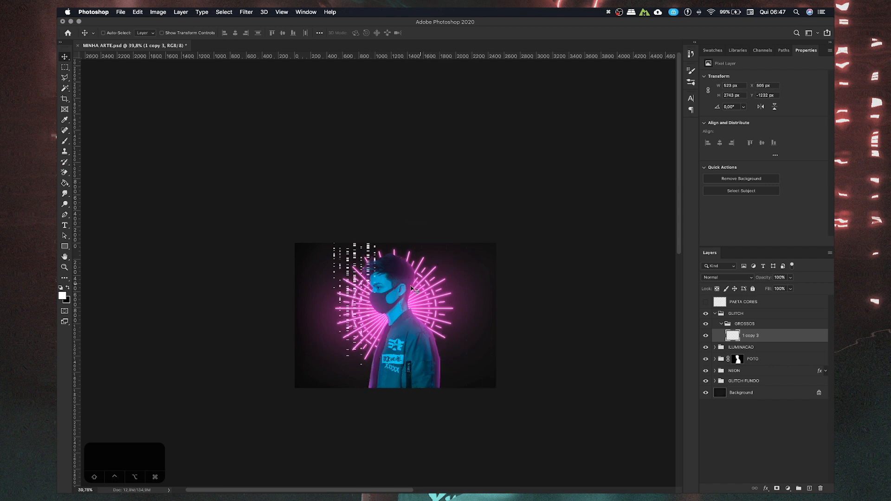
scroll(382, 297, "up", 5)
key("space")
left_click_drag(388, 296, 337, 276)
key("ctrl+t")
left_click_drag(432, 278, 417, 113)
key("Return")
left_click_drag(461, 223, 483, 384)
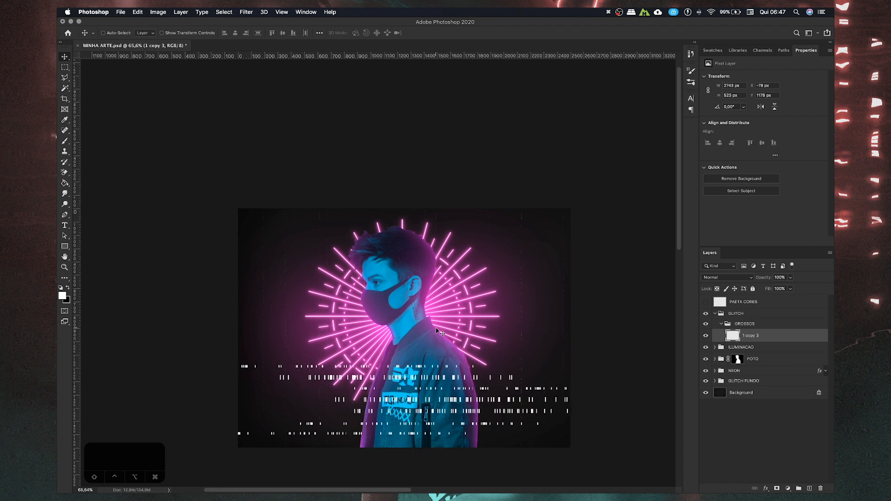
key("super+z")
key("super+z")
- Place the merged slices on the canvas's left side and put a duplicate of them on the right side
left_click_drag(416, 285, 401, 275)
scroll(346, 300, "up", 5)
mouse_move(344, 301)
left_mouse_down()
mouse_move(370, 301)
mouse_move(344, 302)
left_mouse_up()
left_click_drag(272, 312, 474, 183)
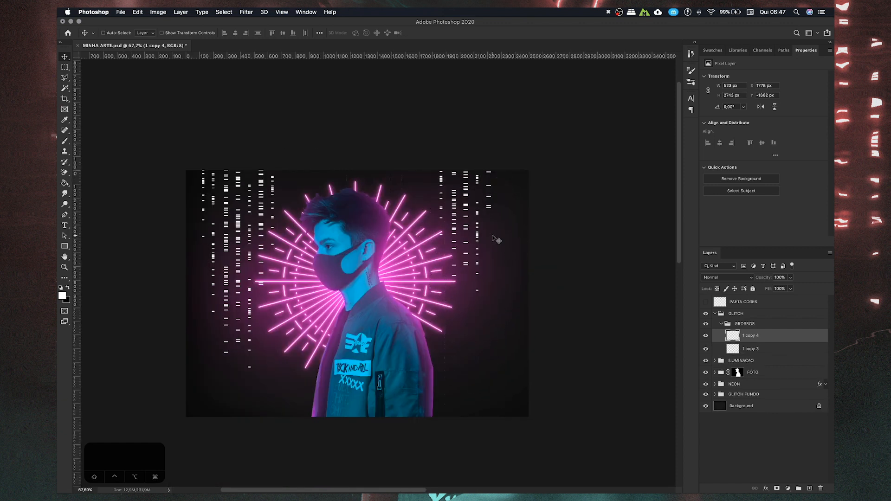
left_click_drag(493, 232, 514, 251)
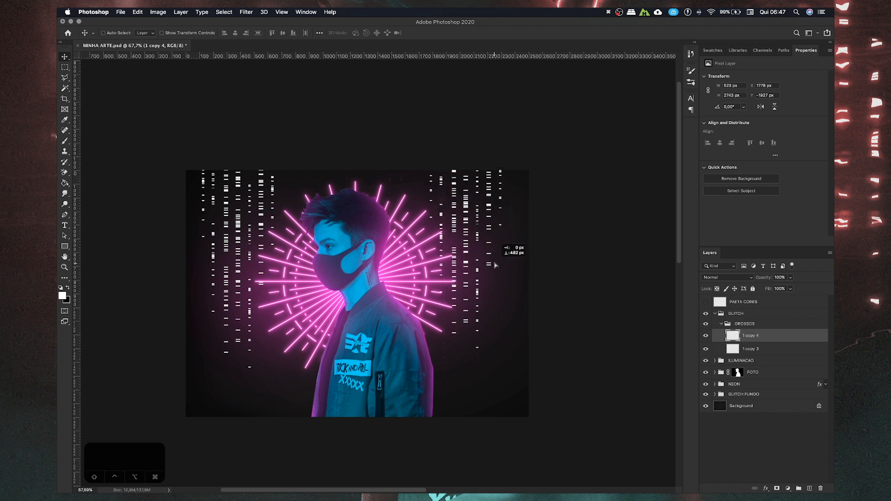
- Raise the left slice layer along the canvas's top edge and adjust the right slice layer's position
left_click(748, 350)
left_click_drag(357, 356, 369, 288)
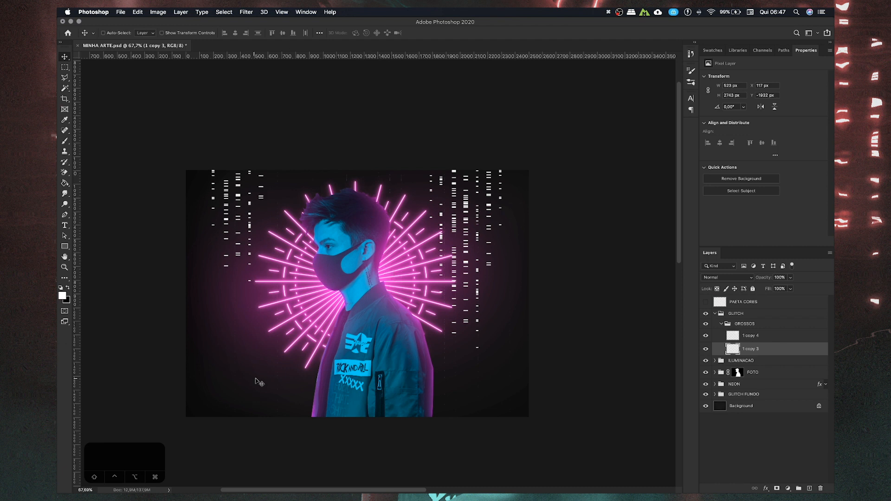
left_click_drag(326, 333, 335, 333)
left_click(761, 336)
left_click_drag(397, 259, 397, 268)
left_click_drag(459, 297, 456, 278)
- Lower the left slice layer again and fine-tune the right one to about X 1734 px, Y -1654 px
left_click(761, 349)
left_click_drag(478, 320, 480, 334)
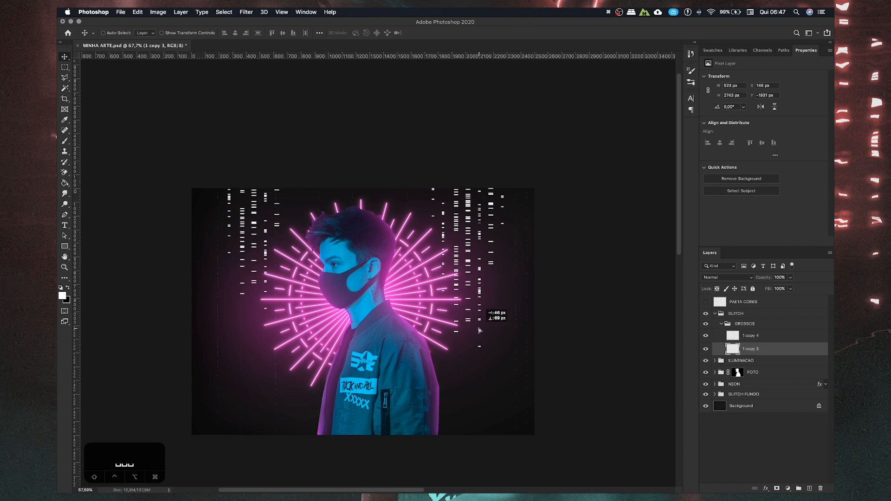
left_click_drag(351, 297, 381, 343)
mouse_move(303, 321)
left_mouse_down()
mouse_move(298, 299)
mouse_move(304, 310)
left_mouse_up()
left_click(761, 336)
left_click_drag(557, 281, 554, 272)
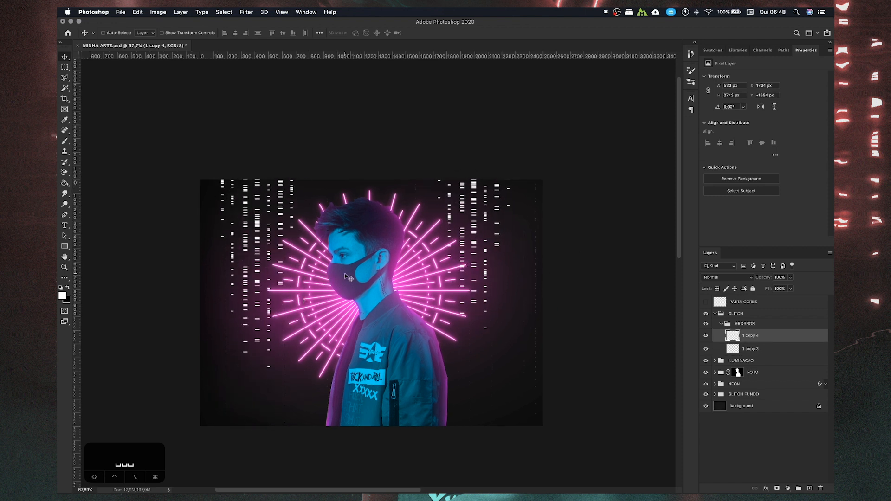
left_click_drag(345, 276, 352, 269)
left_click_drag(351, 269, 354, 260)
- Try copying the NEON group's glow effects onto the right slice layer, and undo it
left_click_drag(424, 297, 443, 275)
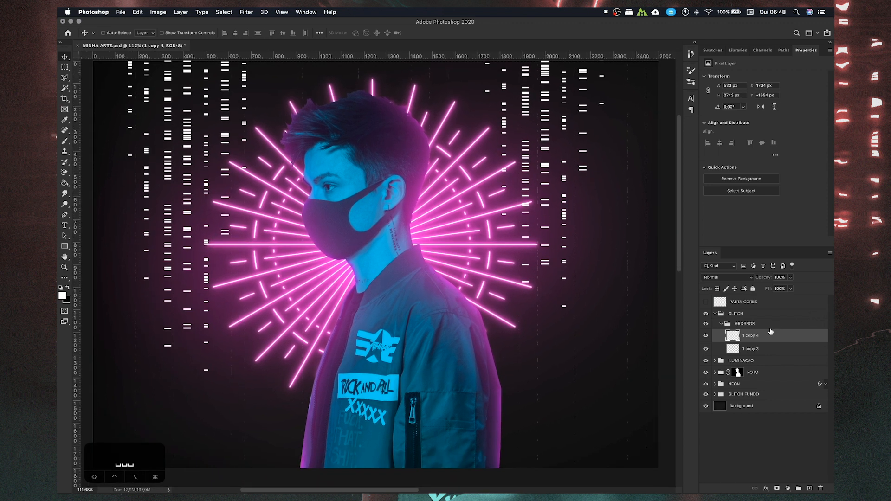
scroll(537, 187, "up", 2)
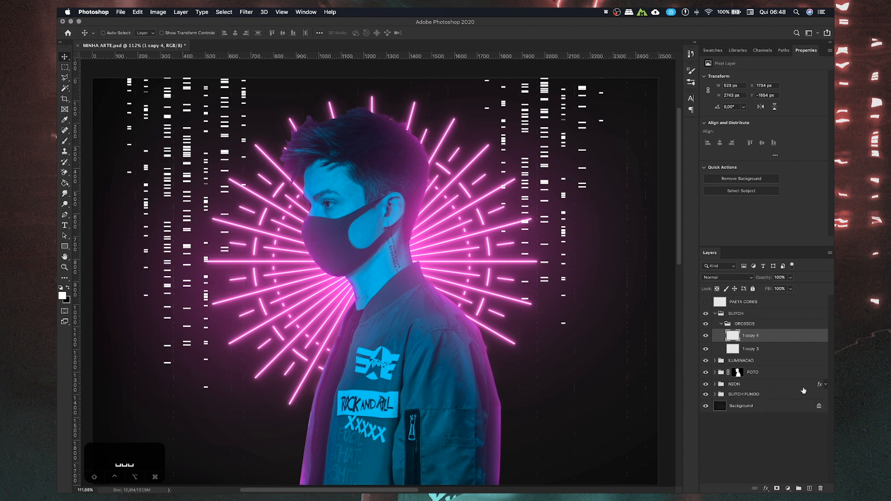
left_click(819, 387)
left_click_drag(819, 387, 819, 336)
scroll(543, 118, "down", 5)
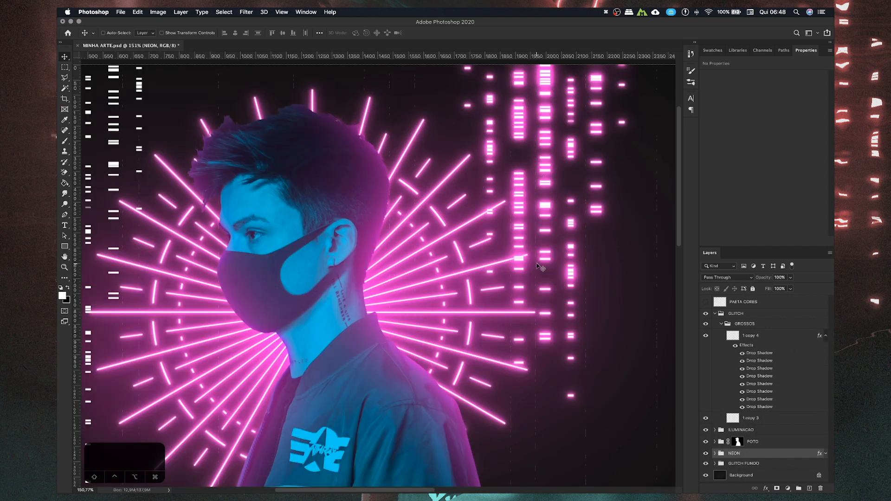
scroll(520, 264, "up", 4)
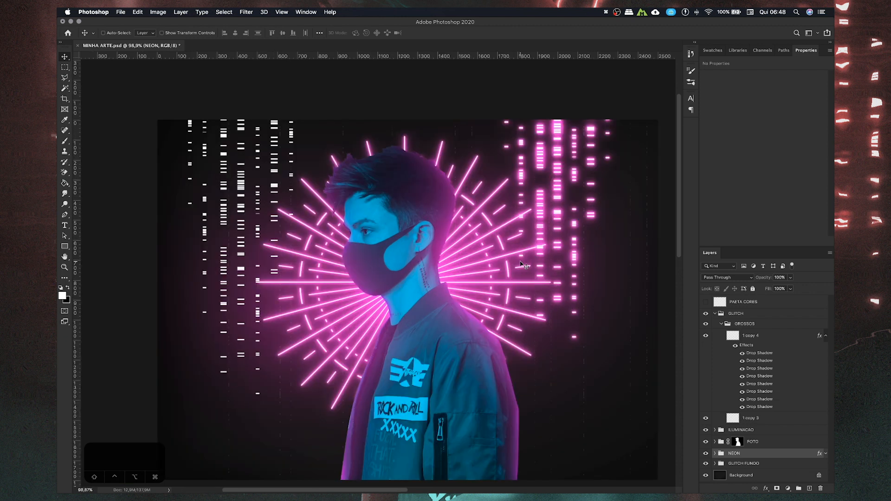
key("super+z")
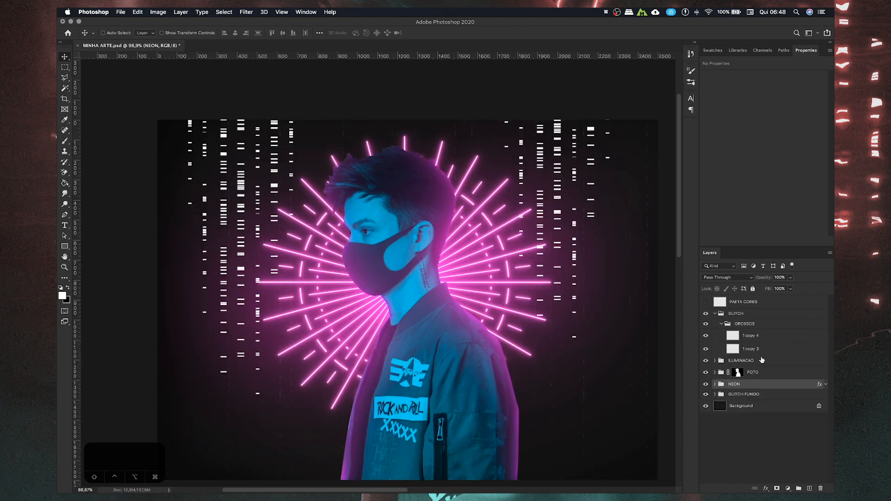
- Rename the right slice layer 2 and the left slice layer 1 in the GROSSOS group
left_click(746, 336)
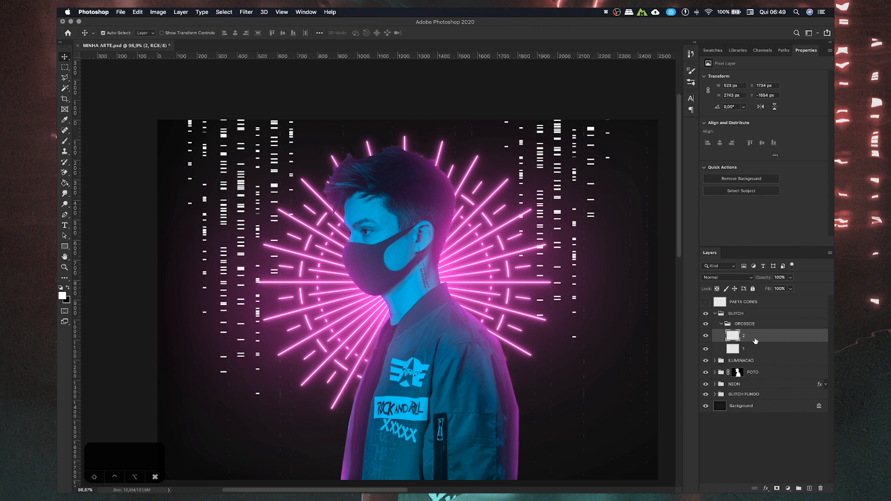
- Duplicate layer 2 in the GROSSOS group and apply a Motion Blur at 0° with a distance of 1125 pixels to the copy
key("super+j")
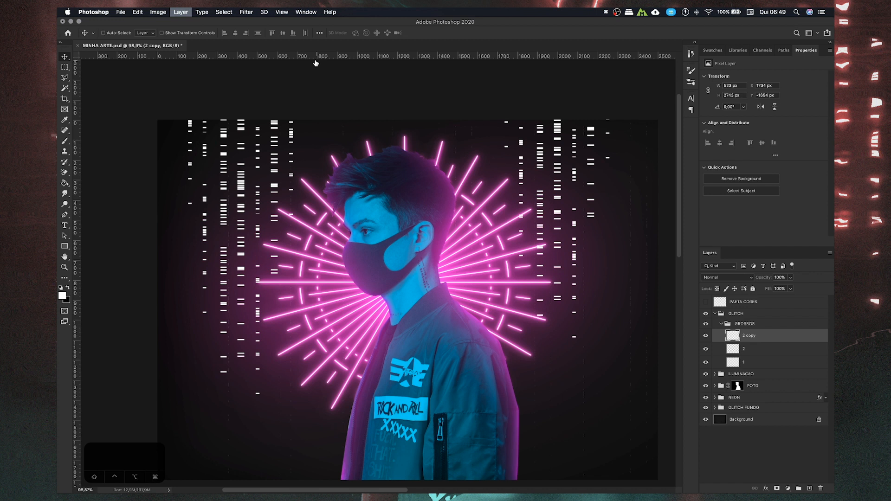
left_click(245, 12)
mouse_move(275, 109)
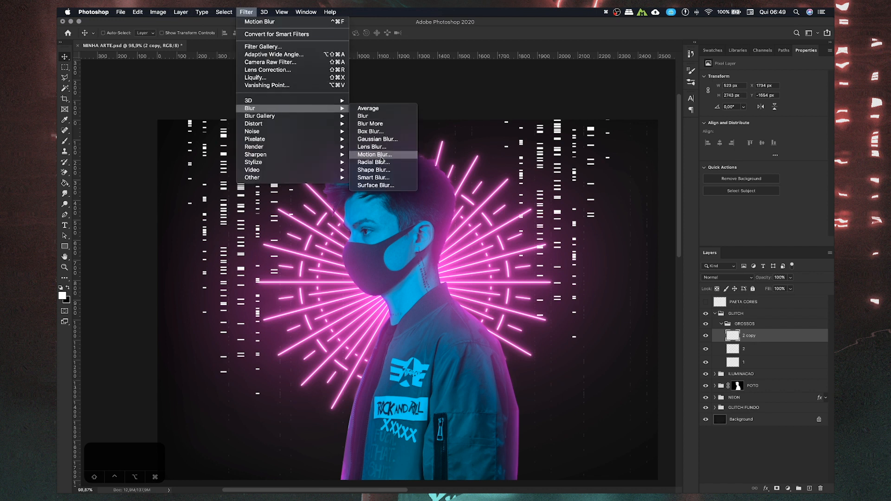
left_click(381, 155)
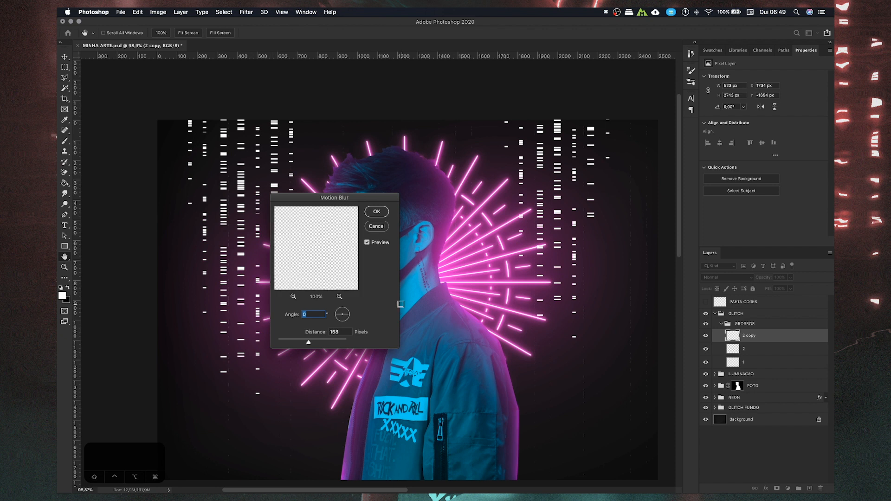
left_click_drag(303, 342, 301, 342)
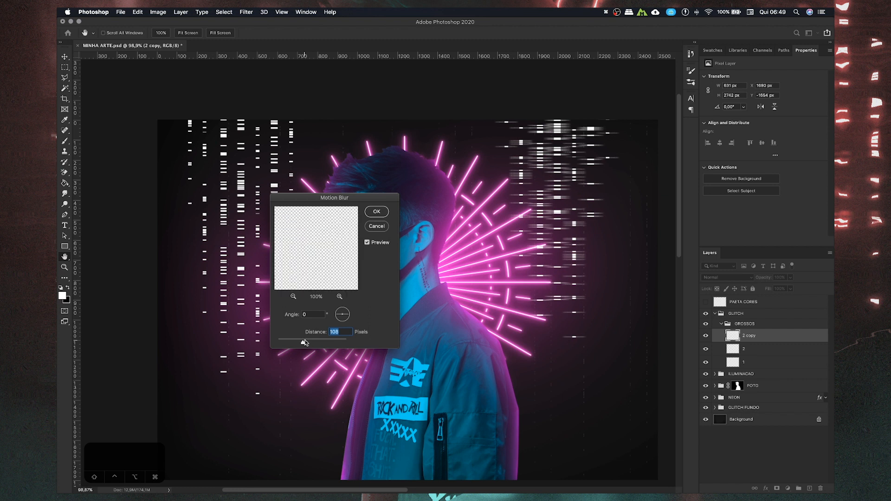
left_click_drag(309, 342, 337, 343)
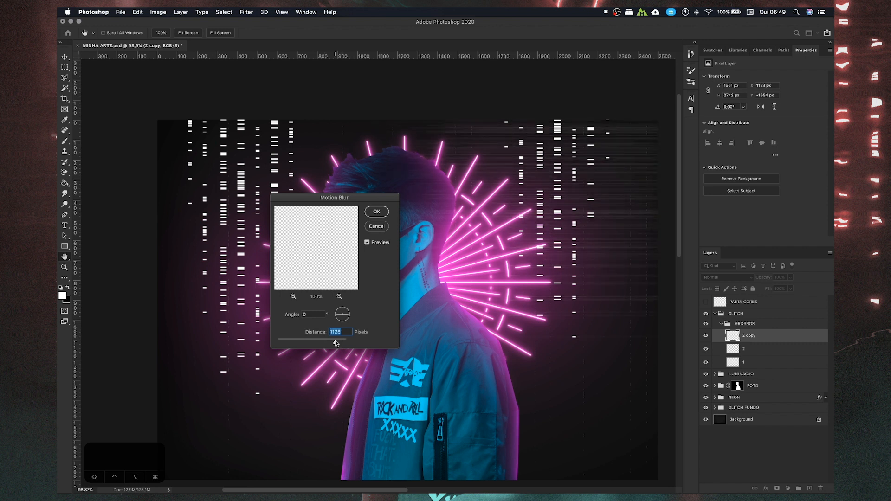
left_click(374, 212)
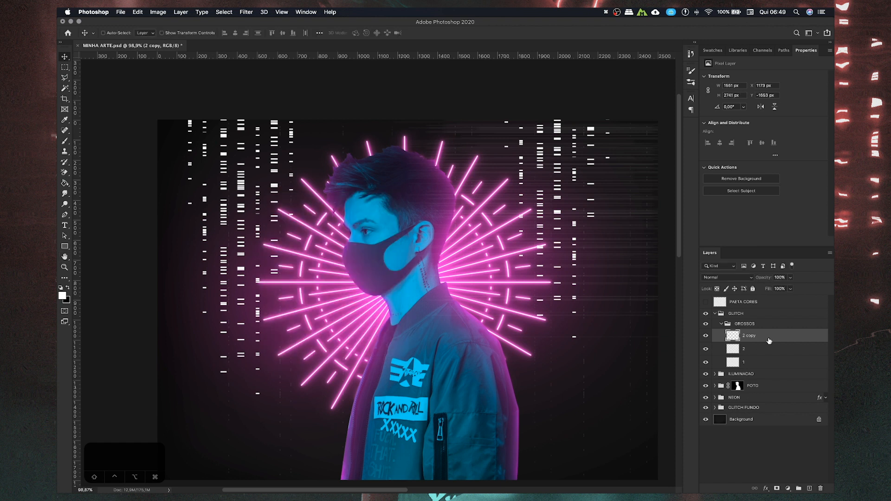
- Duplicate layer 1 in the GROSSOS group and reapply the last Motion Blur to the copy
left_click(757, 348)
left_click(756, 363)
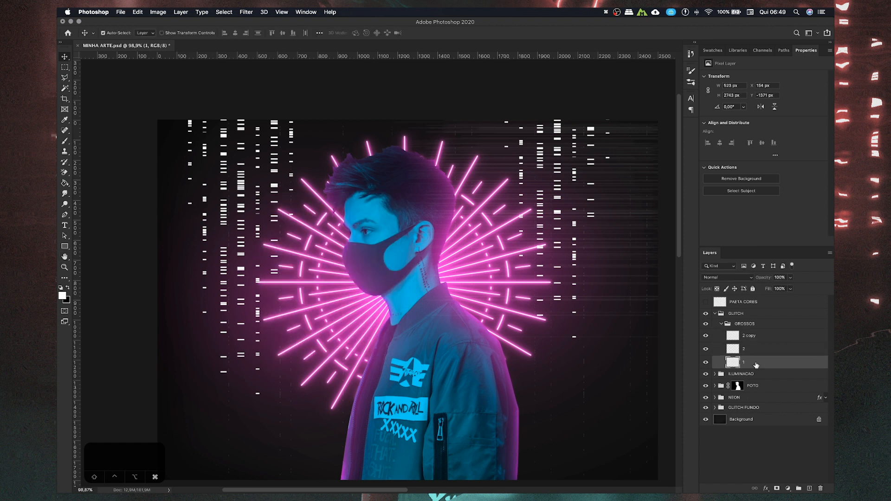
key("super+j")
left_click(247, 13)
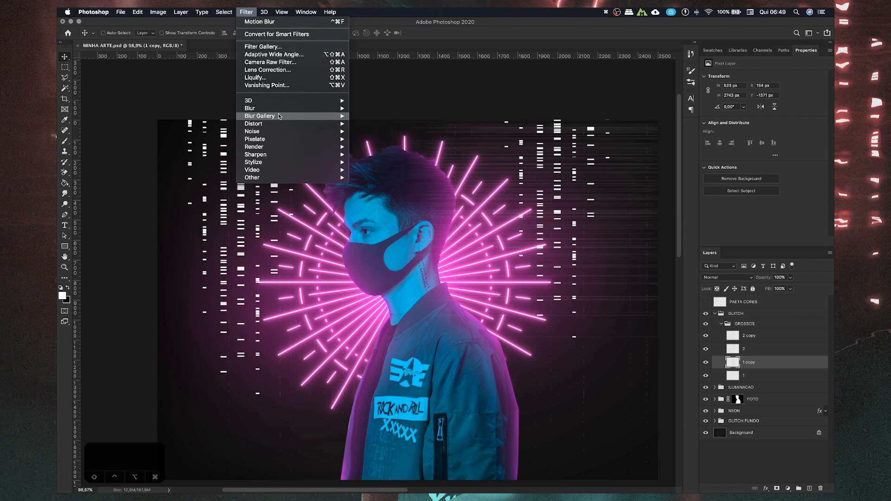
left_click(260, 21)
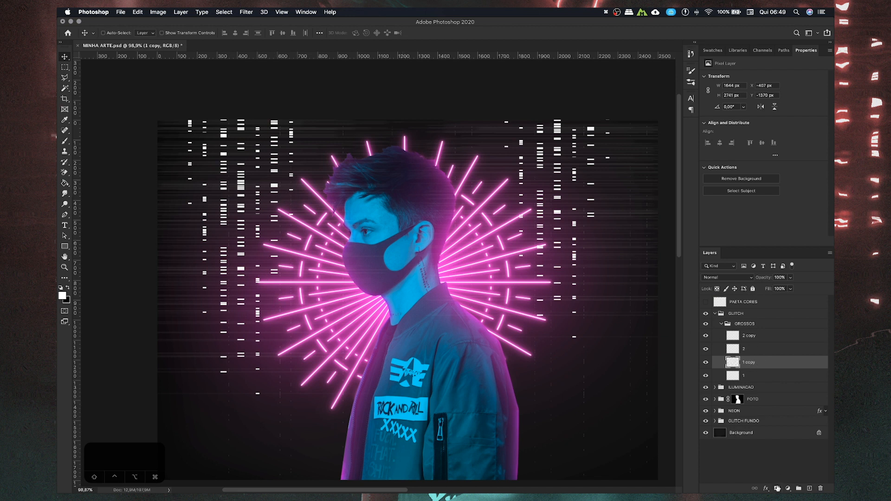
- Add a layer mask to the blurred 1 copy and paint black with a 1000 px soft brush to hide its streaks over the man
left_click(776, 488)
left_click(60, 144)
right_click(345, 246)
mouse_move(392, 269)
left_mouse_down()
mouse_move(368, 270)
mouse_move(414, 252)
left_mouse_up()
left_click(390, 166)
key("bracketright")
key("bracketright")
key("bracketright")
key("bracketright")
key("bracketright")
key("bracketright")
key("bracketright")
left_click(422, 180)
key("bracketright")
left_click_drag(399, 249, 323, 309)
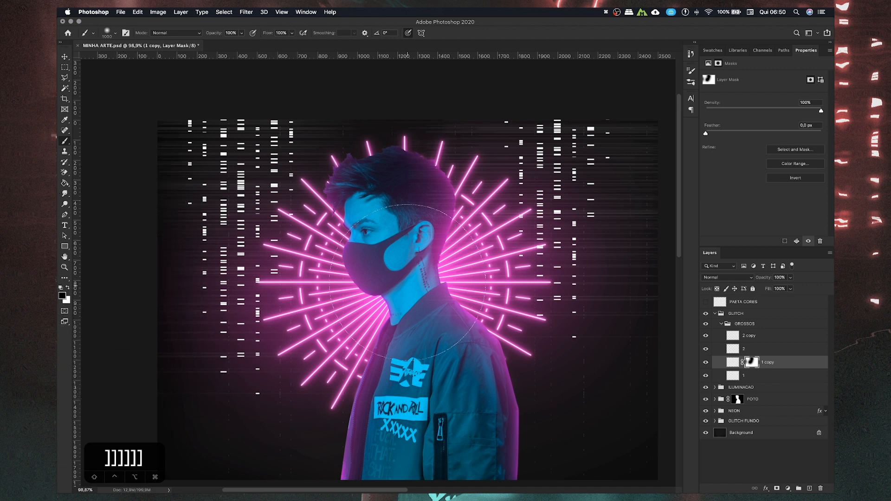
- Add a layer mask to the blurred 2 copy and paint black over the man to hide its streaks there
key("x")
left_click(750, 339)
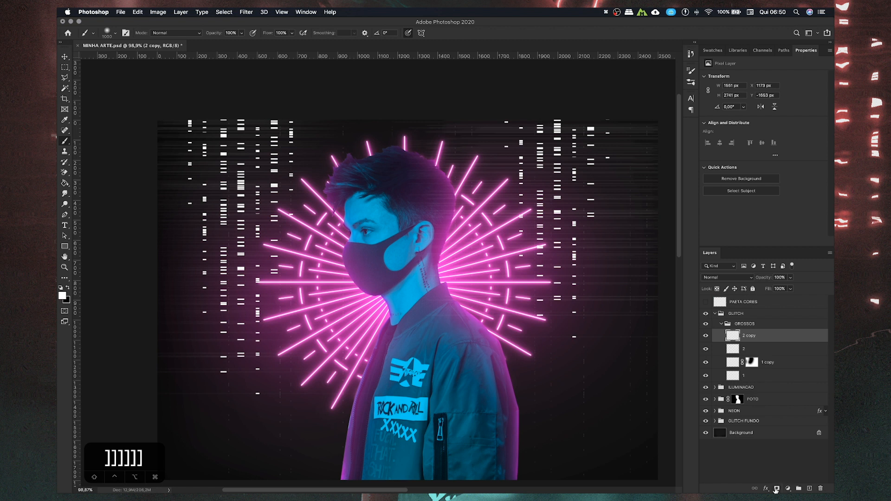
left_click(776, 489)
key("x")
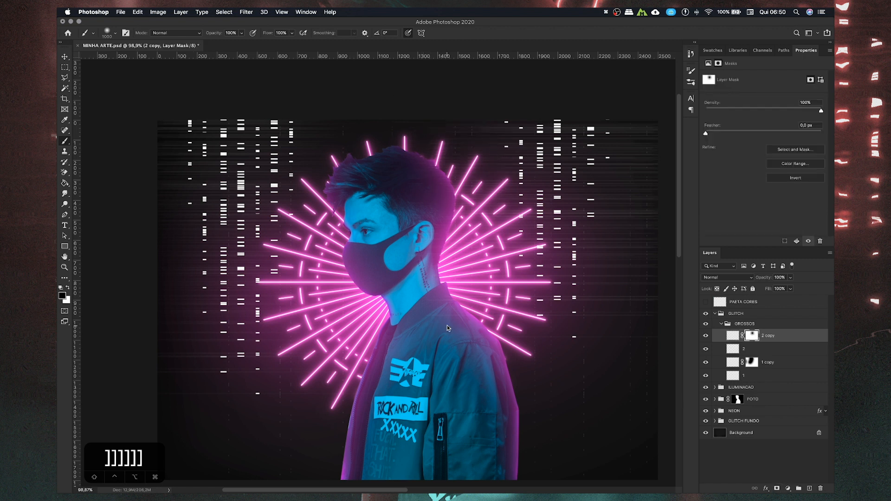
left_click_drag(590, 307, 516, 334)
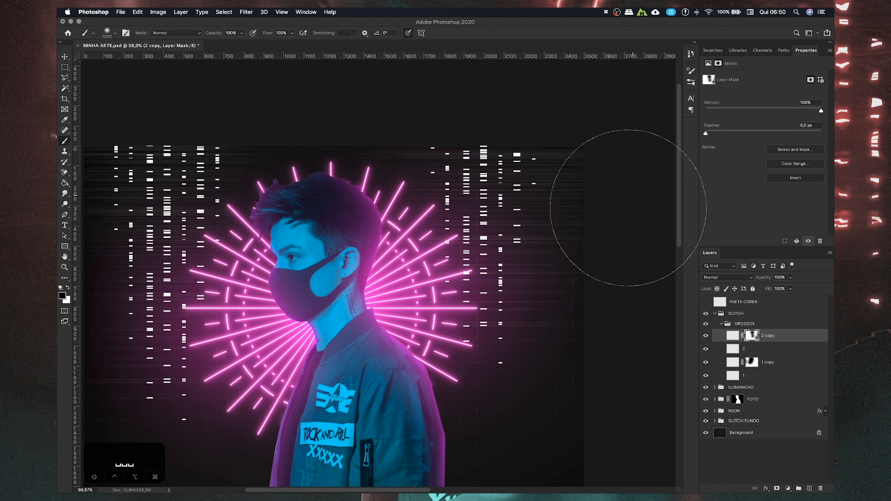
left_click_drag(312, 265, 356, 238)
scroll(358, 290, "down", 5)
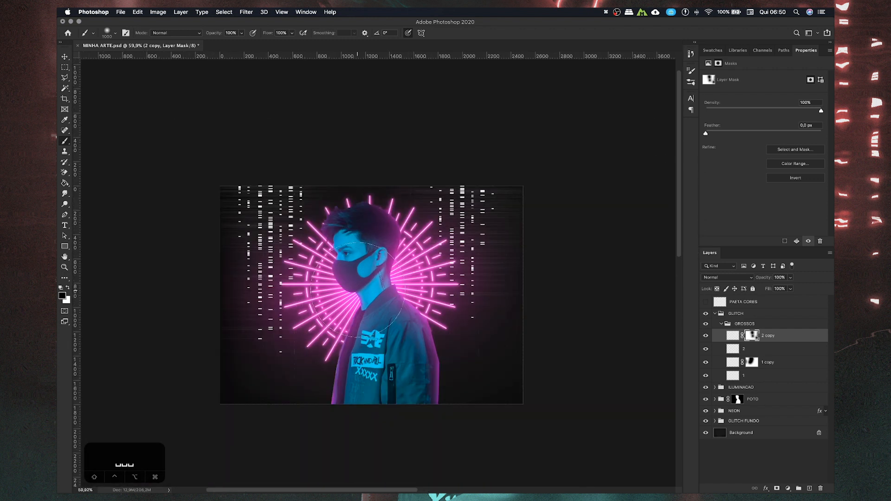
scroll(357, 289, "down", 2)
scroll(359, 284, "up", 7)
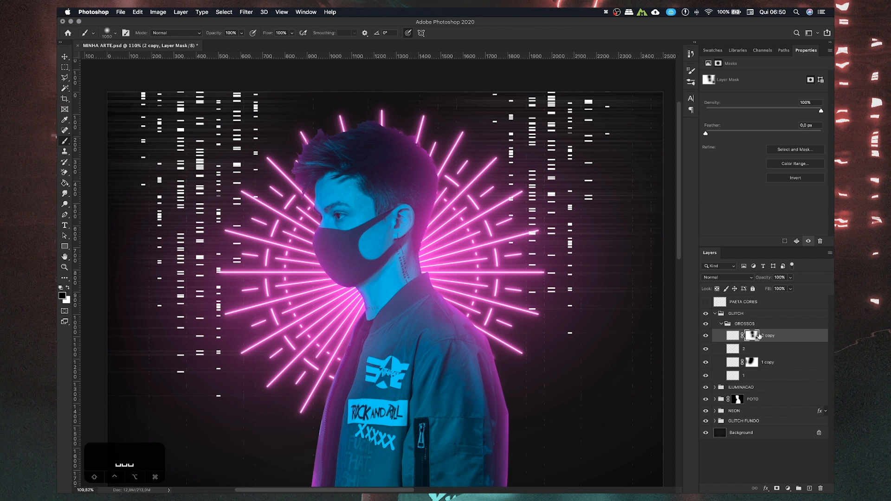
- Show the colour palette layer and rename both masked blur copies in the GROSSOS group to BRILHO
left_click(771, 337)
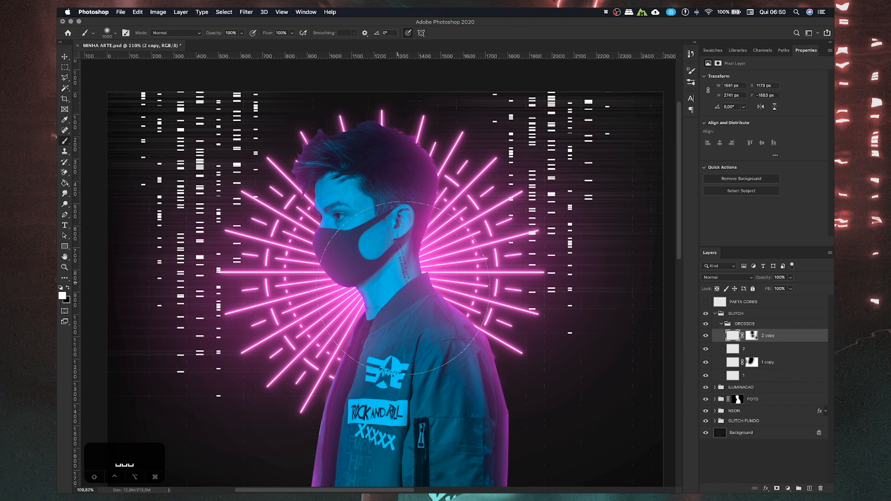
left_click(704, 302)
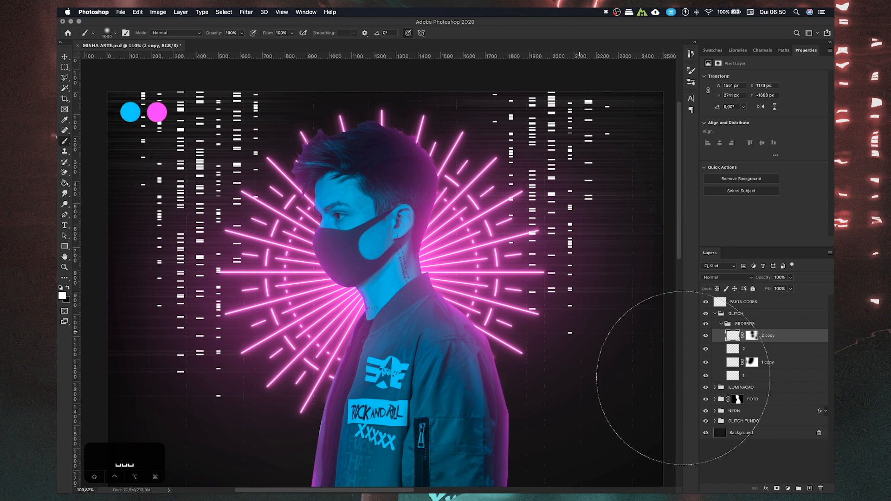
double_click(768, 336)
type("BRILHO")
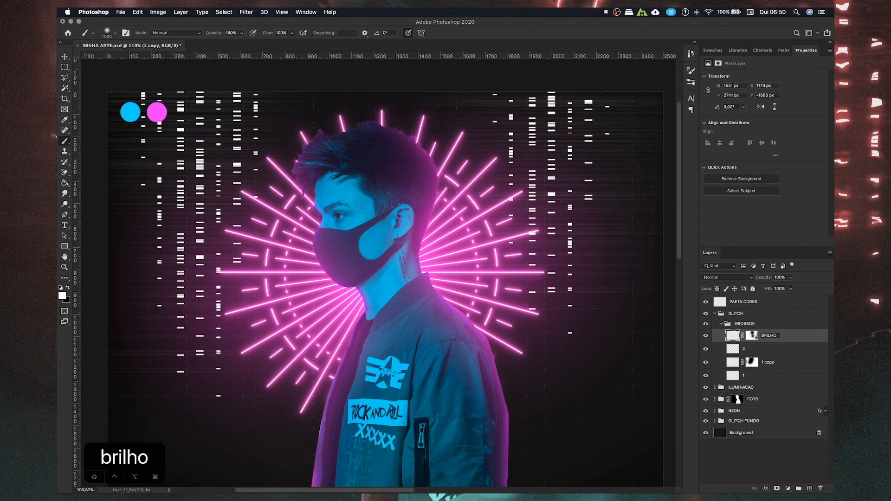
key("Return")
double_click(767, 362)
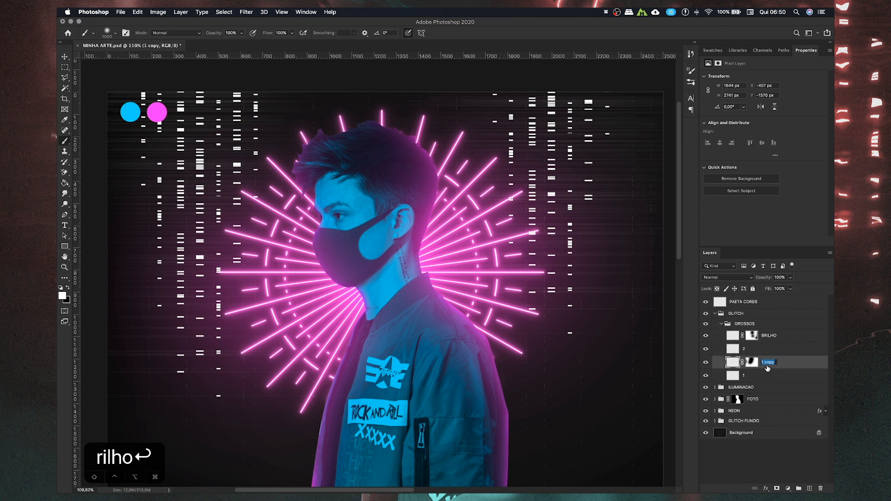
type("BRILHO")
key("Return")
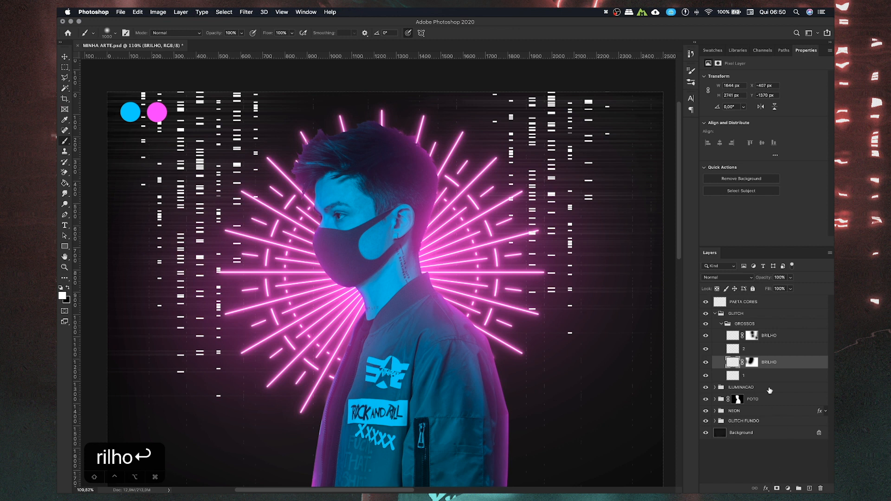
- Add a Color Overlay to the lower BRILHO layer using pink ff1efc sampled from the palette's pink circle
left_click(771, 490)
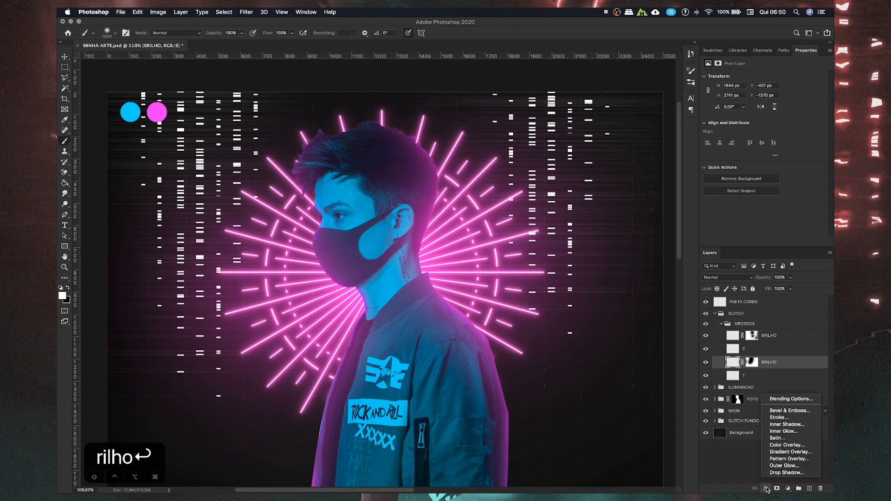
left_click(783, 446)
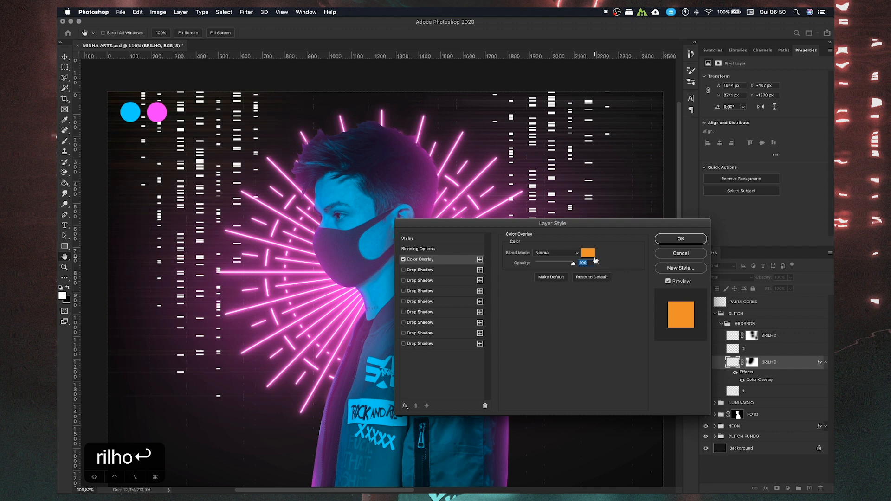
left_click(592, 254)
left_click(152, 112)
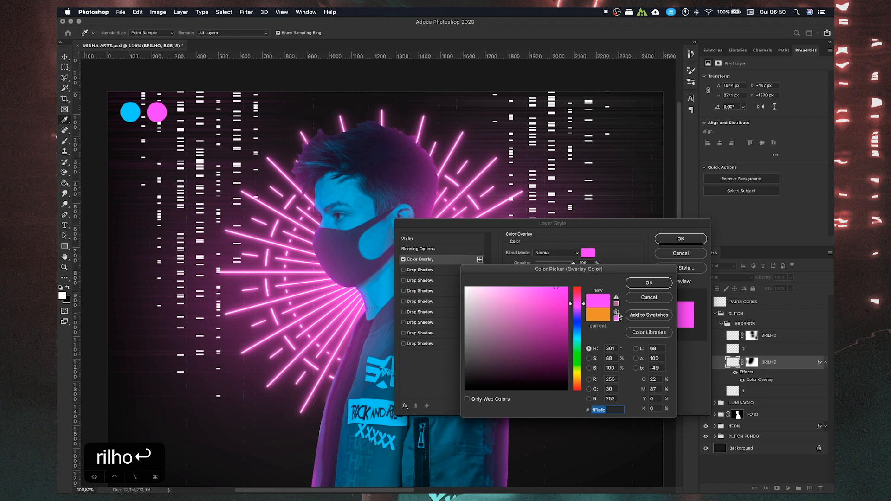
left_click(645, 285)
left_click(671, 239)
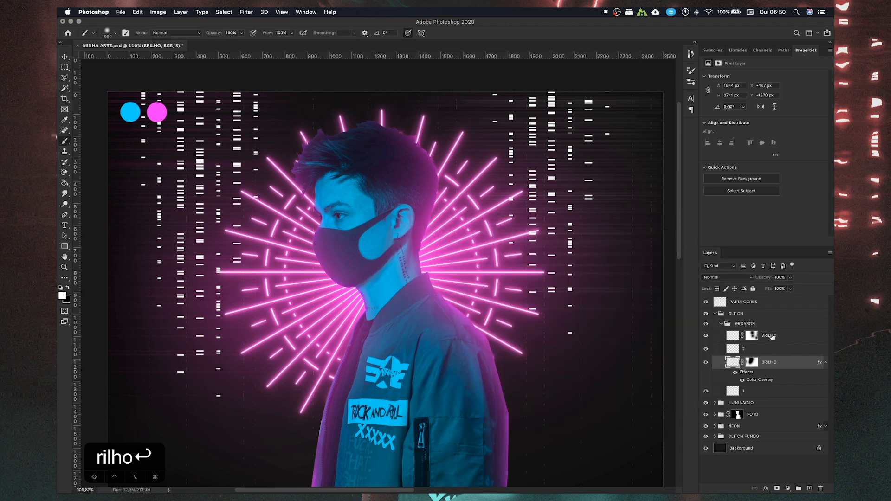
- Copy the Color Overlay effect to the upper BRILHO layer and collapse the effect lists of both layers
left_click_drag(820, 364, 820, 338)
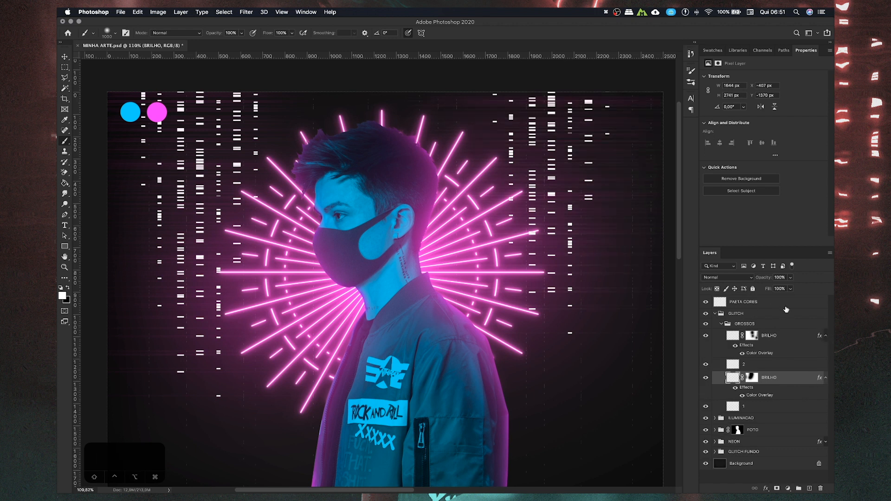
left_click(825, 336)
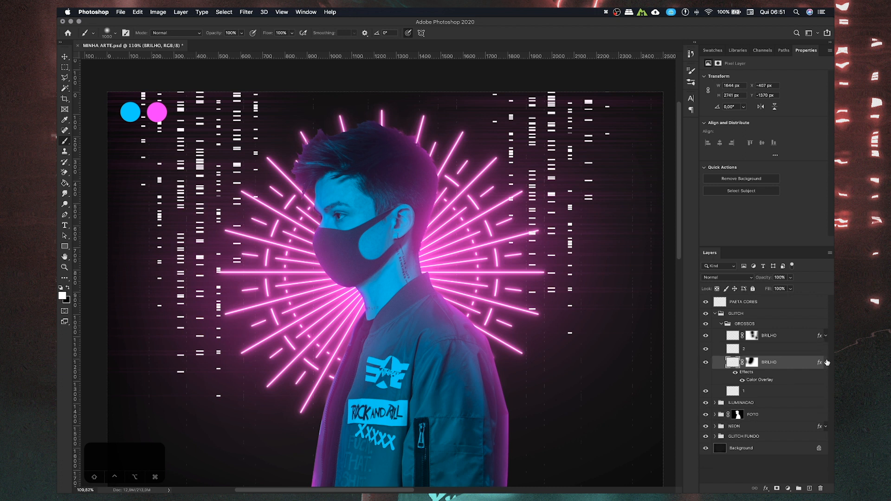
left_click(826, 363)
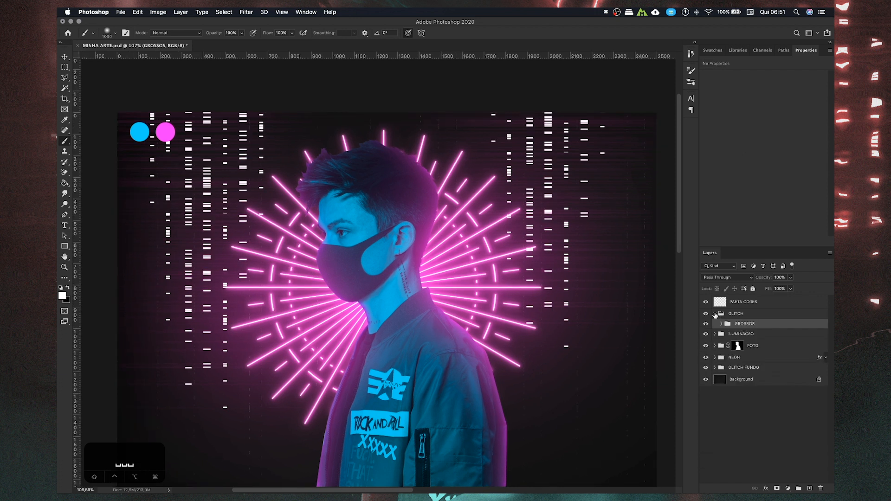
- Collapse the GLITCH group and create a new layer above Layer 5 copy inside the ILUMINACAO group
left_click(715, 313)
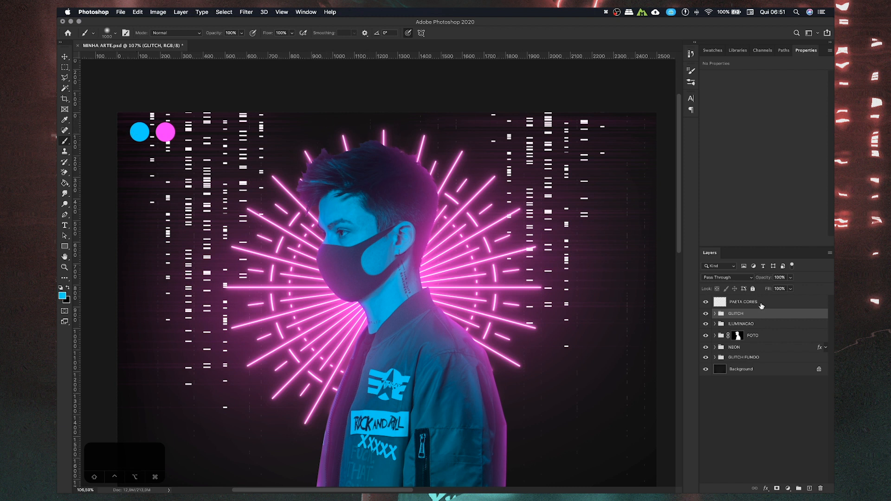
left_click(738, 324)
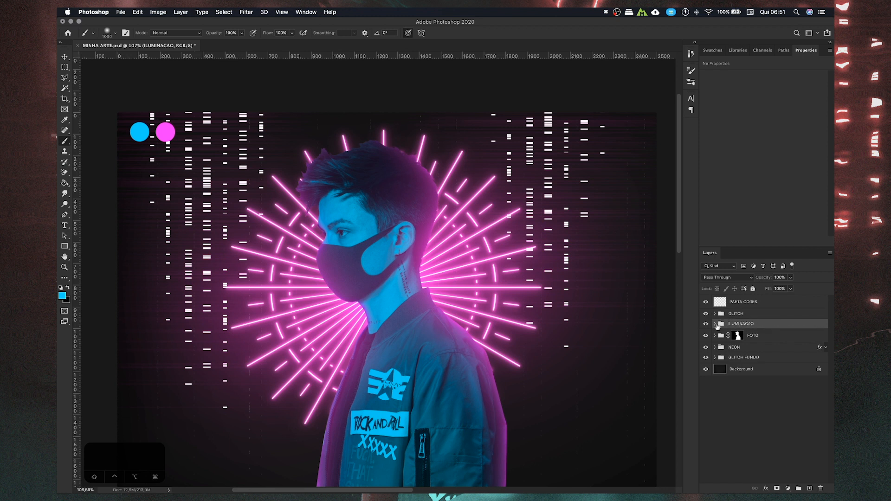
left_click(715, 324)
left_click(745, 337)
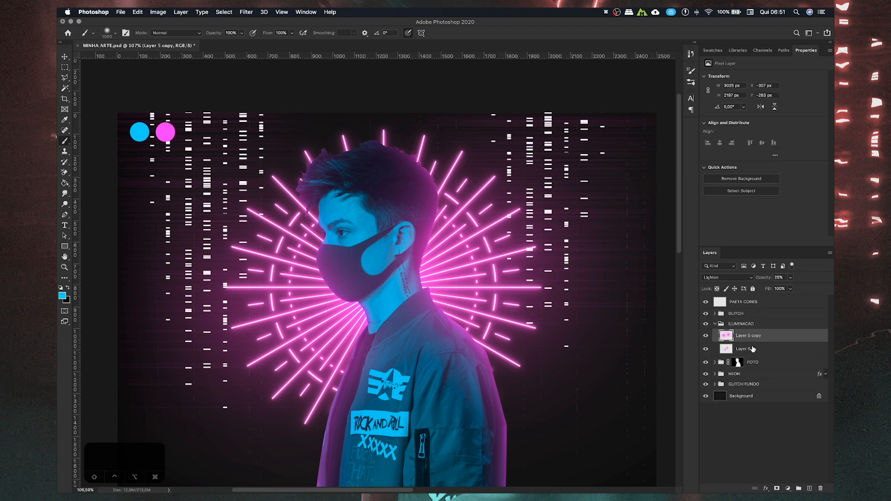
left_click(809, 489)
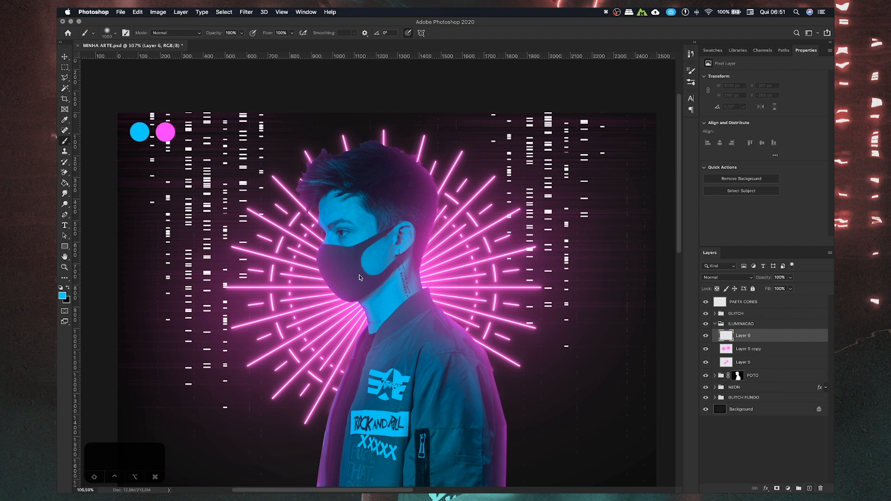
- Paint soft blue light on Layer 6 from outside the canvas along its upper and side edges with a 2800 px soft round brush
key("bracketright")
key("bracketright")
key("bracketright")
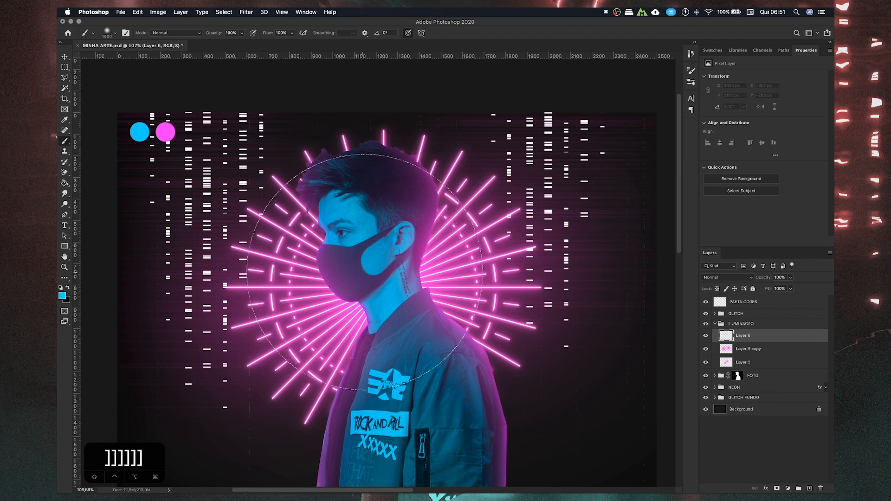
scroll(366, 270, "down", 3)
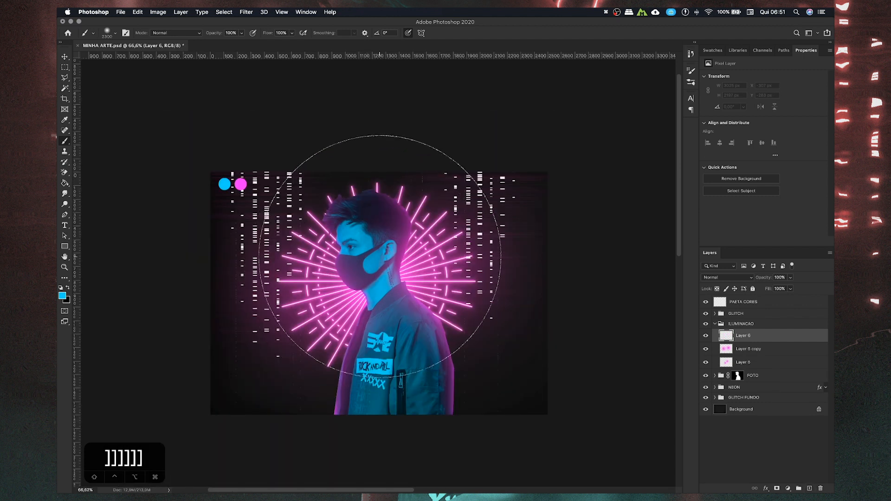
right_click(388, 276)
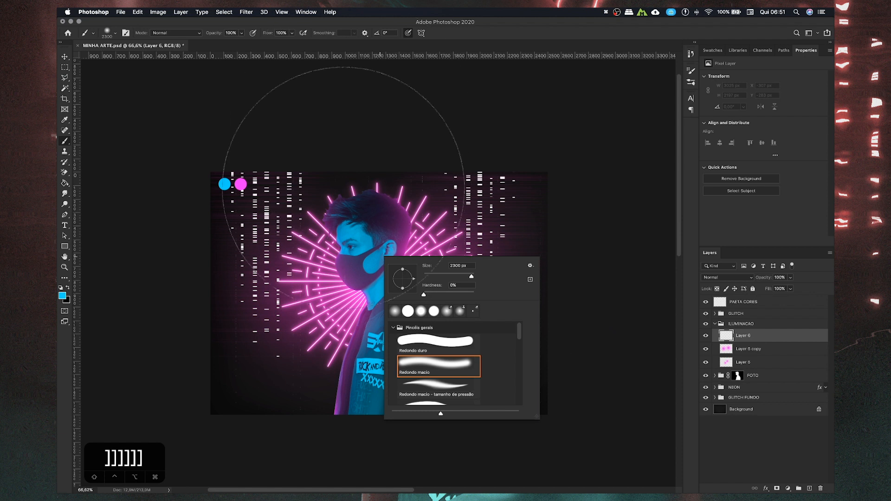
scroll(345, 207, "down", 3)
left_click(324, 136)
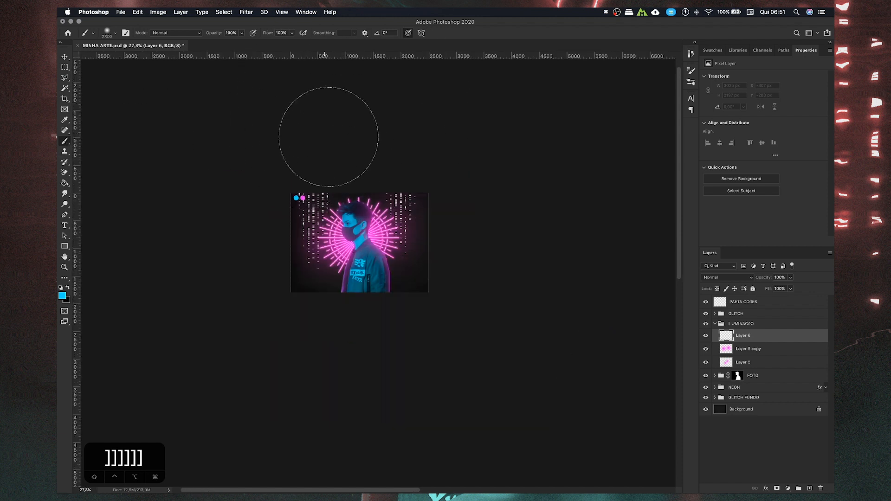
key("bracketright")
key("bracketright")
key("bracketright")
left_click(356, 128)
key("bracketright")
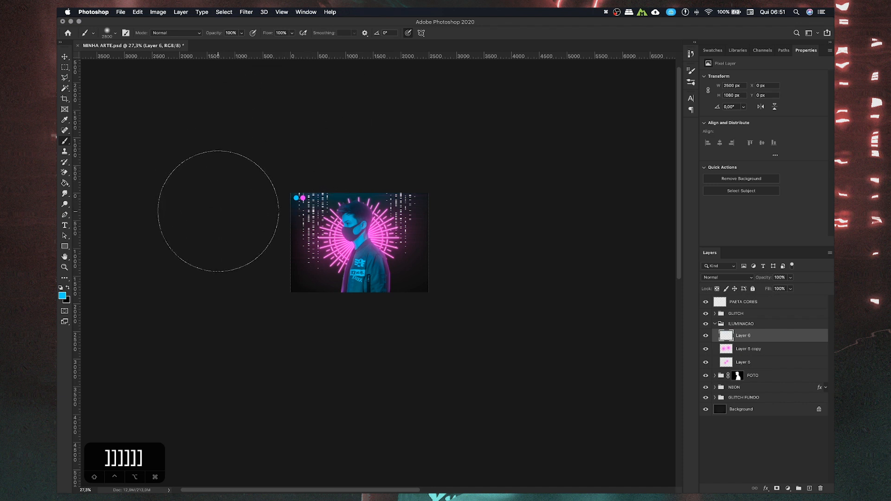
left_click(214, 226)
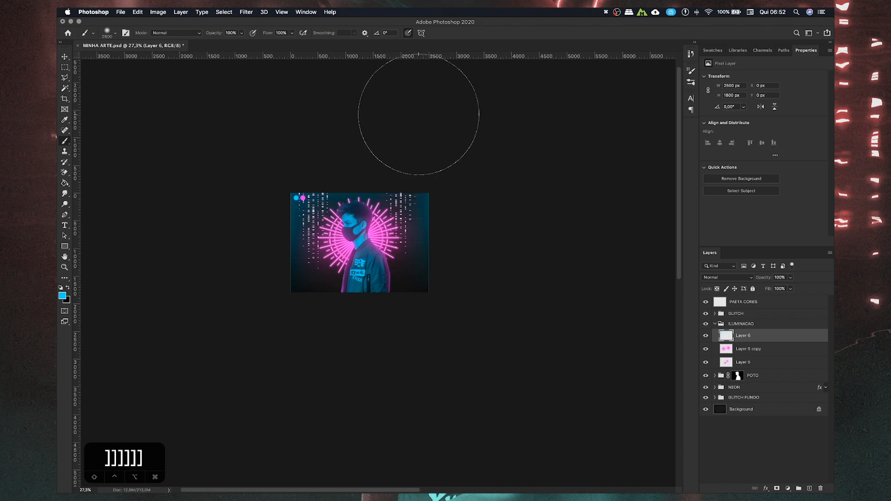
- Set the blend mode of Layer 6 to Soft Light
scroll(355, 187, "up", 10)
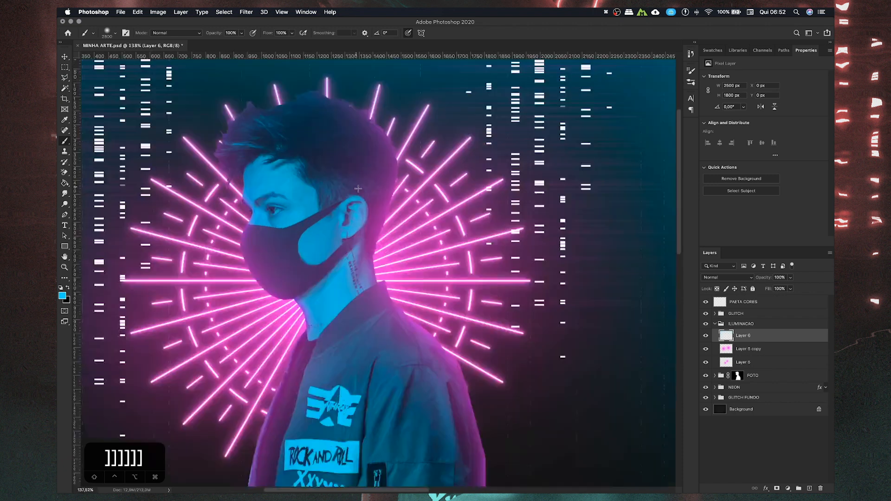
left_click_drag(352, 186, 386, 174)
scroll(385, 173, "down", 3)
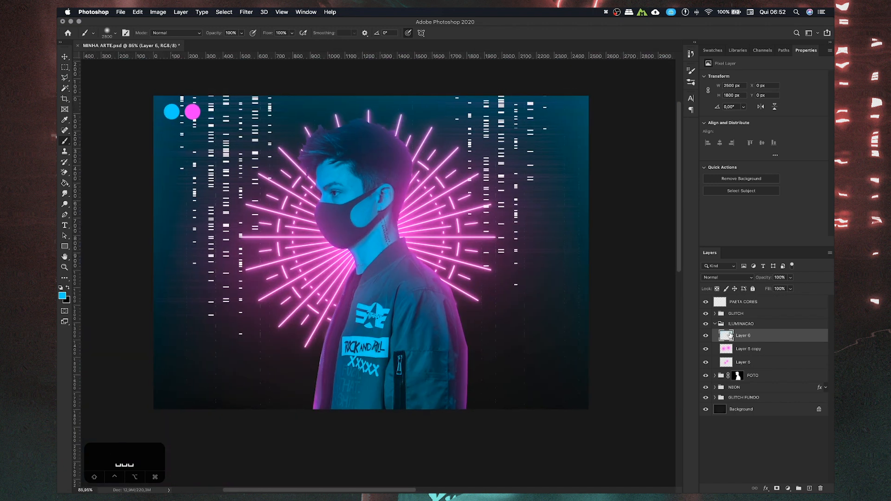
left_click(729, 278)
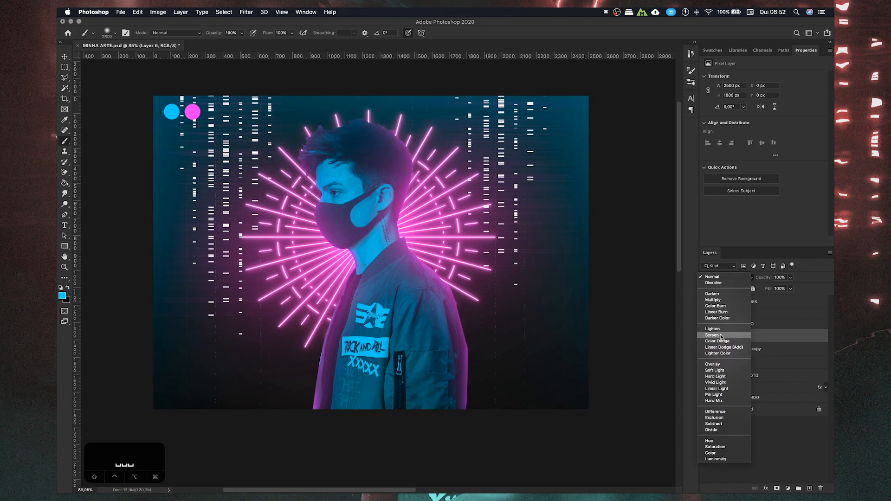
left_click(722, 373)
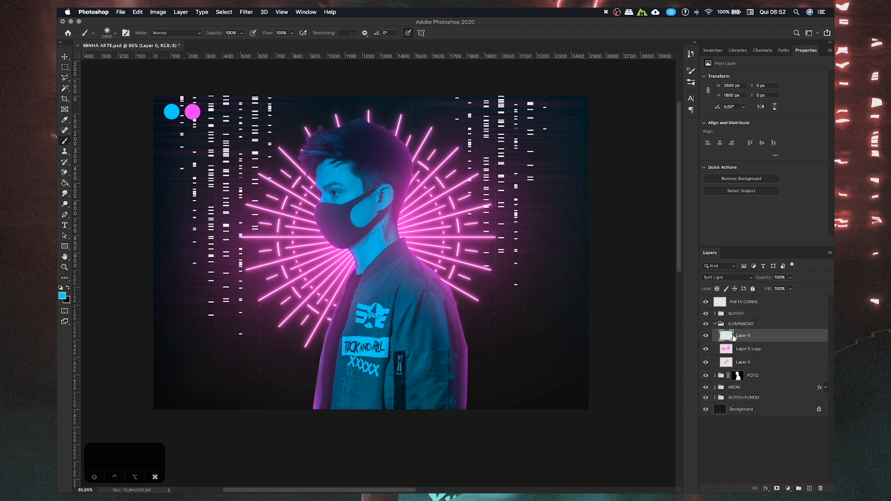
- Duplicate Layer 6, flip the copy horizontally and vertically, and enlarge it to about 3178 by 2288 px so it extends beyond the canvas
key("super+j")
scroll(512, 297, "down", 3)
key("super+t")
left_click_drag(599, 193, 339, 326)
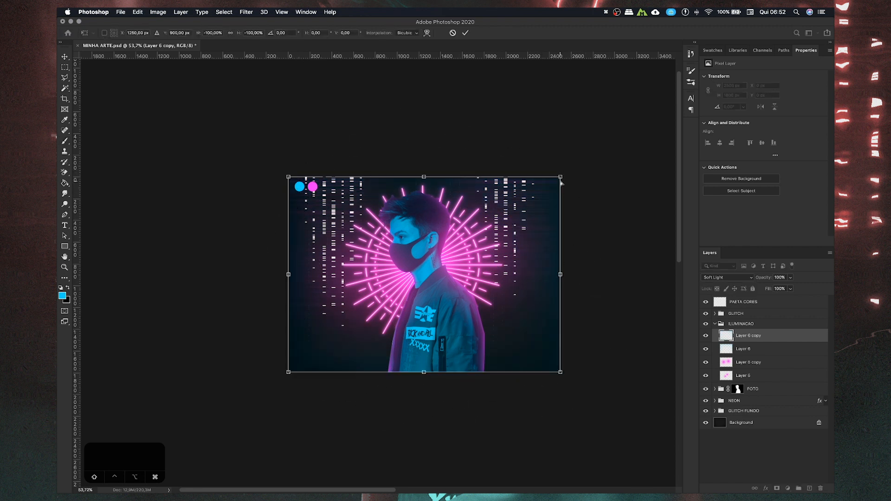
left_click_drag(560, 176, 594, 149)
left_click_drag(502, 281, 521, 284)
key("Return")
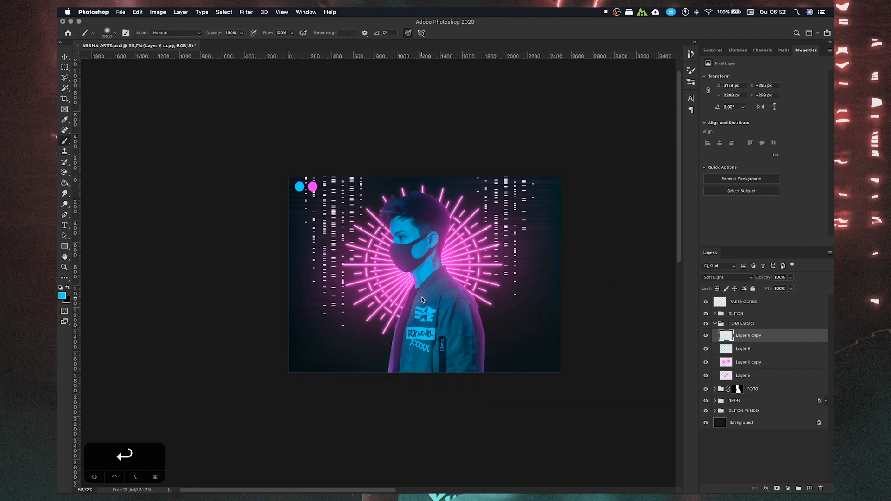
scroll(421, 297, "down", 3)
scroll(388, 252, "up", 5)
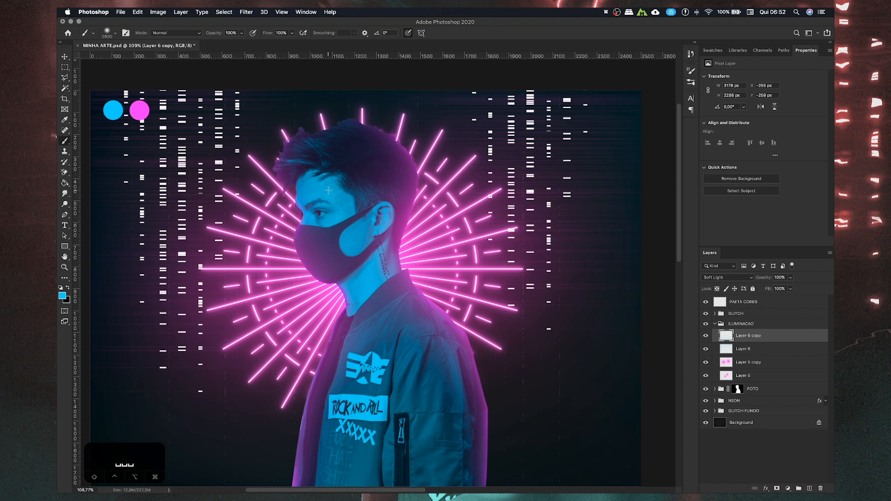
- Collapse the ILUMINACAO group, expand GLITCH and GROSSOS, and add a Drop Shadow effect to layer 2
left_click(715, 323)
left_click(714, 313)
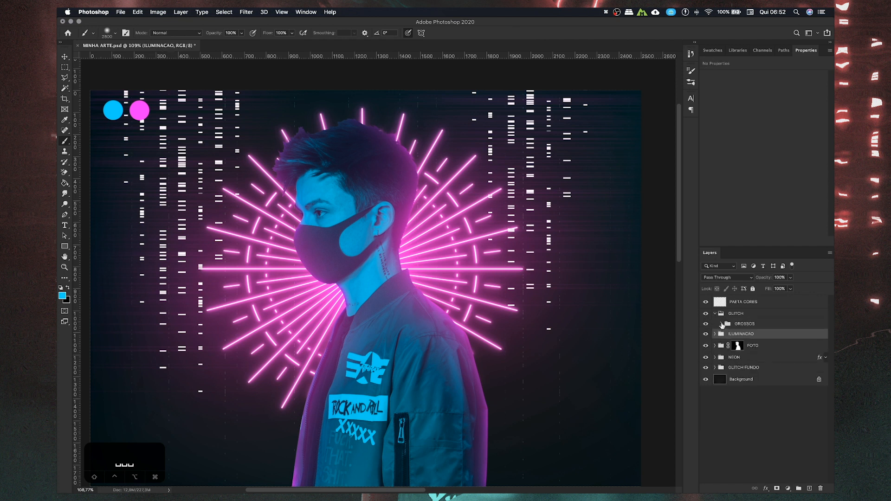
left_click(721, 323)
left_click(753, 351)
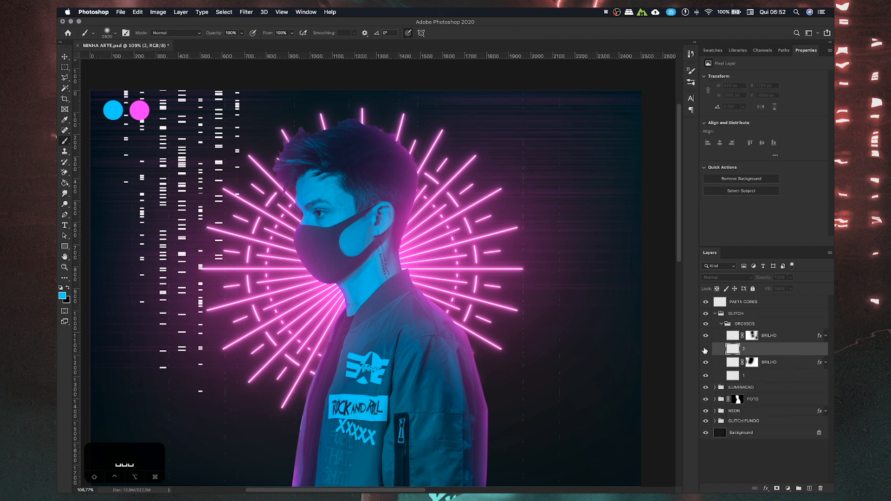
left_click(766, 489)
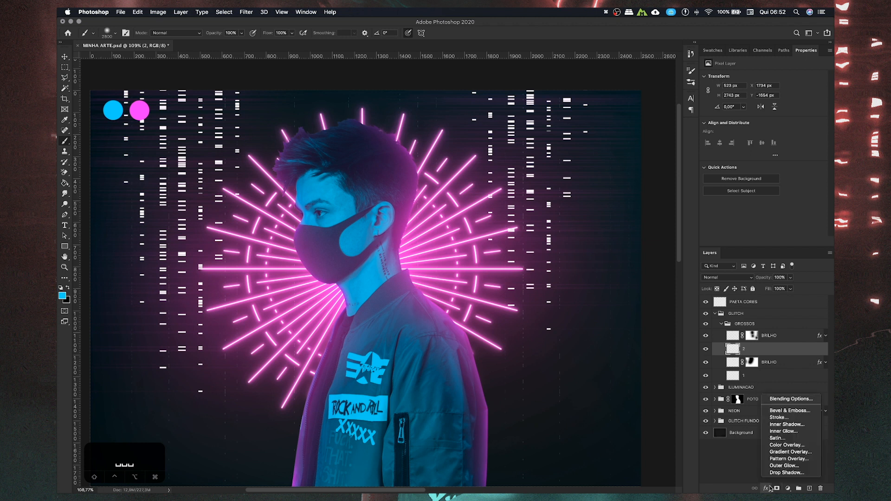
left_click(779, 472)
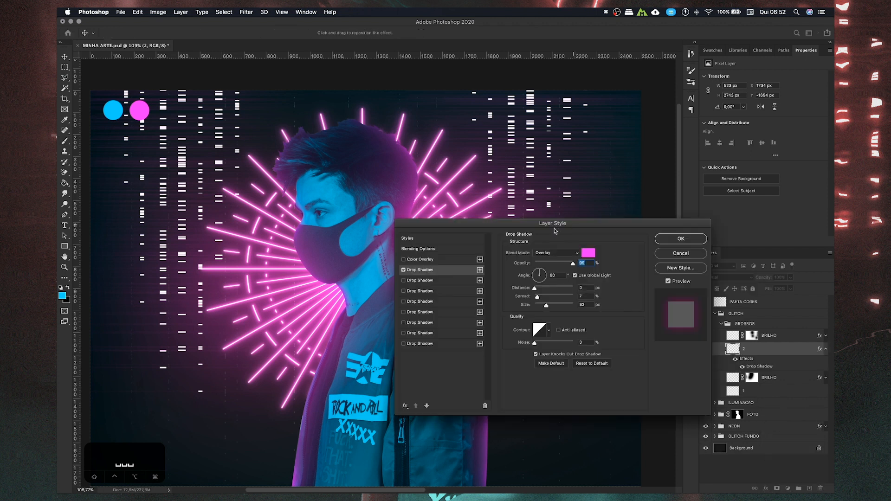
left_click_drag(542, 227, 319, 262)
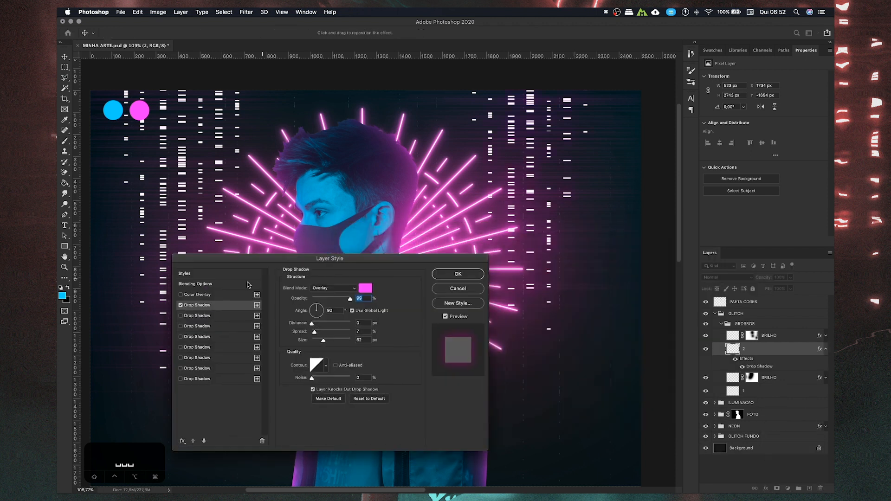
left_click(180, 295)
left_click(181, 316)
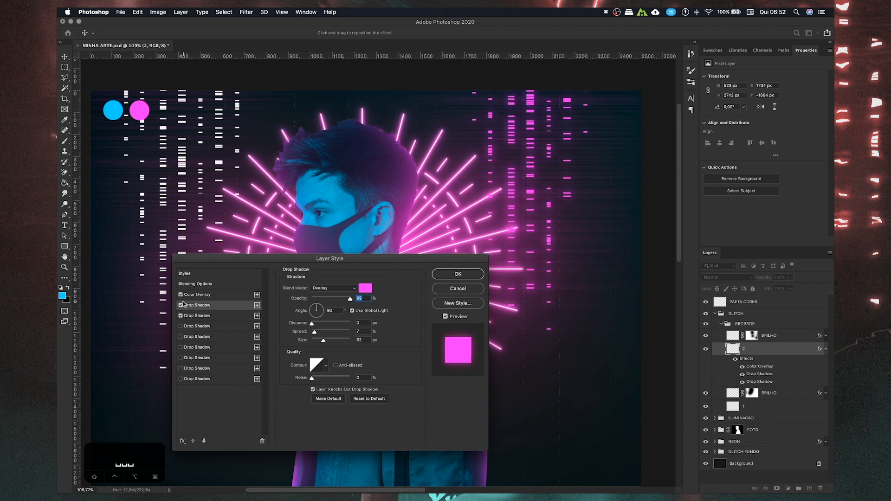
left_click(181, 295)
left_click(181, 327)
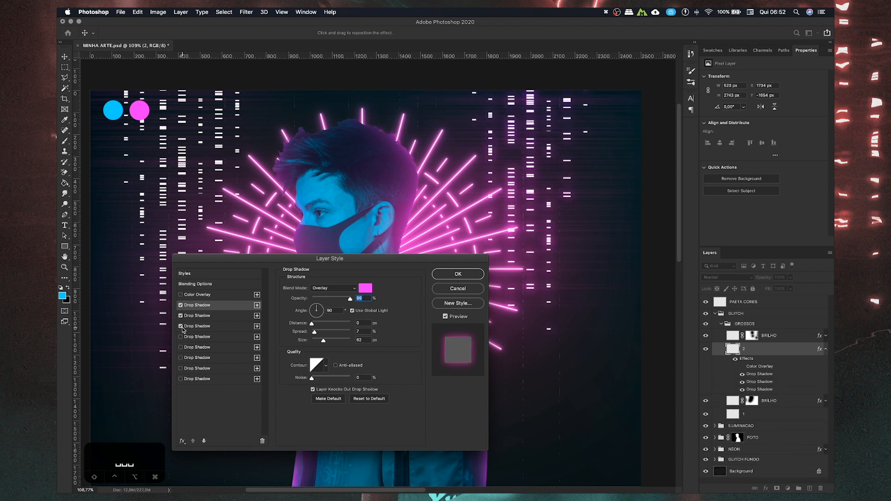
left_click(181, 337)
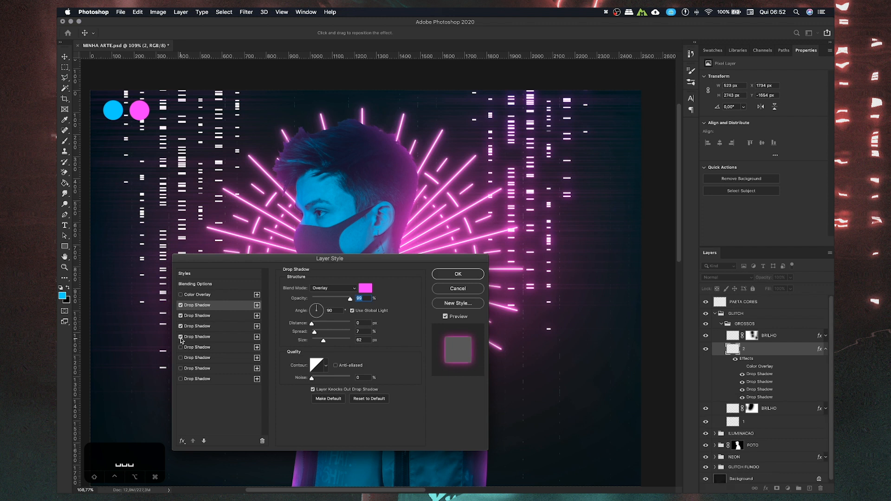
left_click(182, 329)
left_click(180, 326)
left_click(180, 316)
- Give layer 2's Drop Shadow a lighter pink colour, reduce its size to 18 px and raise its spread
left_click(204, 306)
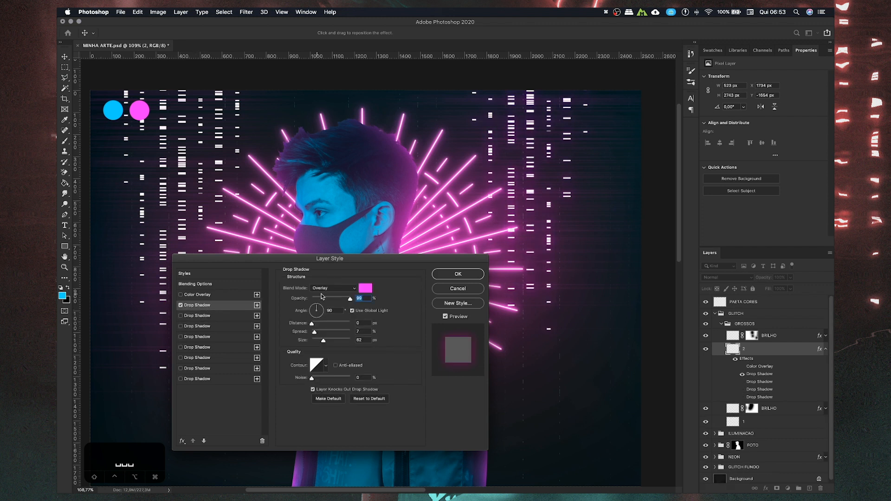
left_click(360, 289)
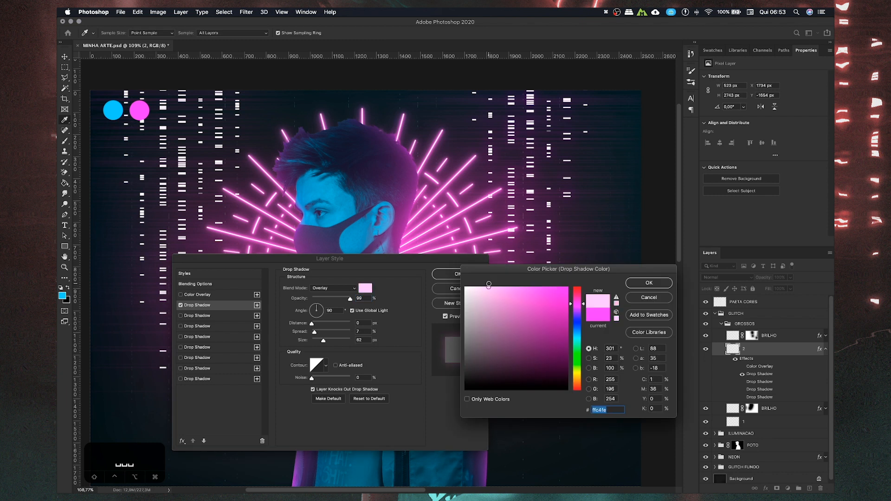
key("Return")
left_click_drag(319, 341, 329, 333)
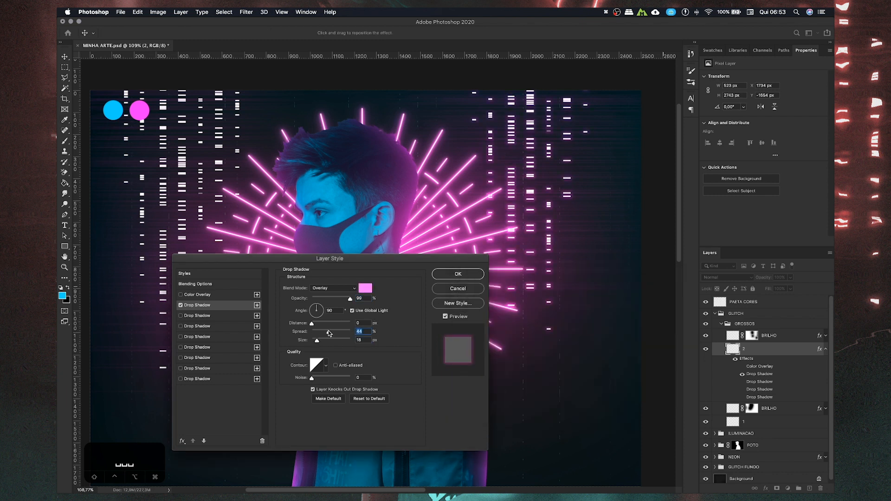
left_click(324, 332)
- Stack two more Drop Shadows on layer 2, one about 108 px with 18% spread and one 68 px, and apply the style
left_click(257, 306)
left_click_drag(320, 341, 328, 341)
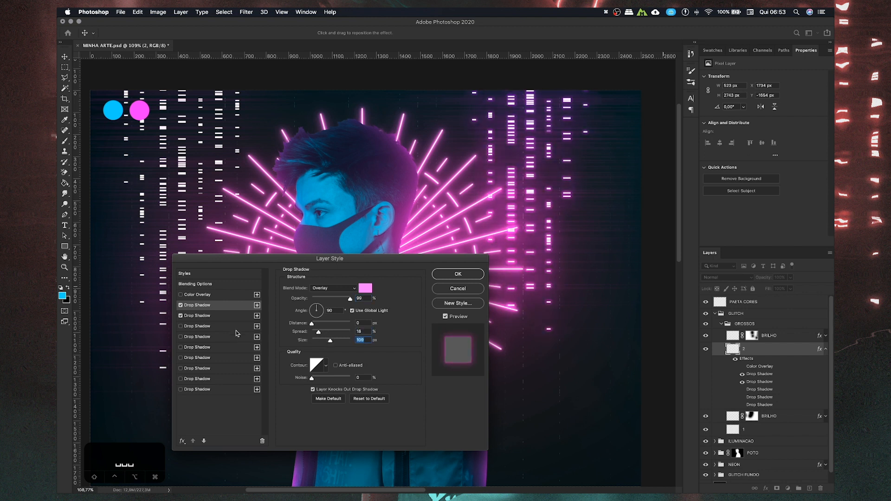
left_click(257, 307)
left_click_drag(317, 332, 314, 332)
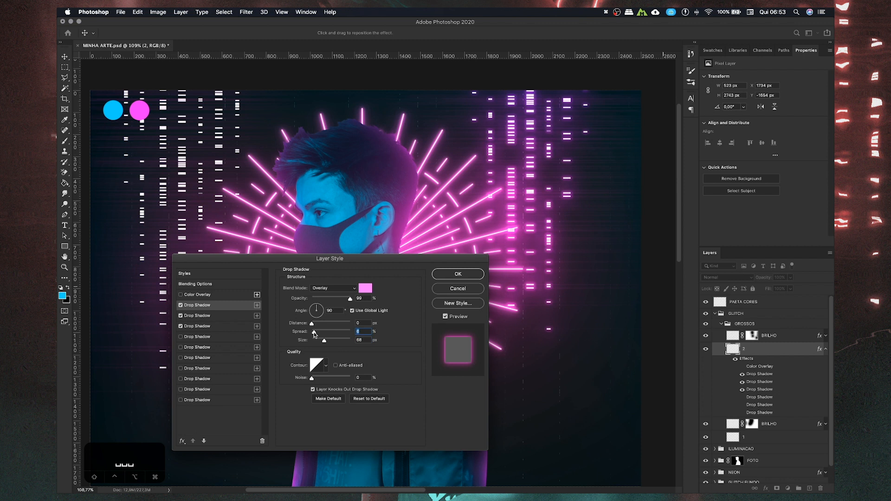
left_click(445, 275)
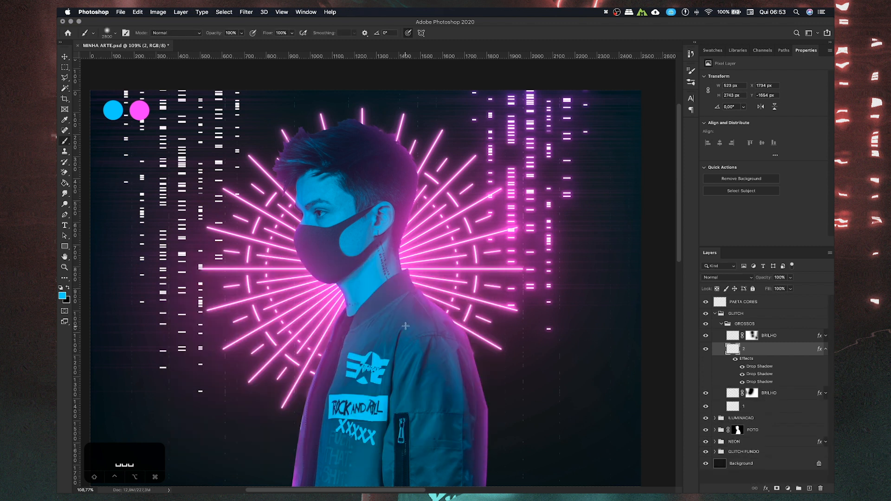
- Copy layer 2's Drop Shadow effects to layer 1 in the GROSSOS group and collapse layer 2's effect list
key("b")
scroll(400, 312, "down", 5)
scroll(400, 312, "up", 6)
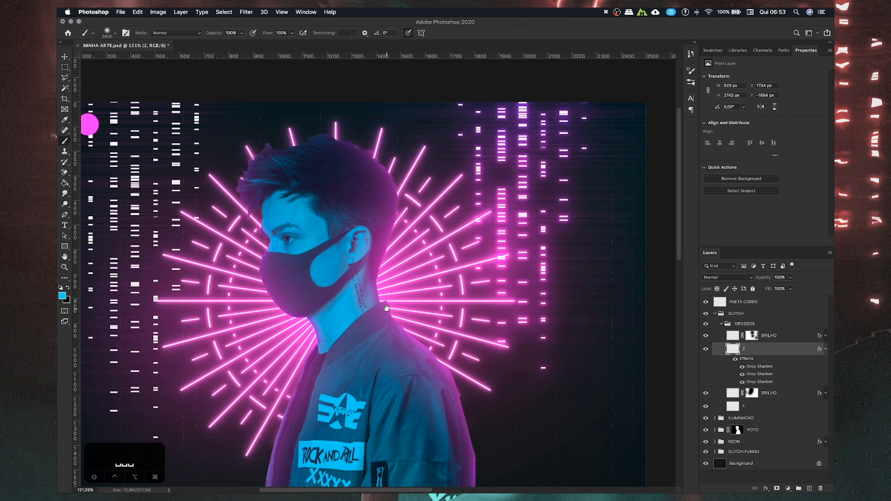
left_click_drag(386, 308, 402, 301)
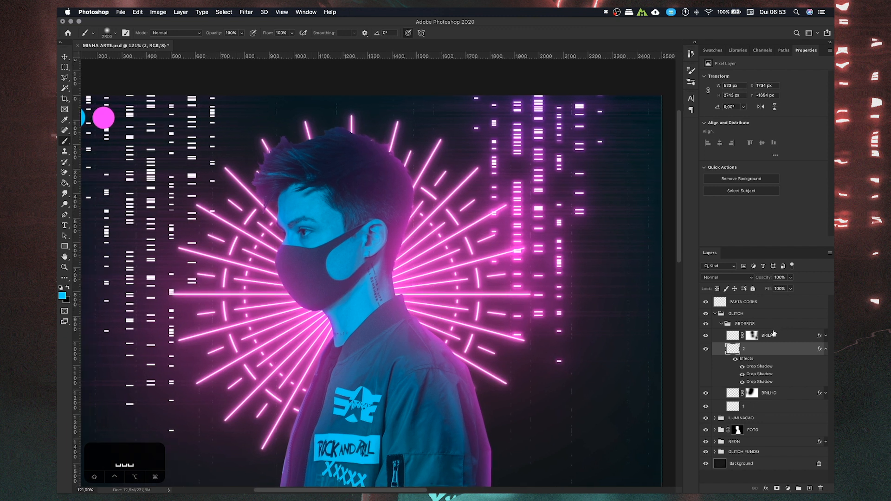
left_click_drag(819, 350, 821, 376)
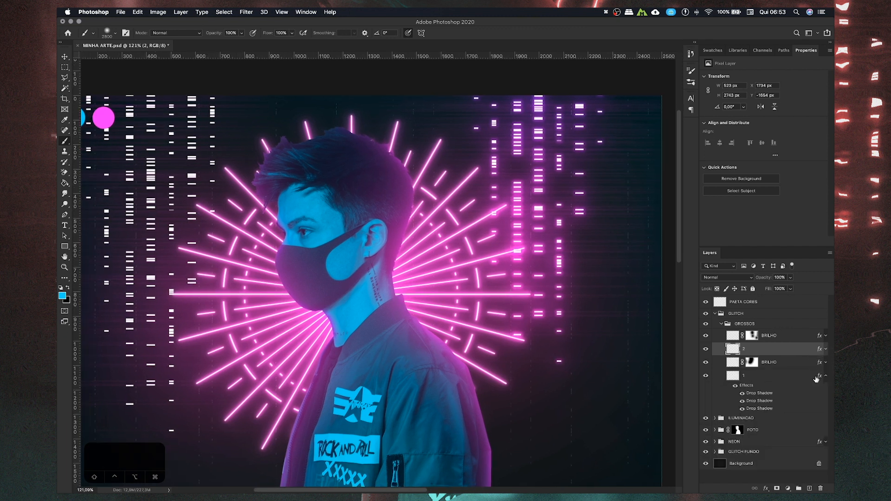
scroll(496, 347, "down", 2)
scroll(447, 336, "down", 2)
scroll(448, 336, "up", 2)
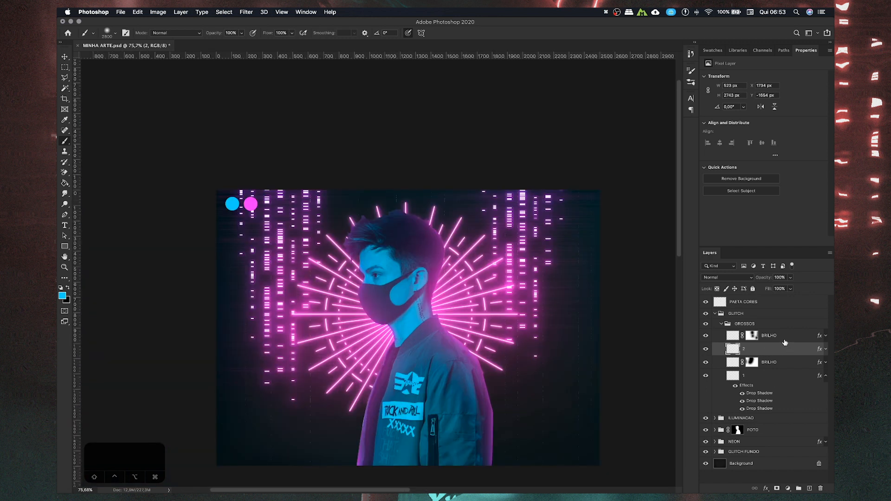
- Group layer 2 with the upper BRILHO layer, and group layer 1 with the lower BRILHO layer
left_click(774, 338, "shift")
key("super+g")
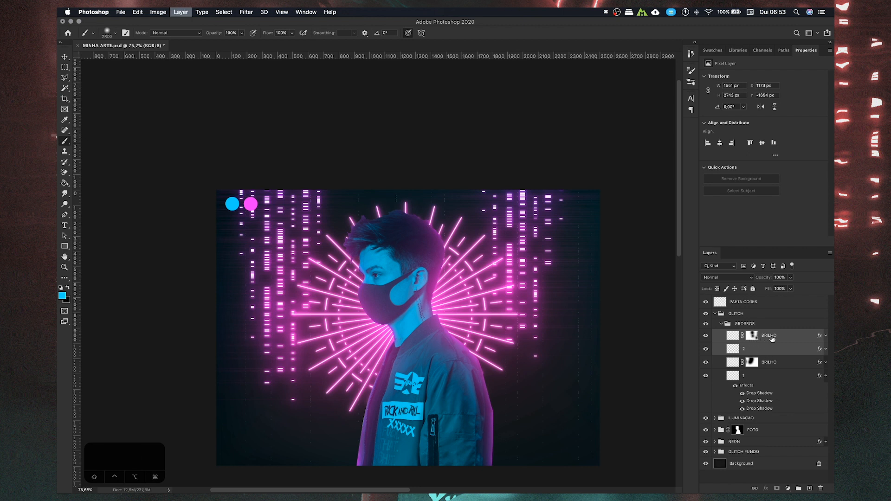
left_click(706, 334)
left_click(706, 334)
left_click(790, 348)
left_click(772, 362, "shift")
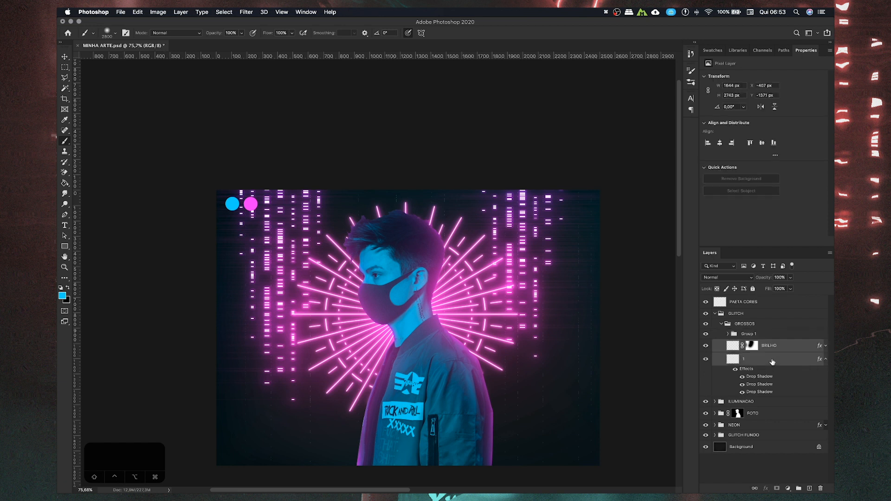
key("super+g")
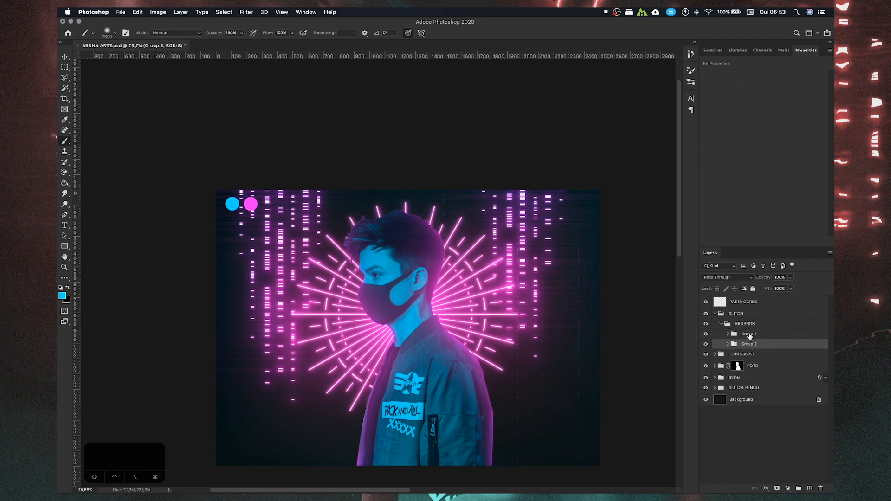
- Rename the upper new group inside GROSSOS to 2
left_click(722, 336)
double_click(748, 333)
type("2")
key("Return")
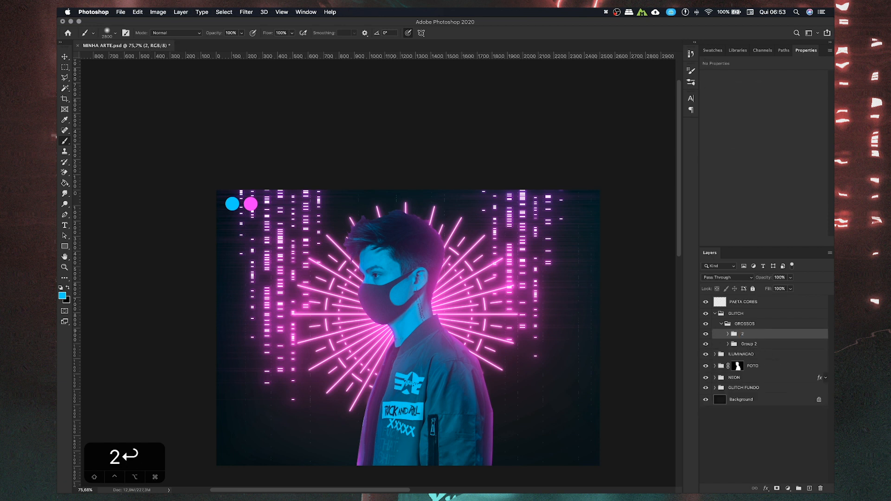
- Rename the lower group inside GROSSOS to 1
double_click(747, 344)
type("1")
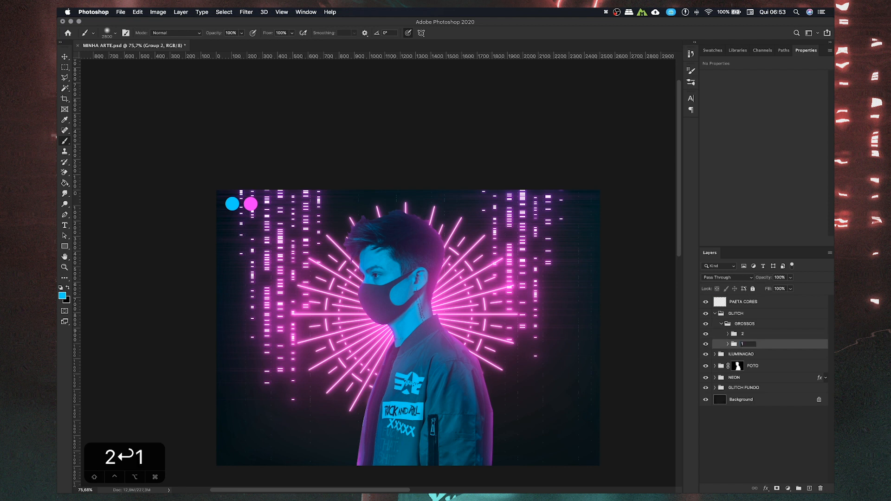
key("Return")
- Reposition group 2's glitch bars at the upper right of the artwork and group 1's bars near the upper left edge
left_click(755, 335)
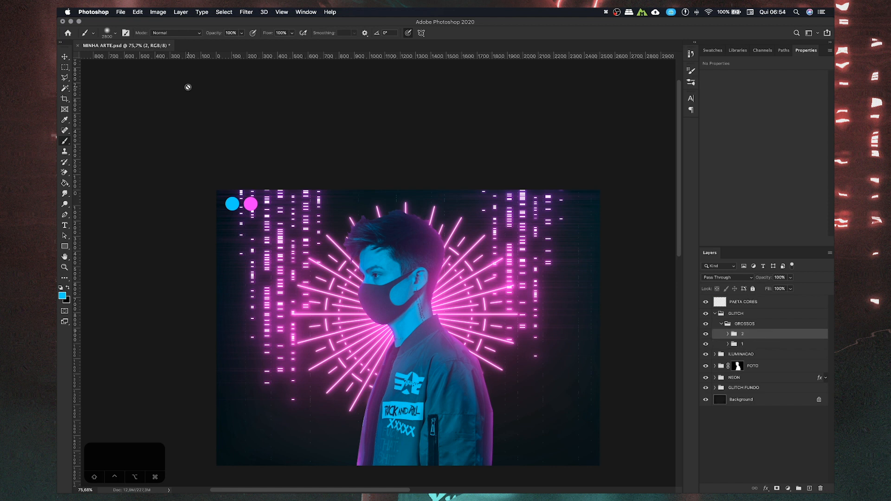
left_click(65, 56)
left_click_drag(344, 331, 402, 418)
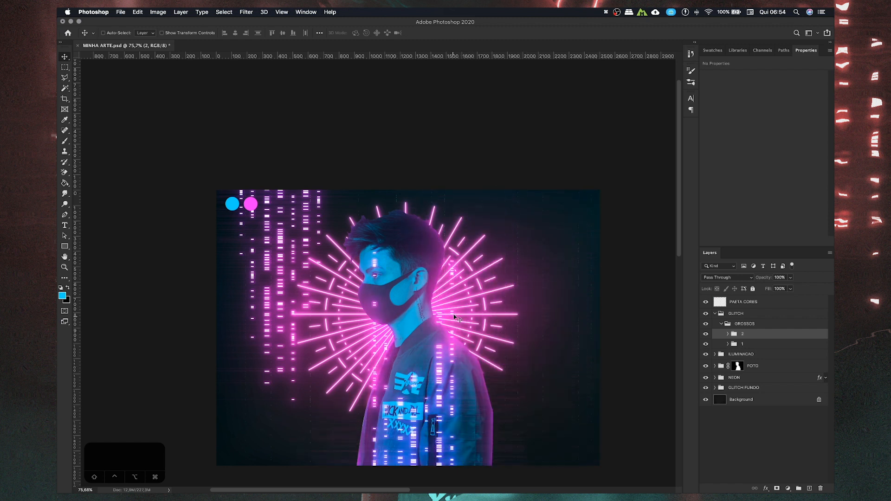
left_click_drag(424, 357, 478, 260)
left_click_drag(539, 236, 593, 112)
left_click_drag(569, 367, 576, 212)
left_click(767, 346)
left_click_drag(504, 343, 432, 288)
- Collapse the GROSSOS group and add a new empty layer above Gradient Map 1 in the FOTO group
scroll(368, 290, "up", 5)
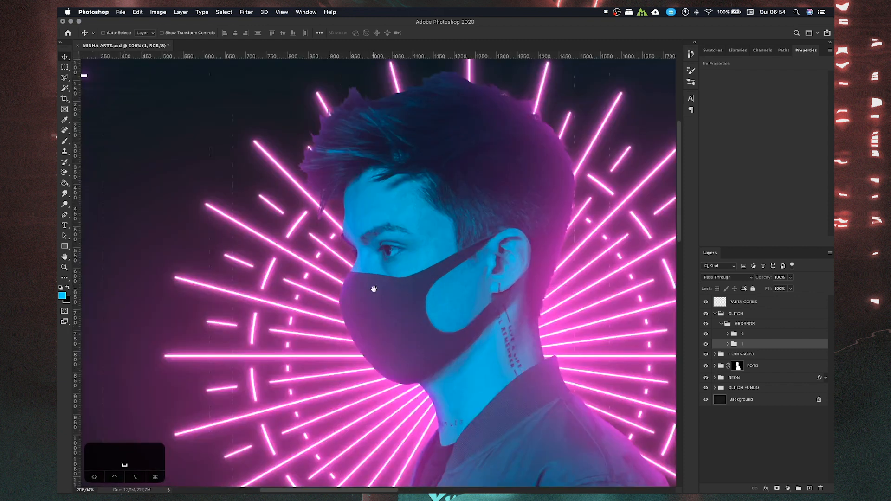
scroll(387, 269, "up", 5)
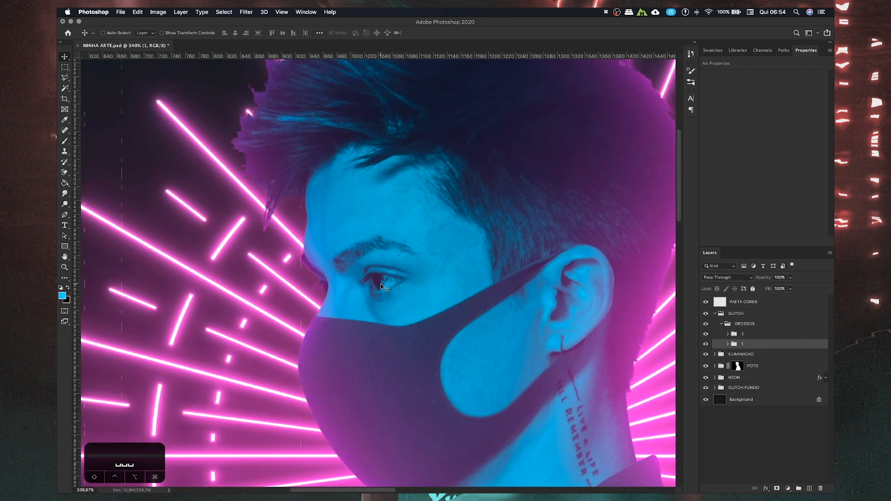
scroll(377, 288, "up", 3)
scroll(384, 289, "down", 5)
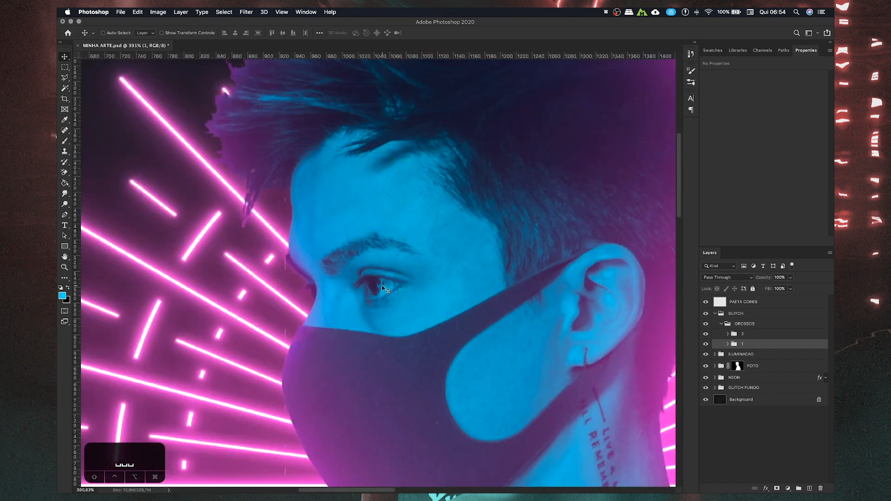
scroll(389, 284, "up", 5)
scroll(389, 284, "up", 3)
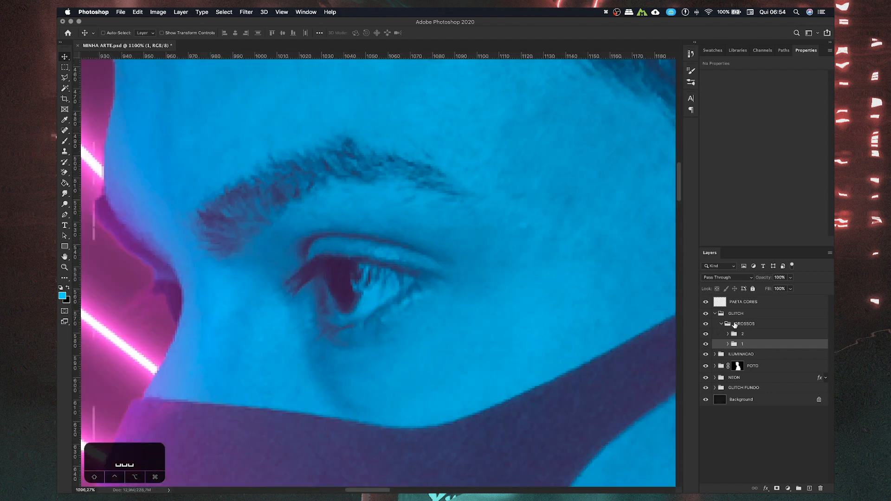
left_click(720, 324)
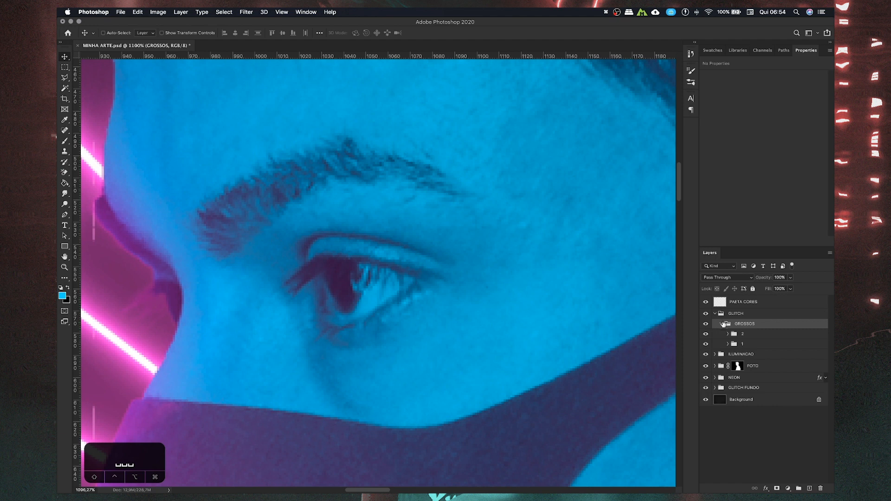
left_click(722, 323)
left_click(717, 347)
left_click(718, 347)
left_click(715, 346)
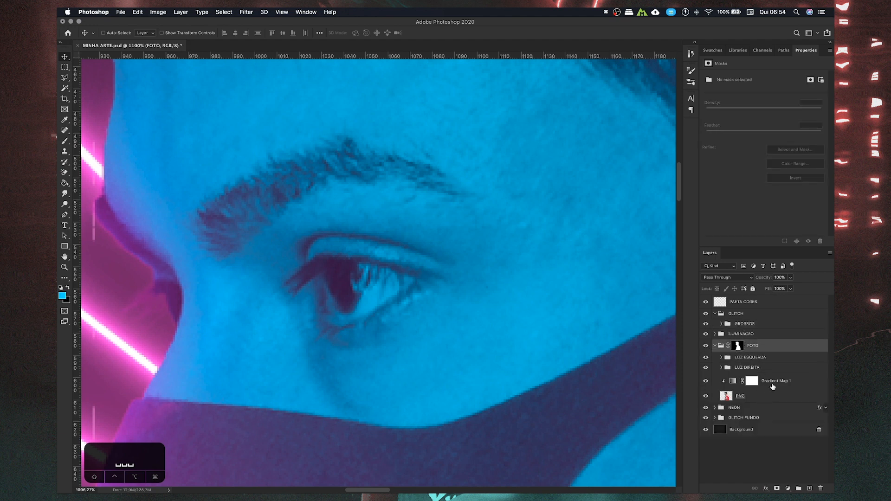
left_click(776, 380)
left_click(809, 488)
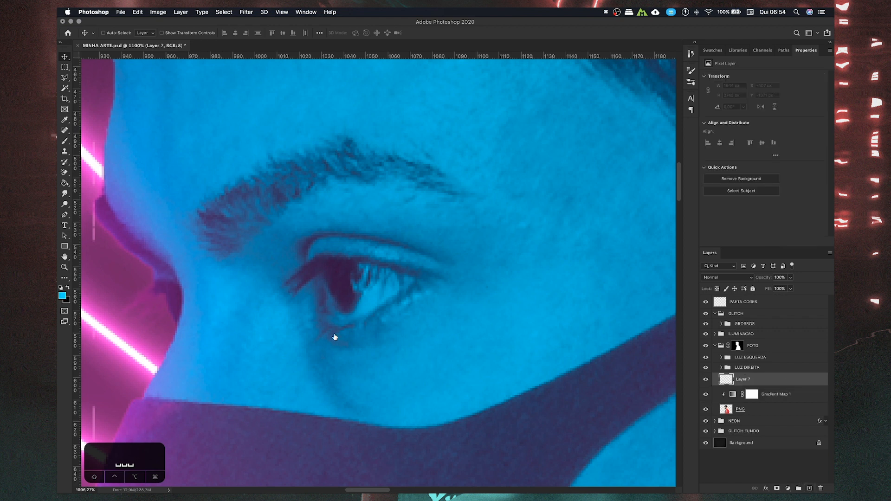
- Set up a white soft round brush at 36 px and 53% hardness, and try a dab on the near eye
left_click(64, 141)
scroll(330, 279, "up", 2)
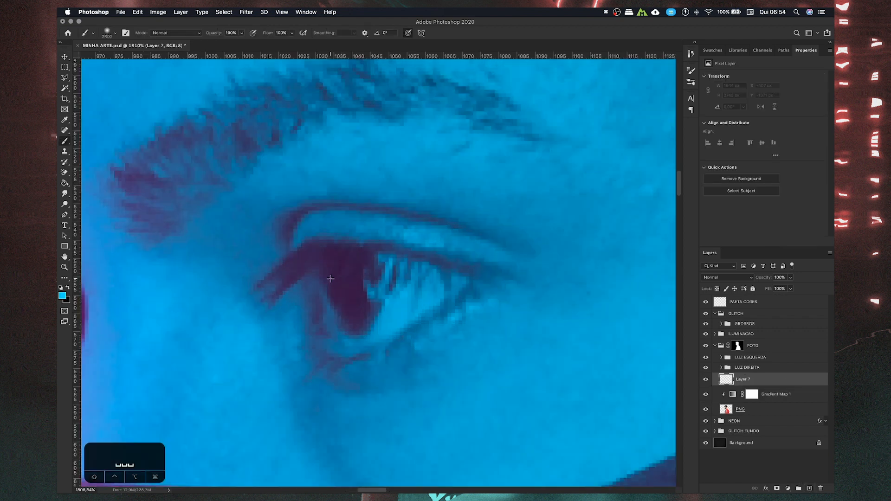
right_click(350, 292)
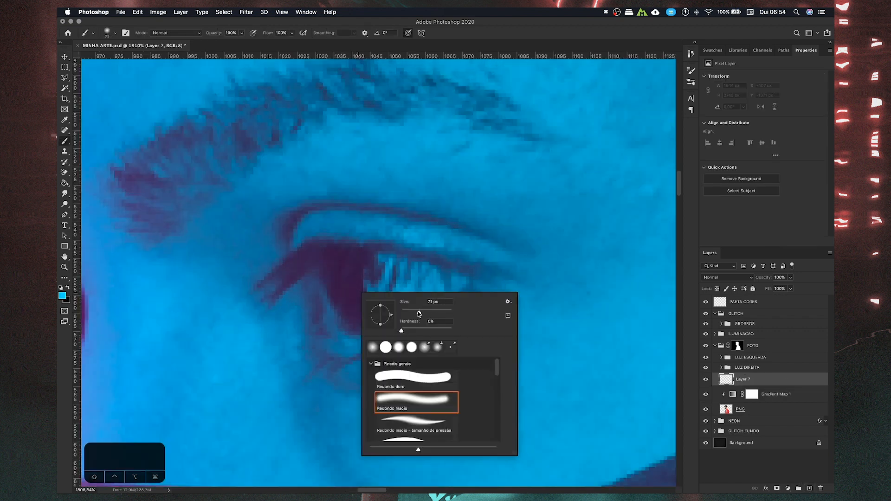
left_click(428, 329)
left_click(62, 296)
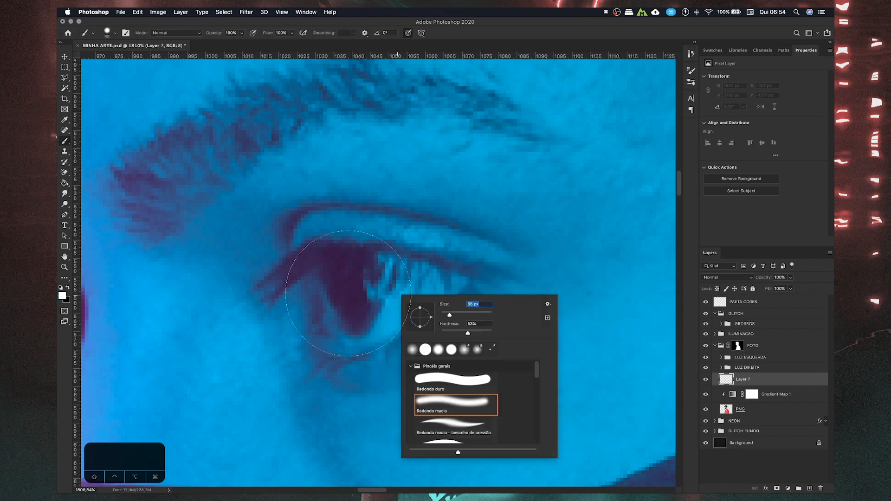
key("Return")
left_click(349, 294)
key("super+z")
- Set the brush to 10 px with 70% hardness and try another dab on the iris
key("bracketleft")
key("bracketleft")
key("bracketleft")
key("bracketleft")
key("bracketleft")
right_click(353, 293)
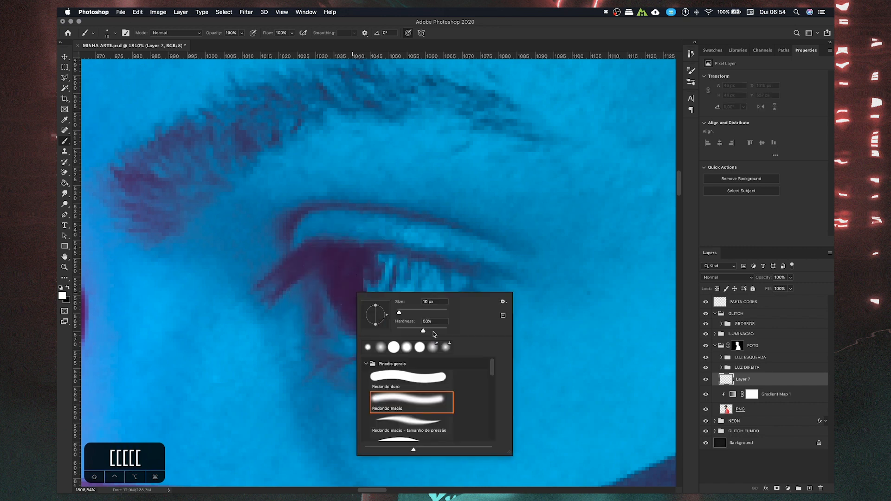
left_click(434, 331)
type("70")
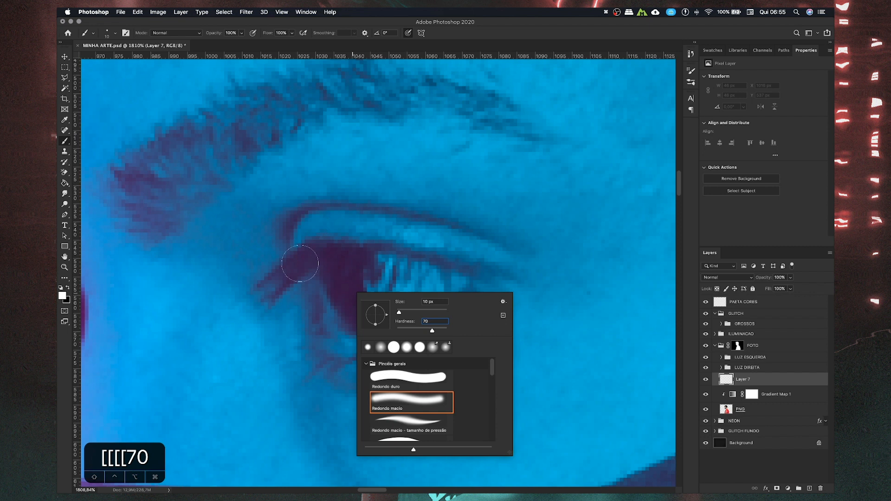
left_click(335, 281)
key("super+z")
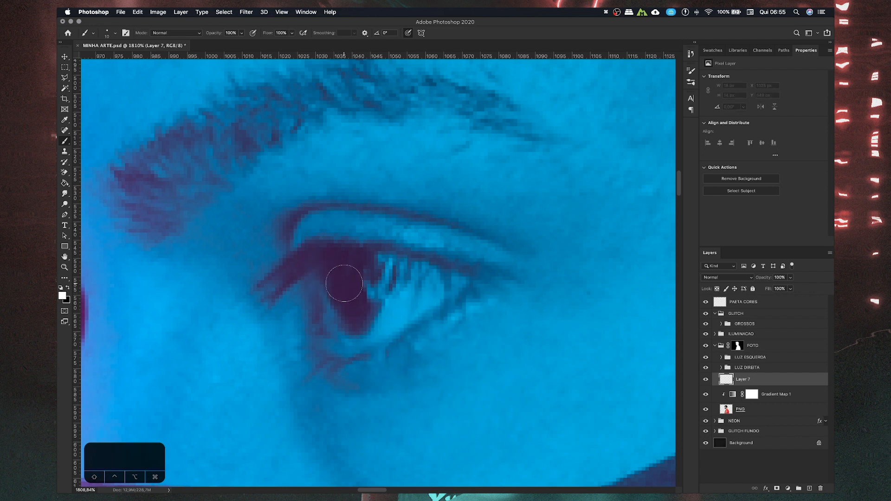
- Hide the pixel grid over the magnified eye
mouse_move(341, 285)
left_mouse_down()
mouse_move(368, 258)
mouse_move(341, 271)
left_mouse_up()
key("super+h")
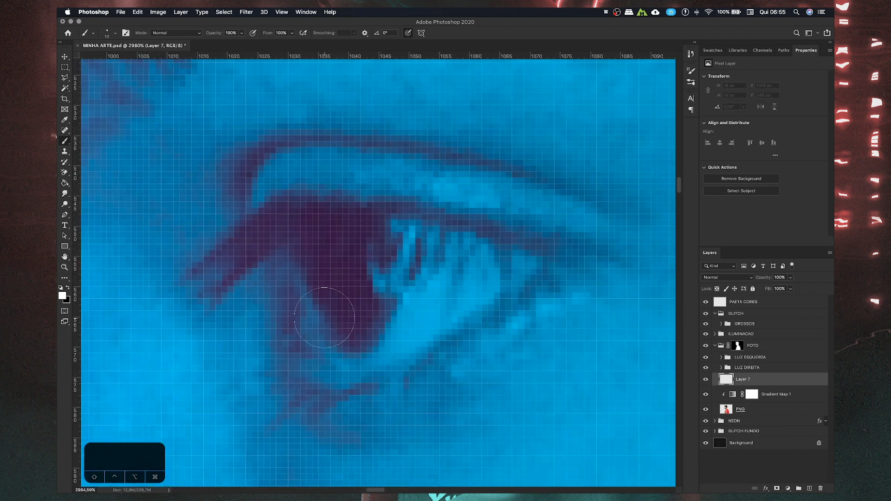
key("super+h")
key("super+h")
key("super+h")
key("super+h")
key("super+h")
key("super+h")
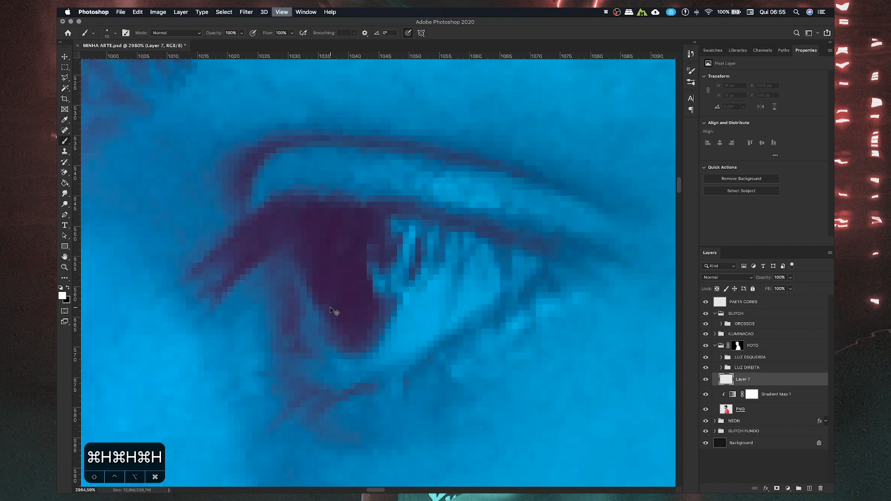
key("super+h")
key("super+h")
key("super+h")
- Paint the near eye's opening solid white, about 40 by 30 px, using a smaller brush for the corners
mouse_move(325, 258)
left_mouse_down()
mouse_move(315, 251)
mouse_move(332, 338)
mouse_move(434, 292)
left_mouse_up()
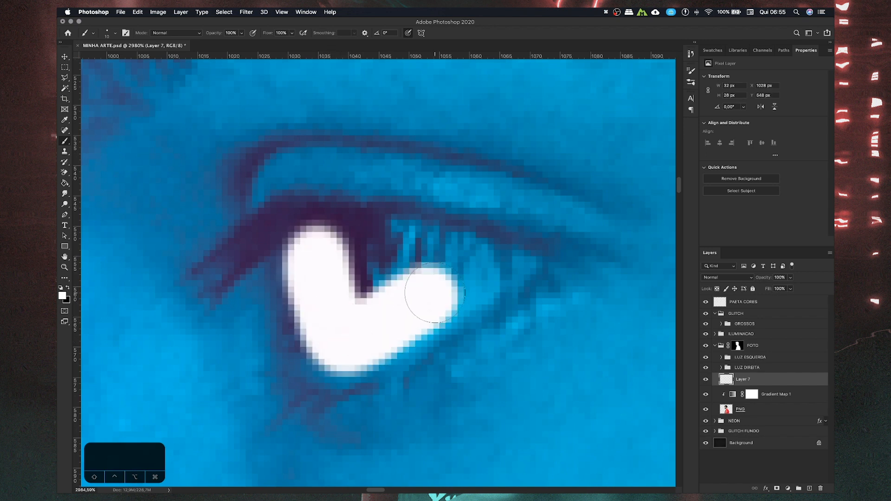
key("bracketleft")
key("bracketleft")
key("bracketleft")
key("bracketleft")
key("bracketleft")
mouse_move(442, 291)
left_mouse_down()
mouse_move(496, 262)
mouse_move(344, 230)
mouse_move(306, 231)
mouse_move(310, 250)
mouse_move(424, 256)
mouse_move(385, 260)
mouse_move(433, 265)
left_mouse_up()
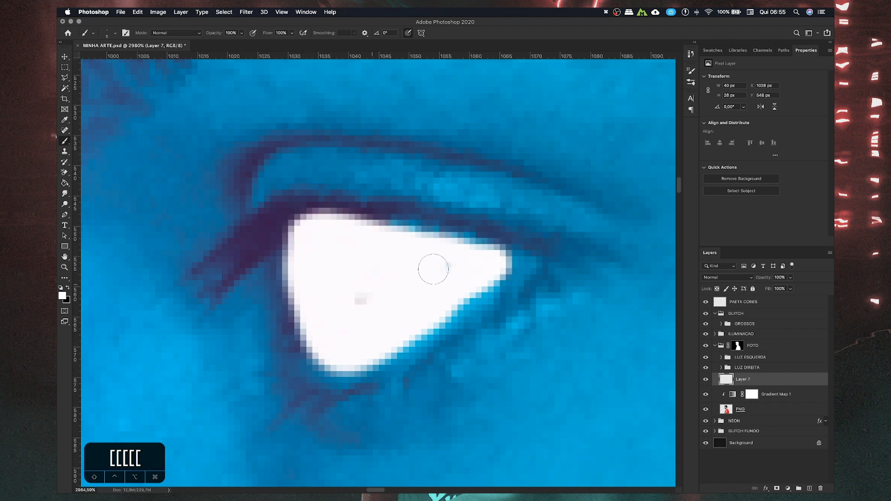
- Compare the near eye with the paint layer hidden and shown, and extend the white slightly at its outer corner
scroll(427, 268, "down", 3)
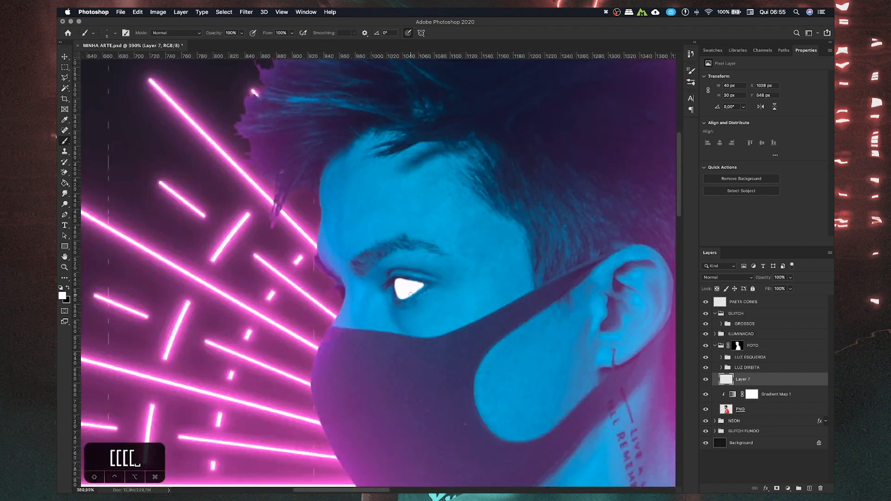
scroll(417, 288, "up", 5)
scroll(436, 278, "up", 3)
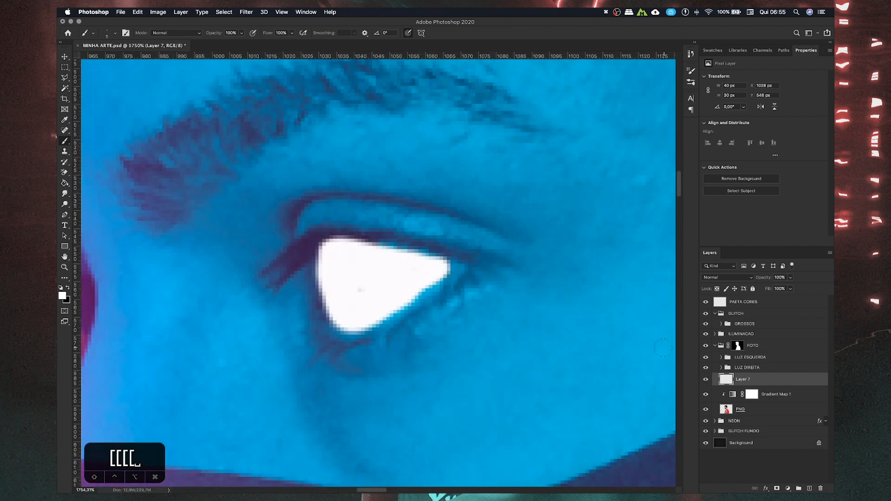
left_click(706, 380)
left_click(706, 379)
left_click(705, 380)
left_click(705, 380)
key("bracketleft")
key("bracketleft")
left_click(449, 269)
key("bracketright")
key("bracketright")
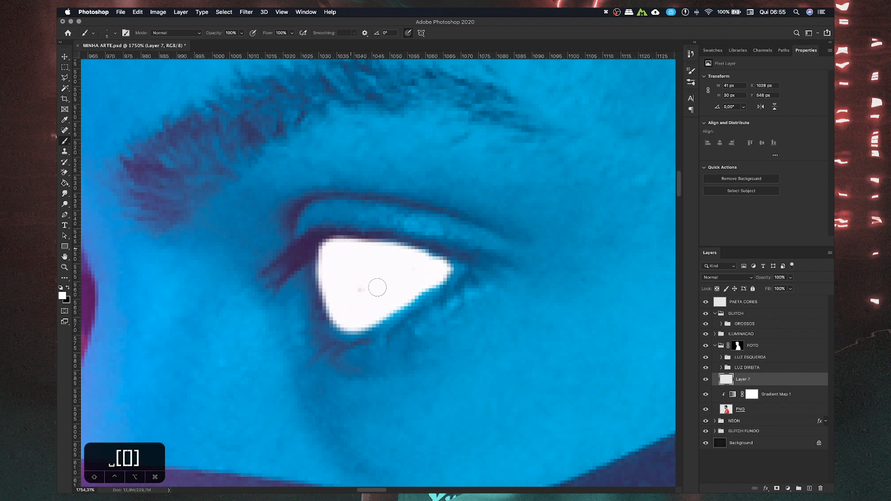
- Paint the visible sliver of the far eye white beside the nose bridge with a very small brush
scroll(377, 288, "down", 5)
left_click_drag(385, 316, 470, 304)
scroll(401, 310, "up", 8)
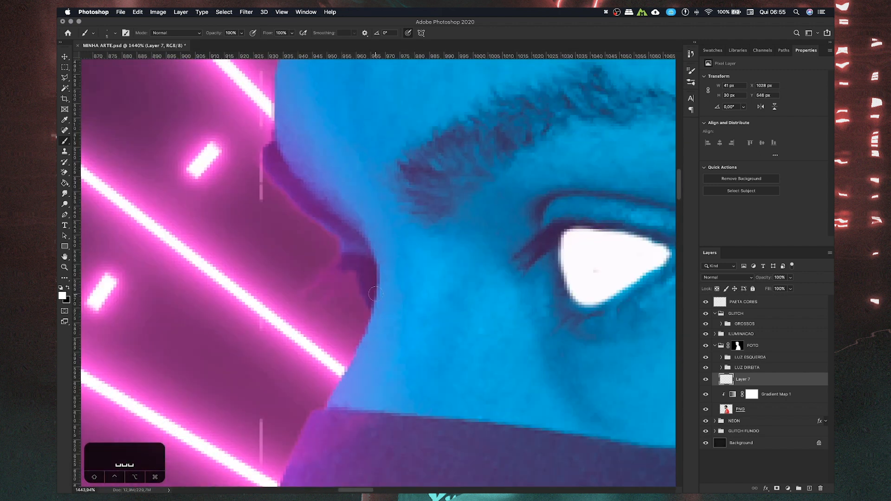
scroll(358, 277, "up", 1)
key("bracketleft")
key("bracketleft")
key("bracketleft")
key("bracketleft")
key("bracketleft")
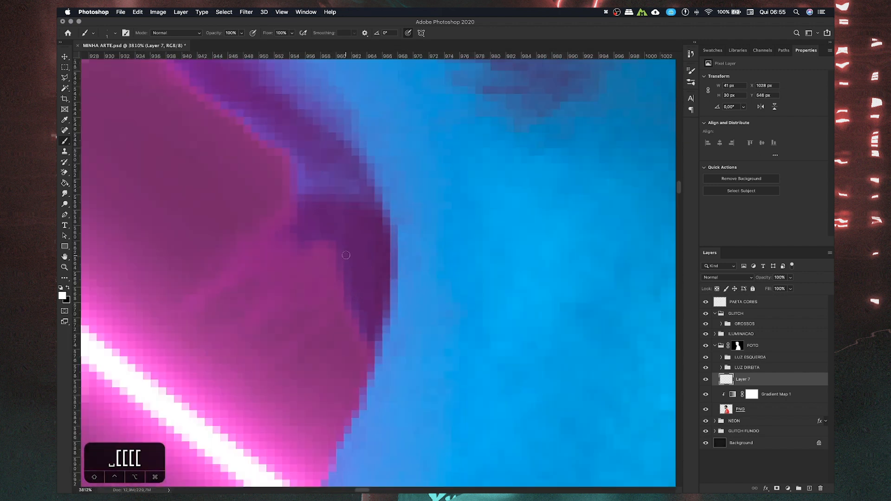
mouse_move(341, 248)
left_mouse_down()
mouse_move(377, 253)
mouse_move(372, 335)
mouse_move(347, 261)
mouse_move(369, 262)
mouse_move(370, 301)
left_mouse_up()
key("bracketright")
key("bracketright")
key("bracketright")
key("bracketleft")
key("bracketleft")
key("bracketleft")
key("bracketleft")
key("bracketleft")
key("bracketleft")
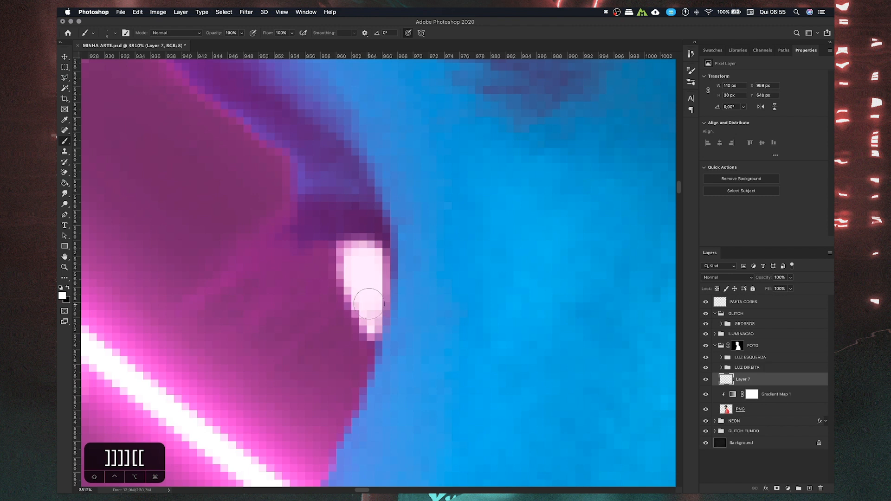
mouse_move(375, 254)
left_mouse_down()
mouse_move(381, 243)
mouse_move(366, 272)
left_mouse_up()
- Examine the painted white eyes against the whole artwork and up close
scroll(374, 290, "down", 10)
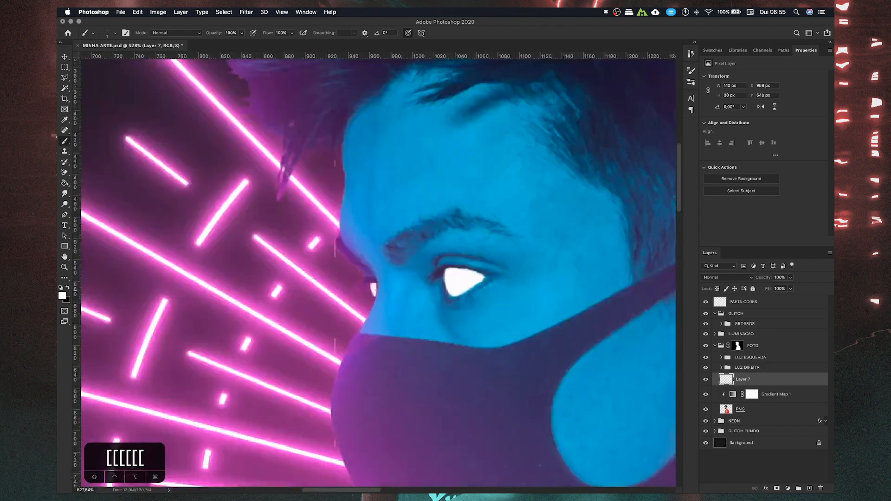
scroll(439, 306, "down", 3)
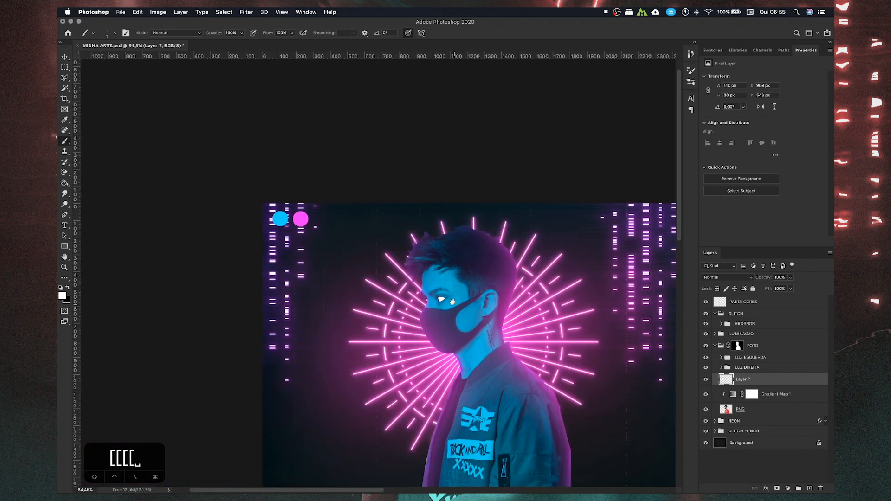
scroll(369, 261, "up", 4)
scroll(369, 261, "up", 3)
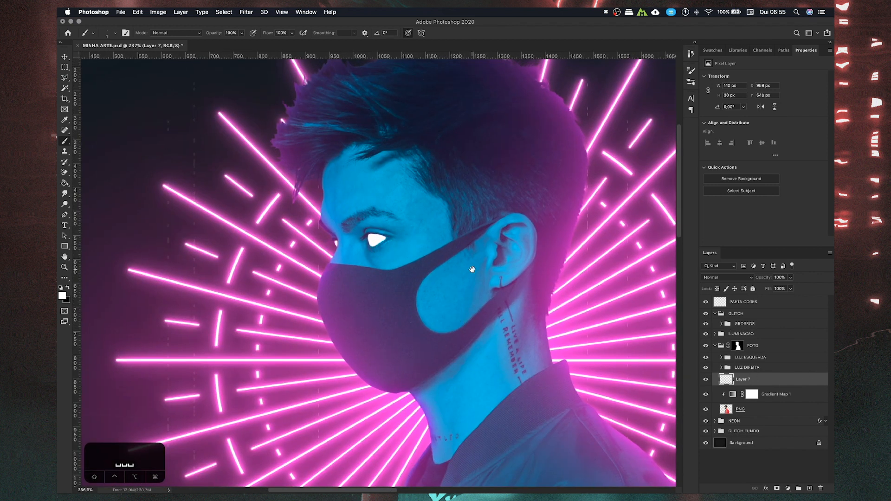
scroll(472, 270, "down", 5)
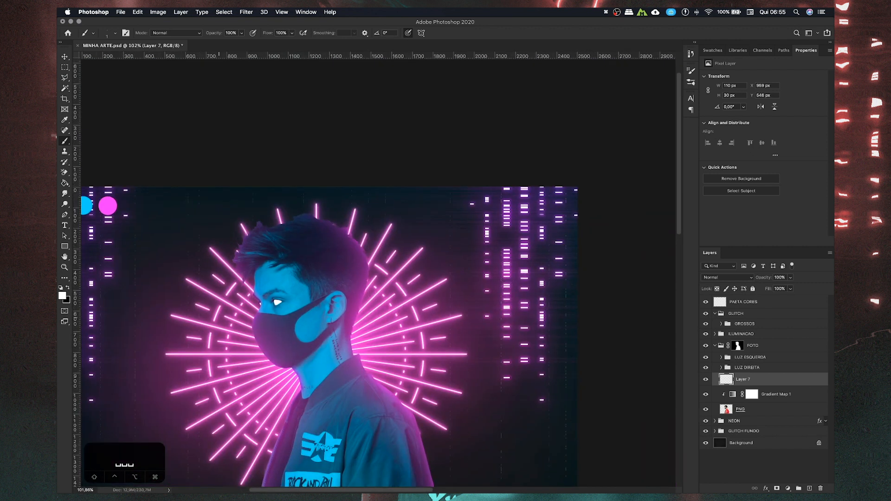
scroll(218, 318, "up", 3)
scroll(294, 307, "up", 3)
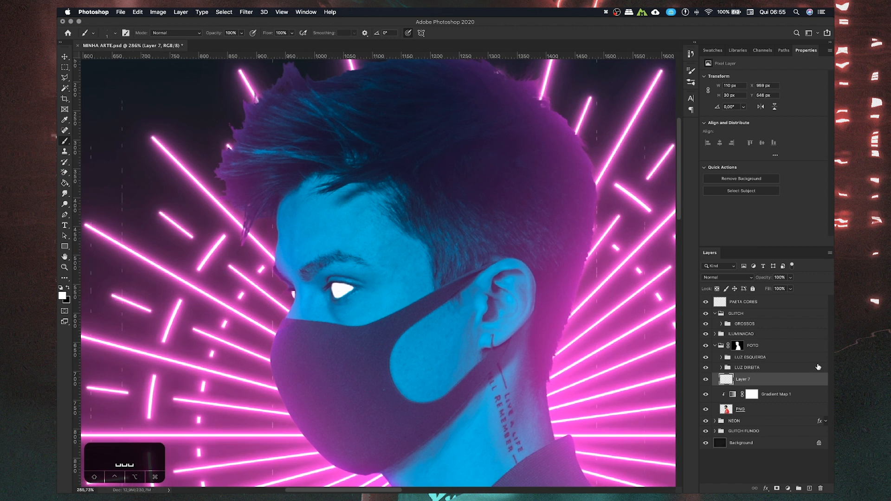
- Expand the GROSSOS group and its group 2, and rename the painted eye layer to OLHO
left_click(722, 324)
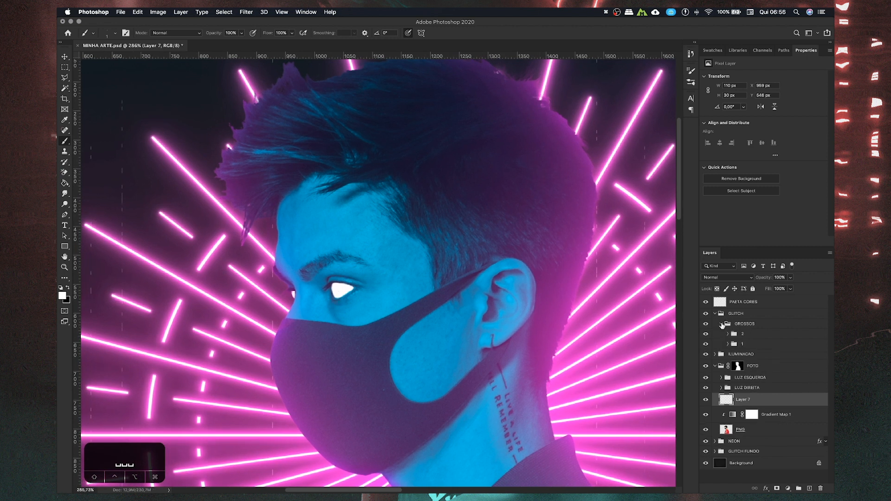
left_click(728, 335)
double_click(741, 426)
type("olho")
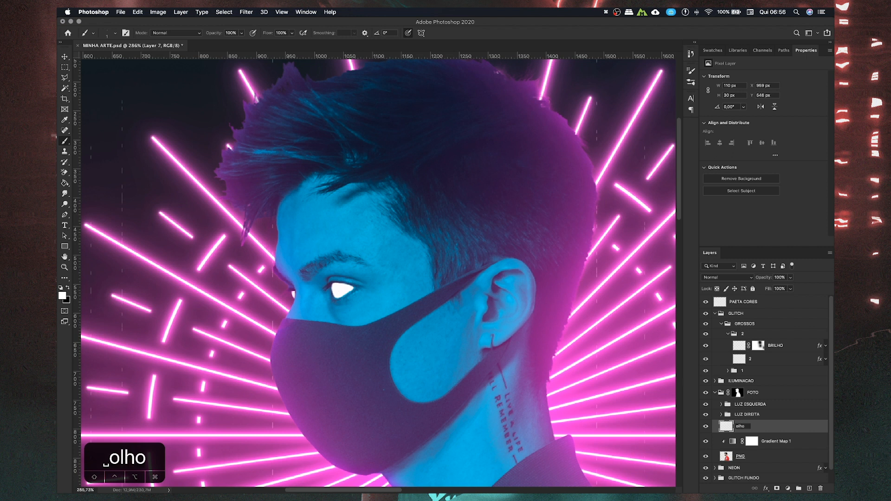
key("BackSpace")
key("BackSpace")
key("BackSpace")
key("BackSpace")
type("OLHO")
key("Return")
- Copy the Drop Shadow effects from glitch layer 2 to the OLHO layer and inspect the eye glow
left_click_drag(820, 360, 812, 428)
scroll(337, 286, "up", 5)
scroll(341, 289, "down", 10)
scroll(340, 290, "up", 10)
key("space")
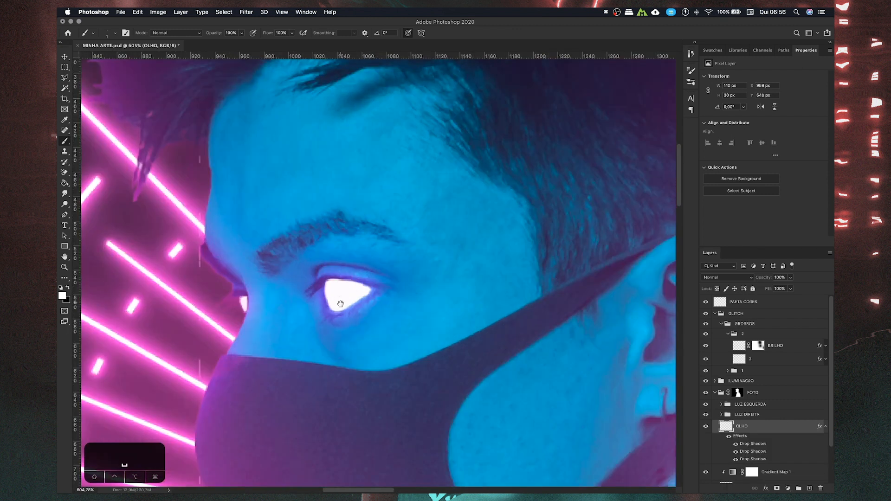
left_click_drag(340, 303, 348, 290)
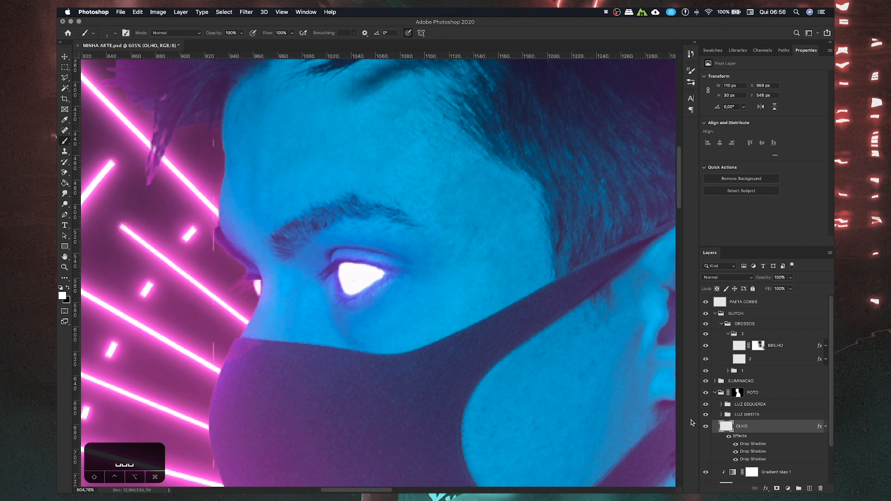
double_click(750, 447)
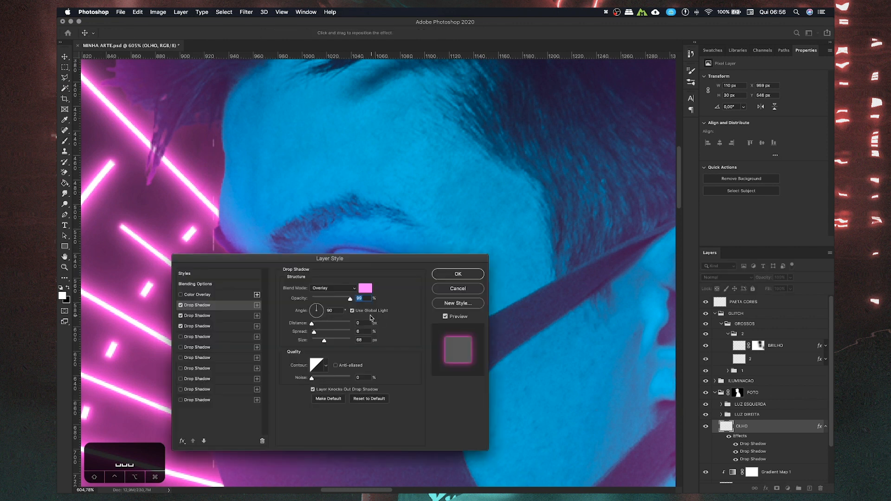
left_click_drag(328, 203, 630, 224)
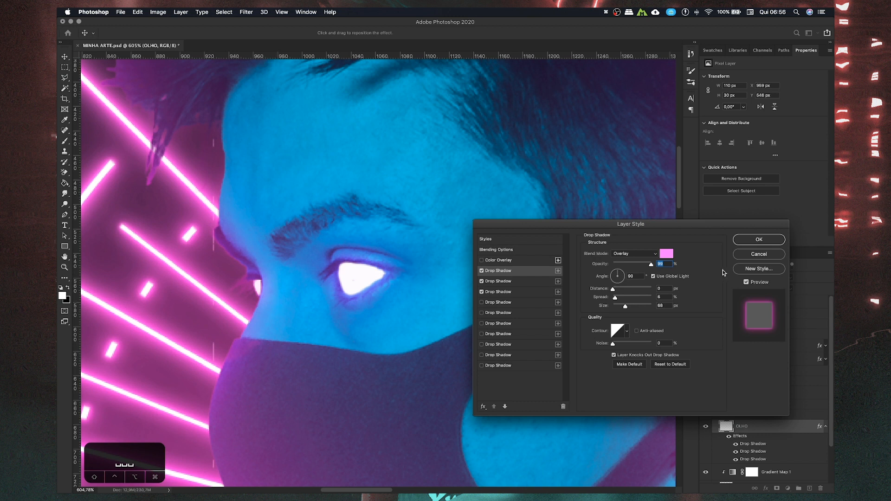
left_click(759, 254)
right_click(820, 426)
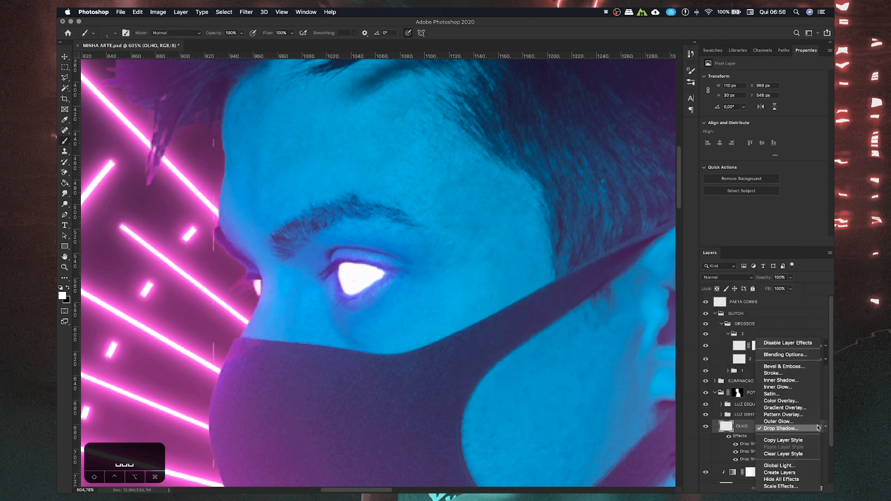
left_click(747, 428)
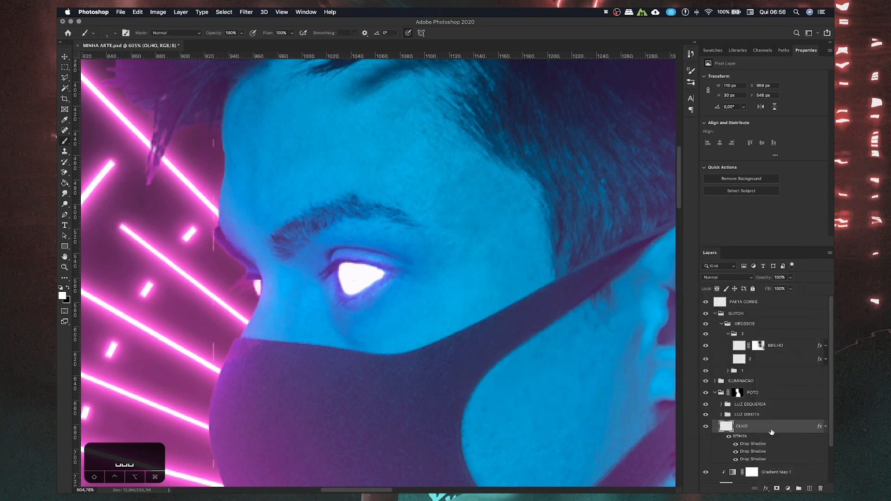
- Clear the OLHO layer's style and replace it with a copy of the NEON group's Drop Shadow effects
right_click(819, 426)
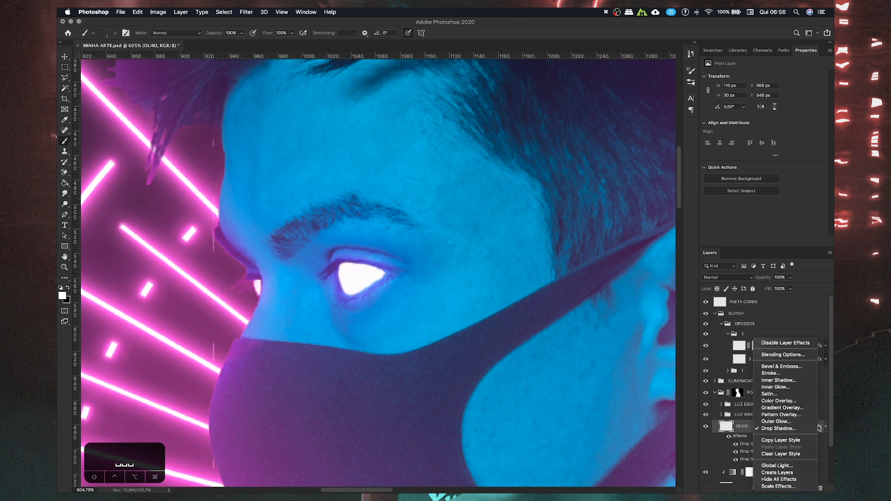
left_click(781, 454)
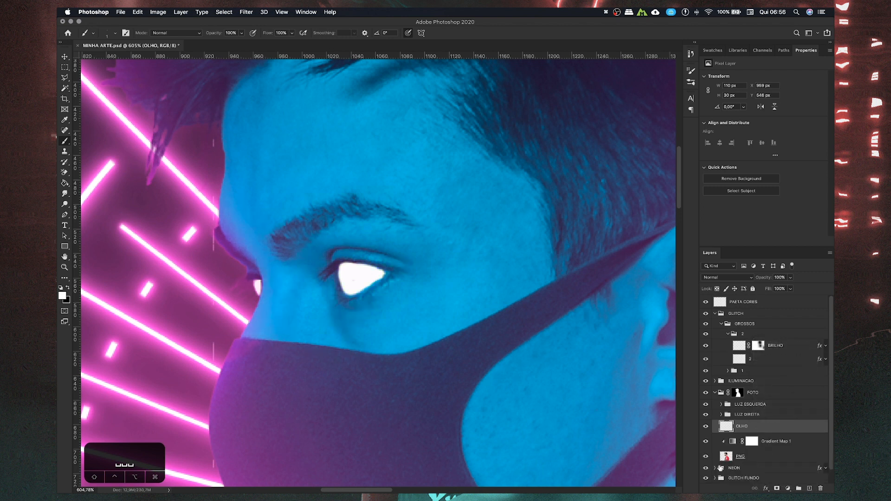
left_click(715, 468)
scroll(801, 464, "down", 4)
left_click_drag(819, 420, 819, 379)
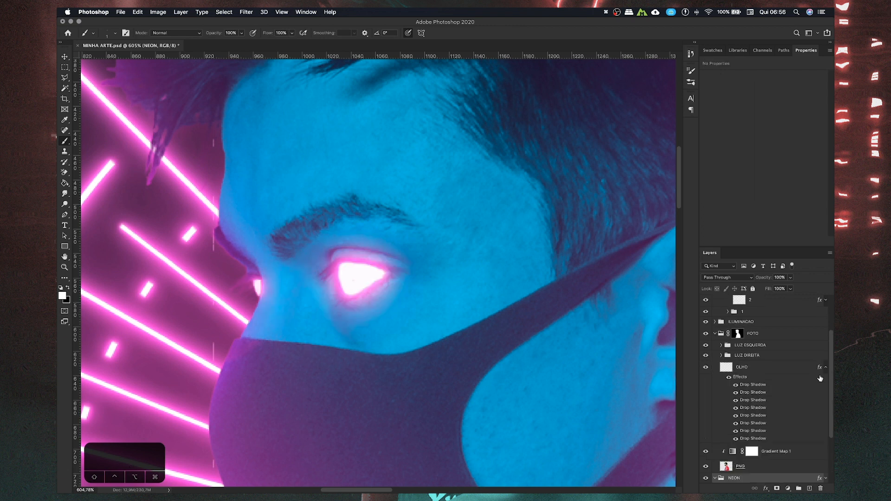
scroll(427, 346, "down", 10)
left_click_drag(426, 345, 408, 322)
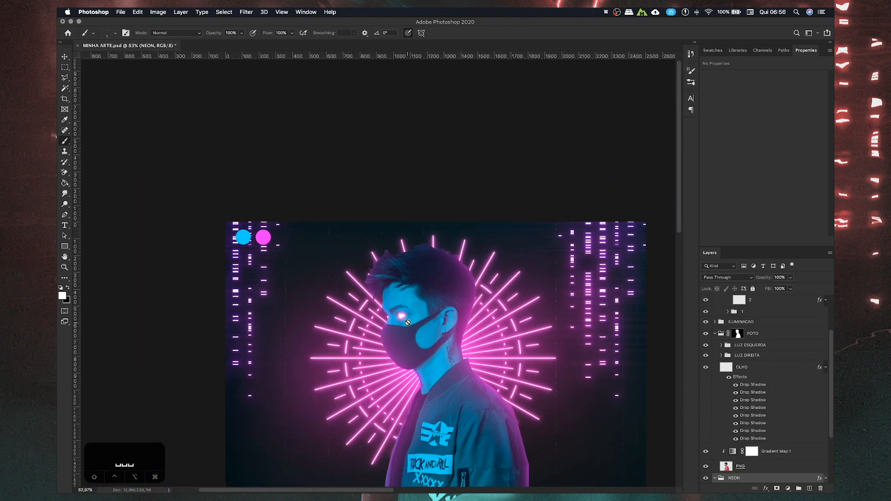
scroll(408, 322, "up", 4)
scroll(410, 327, "up", 3)
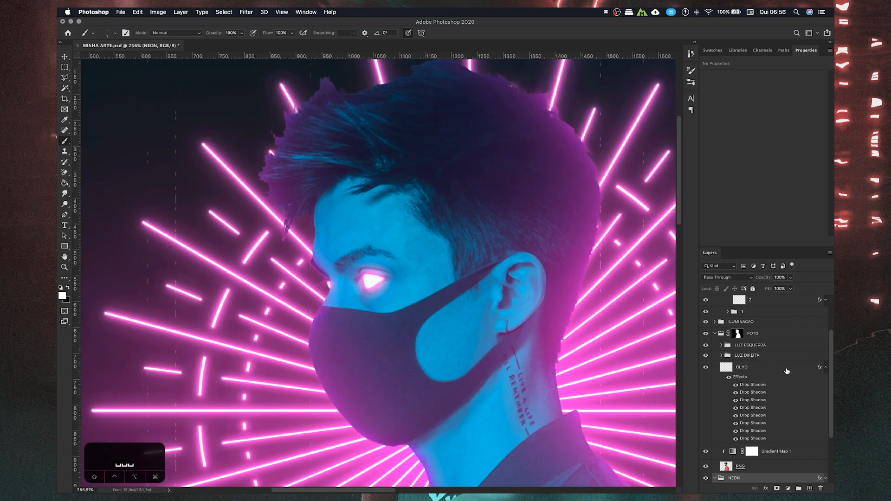
- Expand the ILUMINACAO group, select Layer 5 copy and sample the palette's pink circle as the painting colour
left_click(769, 367)
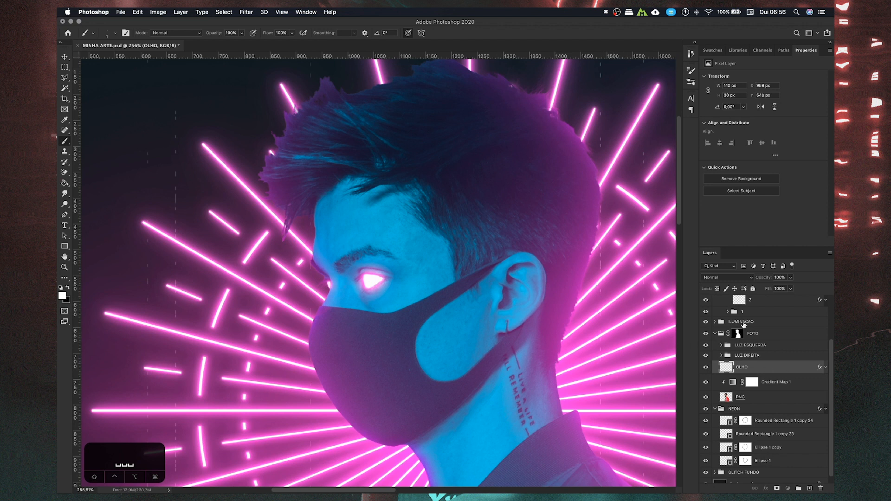
left_click(744, 324)
left_click(714, 321)
left_click(745, 360)
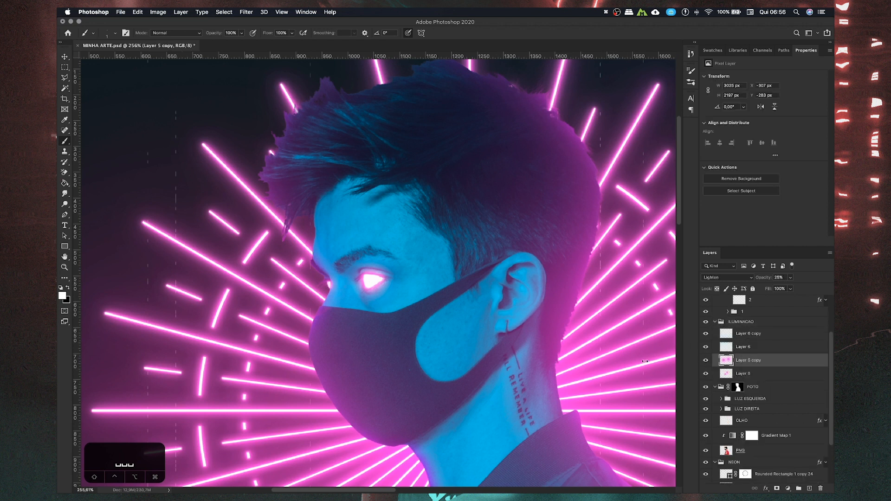
scroll(645, 361, "up", 5)
scroll(418, 256, "left", 10)
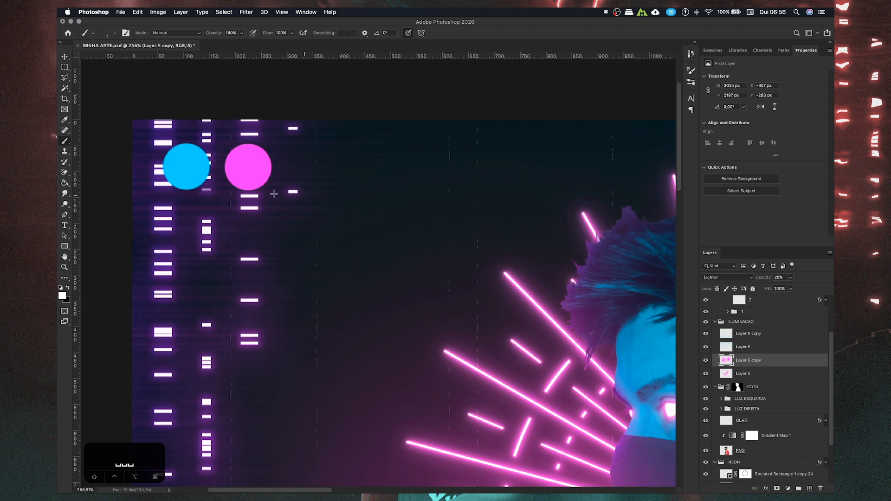
key("super+z")
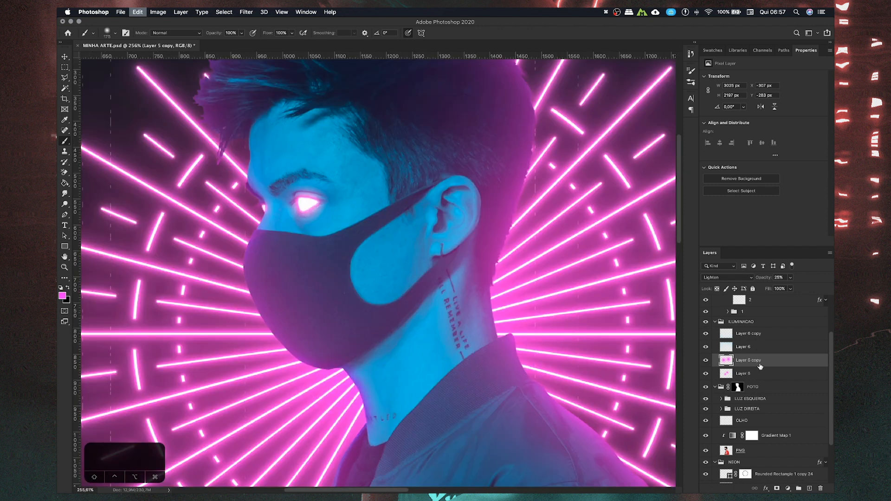
- Add a new layer above Layer 5 copy in the ILUMINACAO group and name it ILUMINACAO OLHO
left_click(810, 488)
double_click(745, 361)
type("ILUMINACAO OLHO")
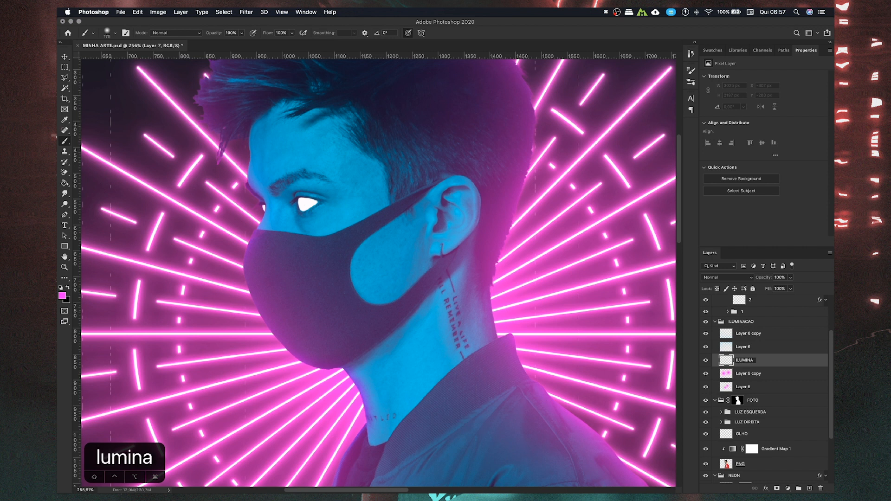
key("Return")
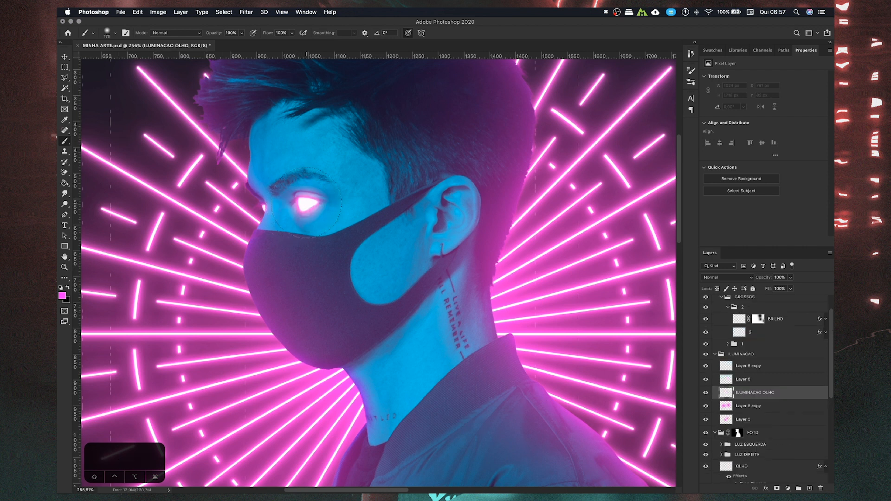
- Paint soft pink light over both eyes on the ILUMINACAO OLHO layer and set its blend mode to Lighten
left_click(299, 205)
left_click(272, 206)
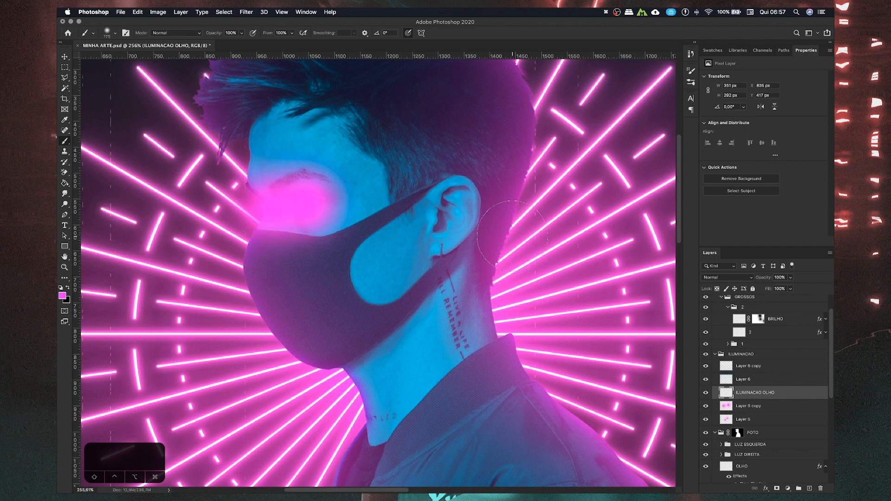
left_click(727, 277)
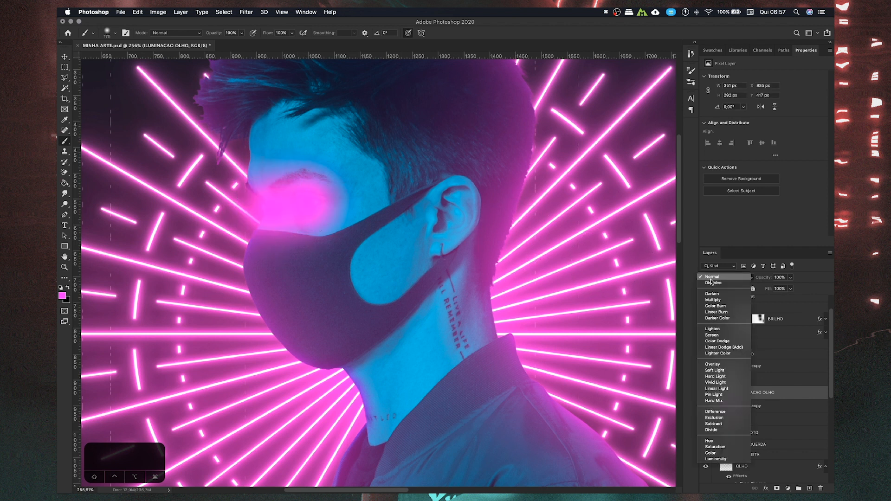
left_click(718, 329)
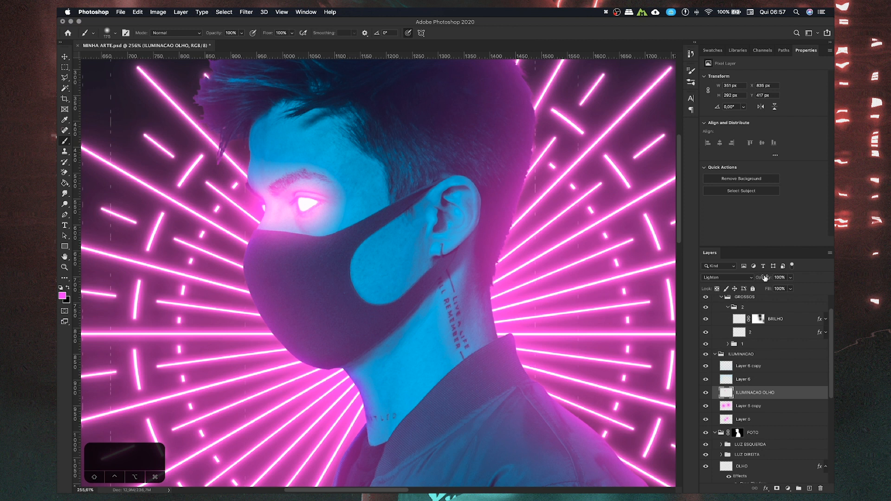
- Stretch the ILUMINACAO OLHO glow horizontally to about 161% and set the layer's opacity to 47%
left_click_drag(765, 277, 686, 273)
key("super+t")
left_click_drag(380, 205, 434, 205)
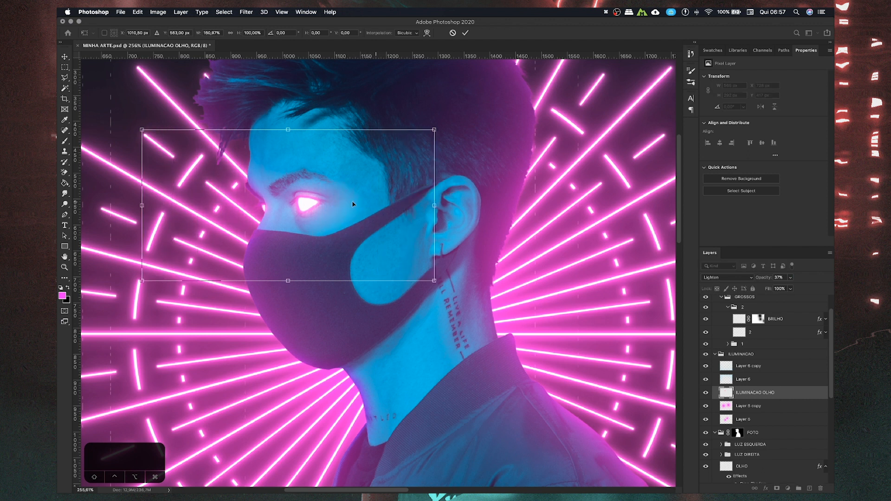
key("Return")
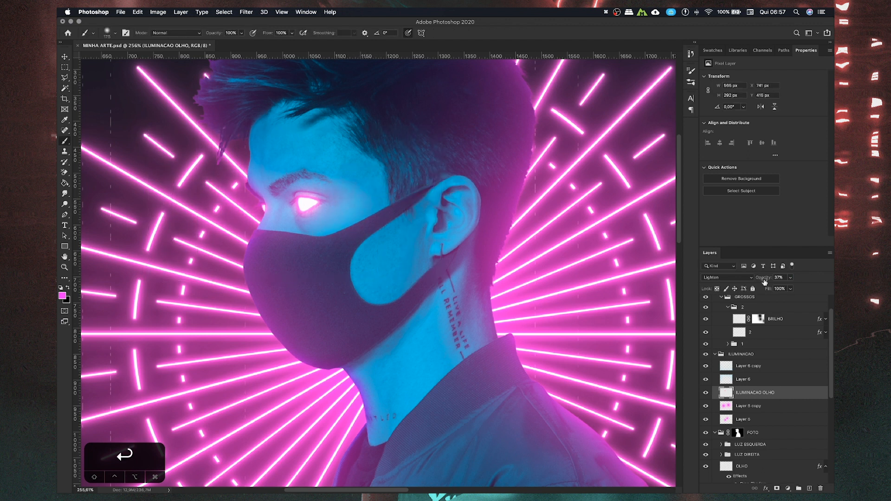
left_click_drag(765, 277, 760, 277)
scroll(349, 267, "down", 5)
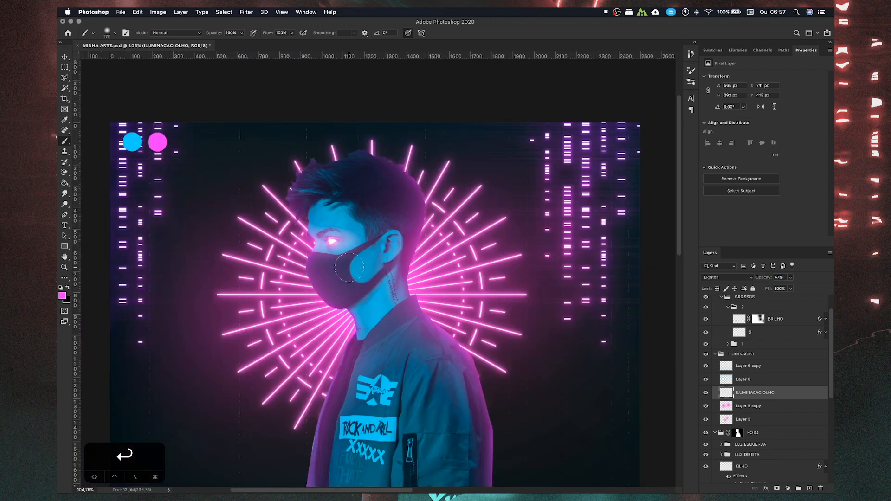
scroll(349, 268, "up", 2)
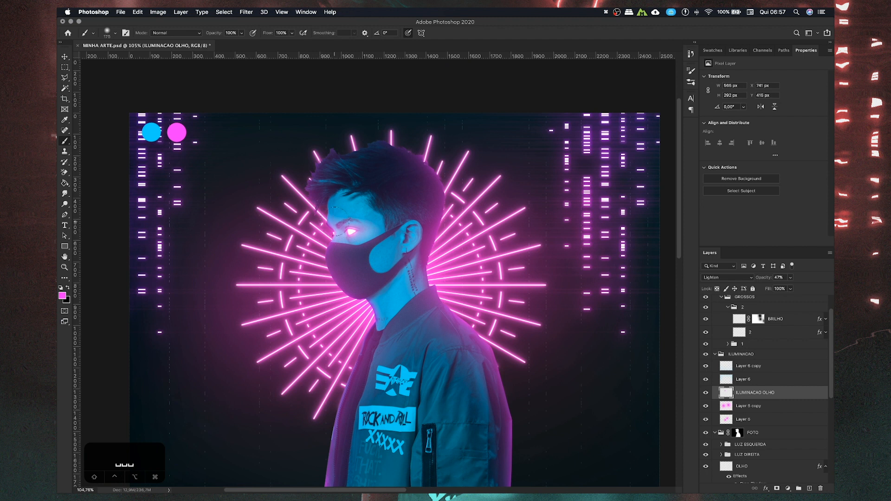
scroll(369, 227, "up", 3)
scroll(370, 227, "down", 3)
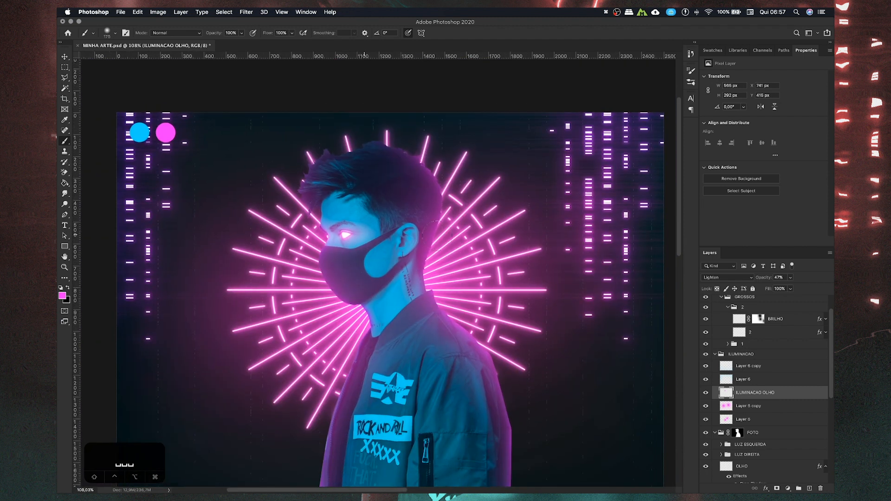
- Collapse group 2 in GROSSOS, then duplicate group 1 and name the copy OLHO
scroll(779, 409, "up", 2)
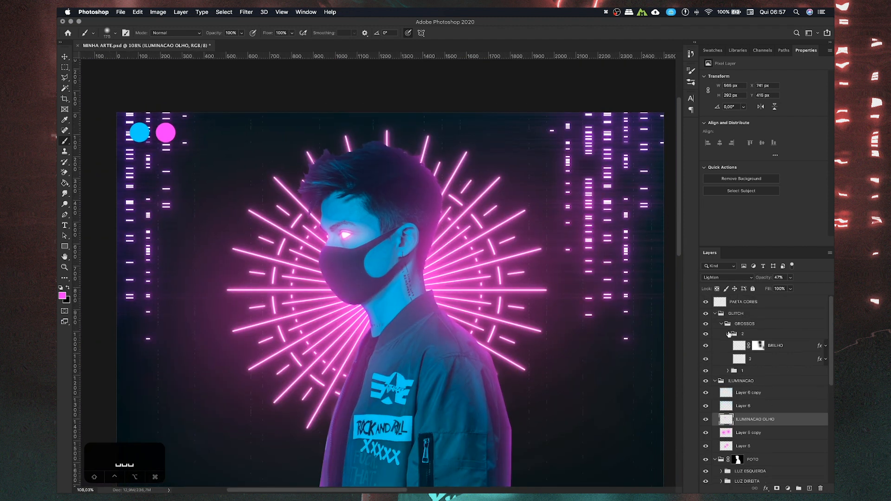
left_click(728, 334)
left_click(759, 345)
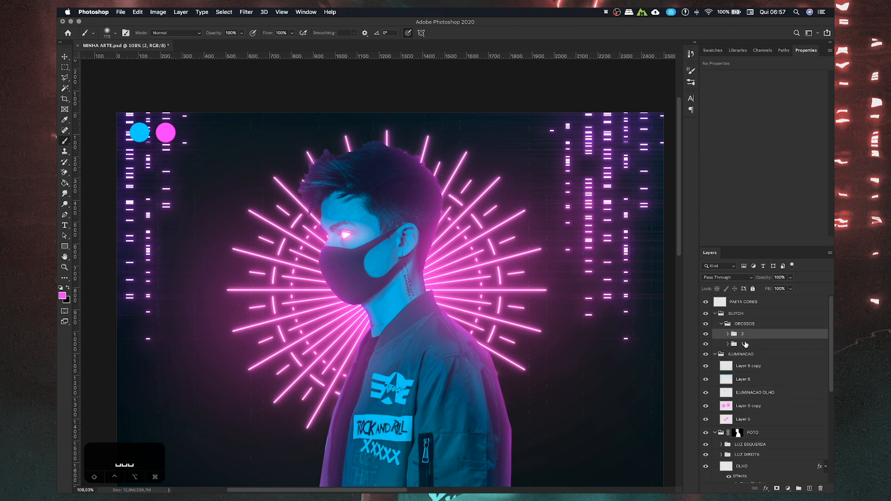
key("super+j")
double_click(748, 344)
type("olho")
key("Return")
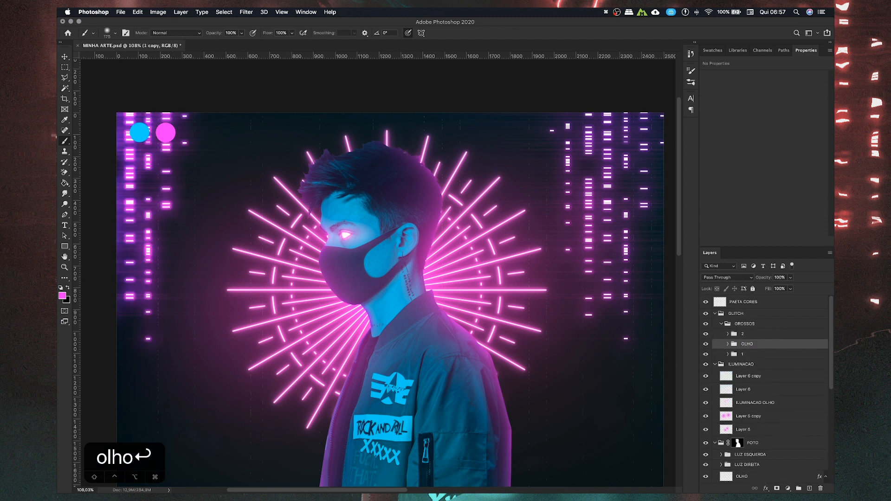
- Move the OLHO group's glitch bars across to the front of the face and delete its BRILHO layer
left_click(728, 345)
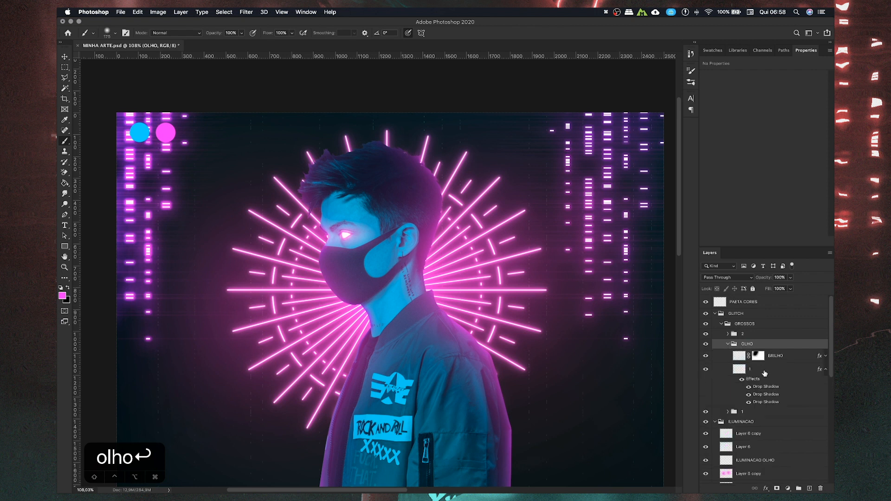
left_click(777, 364)
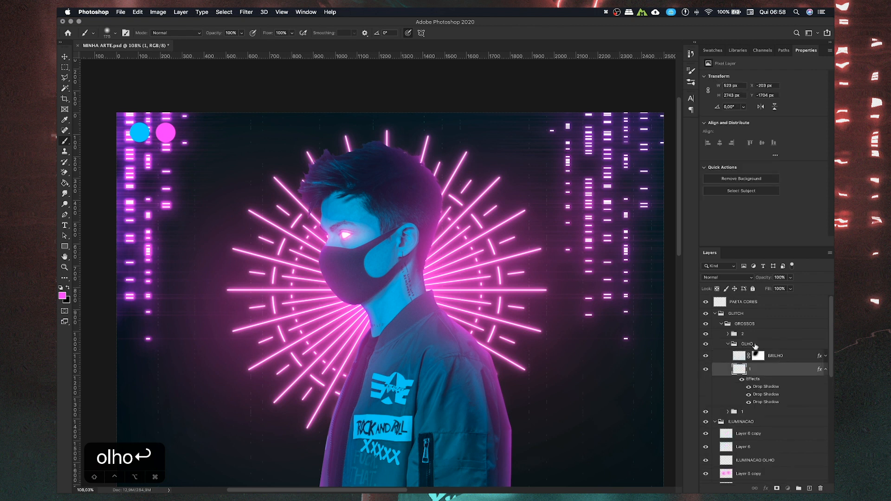
left_click(755, 345)
left_click(65, 56)
left_click_drag(312, 221, 419, 219)
left_click(788, 360)
key("BackSpace")
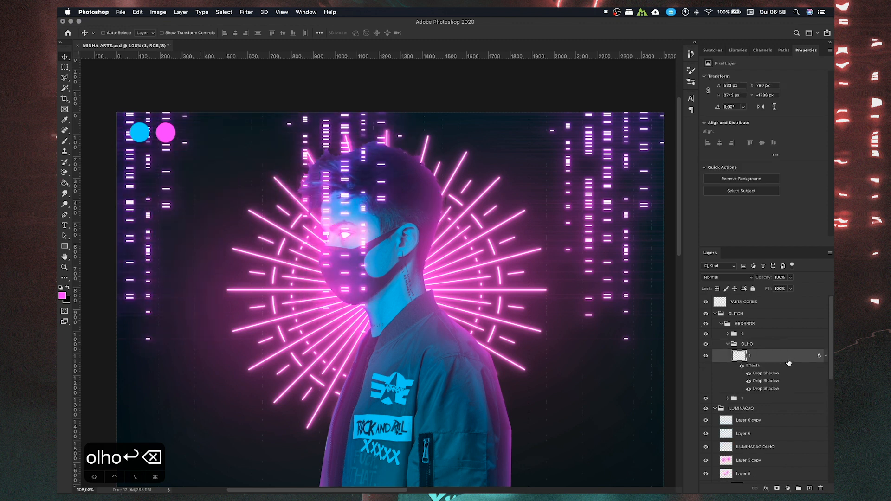
left_click(757, 346)
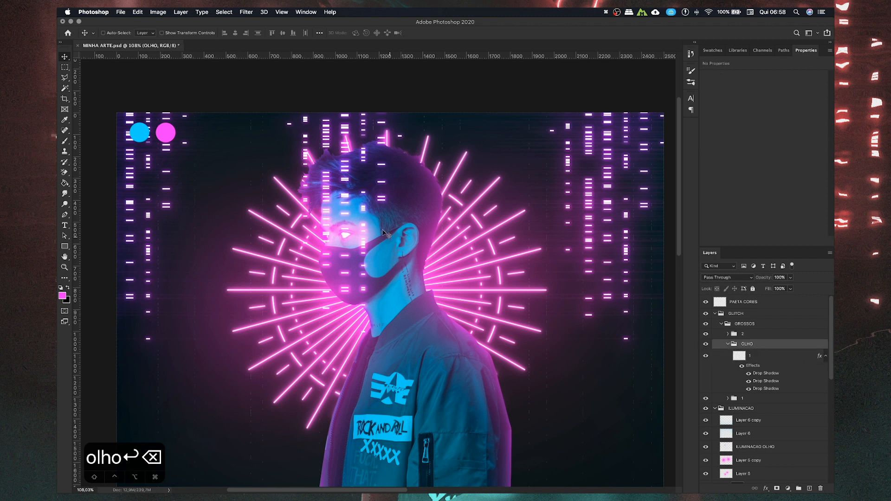
left_click_drag(365, 194, 324, 266)
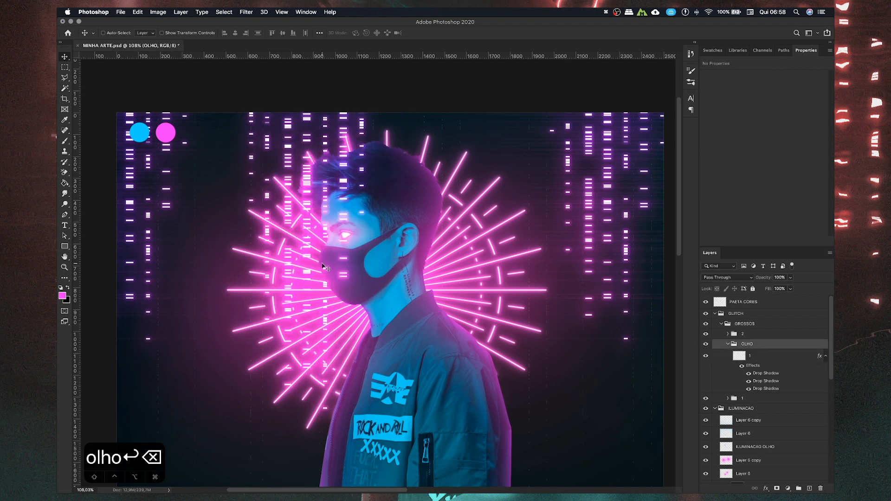
- Select one dense vertical column of bars on the OLHO group's layer 1 and mask the layer to it
left_click(766, 357)
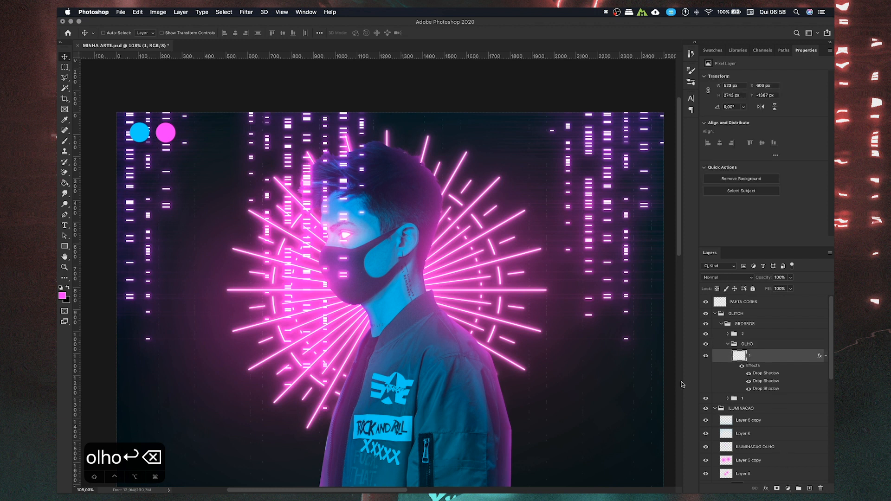
left_click(65, 67)
left_click_drag(277, 106, 298, 415)
left_click(776, 488)
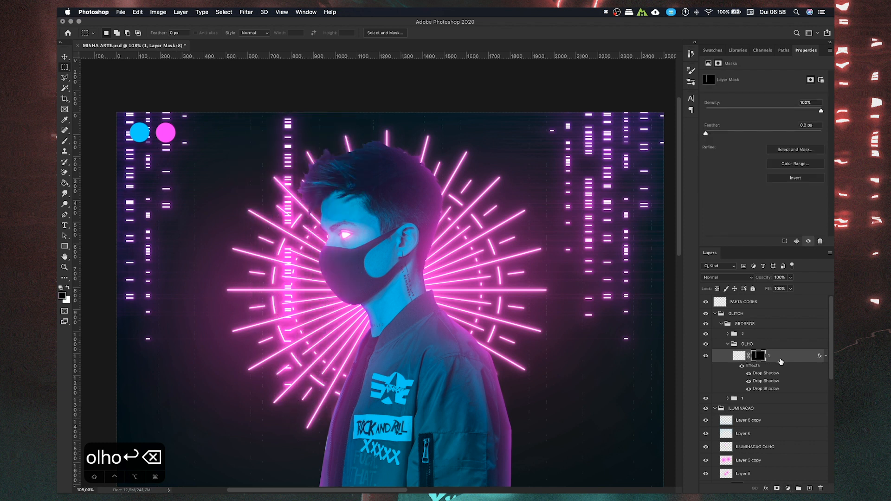
- Move the masked column of bars on OLHO layer 1 over the glowing eye and scale it down
left_click(739, 355)
key("v")
left_click_drag(281, 294, 364, 293)
scroll(364, 292, "down", 3)
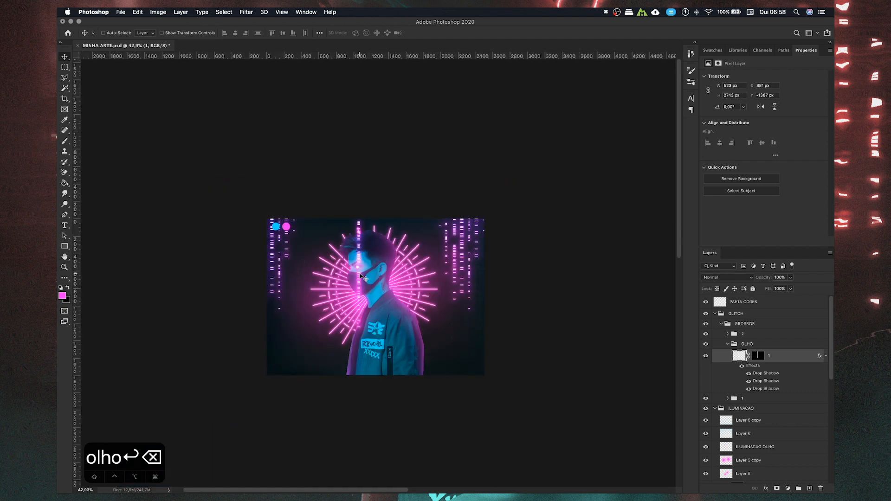
scroll(360, 276, "up", 3)
key("super+t")
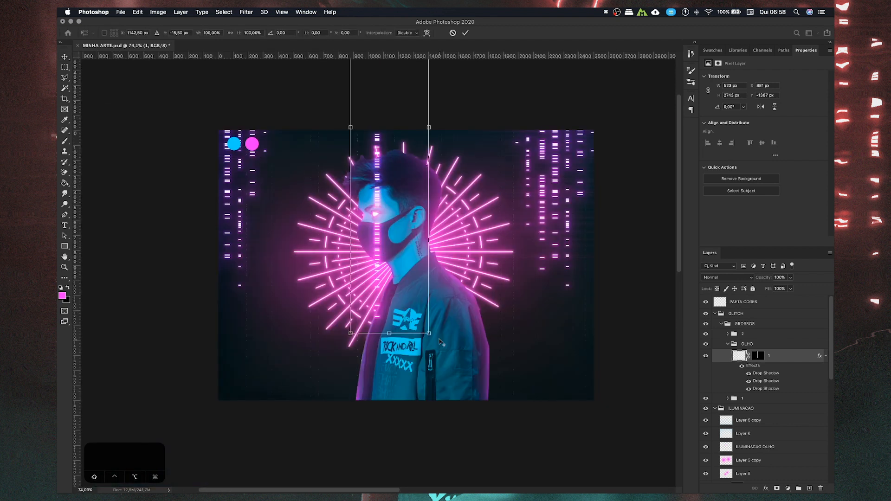
left_click_drag(431, 335, 416, 296)
key("Return")
- Shrink the column's layer further to 383 px wide and realign the bars with the eye
scroll(395, 246, "up", 3)
left_click_drag(401, 243, 394, 274)
key("super+t")
left_click_drag(447, 454, 442, 441)
key("Return")
scroll(386, 286, "up", 3)
left_click_drag(390, 288, 395, 317)
scroll(384, 302, "up", 3)
scroll(395, 317, "down", 3)
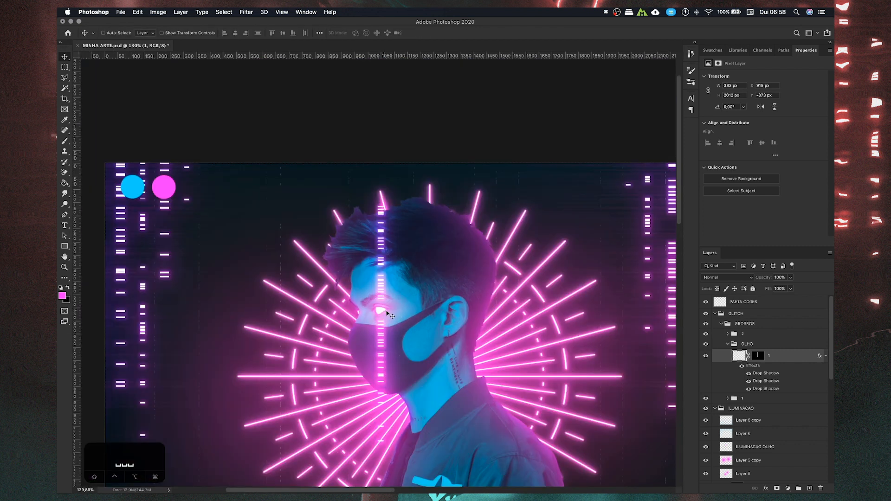
- Move the column's layer down the face to a Y position of -769 px, keeping the bars in line with the eye
key("super+t")
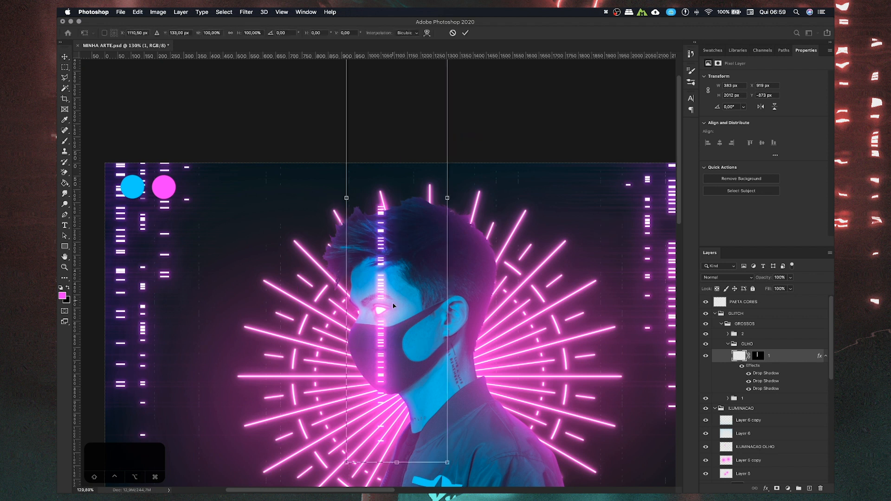
left_click_drag(398, 328, 397, 356)
key("Return")
scroll(369, 308, "up", 5)
scroll(387, 312, "down", 5)
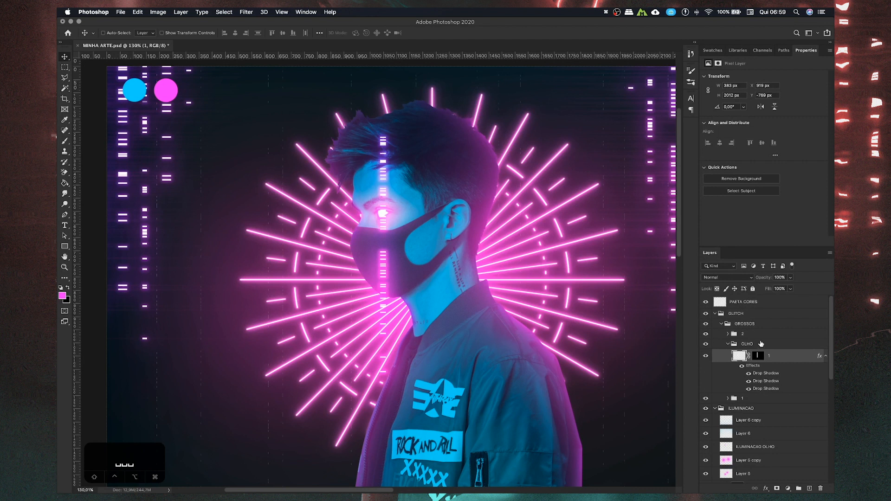
- Paint black on the layer mask of OLHO layer 1 to hide the bars running over the face covering
left_click(758, 355)
left_click(64, 141)
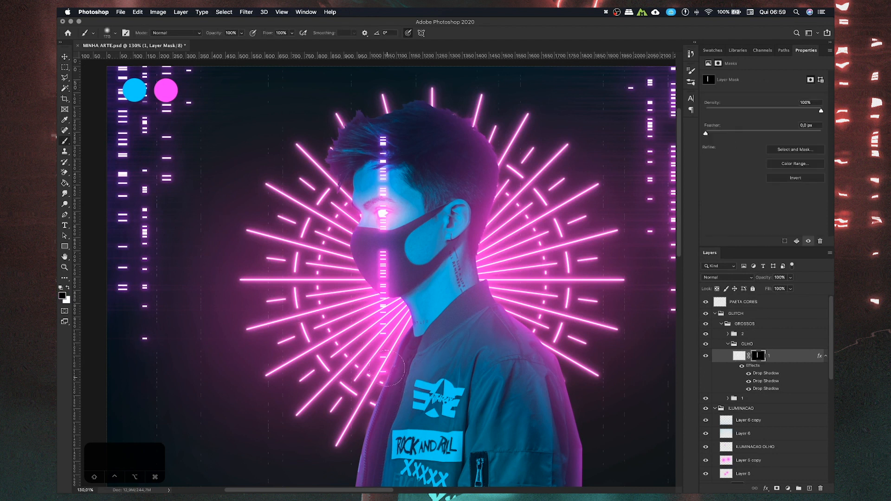
left_click_drag(384, 280, 384, 254)
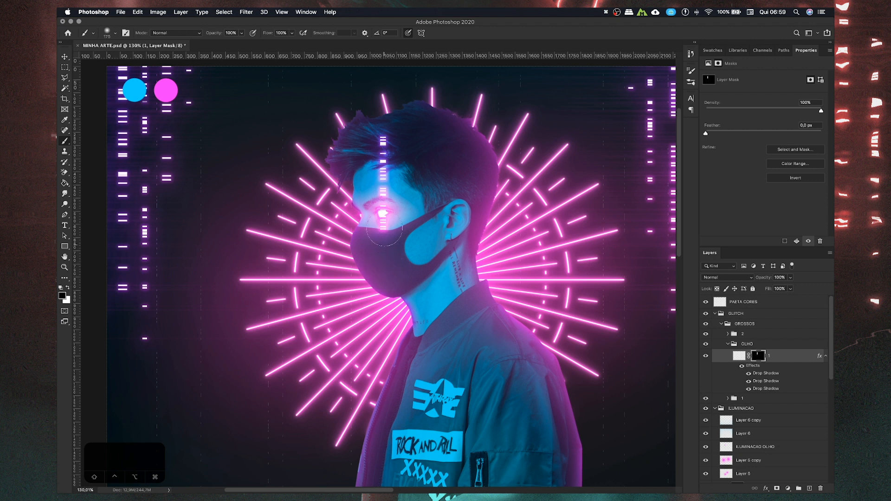
left_click(384, 228, "super")
left_click_drag(385, 224, 371, 283)
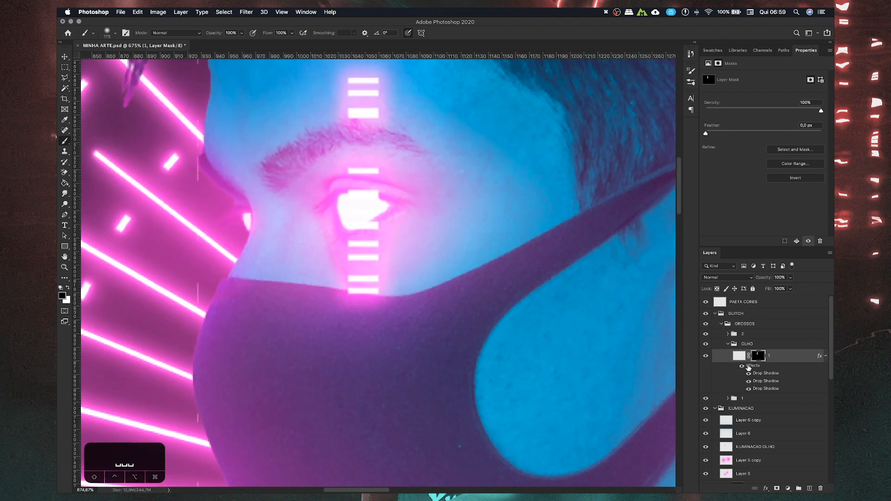
- Hide the effects of OLHO layer 1 and reduce the brush size for detailed masking
left_click(742, 366)
left_click_drag(476, 302, 476, 321)
key("bracketleft")
key("bracketleft")
key("bracketleft")
key("bracketleft")
key("bracketleft")
key("bracketleft")
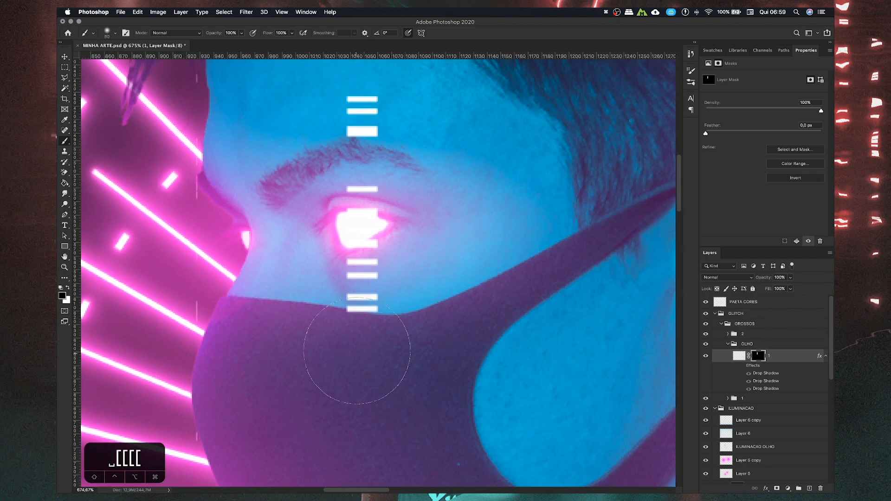
- Trim the lowest bar with a small brush on the mask so it follows the face covering's upper edge
scroll(354, 334, "up", 5)
key("bracketleft")
key("bracketleft")
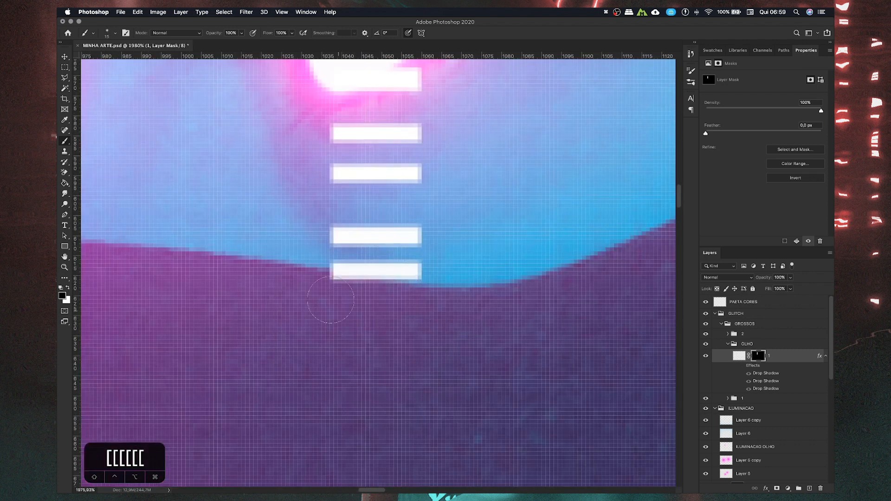
mouse_move(330, 277)
left_mouse_down()
mouse_move(346, 275)
mouse_move(365, 294)
left_mouse_up()
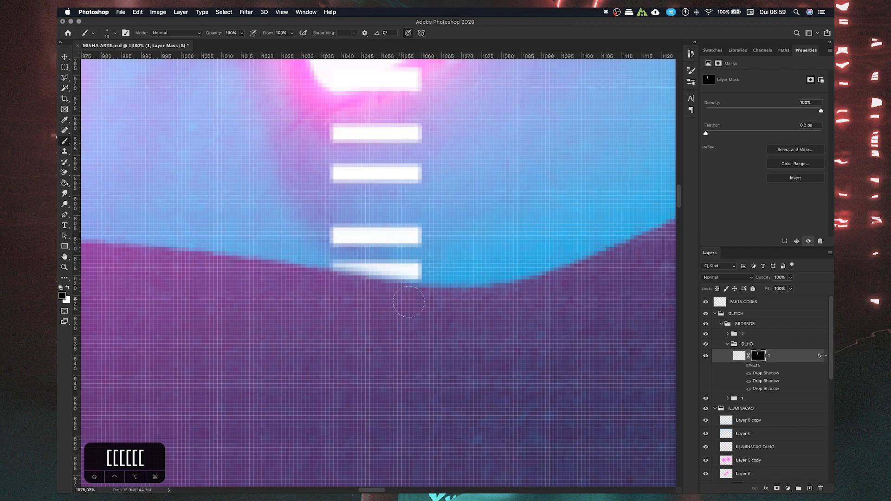
left_click_drag(422, 308, 420, 364)
mouse_move(422, 256)
left_mouse_down()
mouse_move(416, 264)
mouse_move(358, 258)
mouse_move(349, 246)
left_mouse_up()
scroll(330, 233, "up", 3)
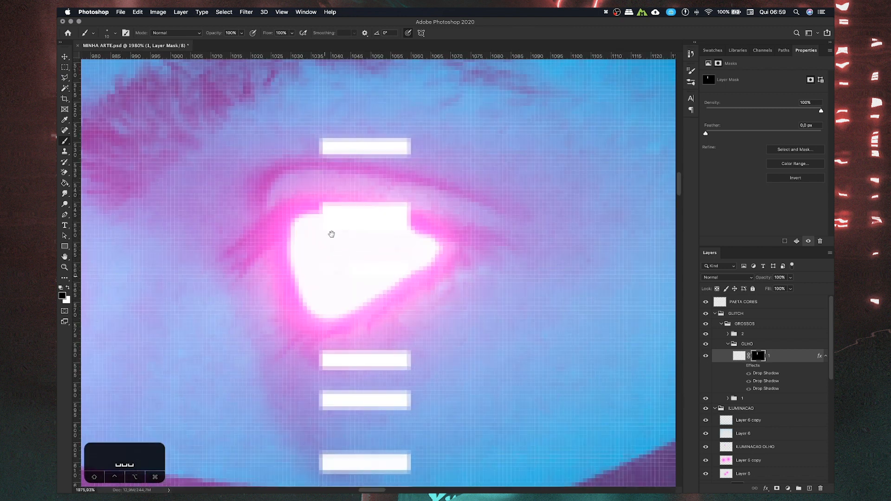
- Mask out the bar overlapping the top of the eye and trim the bar touching the eyebrow
left_click_drag(340, 209, 326, 208)
scroll(403, 275, "up", 10)
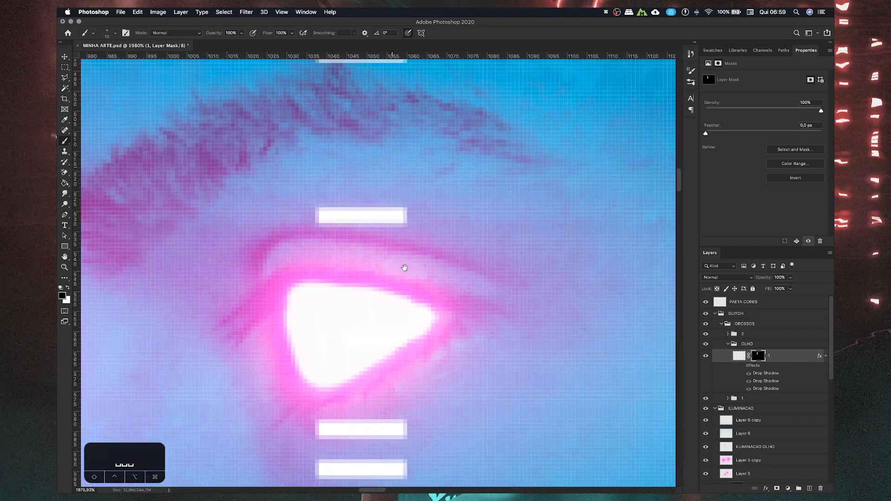
left_click_drag(337, 238, 419, 246)
scroll(435, 238, "up", 15)
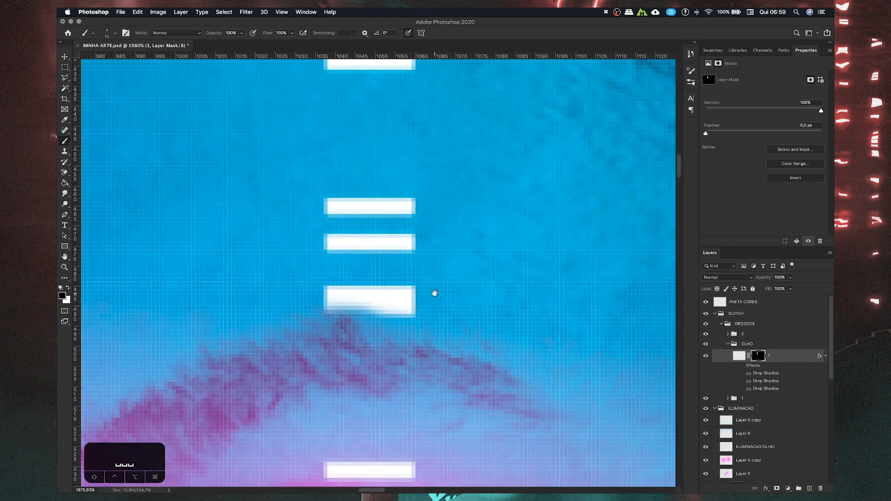
scroll(415, 252, "up", 1)
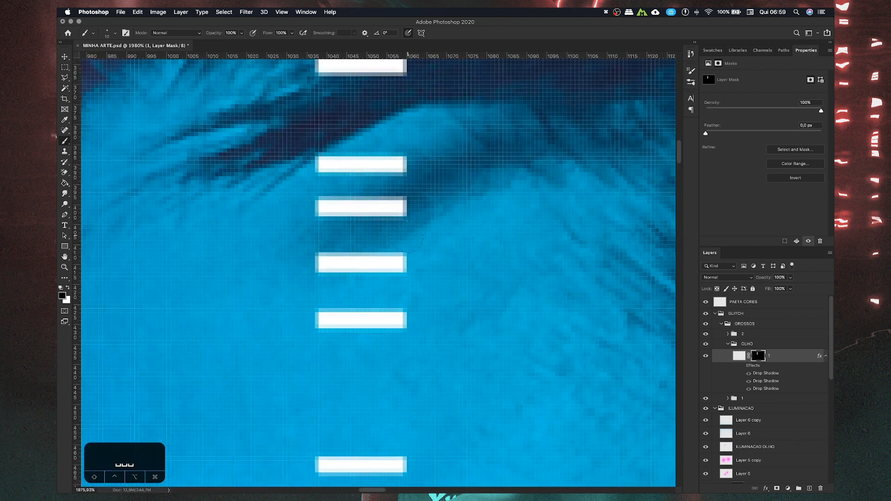
- Mask out the three bars crossing the shadowed area of the forehead just below the hairline
mouse_move(400, 238)
left_mouse_down()
mouse_move(358, 262)
mouse_move(305, 264)
left_mouse_up()
mouse_move(377, 253)
left_mouse_down()
mouse_move(397, 251)
mouse_move(350, 260)
left_mouse_up()
mouse_move(405, 225)
left_mouse_down()
mouse_move(404, 206)
mouse_move(326, 224)
left_mouse_up()
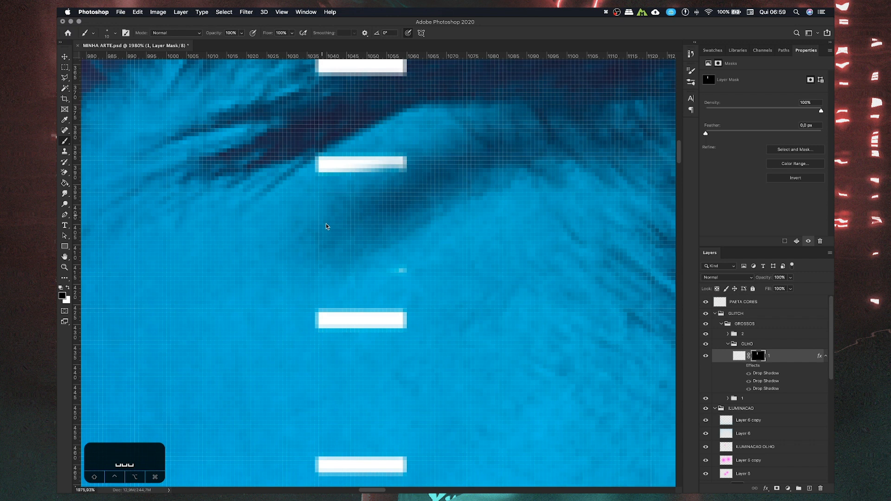
scroll(363, 344, "up", 5)
left_click_drag(325, 306, 455, 315)
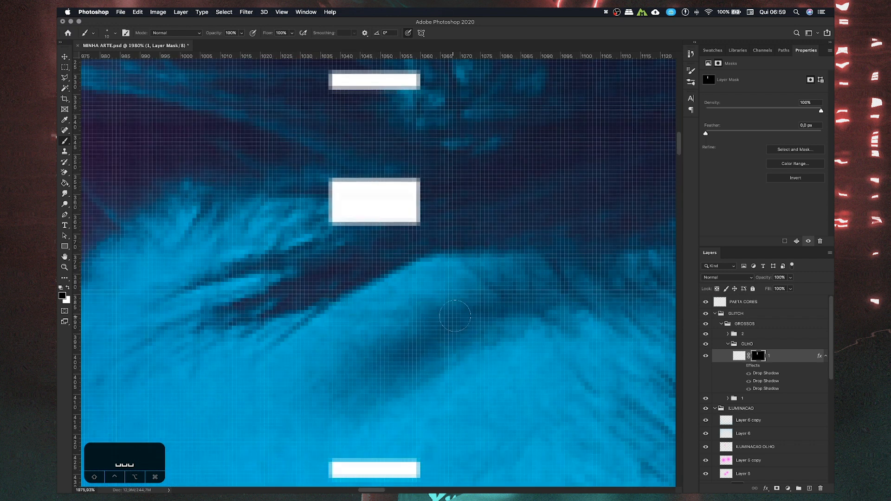
- Enlarge the brush and mask out the remaining bars that run up over the hair
scroll(390, 267, "down", 9)
key("bracketright")
key("bracketright")
key("bracketright")
key("bracketright")
key("bracketright")
key("bracketright")
mouse_move(370, 241)
left_mouse_down()
mouse_move(407, 217)
mouse_move(349, 167)
mouse_move(371, 95)
left_mouse_up()
key("space")
mouse_move(374, 201)
left_mouse_down()
mouse_move(375, 314)
mouse_move(400, 287)
mouse_move(408, 171)
left_mouse_up()
scroll(401, 287, "down", 5)
key("space")
left_click_drag(406, 273, 407, 138)
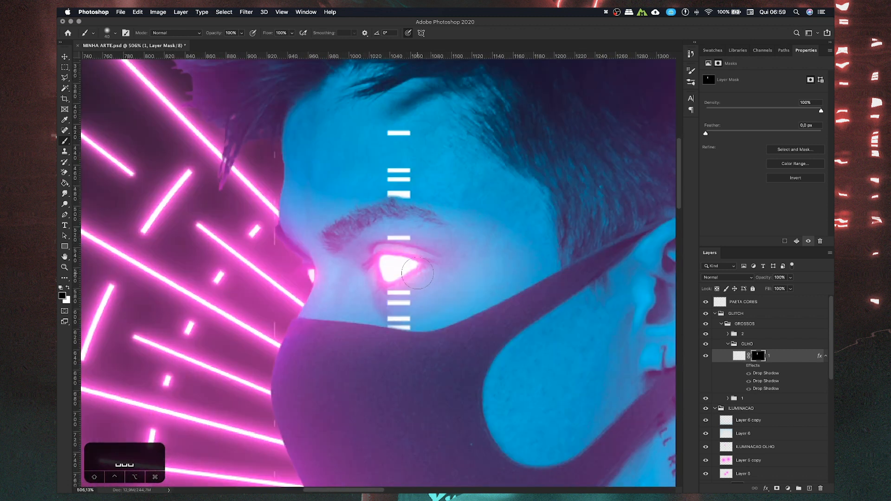
- Select the bar artwork on OLHO layer 1 and make its drop shadow effects visible again
left_click(738, 356)
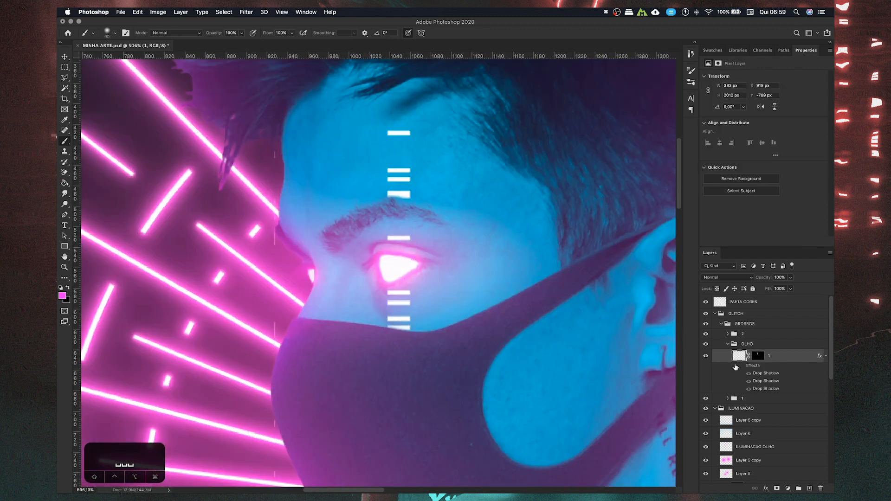
left_click(742, 365)
left_click_drag(428, 198, 428, 216)
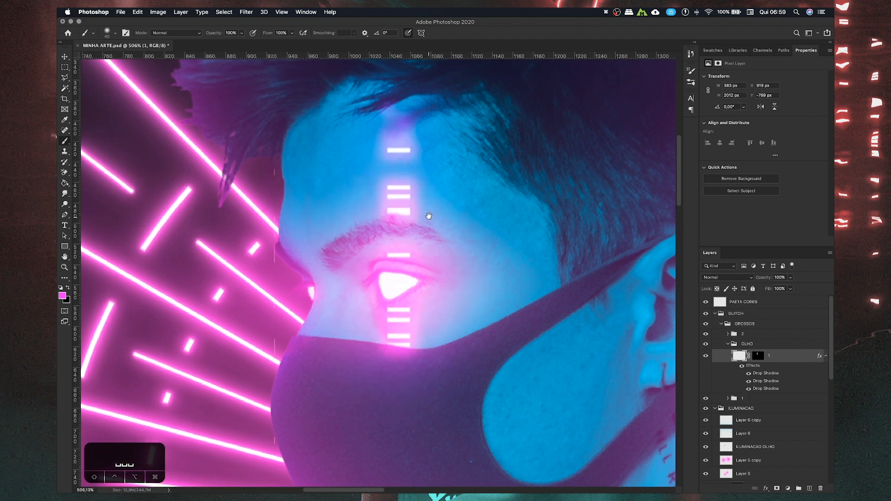
scroll(452, 253, "up", 3)
key("x")
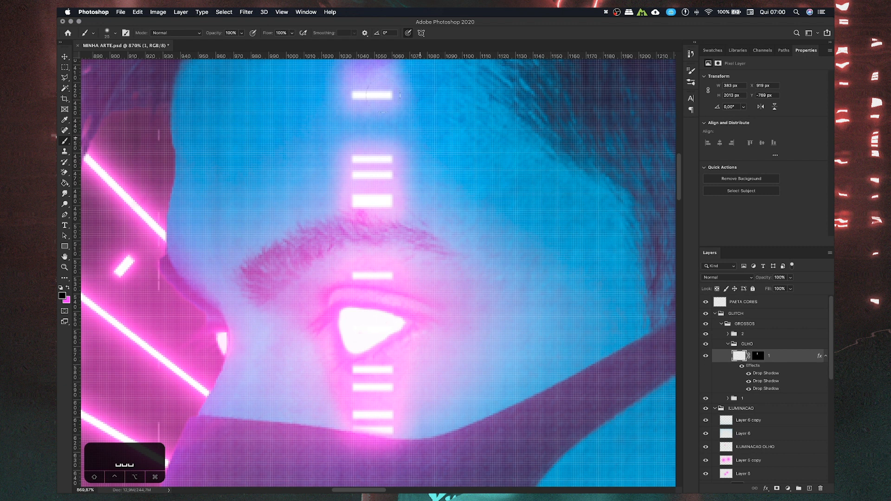
- Open the Liquify filter on the OLHO bars and reduce the brush size to 600
left_click(242, 13)
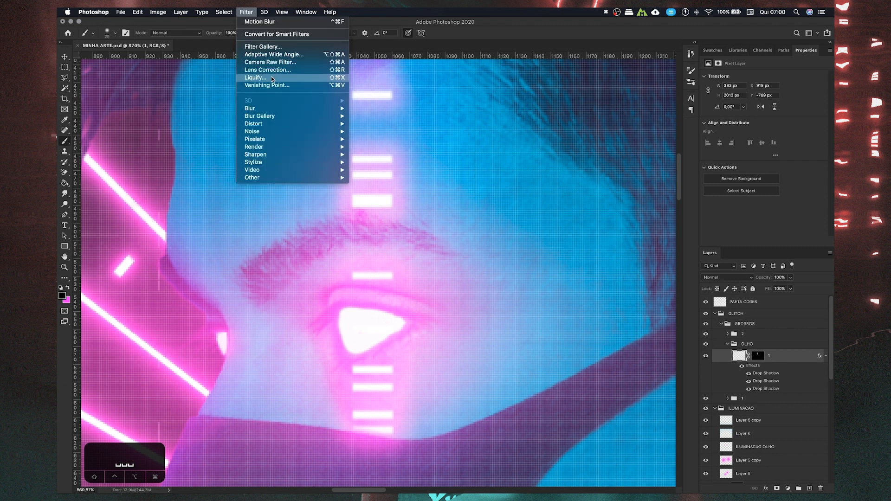
left_click(263, 77)
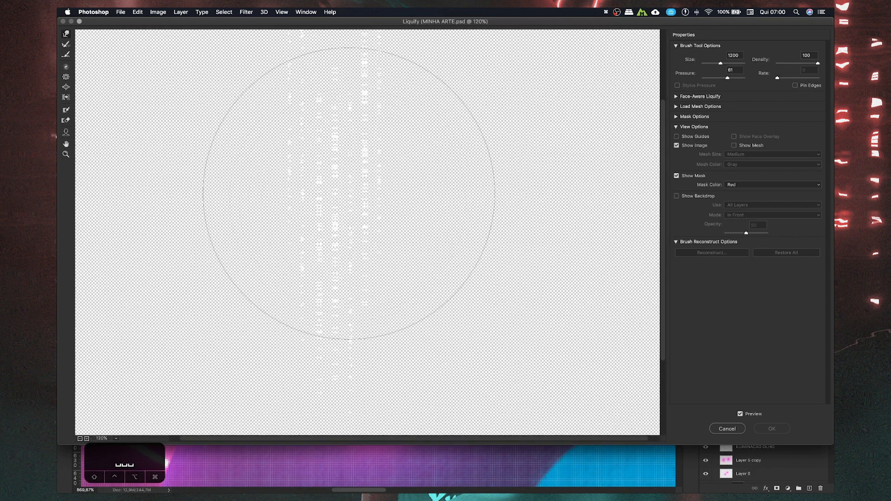
scroll(364, 244, "up", 1)
key("bracketleft")
key("bracketleft")
key("bracketleft")
key("bracketleft")
key("bracketleft")
key("bracketleft")
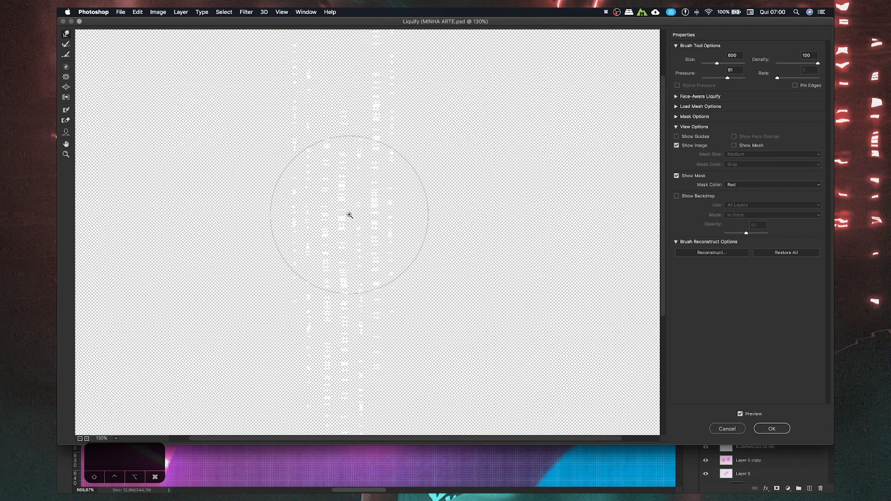
scroll(348, 214, "up", 1)
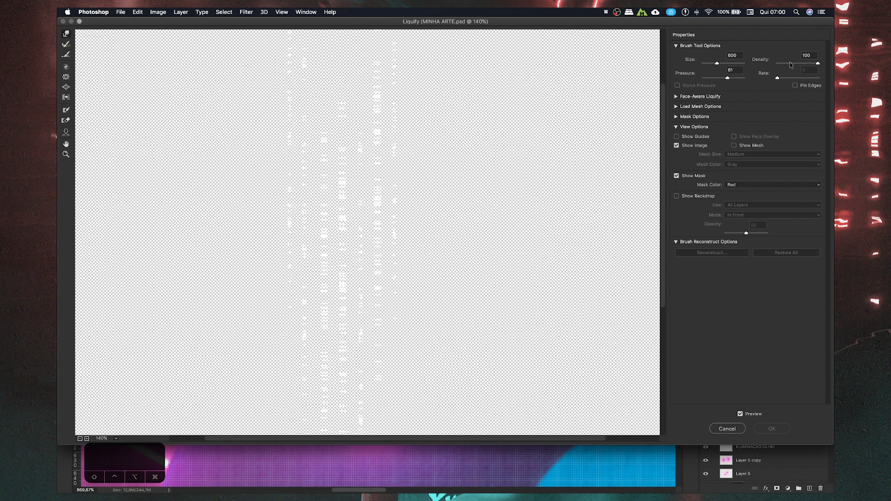
- Set the Liquify brush pressure to 60, enlarge the brush and push the columns slightly to bend them, then close the filter
left_click(731, 70)
type("60")
key("Return")
key("bracketright")
key("bracketright")
key("bracketright")
mouse_move(355, 233)
left_mouse_down()
mouse_move(347, 234)
mouse_move(367, 245)
left_mouse_up()
left_click(715, 426)
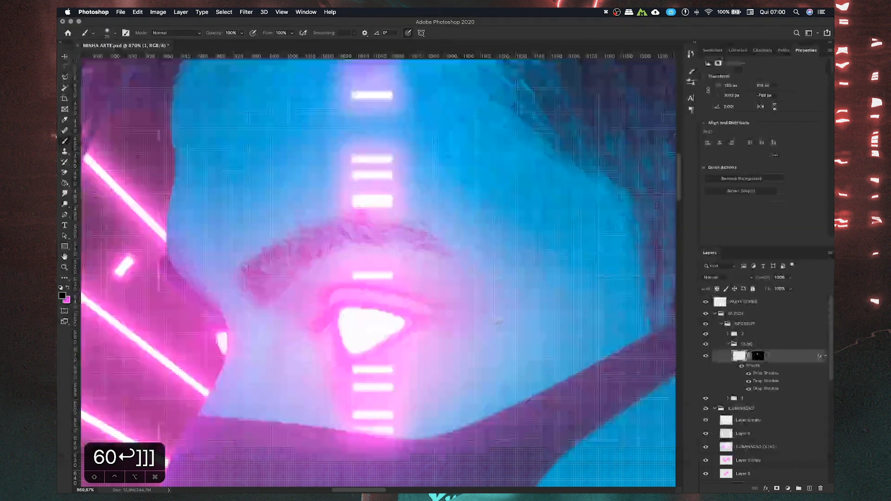
- Reposition the bent bars with the Move tool and nudge them so they line up with the eye
scroll(444, 294, "right", 2)
key("v")
left_click_drag(386, 201, 393, 201)
scroll(444, 234, "down", 4)
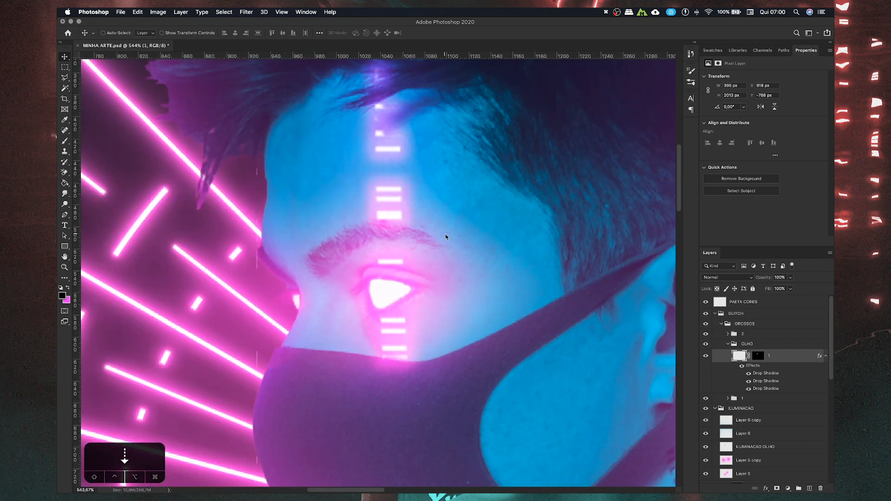
key("Left")
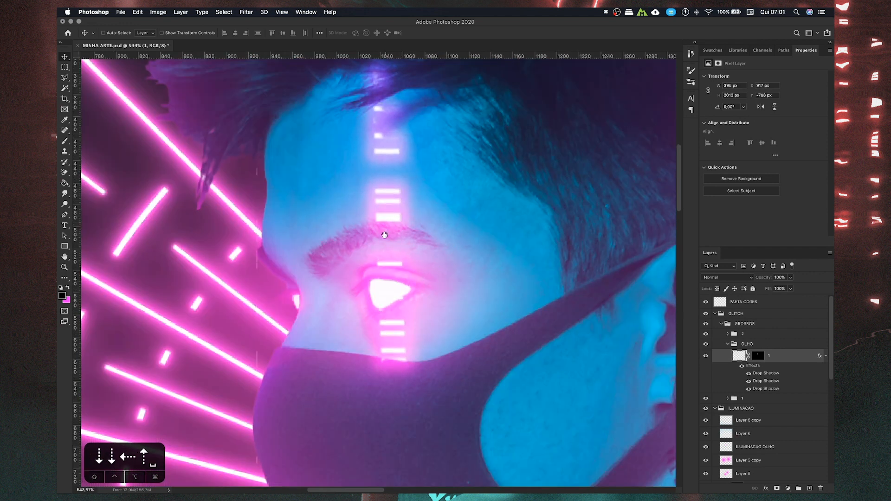
left_click_drag(383, 234, 380, 249)
- Brush white and black on the OLHO layer's mask to restore cut-off bar parts and hide stray ones around the eye
left_click(757, 356)
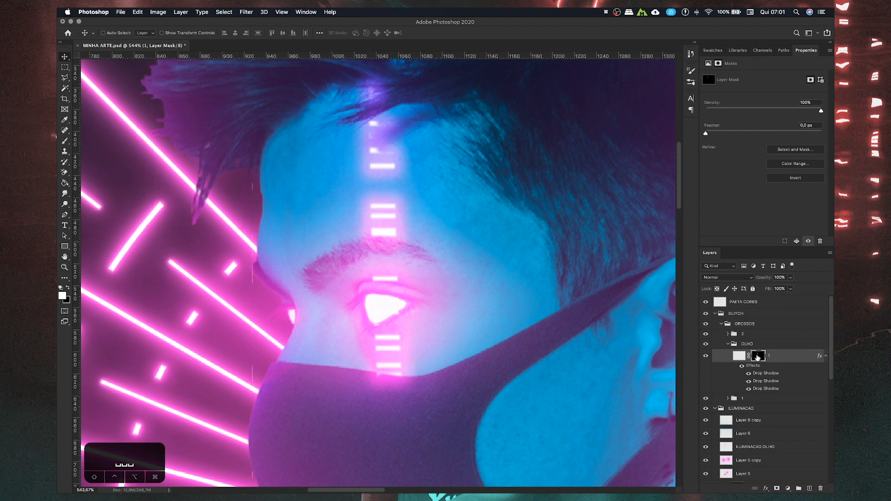
left_click(65, 141)
scroll(385, 283, "up", 4)
left_click_drag(321, 328, 323, 455)
key("x")
left_click_drag(356, 211, 348, 281)
key("[")
key("[")
key("[")
key("x")
left_click_drag(312, 236, 335, 244)
scroll(341, 216, "down", 8)
- Apply a Free Transform to the bar artwork on OLHO layer 1
scroll(374, 256, "up", 6)
left_click(739, 355)
key("super+t")
key("Return")
- Return to the OLHO layer's mask and resize the brush to touch up the bars above and below the eye
left_click(757, 356)
key("]")
key("]")
key("]")
key("]")
key("]")
key("]")
scroll(300, 257, "down", 6)
scroll(278, 232, "up", 7)
key("[")
key("[")
key("[")
key("bracketleft")
key("bracketleft")
key("bracketleft")
key("bracketleft")
key("bracketleft")
key("bracketleft")
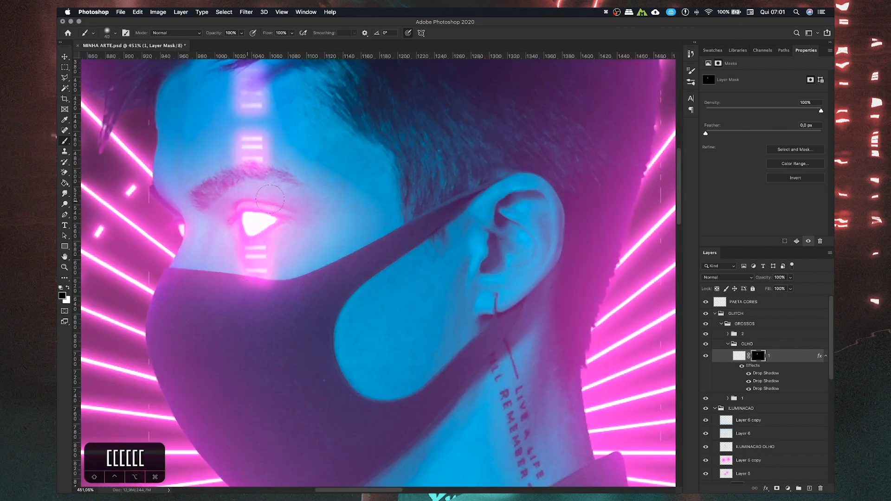
- Check the eye bars against the whole portrait and collapse the OLHO group
scroll(342, 232, "down", 8)
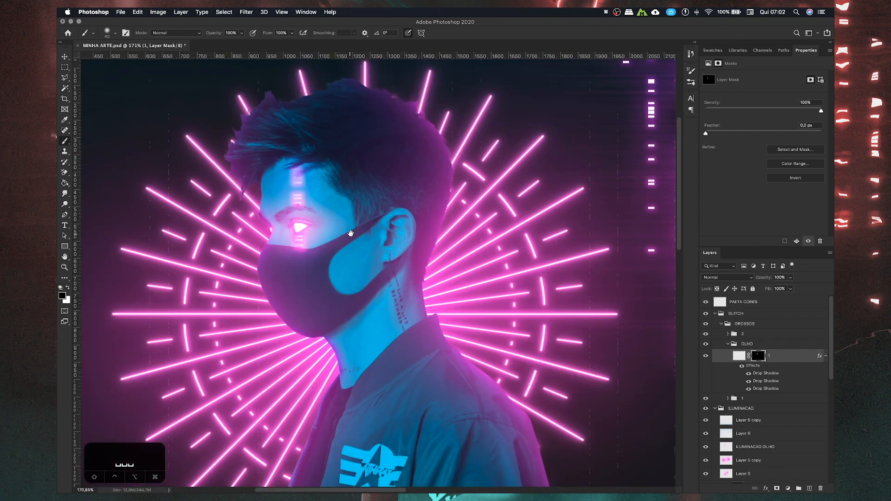
scroll(378, 249, "down", 3)
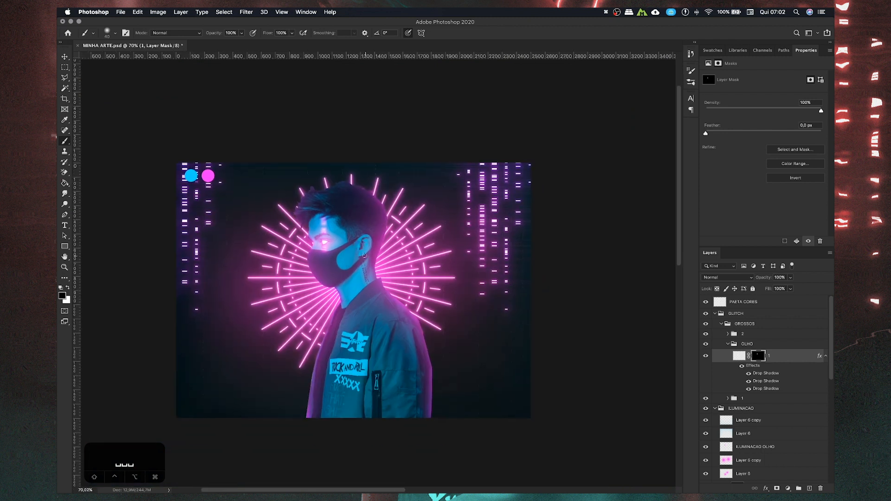
scroll(319, 243, "up", 3)
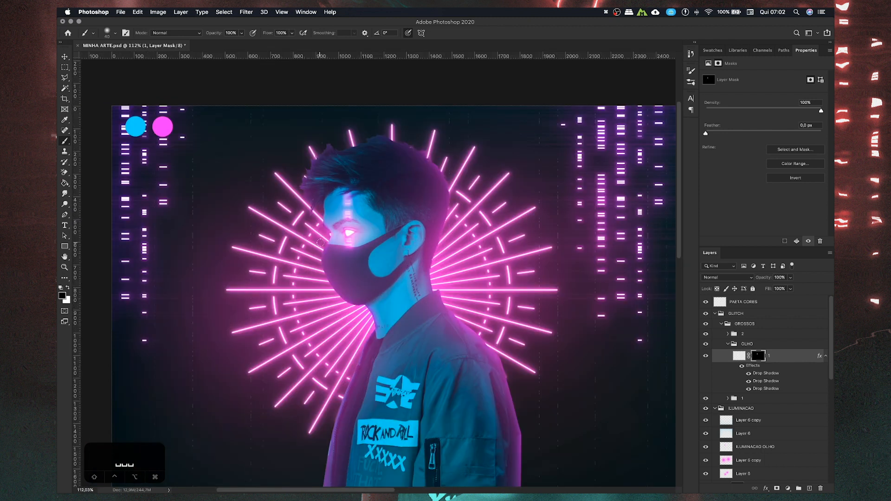
left_click_drag(348, 246, 345, 244)
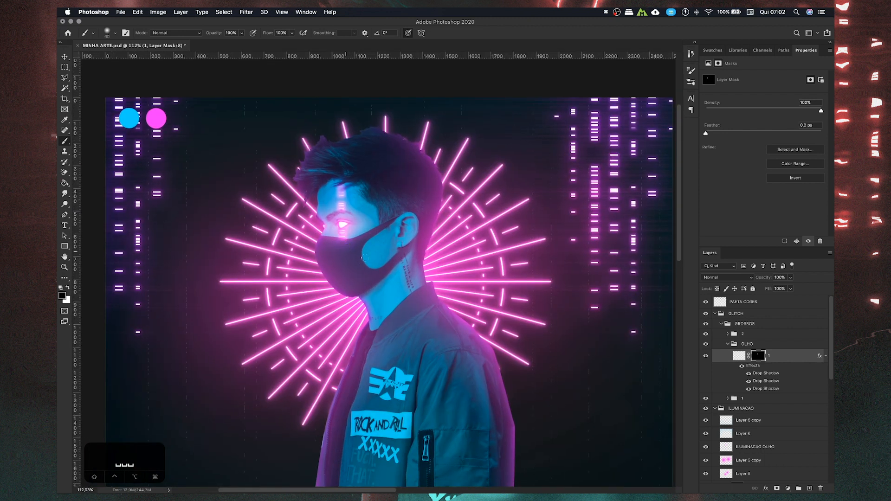
left_click(728, 344)
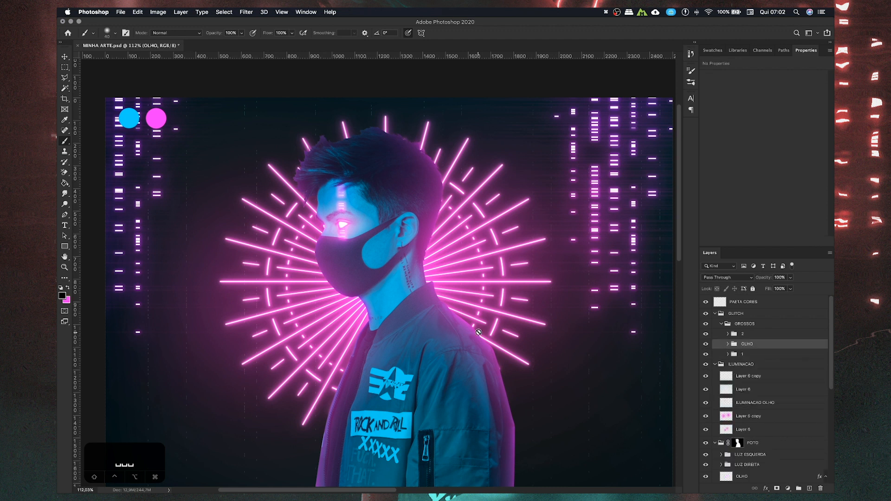
- Place FOG.jpg into the artwork, move its layer above the GLITCH group and set its blend mode to Lighten
left_click_drag(465, 294, 453, 298)
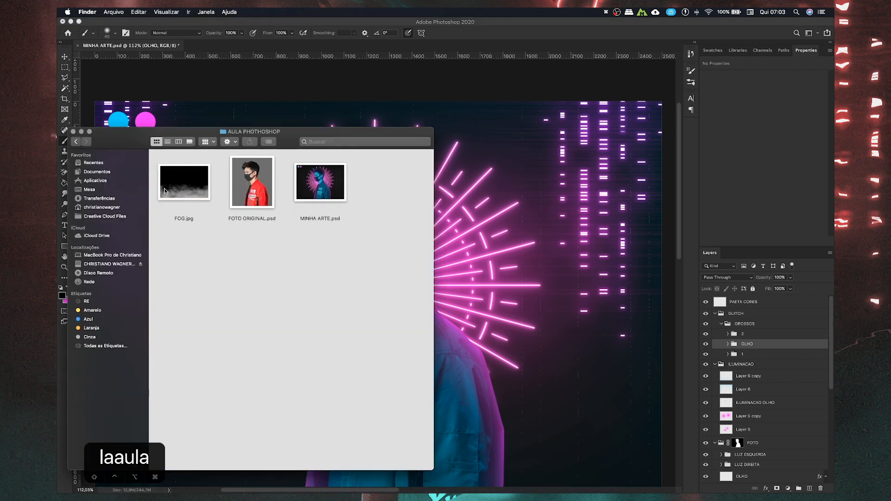
left_click_drag(184, 184, 560, 272)
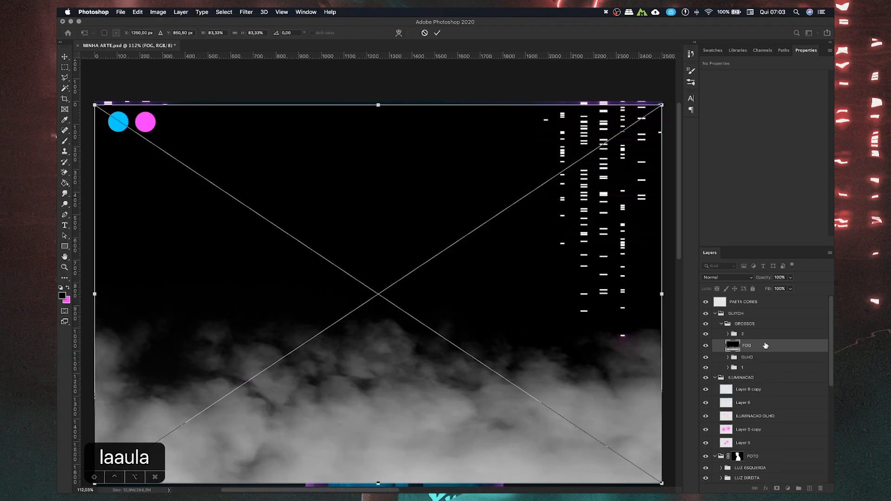
left_click_drag(766, 345, 722, 310)
scroll(513, 298, "down", 3)
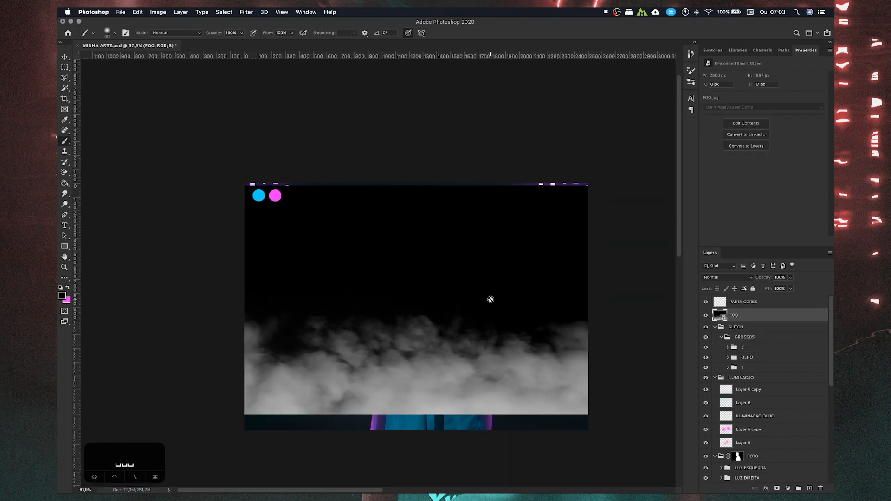
left_click(716, 278)
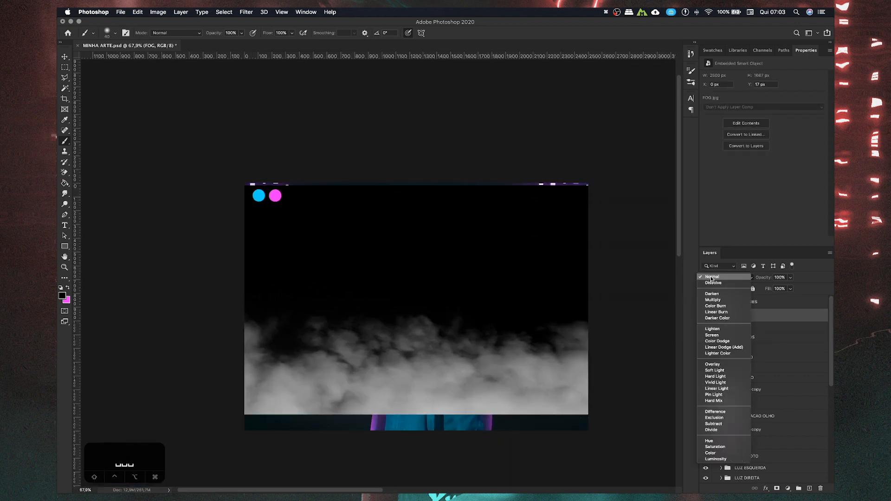
left_click(712, 329)
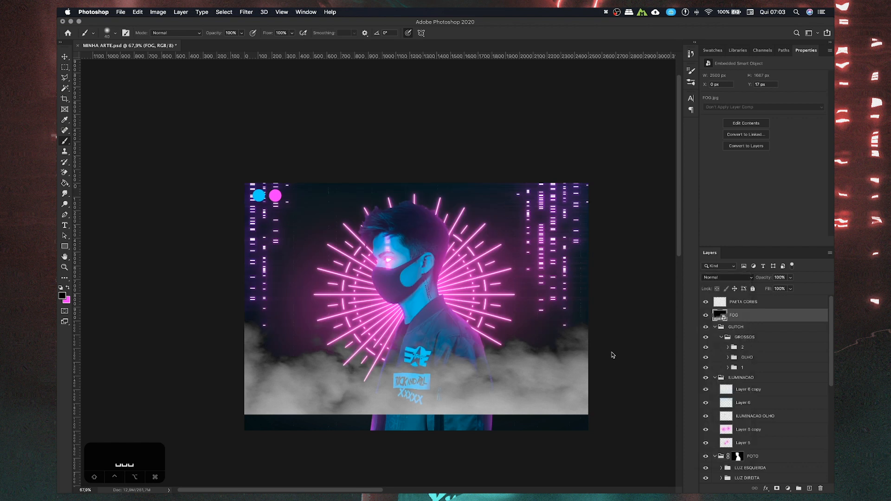
- Enlarge the fog proportionally about its centre to about 3717 px wide so it covers the bottom edge of the artwork
left_click_drag(497, 320, 482, 285)
key("super+t")
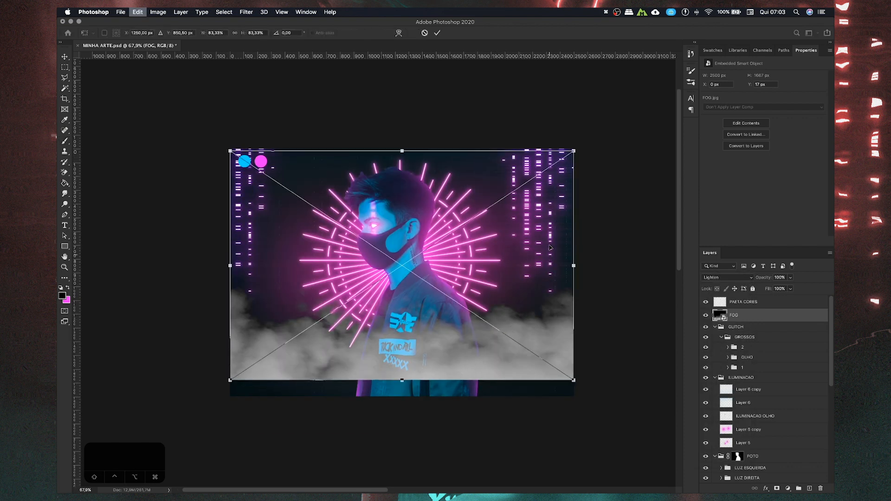
left_click_drag(573, 147, 668, 92)
key("Return")
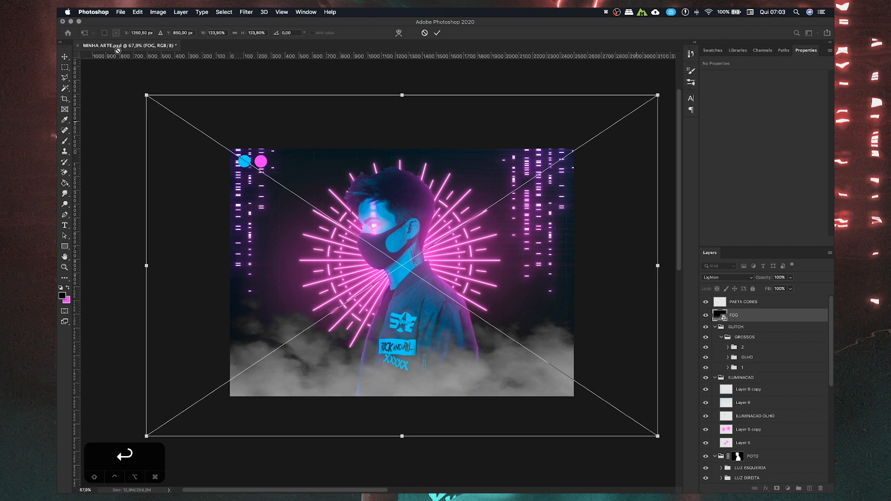
left_click(65, 58)
left_click_drag(408, 292, 407, 272)
scroll(427, 380, "up", 5)
key("space")
left_click_drag(362, 294, 364, 305)
key("space")
left_click_drag(317, 234, 308, 255)
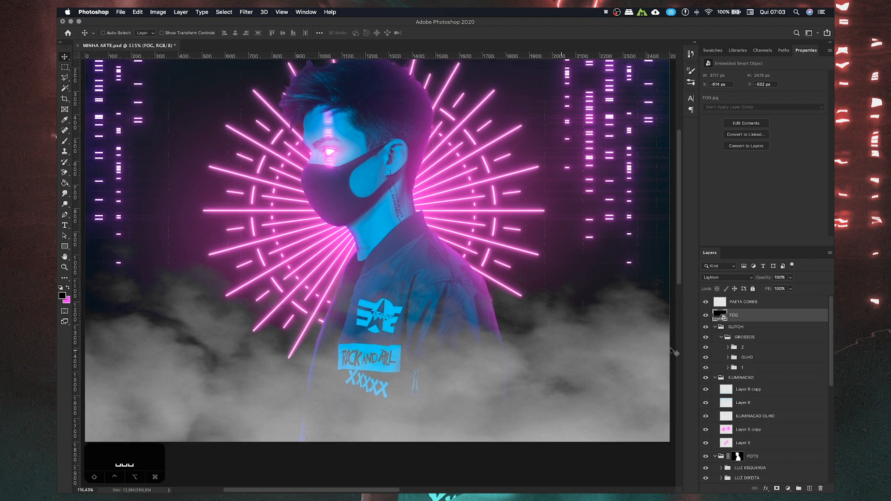
- Rasterize the FOG layer and colorize it blue with hue 193, saturation 25 and lightness -13
right_click(749, 319)
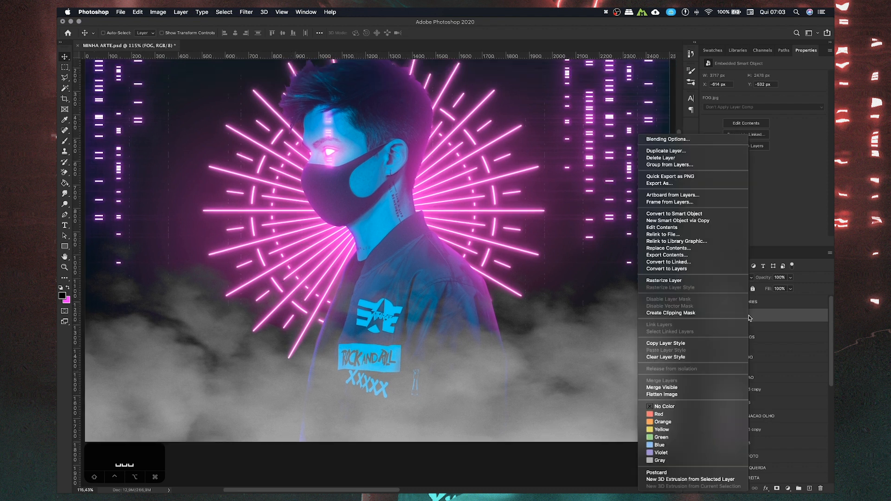
right_click(775, 316)
left_click(704, 281)
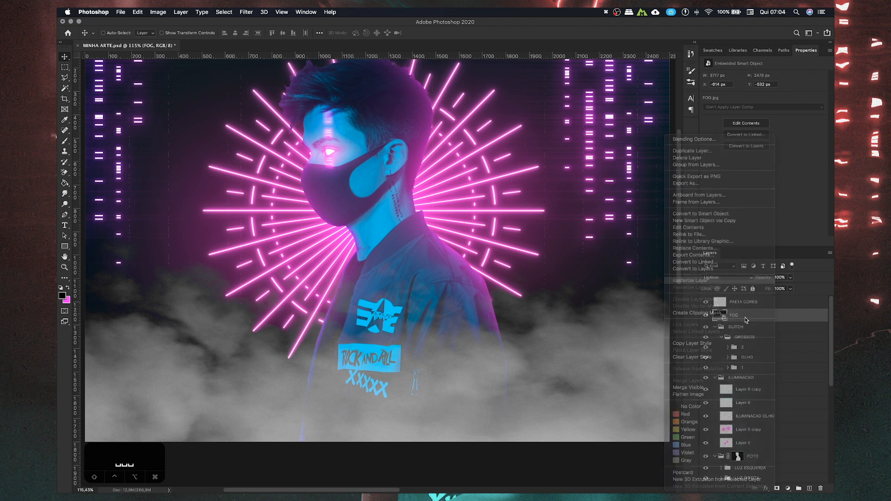
key("super+u")
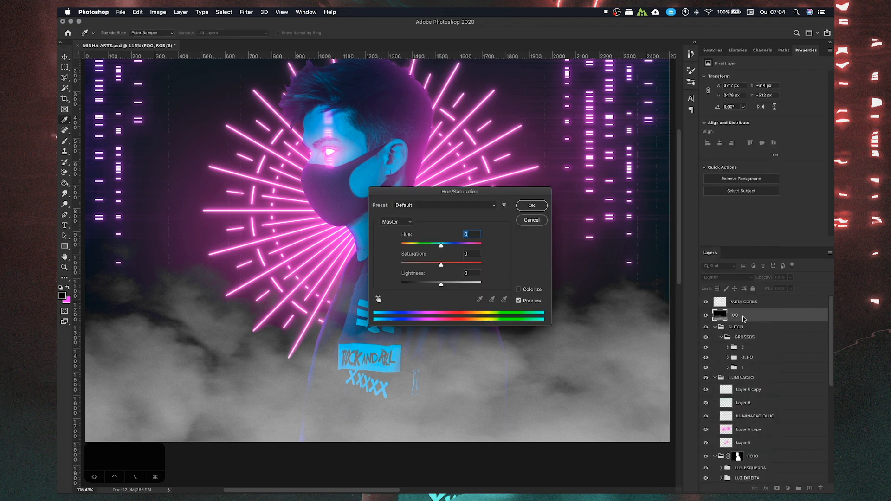
left_click(519, 289)
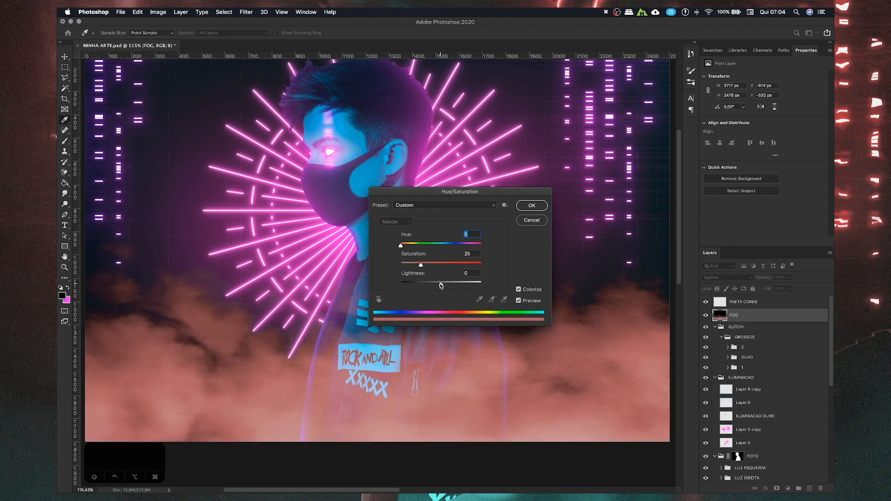
left_click_drag(406, 248, 443, 247)
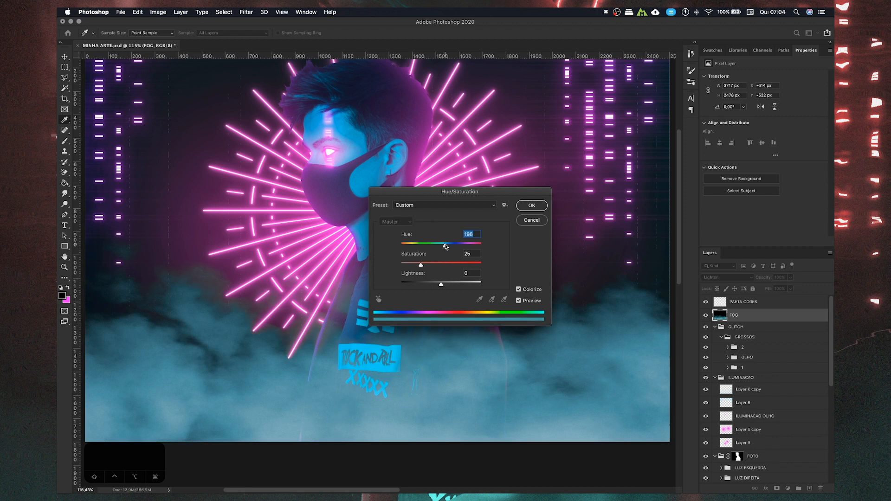
left_click_drag(440, 285, 437, 286)
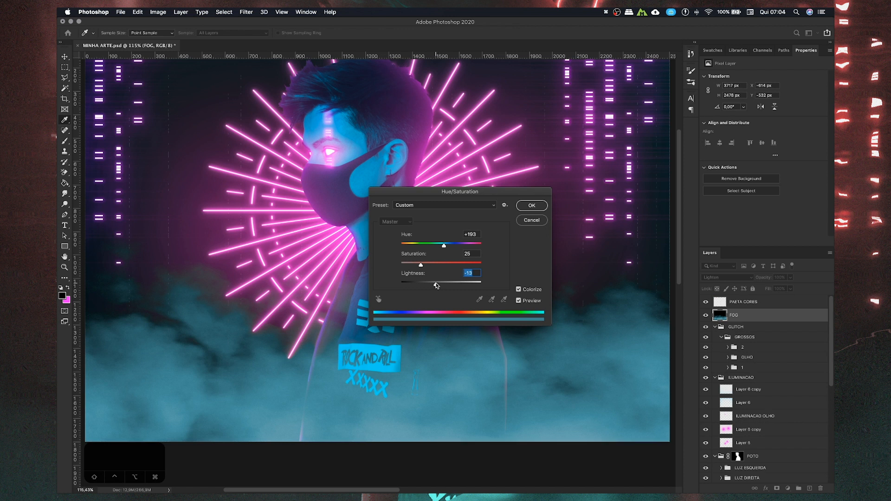
left_click(532, 205)
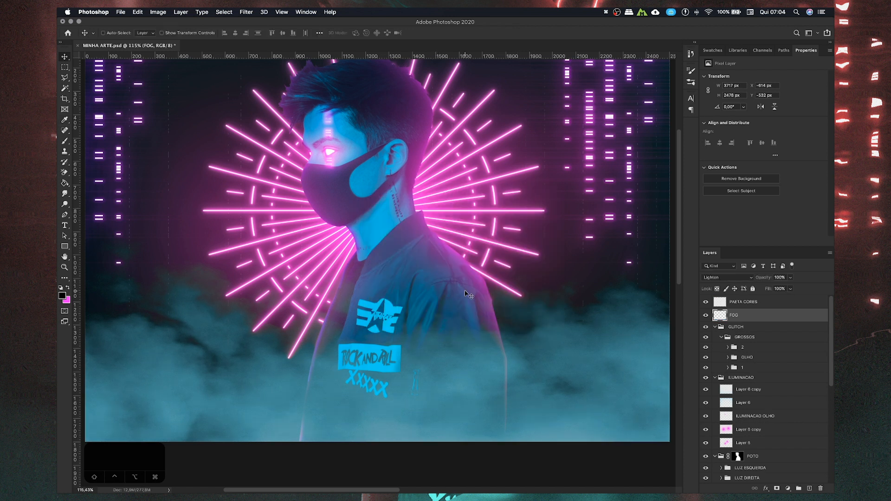
- Scale the FOG layer up to about 4881 px wide and reduce its opacity to 34%
scroll(462, 303, "down", 6)
scroll(461, 302, "up", 3)
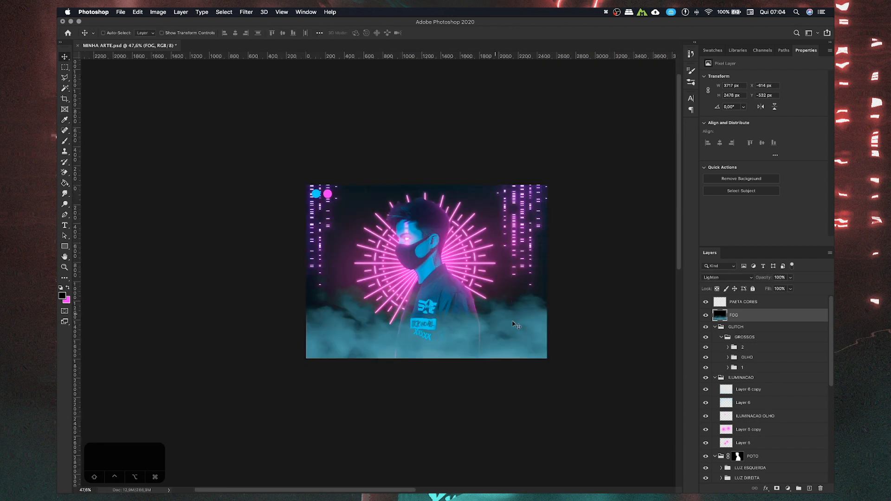
key("super+t")
left_click_drag(604, 135, 674, 80)
key("Return")
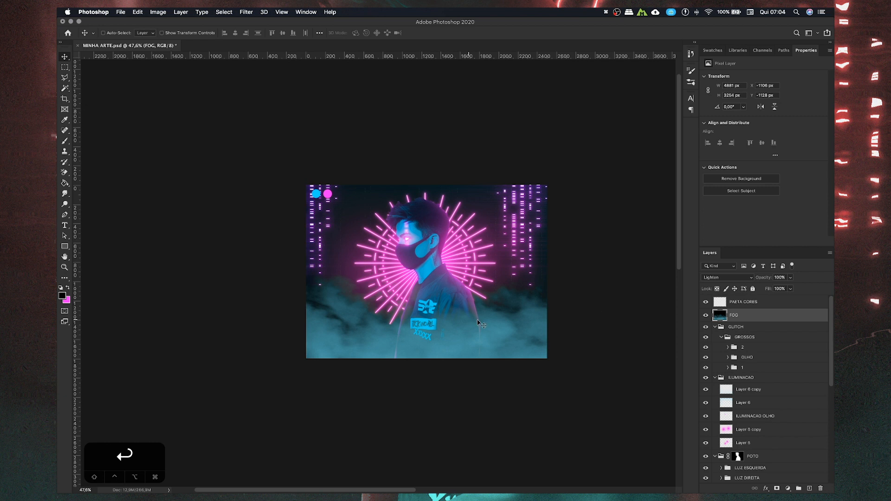
scroll(470, 320, "up", 3)
left_click_drag(758, 277, 738, 276)
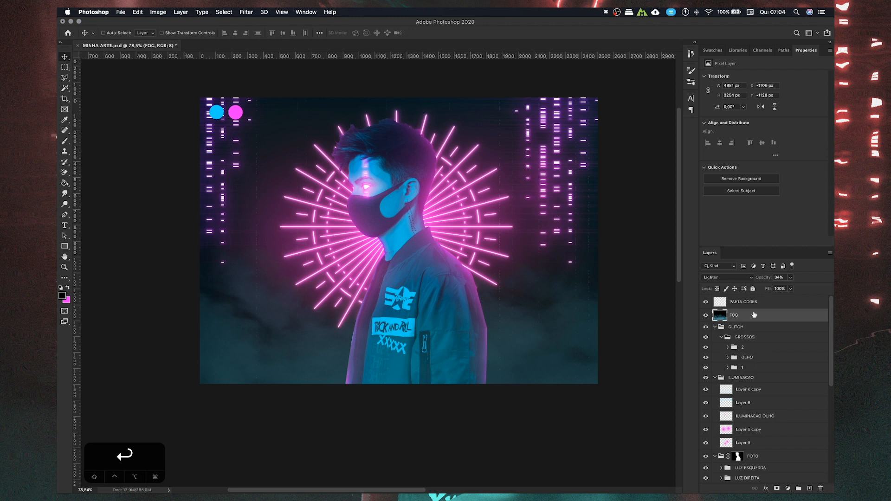
- Duplicate the FOG layer, rotate the copy 180° and reposition it to add fog to the upper part of the artwork
key("super+j")
key("super+t")
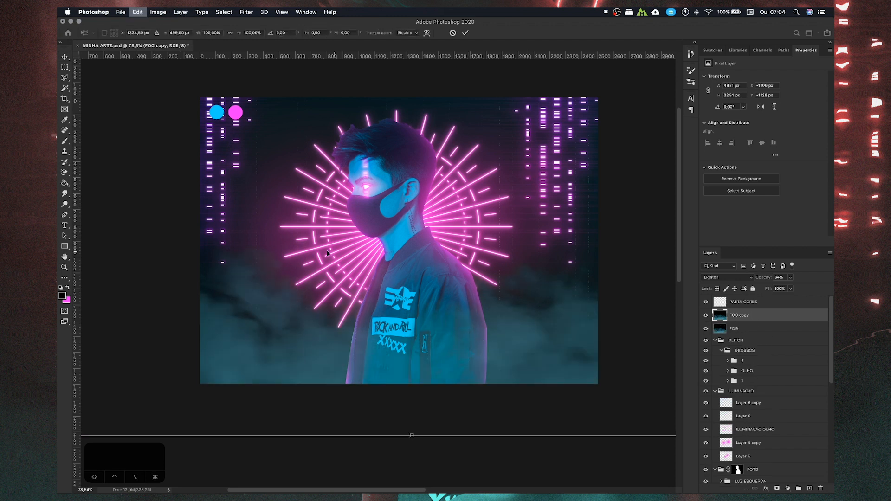
scroll(343, 275, "down", 5)
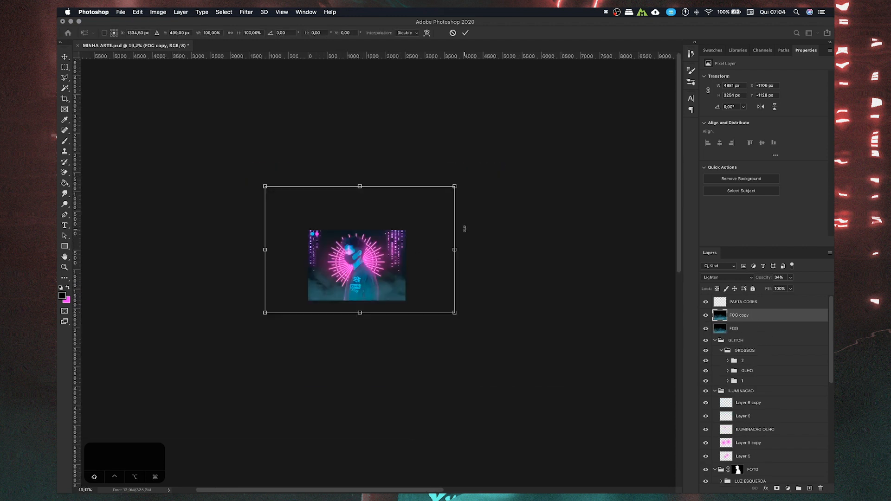
left_click_drag(464, 229, 303, 264)
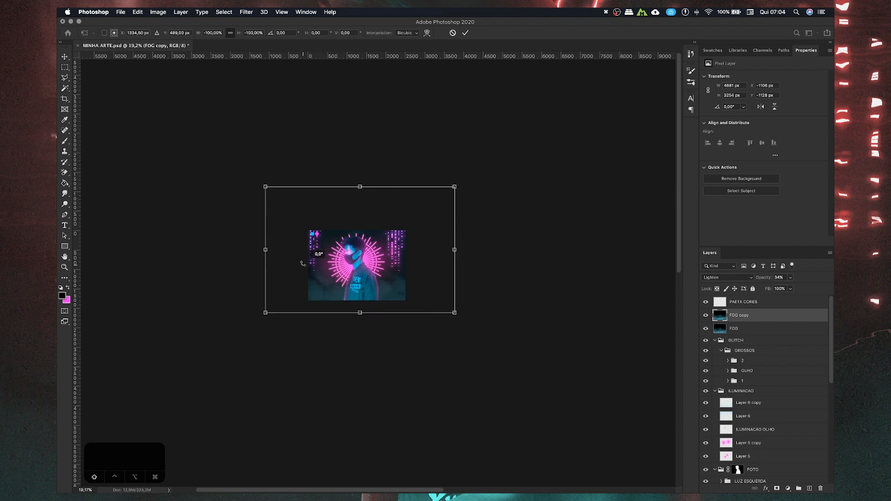
key("Return")
left_click_drag(368, 241, 364, 266)
scroll(345, 271, "up", 5)
left_click_drag(412, 231, 399, 216)
- Duplicate the original FOG layer and move the original down the stack to directly above the Background
left_click(757, 329)
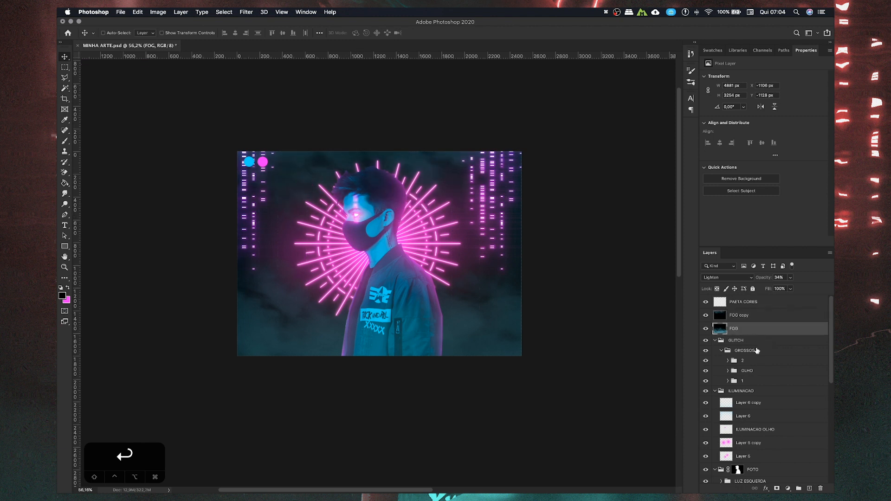
key("super+j")
scroll(767, 352, "down", 2)
left_click_drag(745, 305, 747, 471)
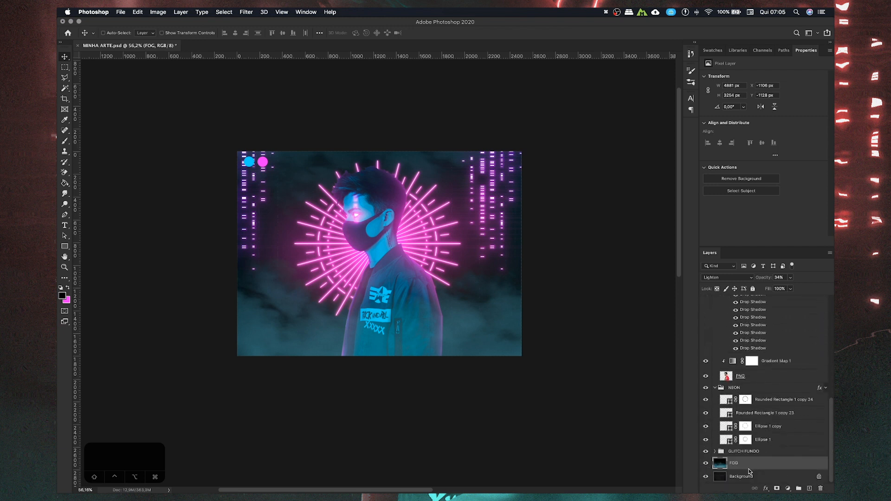
- Enlarge the FOG layer above the Background to about 6625 px wide and reposition it behind the subject
key("super+t")
scroll(501, 257, "down", 3)
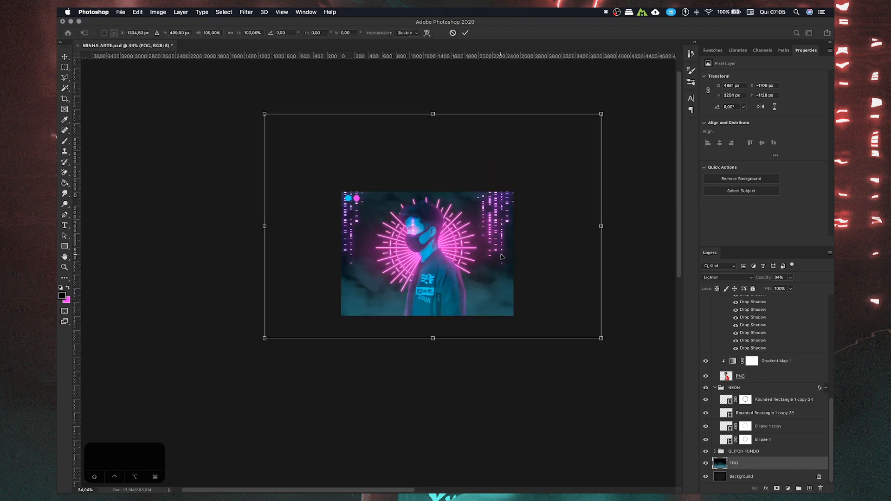
left_click_drag(599, 114, 660, 73)
left_click_drag(469, 282, 482, 267)
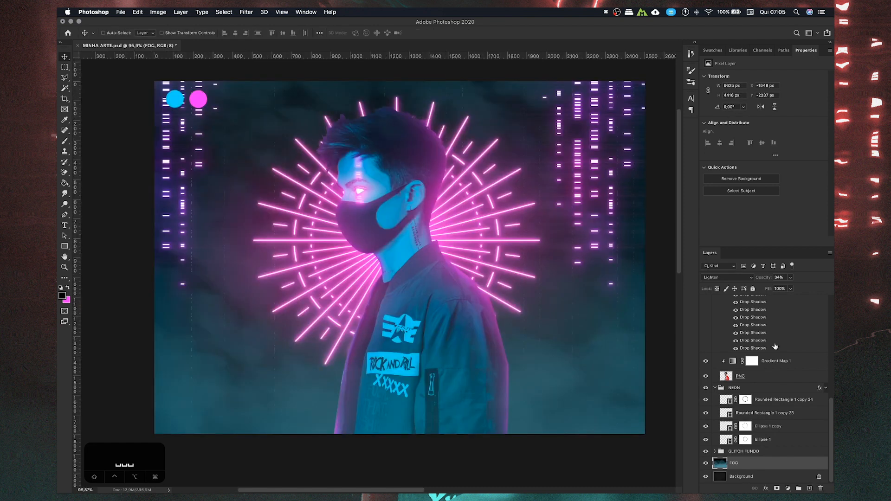
- Reduce the opacity of the FOG layer above the Background to 15% and FOG copy 2 to about 18%
left_click_drag(763, 280, 753, 278)
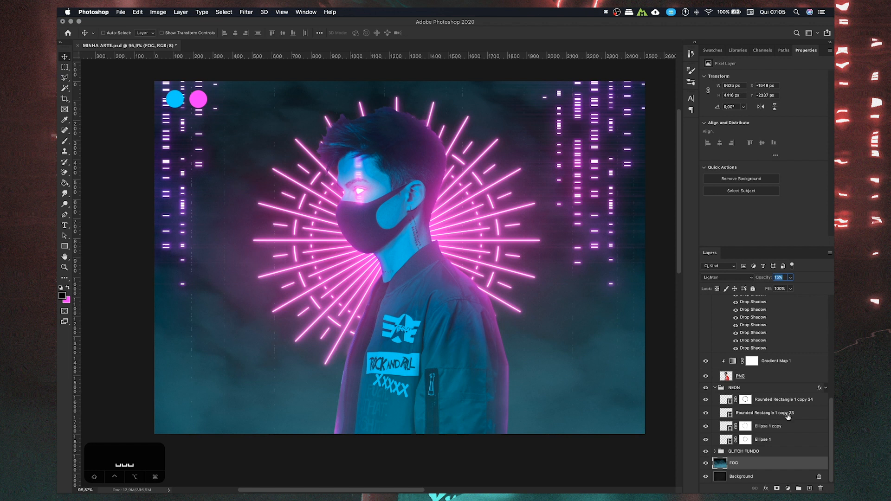
scroll(785, 412, "up", 10)
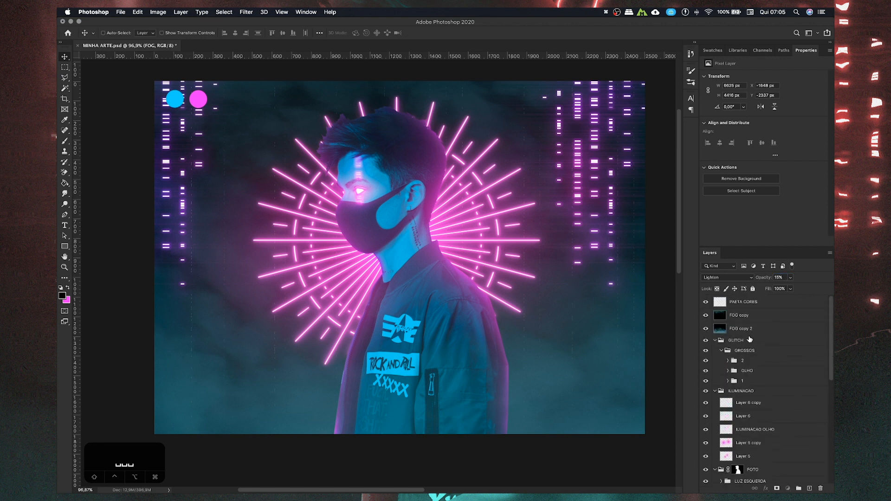
left_click(748, 328)
left_click_drag(763, 280, 757, 281)
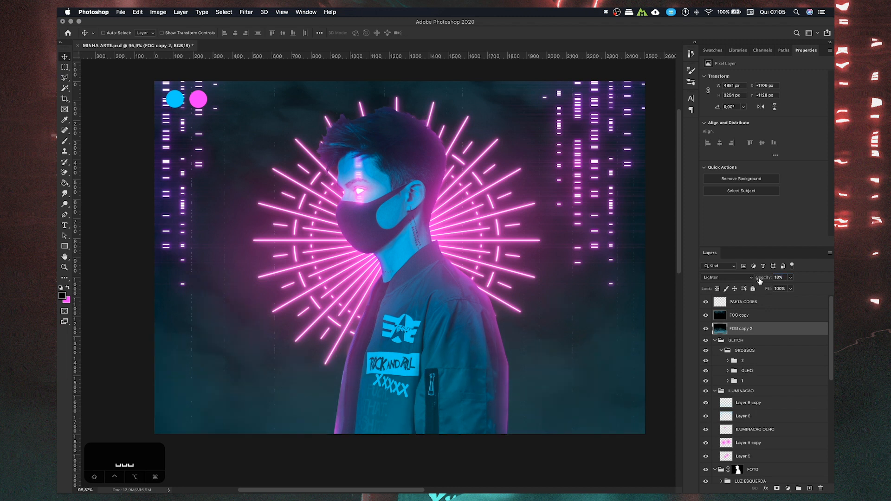
- Select FOG copy, collapse the GLITCH and ILUMINACAO groups and hide the colour palette layer
left_click(738, 318)
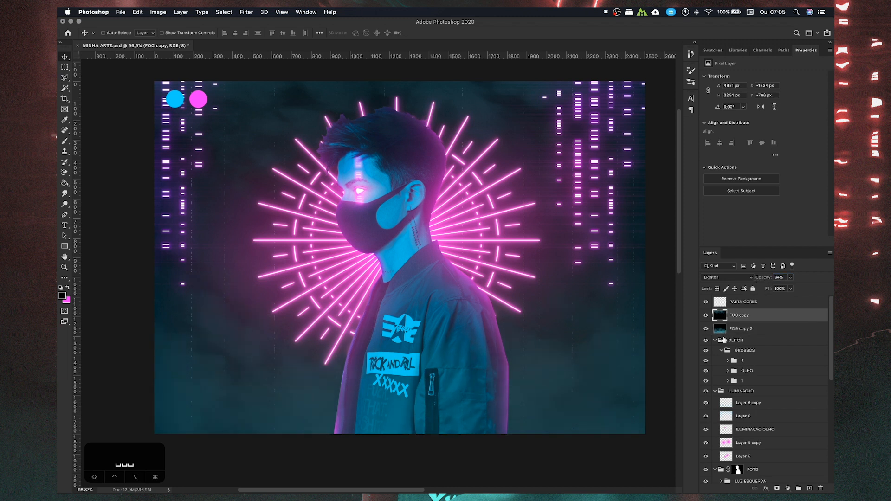
left_click(716, 341)
left_click(716, 351)
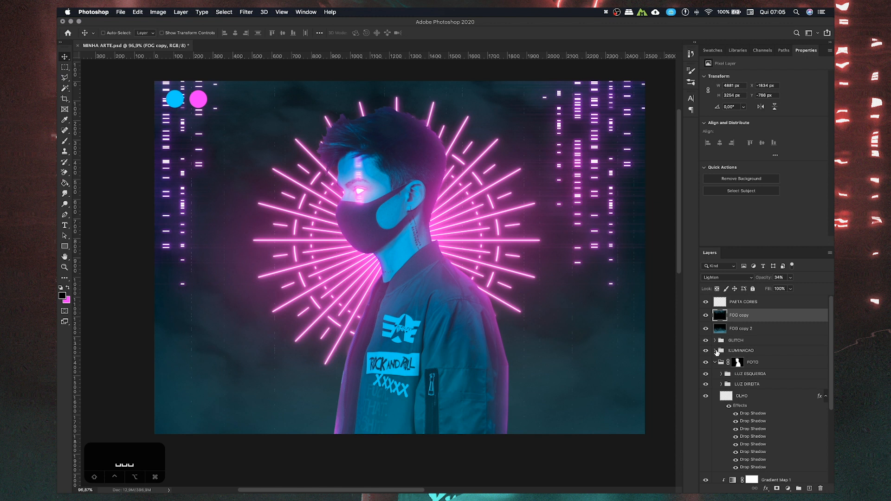
left_click(706, 302)
scroll(324, 271, "down", 4)
mouse_move(358, 247)
left_mouse_down()
mouse_move(345, 261)
mouse_move(356, 256)
left_mouse_up()
scroll(346, 262, "up", 5)
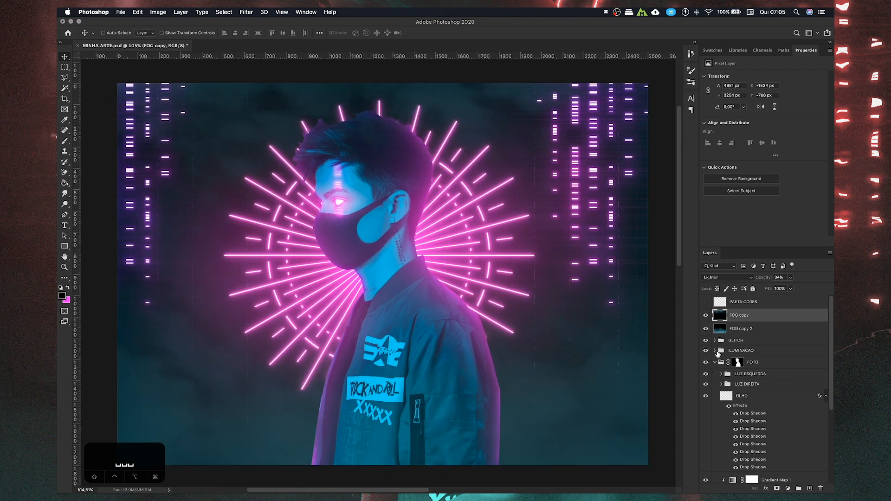
- Move glitch group 2, the bars on the right of the artwork, inward toward the subject and nudge it slightly upward
left_click(715, 341)
left_click(740, 351)
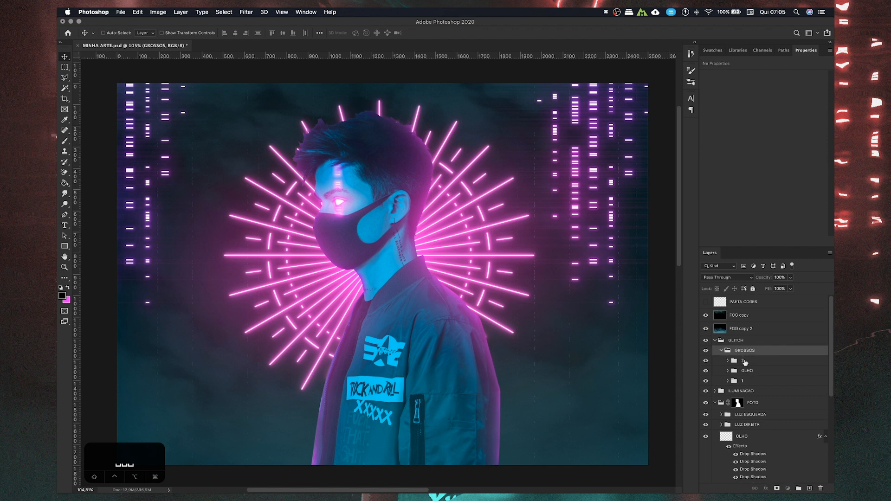
left_click(749, 361)
mouse_move(200, 107)
left_mouse_down()
mouse_move(213, 109)
mouse_move(189, 111)
left_mouse_up()
left_click_drag(133, 110, 134, 110)
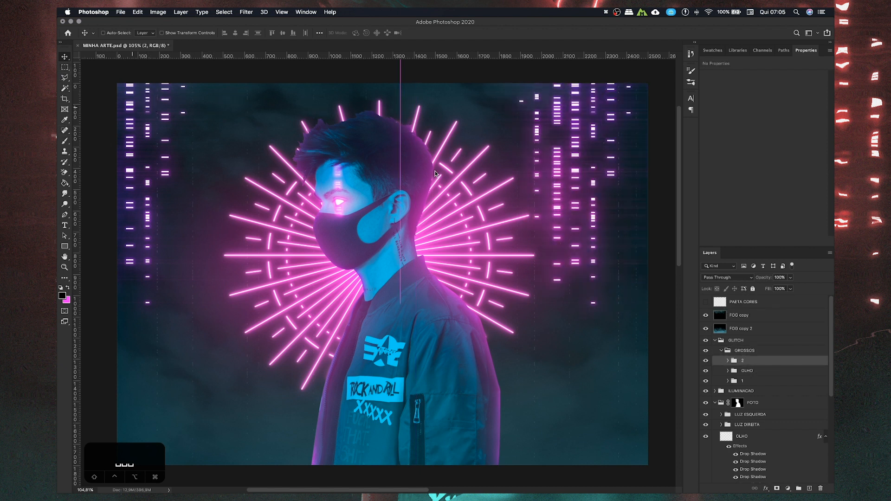
left_click_drag(539, 206, 538, 205)
key("Up")
key("Up")
key("Left")
key("Left")
key("Up")
key("Up")
key("Up")
key("Up")
key("Up")
key("Up")
- Move glitch group 1, the bars on the left of the artwork, inward toward the subject and collapse the GLITCH group
left_click(742, 381)
left_click_drag(209, 227, 342, 231)
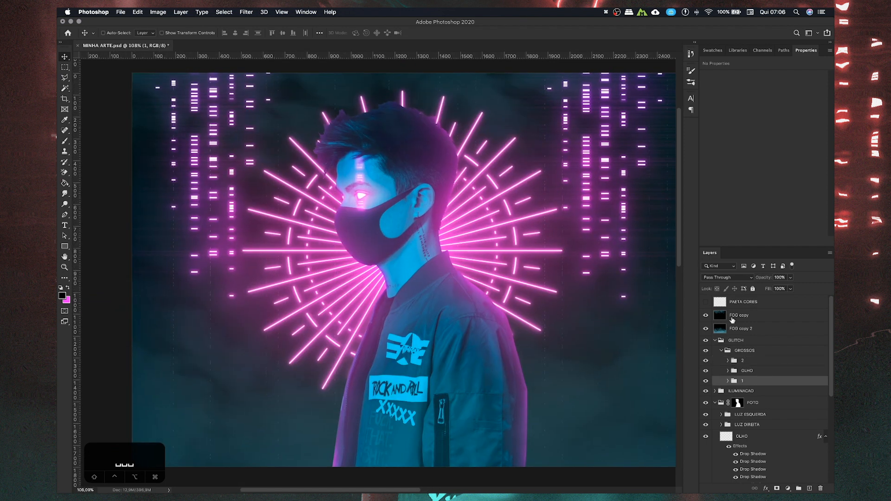
left_click(734, 317)
left_click(715, 340)
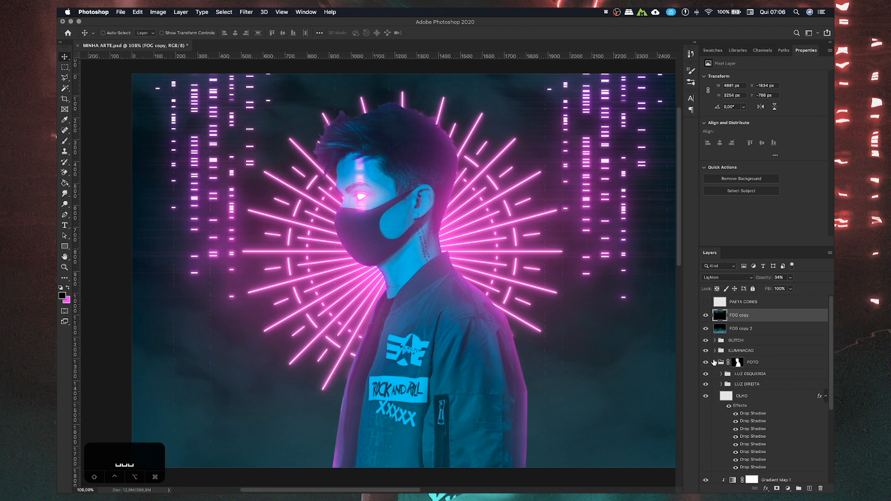
- Collapse the FOTO and NEON groups and add a Color Balance adjustment above FOG copy with midtones -6, -21 and +8
left_click(714, 363)
left_click(715, 374)
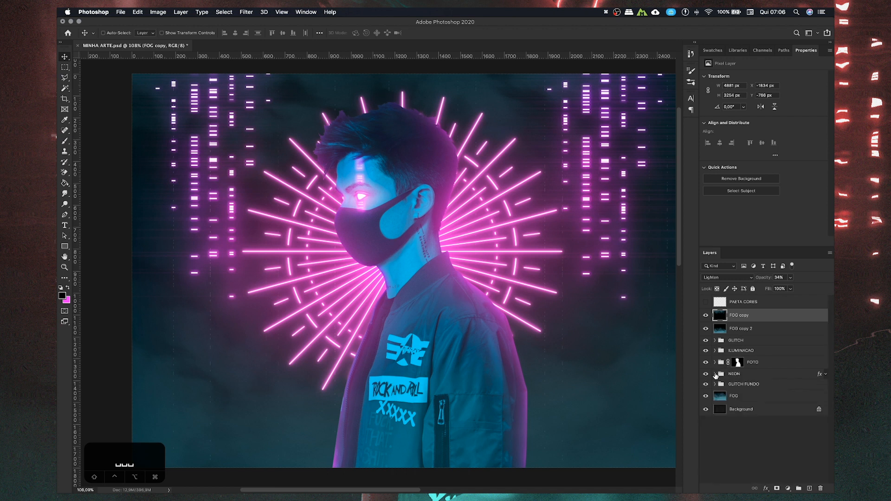
left_click(787, 488)
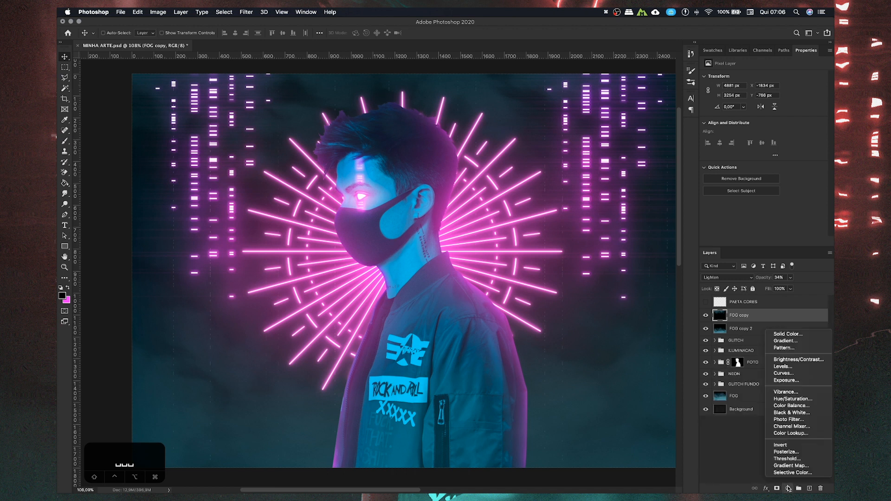
left_click(791, 406)
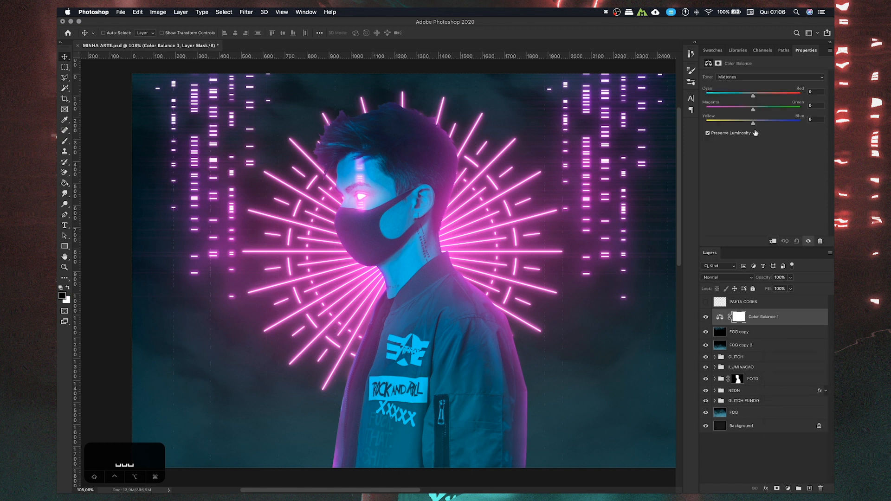
left_click_drag(753, 108, 757, 123)
left_click_drag(759, 124, 757, 123)
- Add a Curves adjustment that darkens the shadows, with an upper point at input 161, output 158 and the black point at output 12
left_click(787, 487)
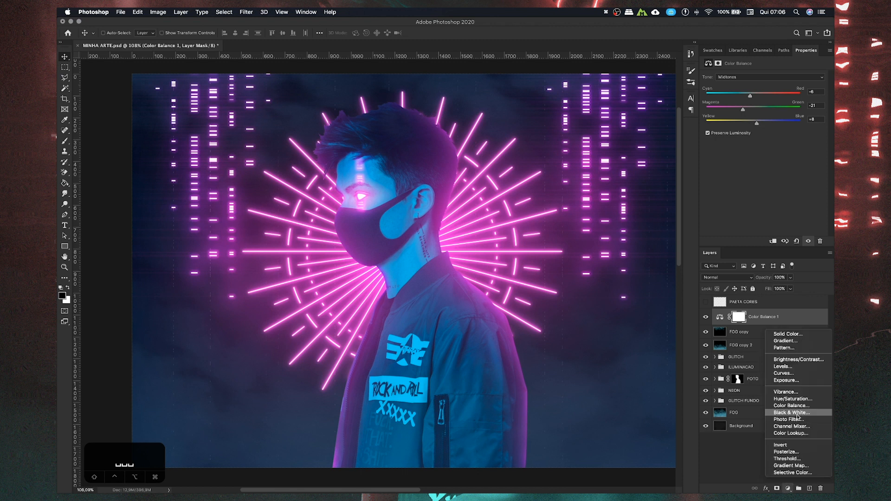
left_click(794, 373)
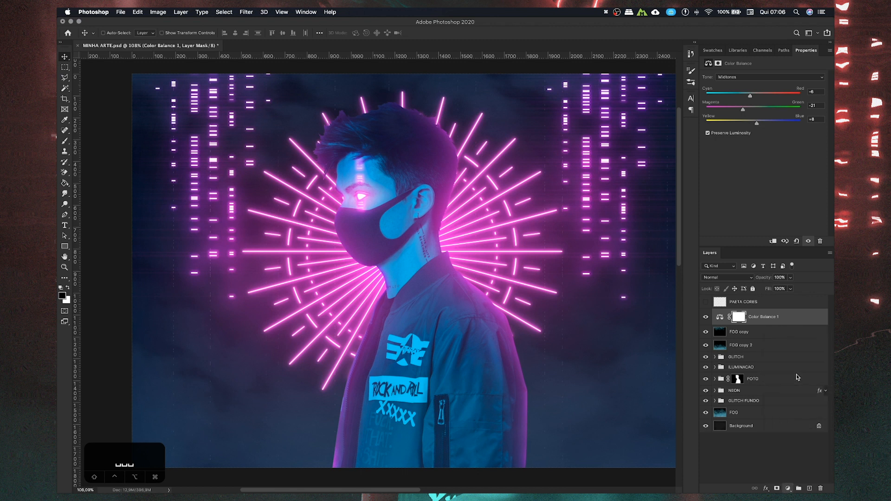
left_click_drag(753, 166, 752, 173)
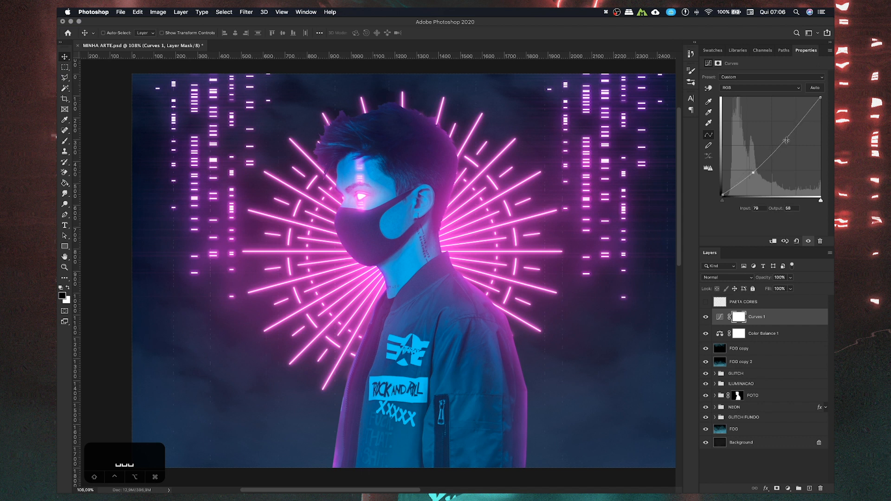
left_click(784, 136)
left_click_drag(784, 136, 784, 134)
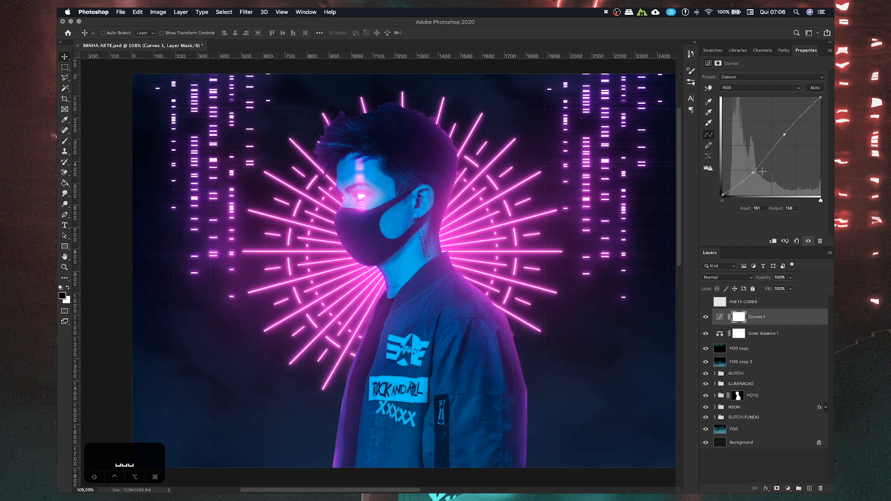
left_click_drag(755, 174, 721, 191)
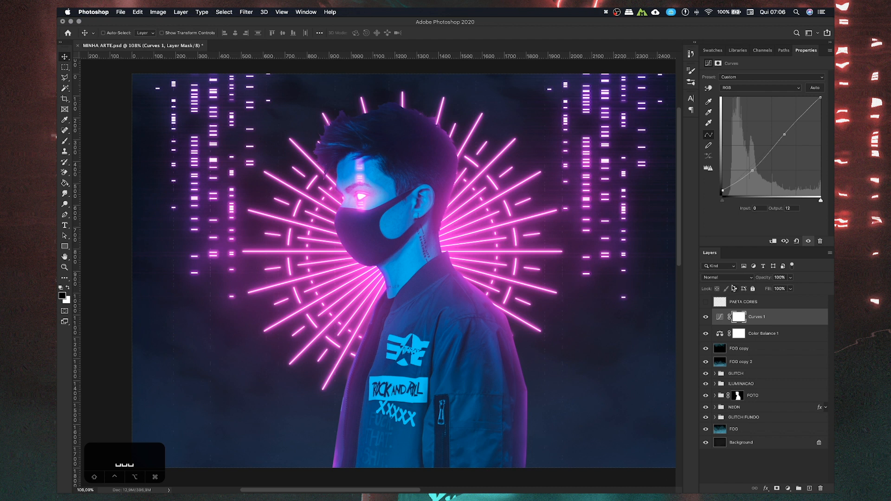
- Add a Color Lookup adjustment above Curves 1 using the 2Strip.look 3D LUT
left_click(788, 488)
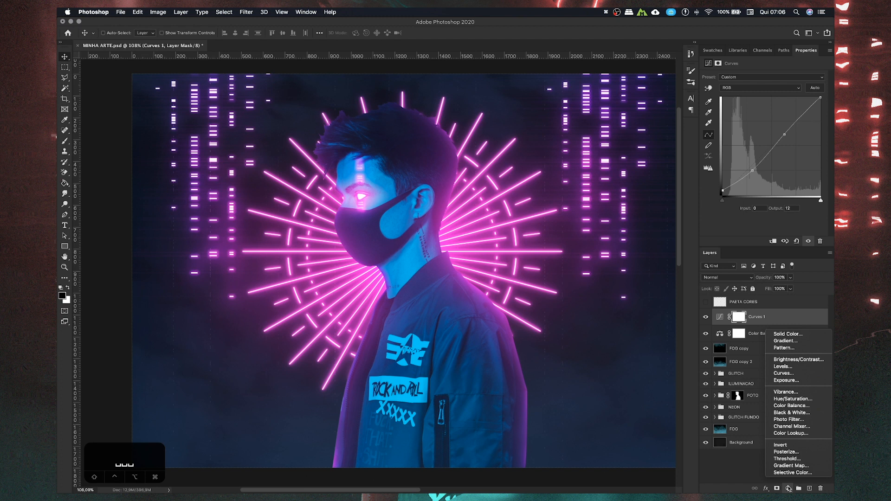
left_click(758, 464)
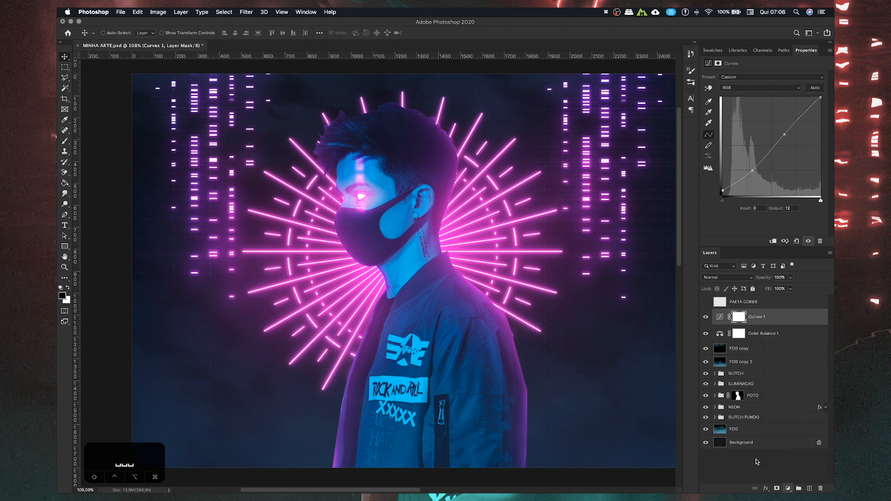
left_click(788, 488)
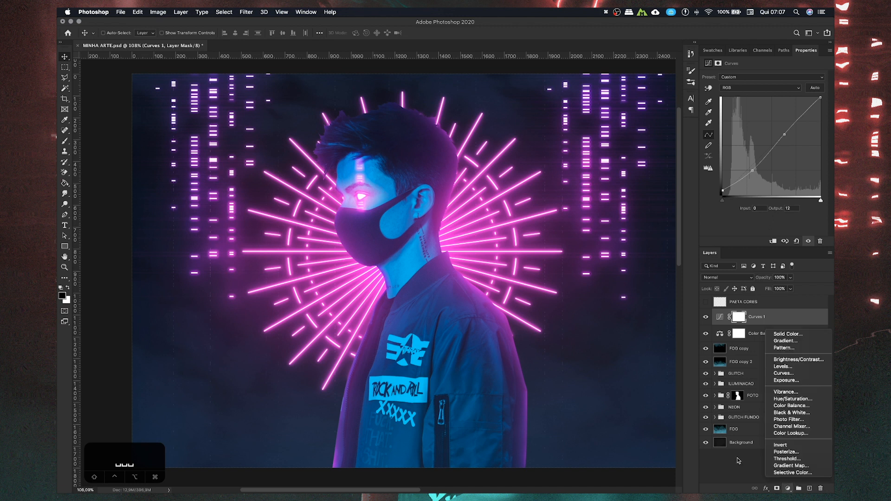
left_click(788, 433)
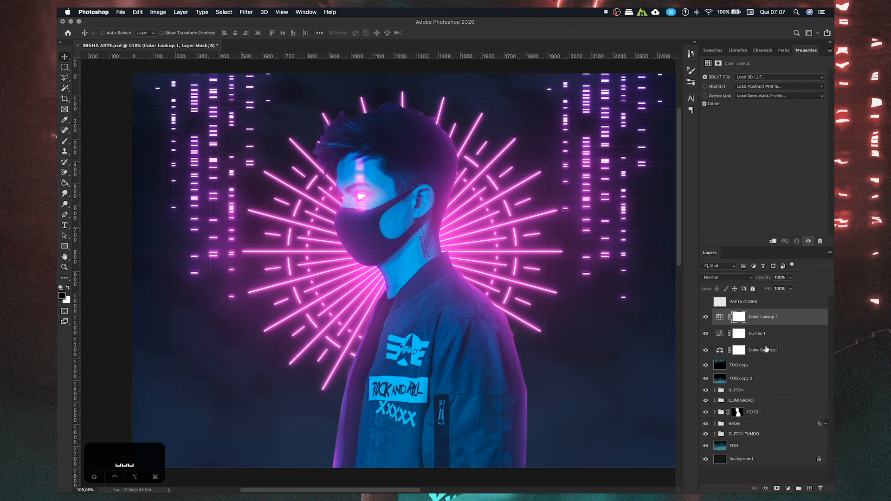
left_click(744, 78)
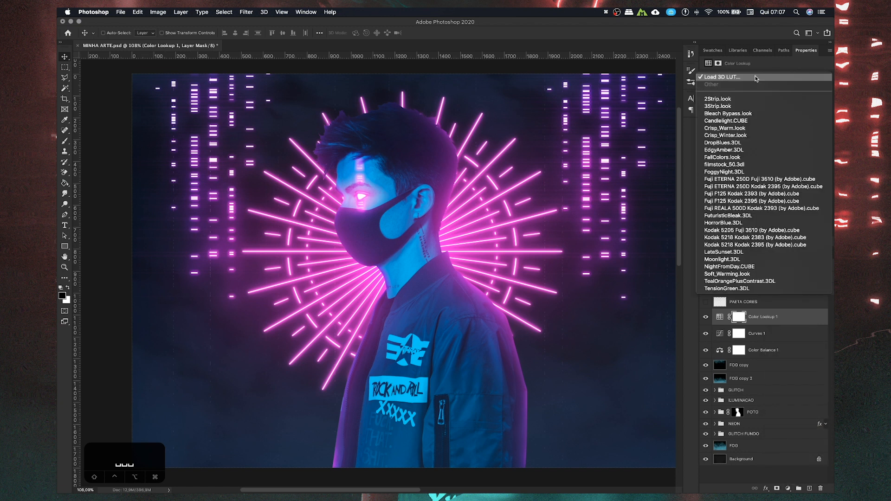
left_click(727, 100)
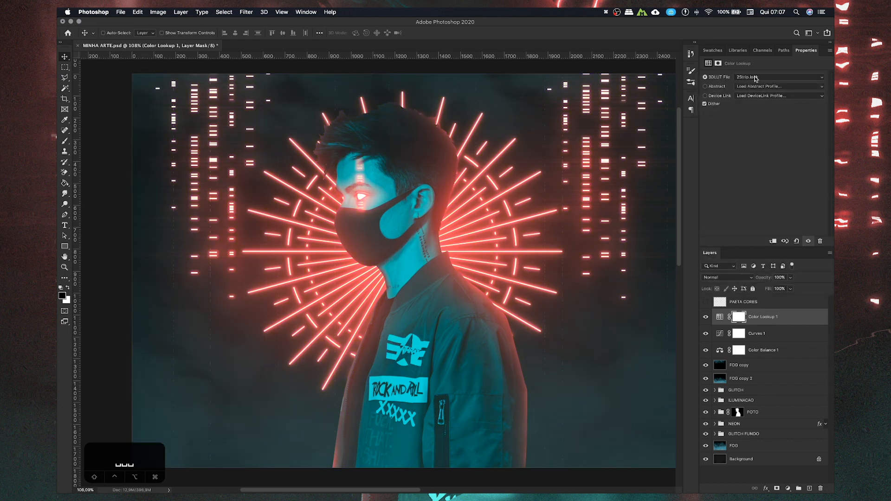
- Try other 3D LUTs such as 3Strip, Candlelight, Crisp_Winter, FallColors, Kodak 5205 Fuji 3510 and NightFromDay, and return to 2Strip.look
left_click(755, 78)
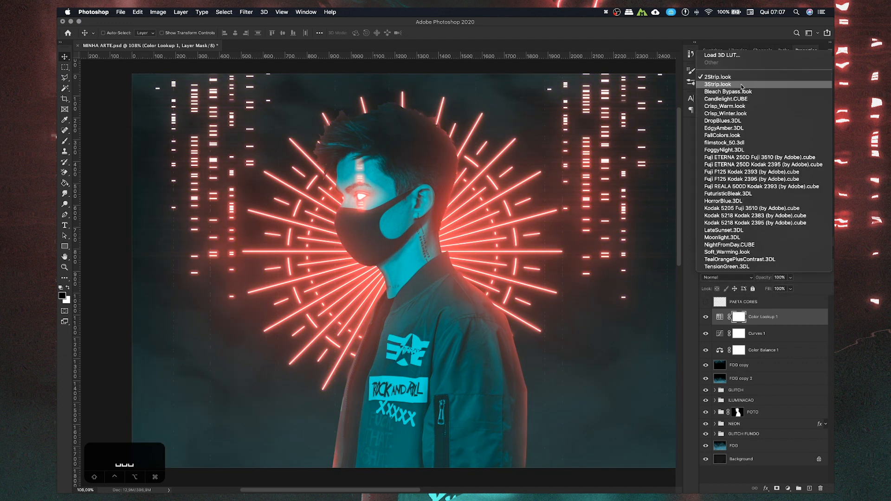
left_click(737, 85)
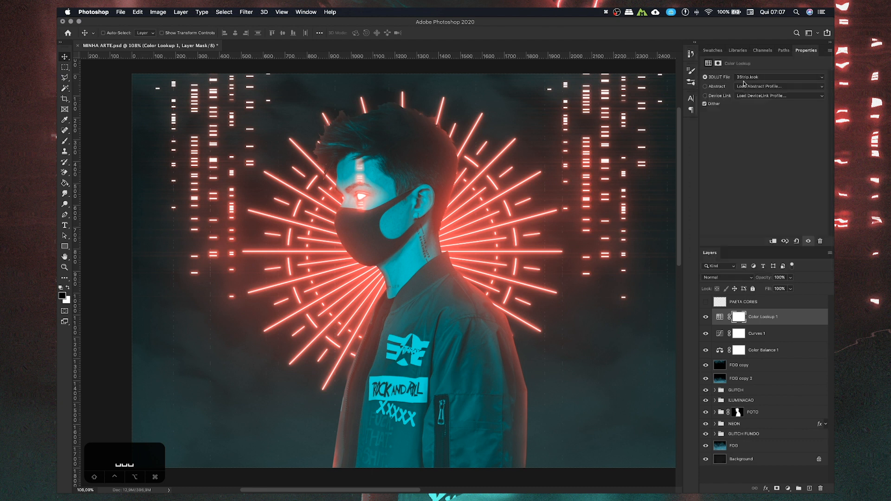
left_click(742, 83)
left_click(741, 92)
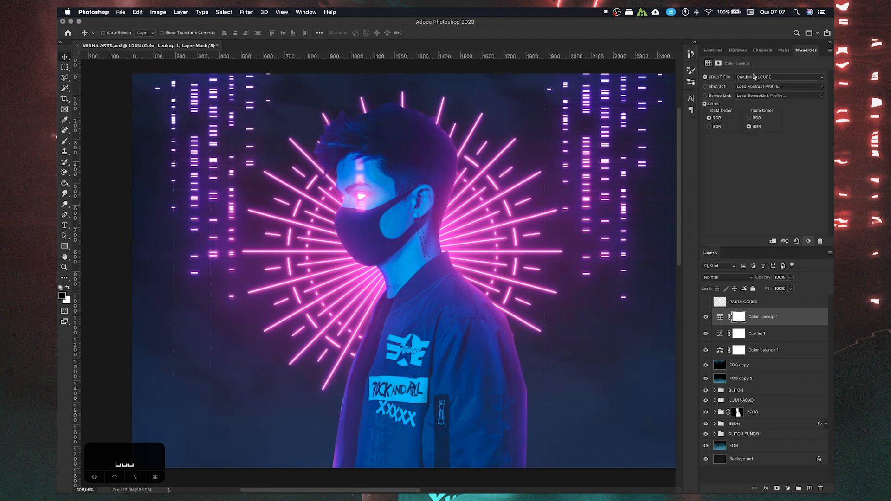
left_click(745, 86)
left_click(757, 91)
left_click(756, 77)
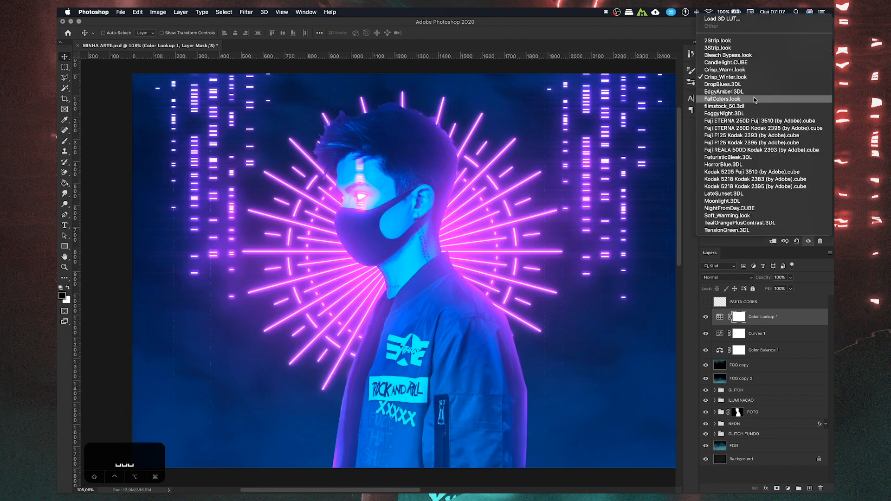
left_click(757, 99)
left_click(755, 81)
left_click(761, 121)
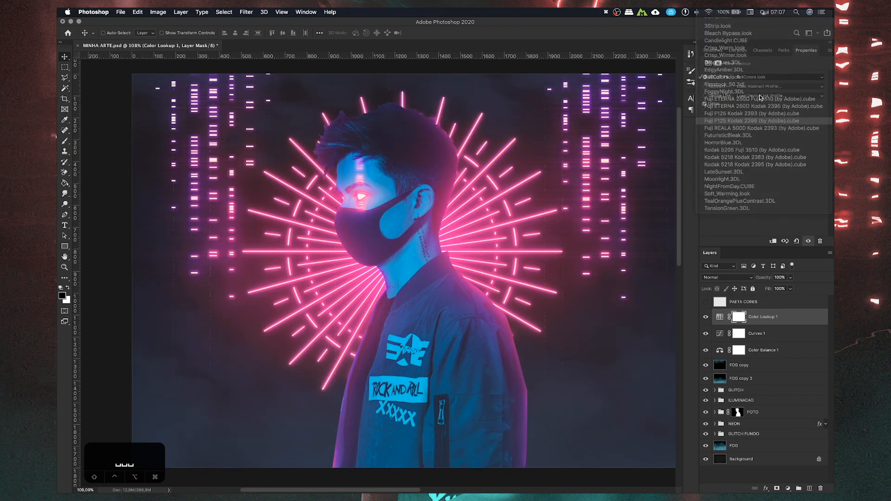
left_click(764, 79)
left_click(751, 106)
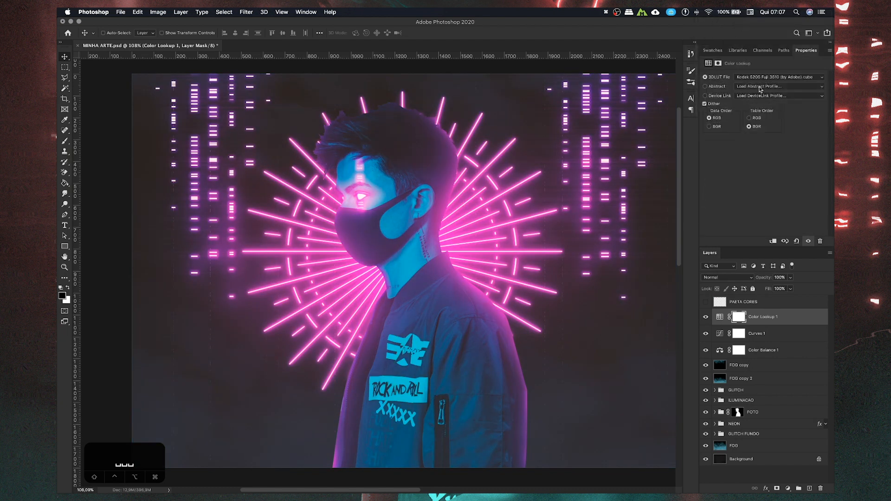
left_click(752, 77)
left_click(751, 113)
left_click(752, 77)
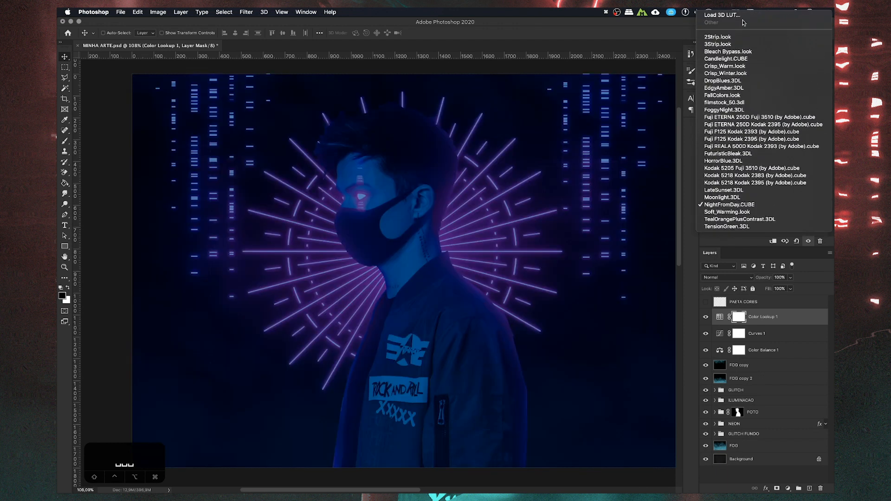
left_click(730, 39)
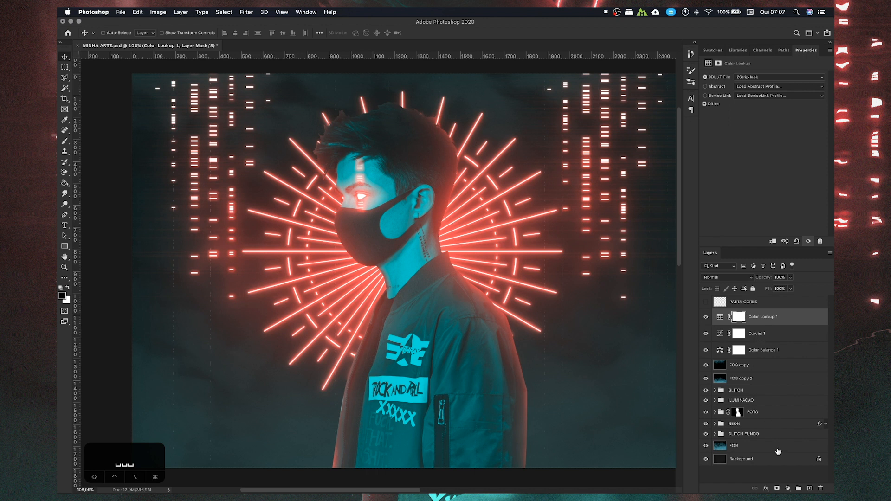
left_click(789, 488)
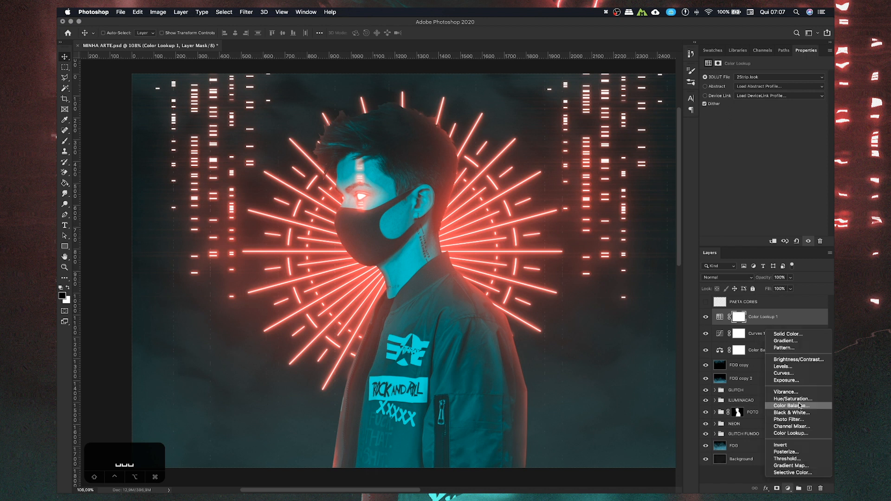
left_click(790, 401)
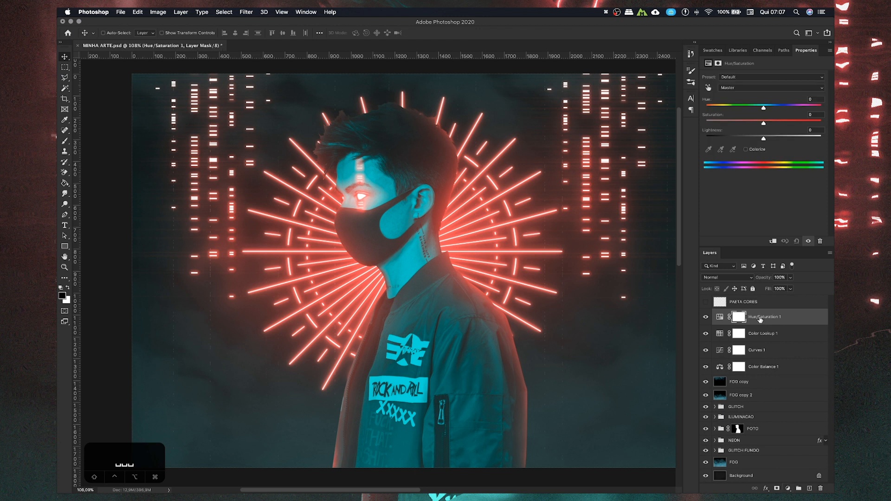
mouse_move(762, 107)
left_mouse_down()
mouse_move(753, 108)
mouse_move(801, 109)
mouse_move(764, 108)
left_mouse_up()
key("BackSpace")
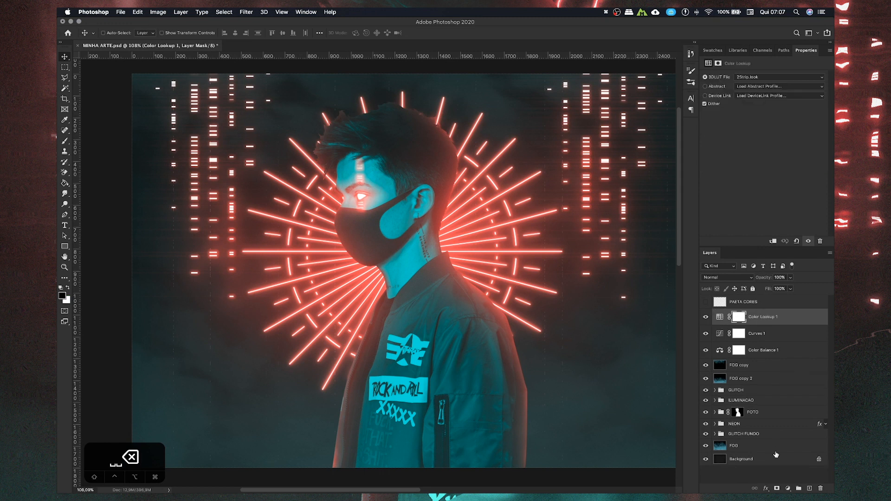
- Add a Vibrance adjustment above Color Lookup 1 with vibrance +7 and saturation +28
left_click(788, 488)
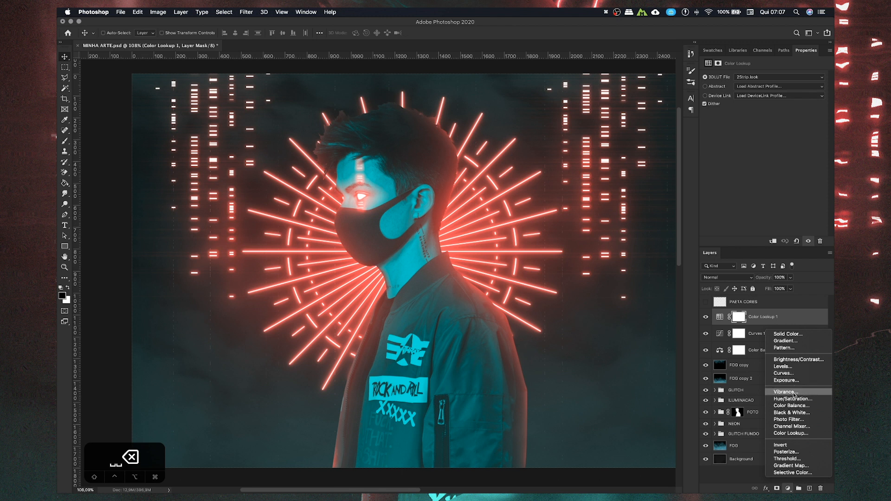
left_click(794, 395)
left_click_drag(763, 84, 773, 96)
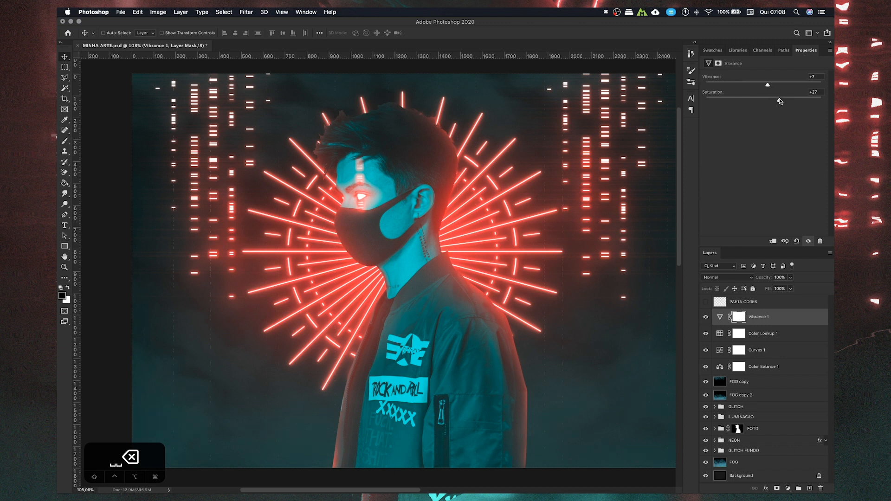
left_click_drag(780, 102, 780, 100)
- Add a Levels adjustment above Vibrance 1 with input levels 6, 1.03 and 247
left_click(788, 488)
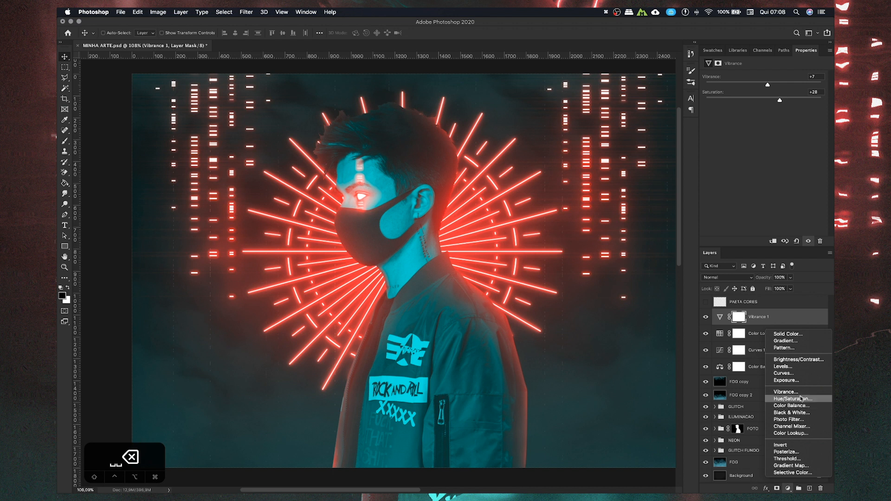
left_click(798, 368)
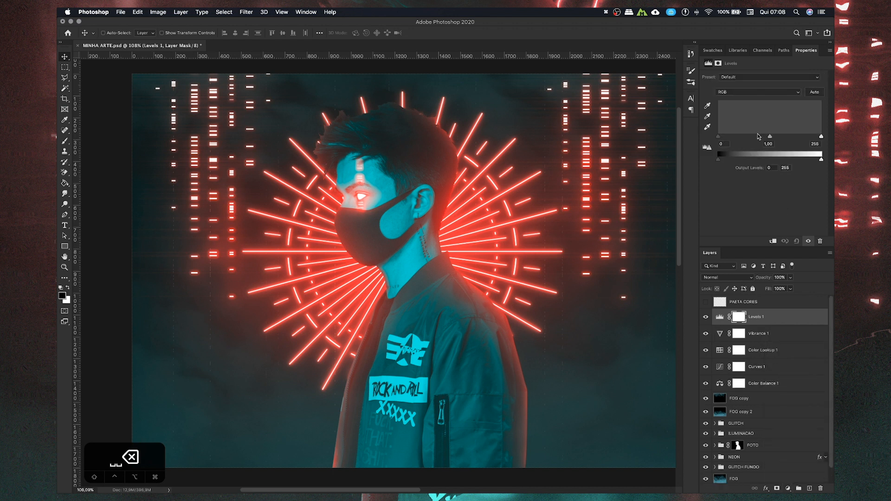
left_click_drag(722, 138, 725, 140)
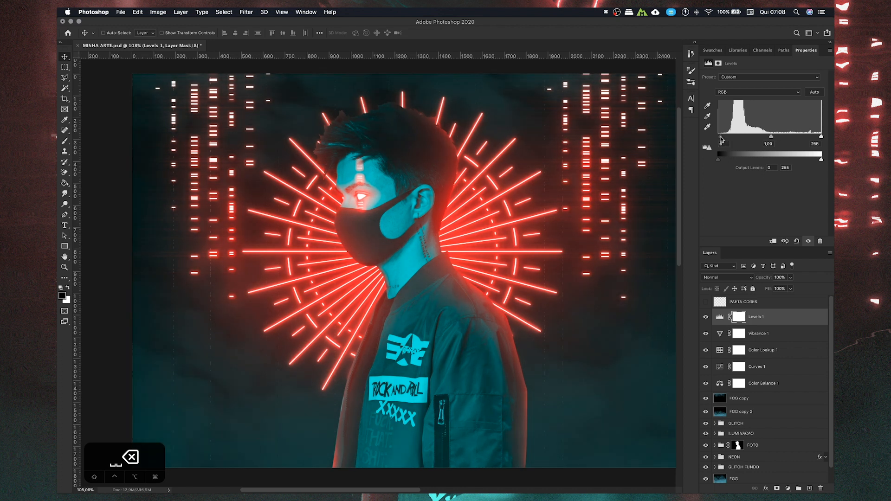
left_click_drag(769, 138, 818, 138)
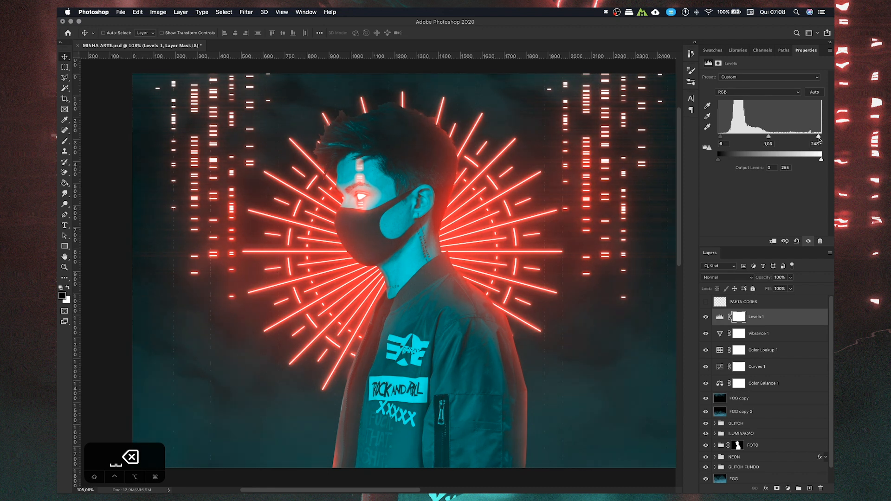
scroll(360, 275, "down", 3)
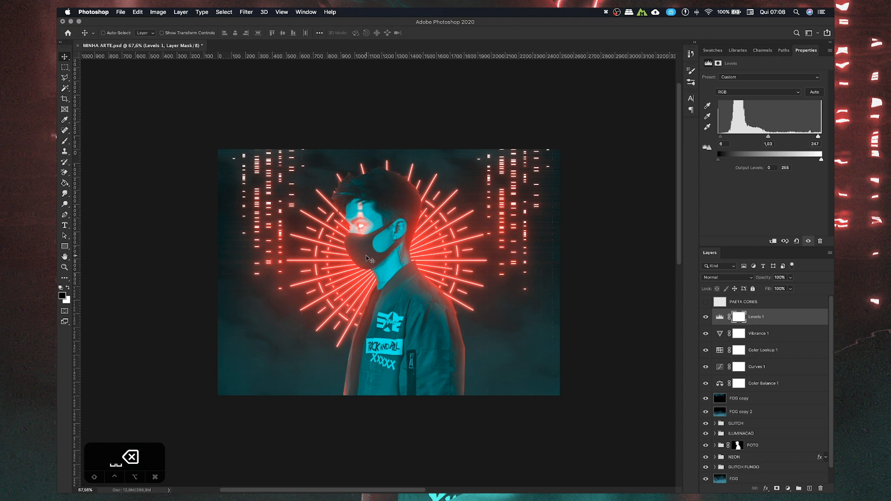
scroll(366, 256, "up", 3)
left_click_drag(366, 256, 367, 256)
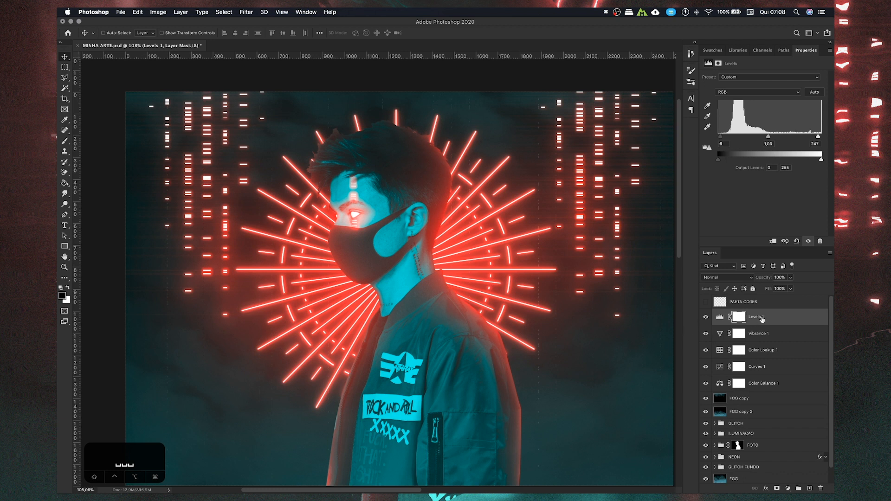
- Stamp all visible layers into a new merged layer above Levels 1, toggle its visibility to compare, and reselect Levels 1
left_click(758, 319)
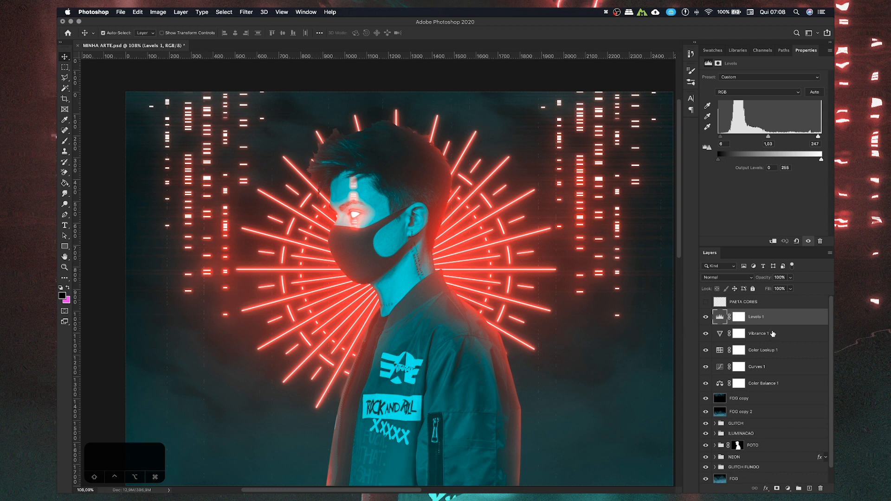
key("super+alt+shift+e")
left_click(705, 315)
left_click(705, 315)
left_click(763, 335)
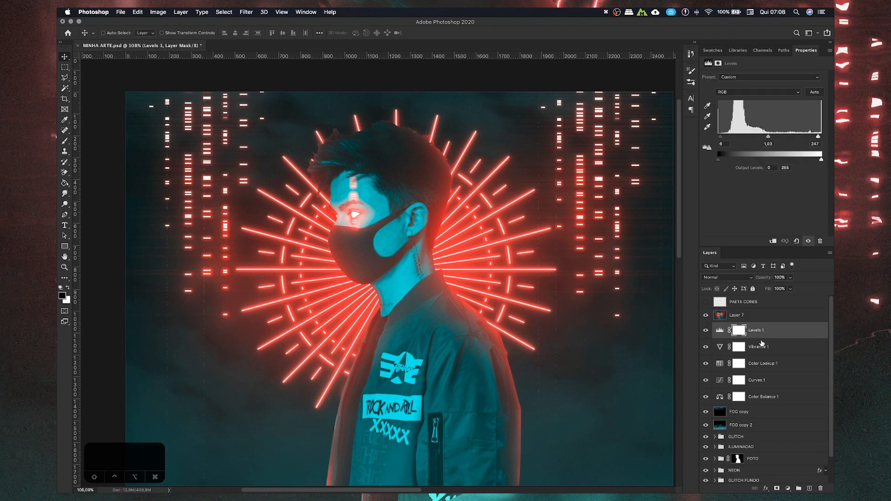
- Group all layers from Levels 1 down to FOG and name the group ARTE
scroll(761, 344, "down", 2)
left_click(754, 463, "shift")
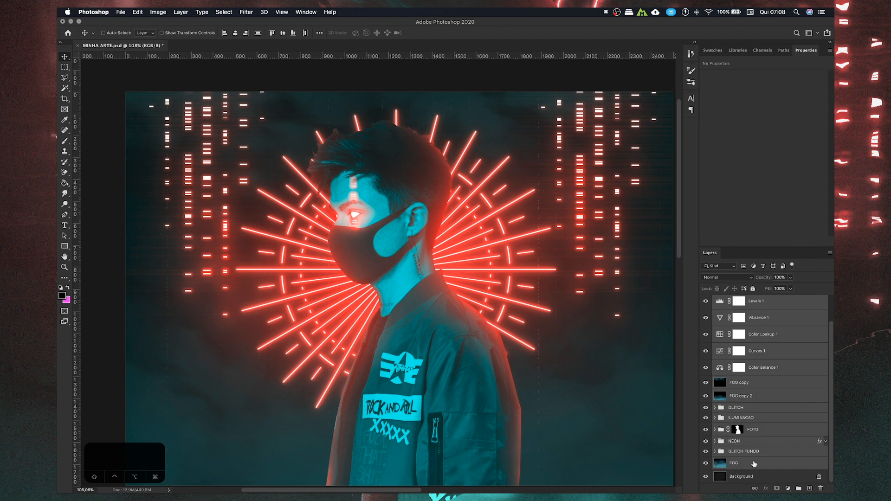
key("super+g")
double_click(737, 327)
type("ARTE")
key("Return")
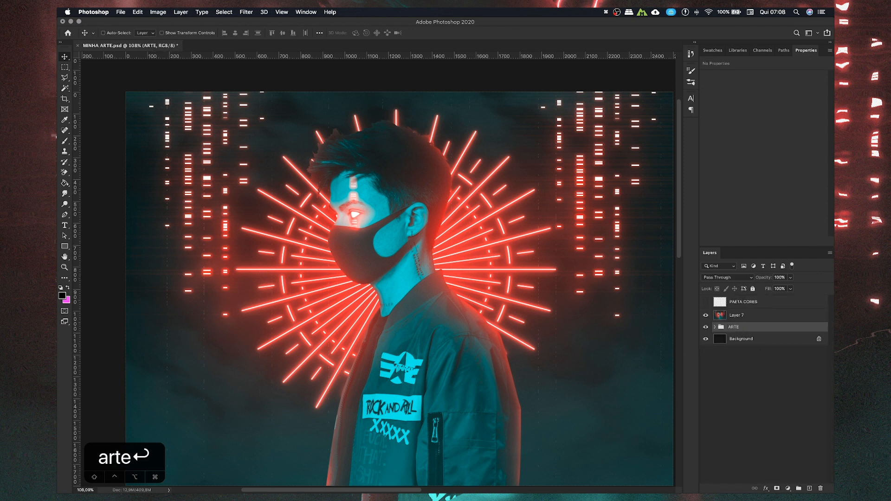
- Hide the ARTE group and toggle Layer 7's visibility to check the merged image
left_click(705, 327)
left_click(705, 315)
left_click(705, 316)
left_click(705, 317)
left_click(705, 317)
left_click(705, 317)
left_click(705, 317)
- Duplicate Layer 7 and apply a Gaussian Blur with a radius of 20 pixels to the copy
left_click(743, 317)
key("super+j")
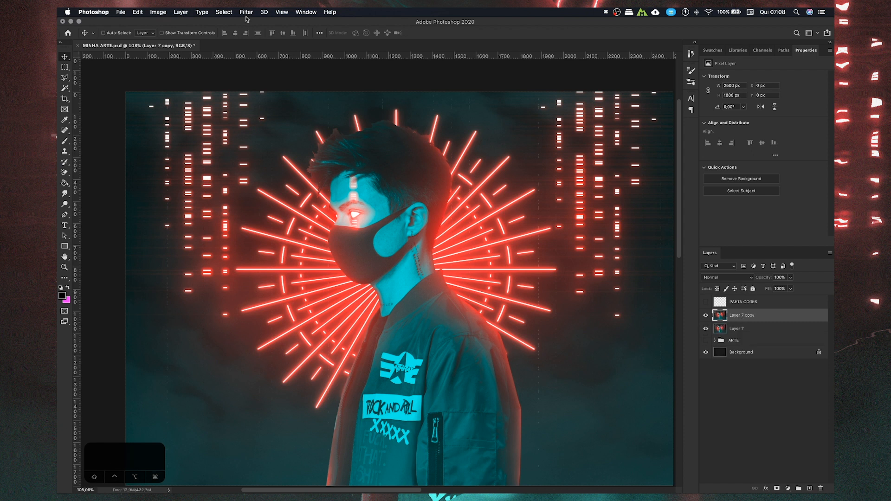
left_click(247, 12)
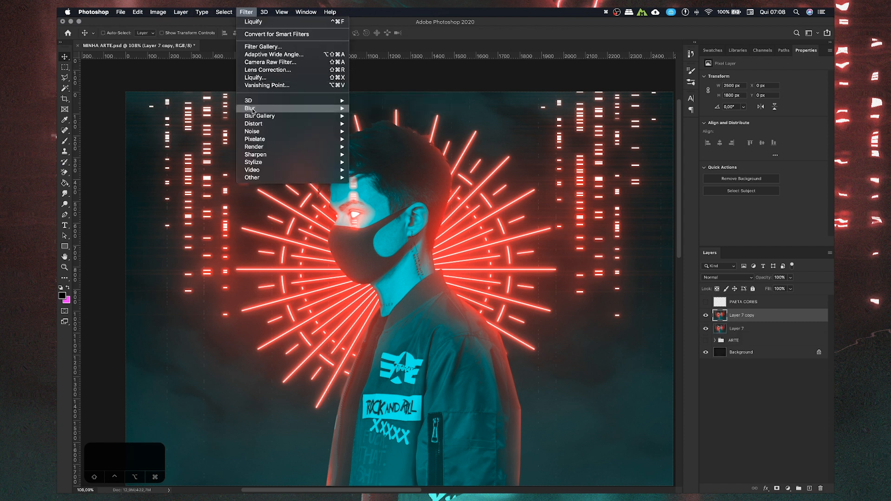
mouse_move(254, 110)
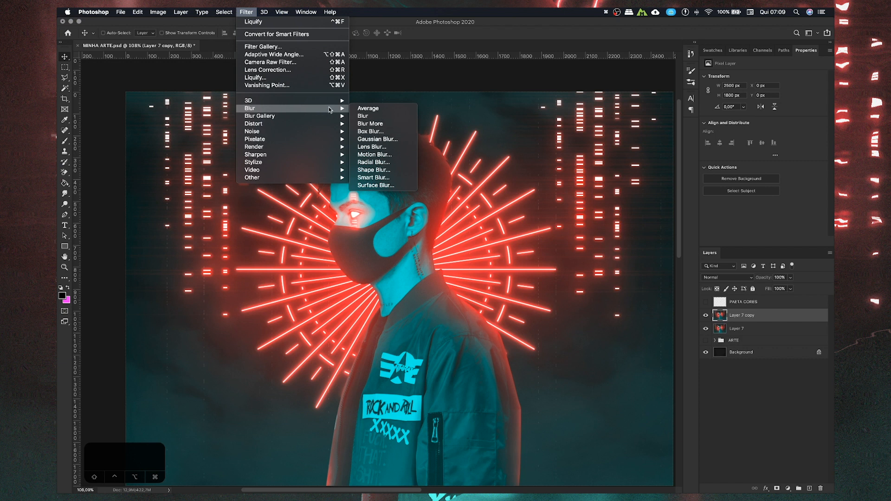
left_click(374, 139)
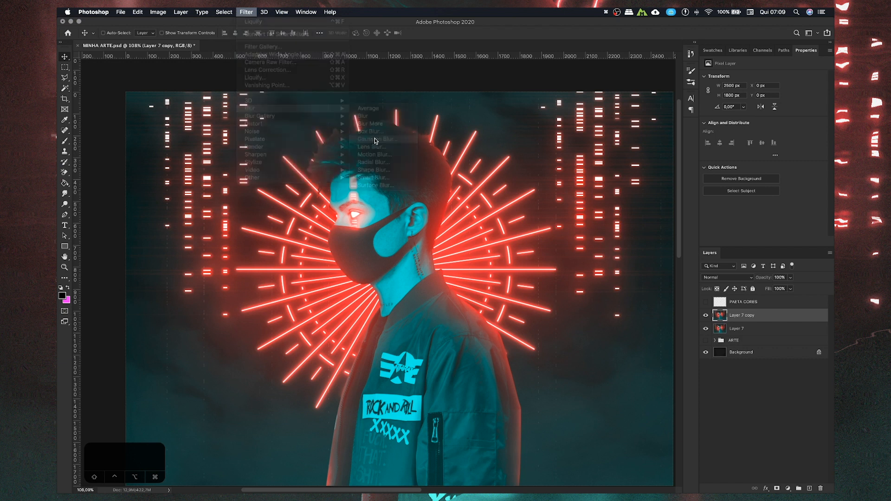
left_click_drag(189, 290, 507, 193)
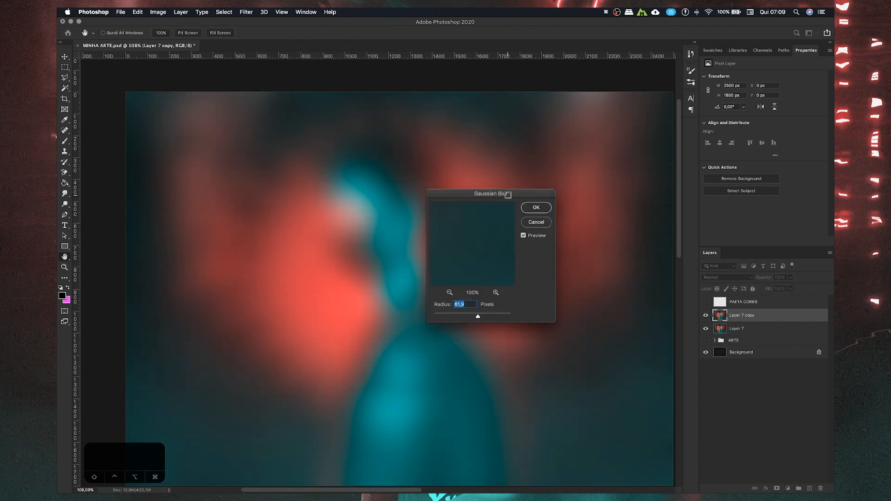
left_click_drag(477, 317, 468, 317)
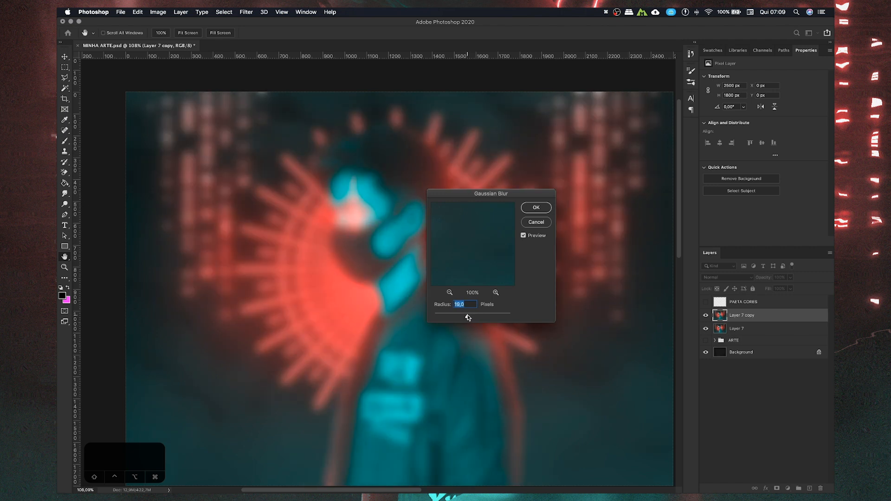
type("20")
left_click(529, 209)
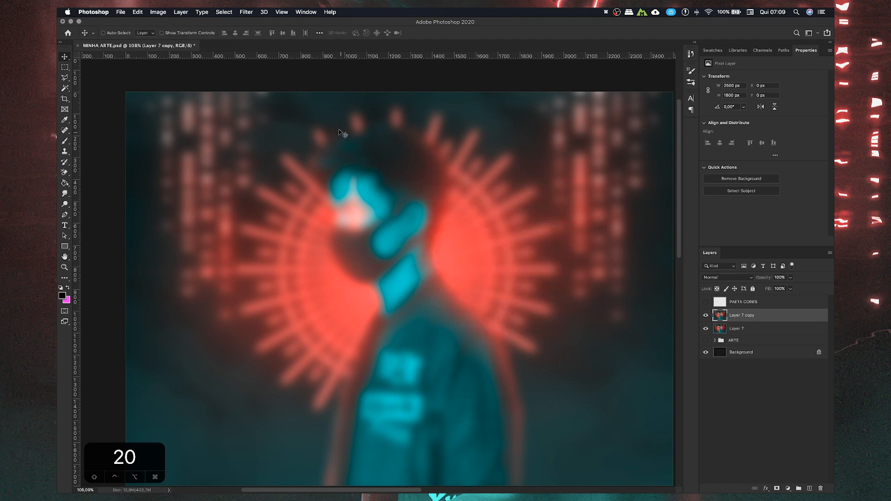
- Add 2% Gaussian monochromatic noise to the blurred Layer 7 copy
left_click(246, 12)
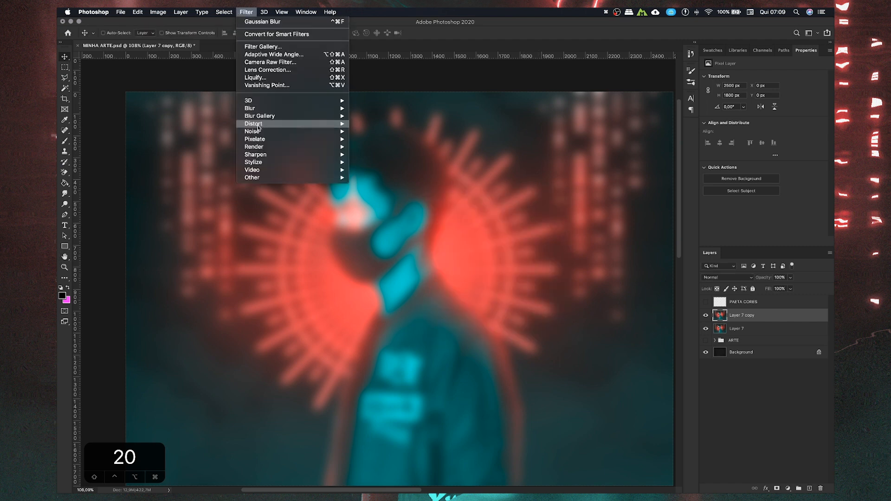
mouse_move(255, 134)
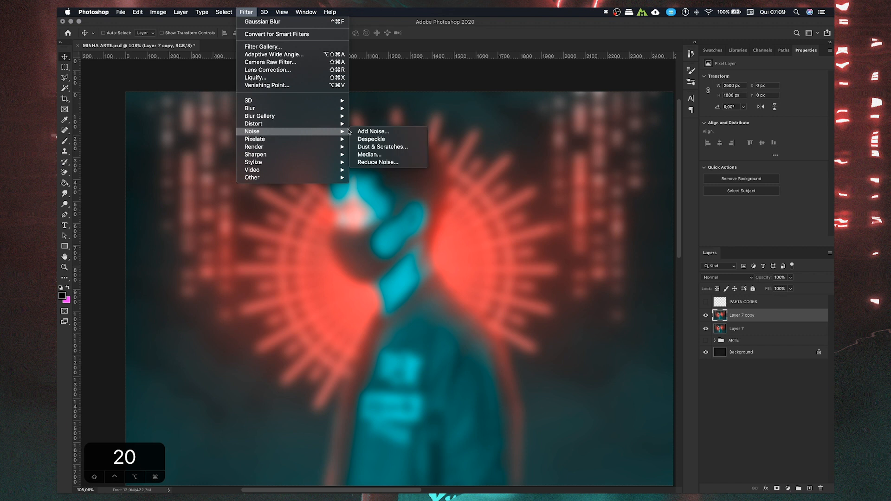
left_click(390, 159)
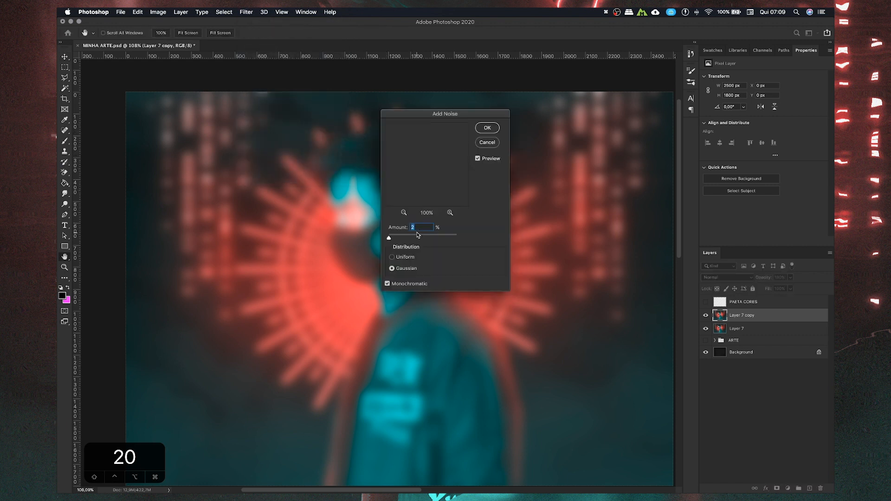
key("Tab")
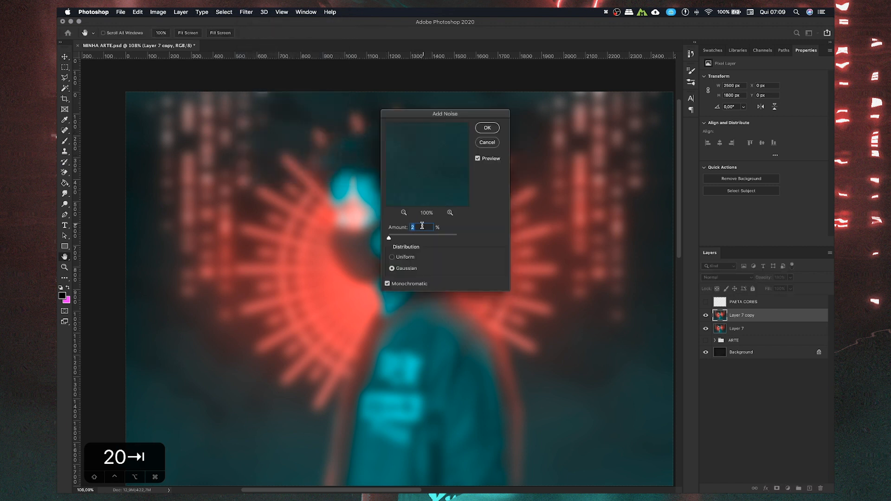
left_click(485, 129)
- Add a white layer mask to the blurred Layer 7 copy
key("space")
left_click_drag(382, 297, 392, 225)
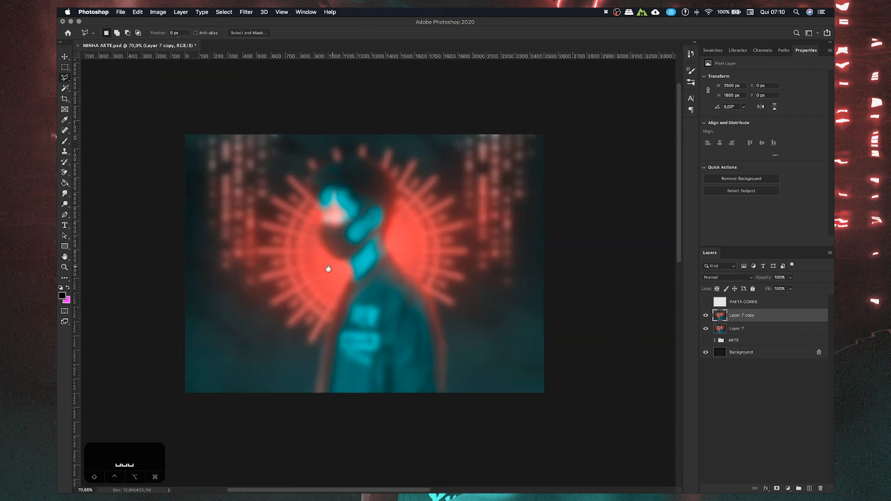
left_click_drag(328, 266, 324, 269)
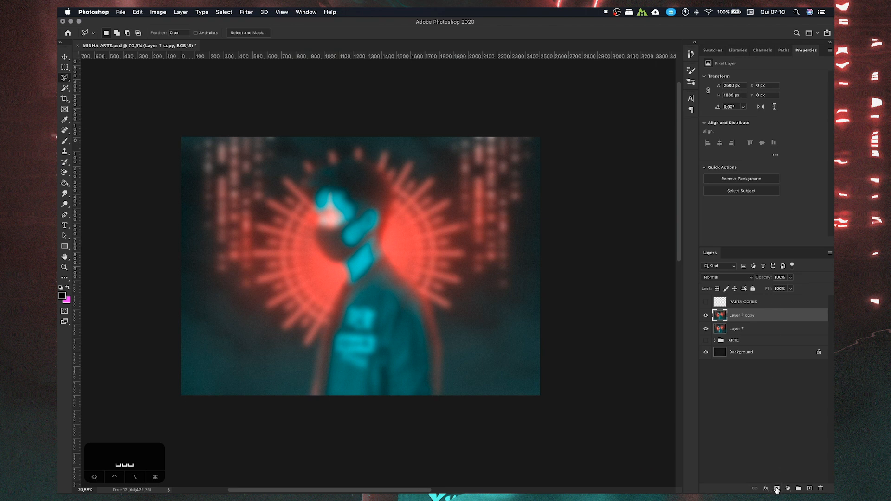
left_click(777, 488)
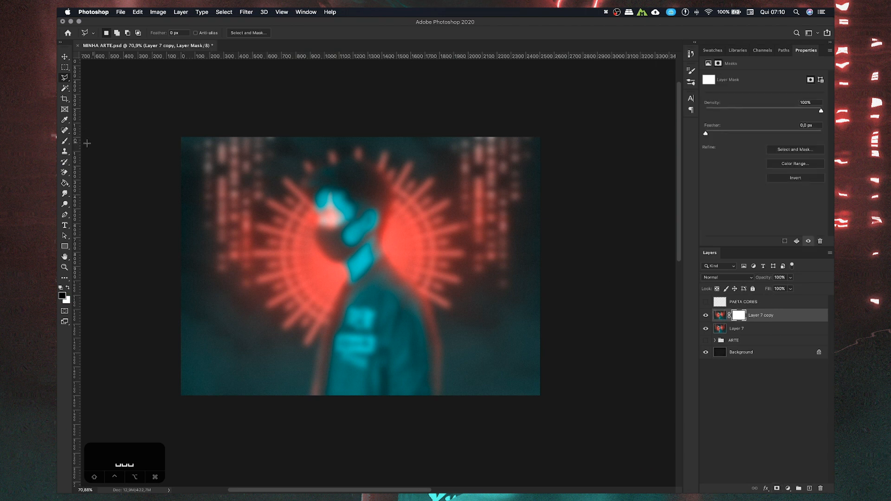
- Set the Brush to maximum hardness and enlarge it to 600 px
left_click(67, 143)
right_click(290, 206)
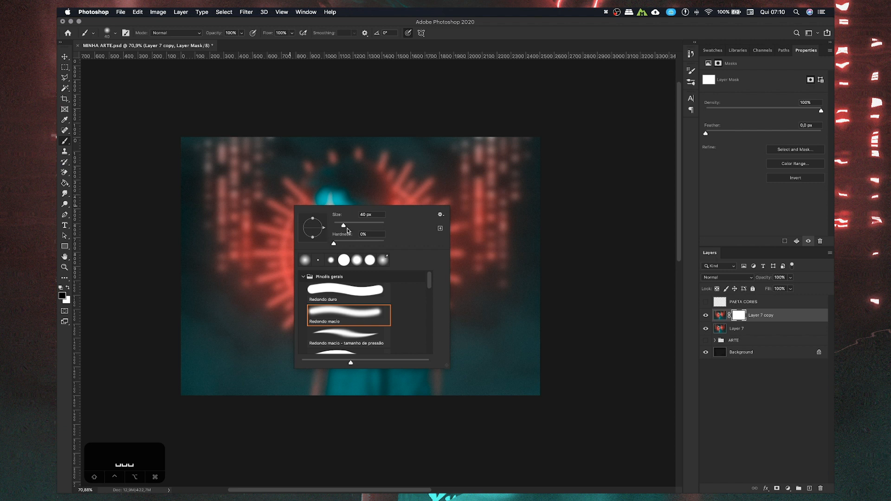
left_click_drag(334, 244, 384, 244)
left_click_drag(342, 225, 351, 225)
left_click(65, 143)
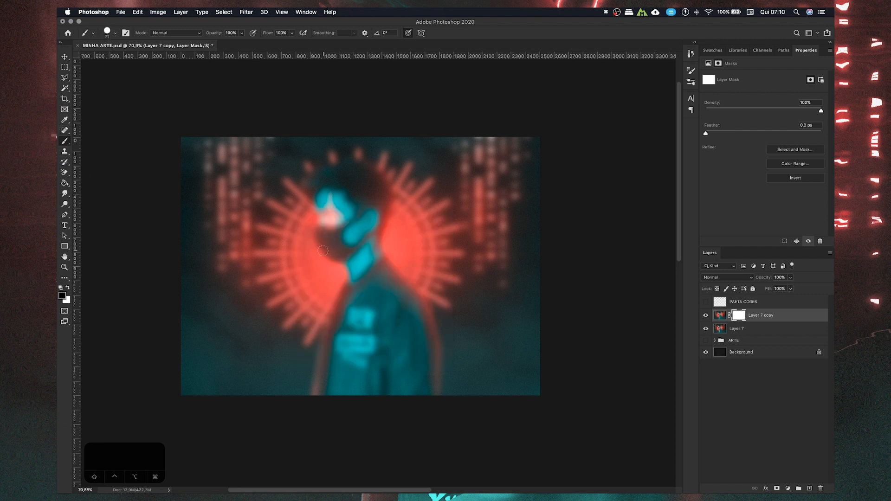
key("bracketright")
key("bracketright")
key("bracketright")
key("bracketright")
key("bracketright")
key("bracketright")
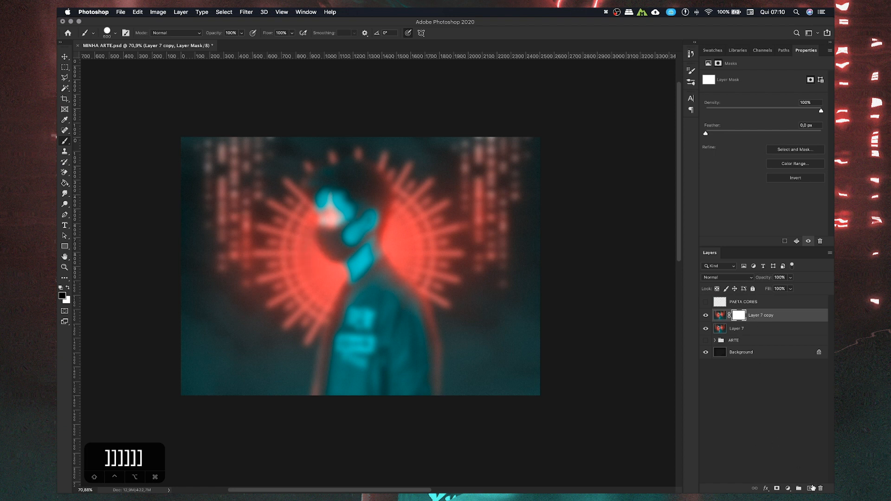
- Add an empty layer above Layer 7 copy, hide both Layer 7 layers, and set the foreground colour to white (ffffff)
left_click(810, 488)
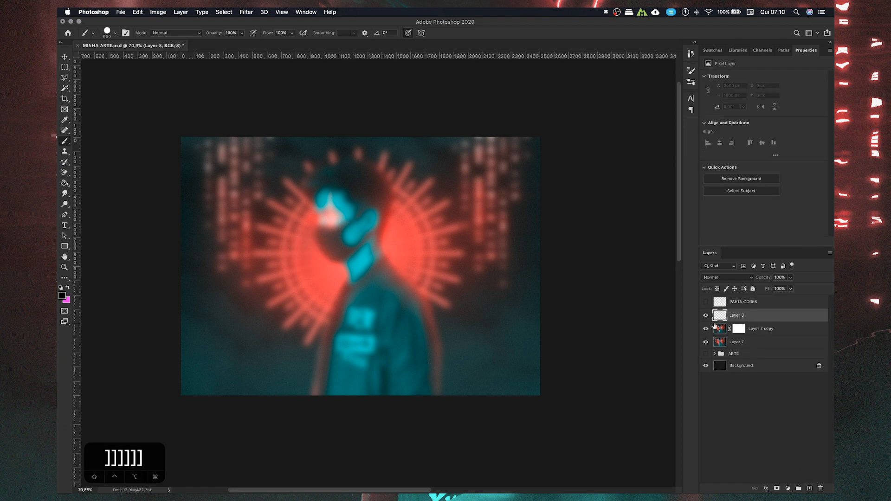
left_click_drag(706, 329, 706, 342)
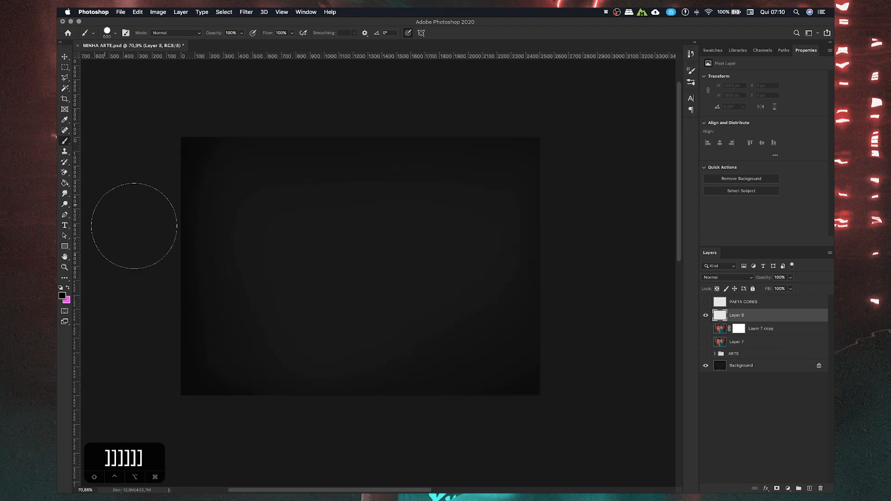
left_click(61, 289)
left_click(62, 296)
left_click(465, 288)
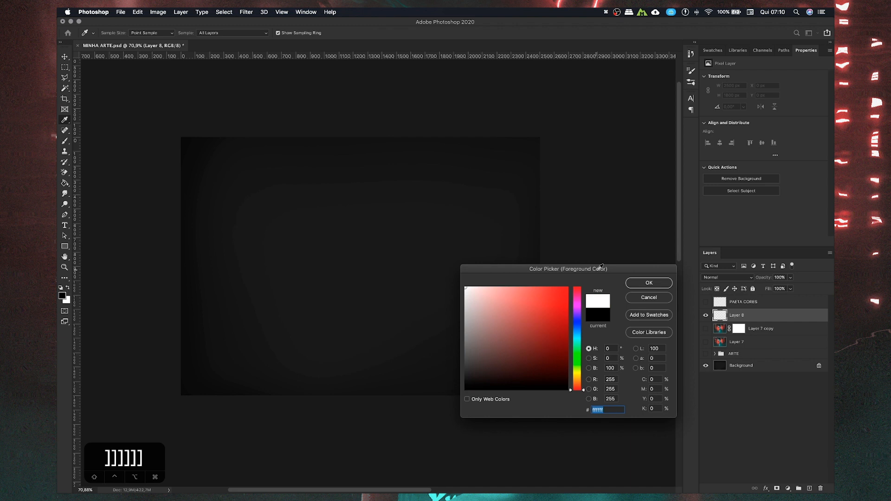
left_click(630, 284)
- Reduce the brush to 100 px and paint a freehand loop and three straight test lines on the empty layer
key("bracketleft")
key("bracketleft")
key("bracketleft")
key("bracketleft")
key("bracketleft")
key("bracketleft")
key("bracketleft")
key("bracketleft")
key("bracketleft")
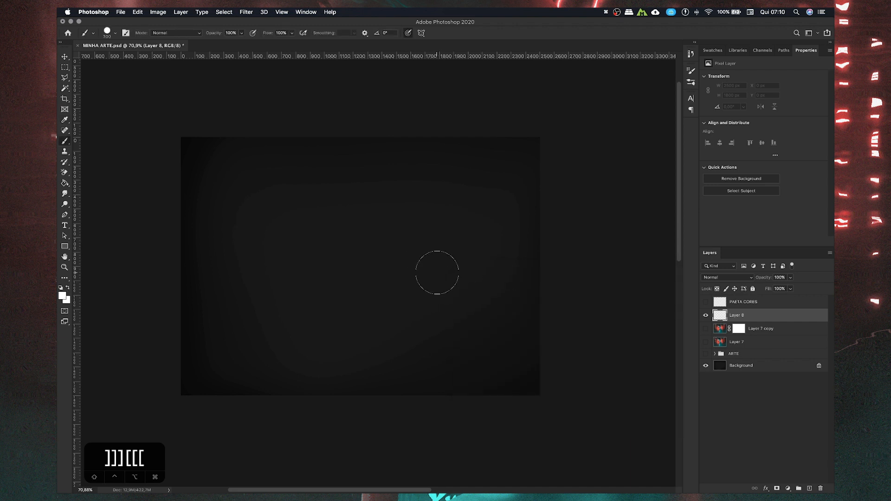
mouse_move(243, 288)
left_mouse_down()
mouse_move(287, 250)
mouse_move(354, 284)
mouse_move(302, 254)
left_mouse_up()
left_click(243, 197)
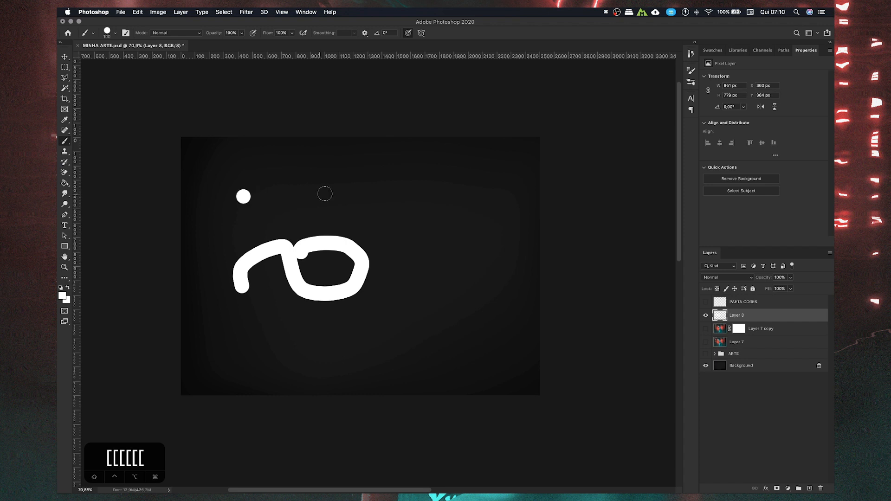
left_click(473, 188, "shift")
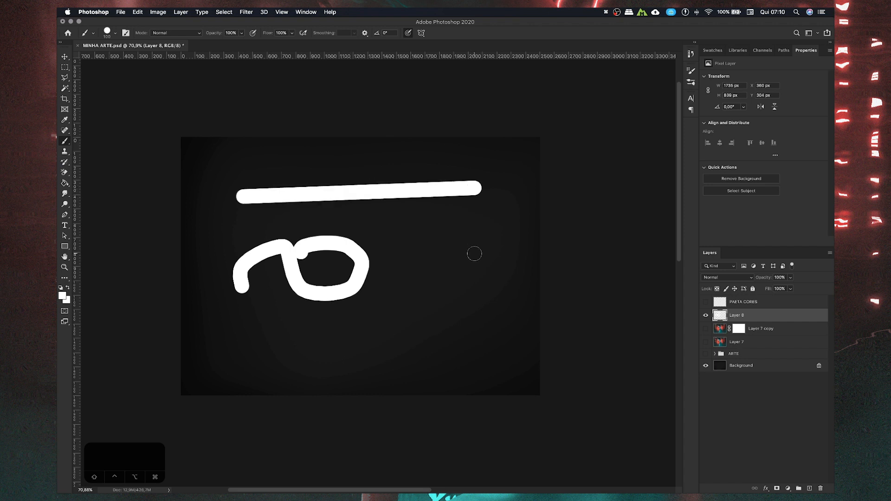
left_click(482, 221)
left_click(291, 355, "shift")
left_click(245, 165)
left_click(445, 303, "shift")
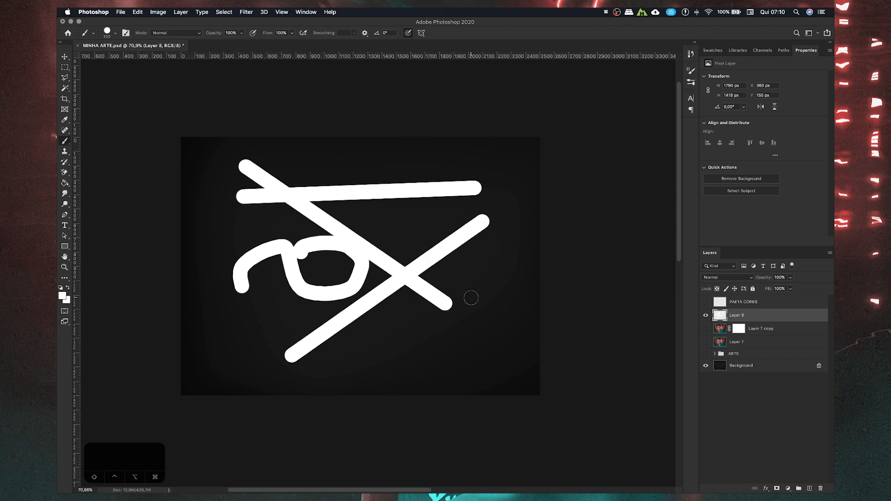
- Delete the test-stroke layer, show Layer 7 copy and Layer 7 again, and target the copy's mask
key("BackSpace")
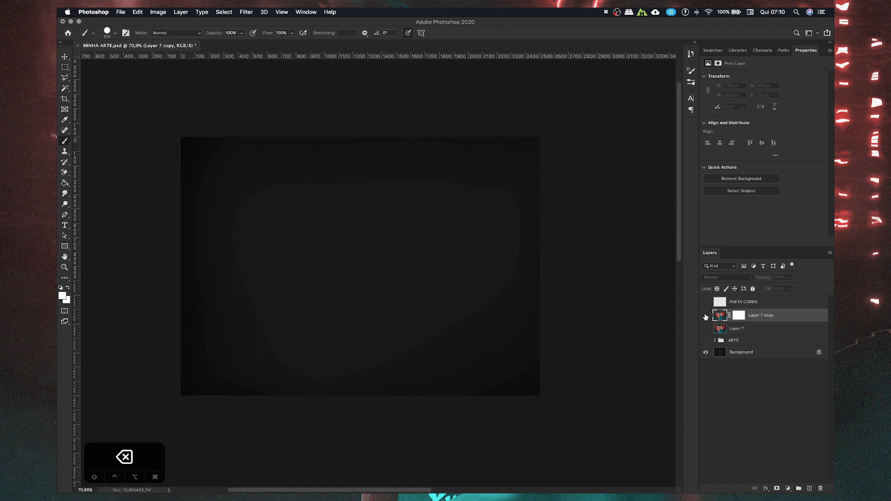
left_click(705, 316)
left_click(739, 315)
left_click(706, 329)
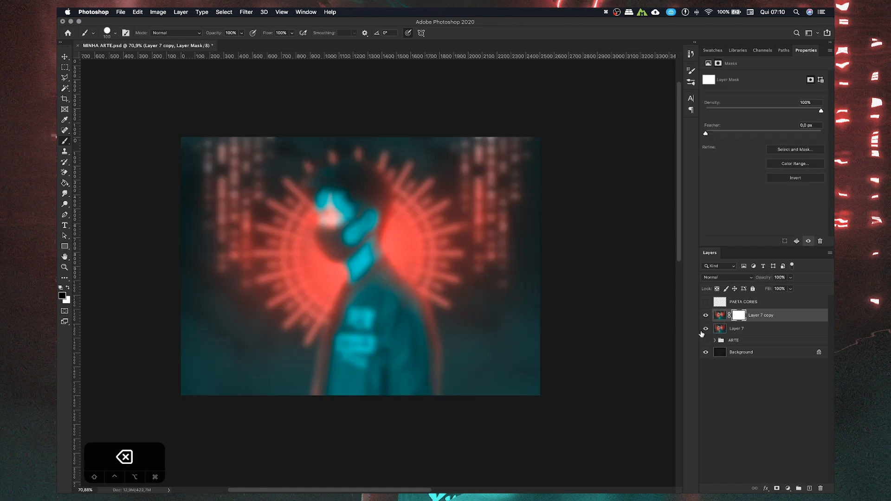
- Enlarge the brush to 1300 px and paint a straight black diagonal band across Layer 7 copy's mask, rising toward the canvas's upper-right corner
key("bracketright")
key("bracketright")
key("bracketright")
key("bracketright")
key("bracketright")
key("bracketright")
key("bracketright")
key("bracketright")
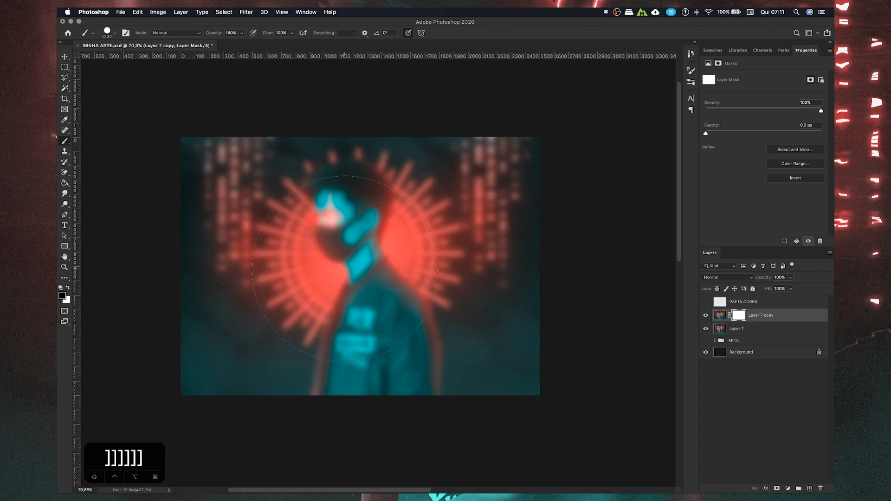
scroll(349, 247, "up", 3)
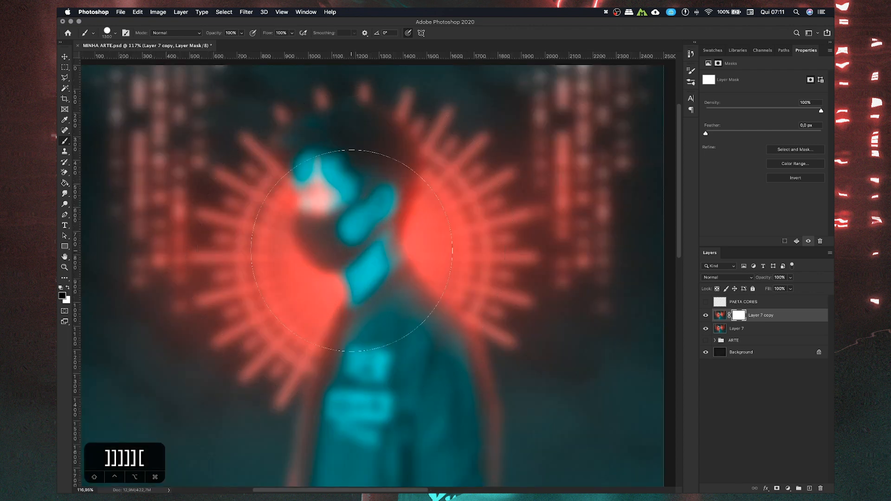
scroll(352, 251, "down", 5)
scroll(309, 270, "up", 2)
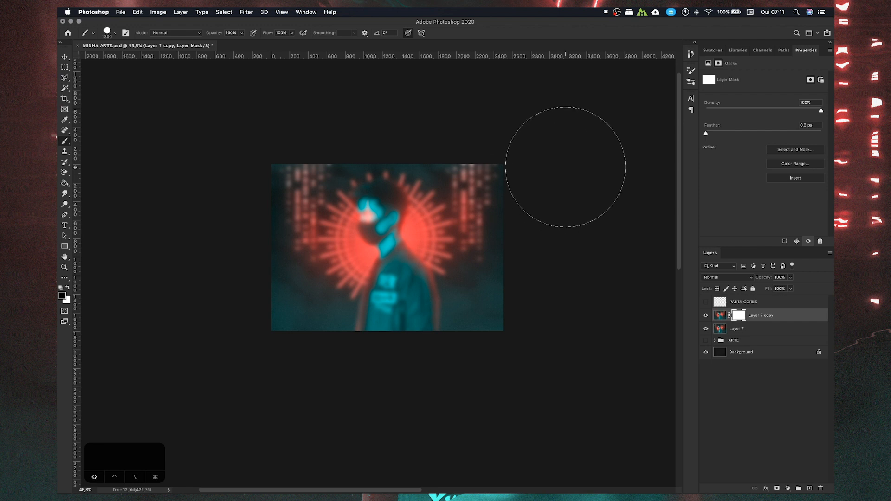
left_click(577, 156, "shift")
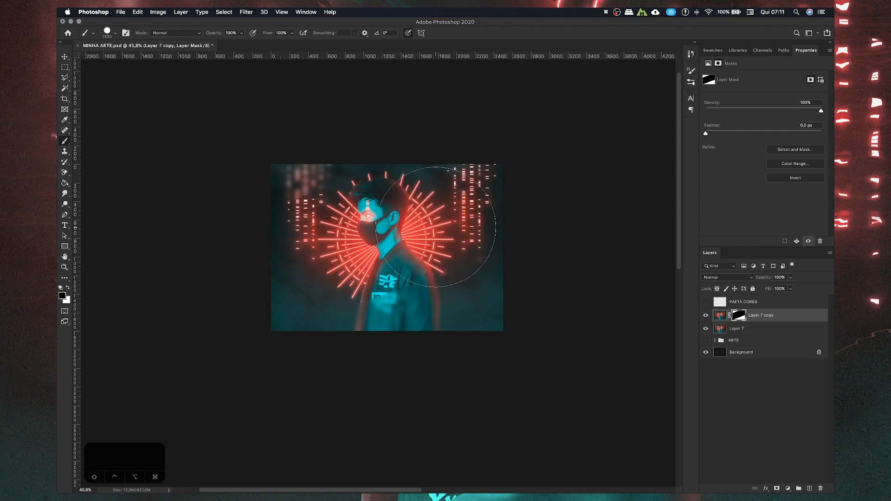
scroll(435, 230, "up", 2)
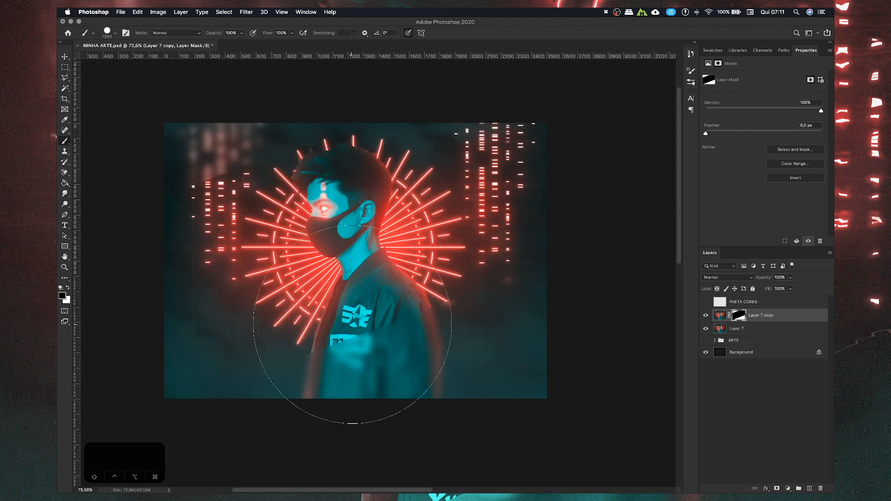
scroll(400, 336, "up", 4)
left_click_drag(403, 328, 395, 319)
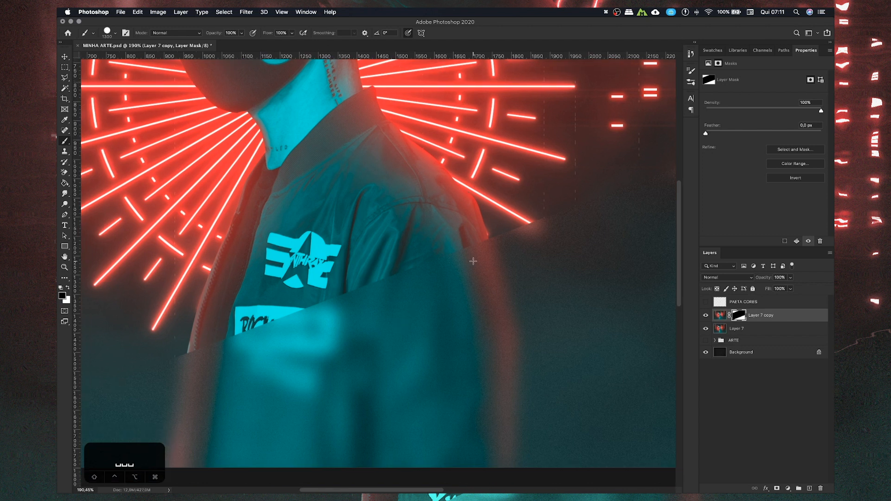
scroll(473, 262, "down", 5)
scroll(424, 210, "up", 2)
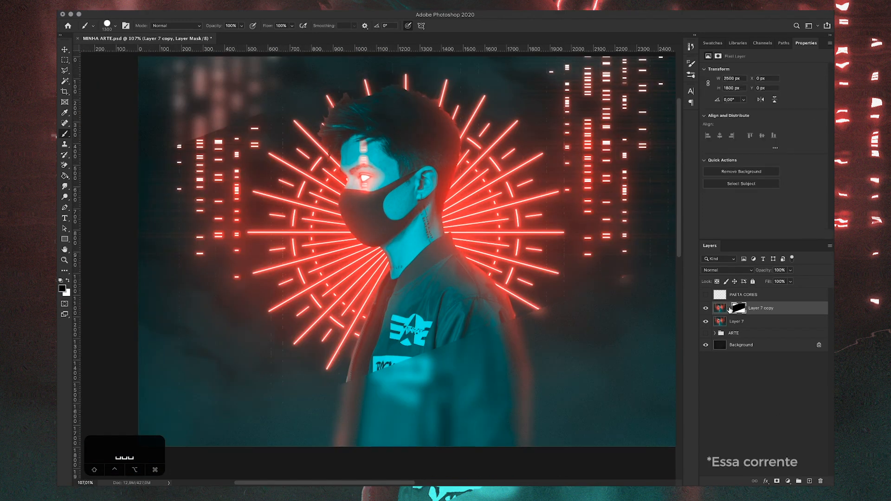
- Shift the black band on Layer 7 copy's mask about 40 px right and 73 px down
key("v")
mouse_move(433, 184)
left_mouse_down()
mouse_move(470, 242)
mouse_move(466, 275)
mouse_move(377, 244)
mouse_move(462, 196)
mouse_move(478, 237)
mouse_move(480, 217)
mouse_move(497, 216)
mouse_move(454, 218)
mouse_move(457, 232)
left_mouse_up()
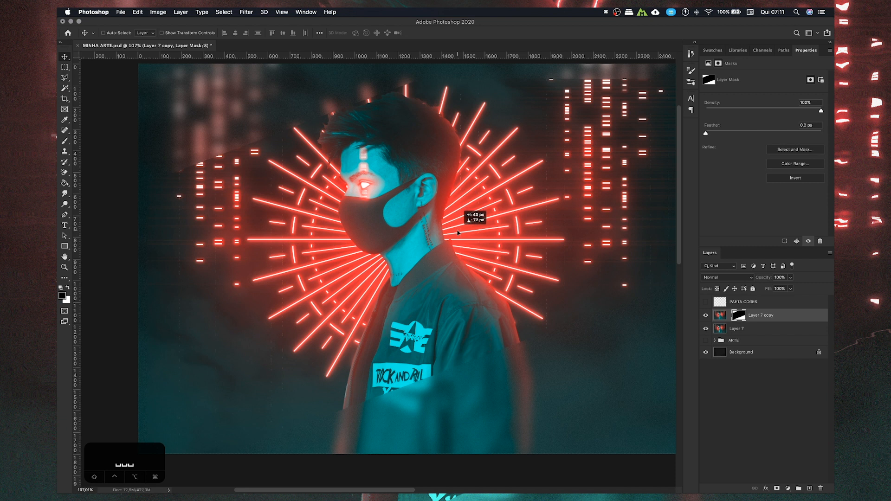
scroll(458, 232, "down", 3)
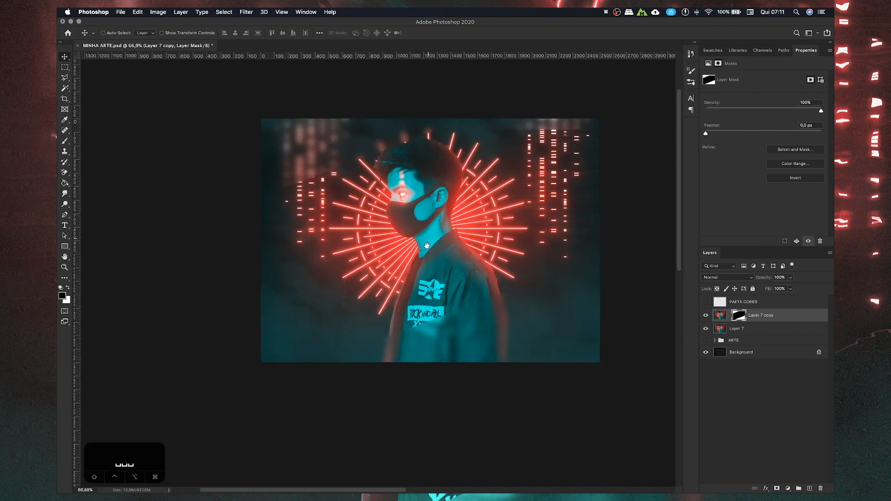
scroll(426, 251, "up", 3)
left_click_drag(426, 251, 421, 258)
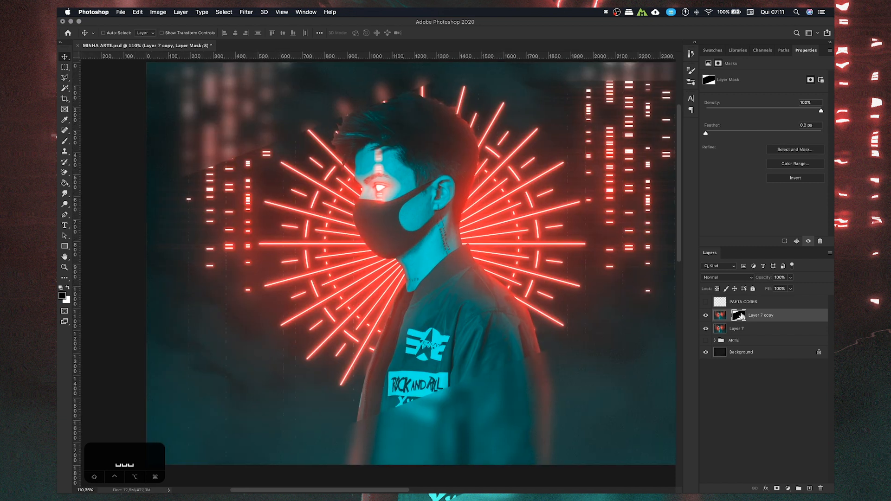
left_click_drag(471, 196, 412, 266)
- Select the Brush at 500 px and examine the mask's diagonal edge up close where it crosses the jacket
left_click(63, 141)
key("bracketleft")
key("bracketleft")
key("bracketleft")
key("bracketleft")
key("bracketleft")
key("bracketleft")
left_click_drag(574, 157, 530, 157)
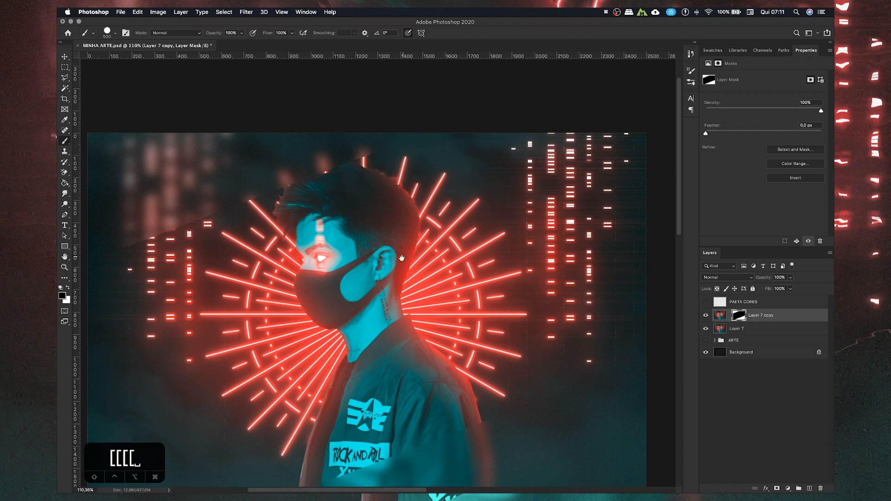
left_click_drag(447, 187, 480, 122)
left_click_drag(413, 251, 408, 261)
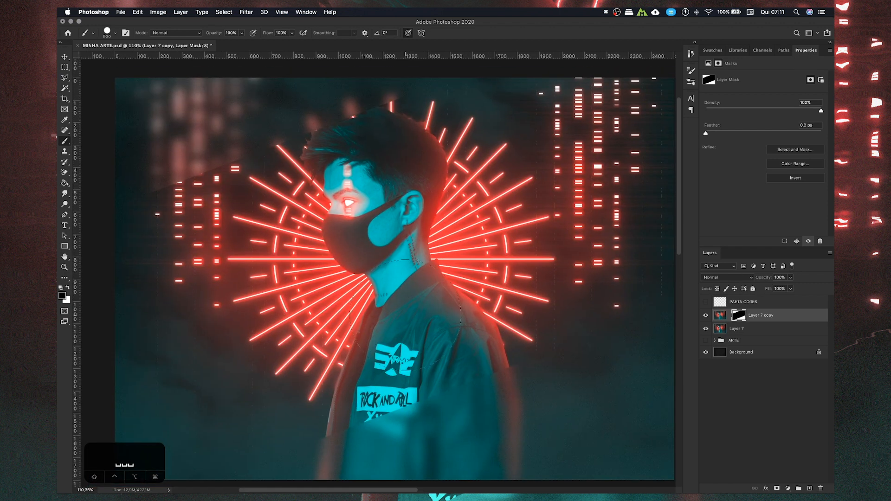
scroll(408, 319, "up", 5)
left_click_drag(422, 328, 427, 300)
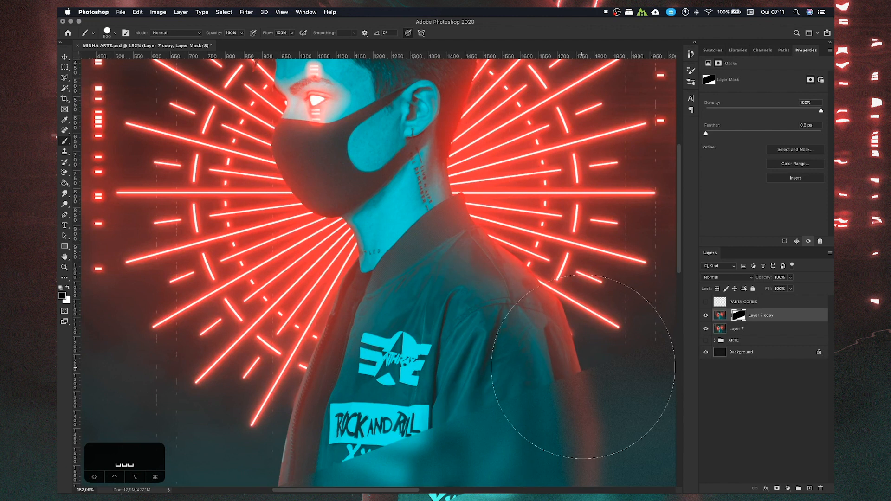
left_click_drag(456, 291, 449, 299)
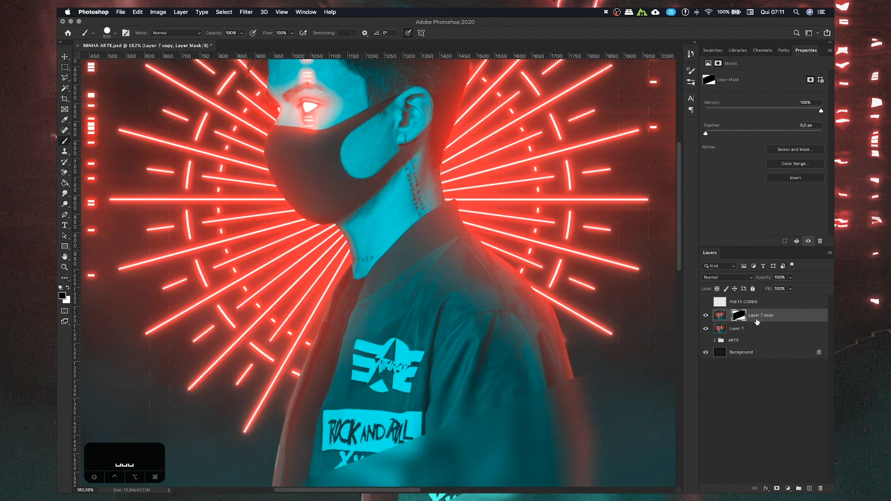
- Add an Inner Shadow to Layer 7 copy and colour it the red f73434 sampled from the glowing rays
left_click(773, 321)
left_click(765, 489)
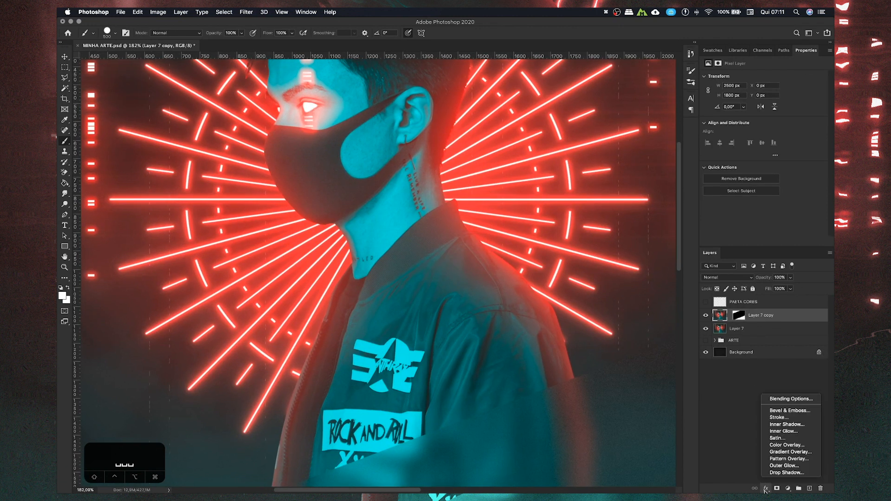
left_click(783, 424)
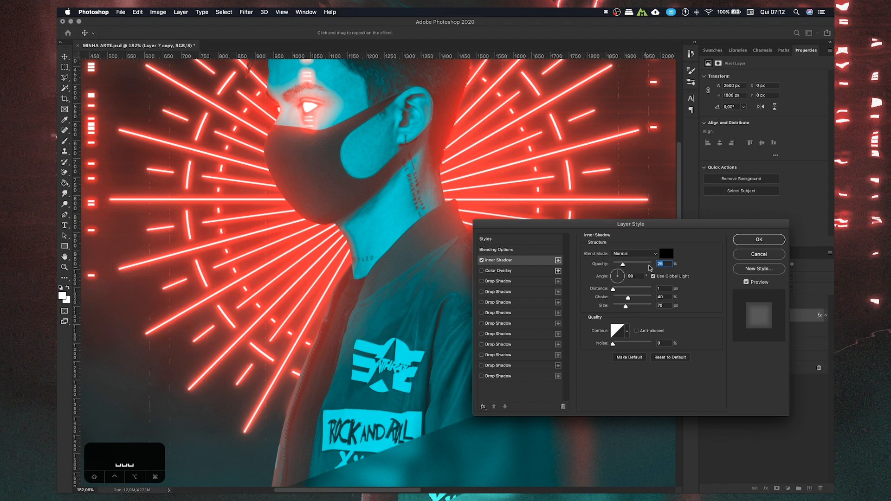
left_click(666, 256)
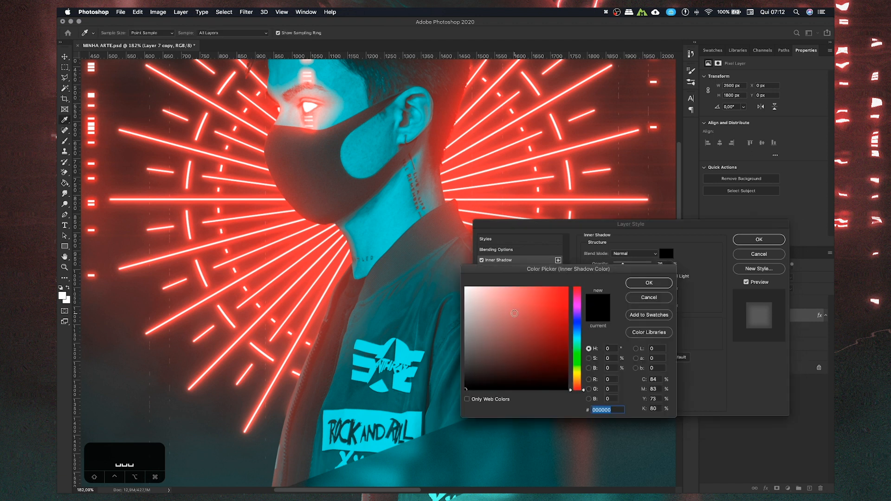
left_click(540, 199)
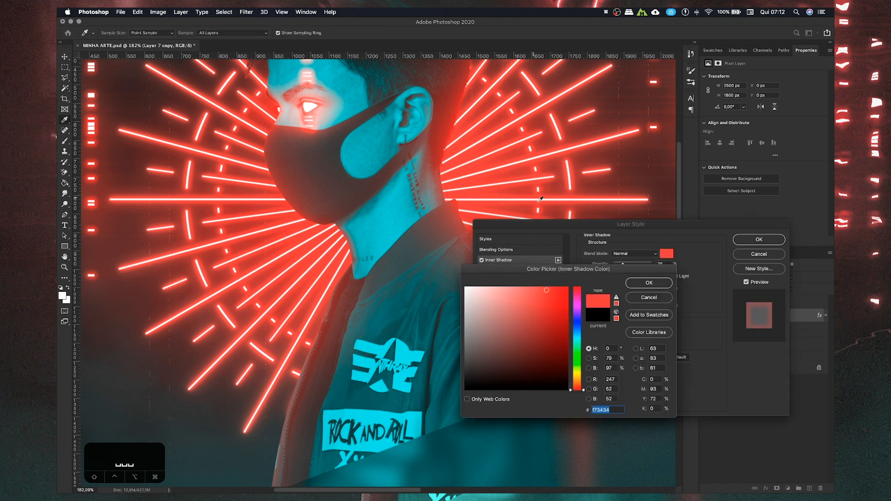
left_click(645, 285)
- Set the inner shadow to 100% opacity, 11% choke and 2 px size
left_click_drag(623, 265, 701, 255)
left_click_drag(624, 307, 614, 309)
key("shift+Tab")
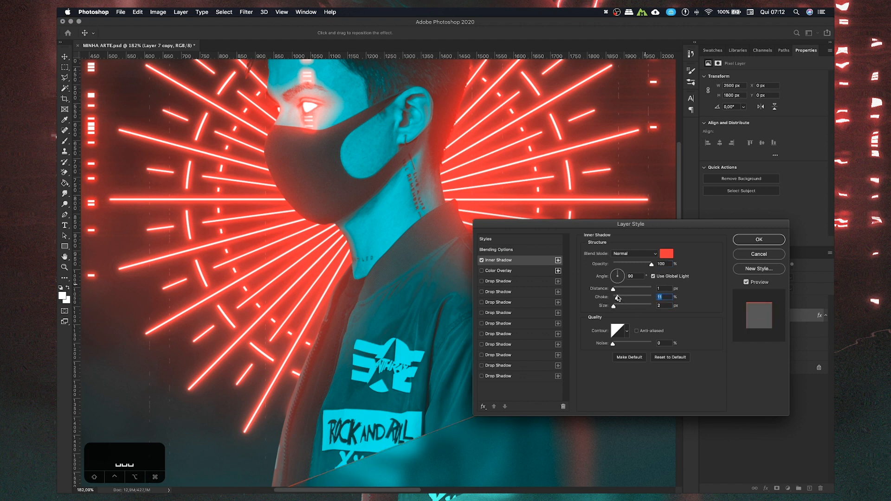
- Lighten the inner shadow's colour to ff9a9a, lower its opacity to about 36% and apply the style
left_click(667, 253)
left_click_drag(548, 292, 505, 286)
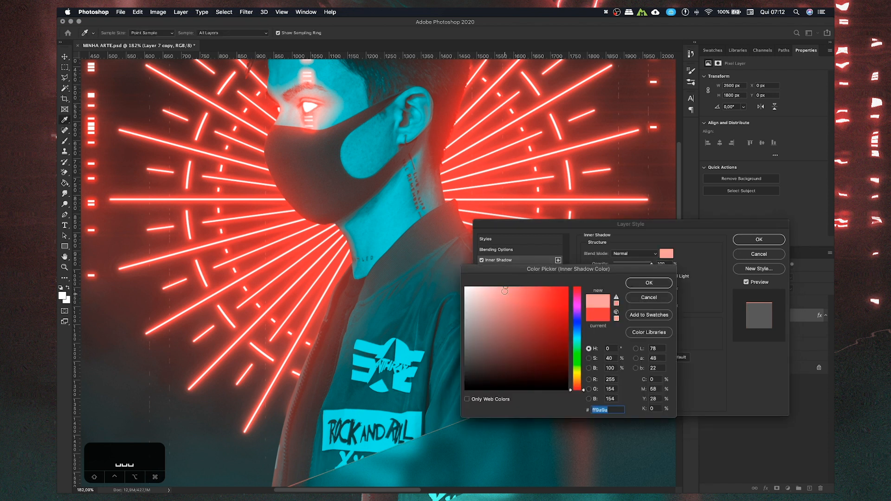
left_click(648, 284)
key("Tab")
type("0")
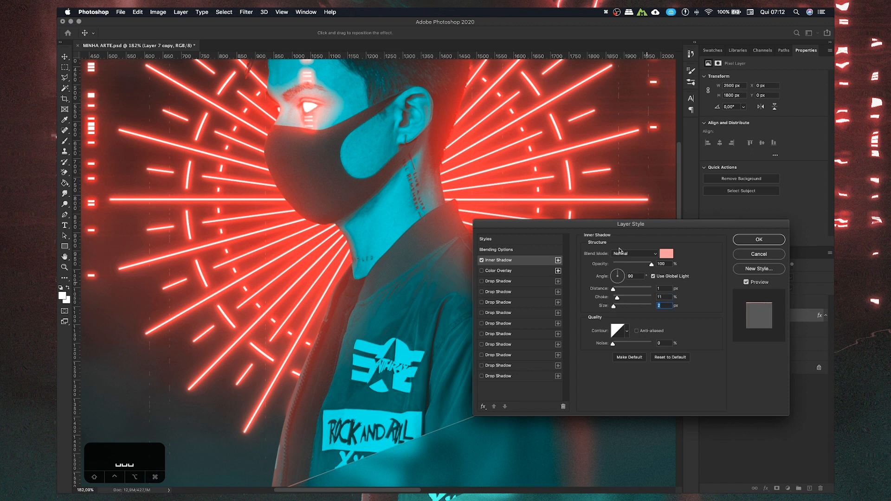
left_click_drag(622, 228, 273, 268)
left_click(291, 305)
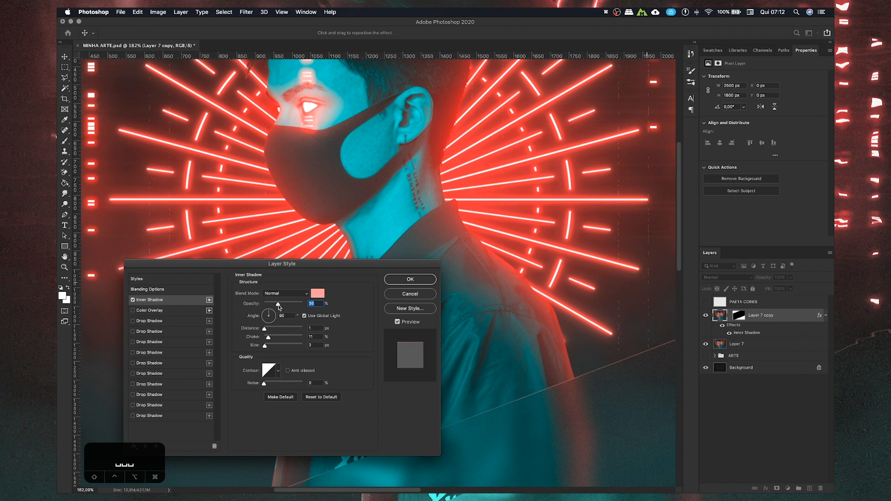
left_click(406, 279)
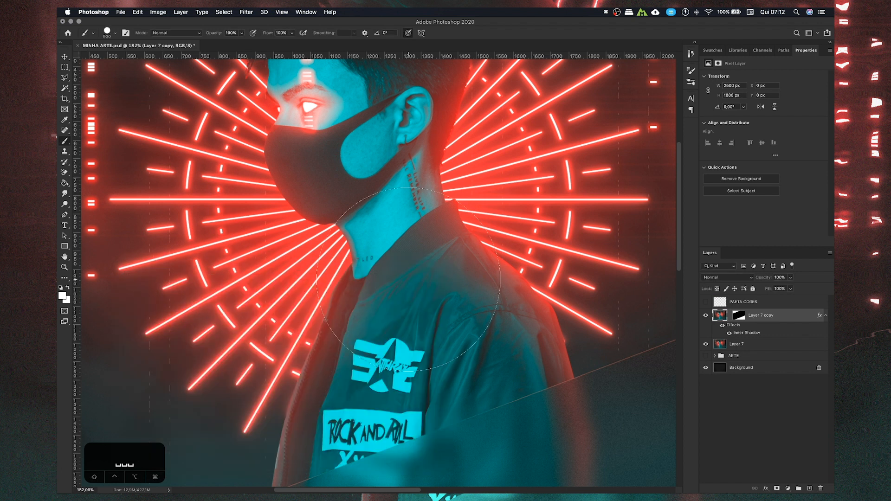
- Add an empty layer above Layer 7 copy and sample the glow's red as the foreground colour
scroll(421, 391, "down", 4)
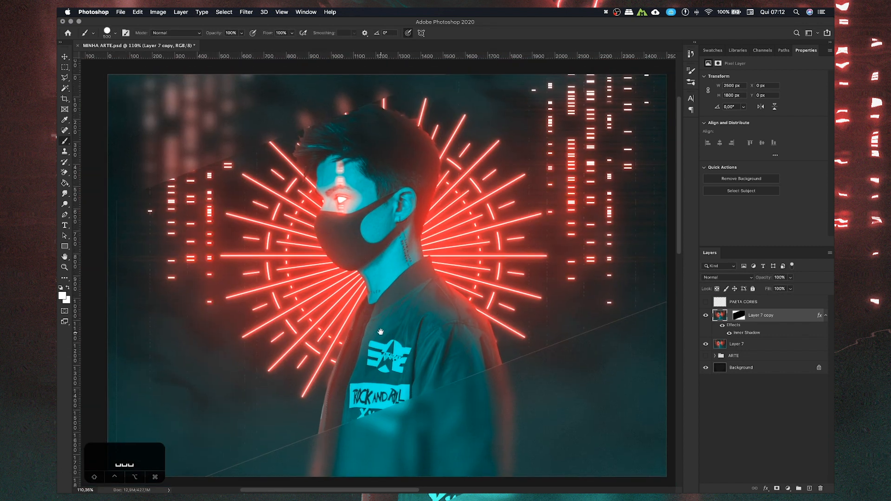
left_click_drag(422, 387, 434, 381)
left_click_drag(435, 248, 438, 251)
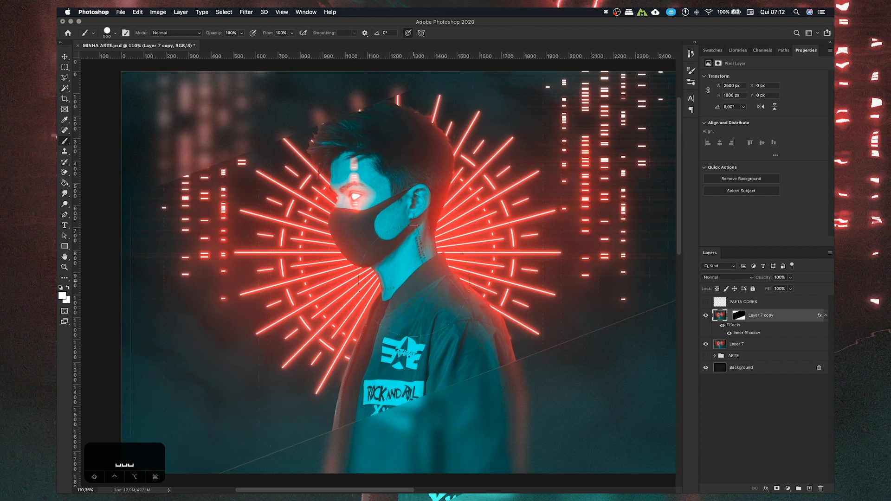
scroll(438, 251, "down", 3)
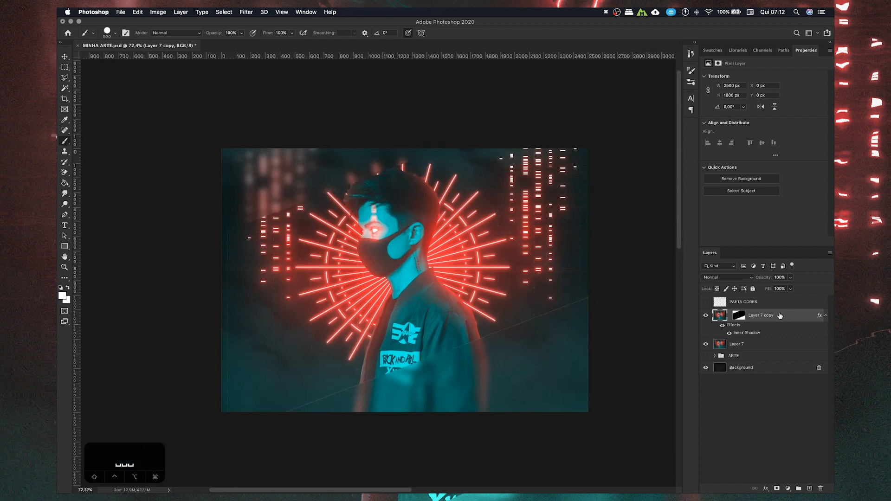
left_click(810, 488)
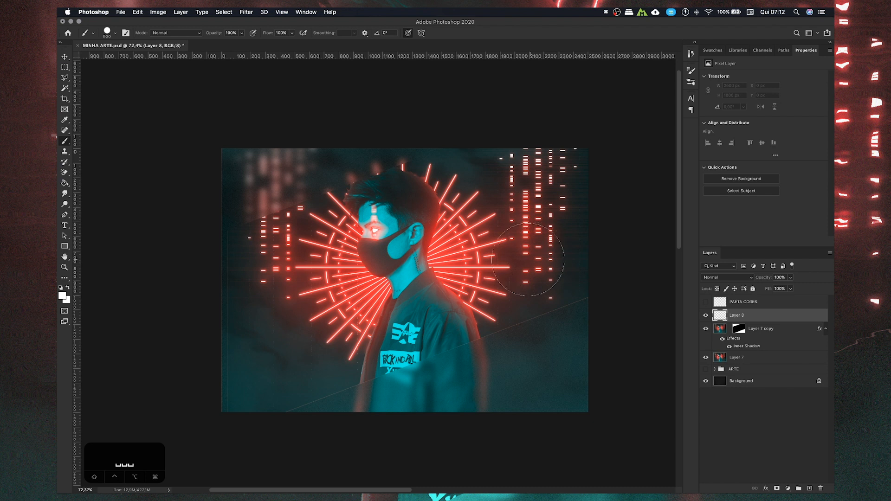
left_click(453, 239, "alt")
- Enlarge the brush to 1700 px, try one hard-edged red dab over the canvas's left half and undo it
key("bracketright")
key("bracketright")
key("bracketright")
key("bracketright")
key("bracketright")
key("bracketright")
key("bracketright")
key("bracketright")
key("bracketright")
key("bracketright")
key("bracketright")
key("bracketright")
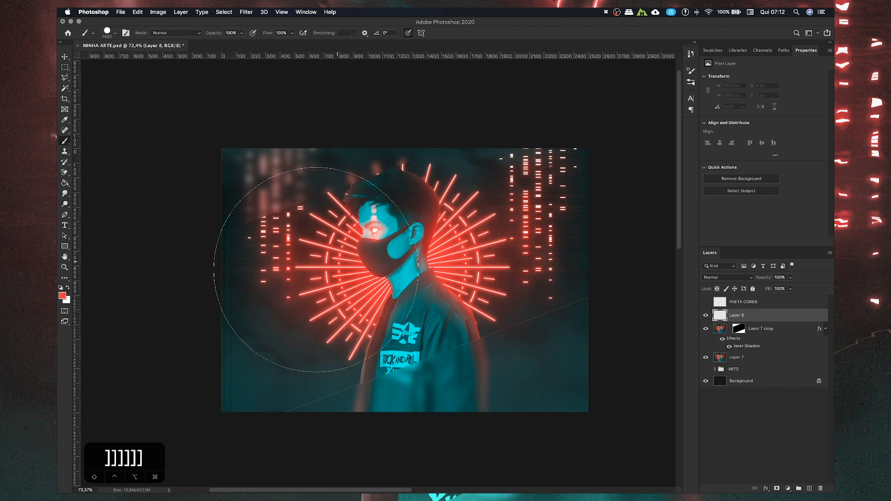
left_click(306, 267)
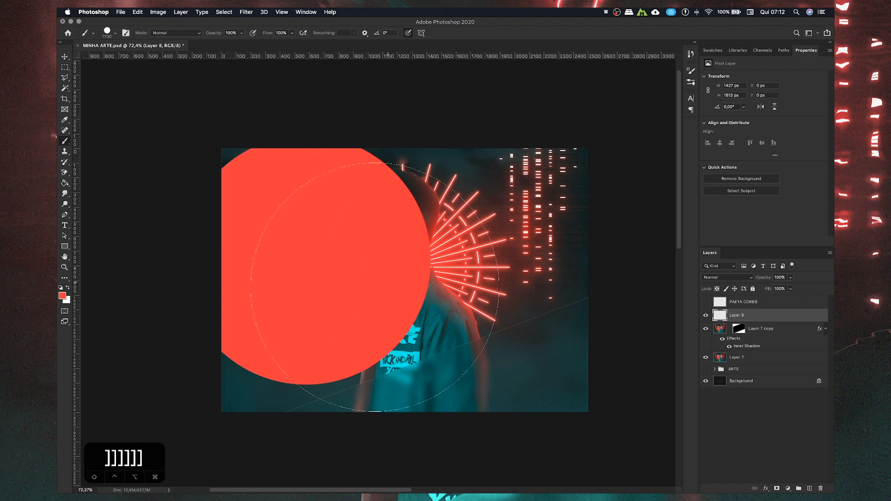
key("super+z")
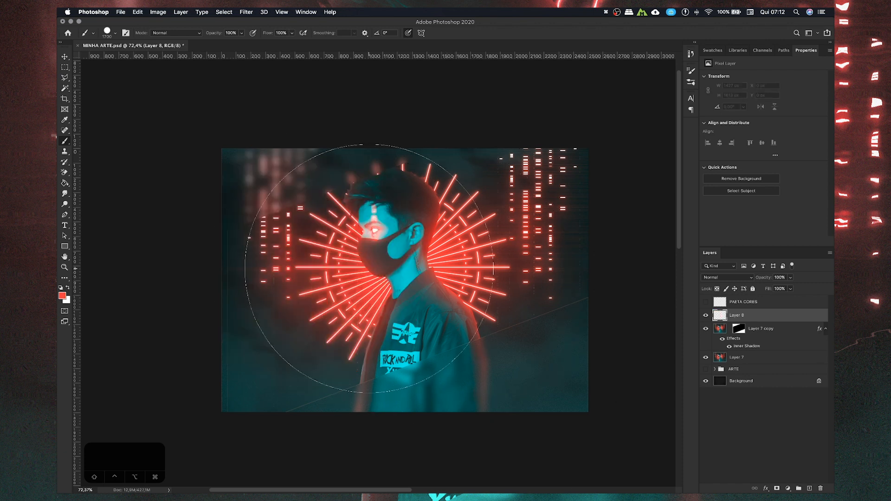
- Stamp a red glow over the canvas's left half with the Redondo macio brush at 0% hardness and set its layer to Lighten
right_click(372, 265)
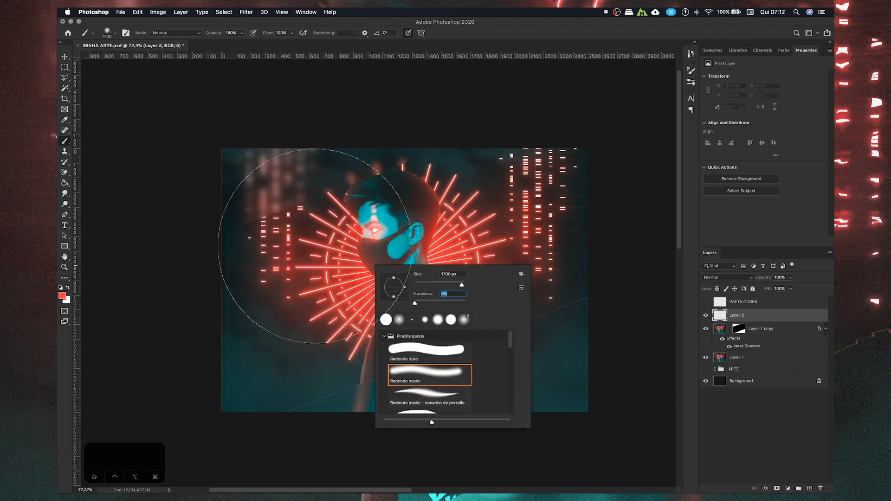
left_click(298, 228)
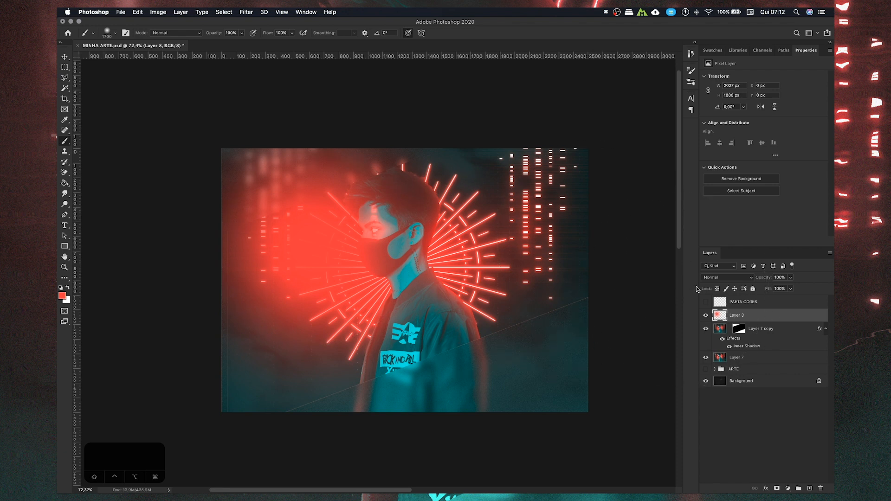
left_click(727, 277)
left_click(712, 330)
- Scale the red glow to about 147% and move it toward the canvas's upper-left corner
key("super+t")
left_click_drag(338, 243, 381, 279)
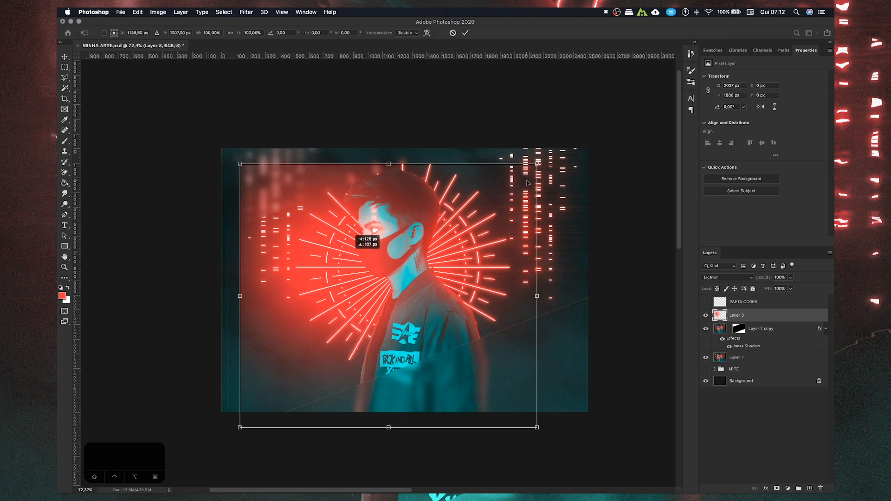
left_click_drag(537, 163, 615, 113)
key("Return")
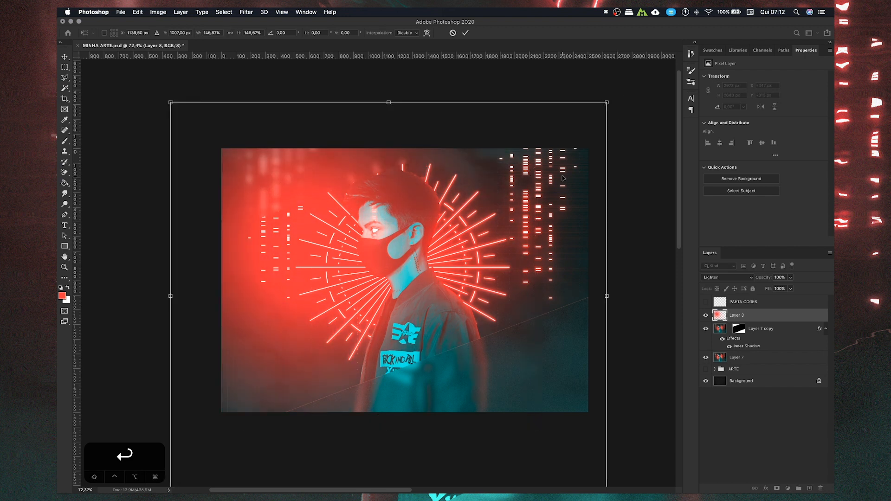
left_click(65, 57)
left_click_drag(436, 218, 382, 211)
- Duplicate the glow layer and transform the copy so its red light covers the canvas's upper-right corner
key("super+j")
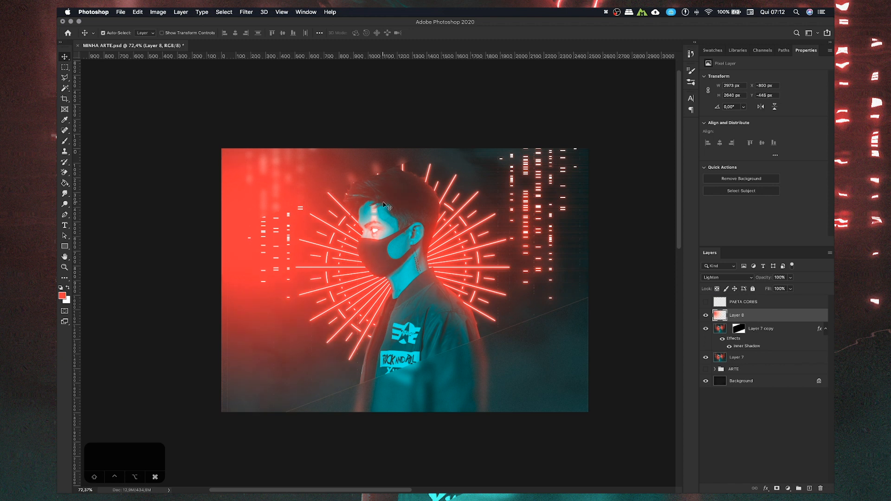
key("super+t")
right_click(292, 243)
left_click(307, 211)
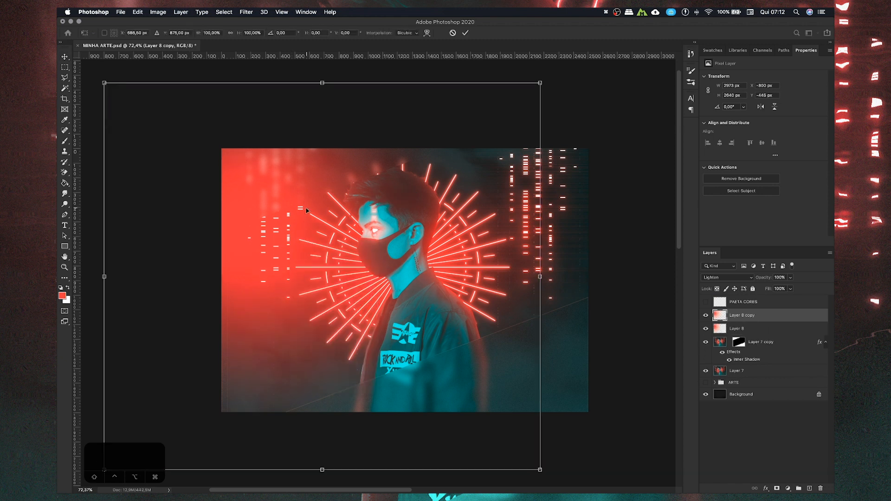
left_click_drag(299, 216, 497, 208)
left_click_drag(304, 255, 603, 230)
left_click_drag(528, 259, 527, 169)
key("Return")
key("Return")
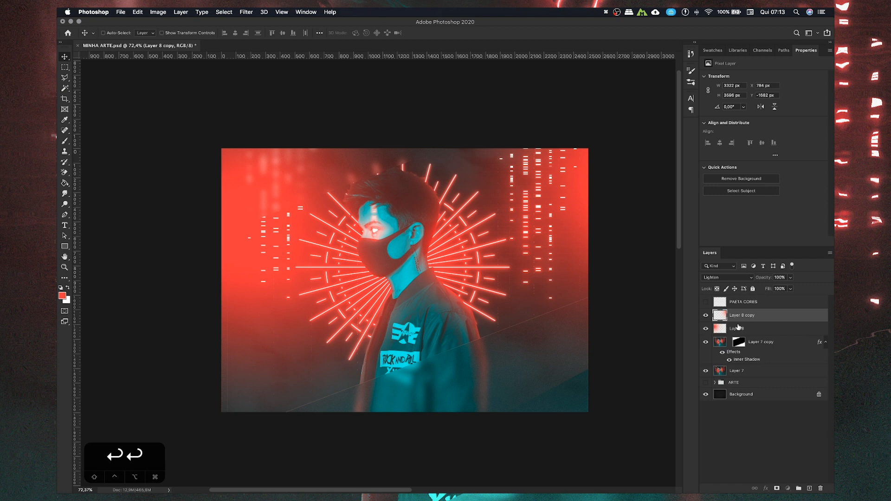
- Lower Layer 8's opacity strongly and reduce Layer 8 copy's opacity to 13%
left_click(738, 327)
left_click(738, 316)
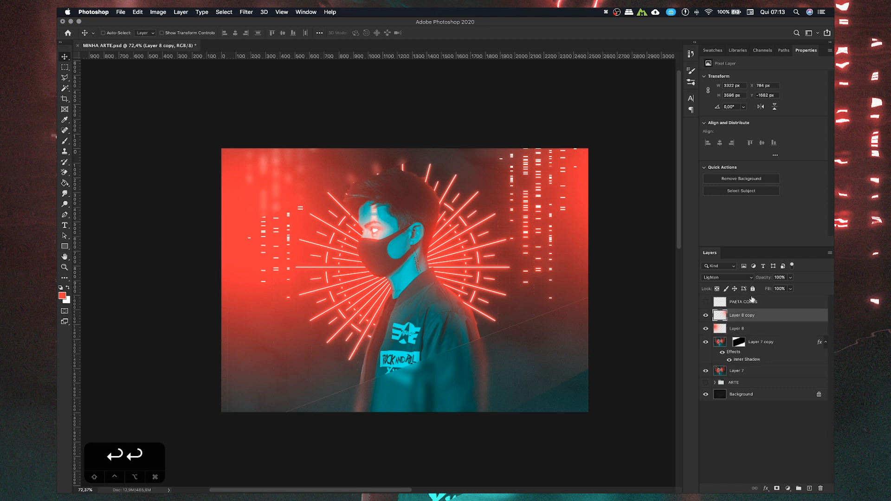
left_click(733, 328)
left_click_drag(748, 282, 648, 283)
left_click(730, 317)
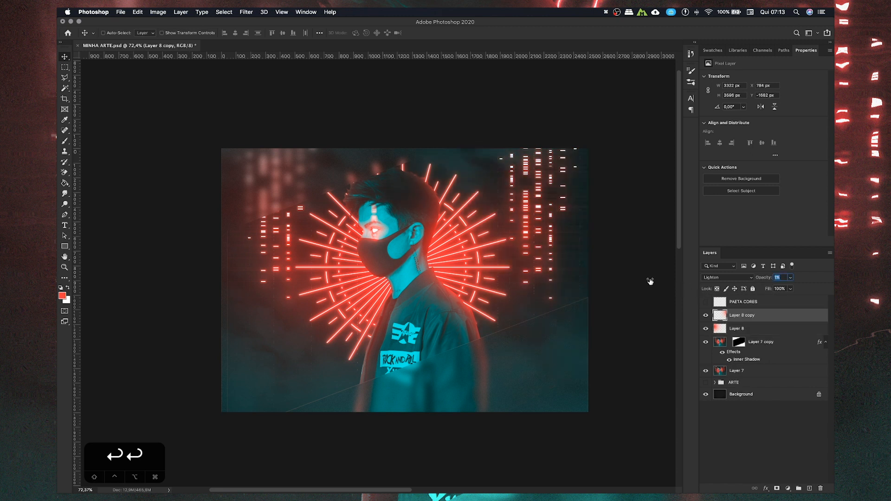
- Merge Layer 8 copy, Layer 8, Layer 7 copy and Layer 7 into a single layer
left_click_drag(419, 314, 411, 330)
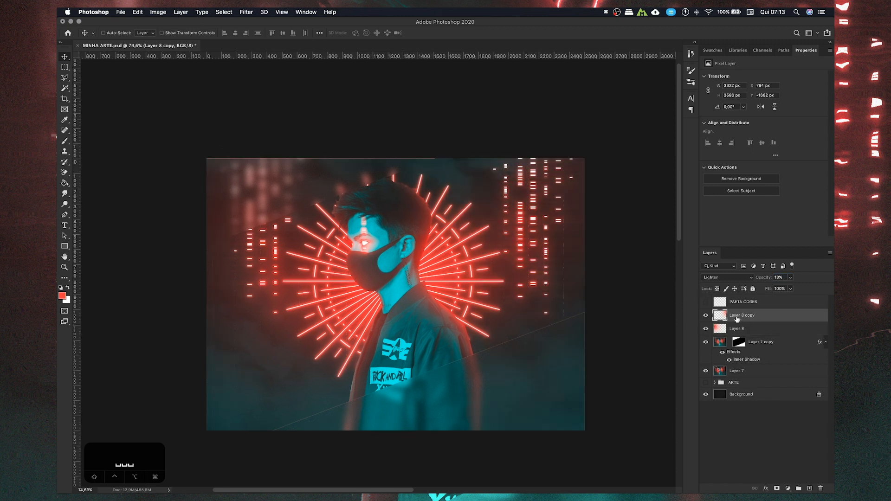
left_click(744, 371, "shift")
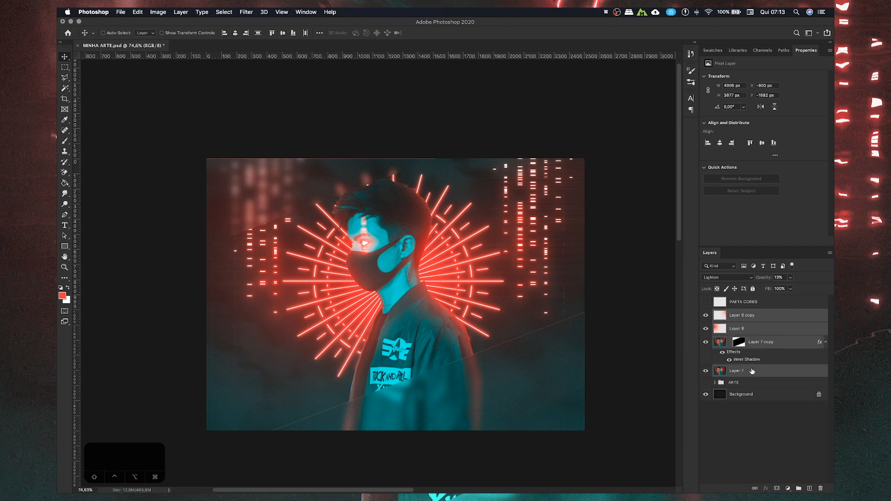
key("super+e")
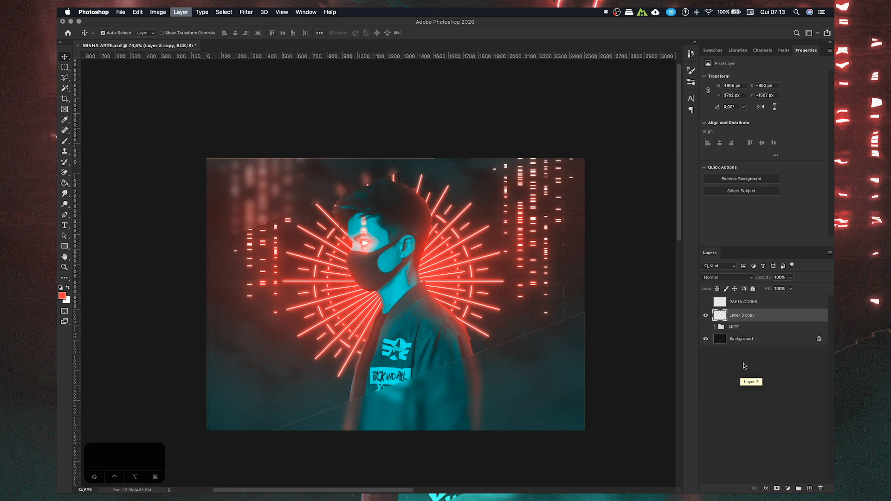
- Duplicate Layer 8 copy and open the Filter Gallery on the duplicate
left_click(705, 315)
left_click(705, 316)
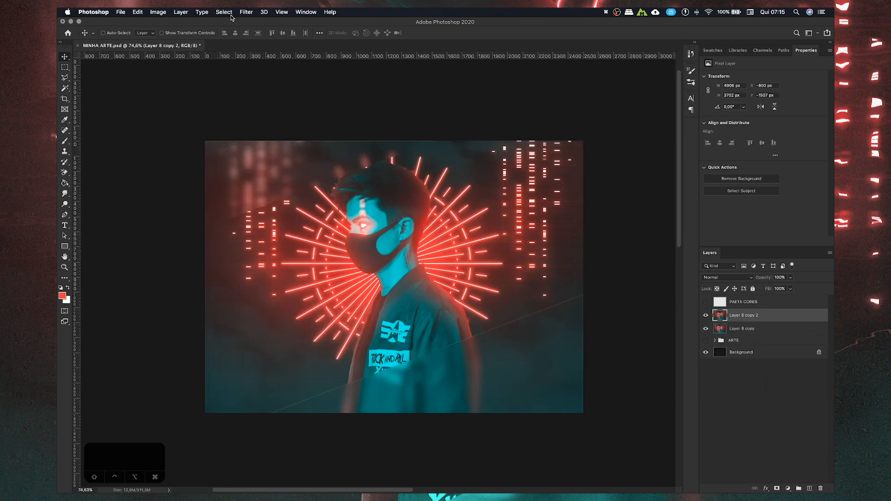
left_click(246, 12)
left_click(244, 13)
left_click(245, 13)
left_click(270, 47)
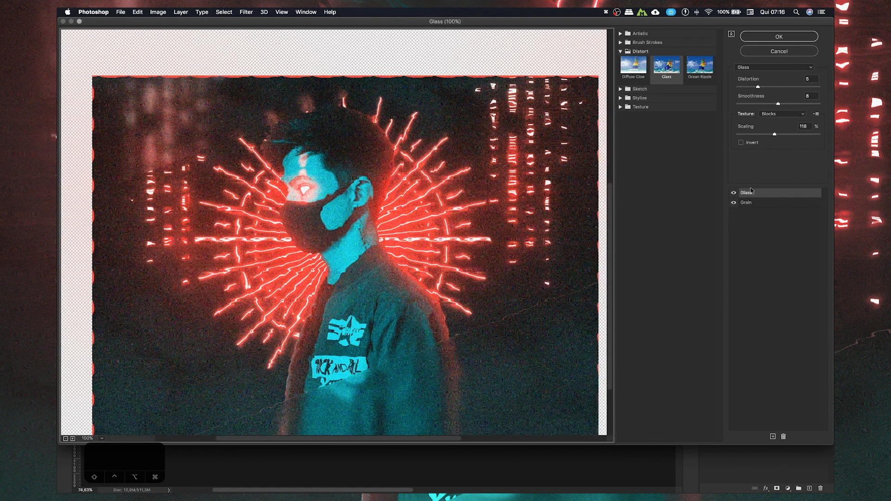
- Apply Glass with distortion 5, smoothness 8, Blocks texture and 118% scaling, together with Grain at intensity 10
left_click(620, 52)
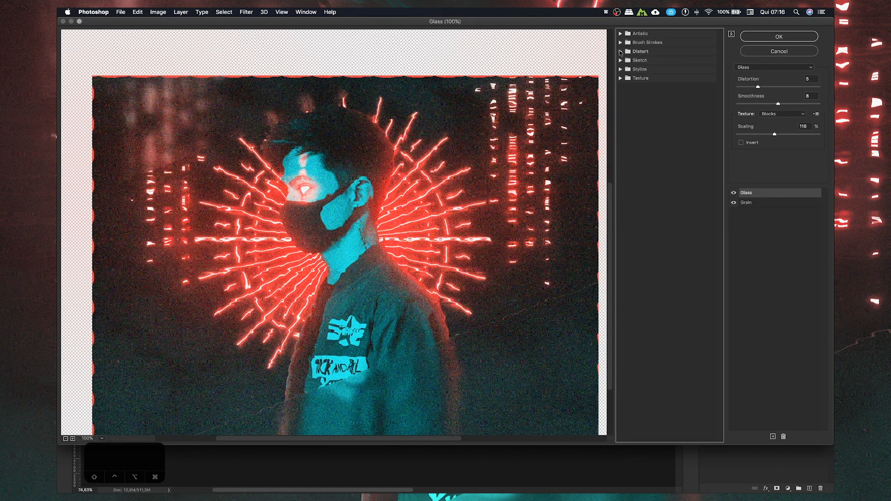
left_click(620, 51)
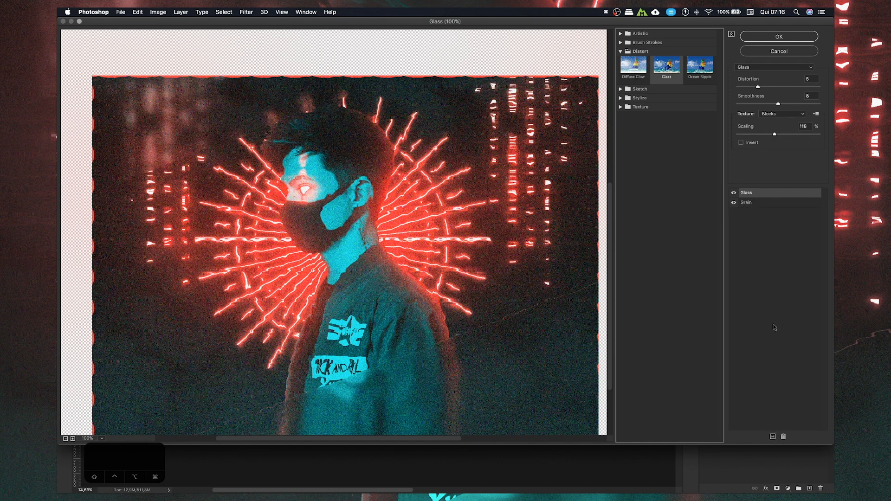
left_click(756, 203)
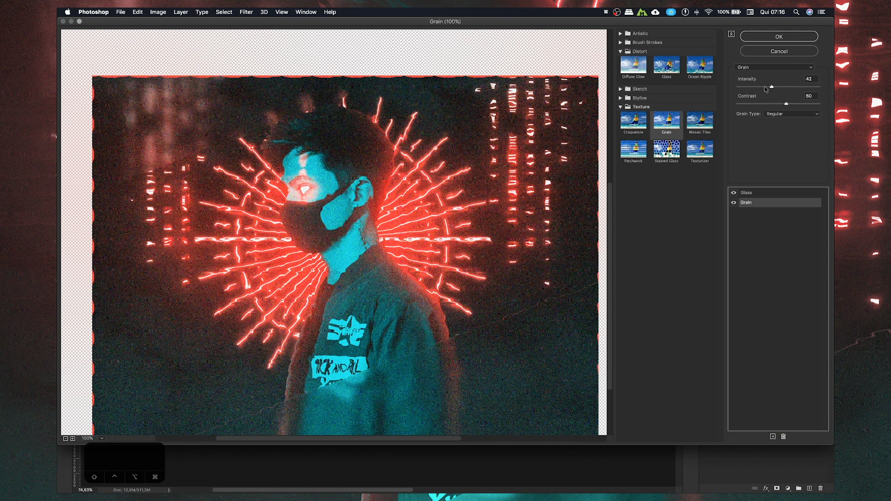
left_click_drag(766, 89, 749, 89)
type("10")
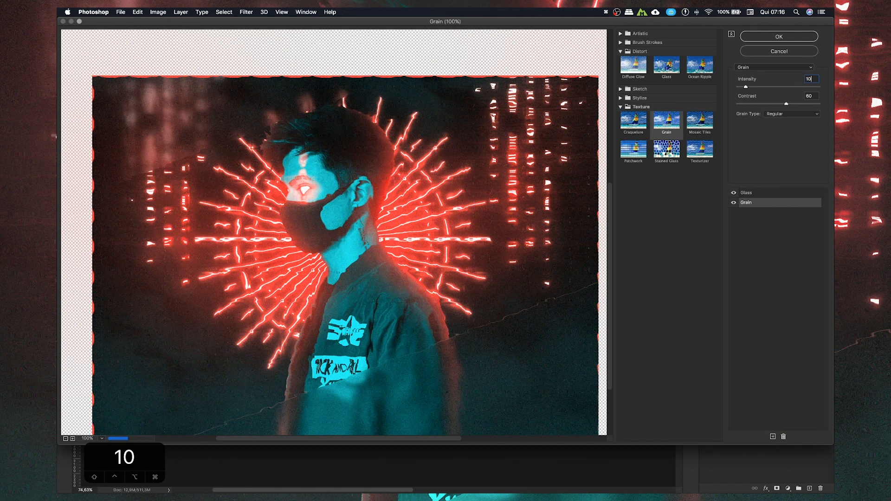
left_click(779, 37)
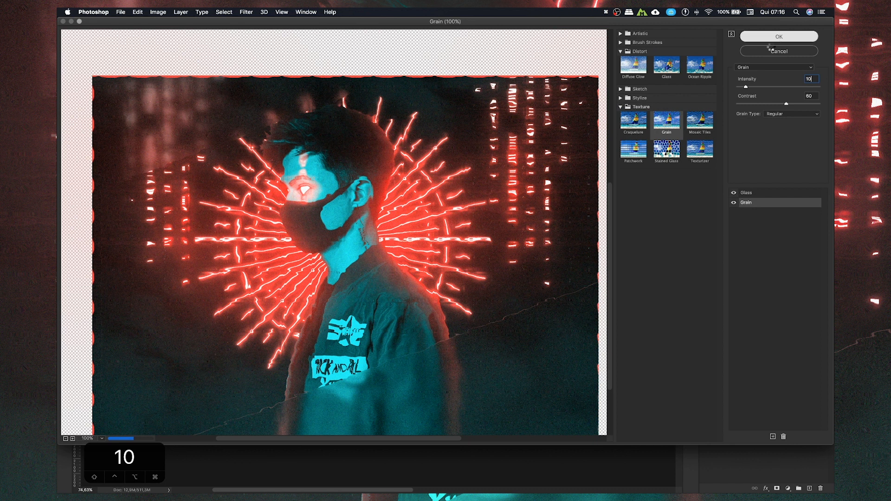
scroll(427, 275, "up", 5)
left_click_drag(427, 275, 402, 255)
scroll(402, 255, "down", 5)
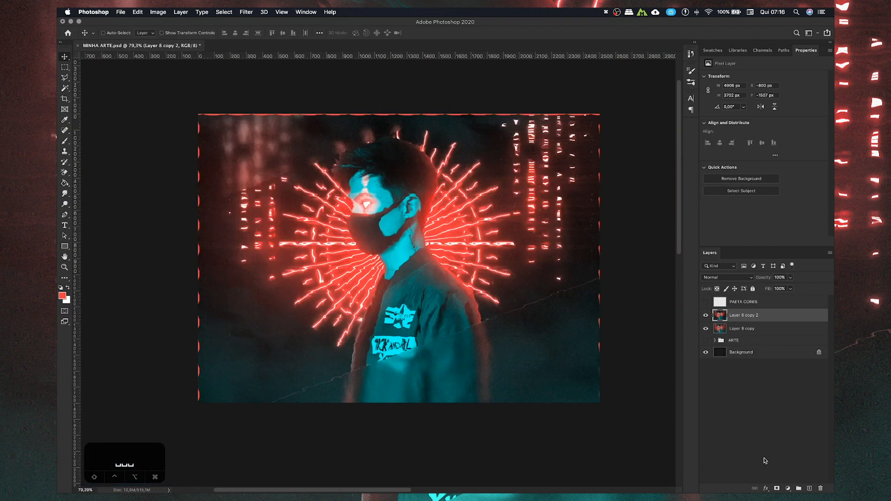
left_click(778, 489, "alt")
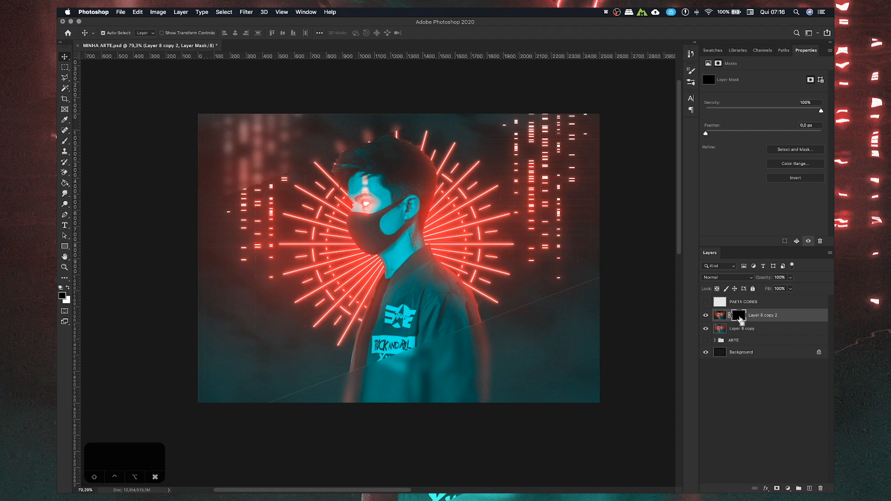
key("super+i")
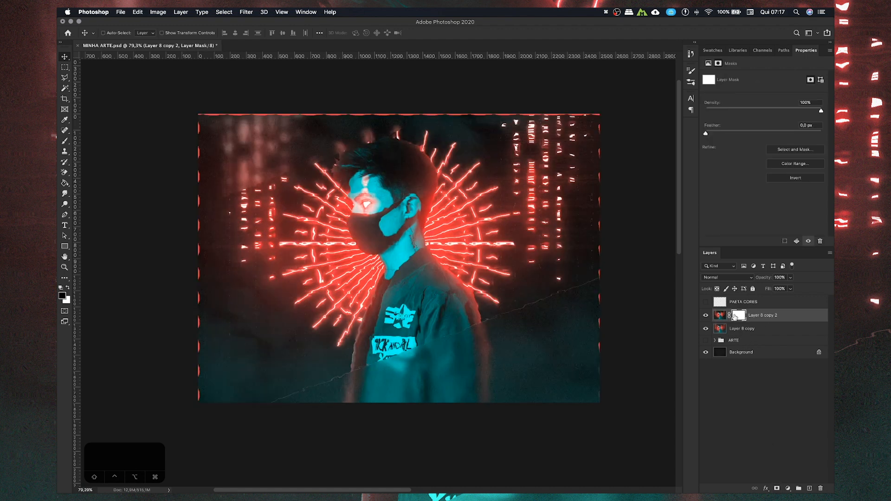
left_click(67, 140)
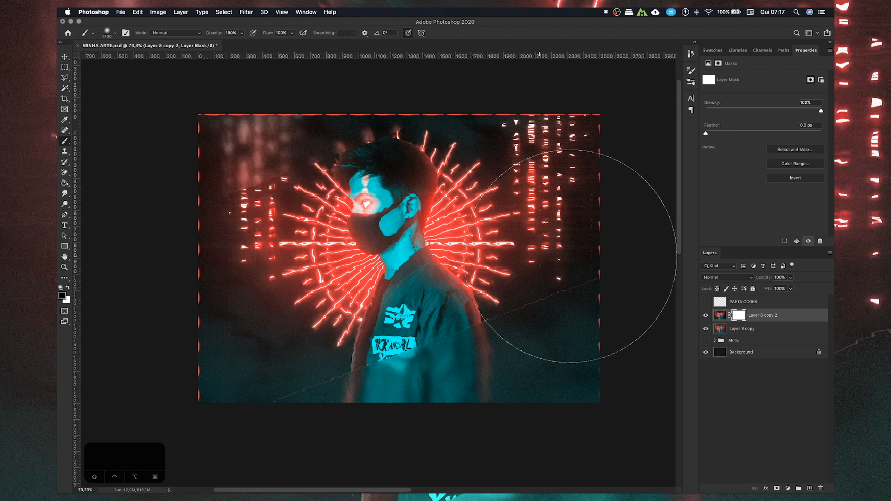
key("super+z")
key("super+z")
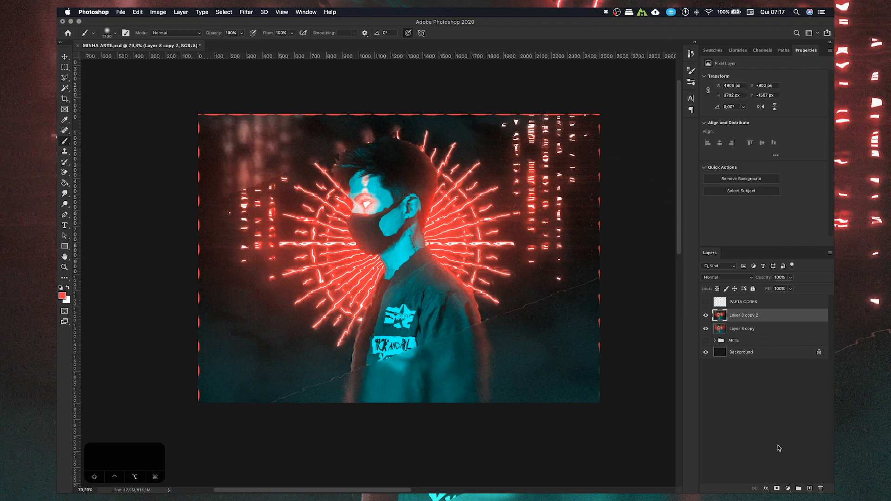
- Hide the filtered layer behind a black mask and reveal the distortion along the image's left edge with a soft white 1300 px brush
left_click(777, 489, "alt")
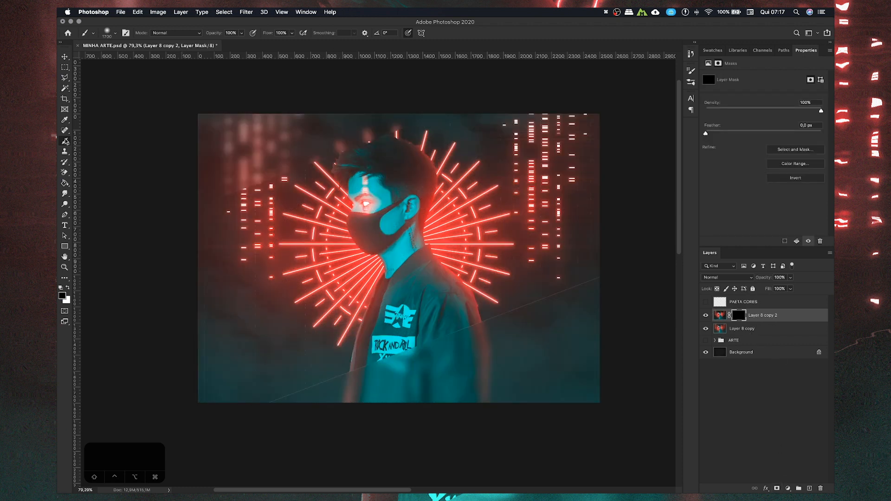
right_click(299, 286)
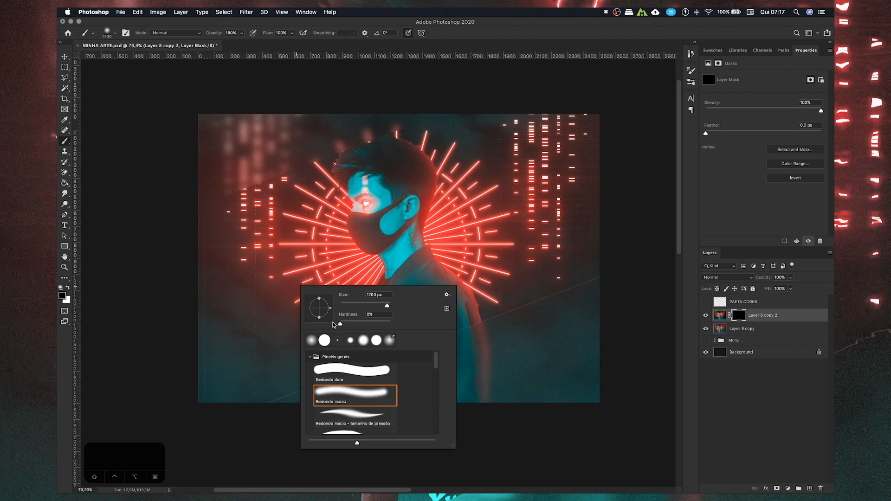
left_click(65, 143)
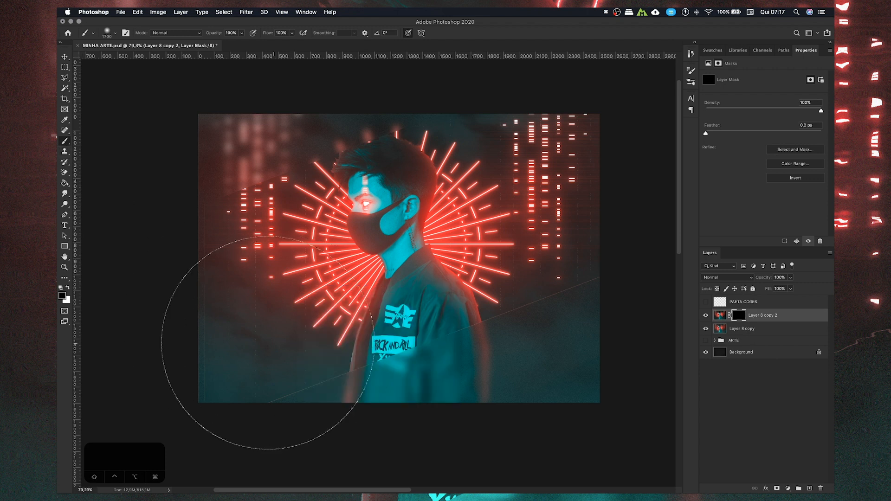
key("x")
key("bracketleft")
key("bracketleft")
key("bracketleft")
key("bracketleft")
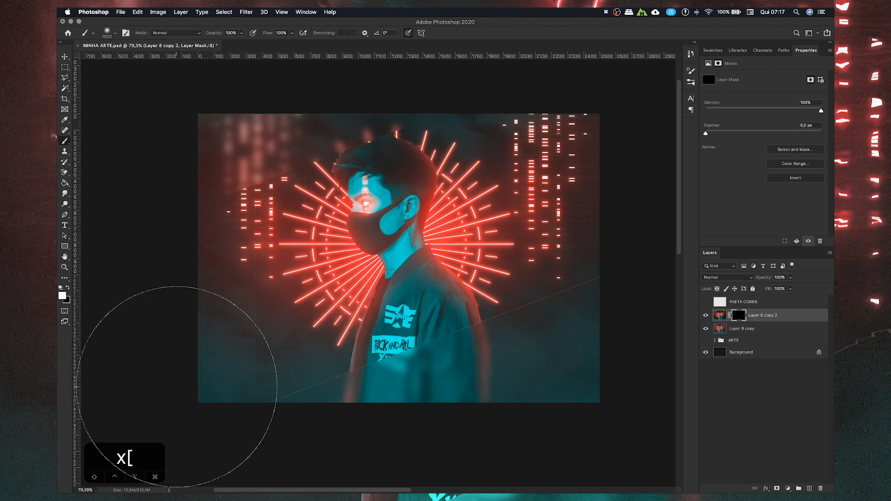
left_click(186, 388)
left_click(185, 349)
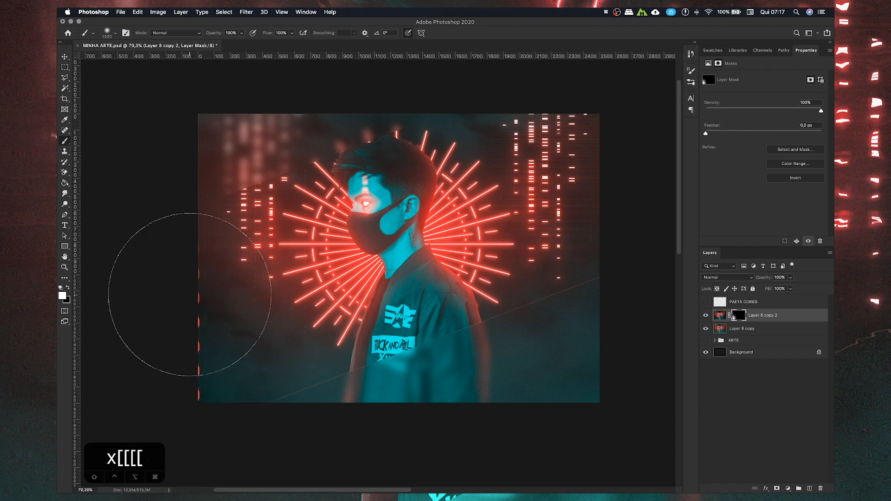
left_click(189, 293)
left_click(188, 144)
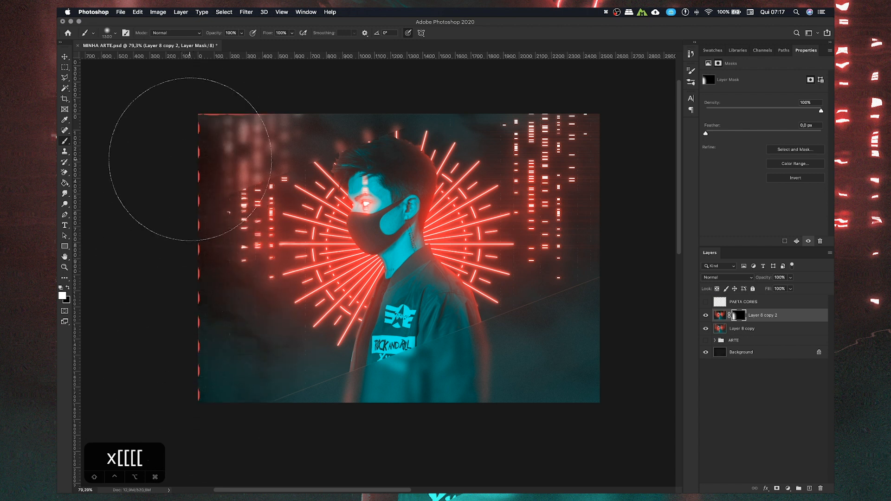
- Paint white on the mask to reveal the glass distortion along the image's top edge
key("space")
left_click_drag(209, 191, 178, 238)
left_click(258, 133)
left_click(358, 107)
left_click(419, 119)
left_click(464, 155)
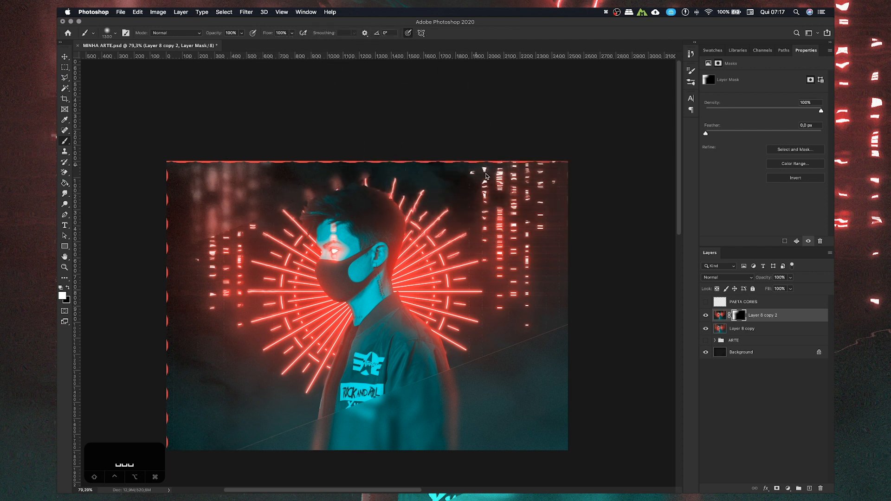
- Extend the white mask painting over the image's right side and the central figure
left_click(513, 229)
left_click(513, 285)
left_click(519, 344)
key("space")
left_click_drag(397, 404, 454, 338)
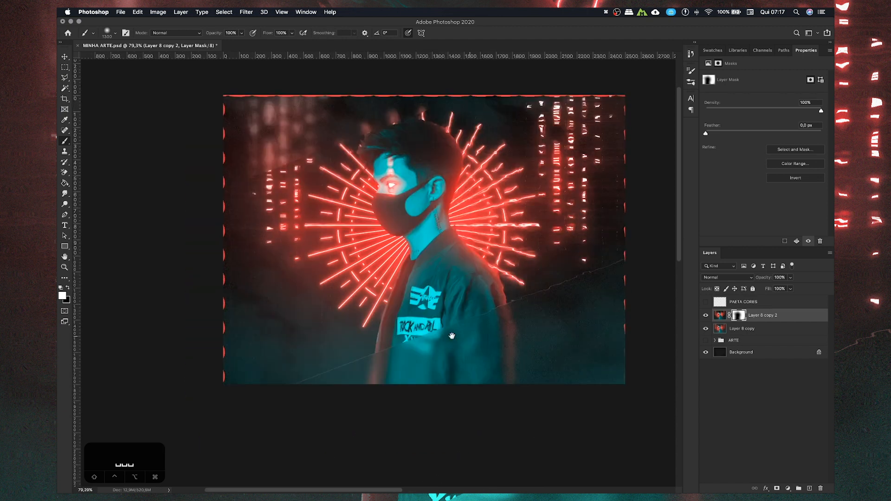
mouse_move(399, 358)
left_mouse_down()
mouse_move(344, 357)
mouse_move(259, 348)
mouse_move(241, 307)
mouse_move(297, 273)
mouse_move(357, 271)
mouse_move(423, 224)
mouse_move(396, 222)
left_mouse_up()
- Paint black on the mask over the face to remove the distortion there, reducing the soft brush to 500 px
scroll(403, 180, "up", 6)
key("space")
key("x")
key("bracketleft")
key("bracketleft")
key("bracketleft")
key("bracketleft")
key("bracketleft")
key("bracketleft")
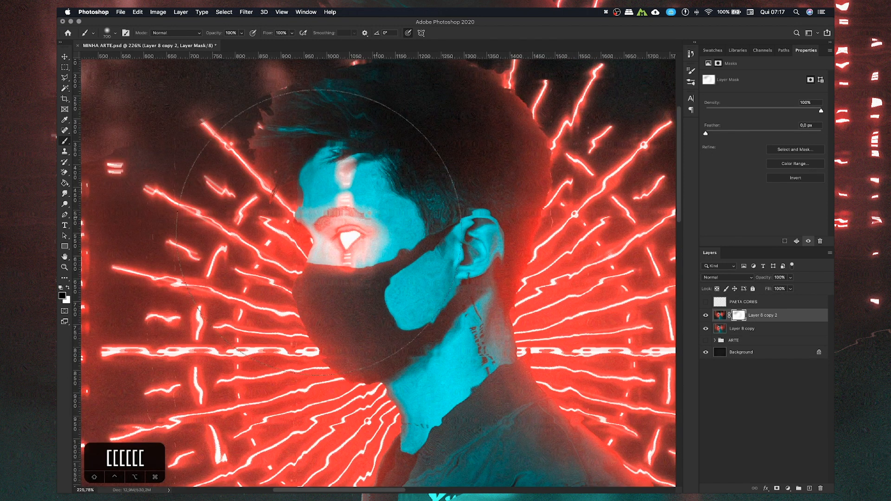
key("bracketleft")
key("bracketleft")
key("bracketleft")
key("bracketleft")
key("bracketleft")
key("bracketright")
key("bracketright")
key("bracketright")
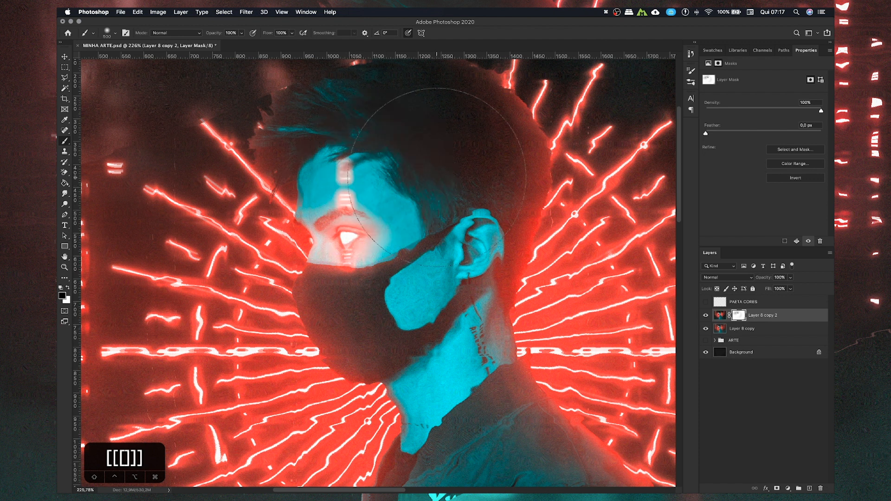
- Mask the distortion off the mask strap, neck tattoo and upper jacket with the 500 px black brush
mouse_move(454, 272)
left_mouse_down()
mouse_move(452, 283)
mouse_move(400, 288)
mouse_move(438, 349)
mouse_move(418, 199)
left_mouse_up()
key("space")
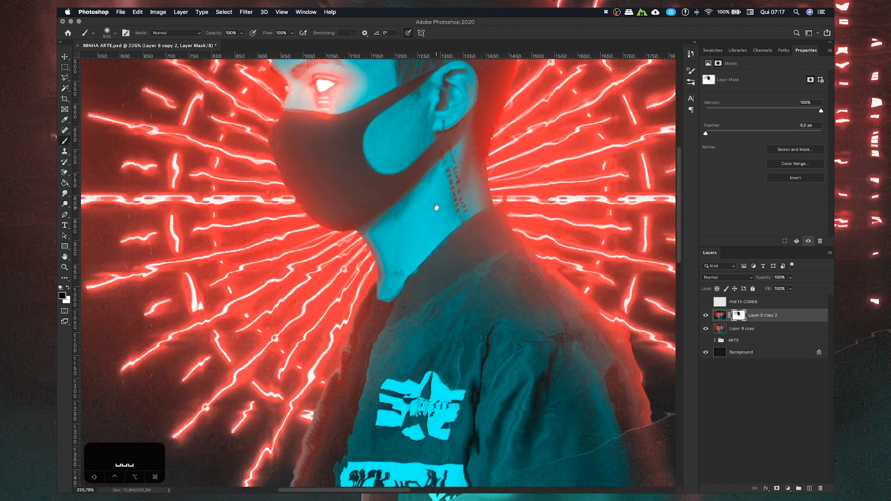
scroll(468, 348, "down", 2)
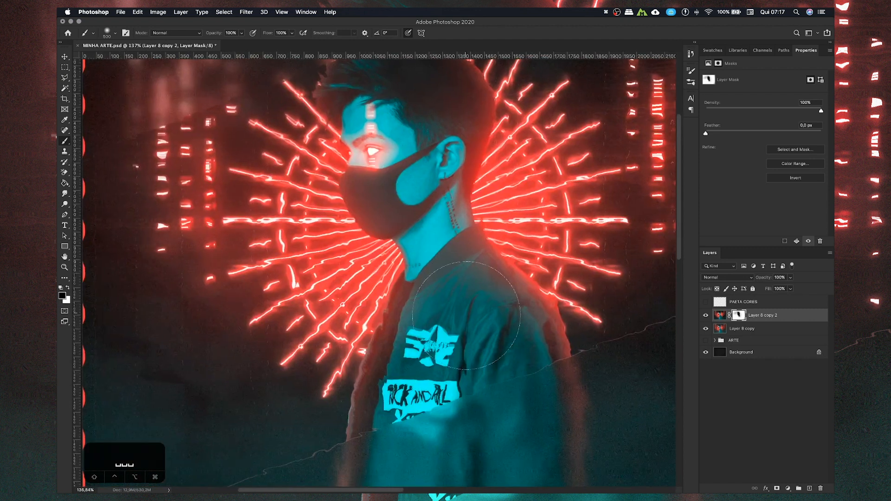
scroll(489, 279, "down", 3)
mouse_move(497, 279)
left_mouse_down()
mouse_move(488, 269)
mouse_move(419, 301)
left_mouse_up()
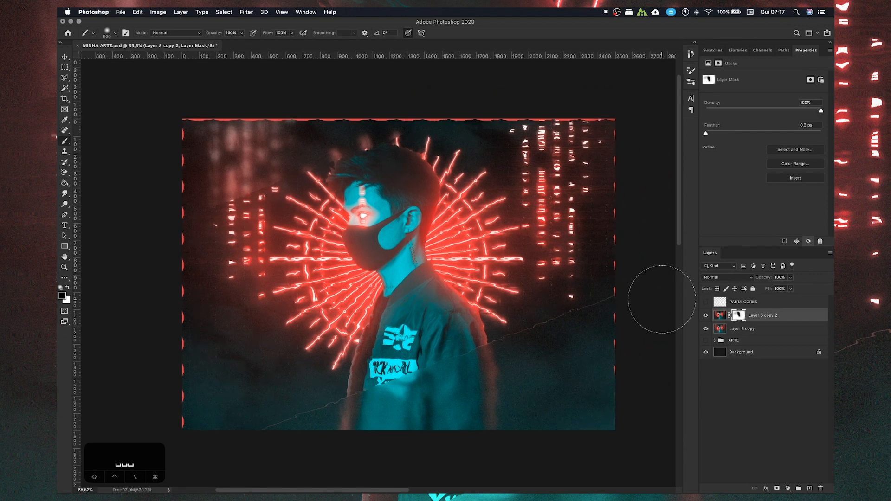
- Crop the canvas slightly inward on all sides to cut off the rippled red border
left_click(65, 100)
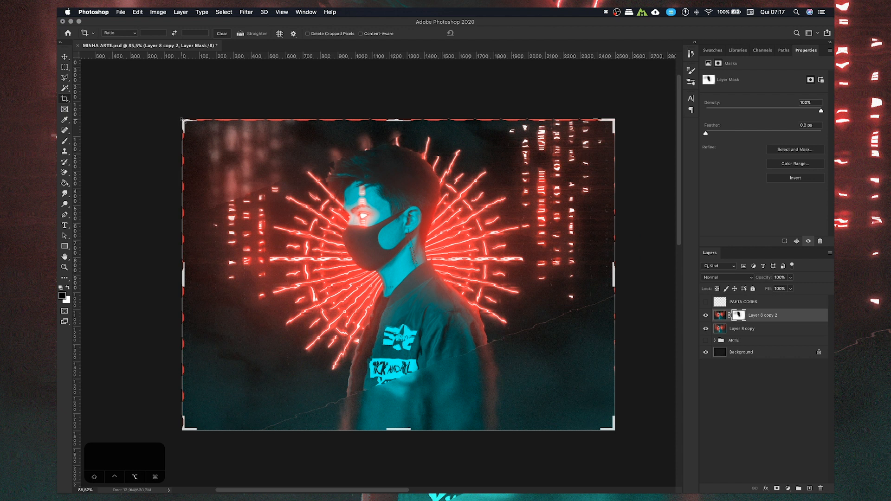
left_click_drag(185, 122, 190, 124)
left_click_drag(607, 125, 596, 127)
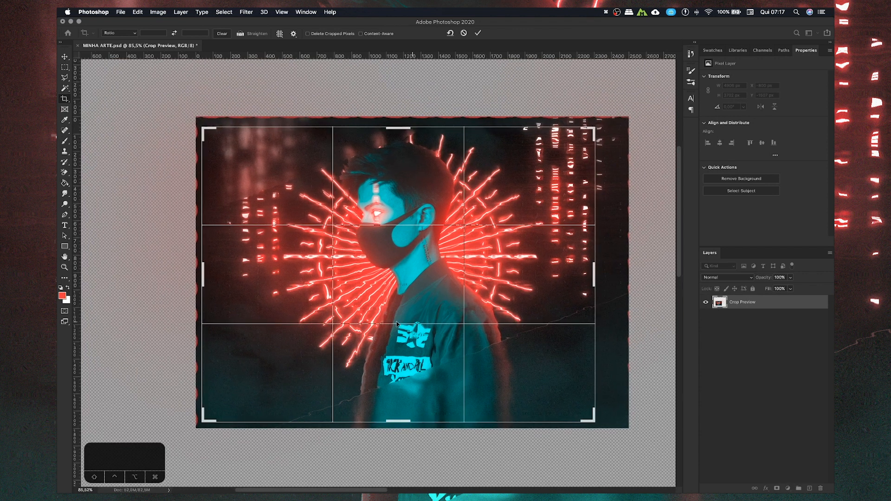
key("Return")
- Add the text "MASK. CAM. ACTION" in Monument Extended Ultrabold at 37.4 px and colour it white
scroll(325, 316, "up", 3)
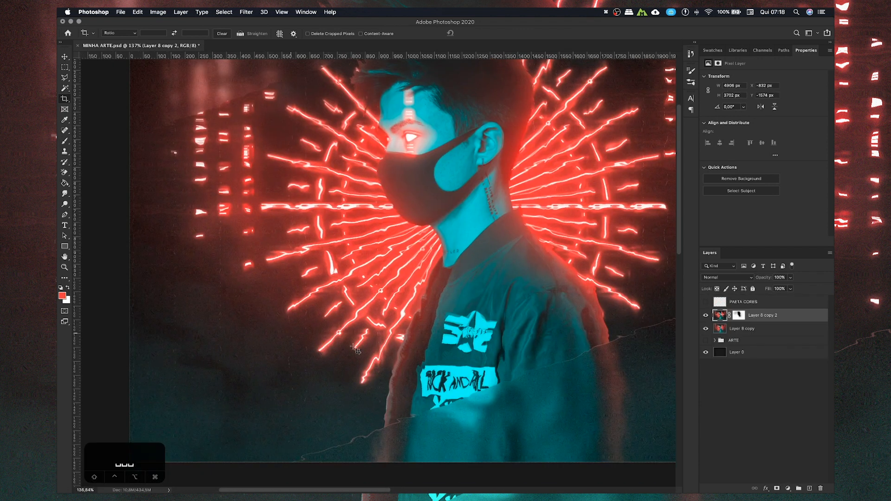
key("super+shift+alt+n")
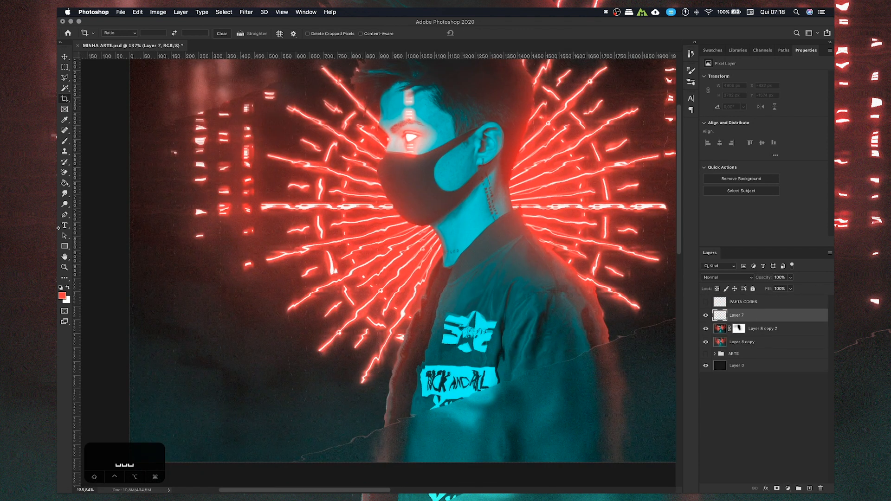
left_click(65, 226)
left_click(232, 380)
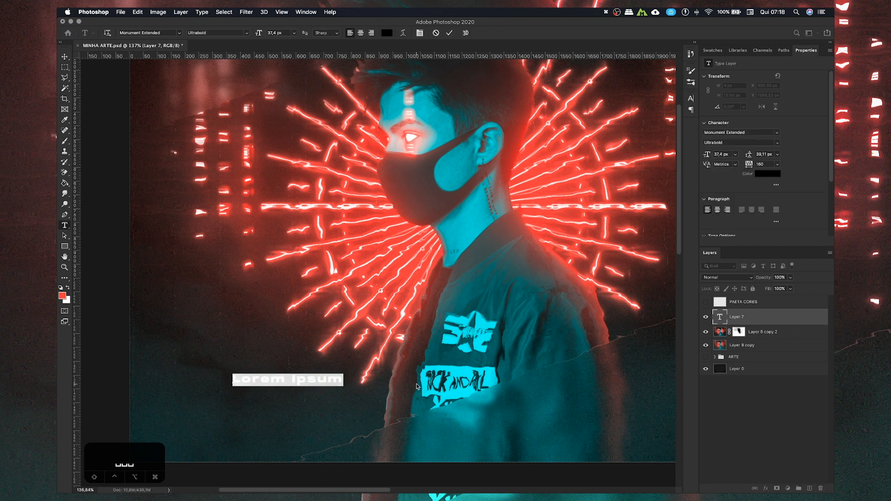
type("MASK. CAM. ACTION")
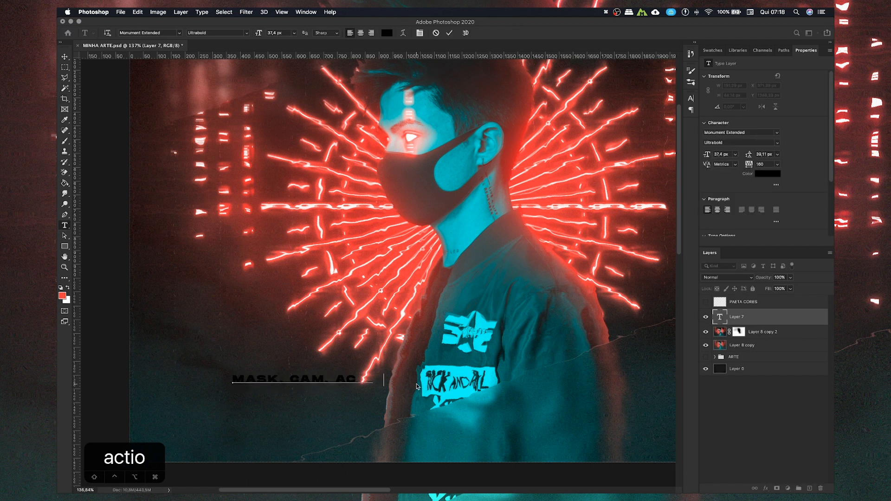
key("super+a")
left_click(389, 35)
left_click(465, 287)
left_click(648, 282)
- Move the text line into the image's lower-left corner
left_click(64, 56)
left_click_drag(358, 379, 290, 371)
key("space")
left_click_drag(290, 371, 292, 348)
- Break the text into three lines, one for each word, and shift it down about 13 px
left_click(65, 225)
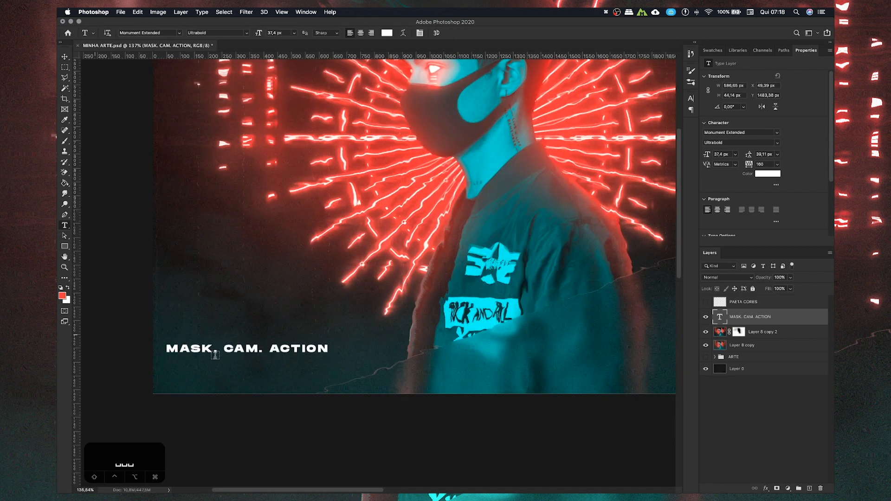
left_click(224, 347)
key("BackSpace")
key("Return")
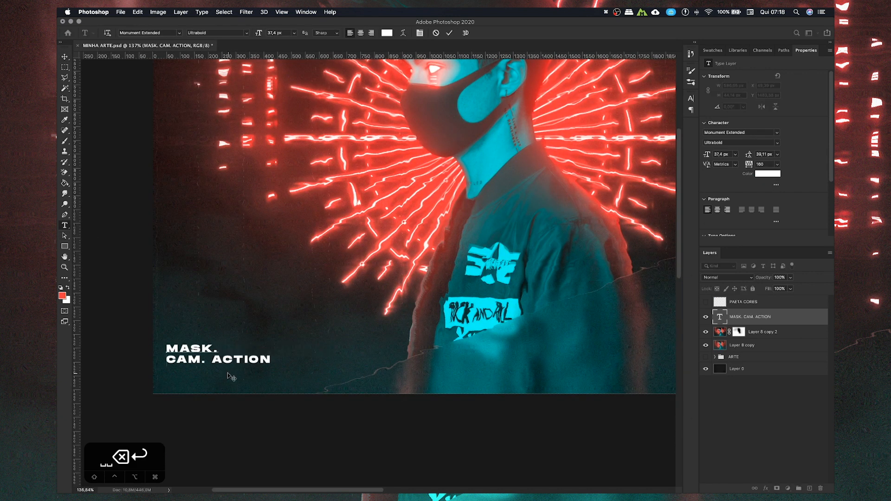
left_click(211, 356)
key("BackSpace")
key("Return")
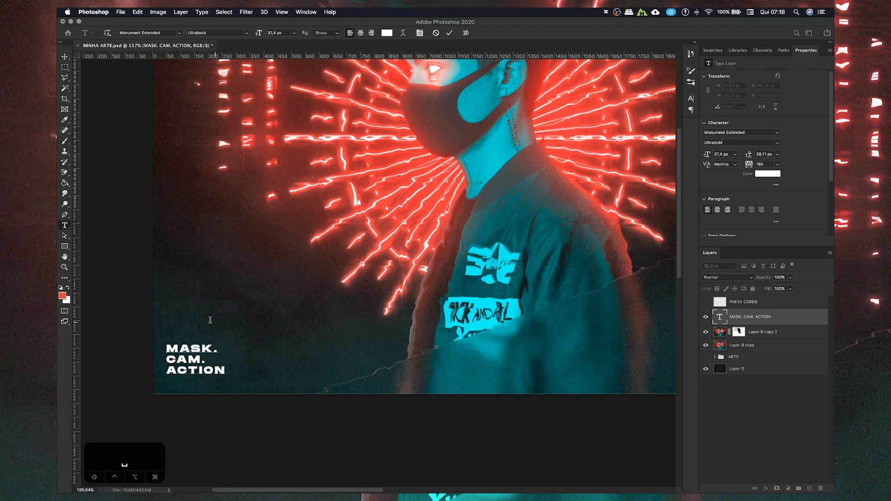
left_click(63, 58)
left_click_drag(195, 347, 195, 350)
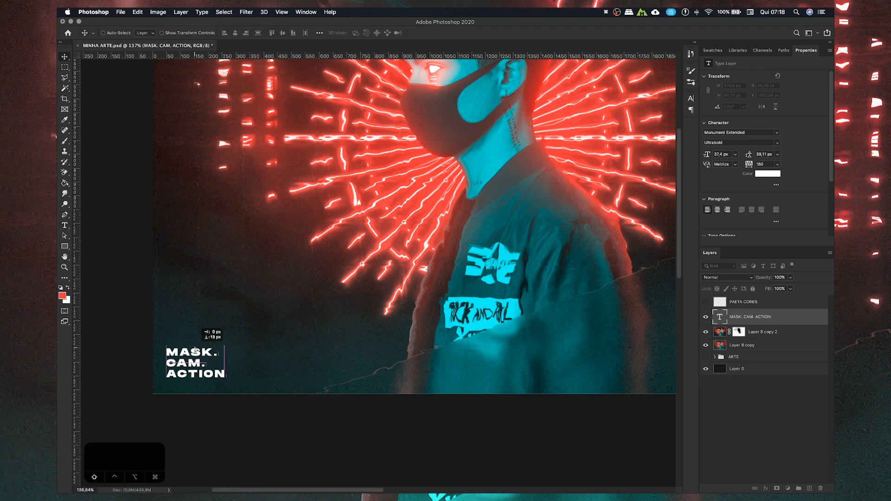
- Scale the three-line text block in the image's lower-left corner down proportionally to about 195 × 111 px
key("super+0")
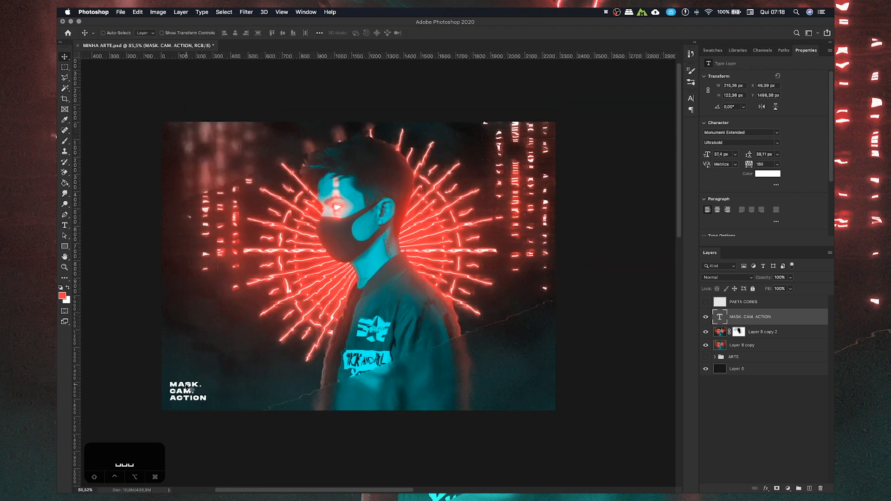
scroll(186, 390, "up", 5)
key("super+t")
left_click_drag(248, 362, 241, 367)
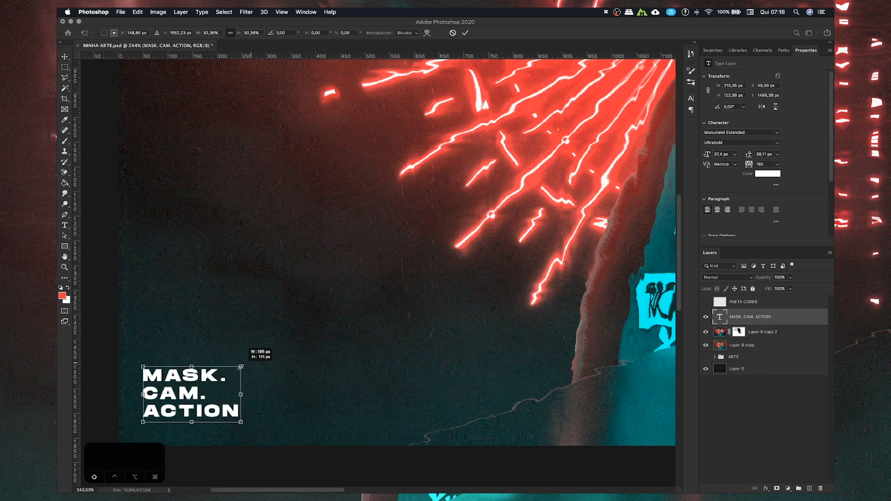
key("Return")
left_click_drag(158, 413, 154, 383)
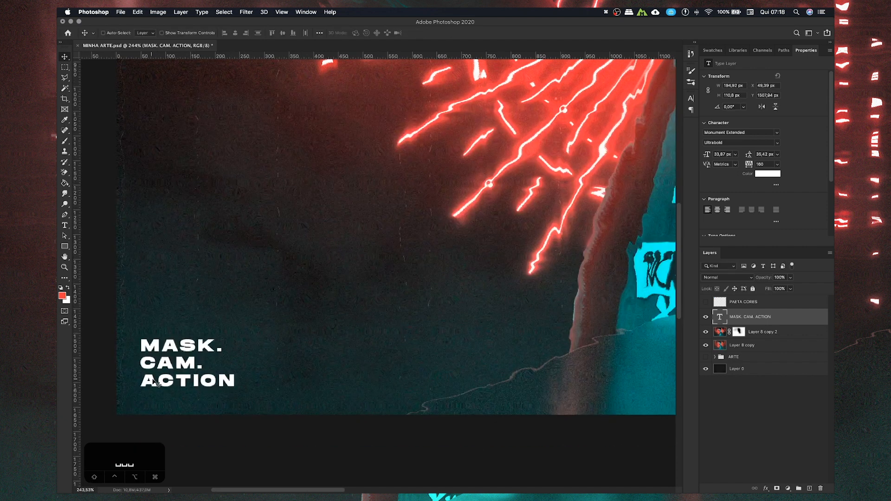
- Set the text layer's blend mode to Overlay
left_click(705, 279)
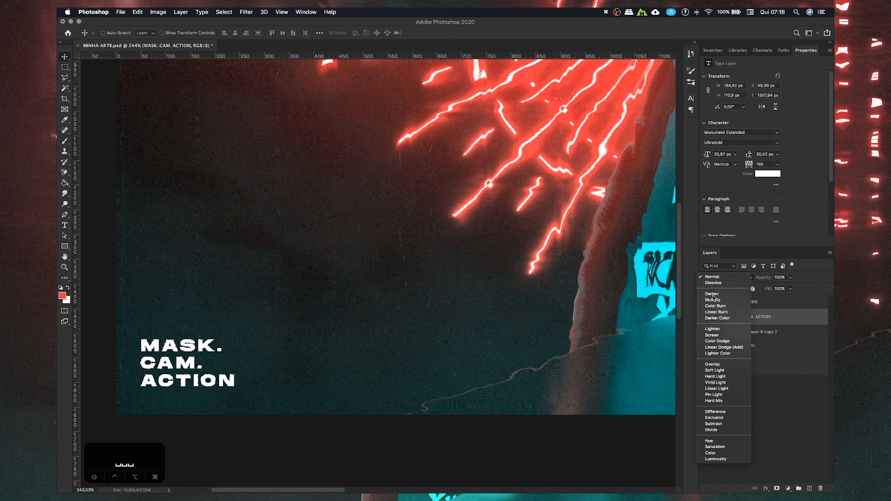
left_click(717, 364)
scroll(453, 350, "down", 5)
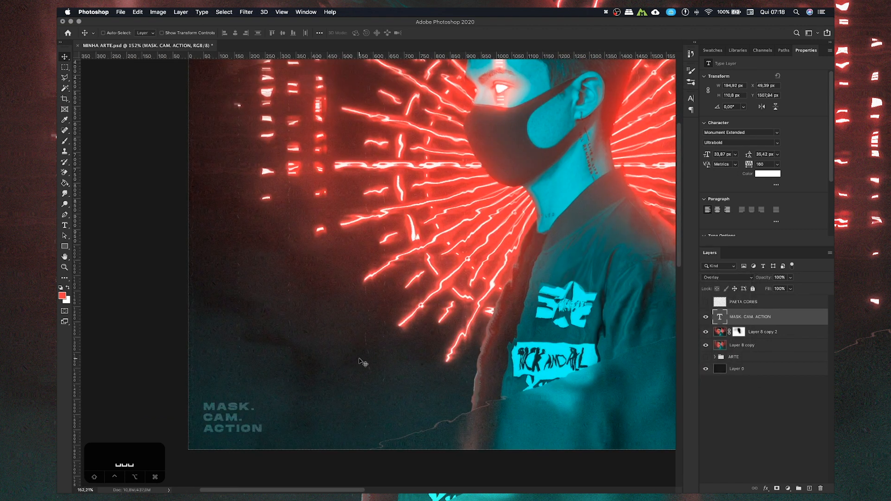
- Nudge the text block 5 px down and 2 px left, and lower its layer opacity to 49%
key("Down")
key("Down")
key("Down")
key("Down")
key("Down")
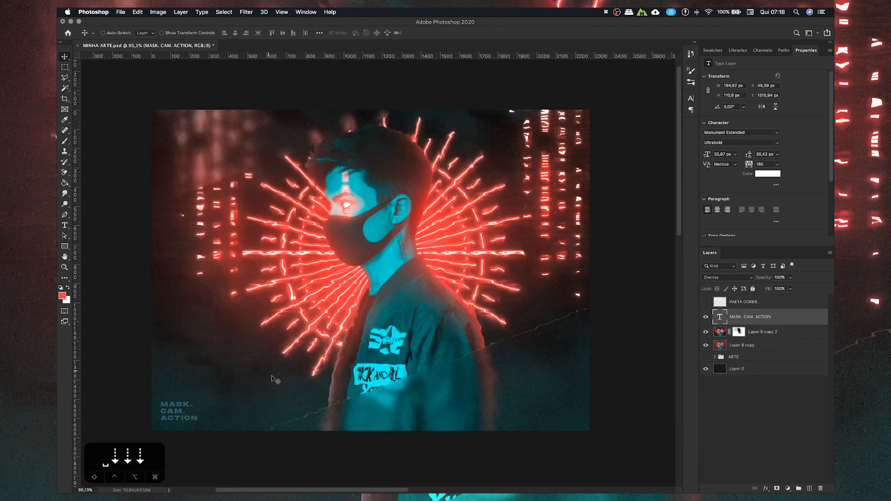
key("Left")
key("Left")
left_click_drag(767, 280, 745, 281)
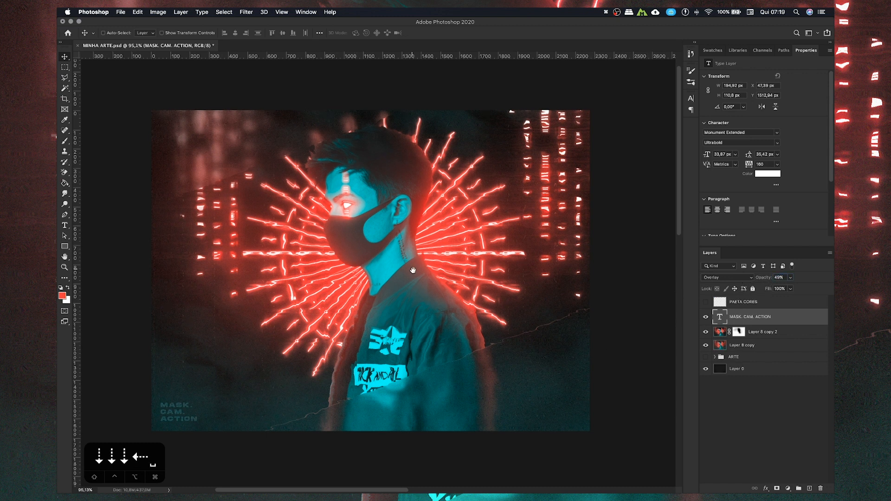
scroll(383, 282, "down", 3)
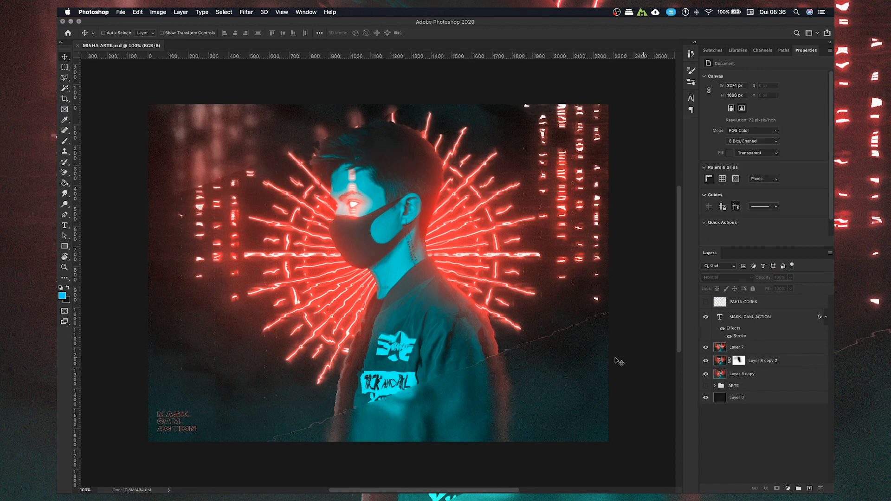
- Save a JPEG copy of the artwork as MINHA ARTE.jpg in the AULA PHOTHOSHOP folder, with the colour profile embedded
left_click(119, 12)
left_click(120, 11)
left_click(120, 11)
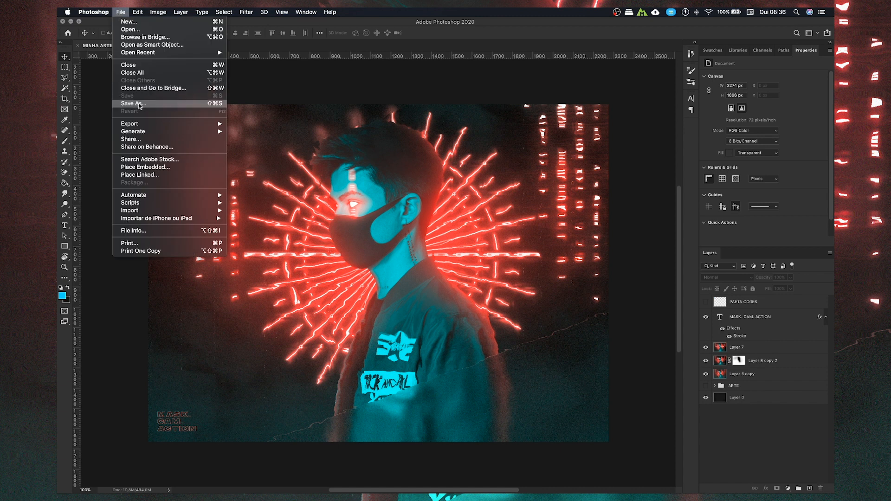
left_click(139, 104)
left_click(448, 301)
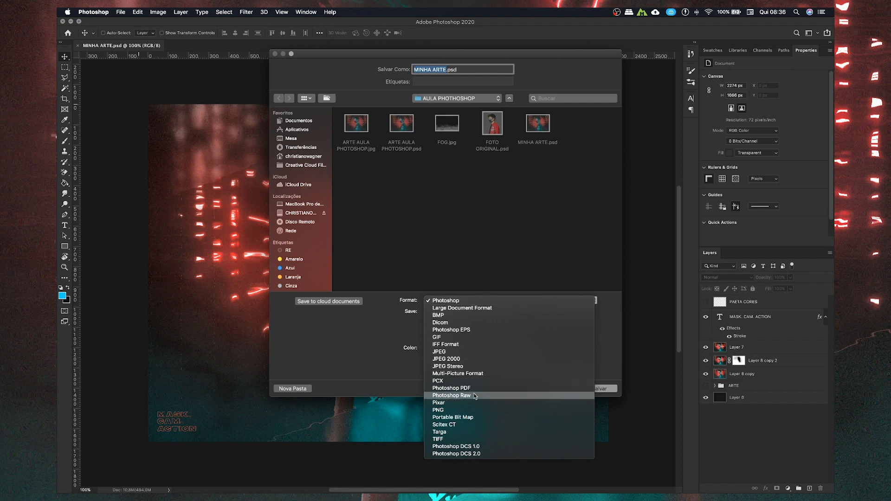
left_click(446, 352)
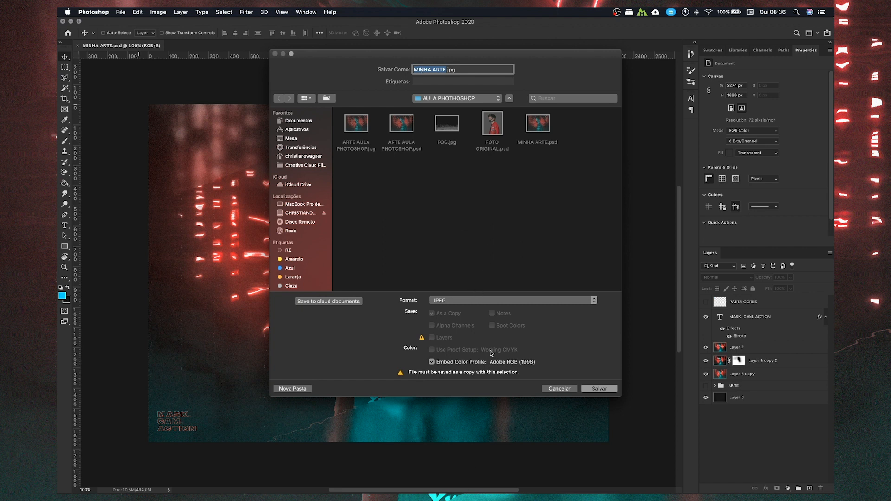
left_click(590, 387)
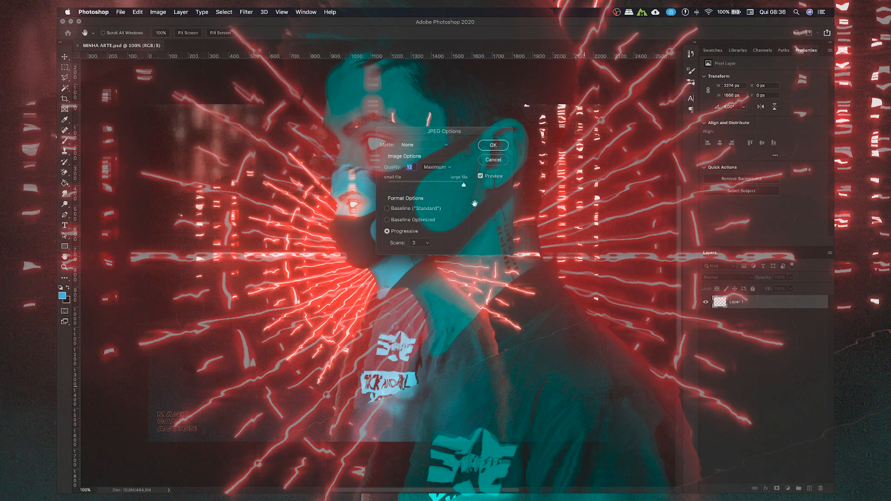